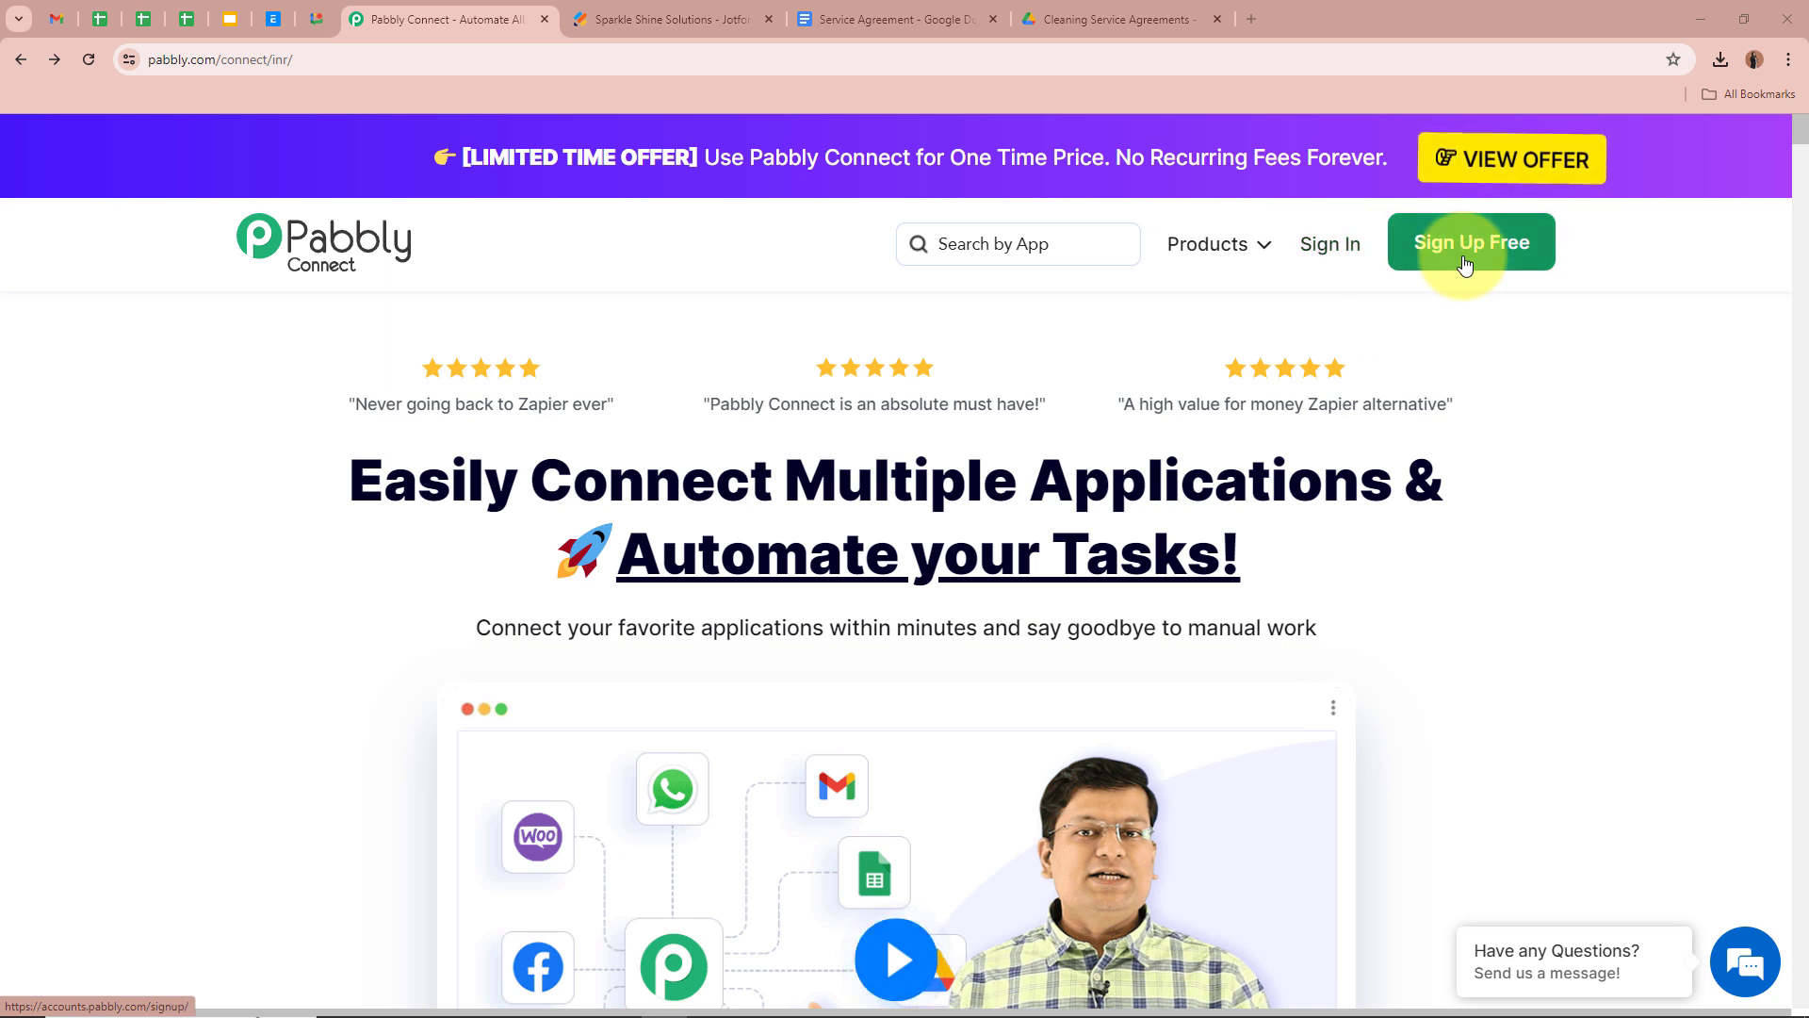
# Sign in to the Pabbly account from the Pabbly Connect homepage
pyautogui.click(1332, 244)
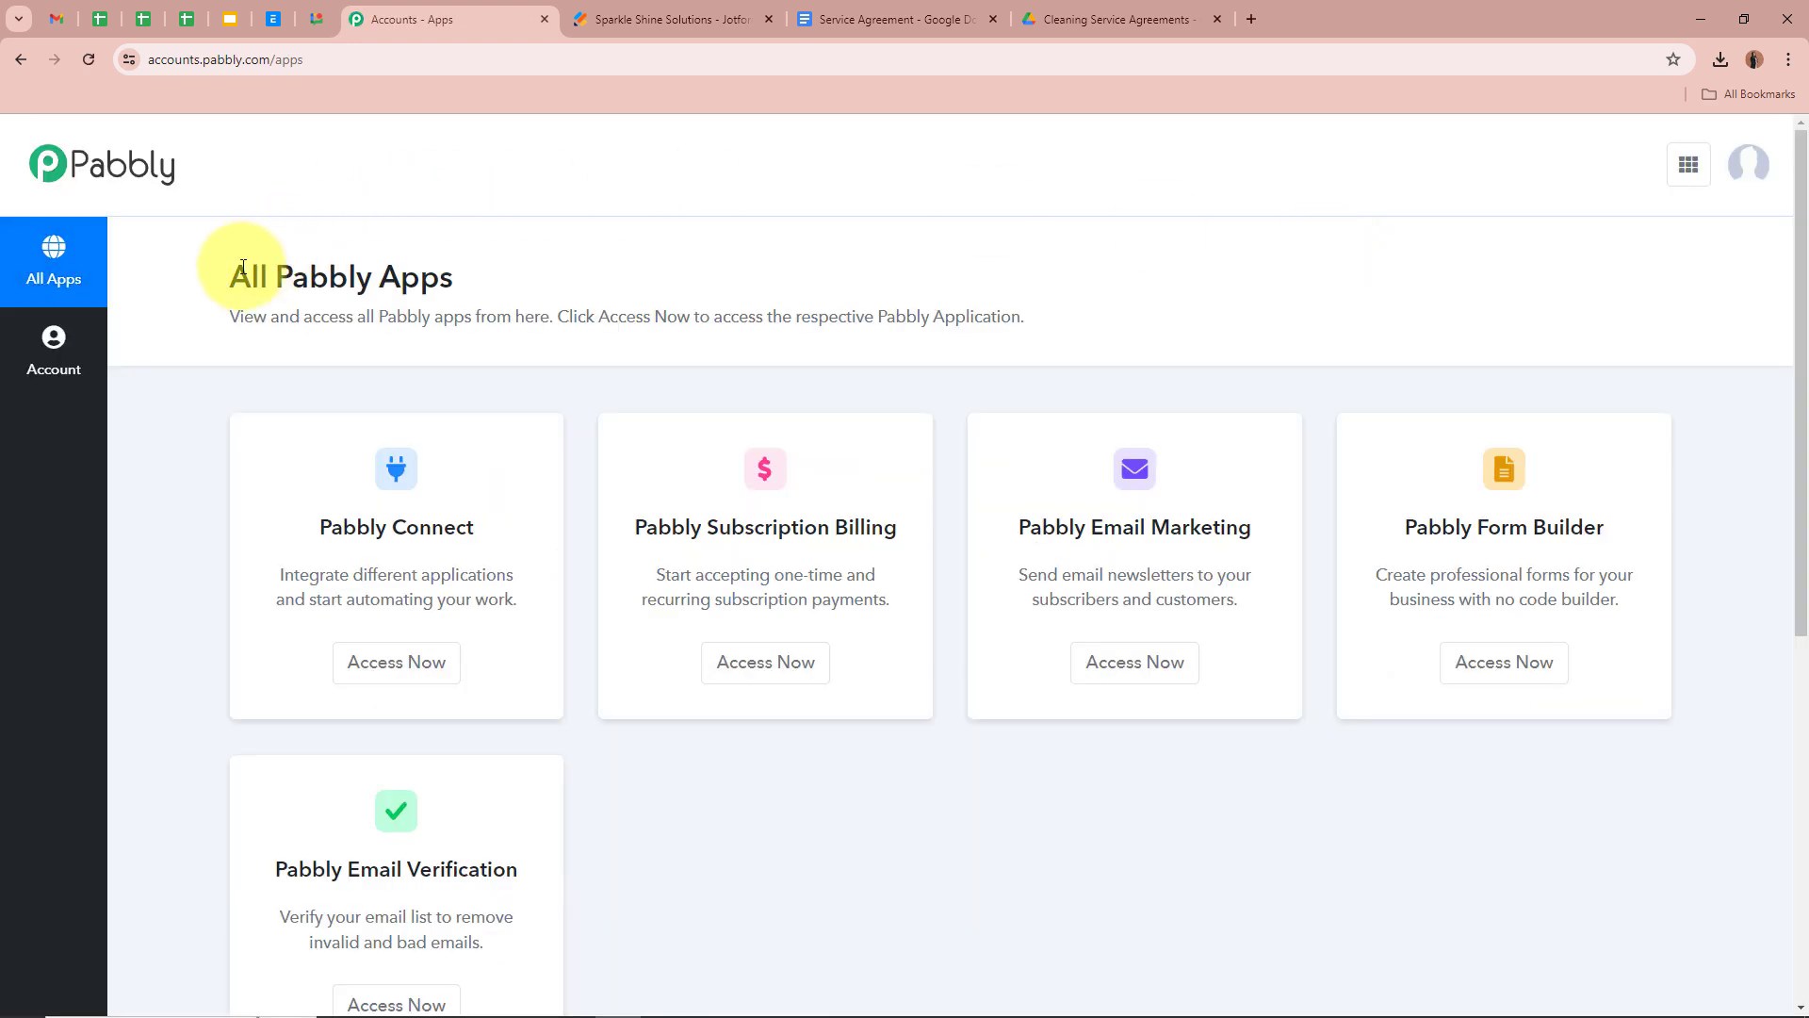
# Launch Pabbly Connect with Access Now on the All Pabbly Apps page
pyautogui.moveTo(244, 267); pyautogui.dragTo(626, 266)
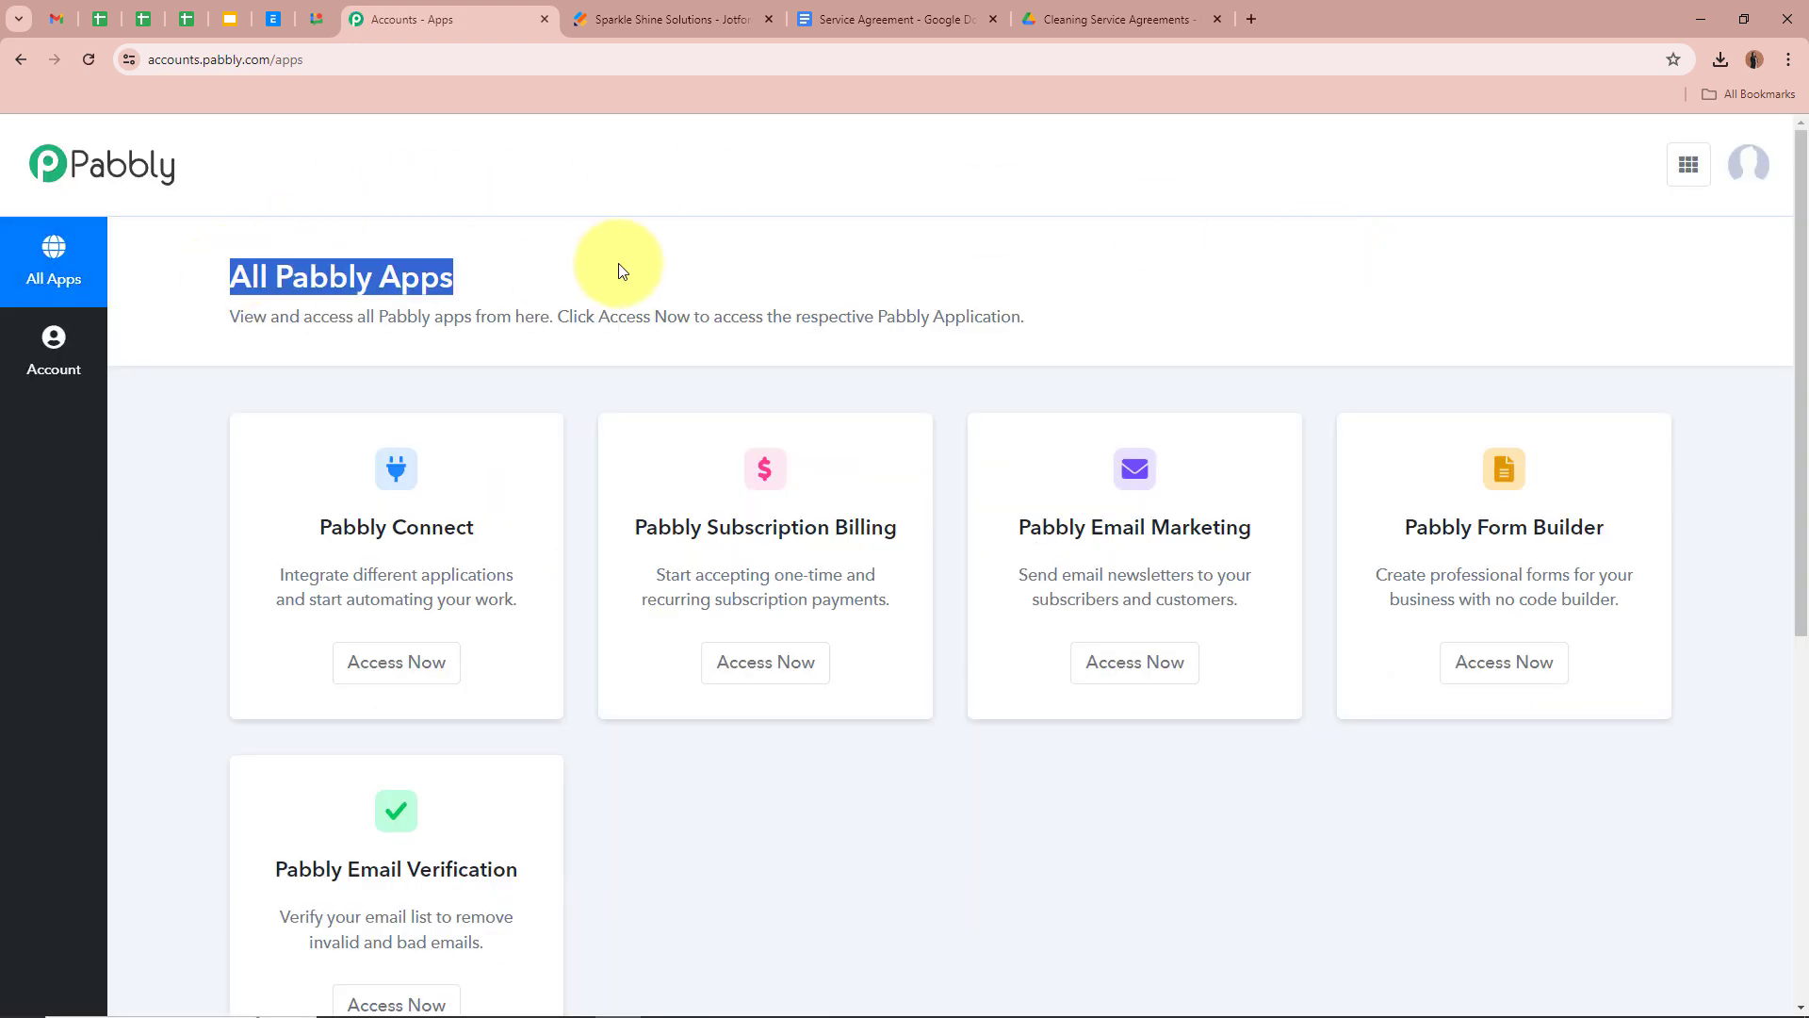
pyautogui.click(714, 260)
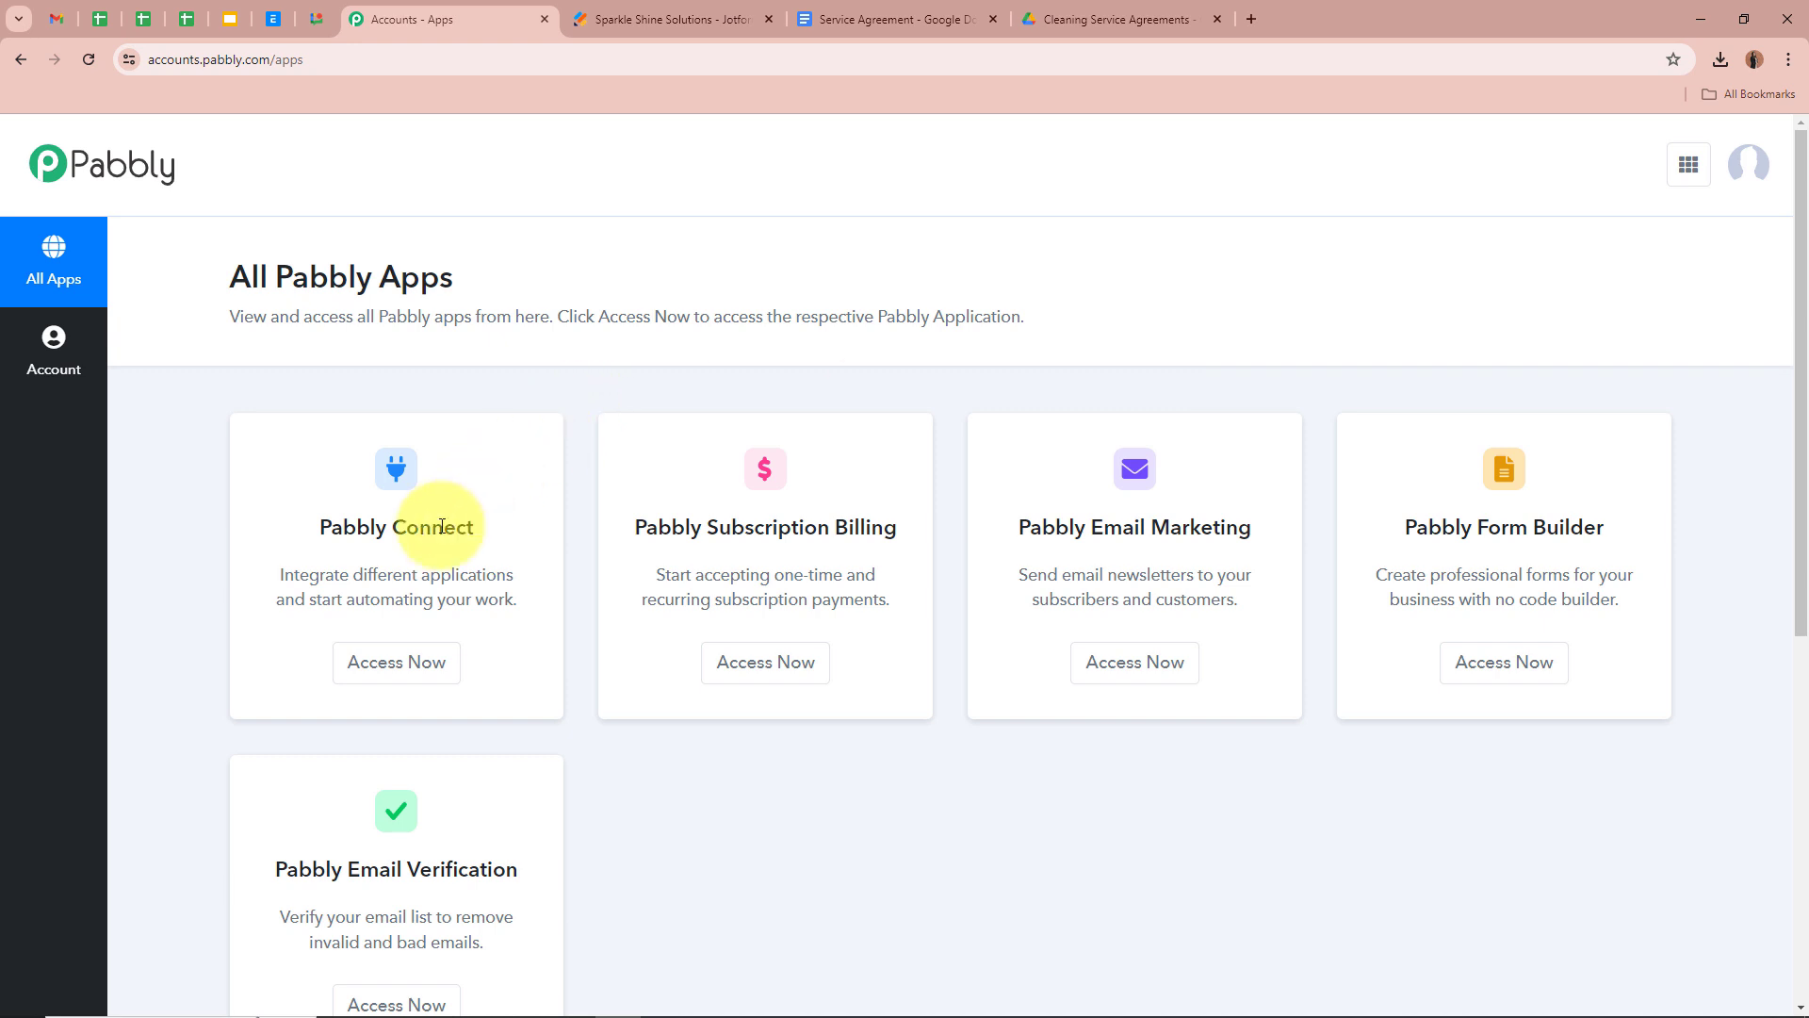
pyautogui.click(422, 674)
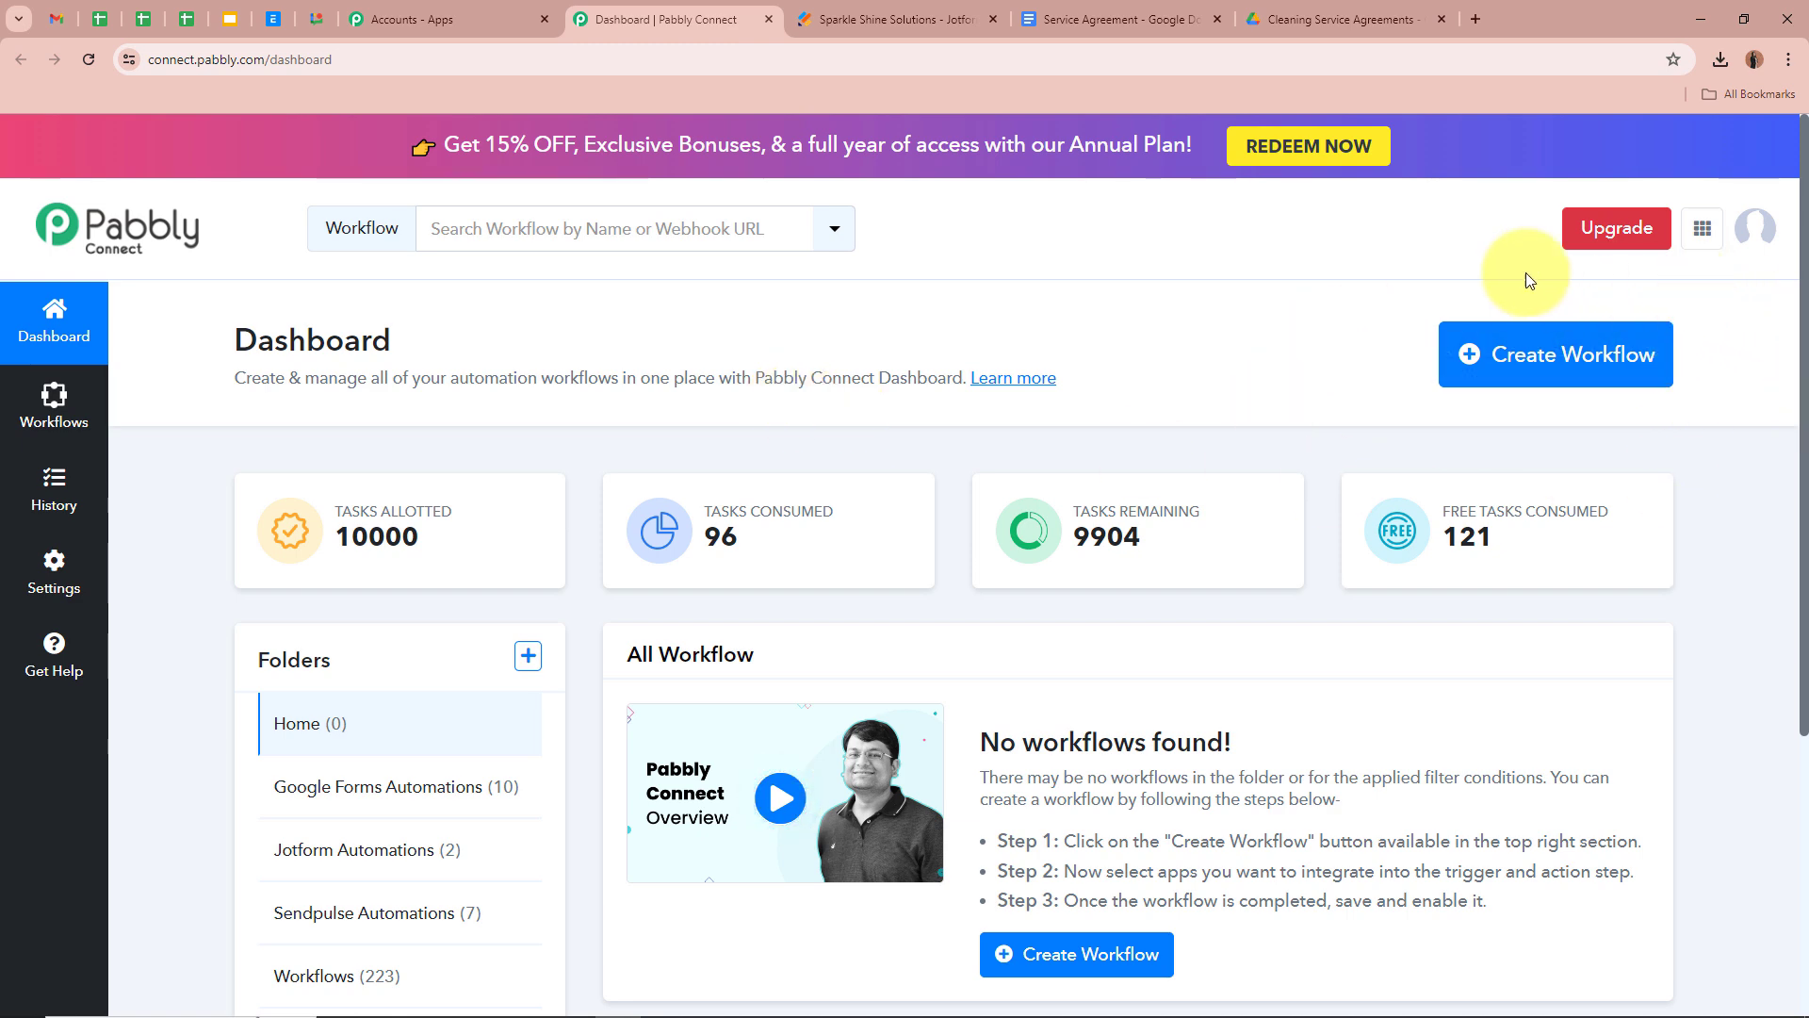
# Create workflow 'How to Send Service Agreement on Jotform Submission' filed under Jotform Automations
pyautogui.click(1580, 337)
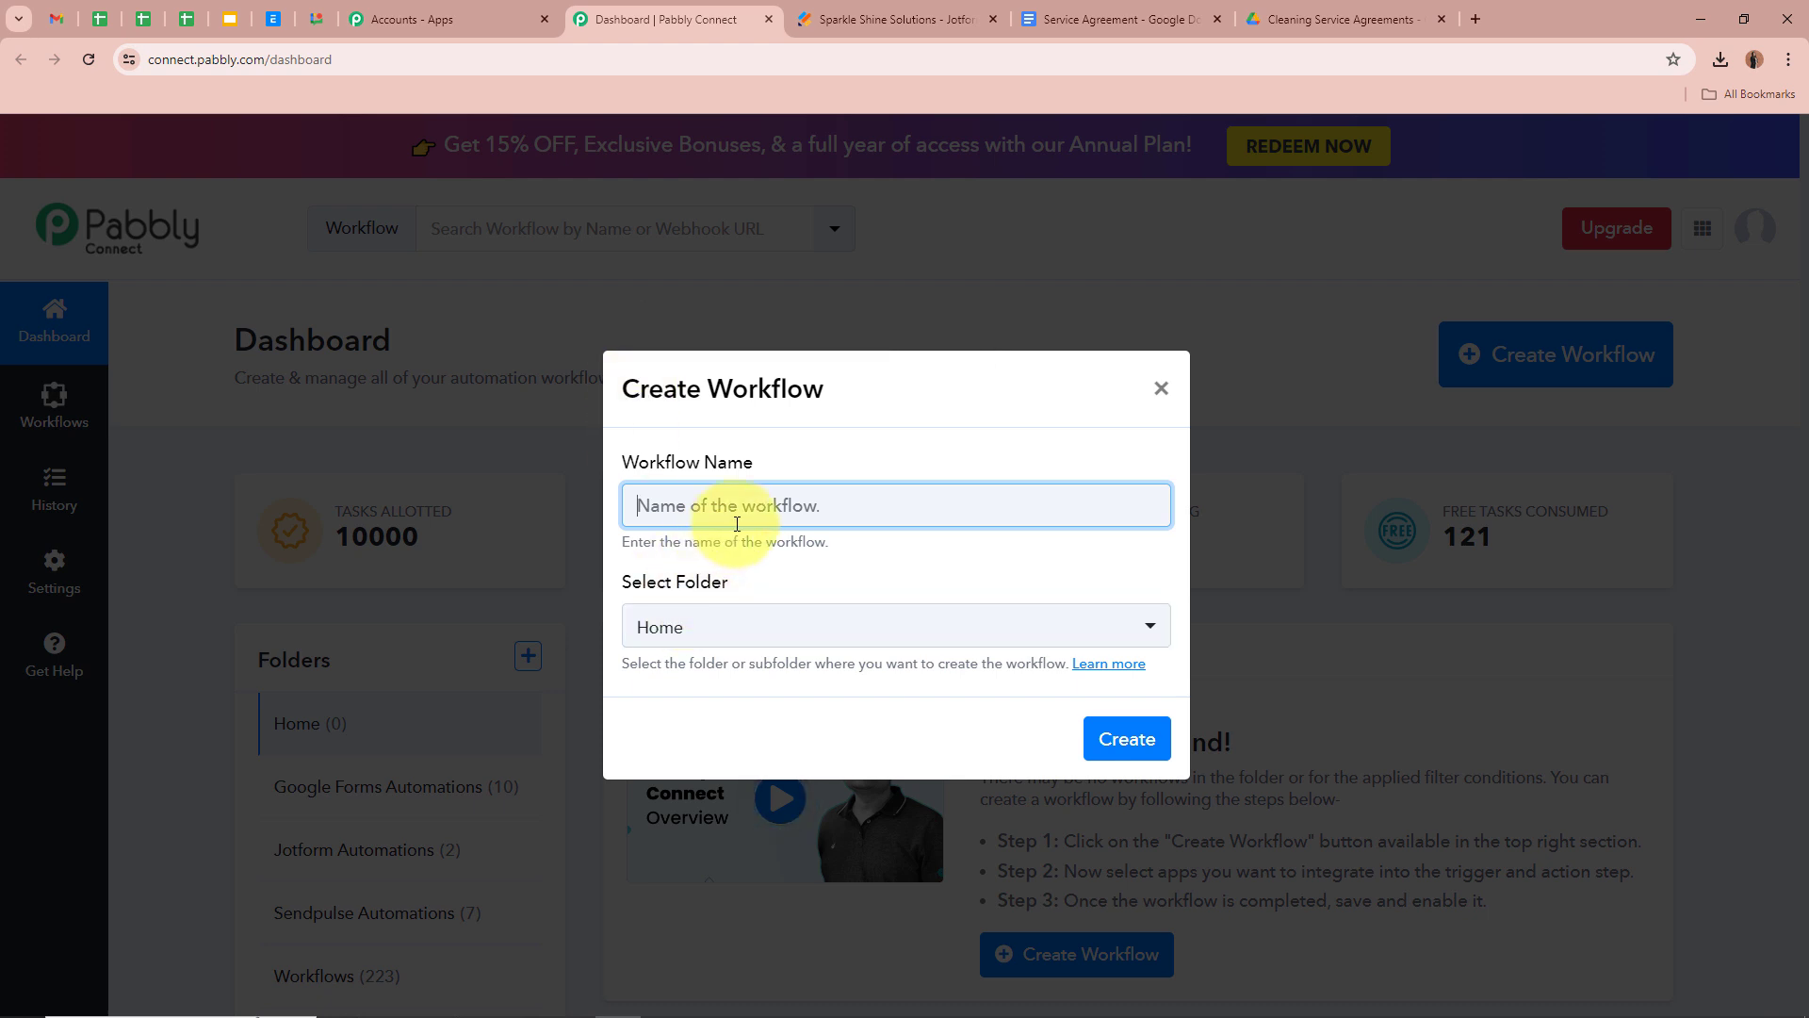
pyautogui.write('How to Send Service Agreement on Jotform Submission')
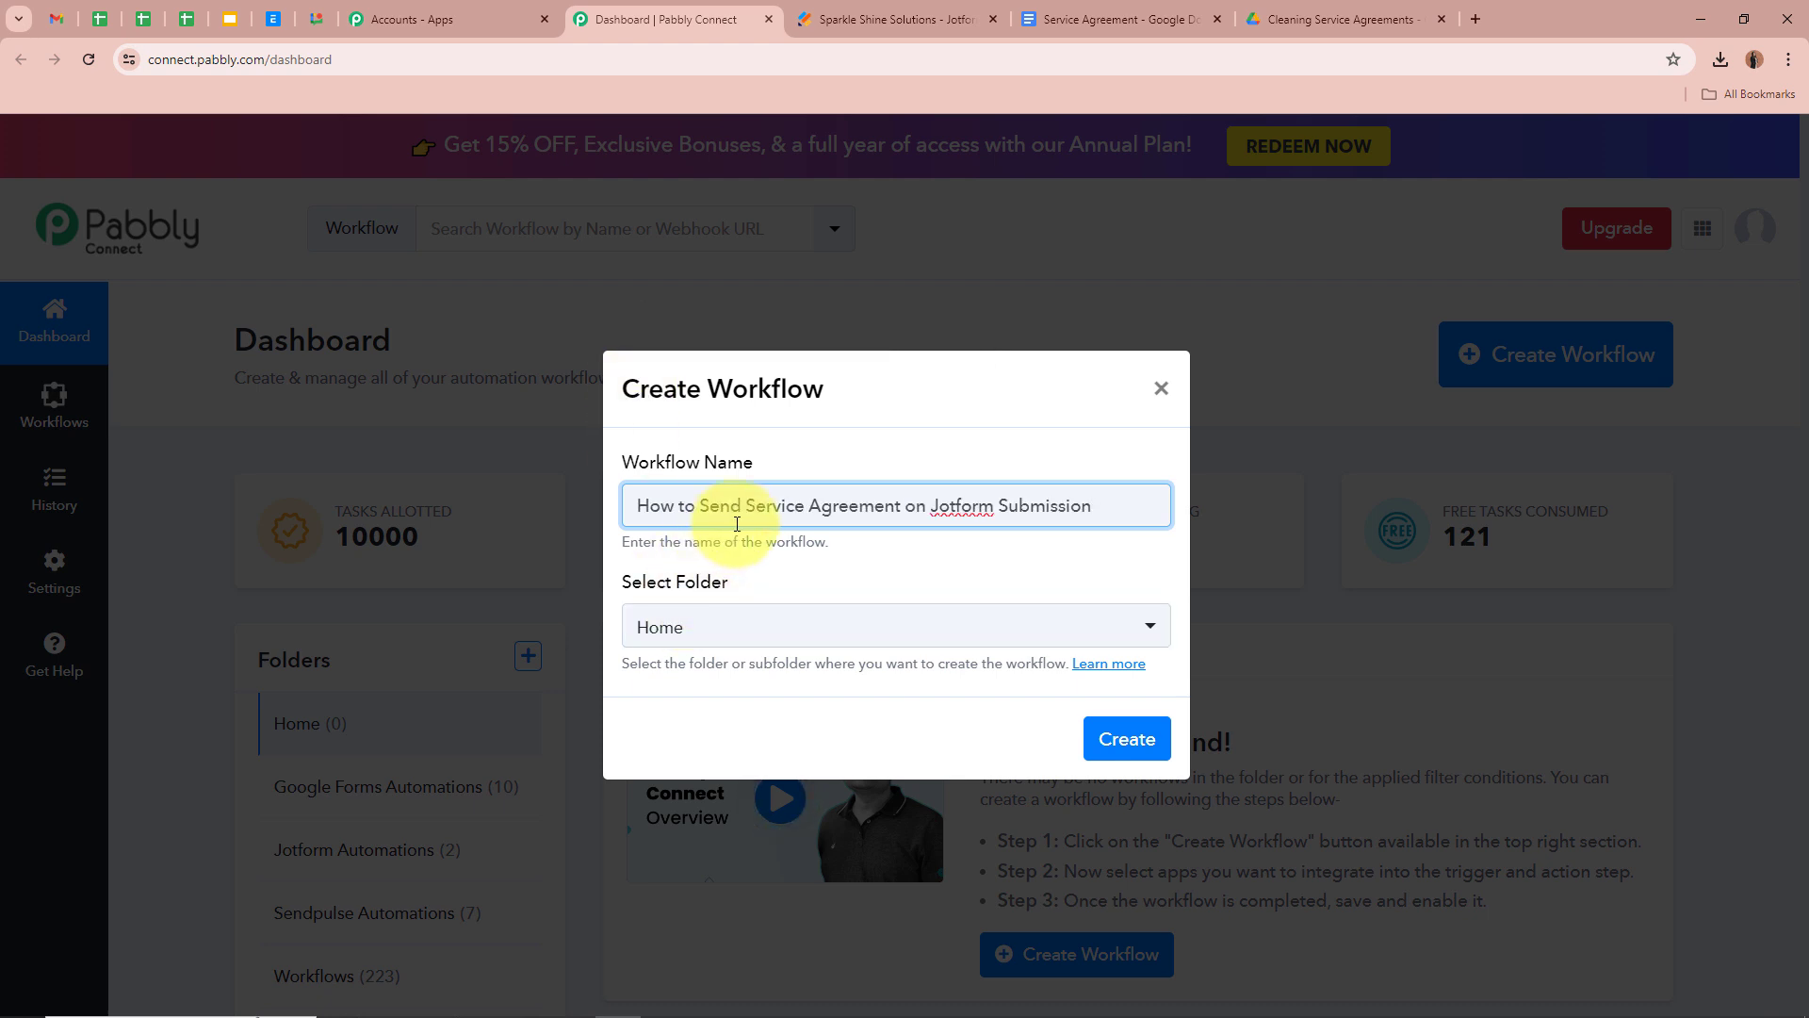
pyautogui.click(823, 578)
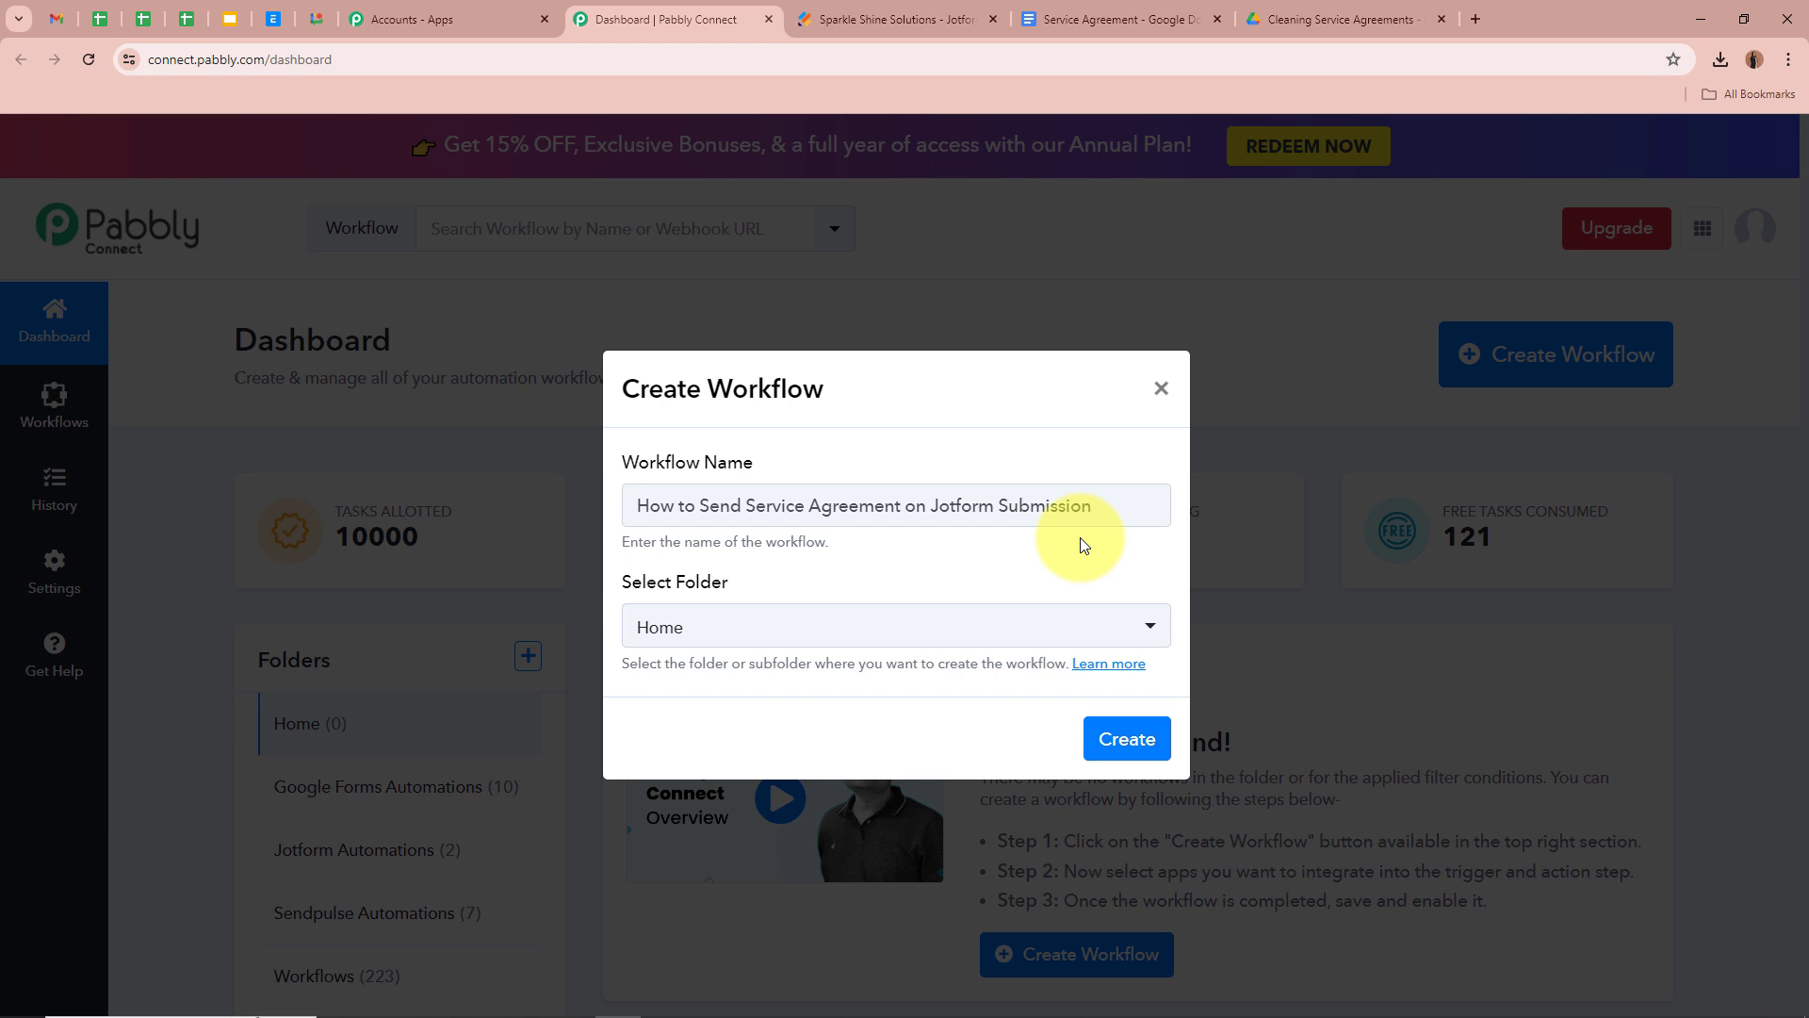
pyautogui.moveTo(808, 574)
pyautogui.mouseDown()
pyautogui.moveTo(545, 567)
pyautogui.moveTo(829, 574)
pyautogui.mouseUp()
pyautogui.click(829, 575)
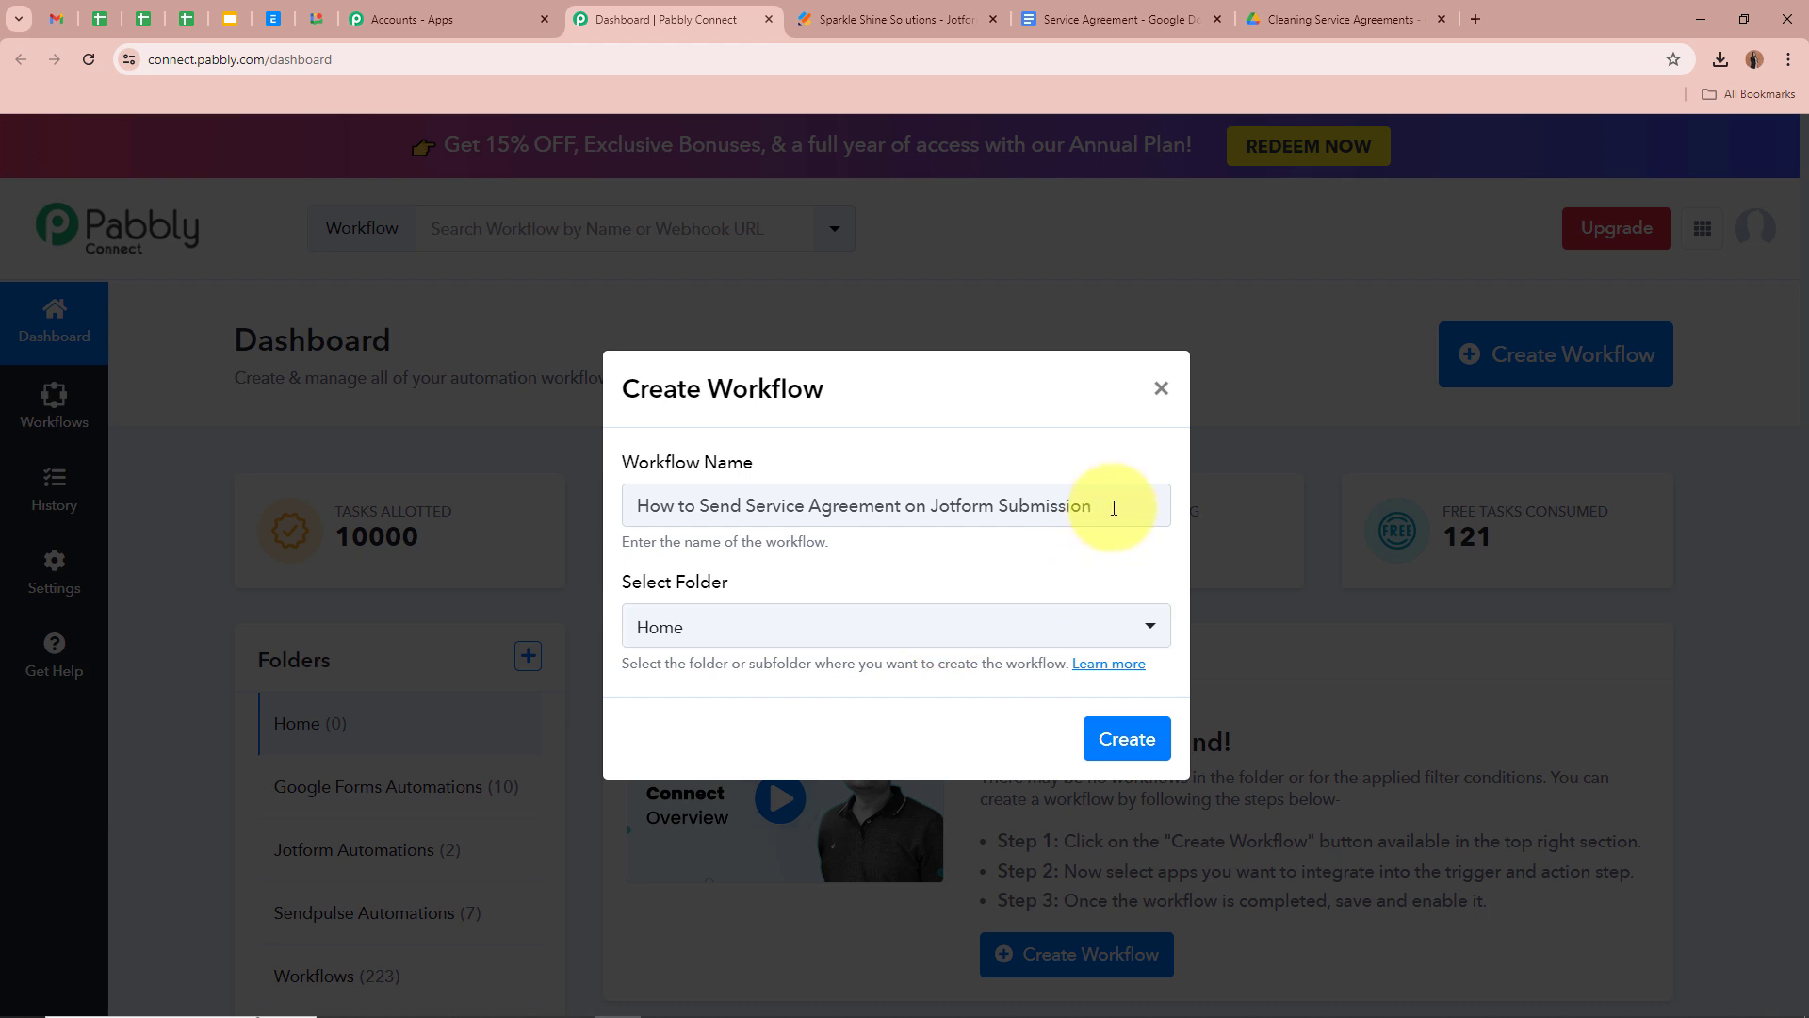
pyautogui.moveTo(1103, 505); pyautogui.dragTo(426, 517)
pyautogui.click(949, 570)
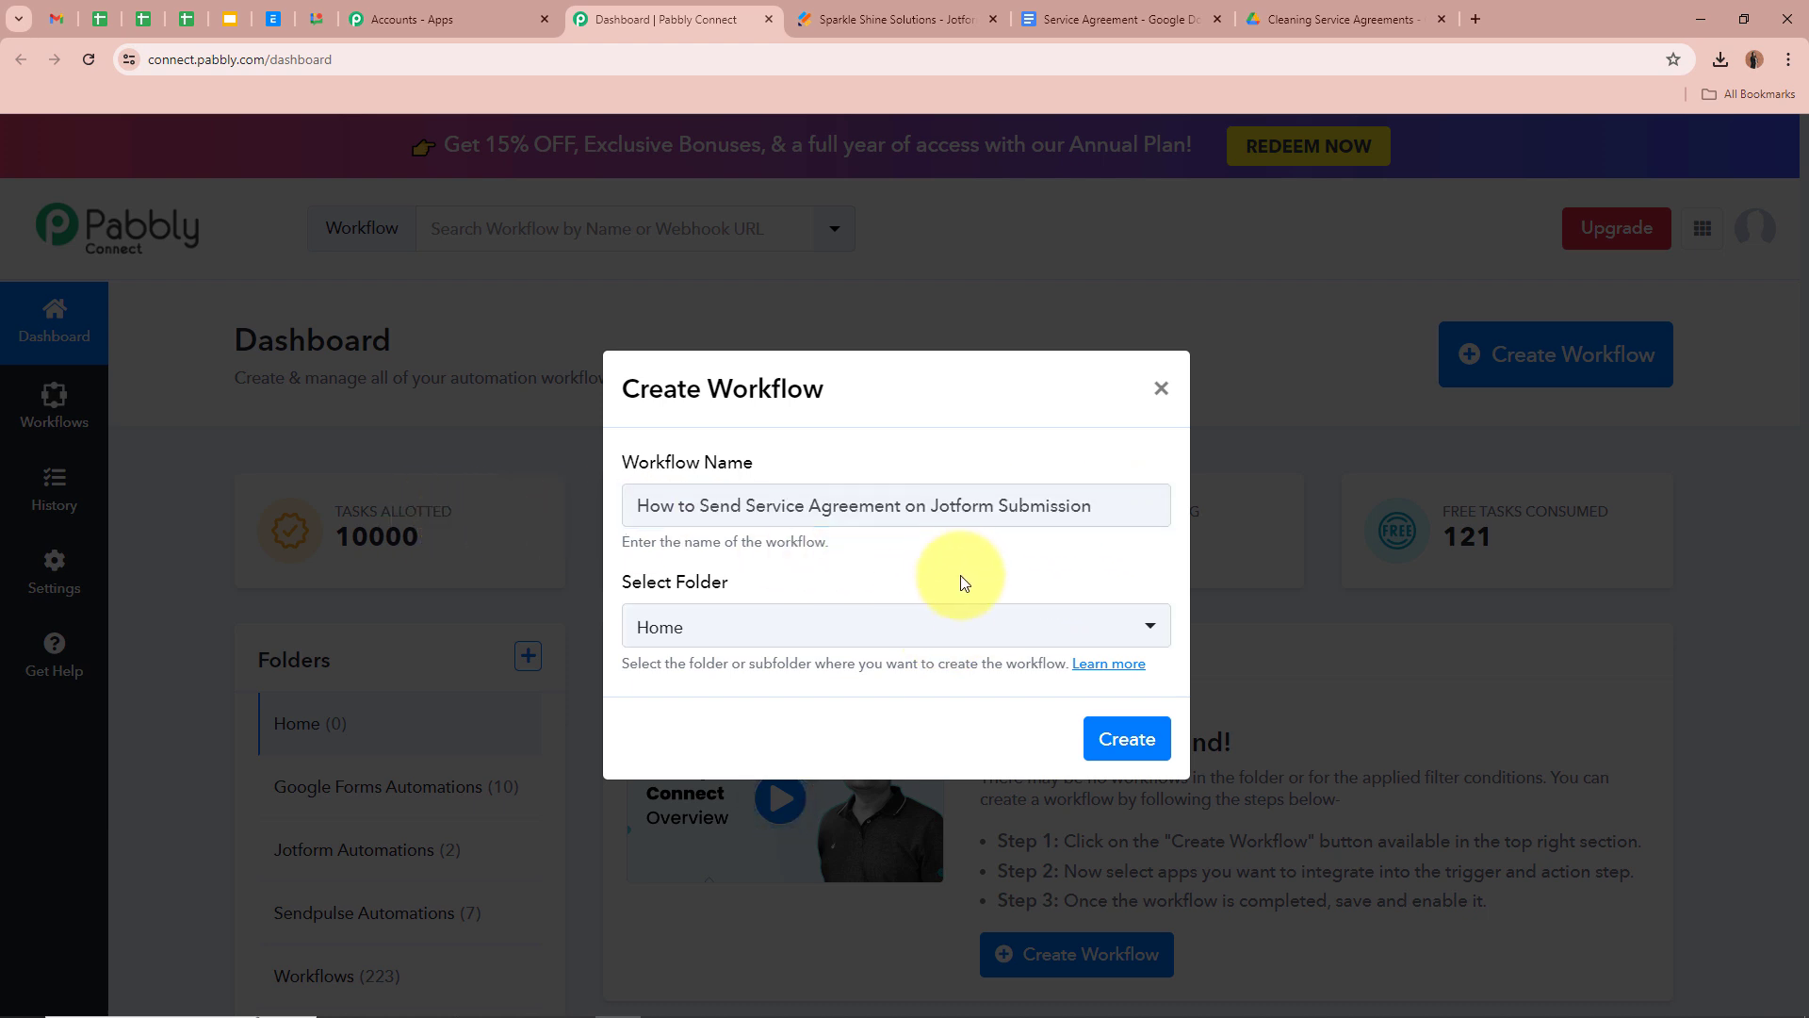
pyautogui.click(973, 625)
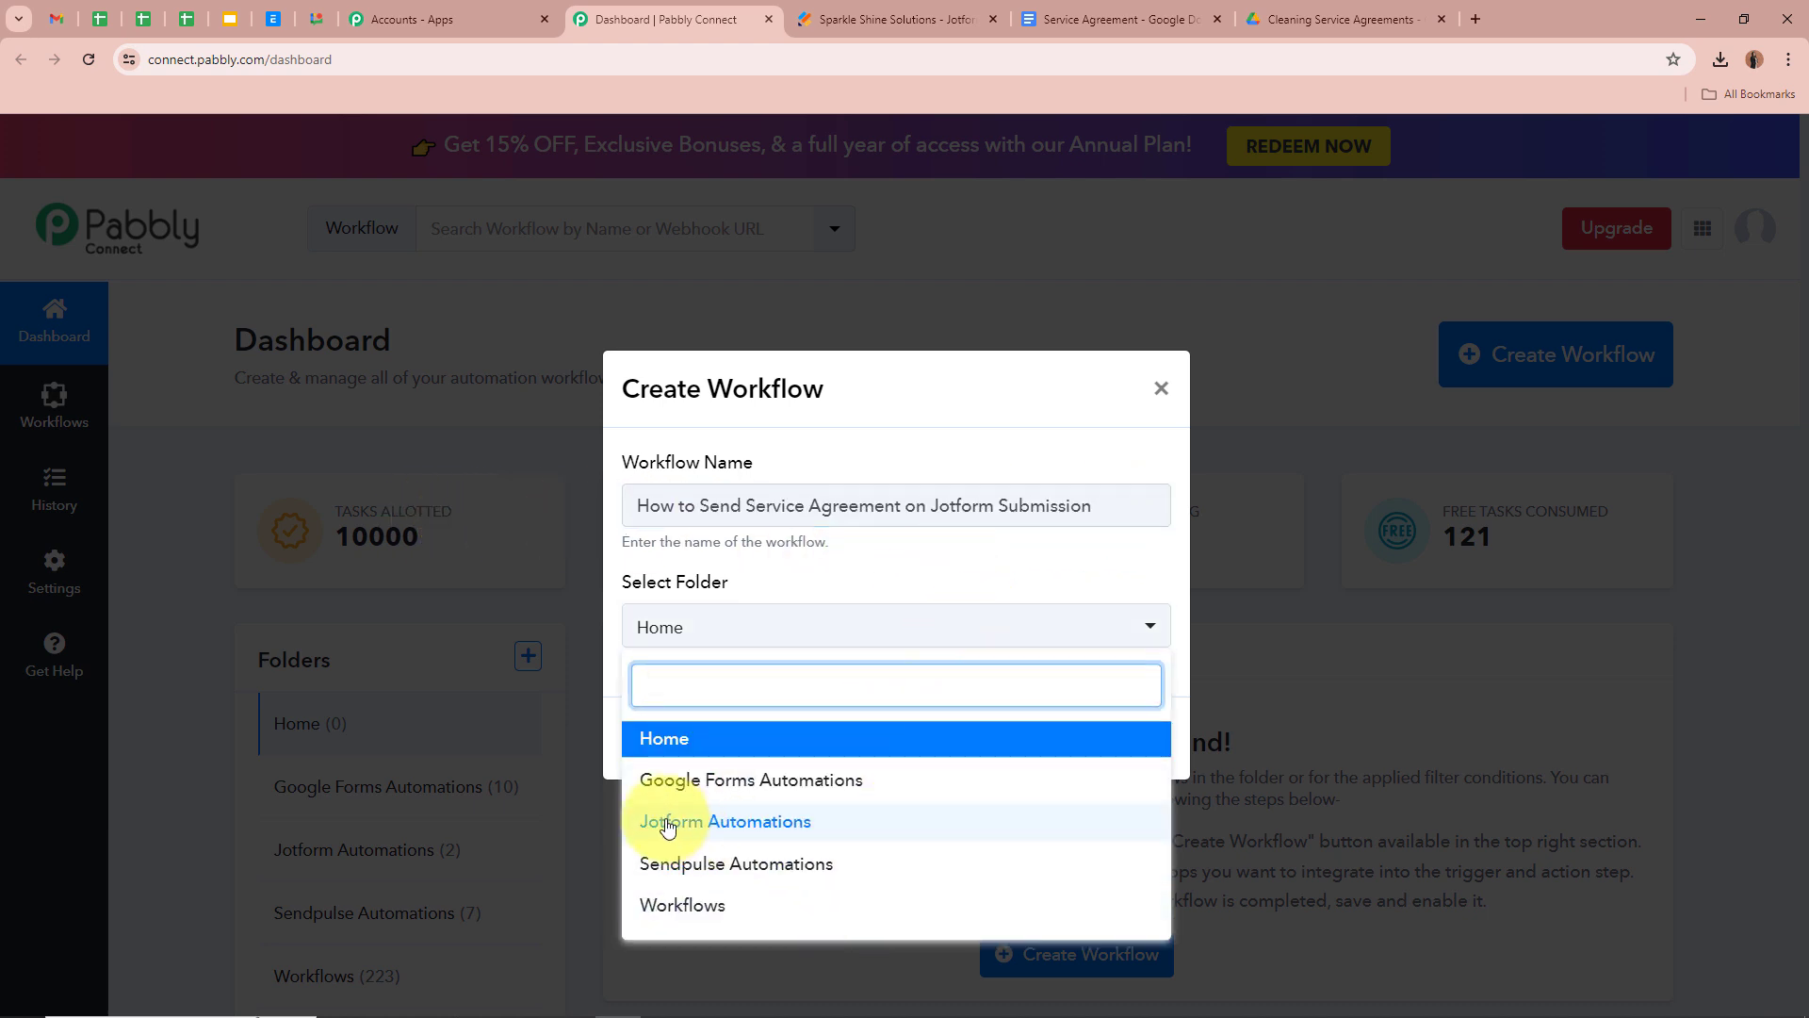
pyautogui.click(736, 824)
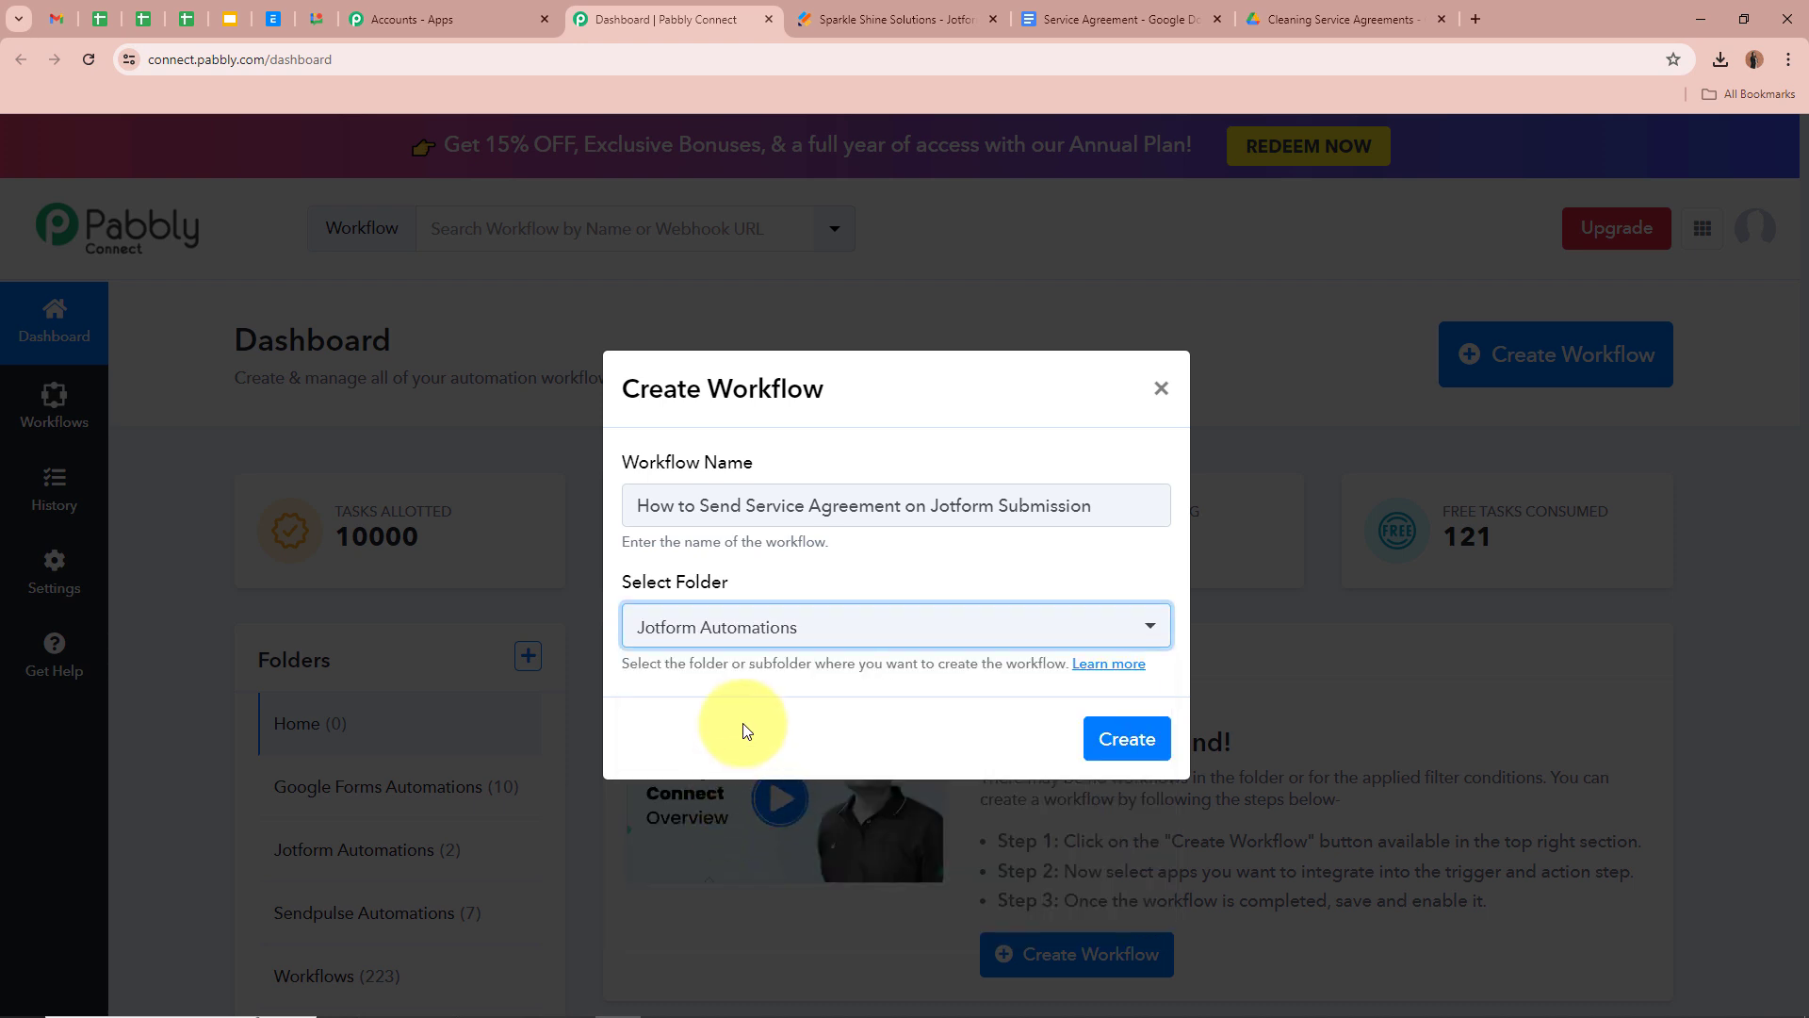
pyautogui.click(916, 563)
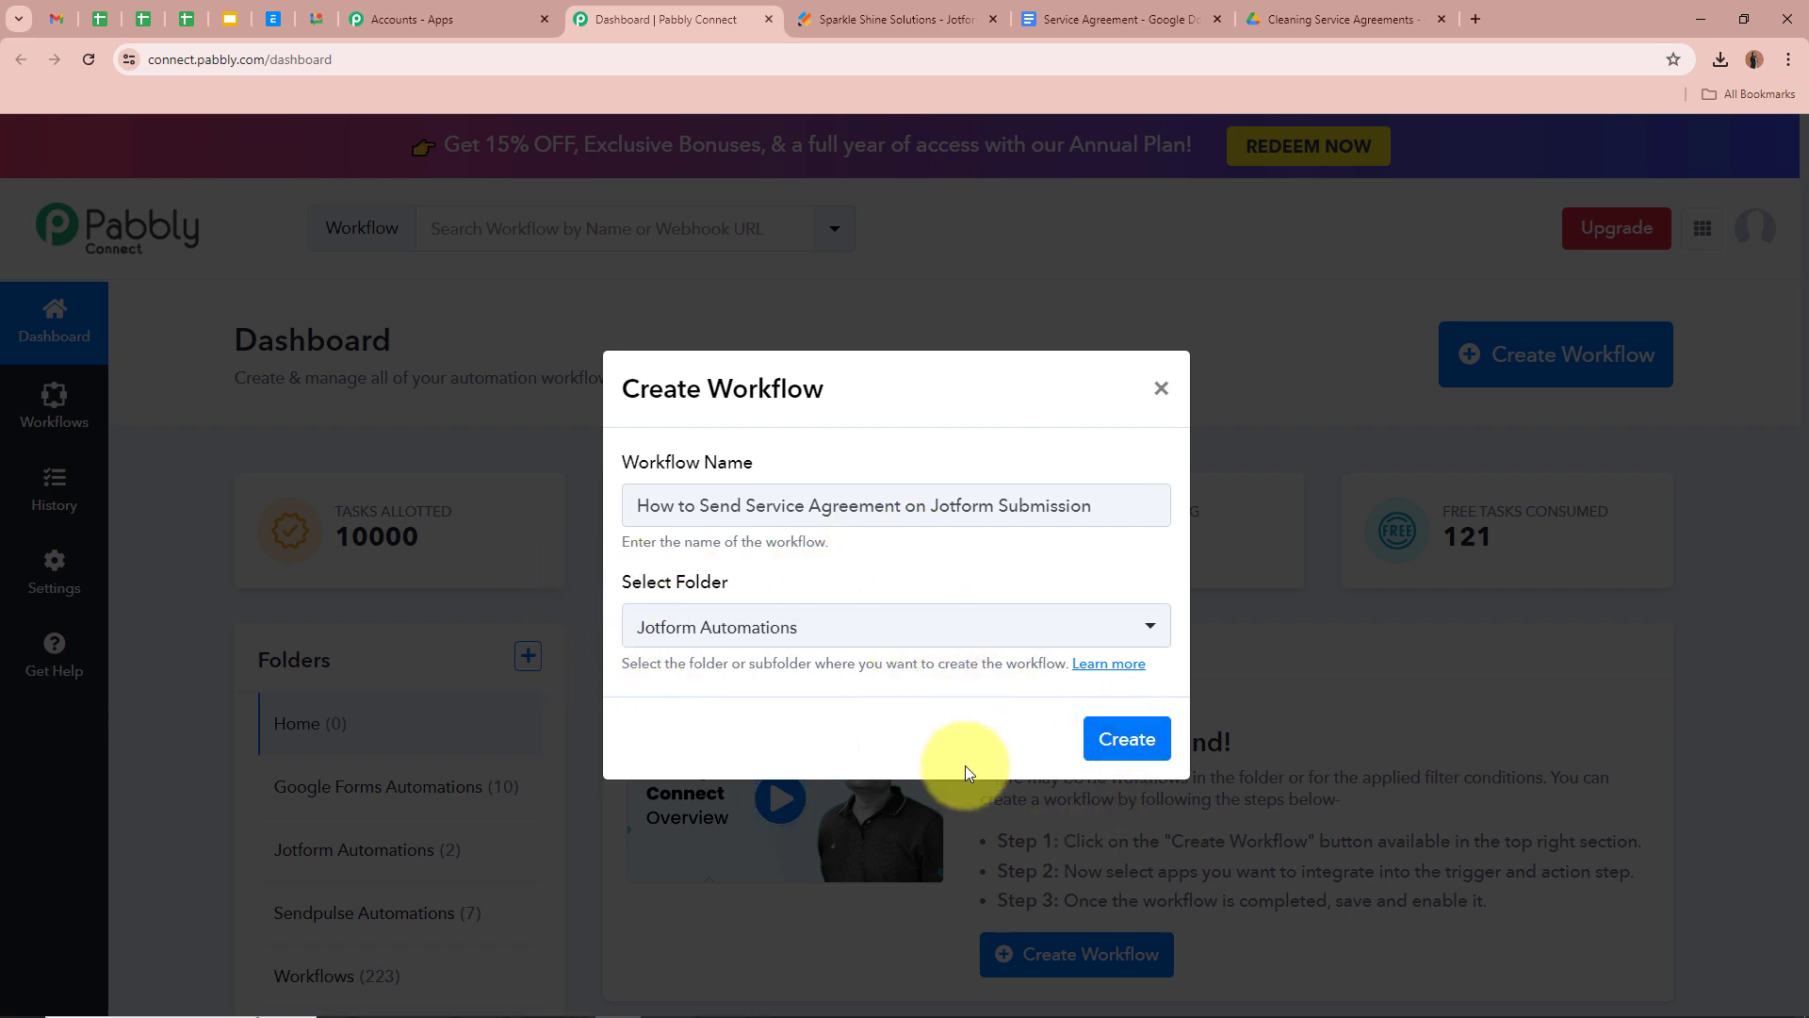
pyautogui.click(1121, 738)
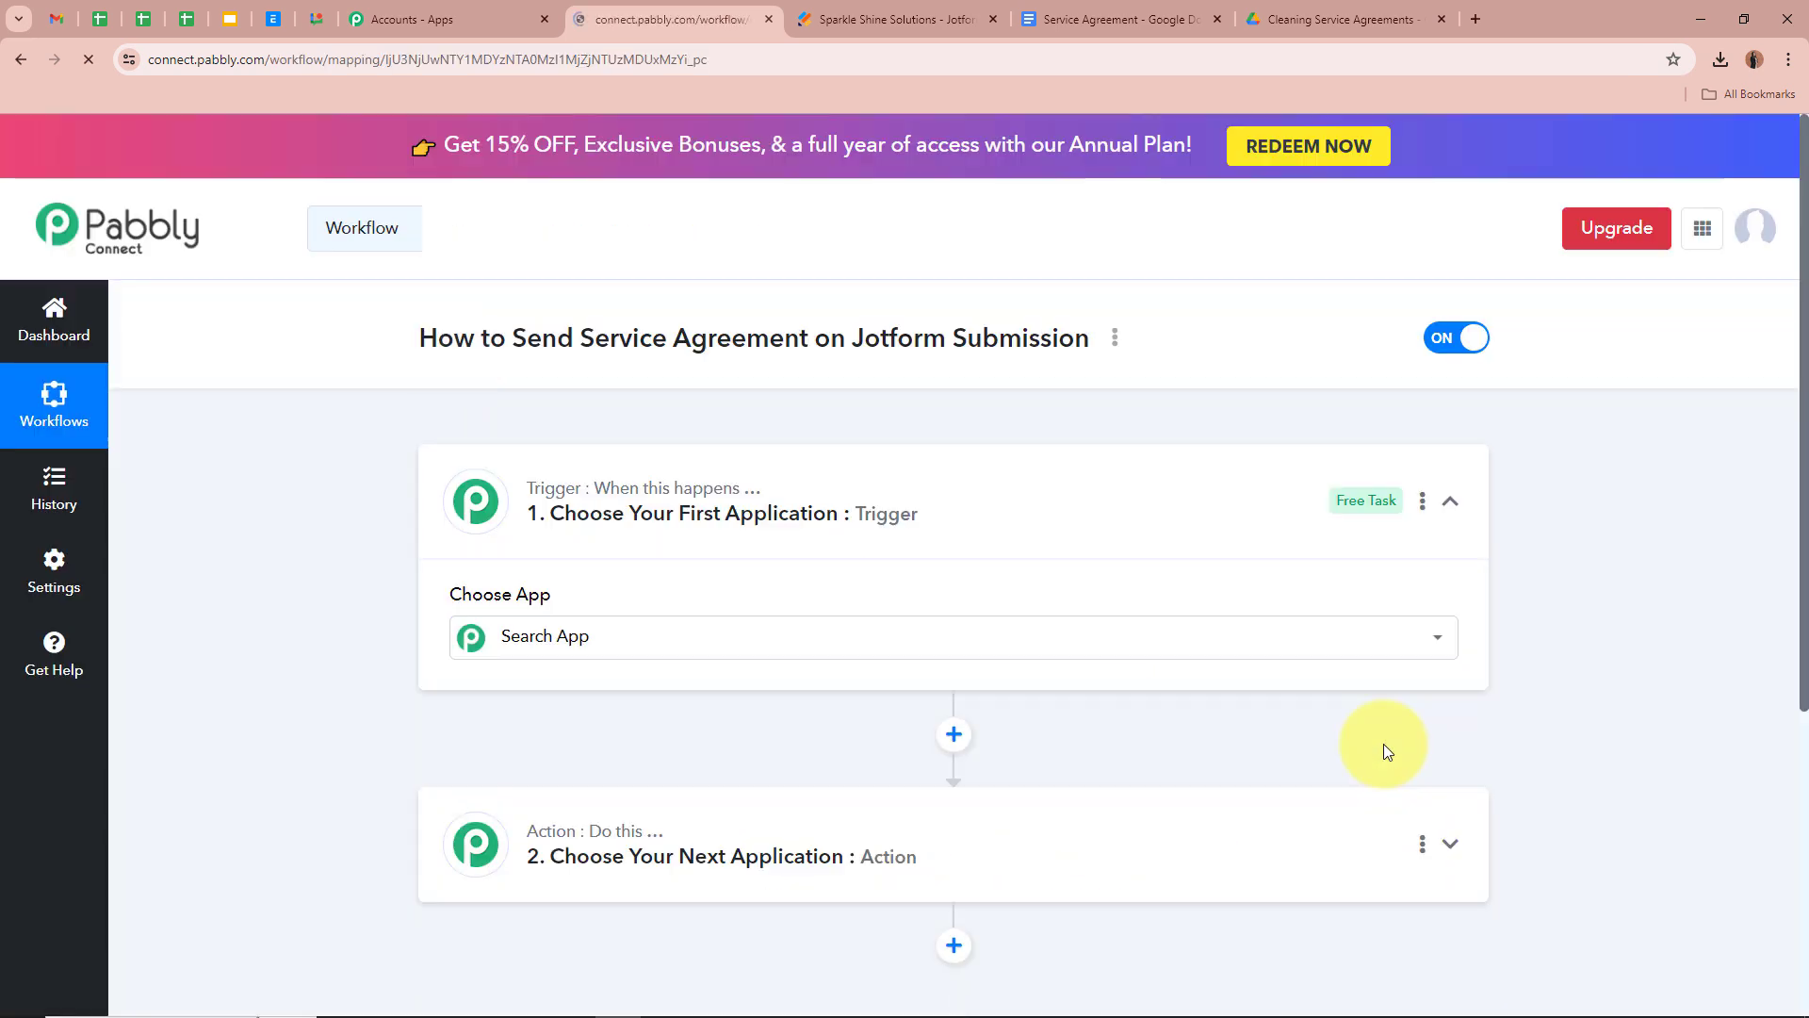
# Set the workflow trigger to Jotform with the New Response event
pyautogui.moveTo(421, 339); pyautogui.dragTo(1091, 337)
pyautogui.click(381, 405)
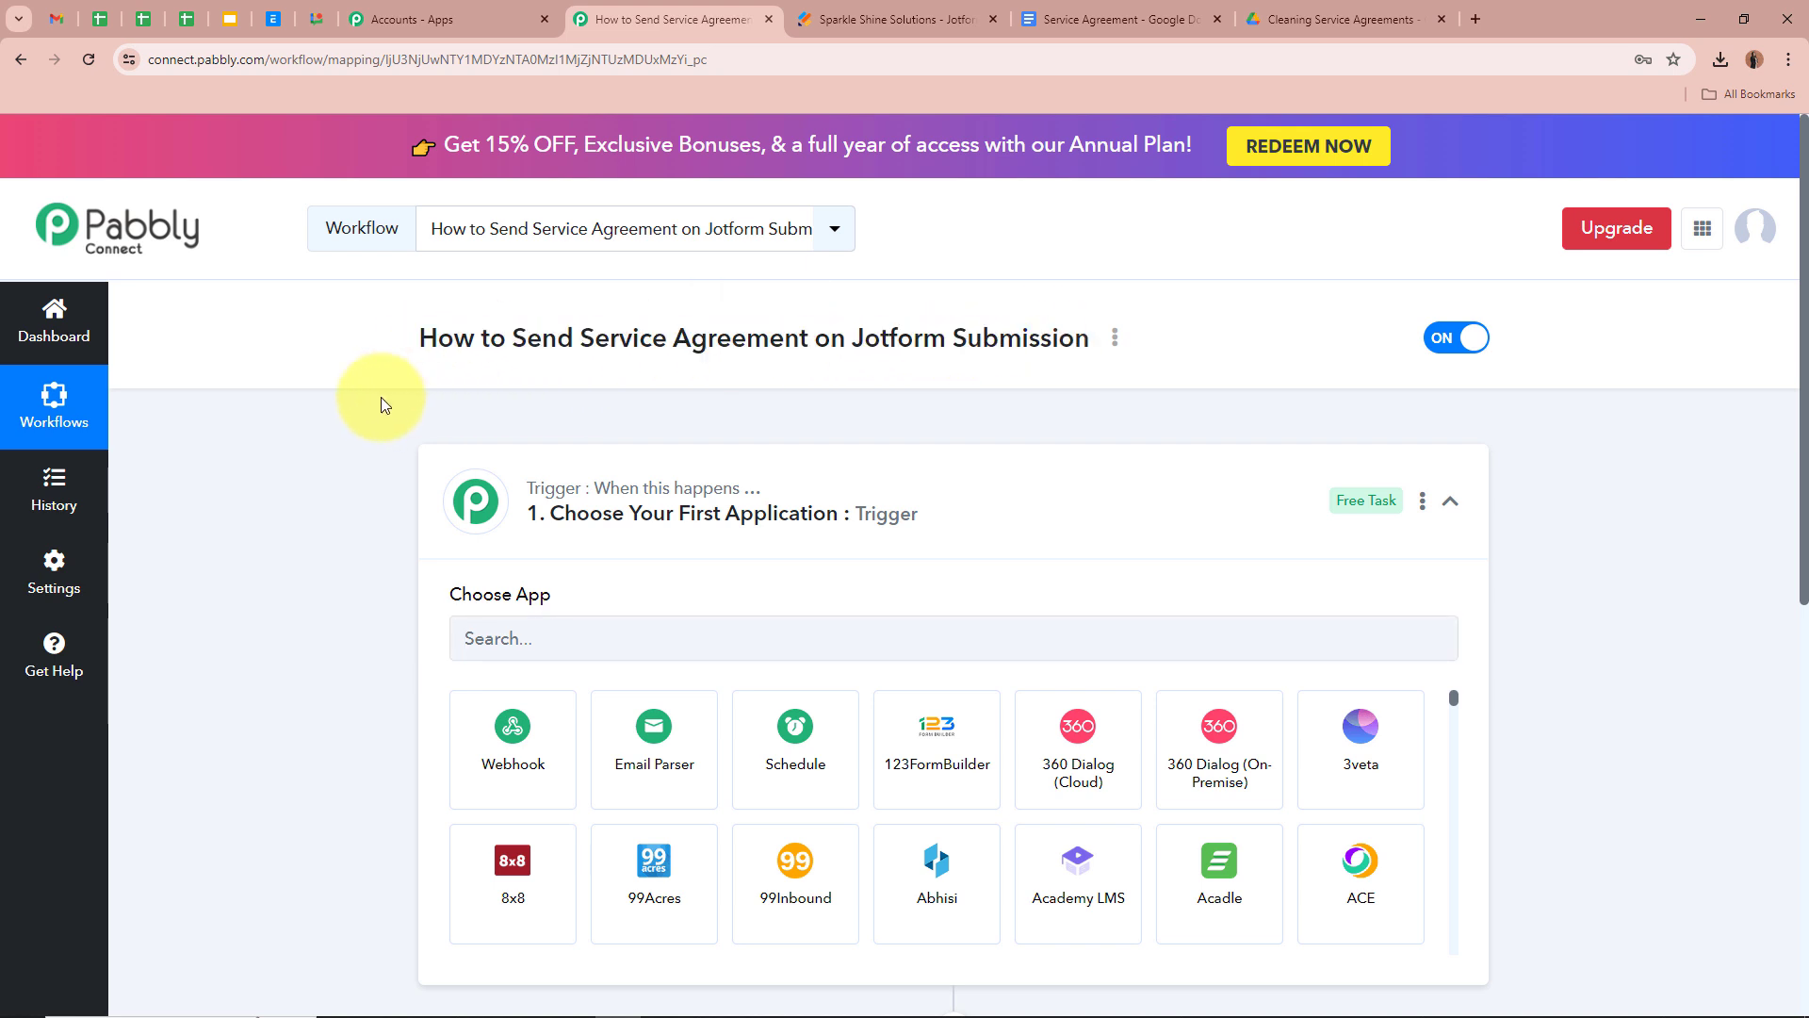
pyautogui.click(1168, 494)
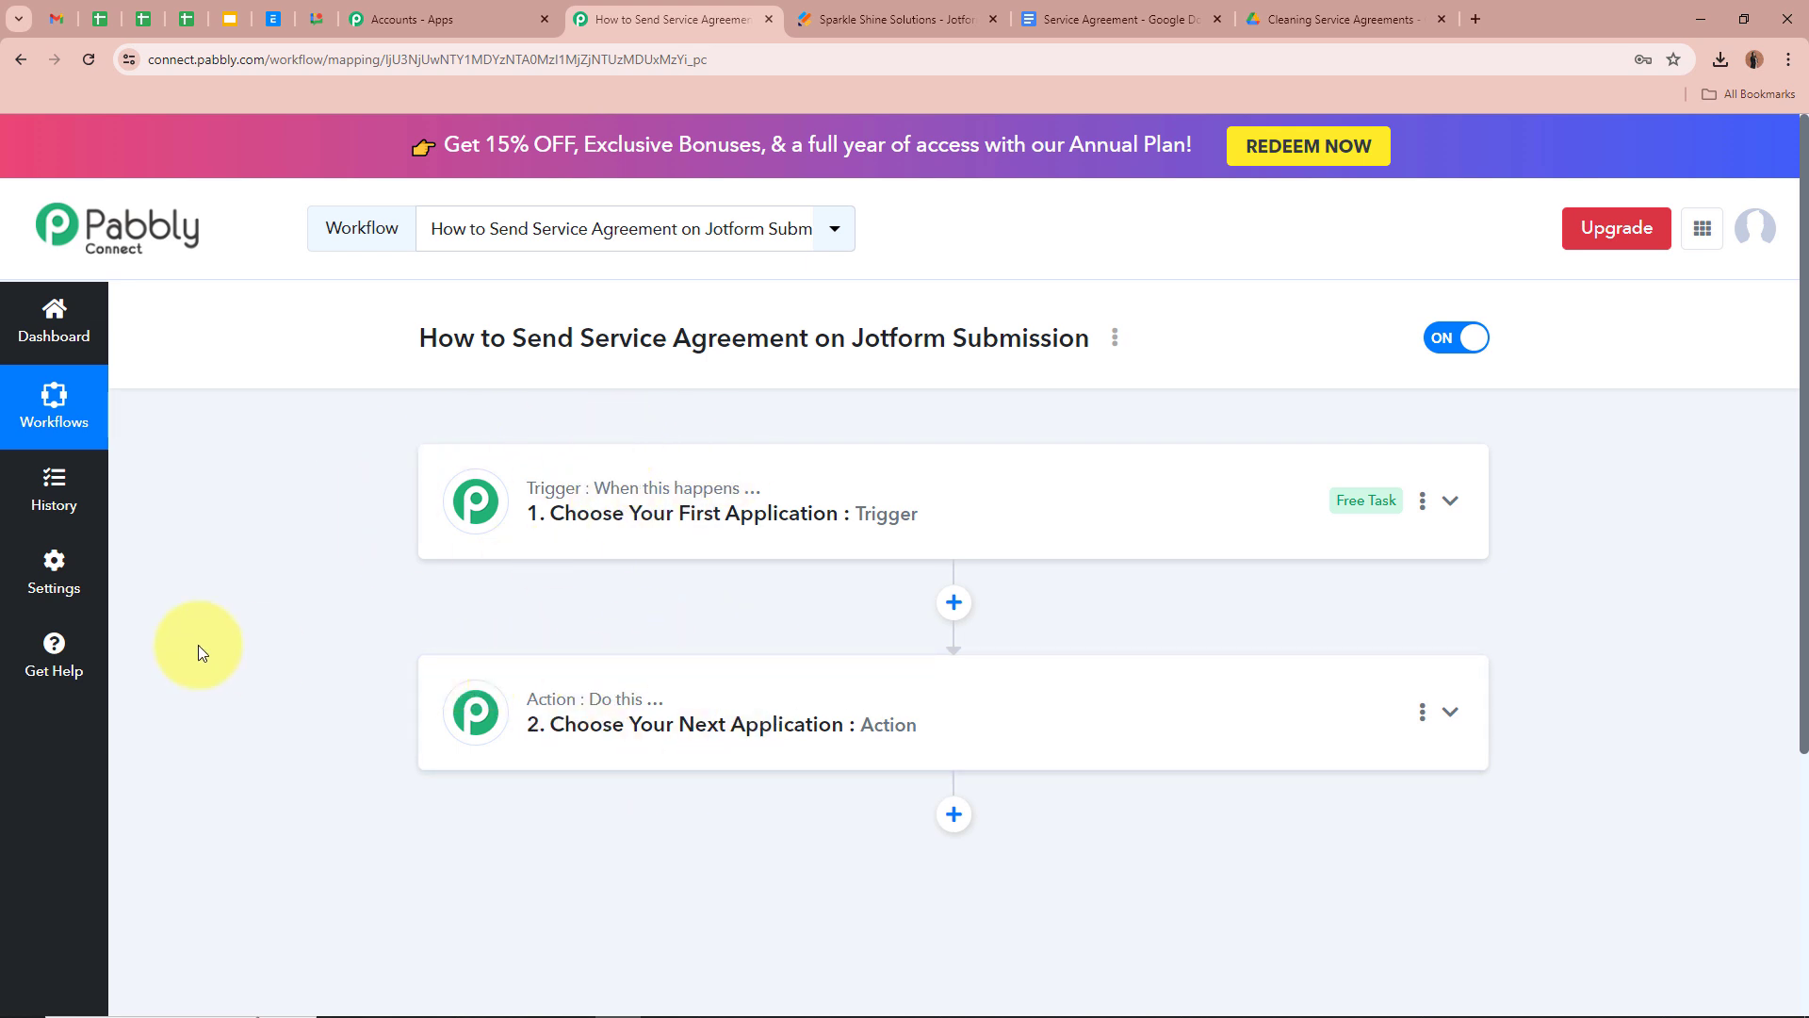
pyautogui.click(1451, 500)
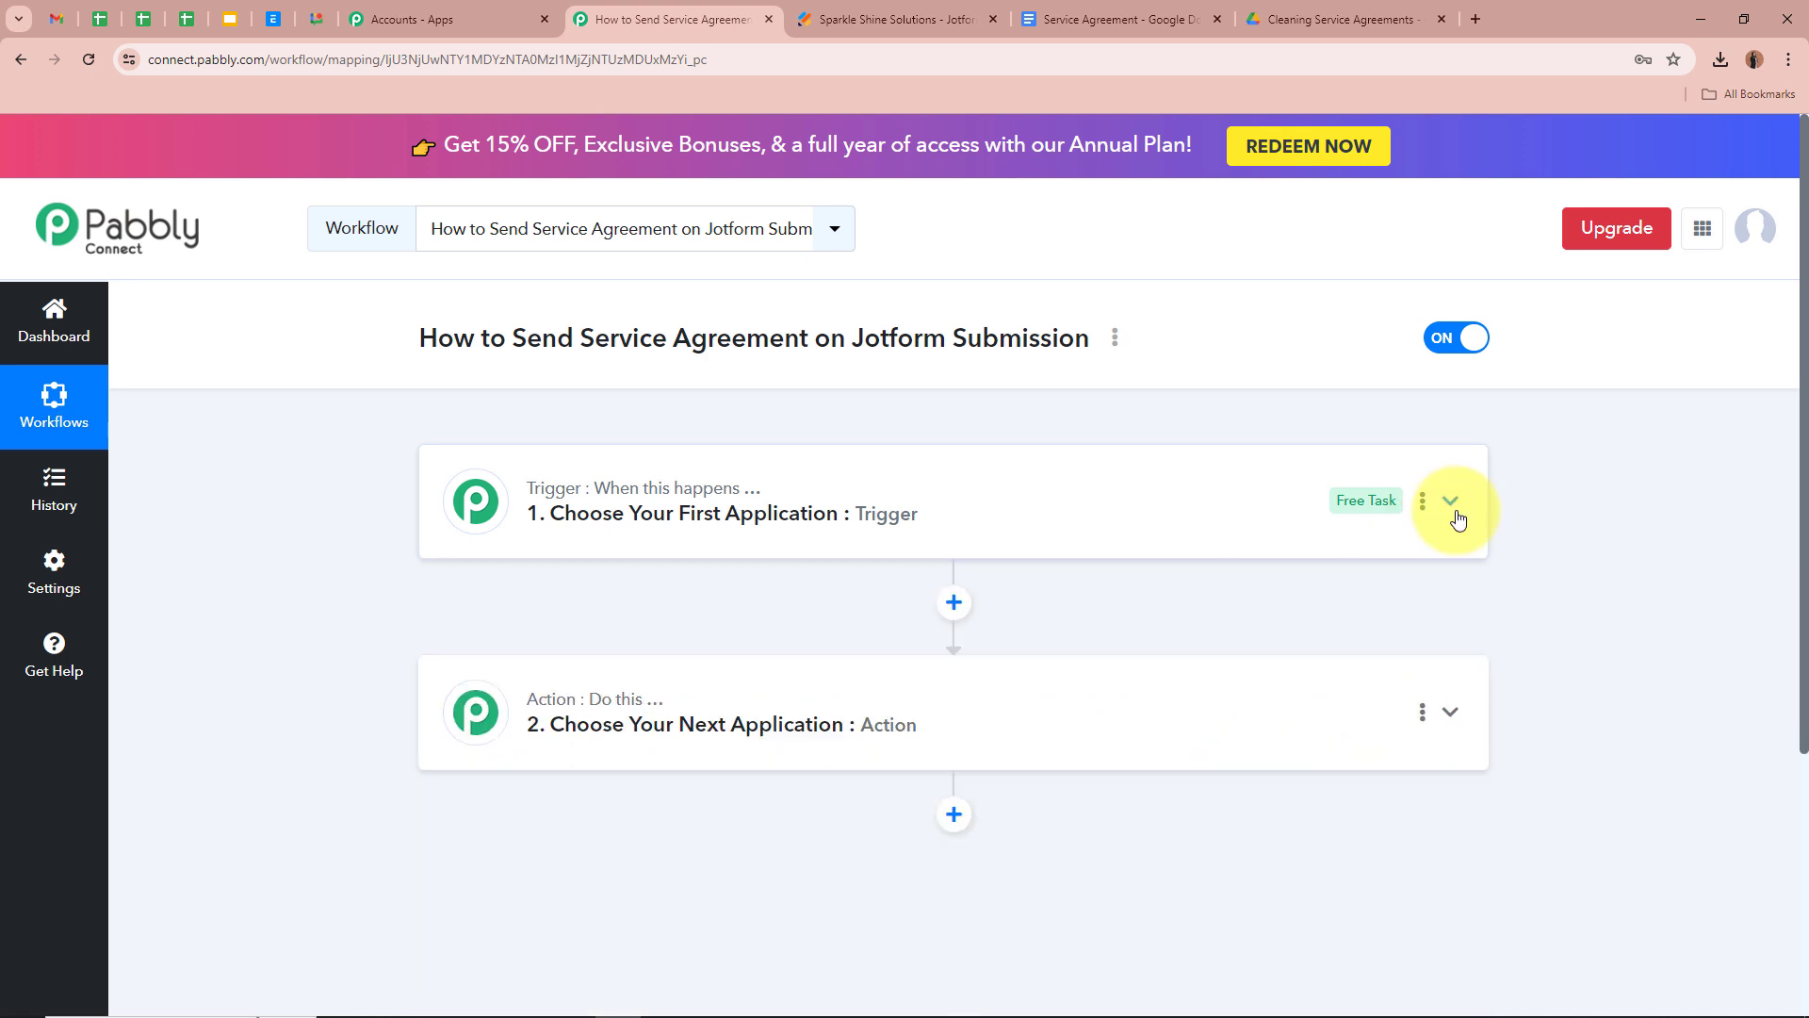
pyautogui.click(1071, 636)
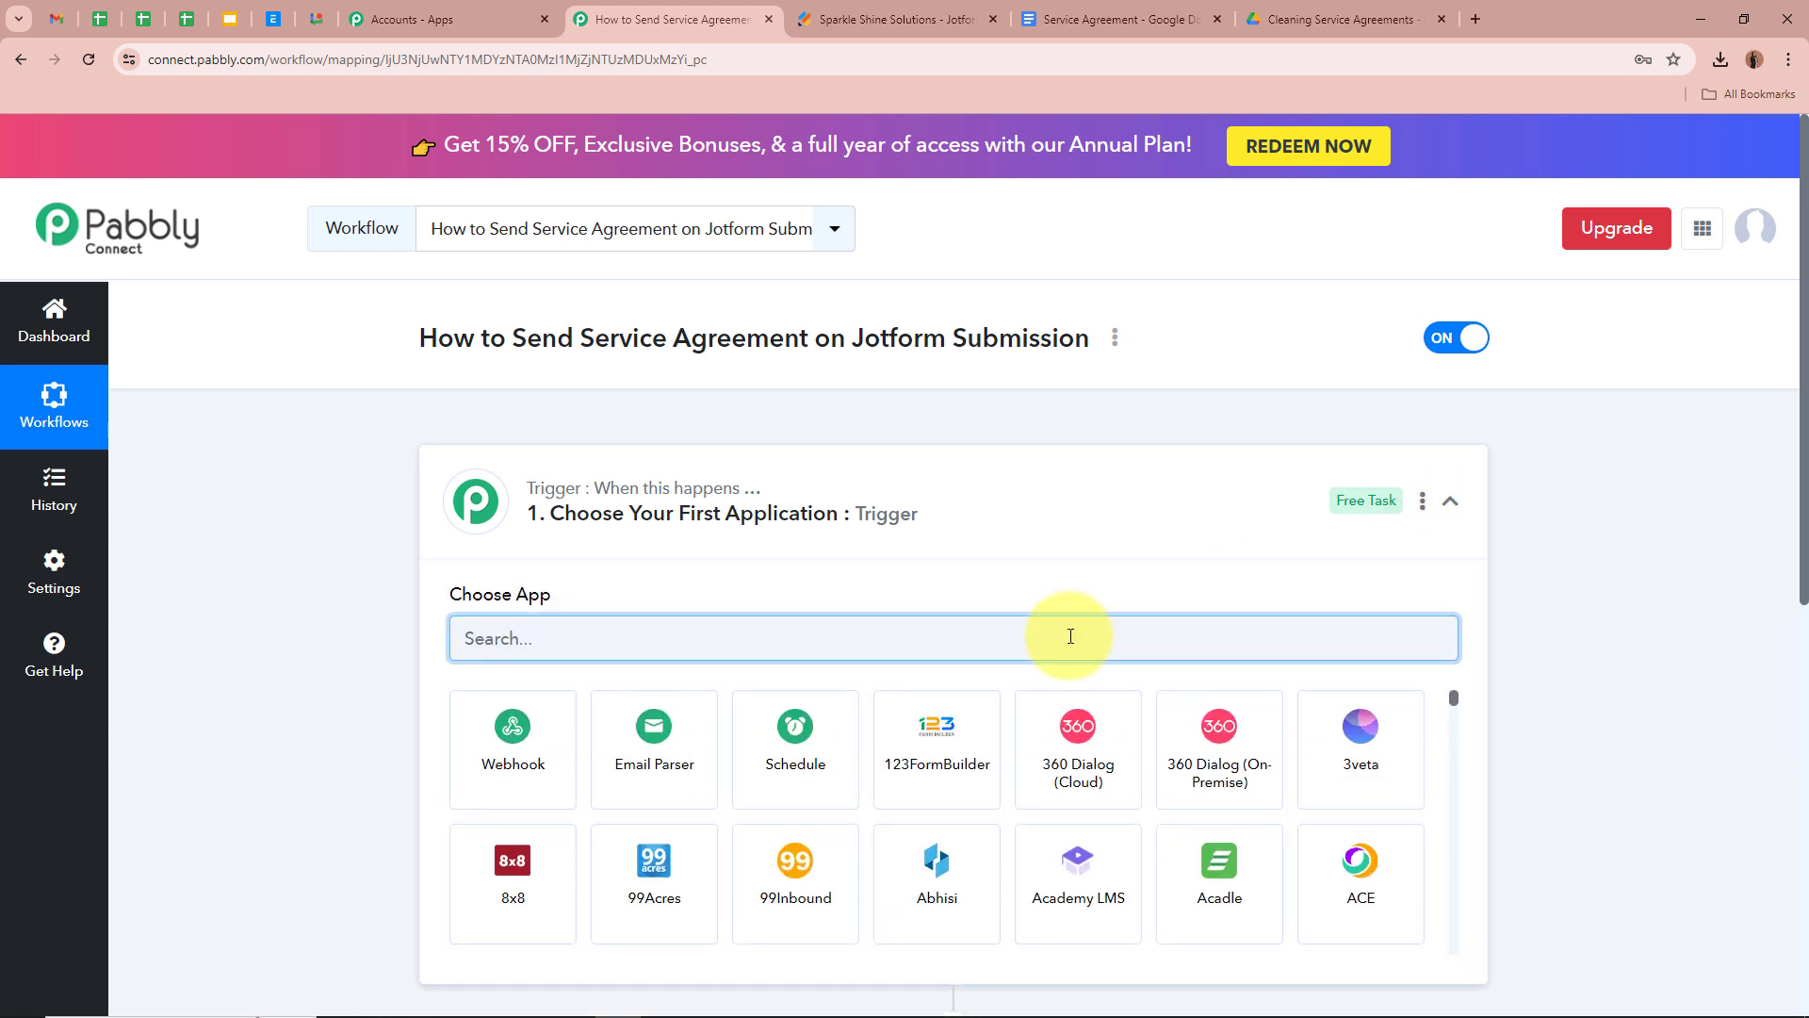
pyautogui.write('Jotf')
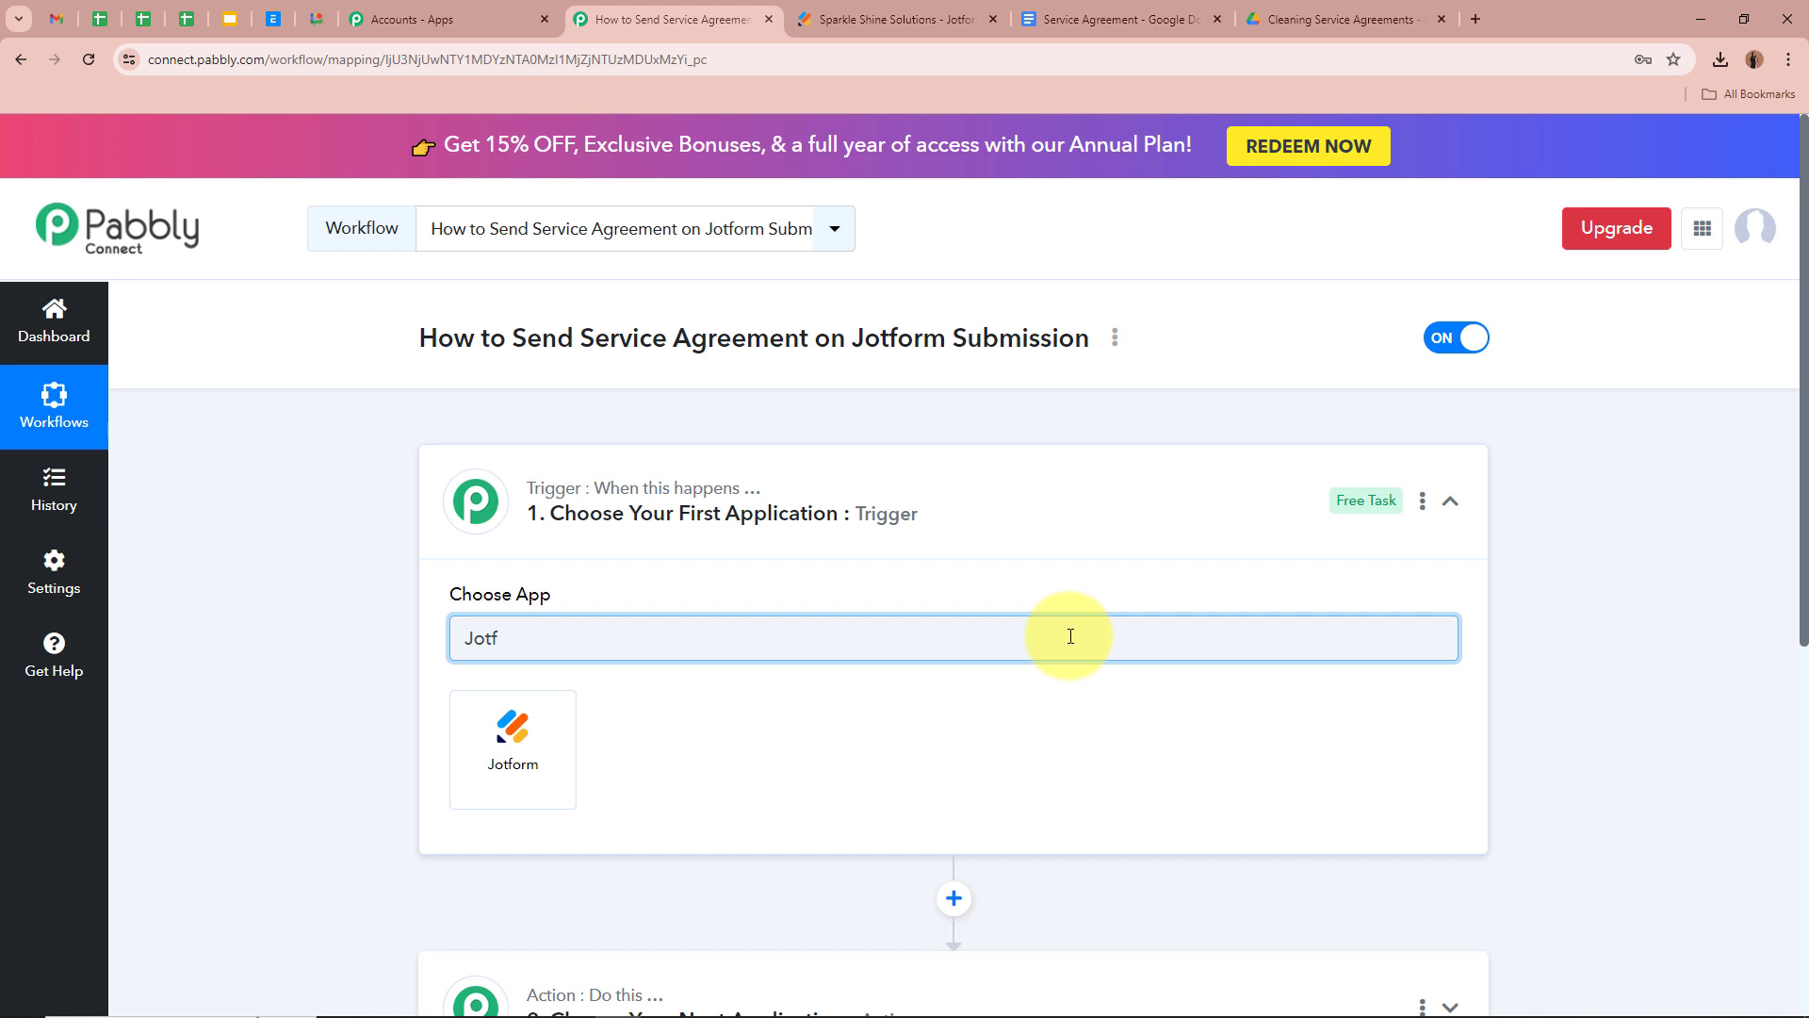
pyautogui.click(509, 744)
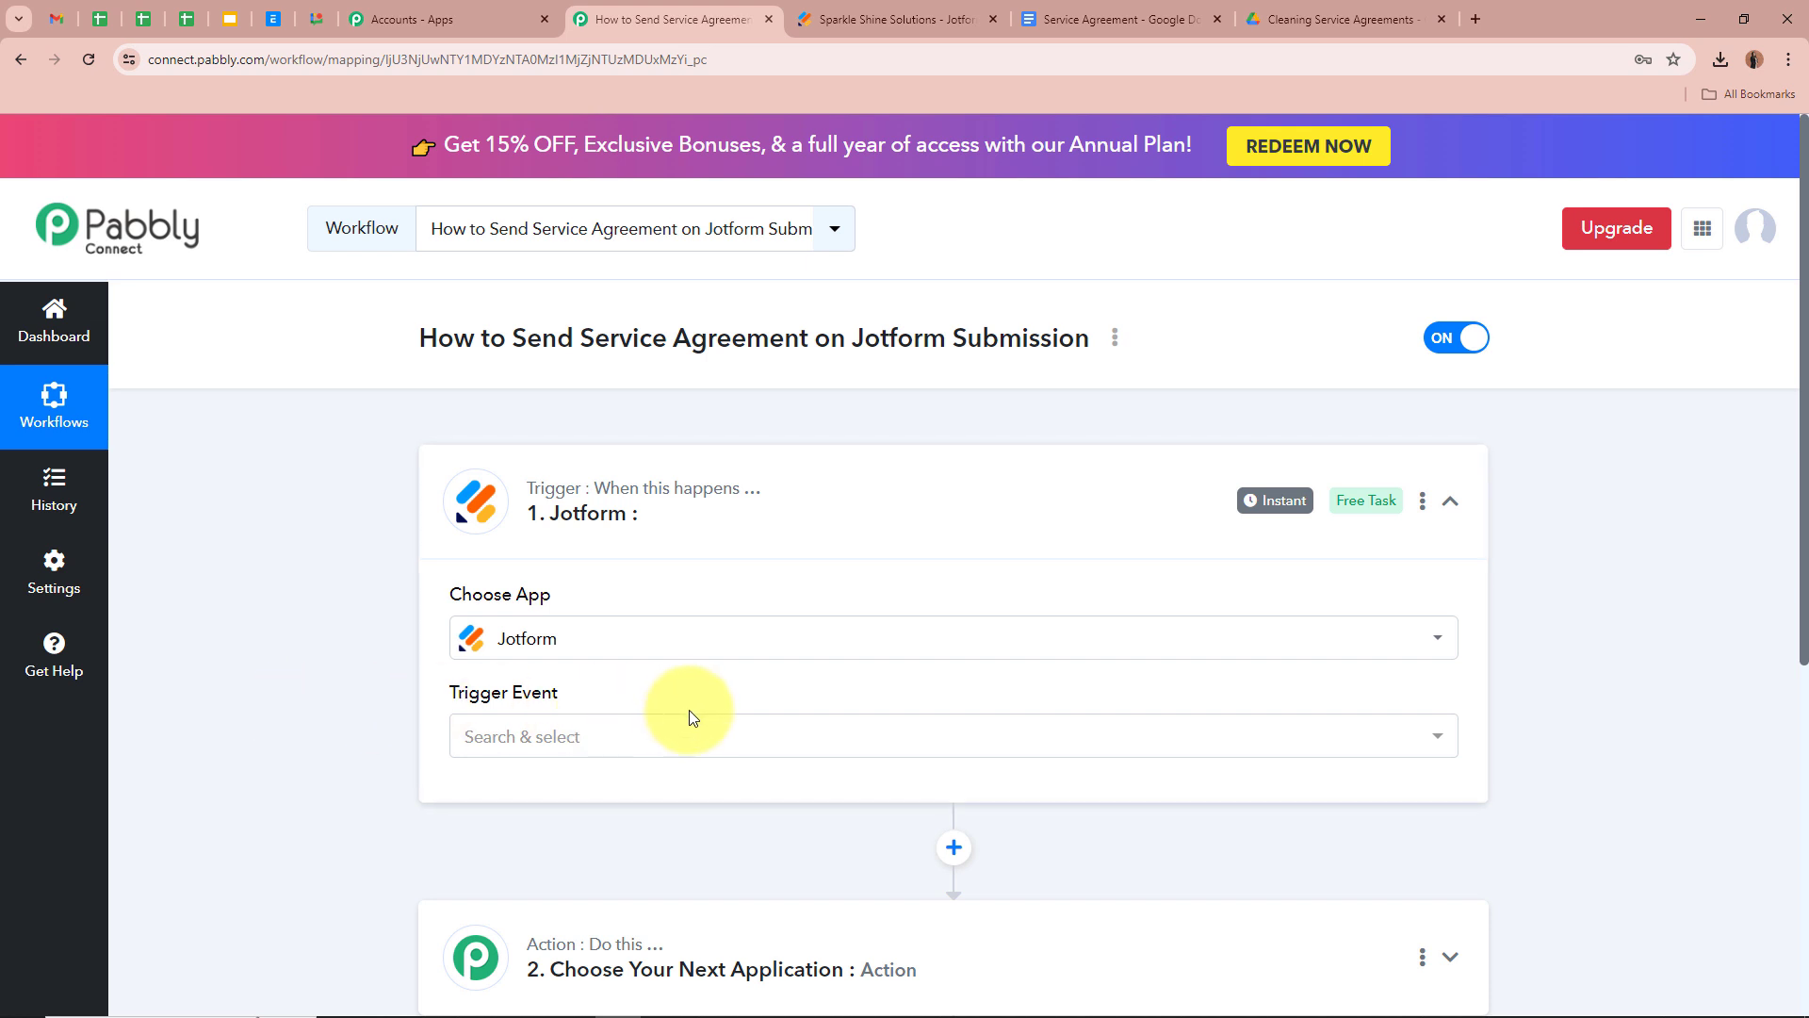
pyautogui.click(834, 747)
pyautogui.click(744, 844)
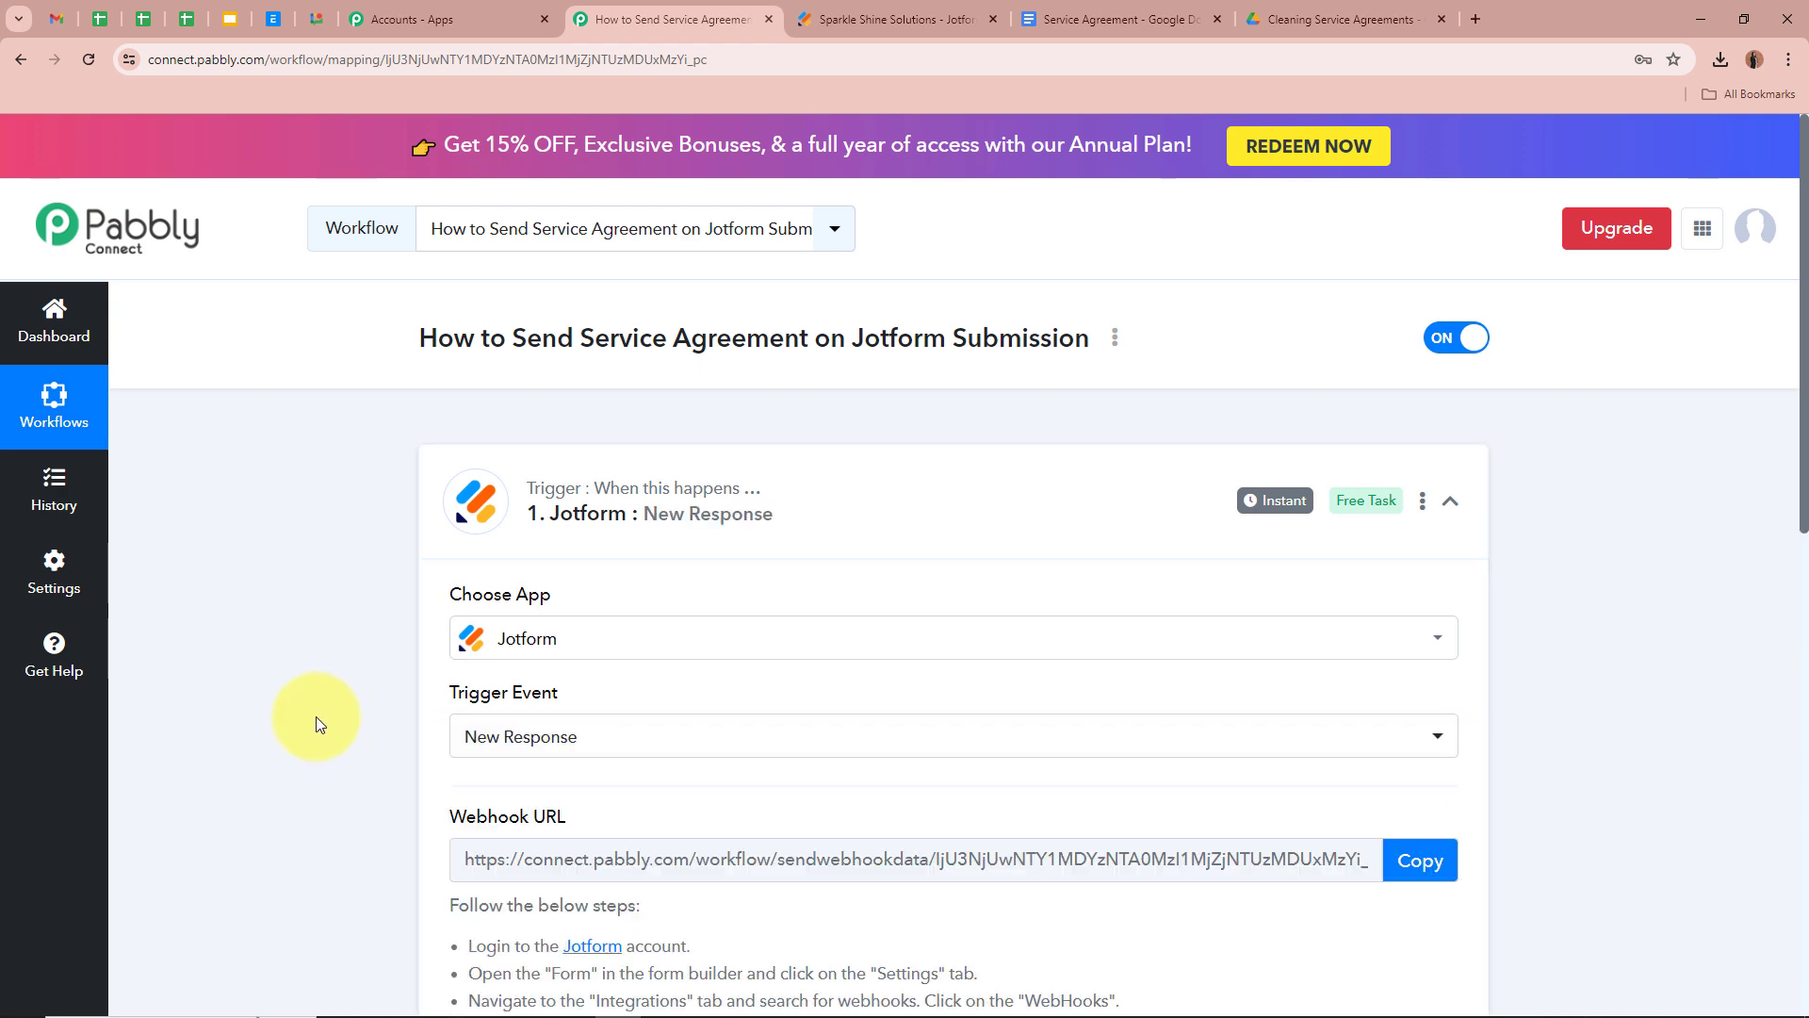
# Copy the trigger's webhook URL and go to the Sparkle Shine Solutions form
pyautogui.scroll(-2, 315, 716)
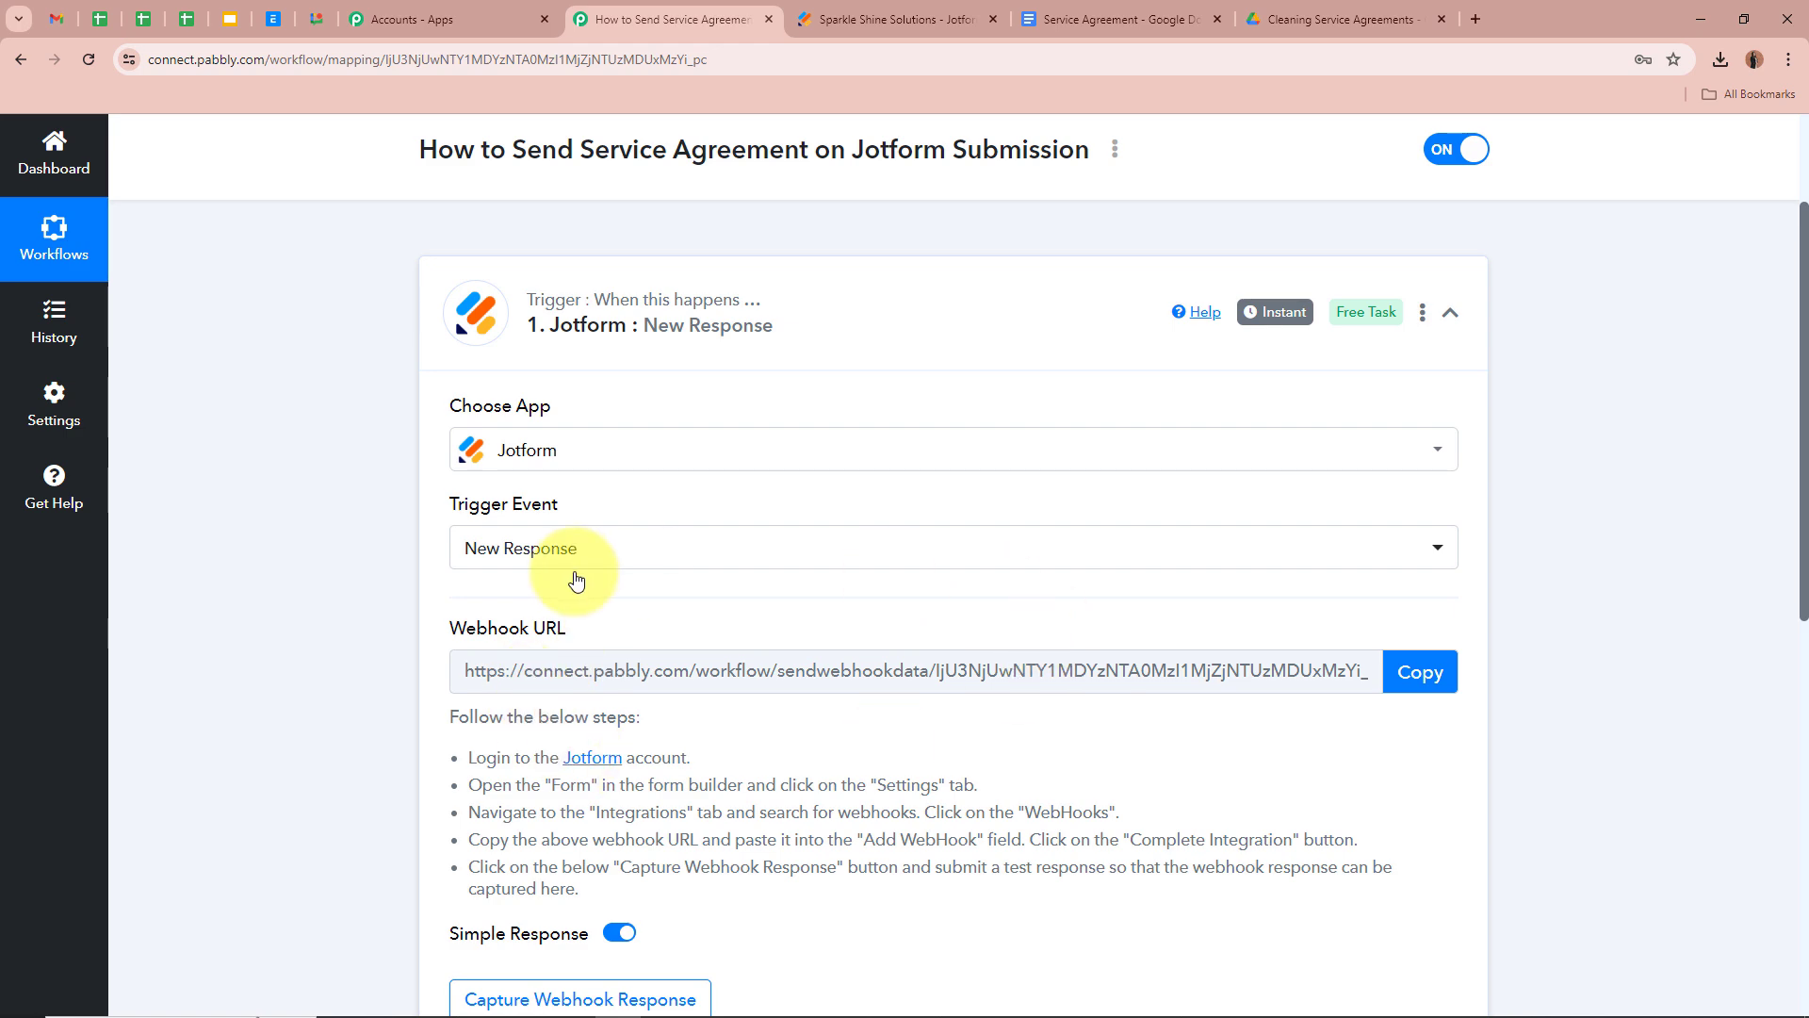
pyautogui.click(1416, 671)
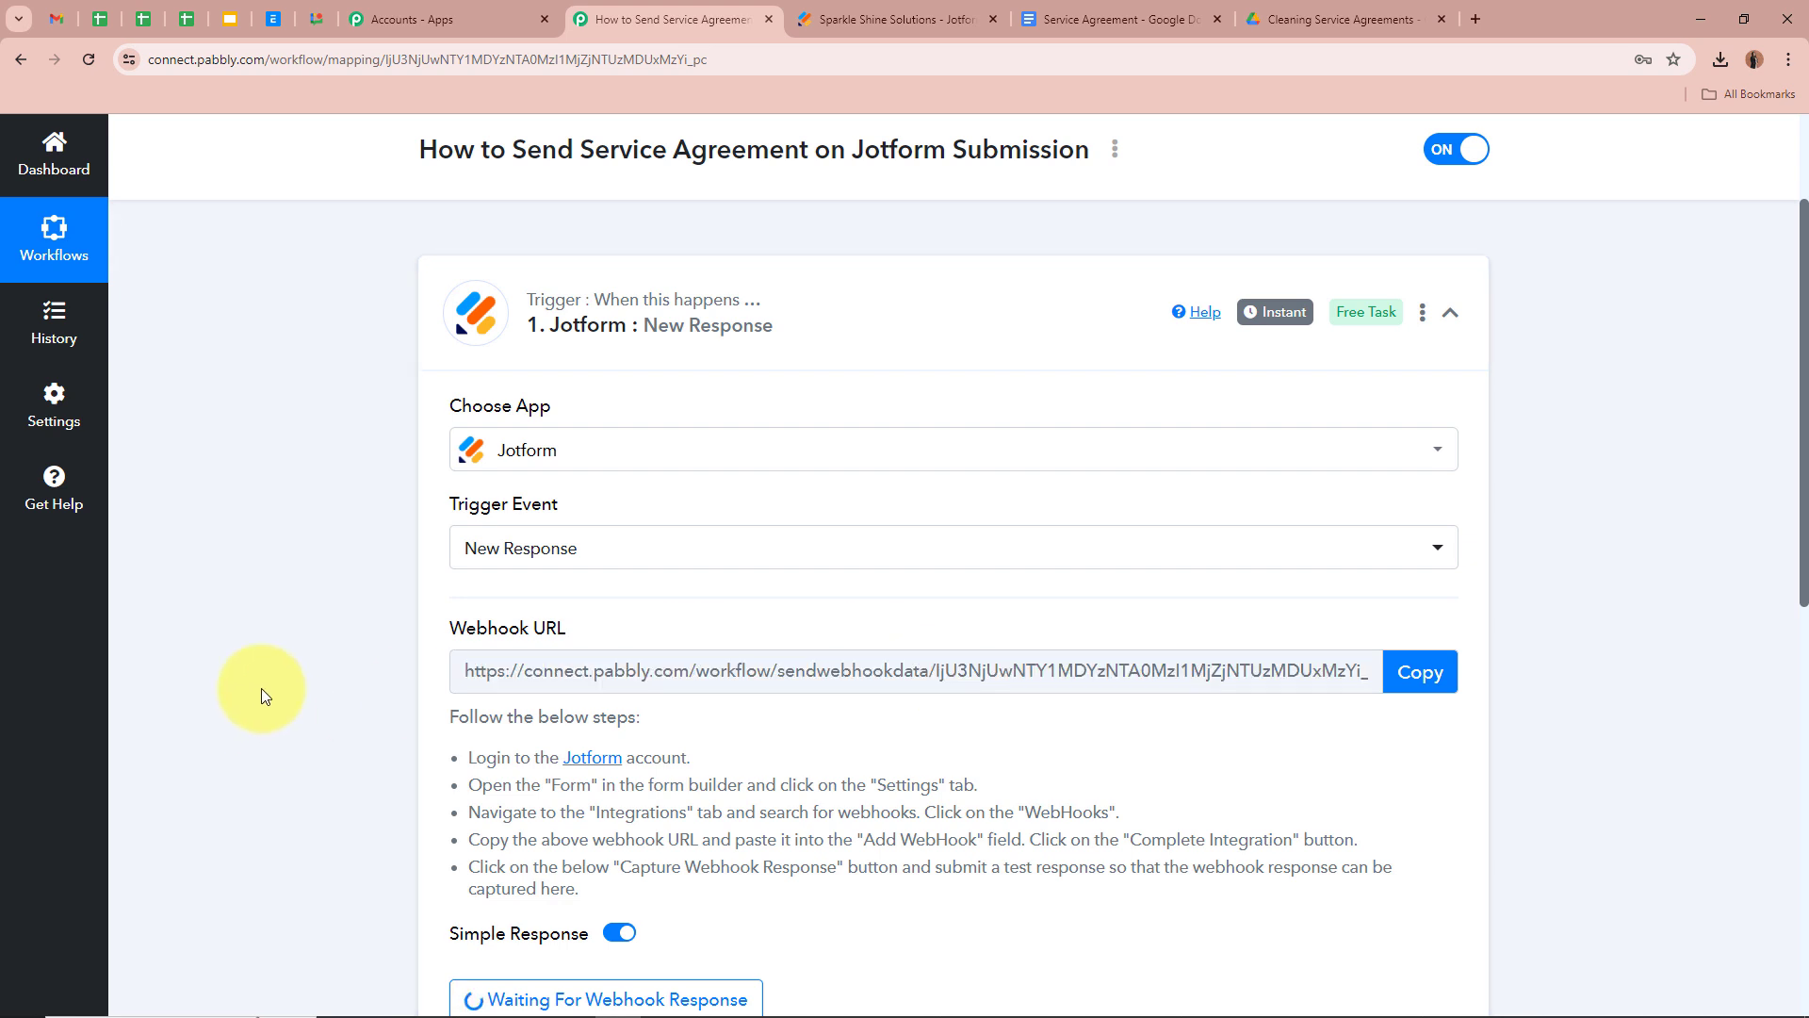
pyautogui.moveTo(456, 714); pyautogui.dragTo(837, 838)
pyautogui.click(838, 839)
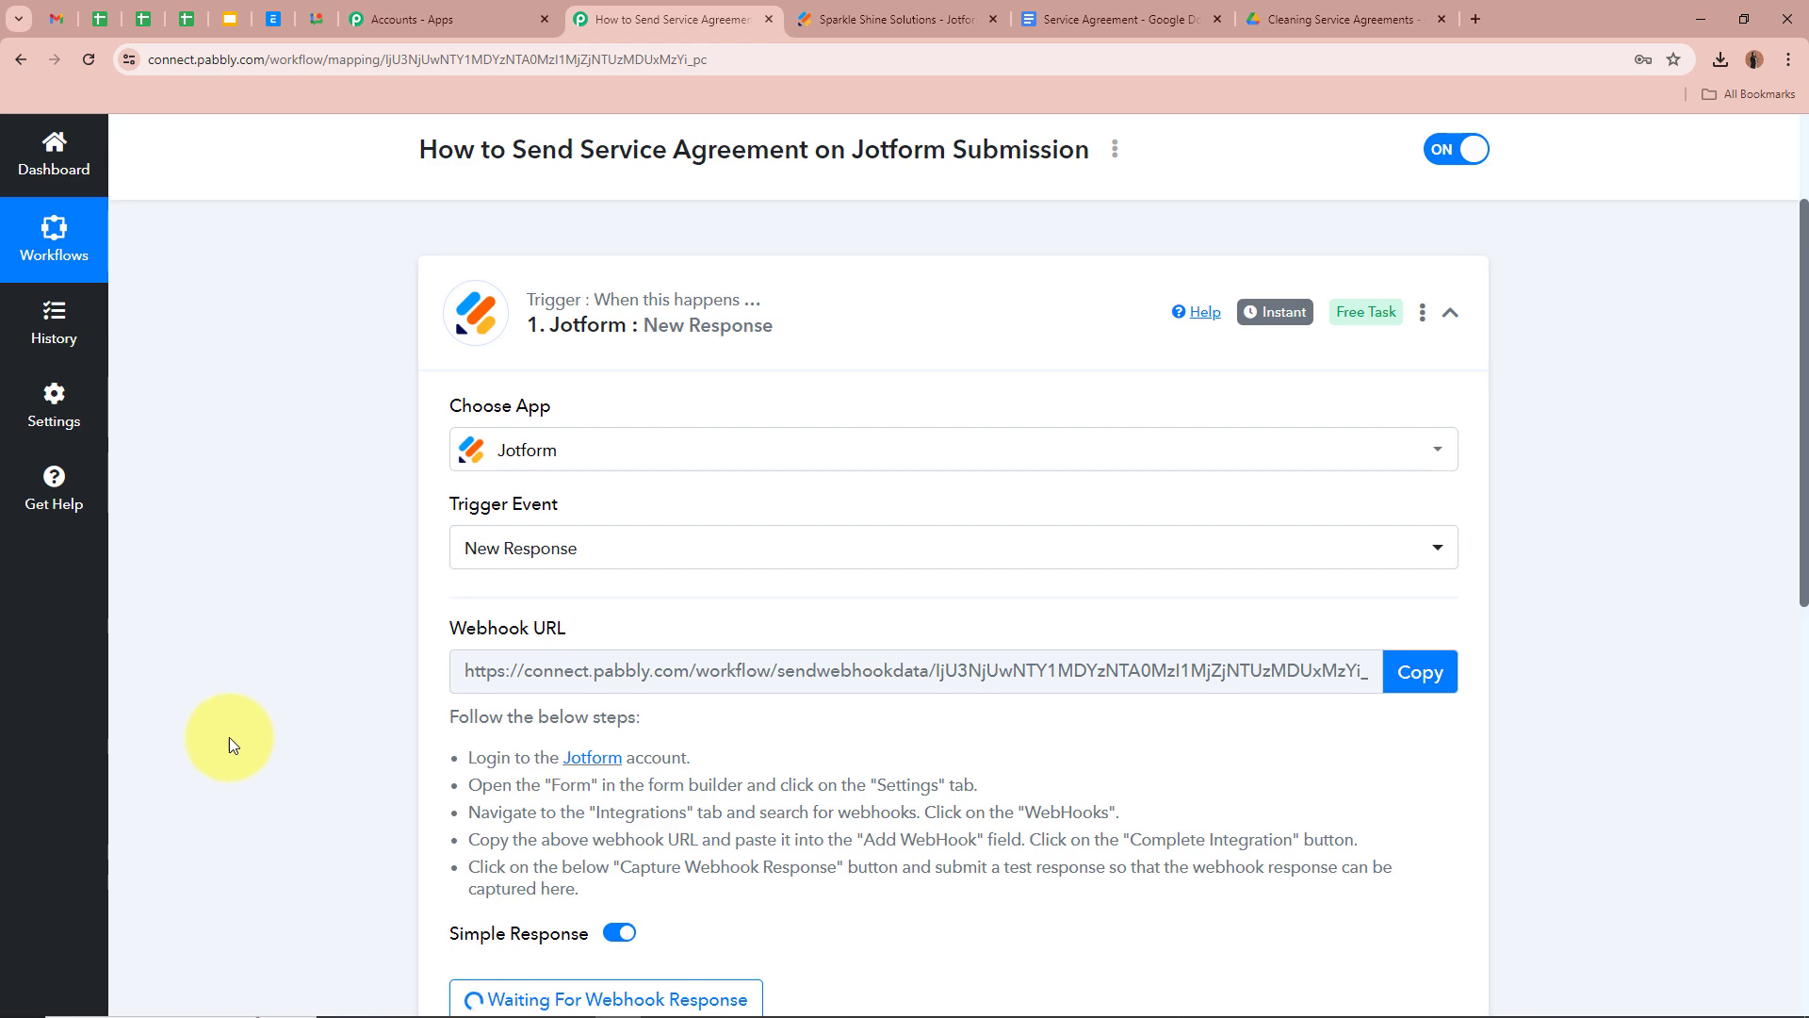
pyautogui.scroll(2, 232, 733)
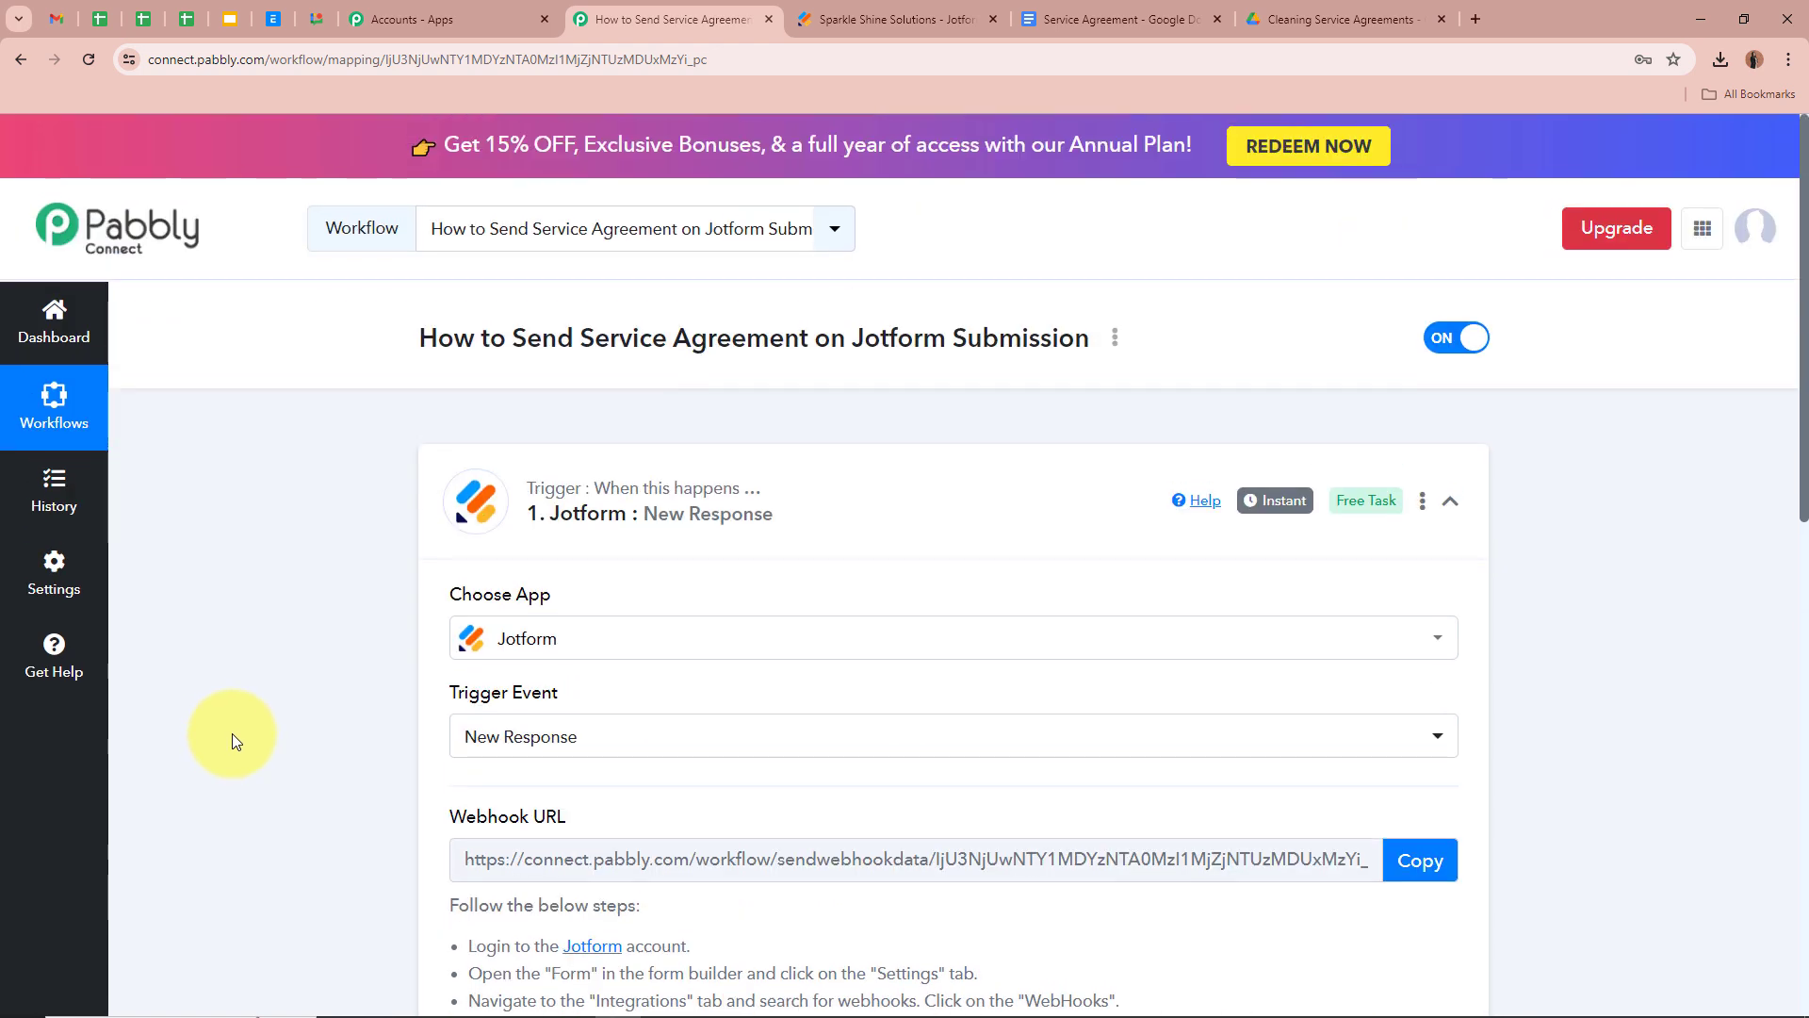
pyautogui.click(942, 19)
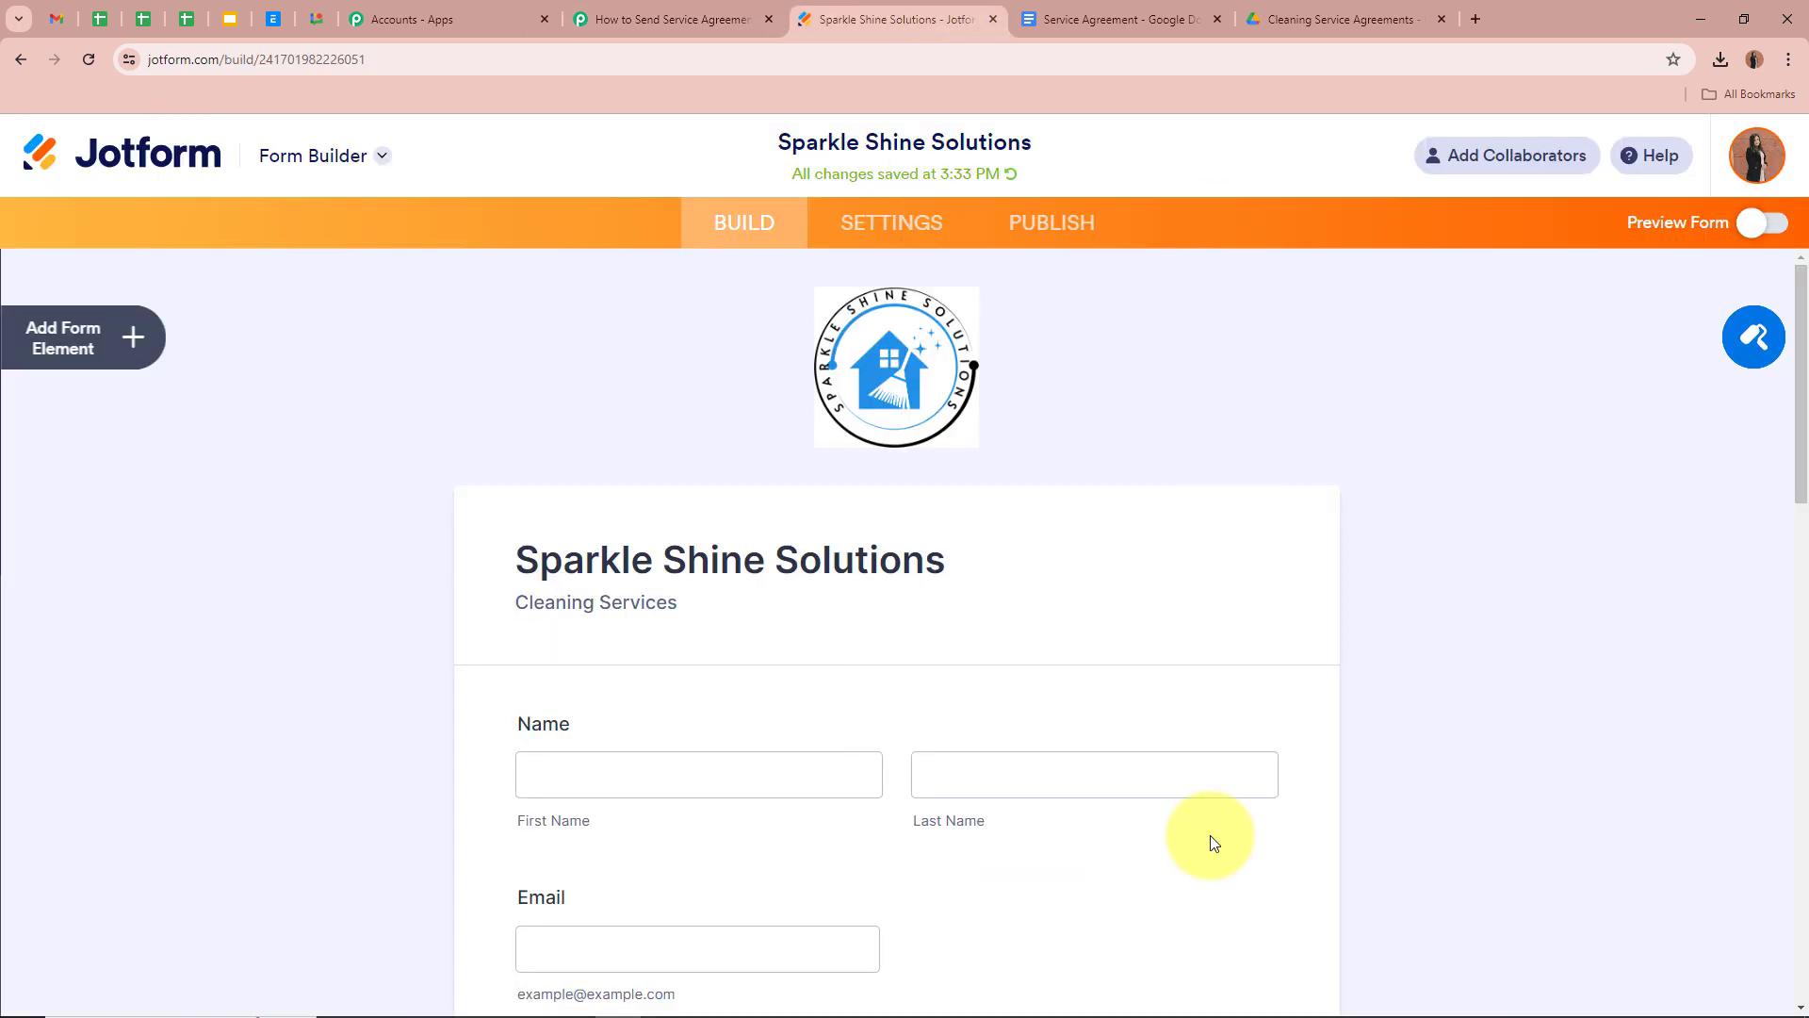
# Find the WebHooks integration under the form's Settings > Integrations
pyautogui.scroll(-5, 236, 627)
pyautogui.scroll(5, 236, 628)
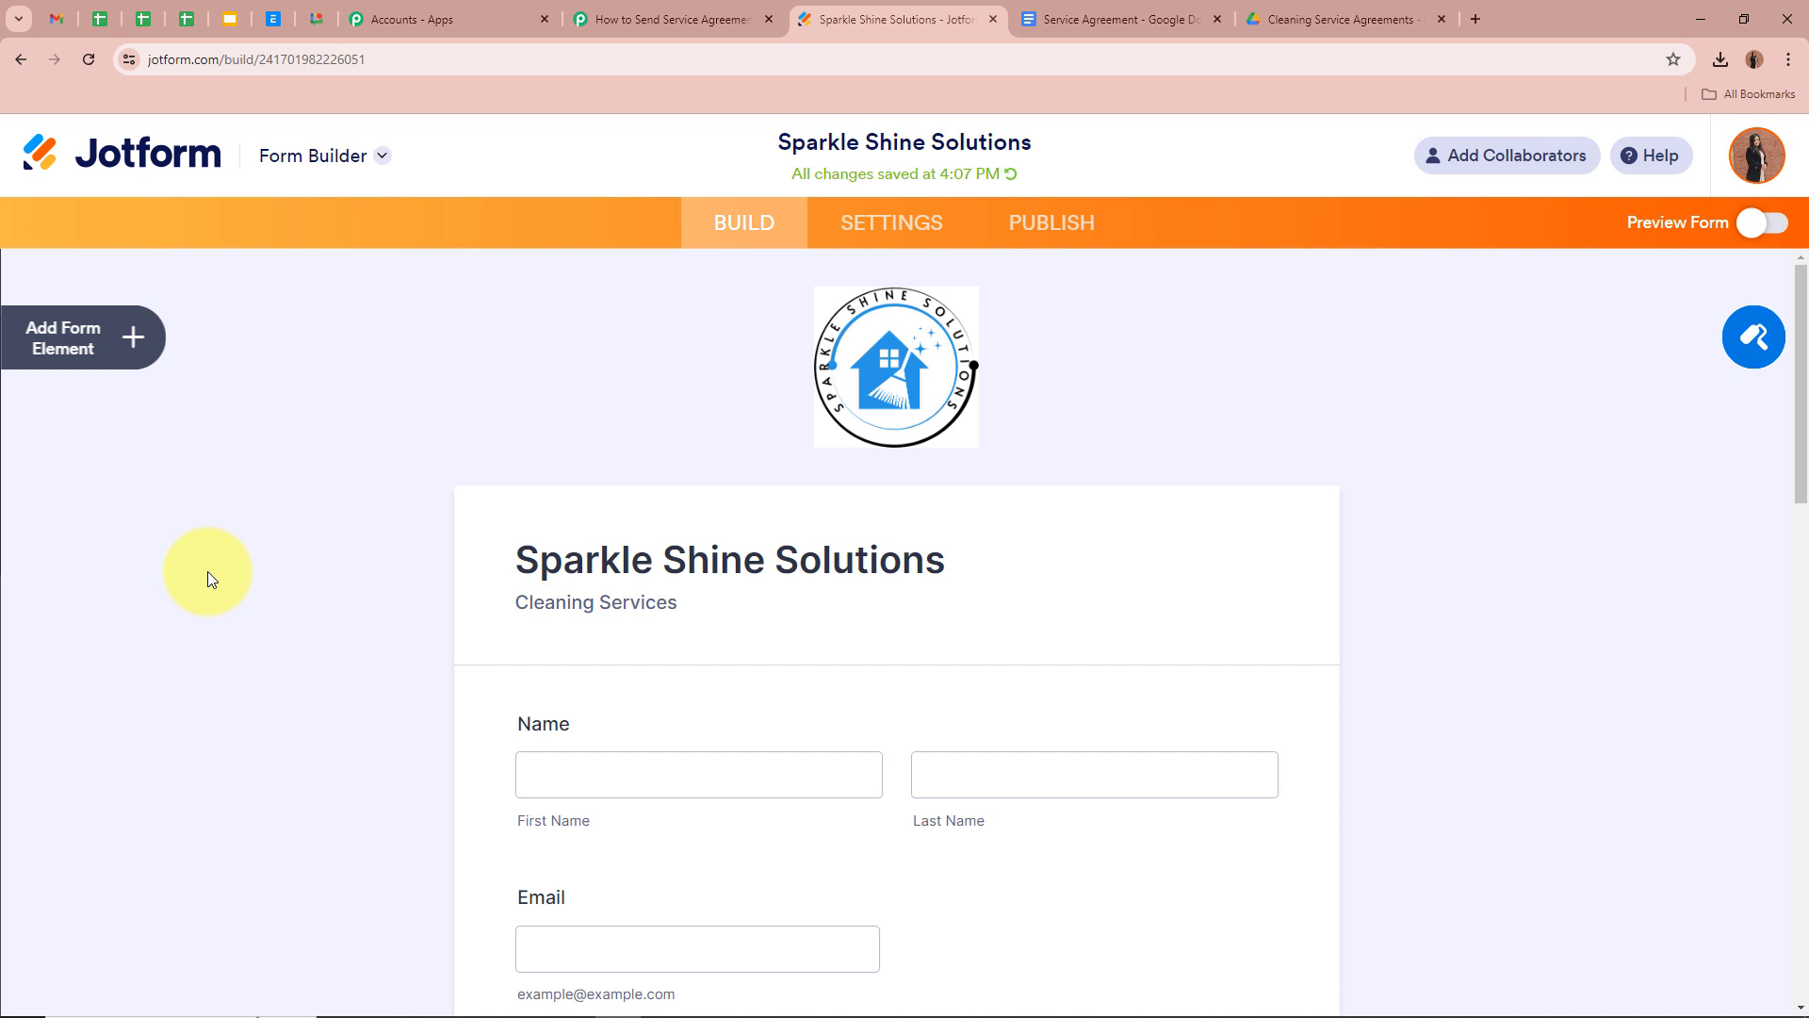
pyautogui.click(919, 235)
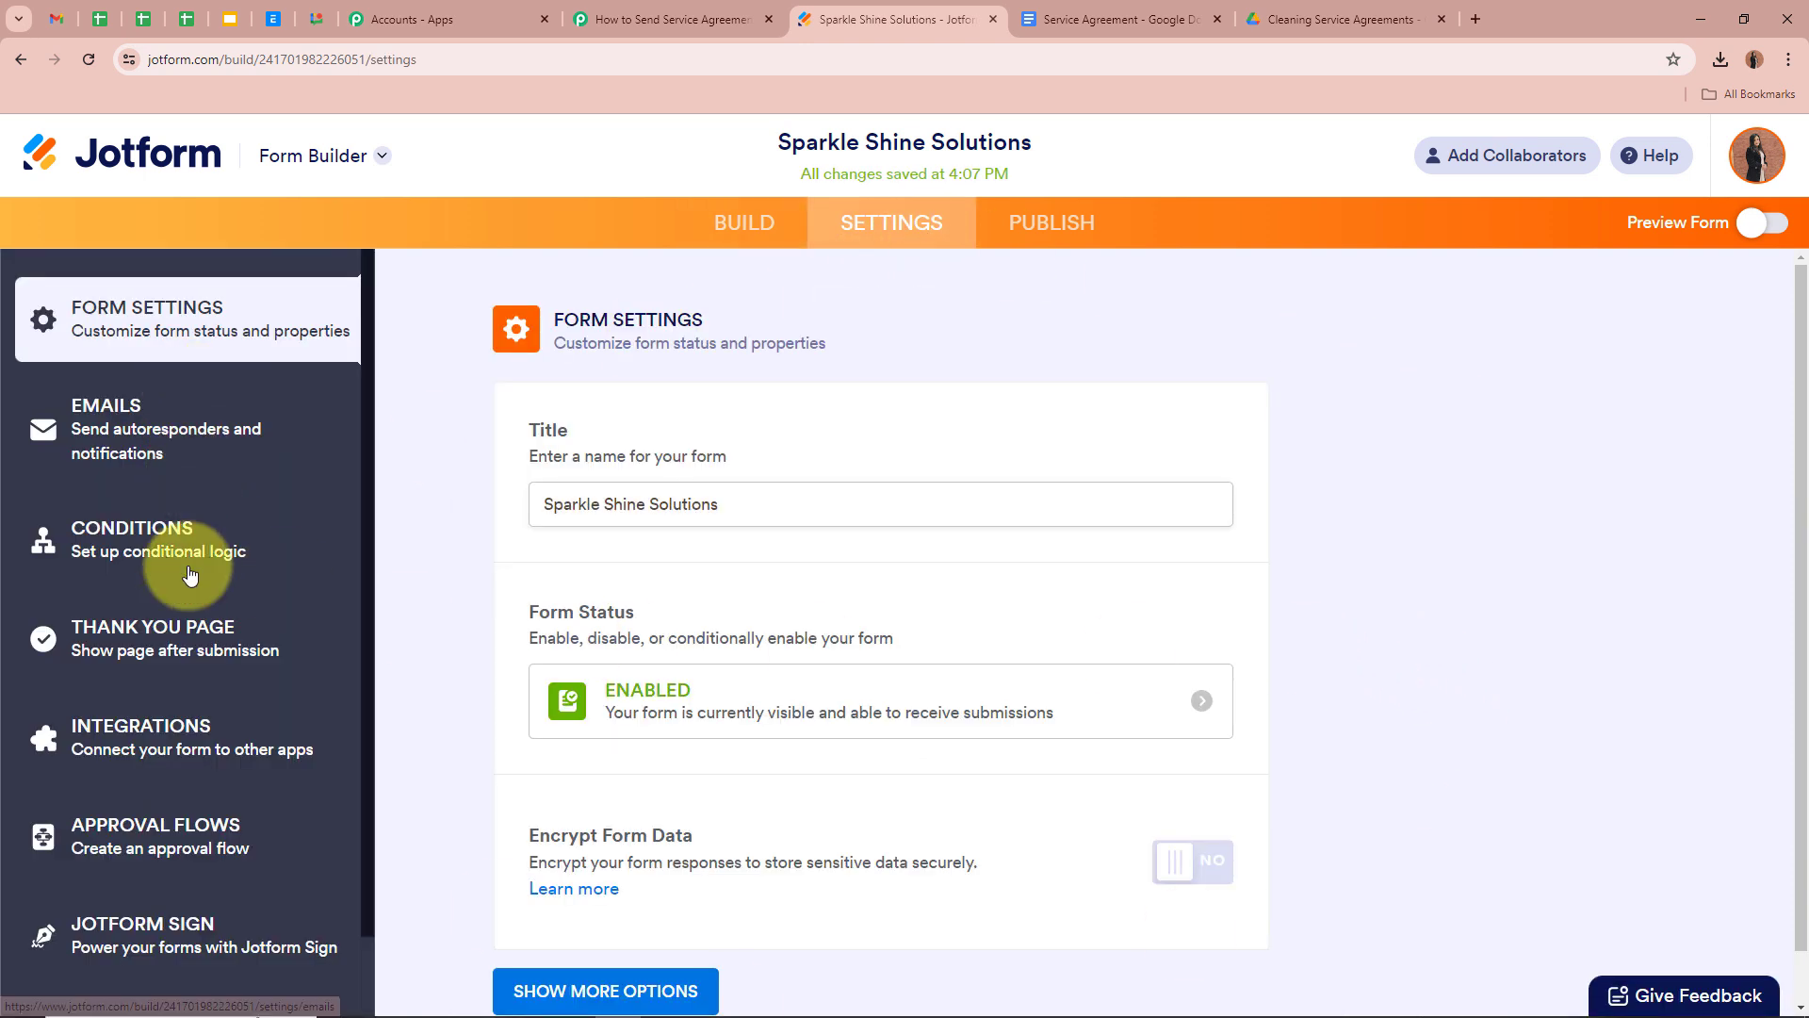
pyautogui.click(161, 735)
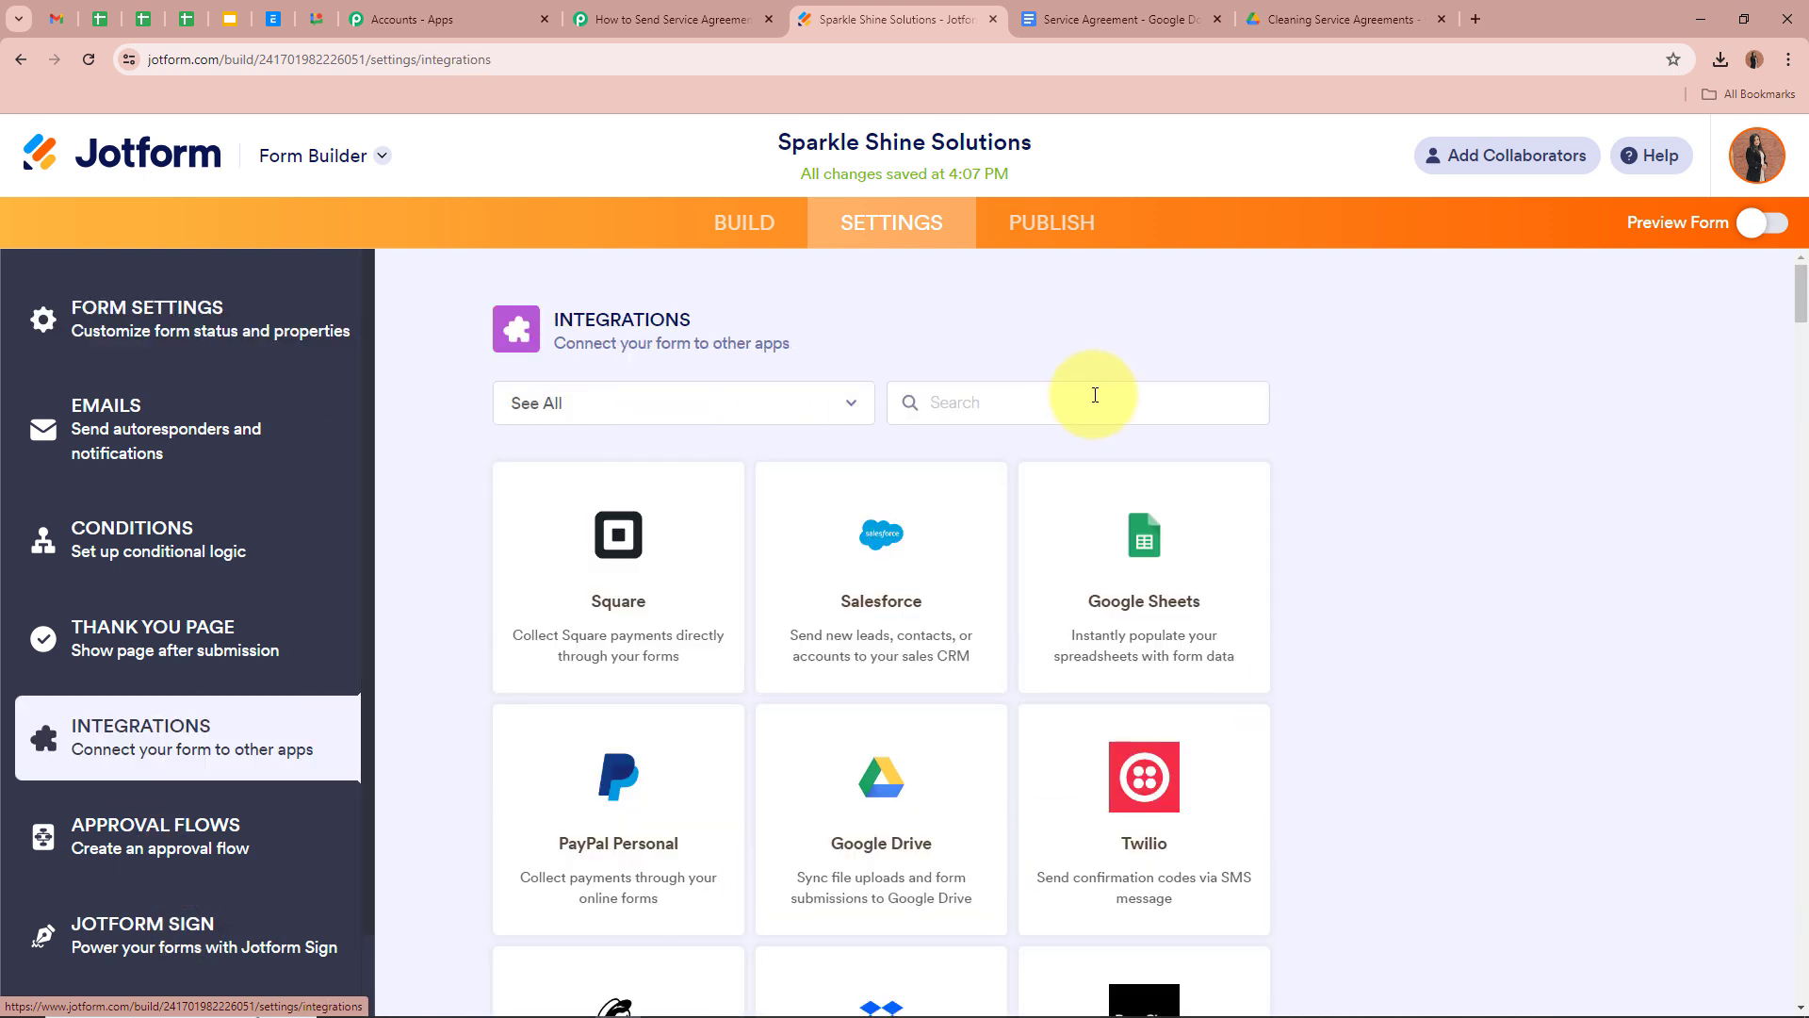
pyautogui.write('Web')
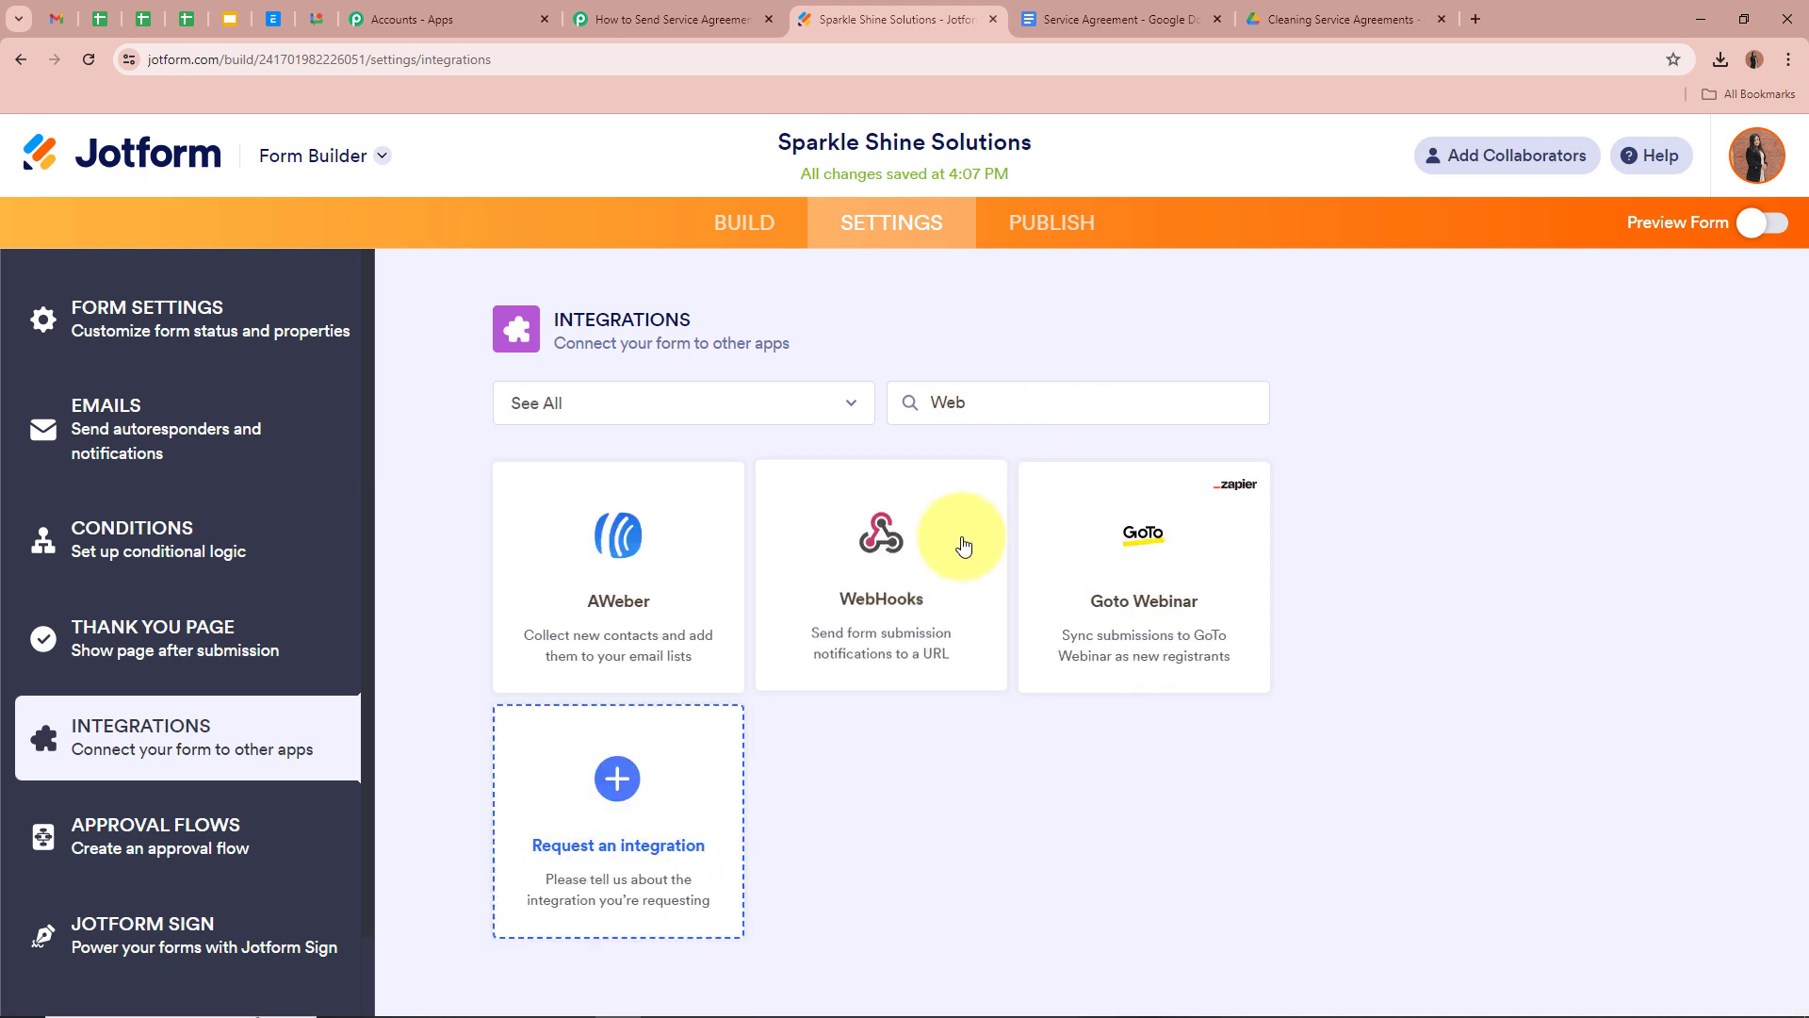
pyautogui.click(843, 535)
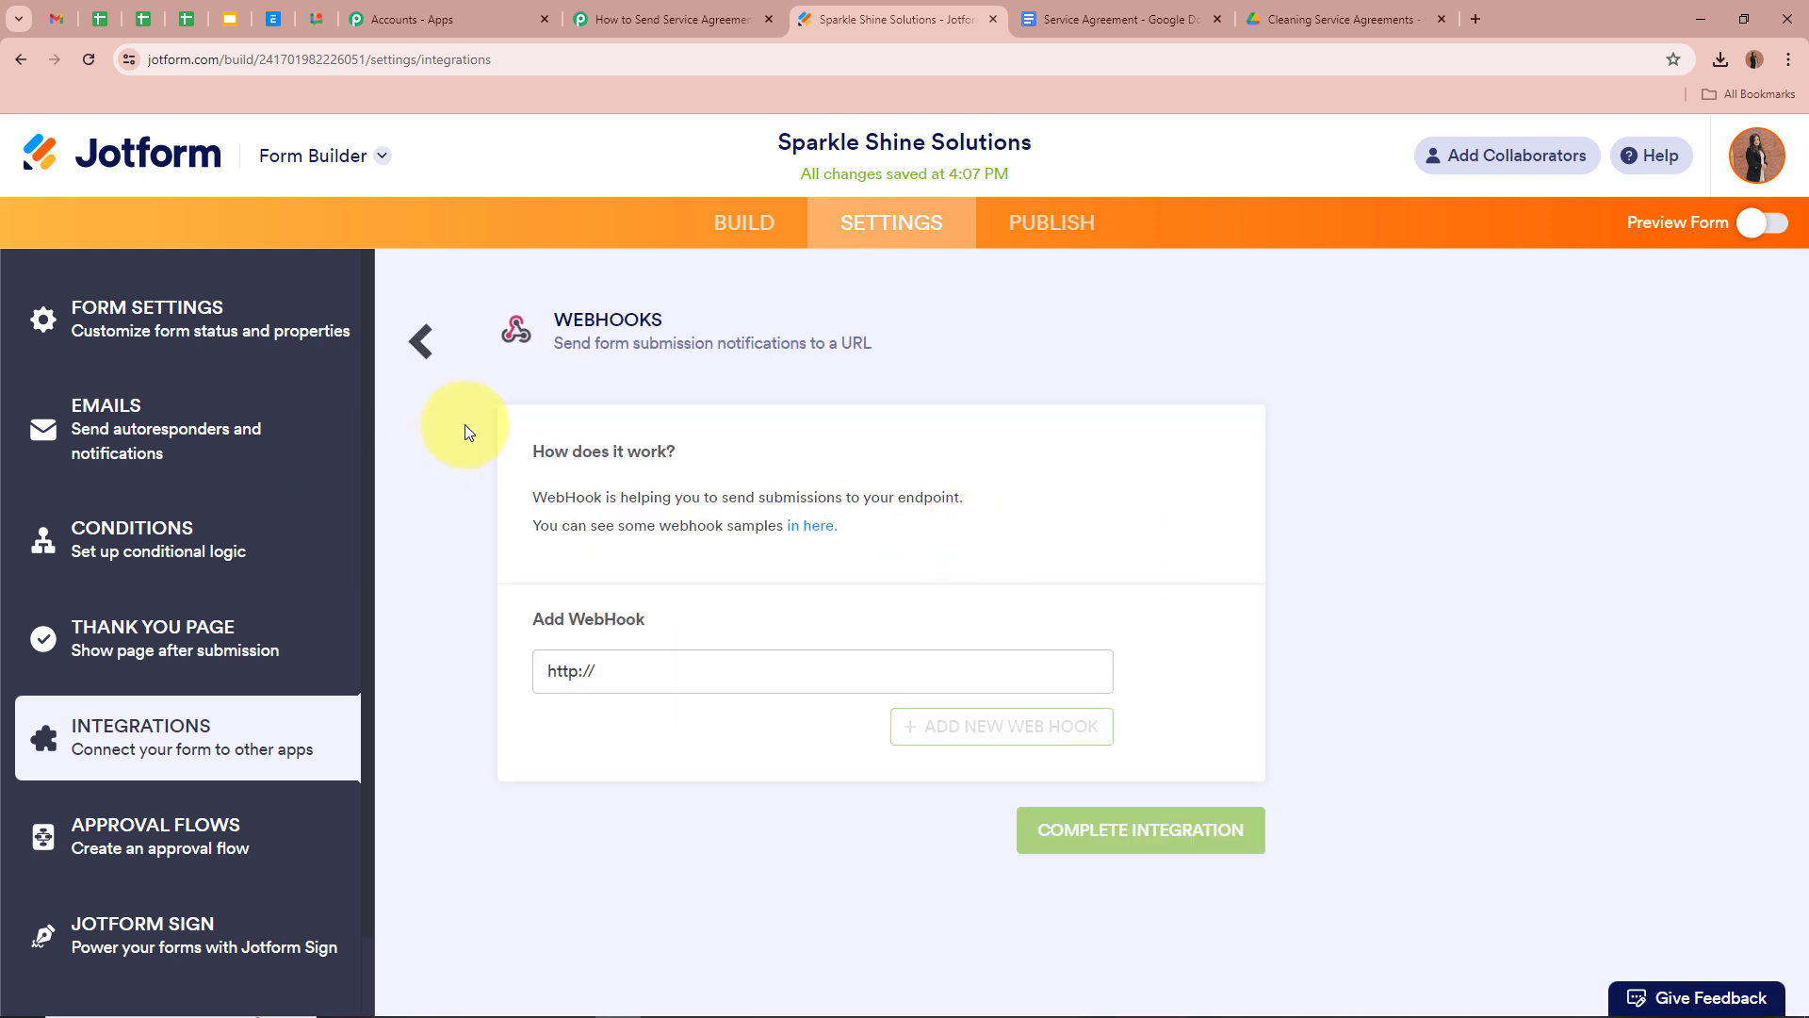
pyautogui.moveTo(537, 603); pyautogui.dragTo(779, 606)
pyautogui.click(749, 674)
pyautogui.moveTo(750, 675); pyautogui.dragTo(345, 669)
pyautogui.press('BackSpace')
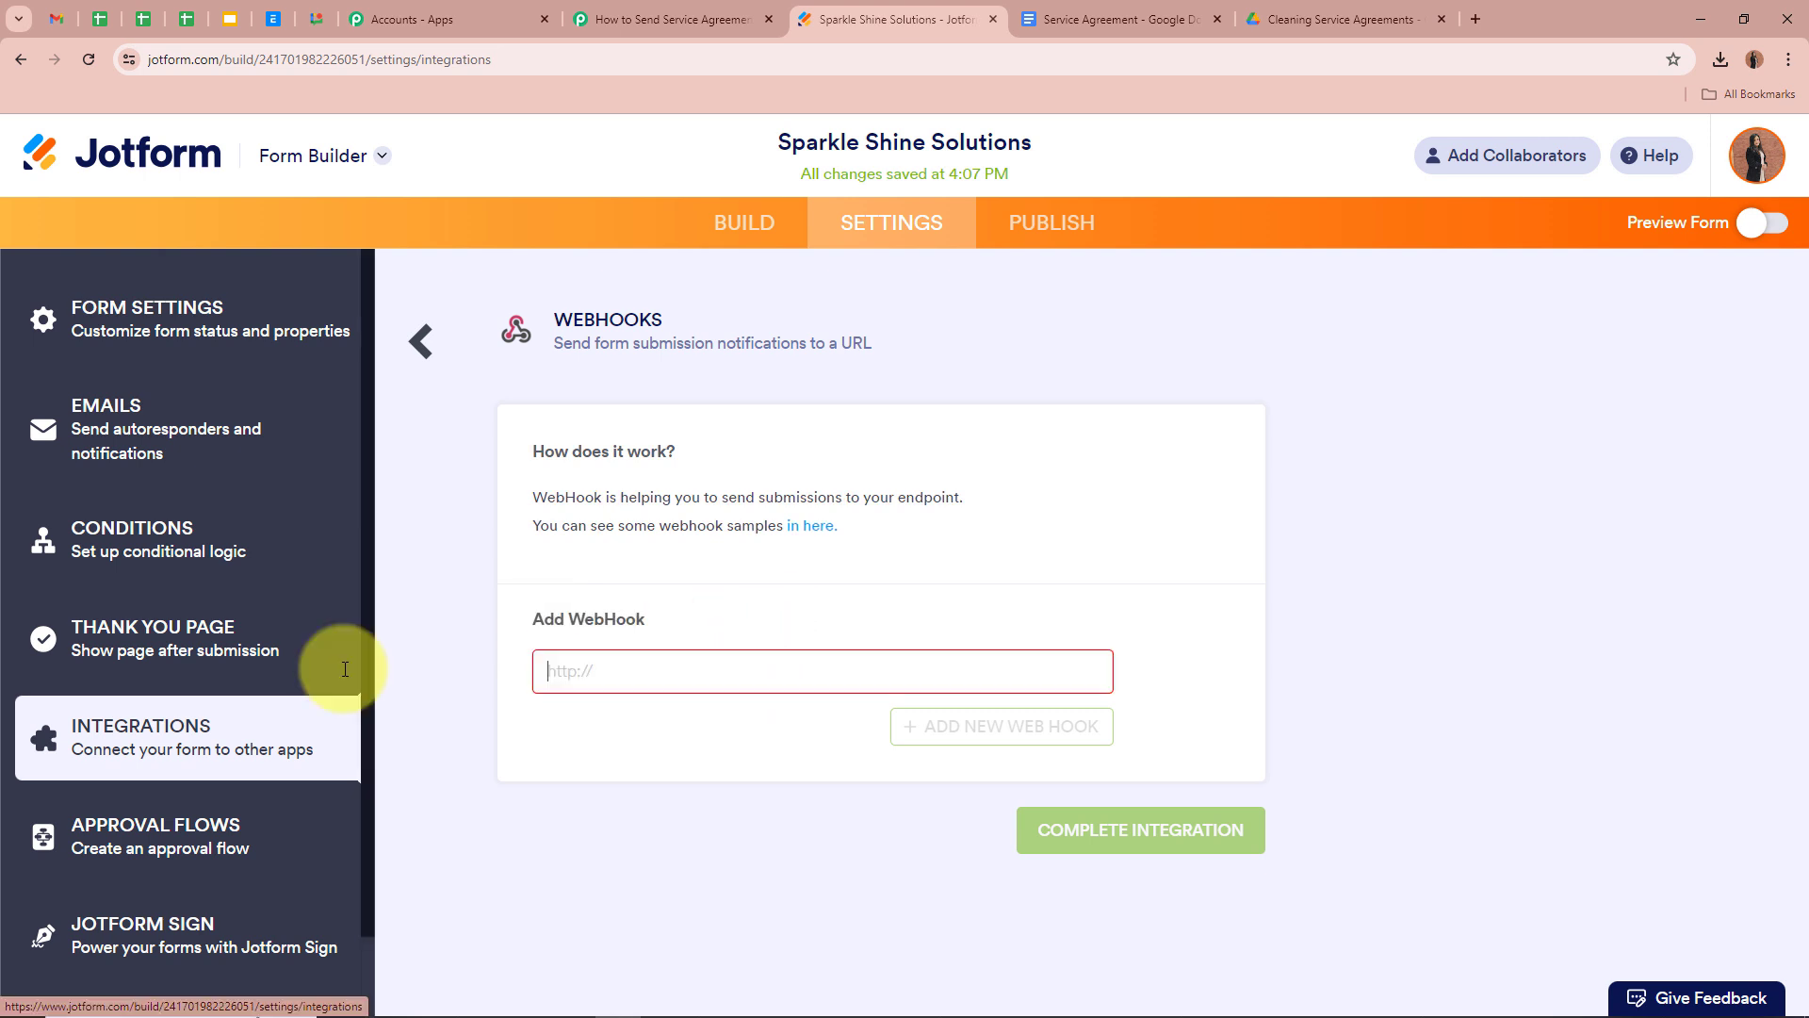
pyautogui.hotkey('ctrl', 'v')
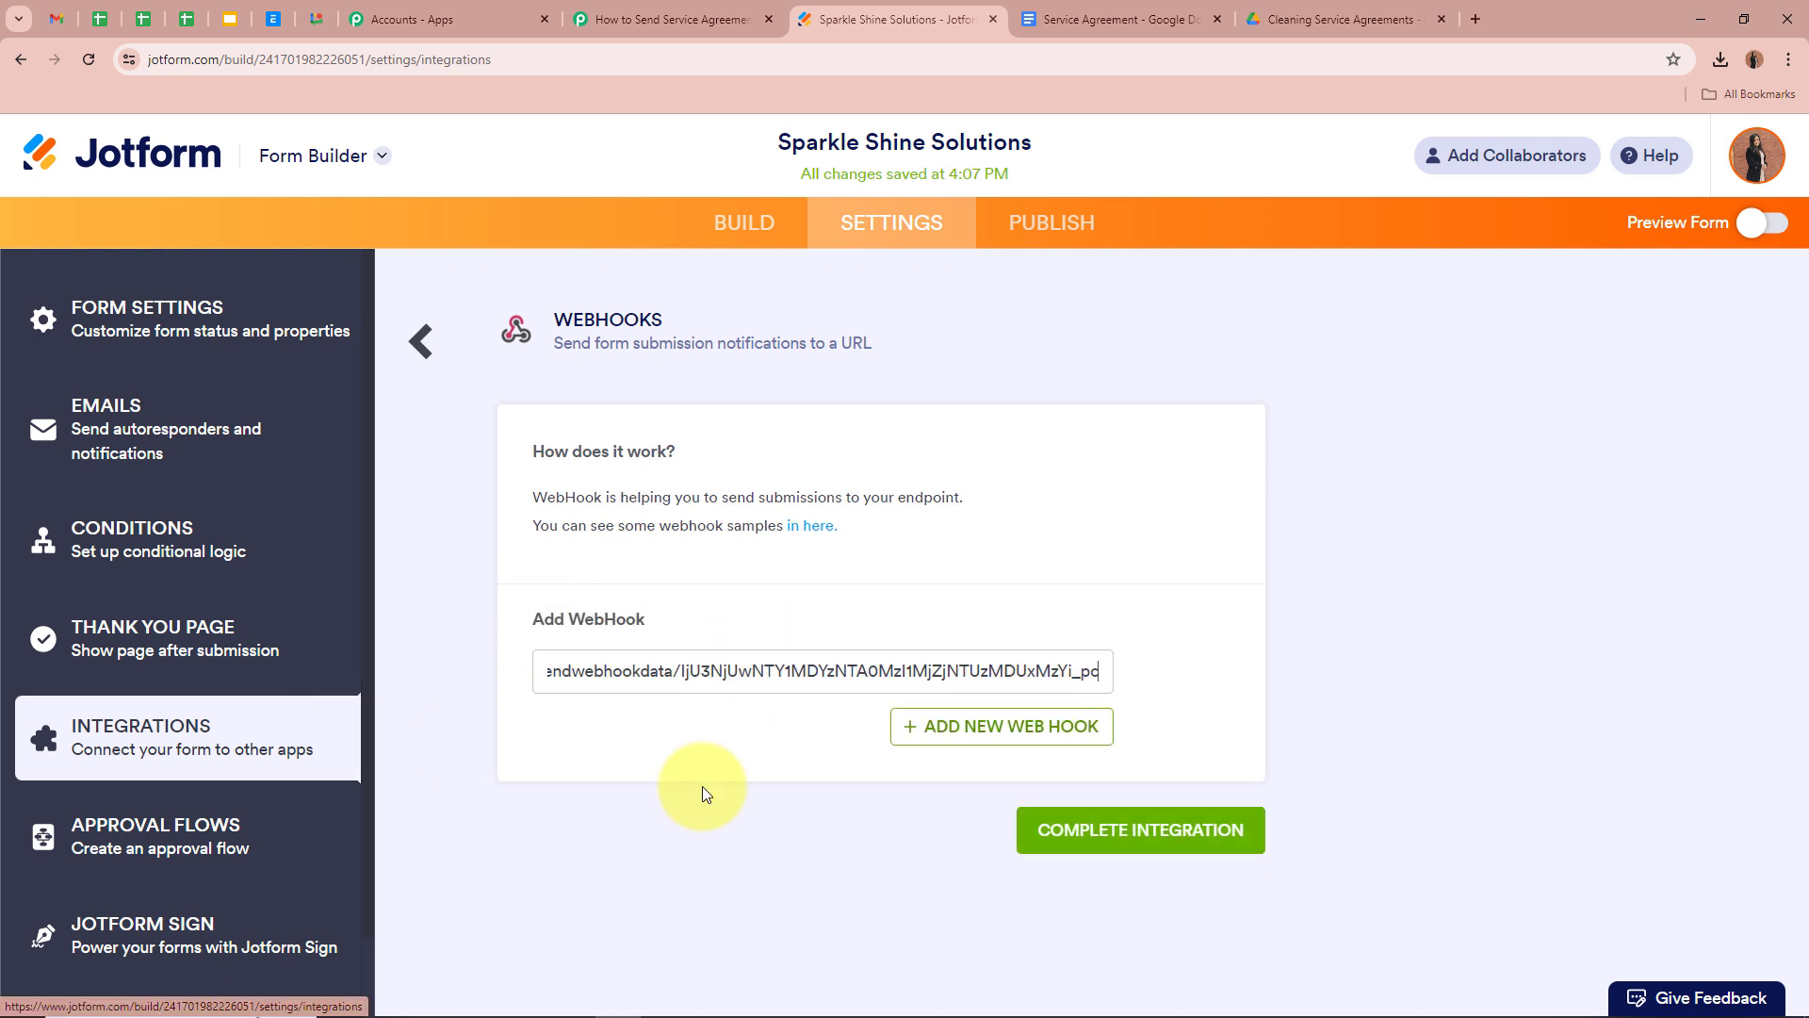
pyautogui.click(730, 796)
pyautogui.click(1214, 850)
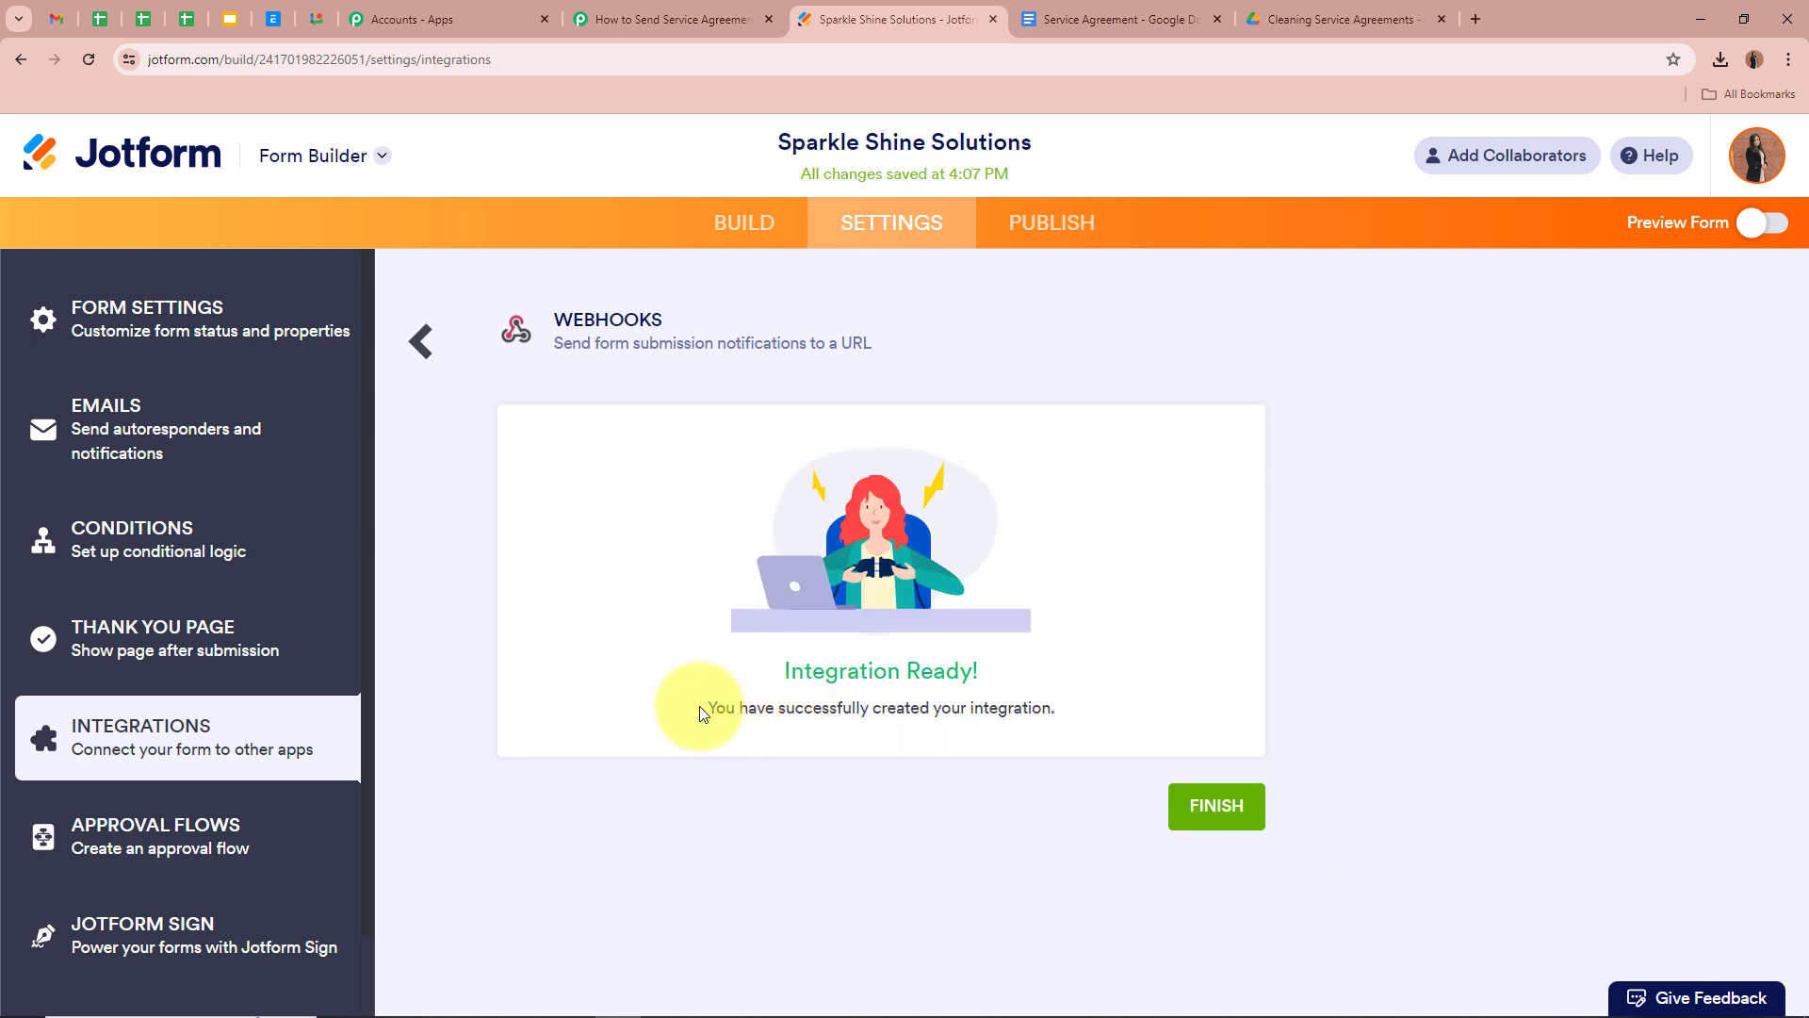
pyautogui.moveTo(714, 708); pyautogui.dragTo(1280, 727)
pyautogui.click(1433, 701)
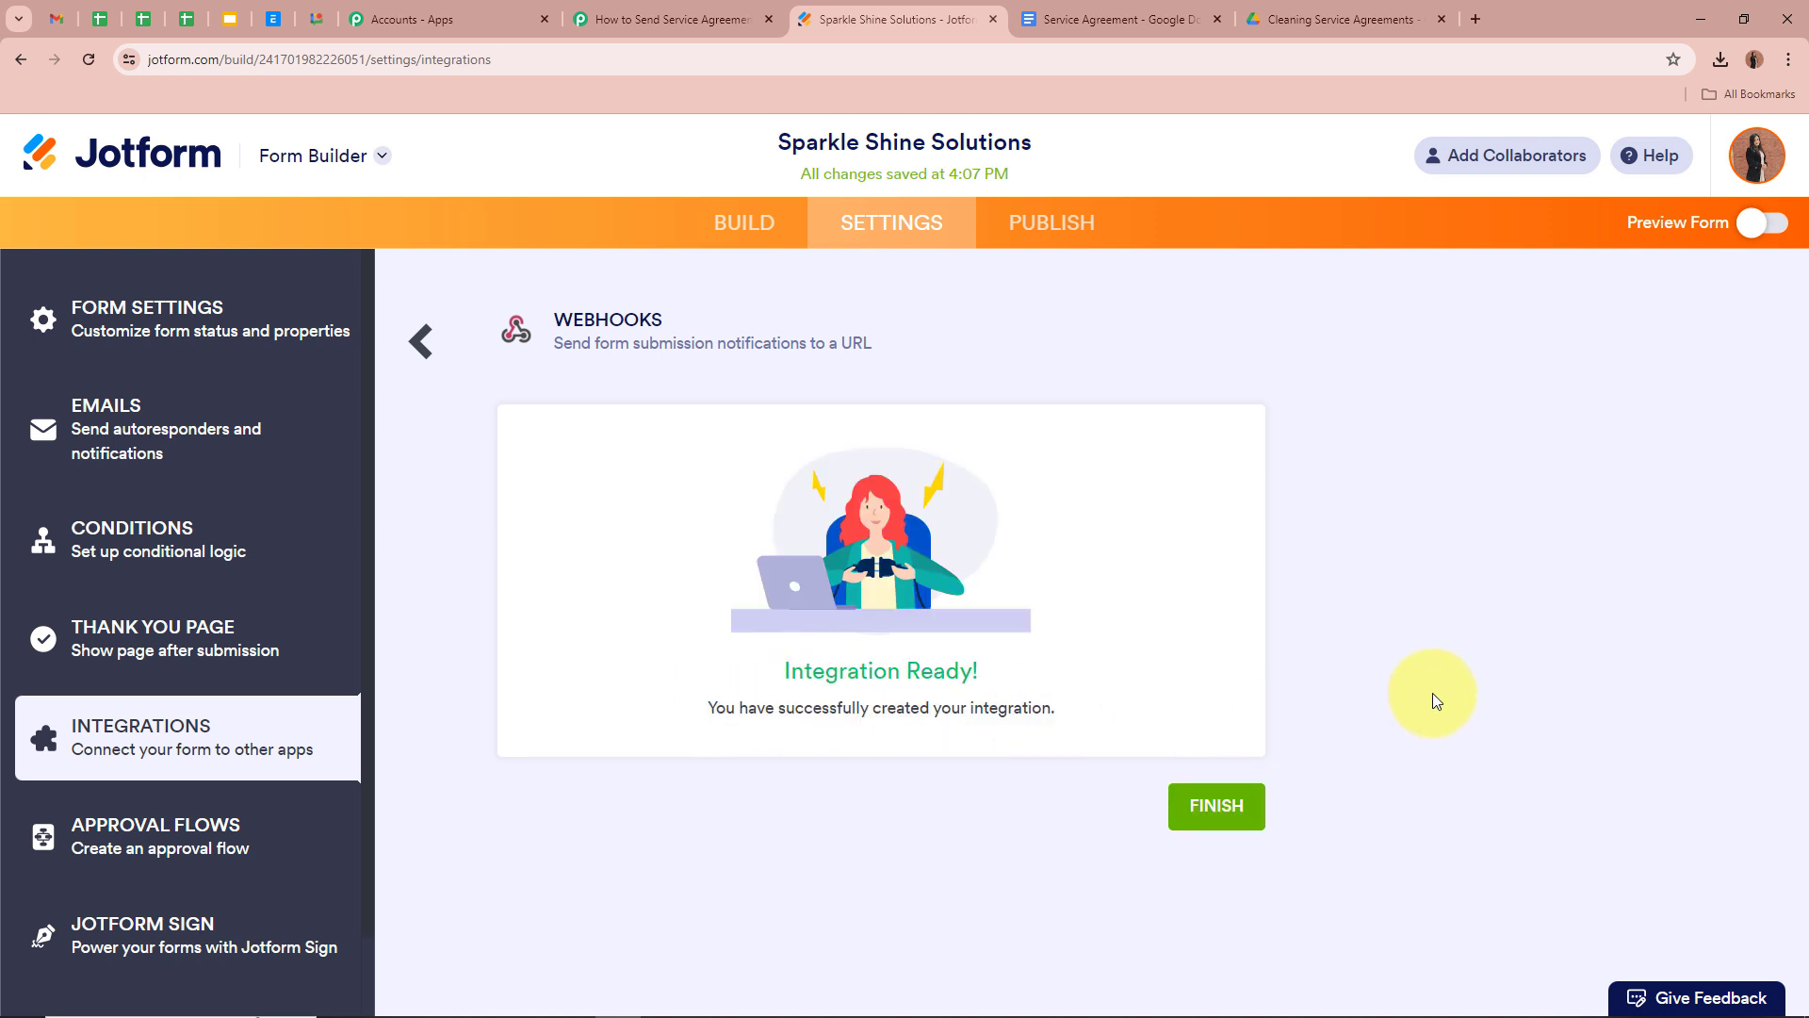
pyautogui.click(421, 343)
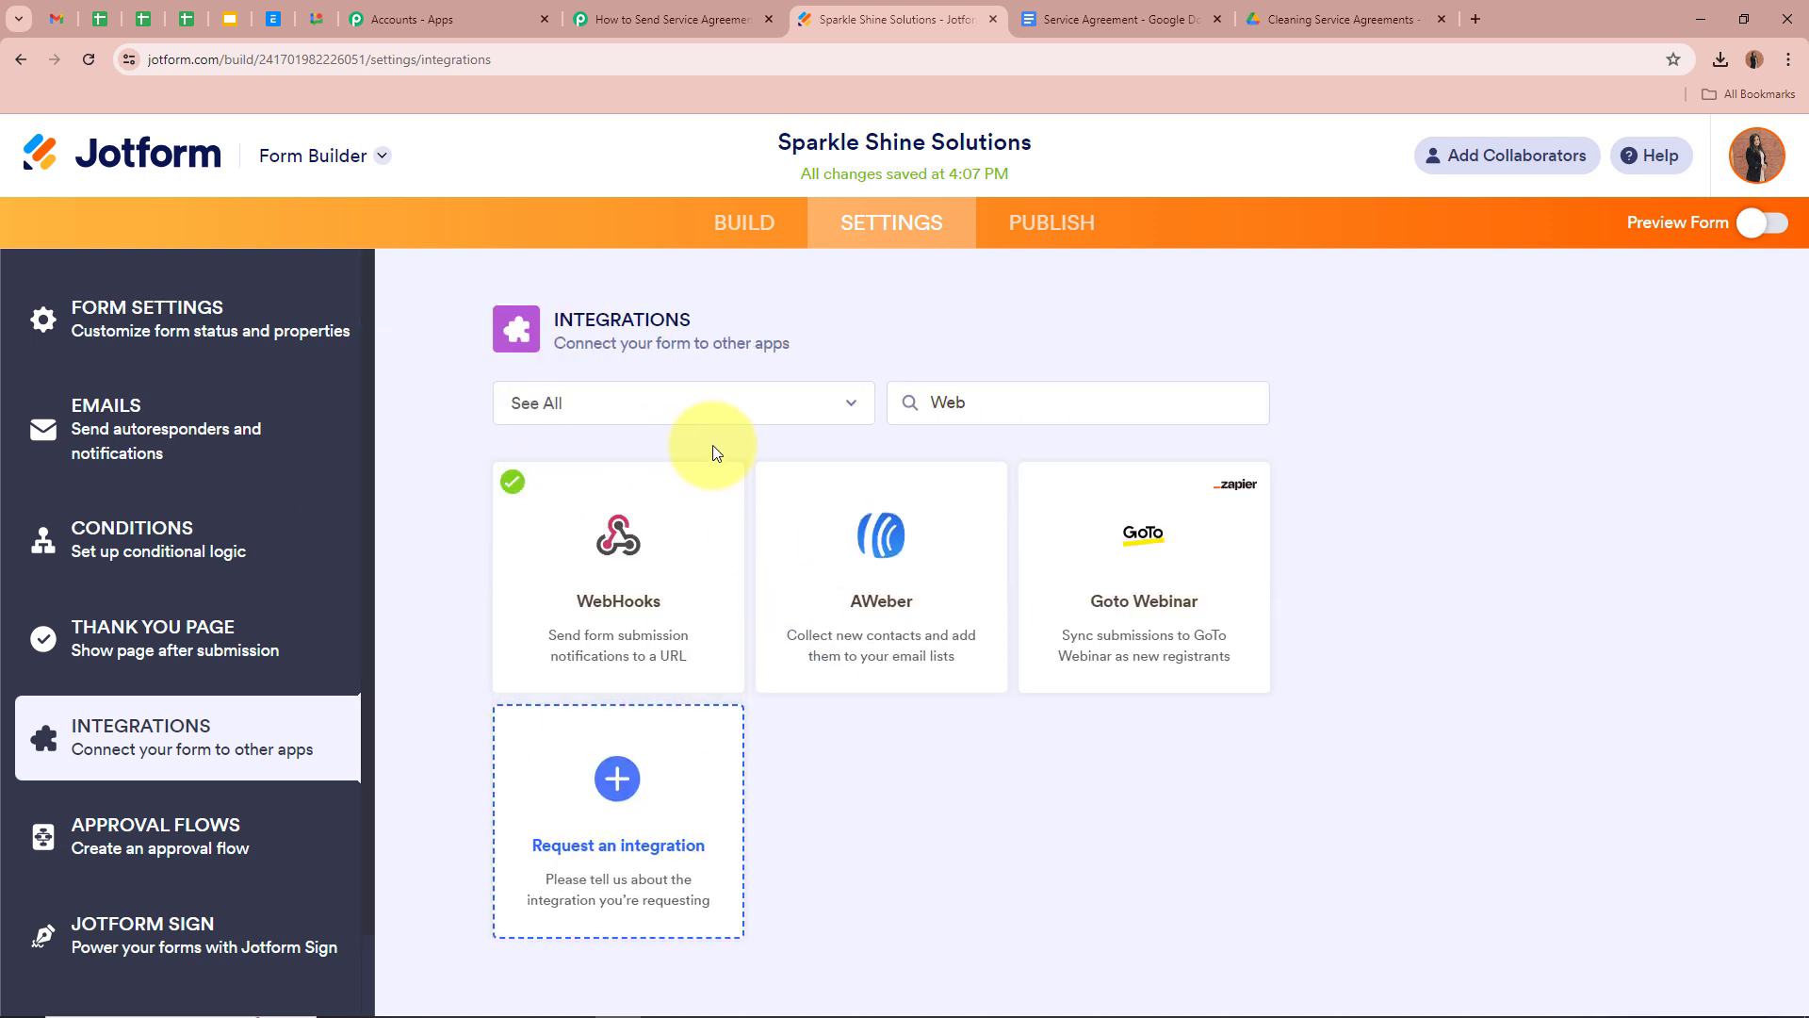
# Check the Pabbly workflow, then return to the Jotform form builder
pyautogui.click(666, 19)
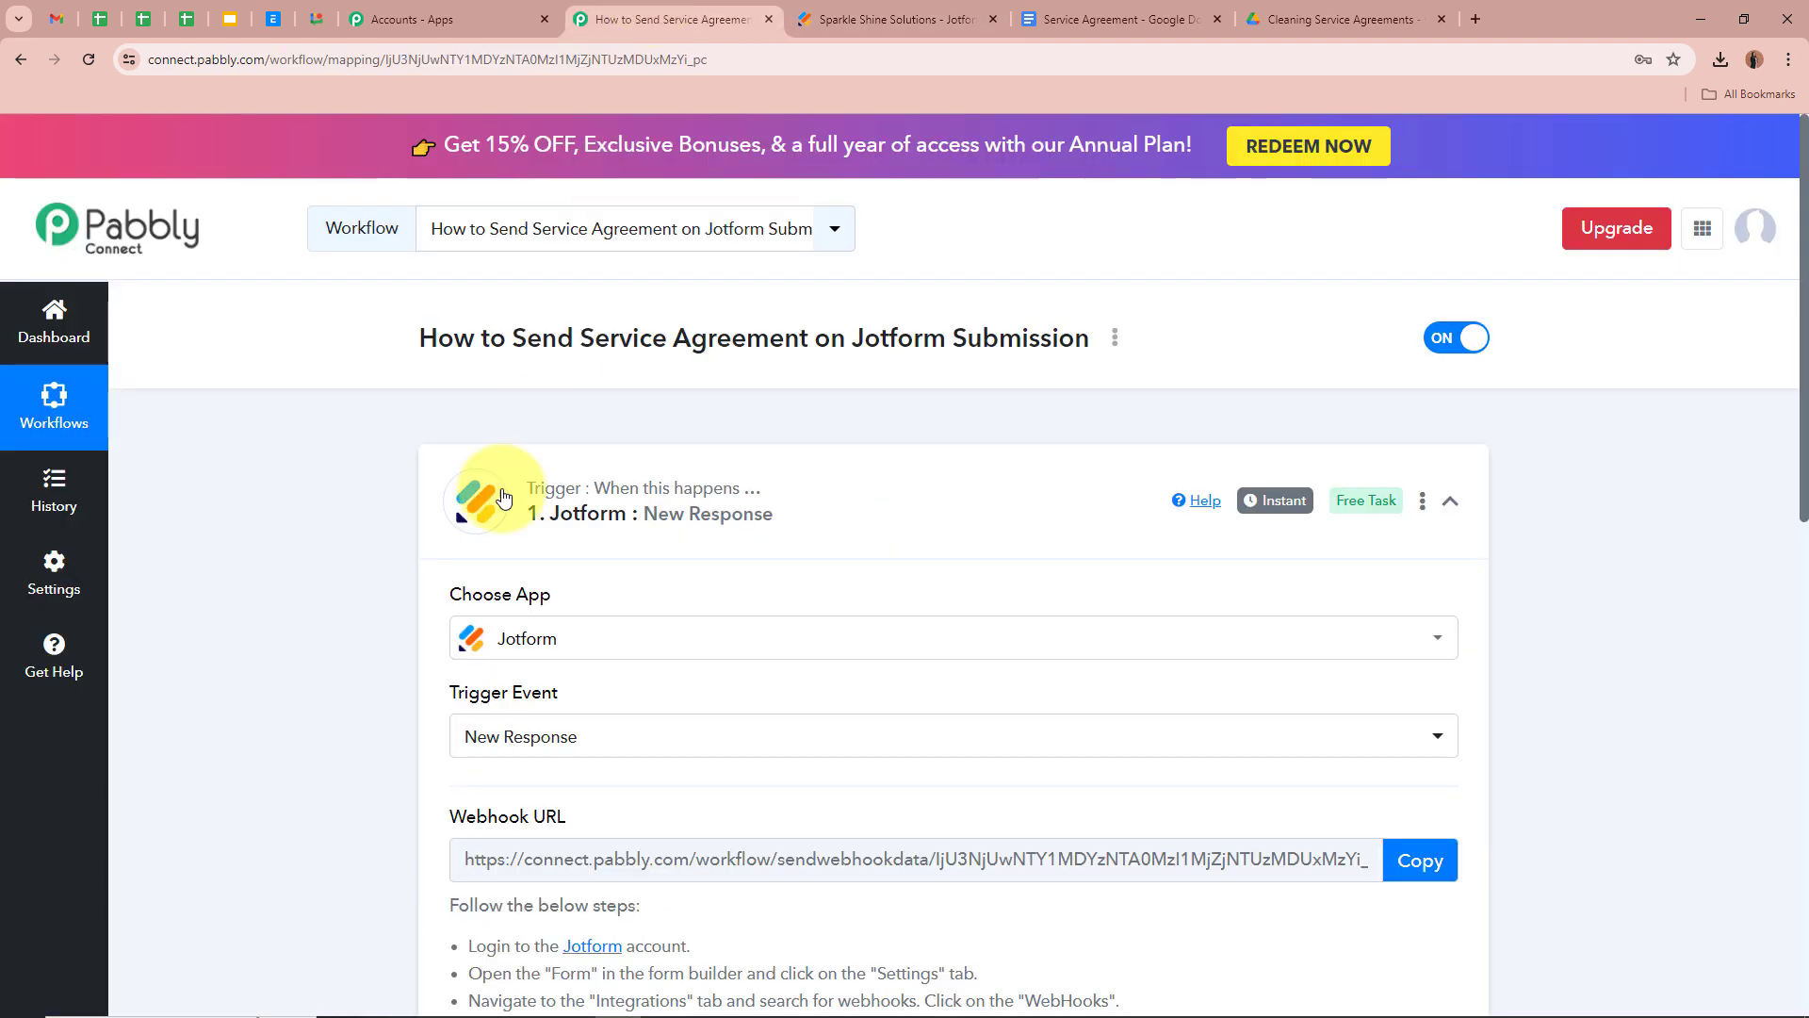
pyautogui.scroll(-8, 413, 626)
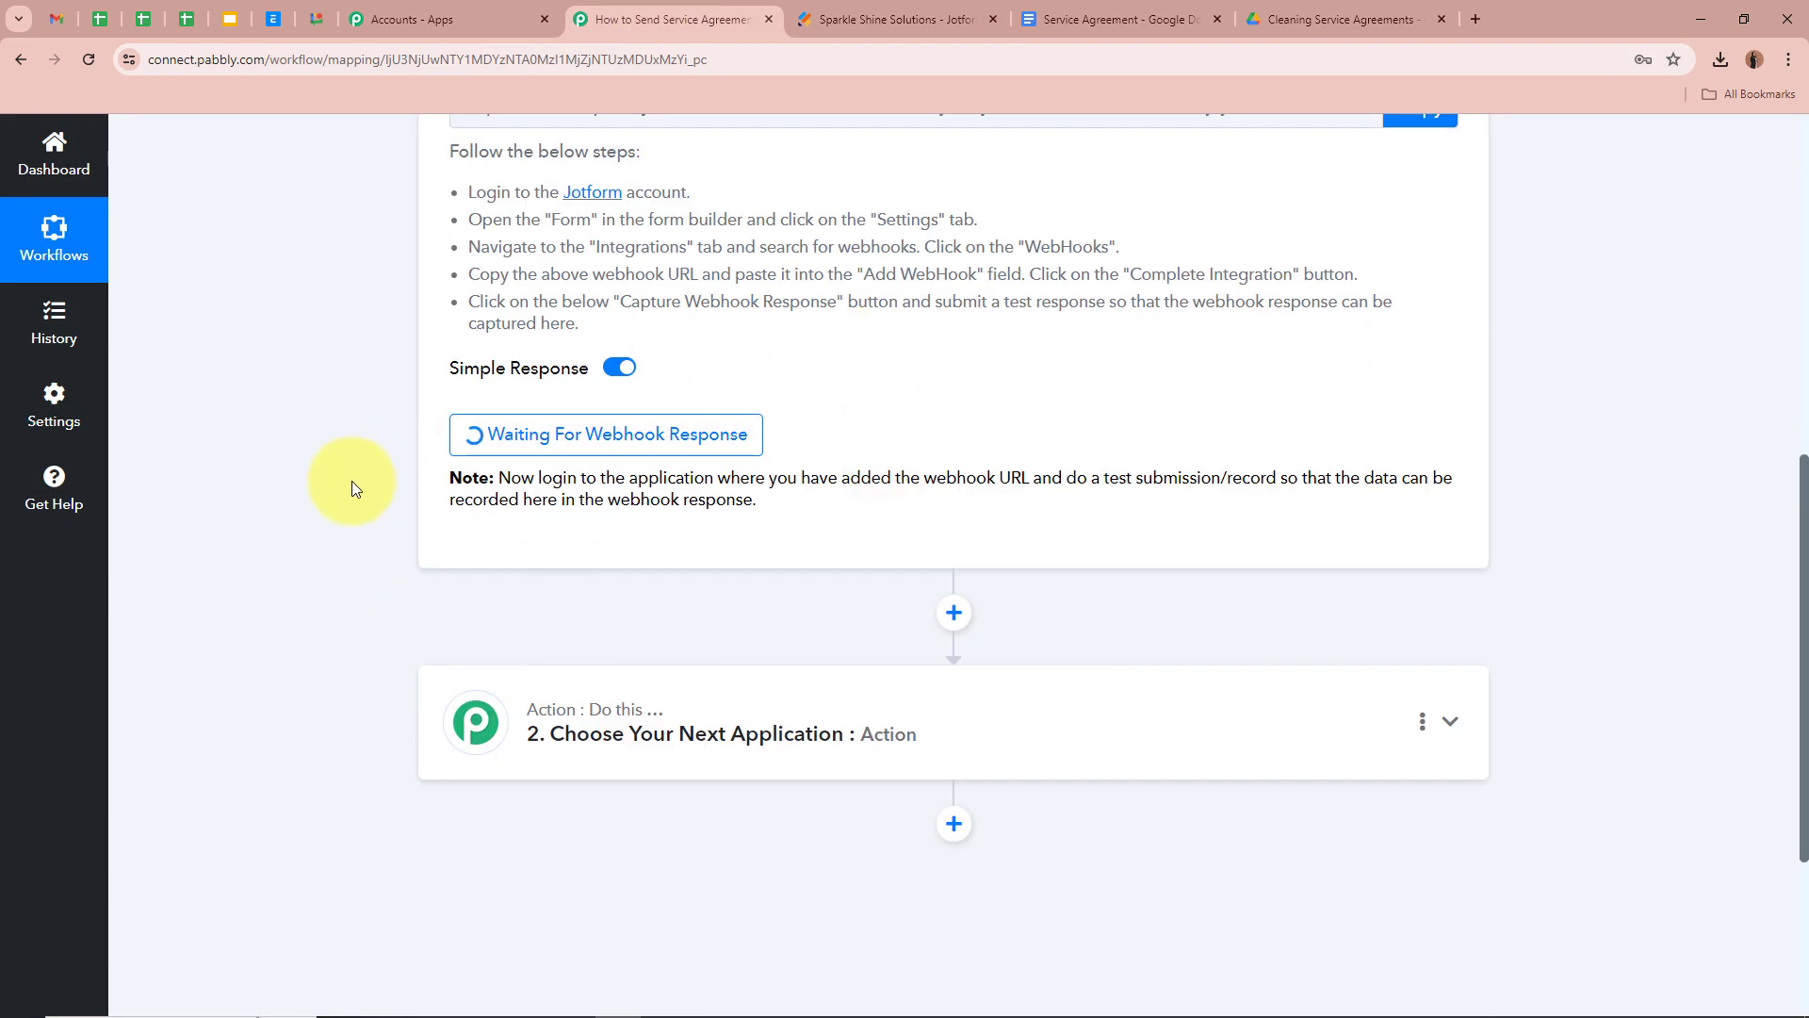
pyautogui.scroll(8, 354, 503)
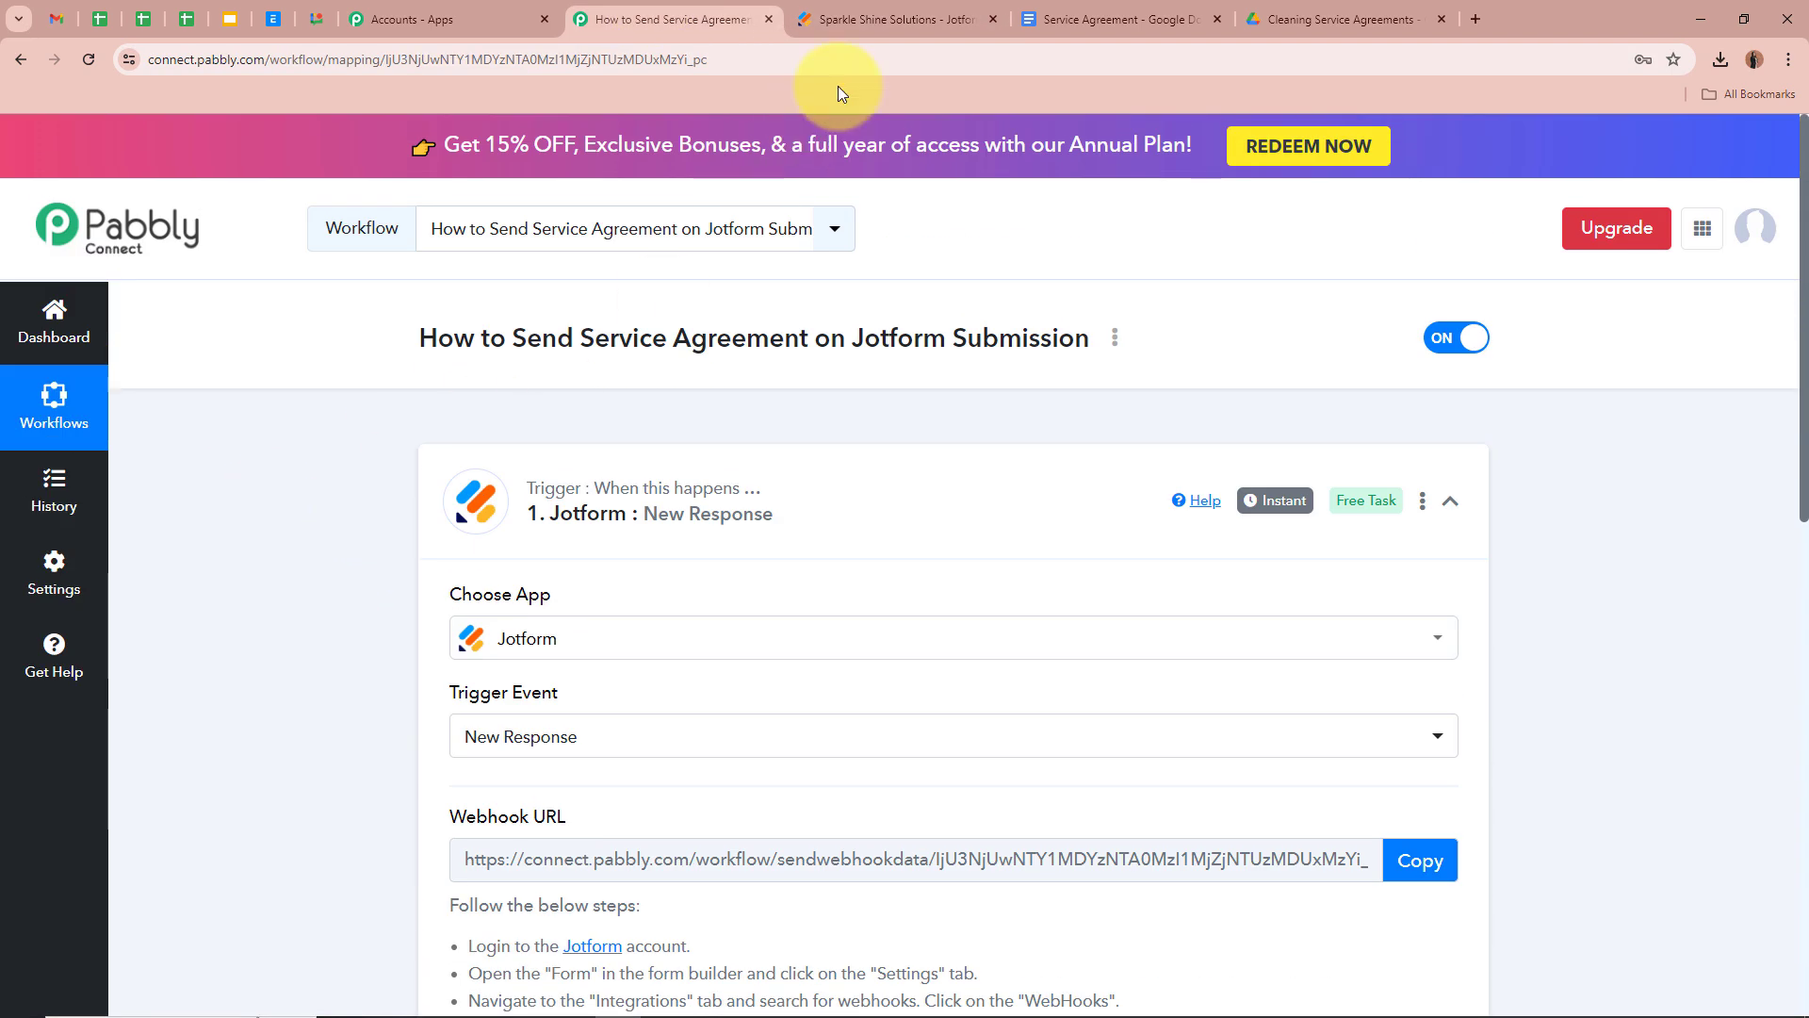
pyautogui.click(867, 19)
pyautogui.click(745, 223)
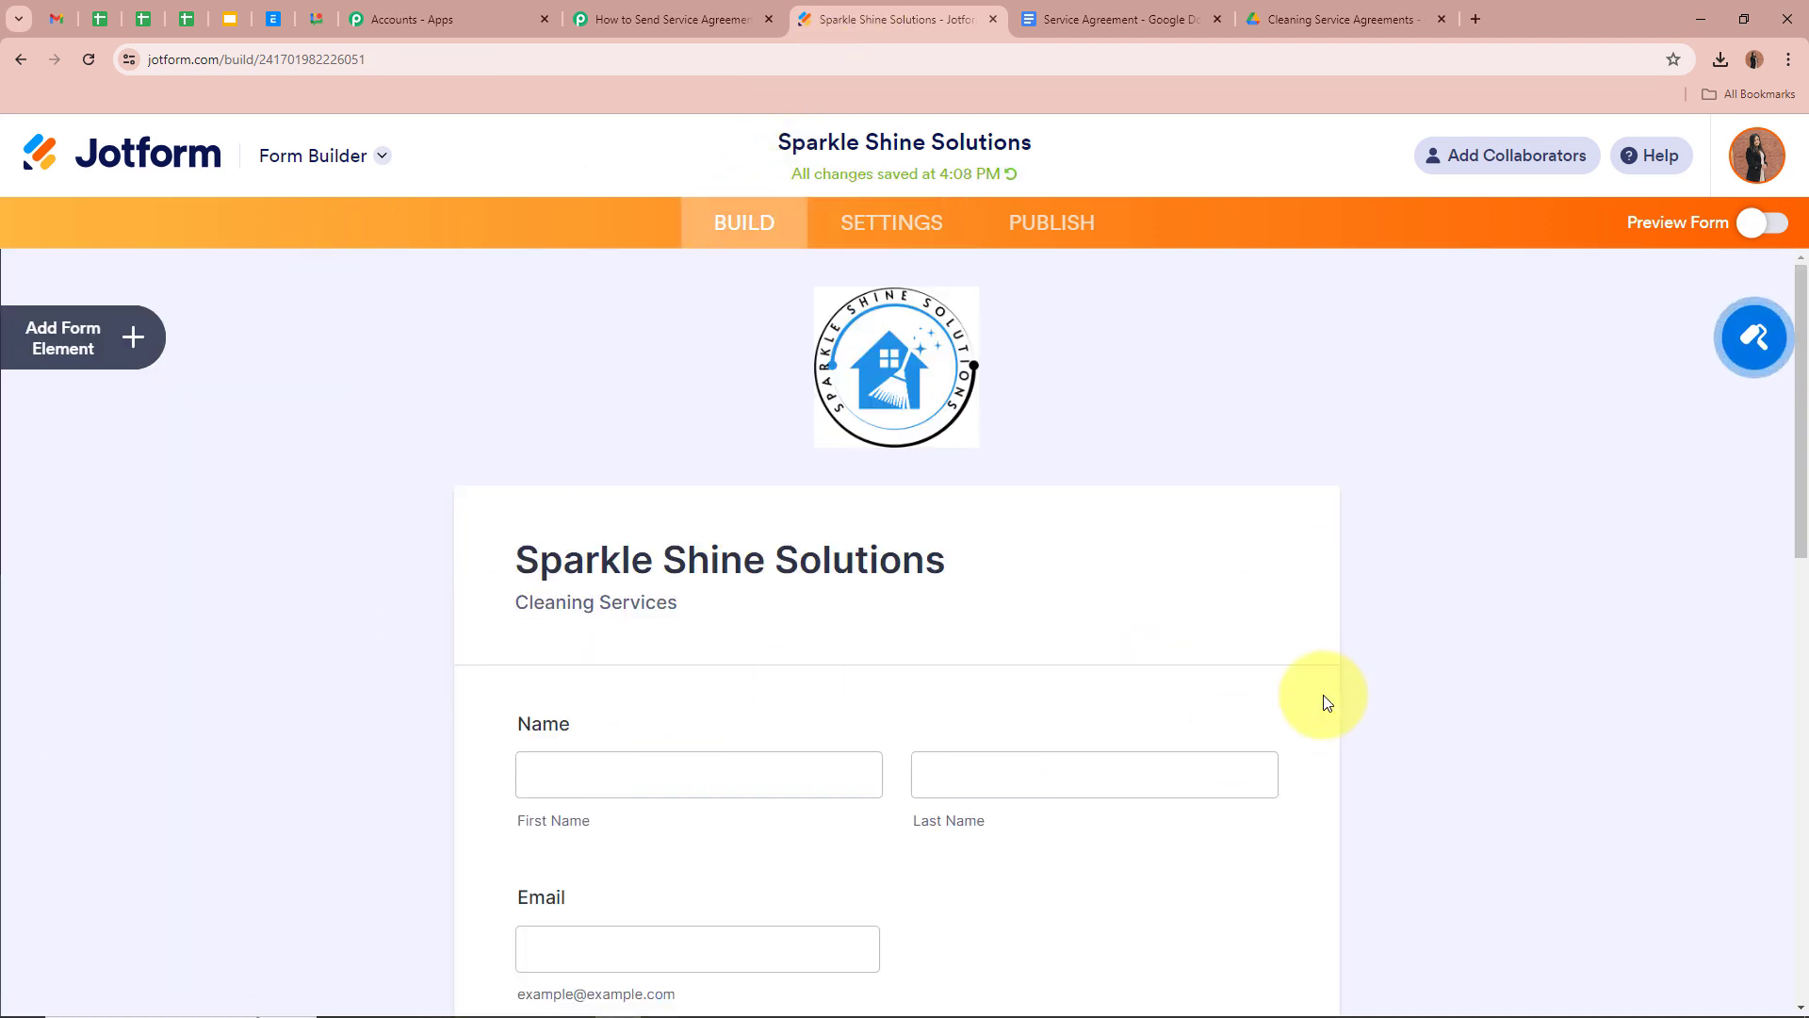
pyautogui.scroll(-5, 1300, 624)
pyautogui.scroll(5, 1400, 654)
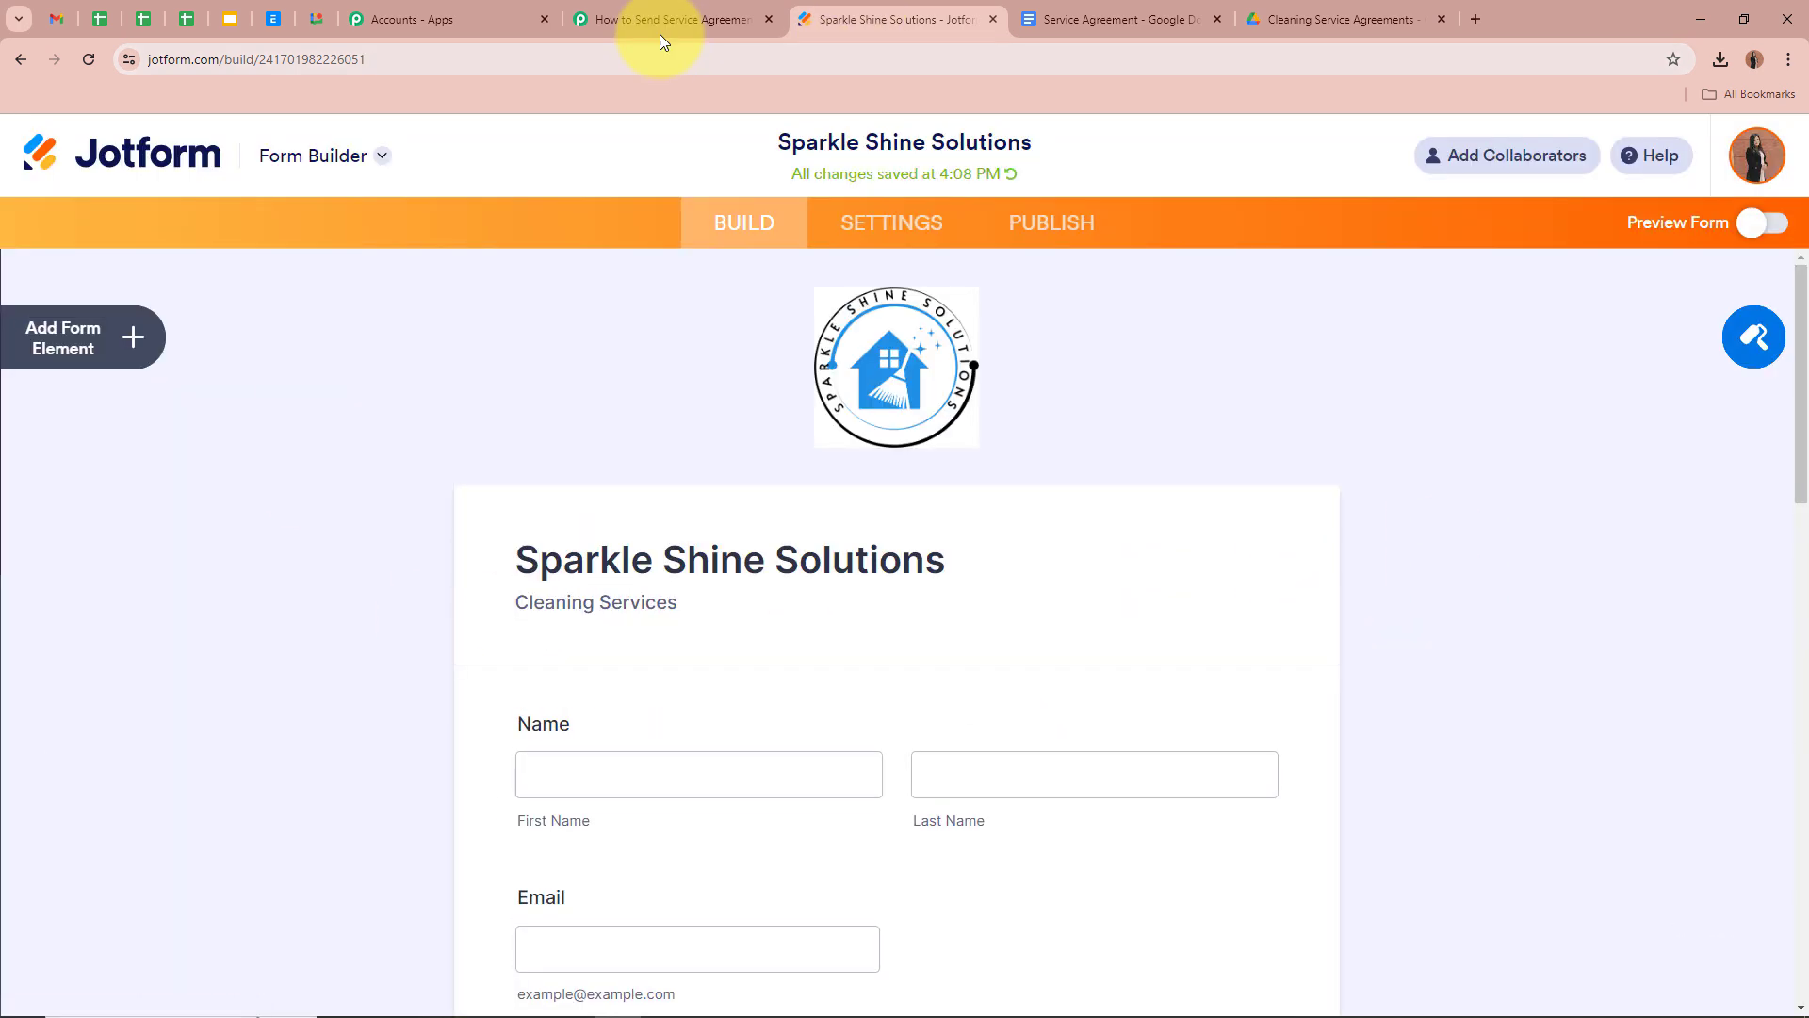
pyautogui.click(669, 21)
pyautogui.scroll(-5, 264, 622)
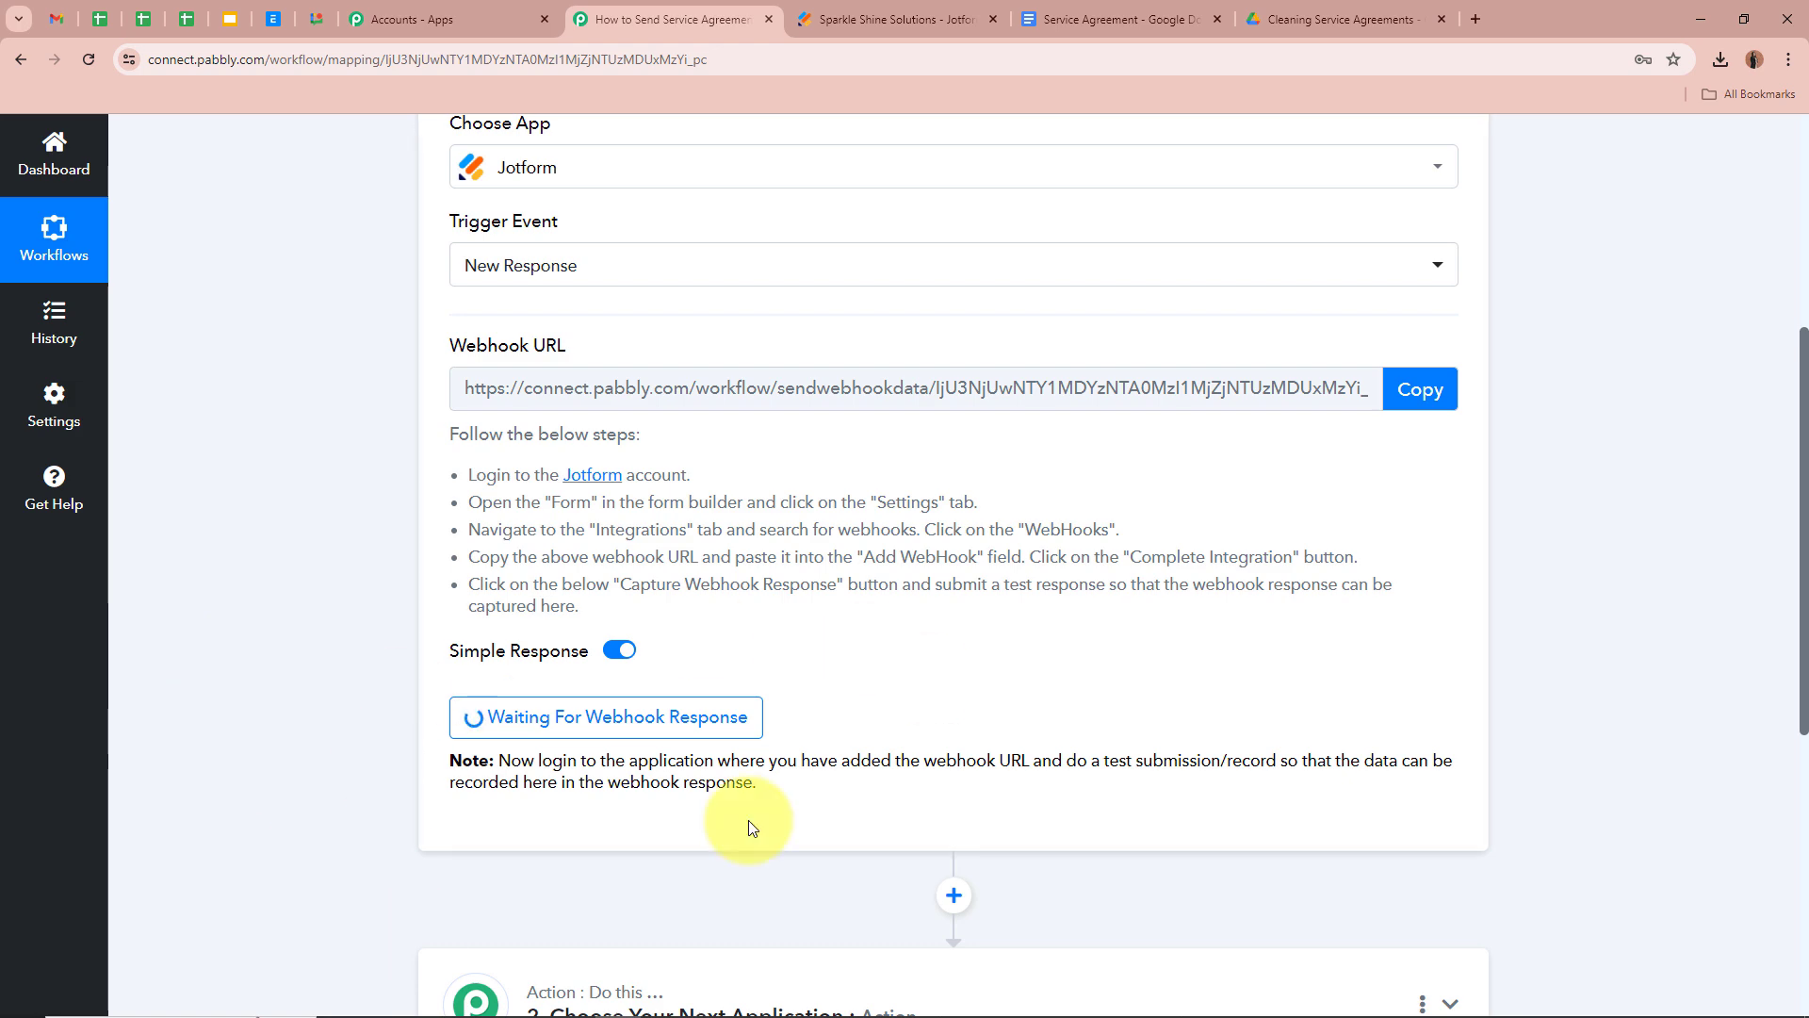
pyautogui.scroll(5, 252, 693)
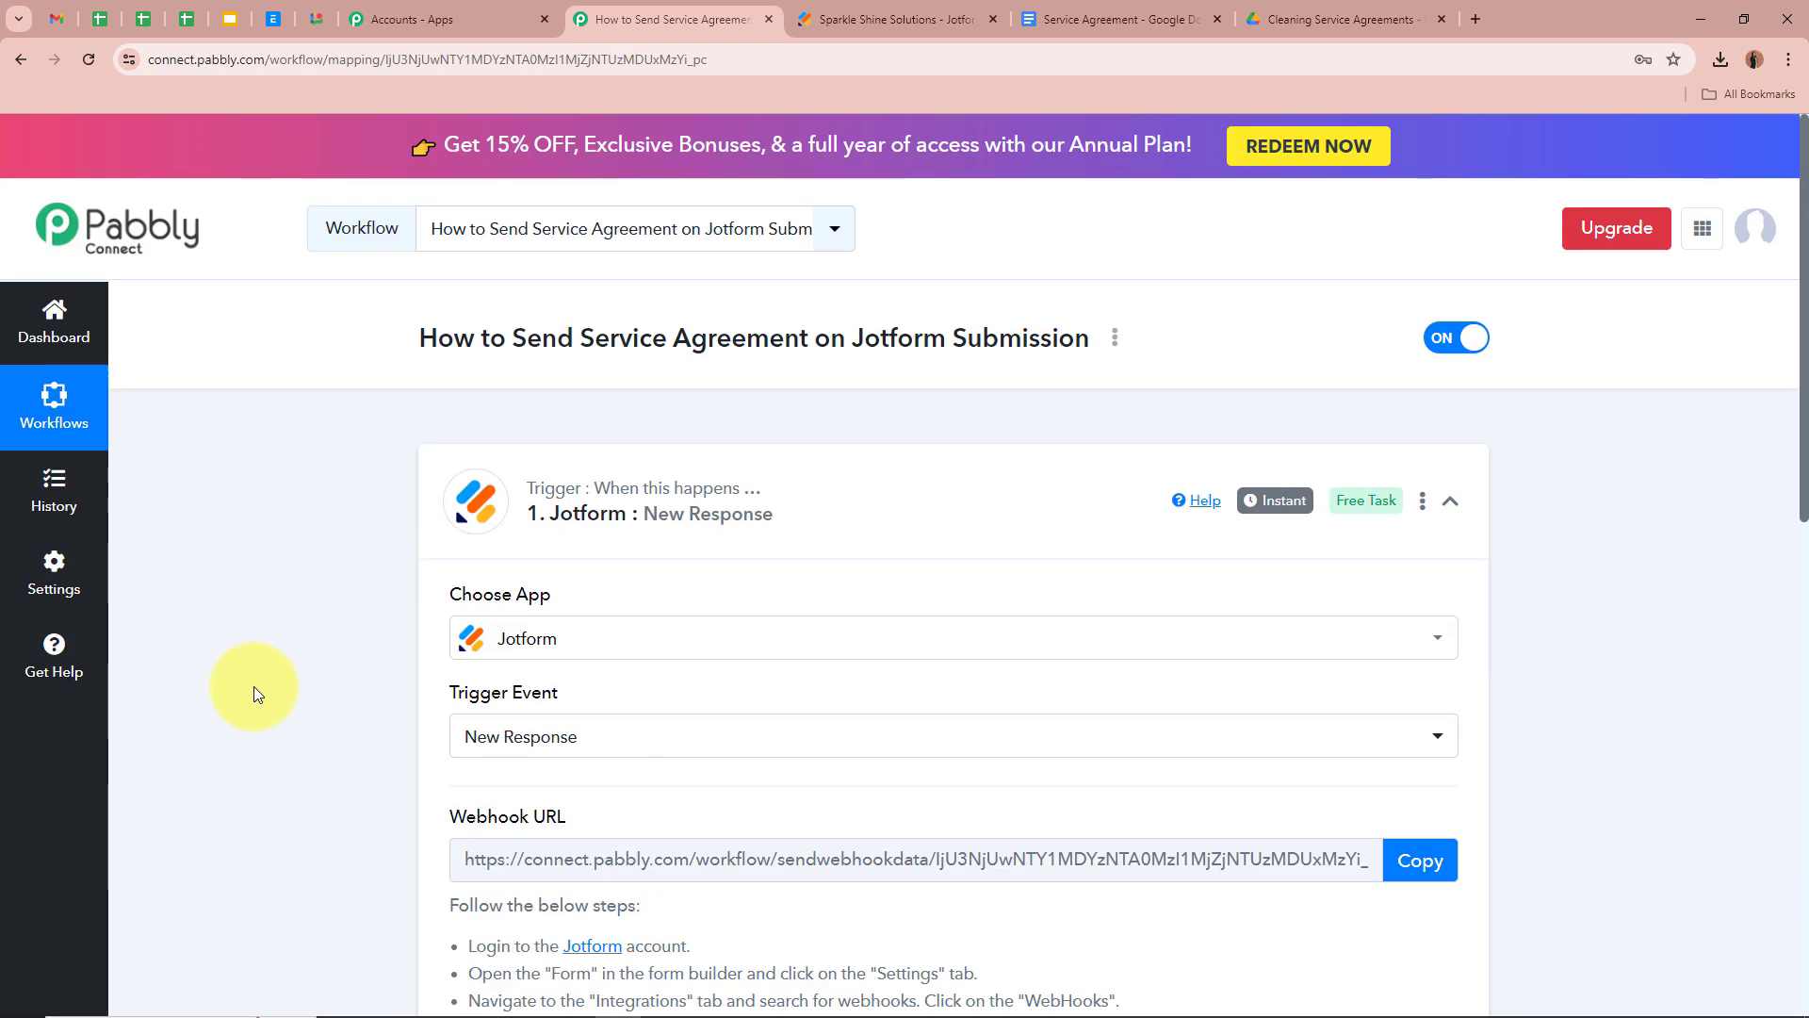
pyautogui.click(869, 17)
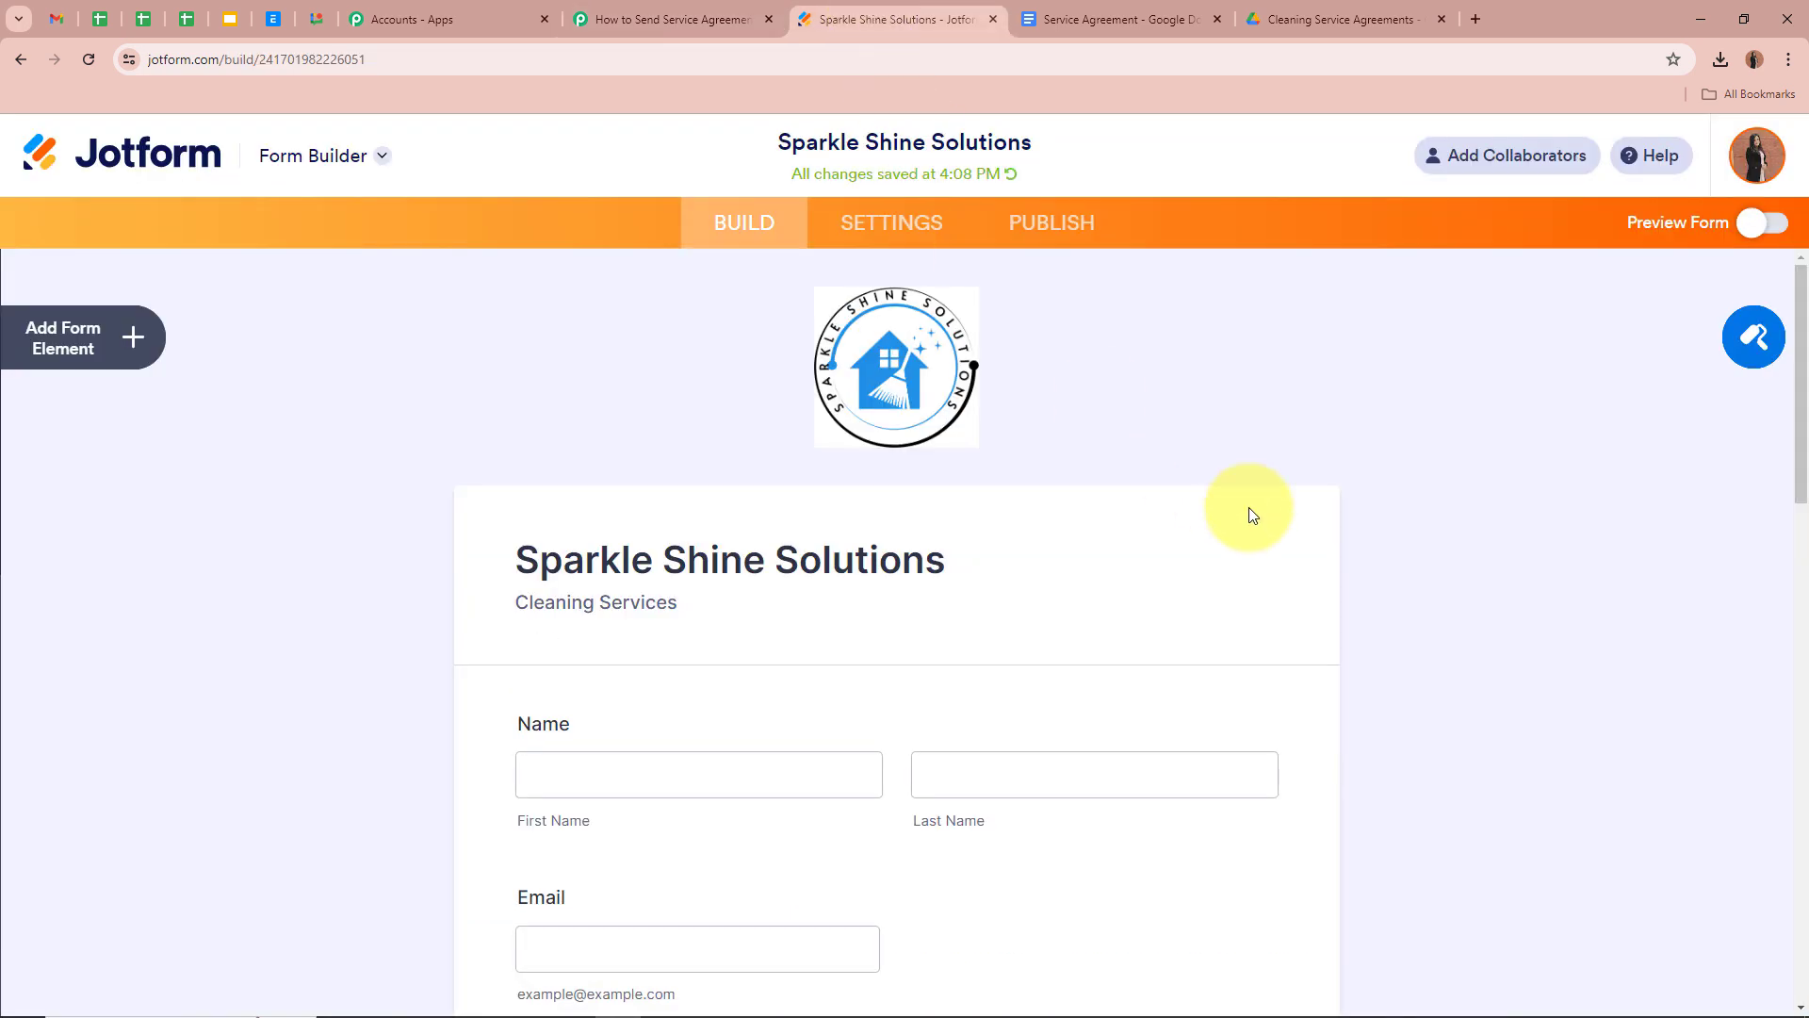
# Open the published Sparkle Shine Solutions form via Publish > Open in New Tab
pyautogui.click(1064, 232)
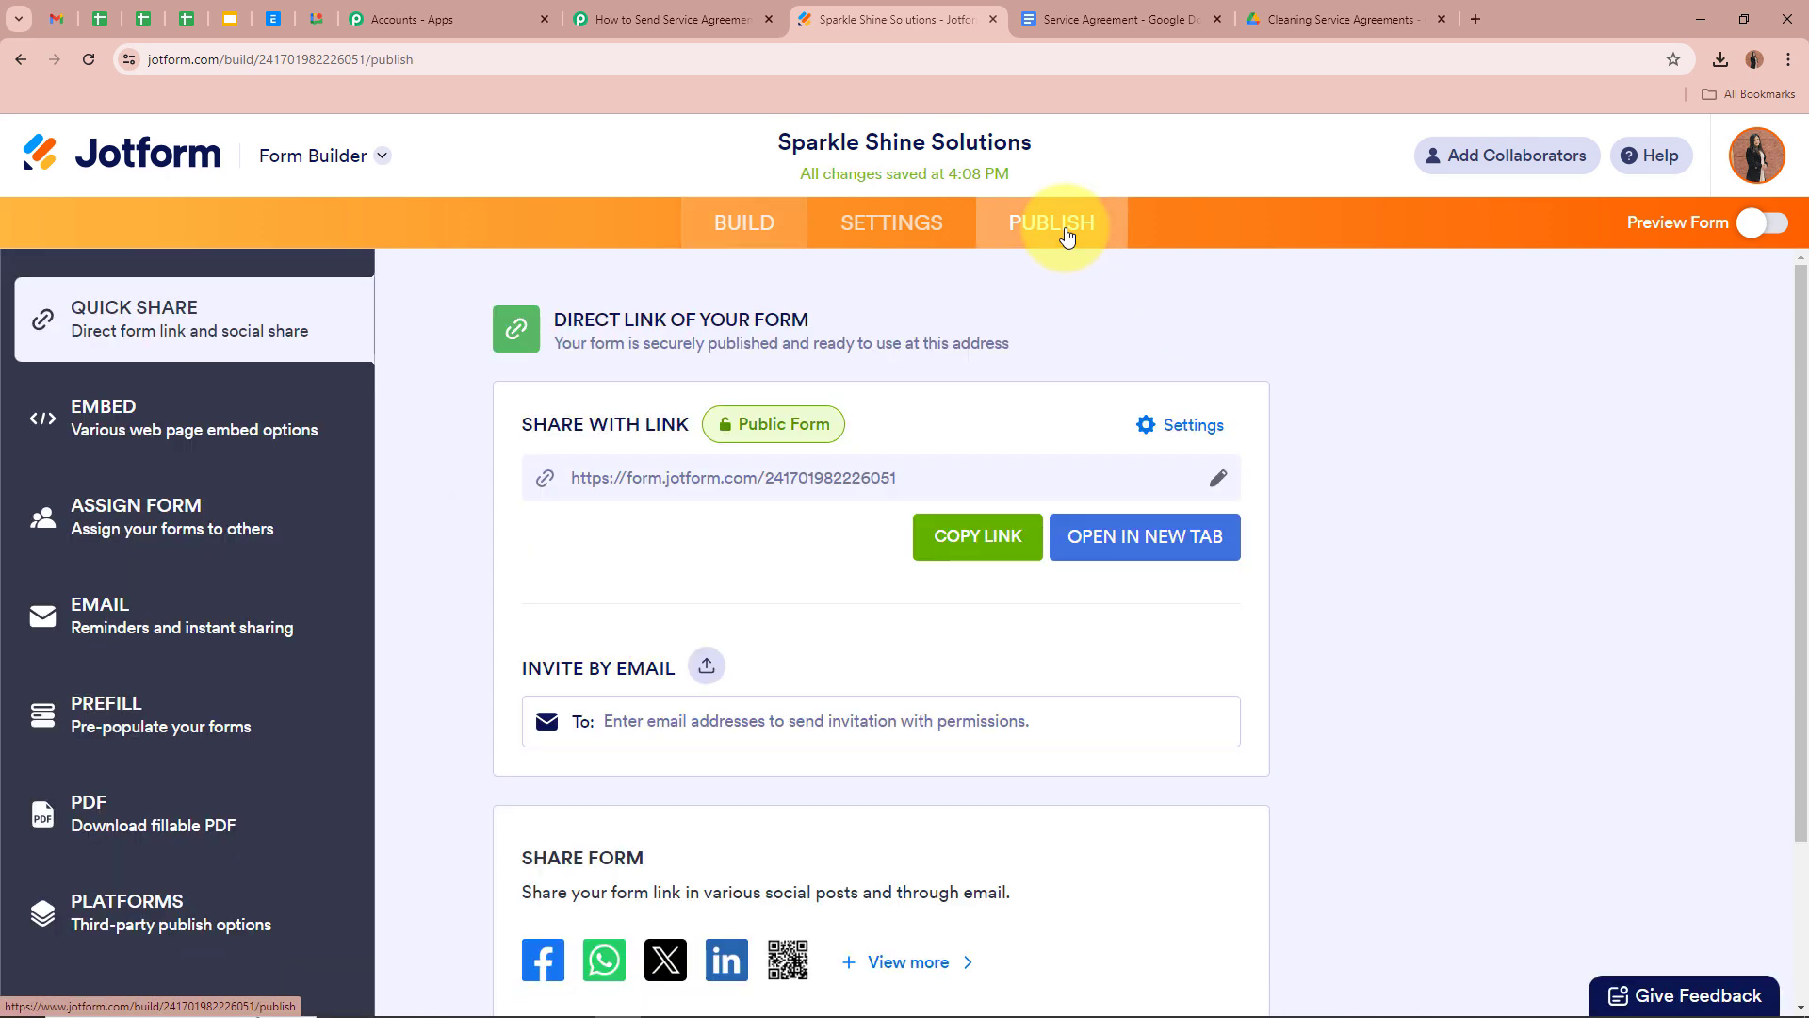
pyautogui.click(1145, 537)
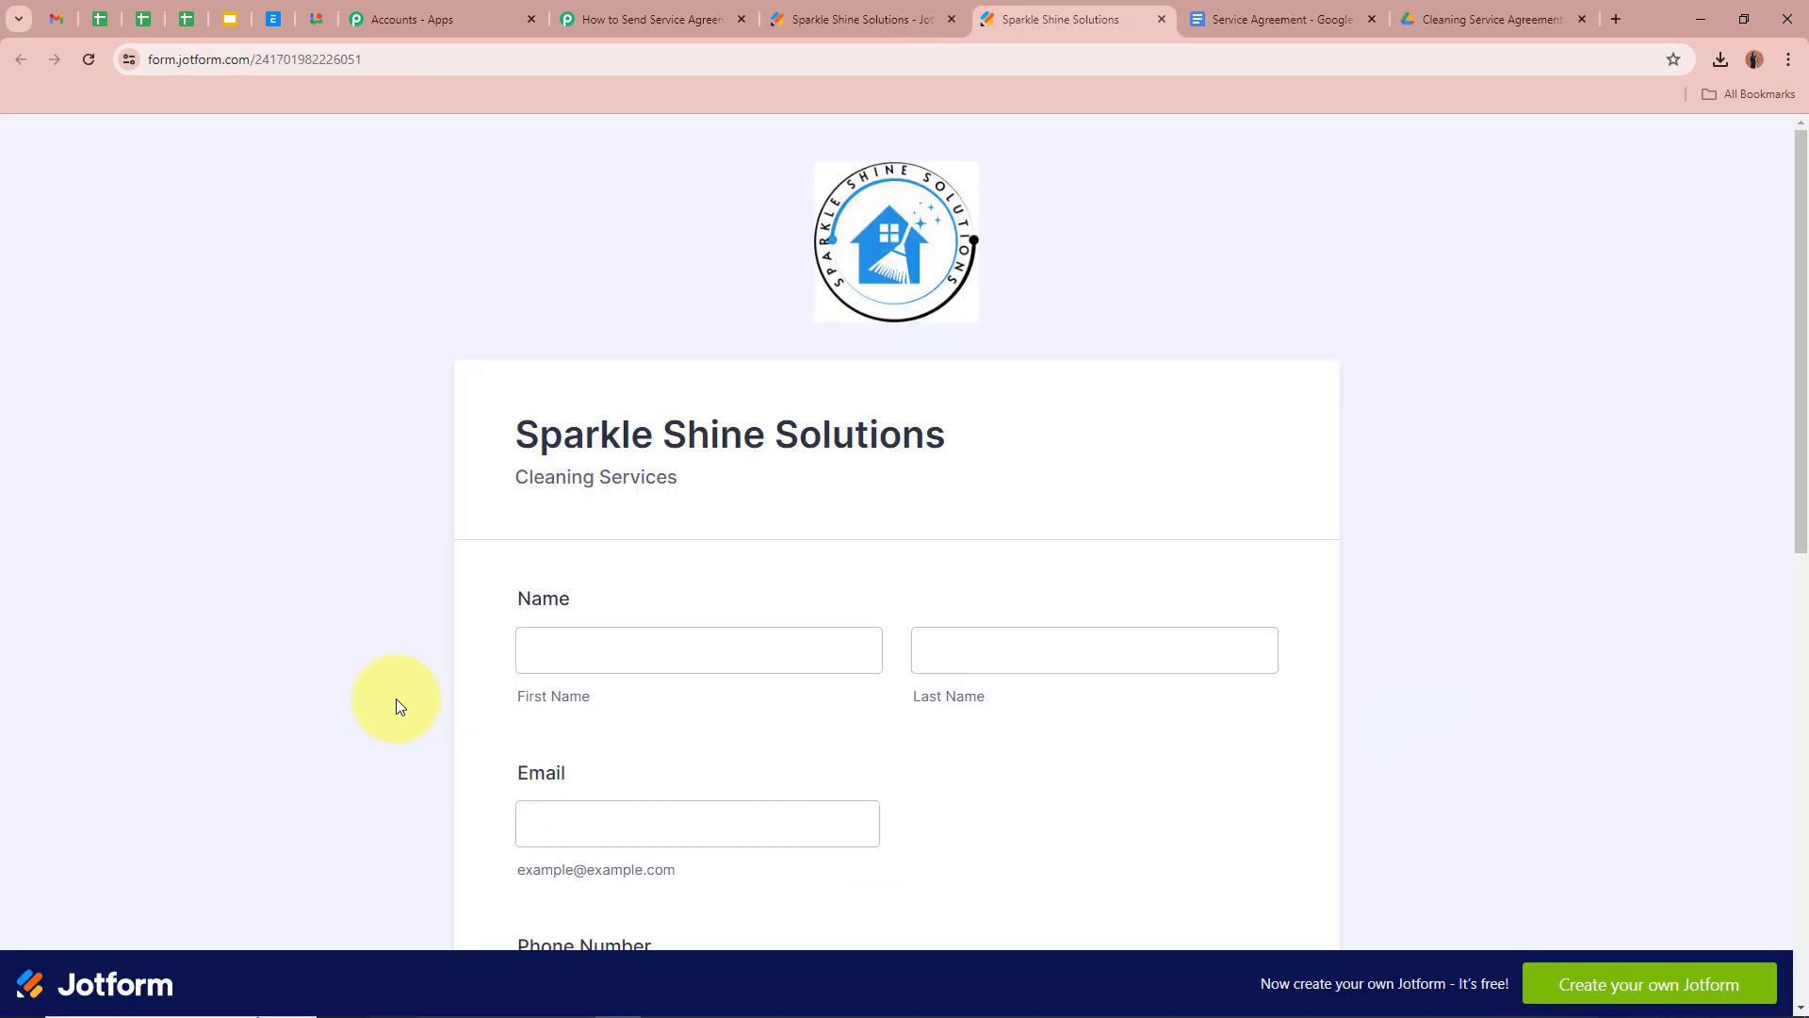
pyautogui.scroll(-8, 354, 573)
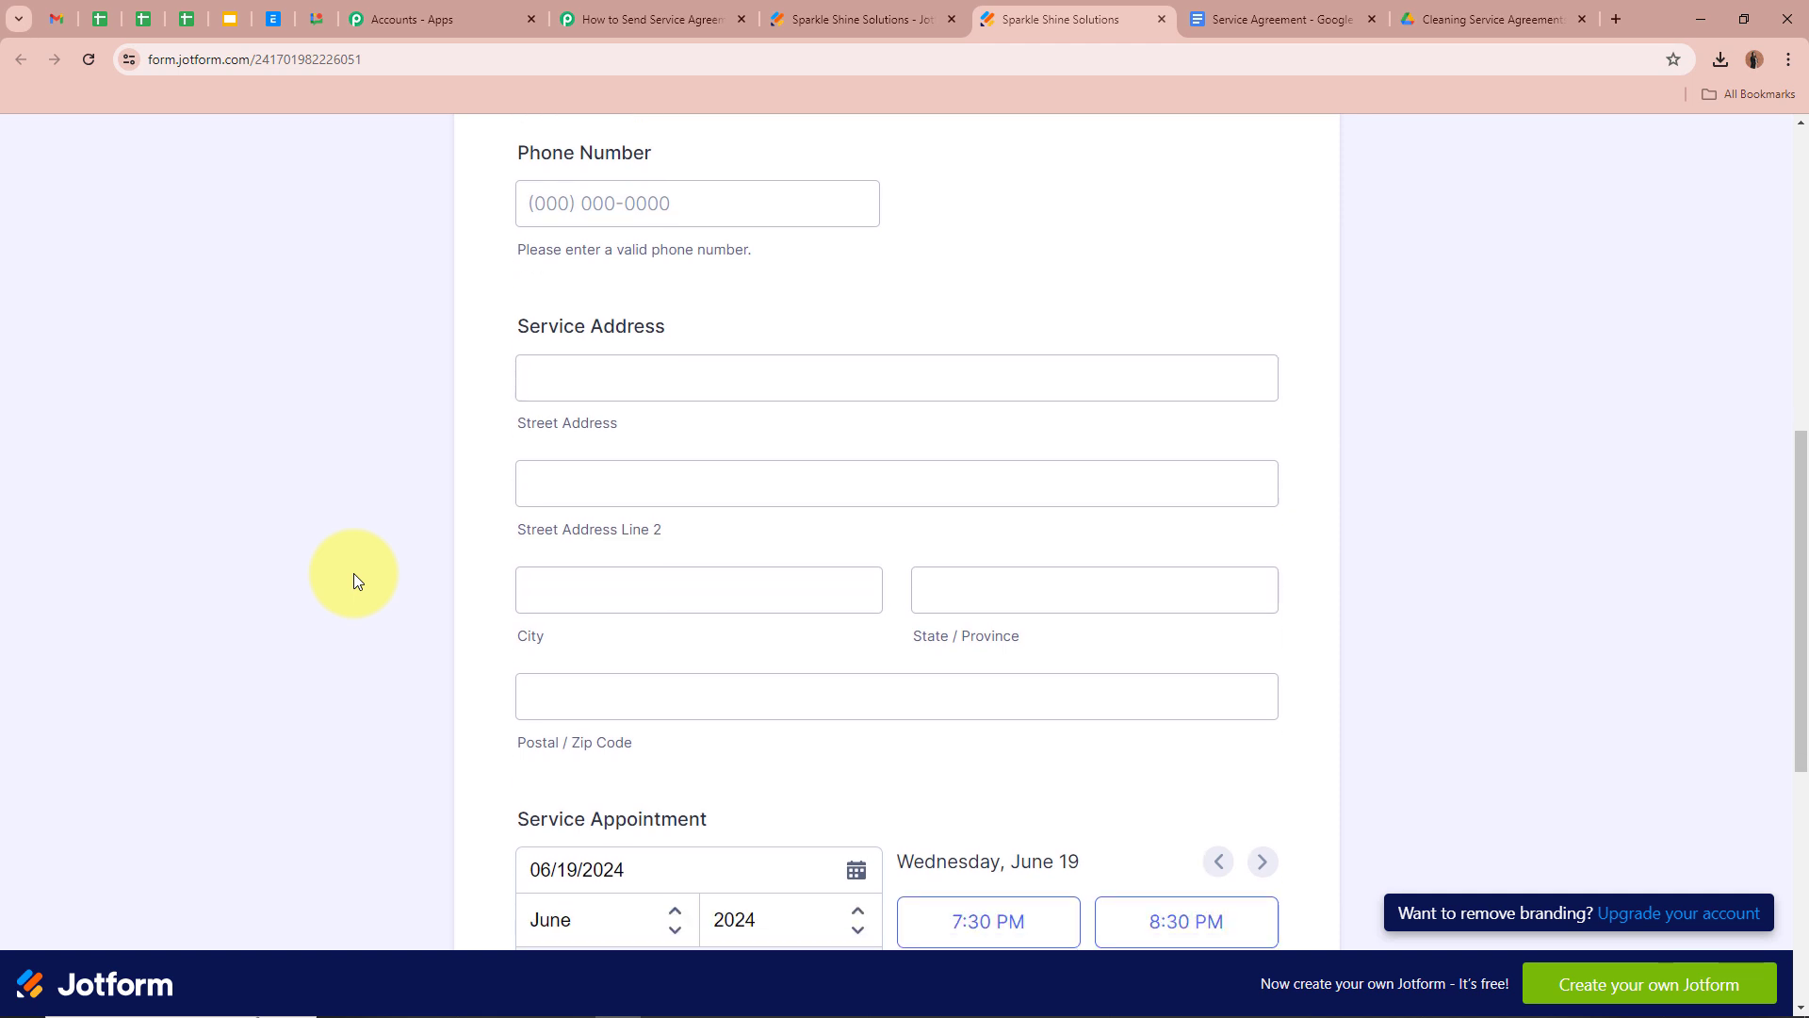
pyautogui.scroll(-2, 353, 573)
pyautogui.scroll(11, 353, 574)
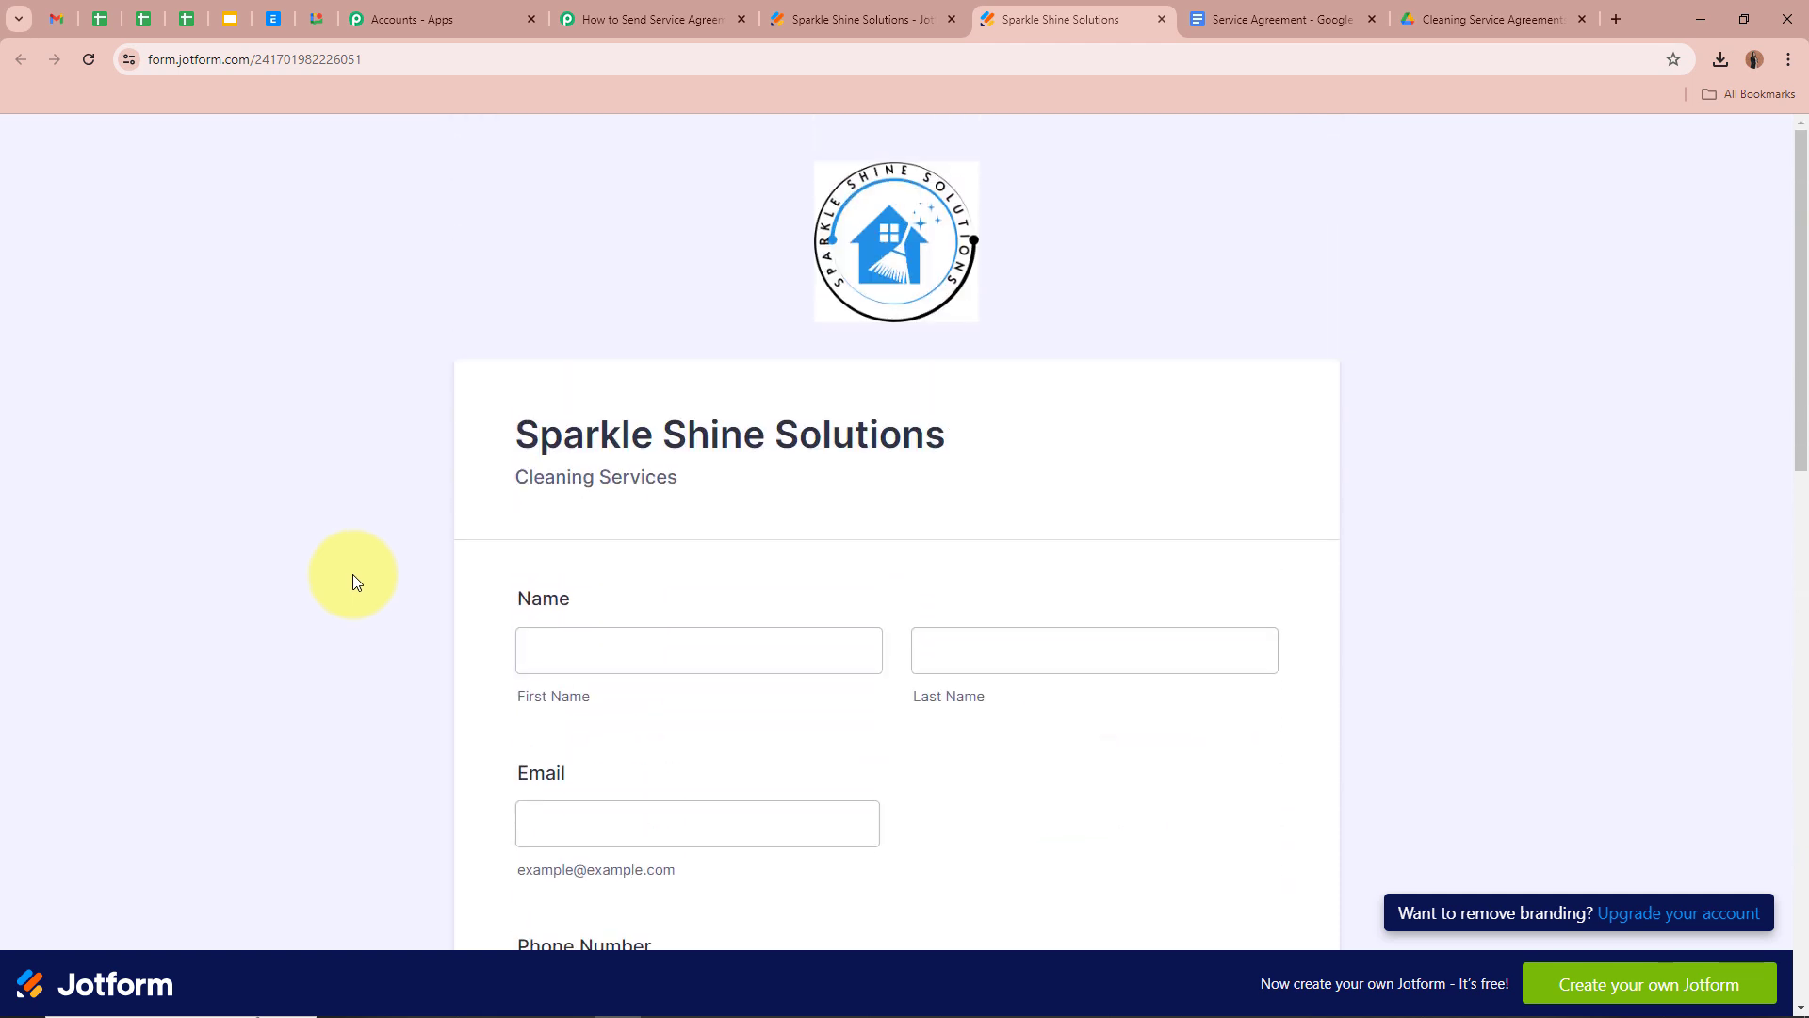
pyautogui.moveTo(518, 436); pyautogui.dragTo(1004, 443)
pyautogui.click(1006, 433)
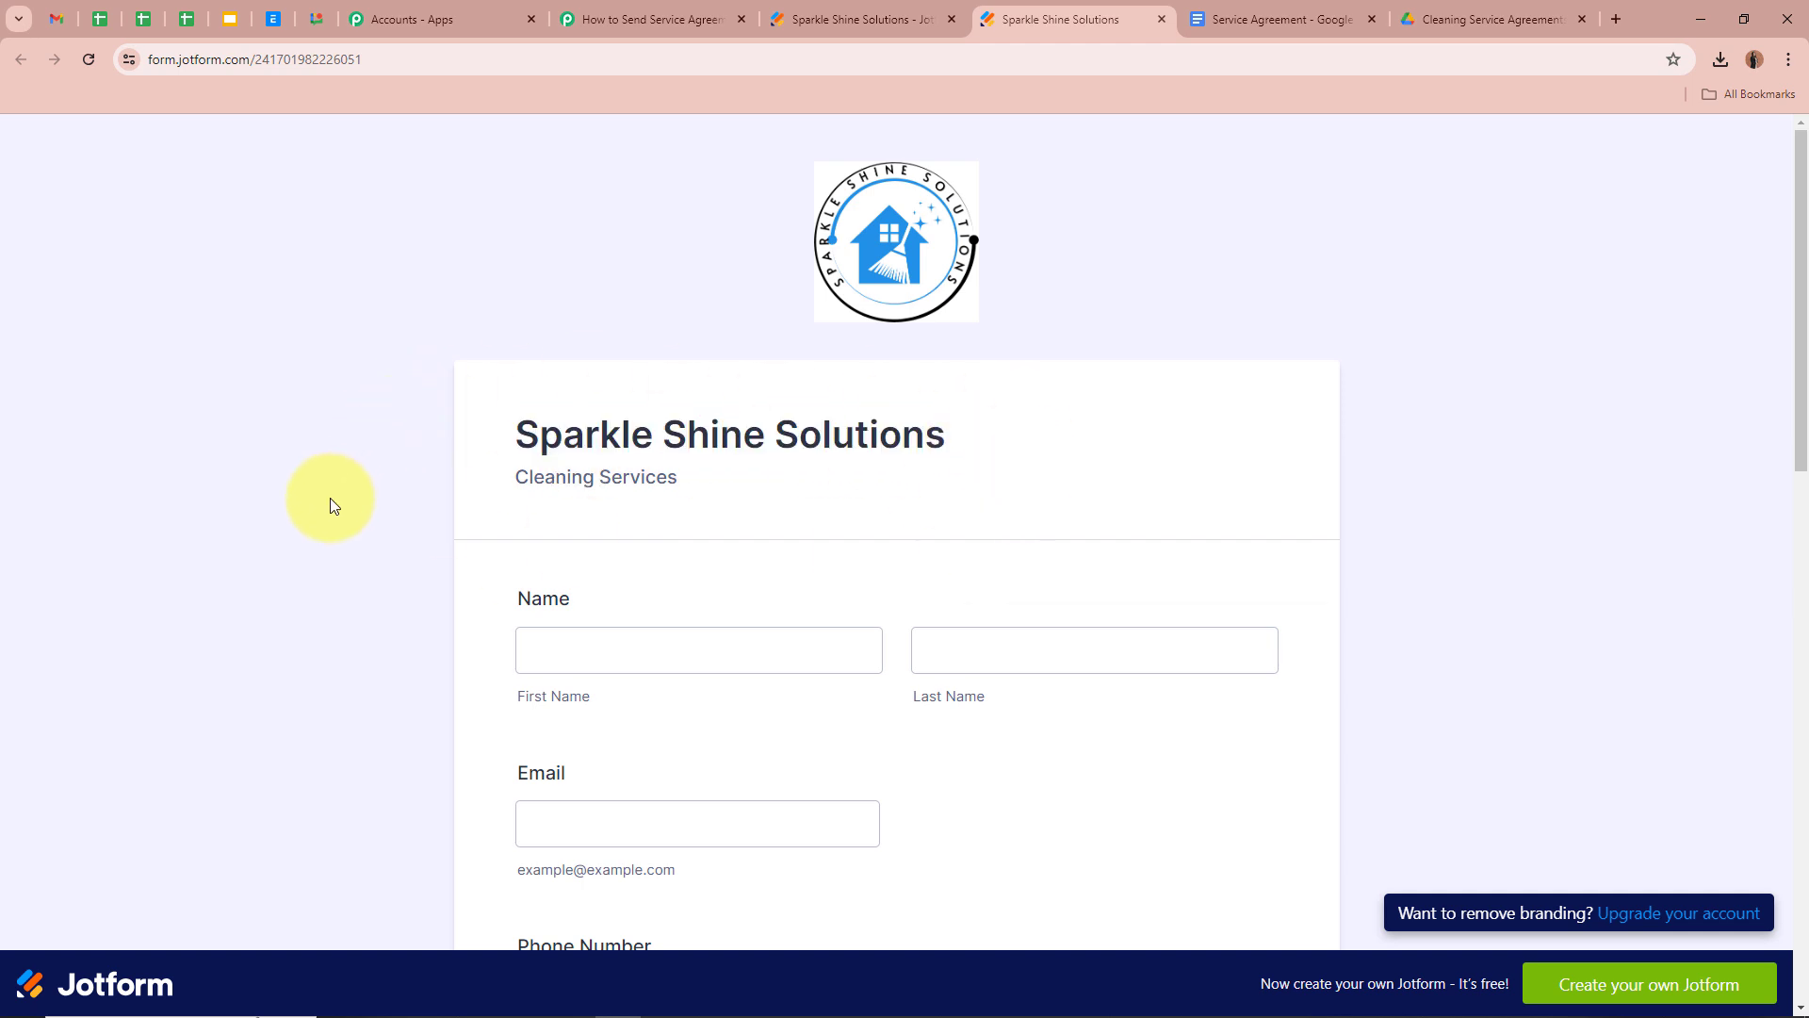
pyautogui.scroll(-2, 330, 498)
# Enter a test contact's first name, last name, e-mail address and phone number
pyautogui.click(614, 461)
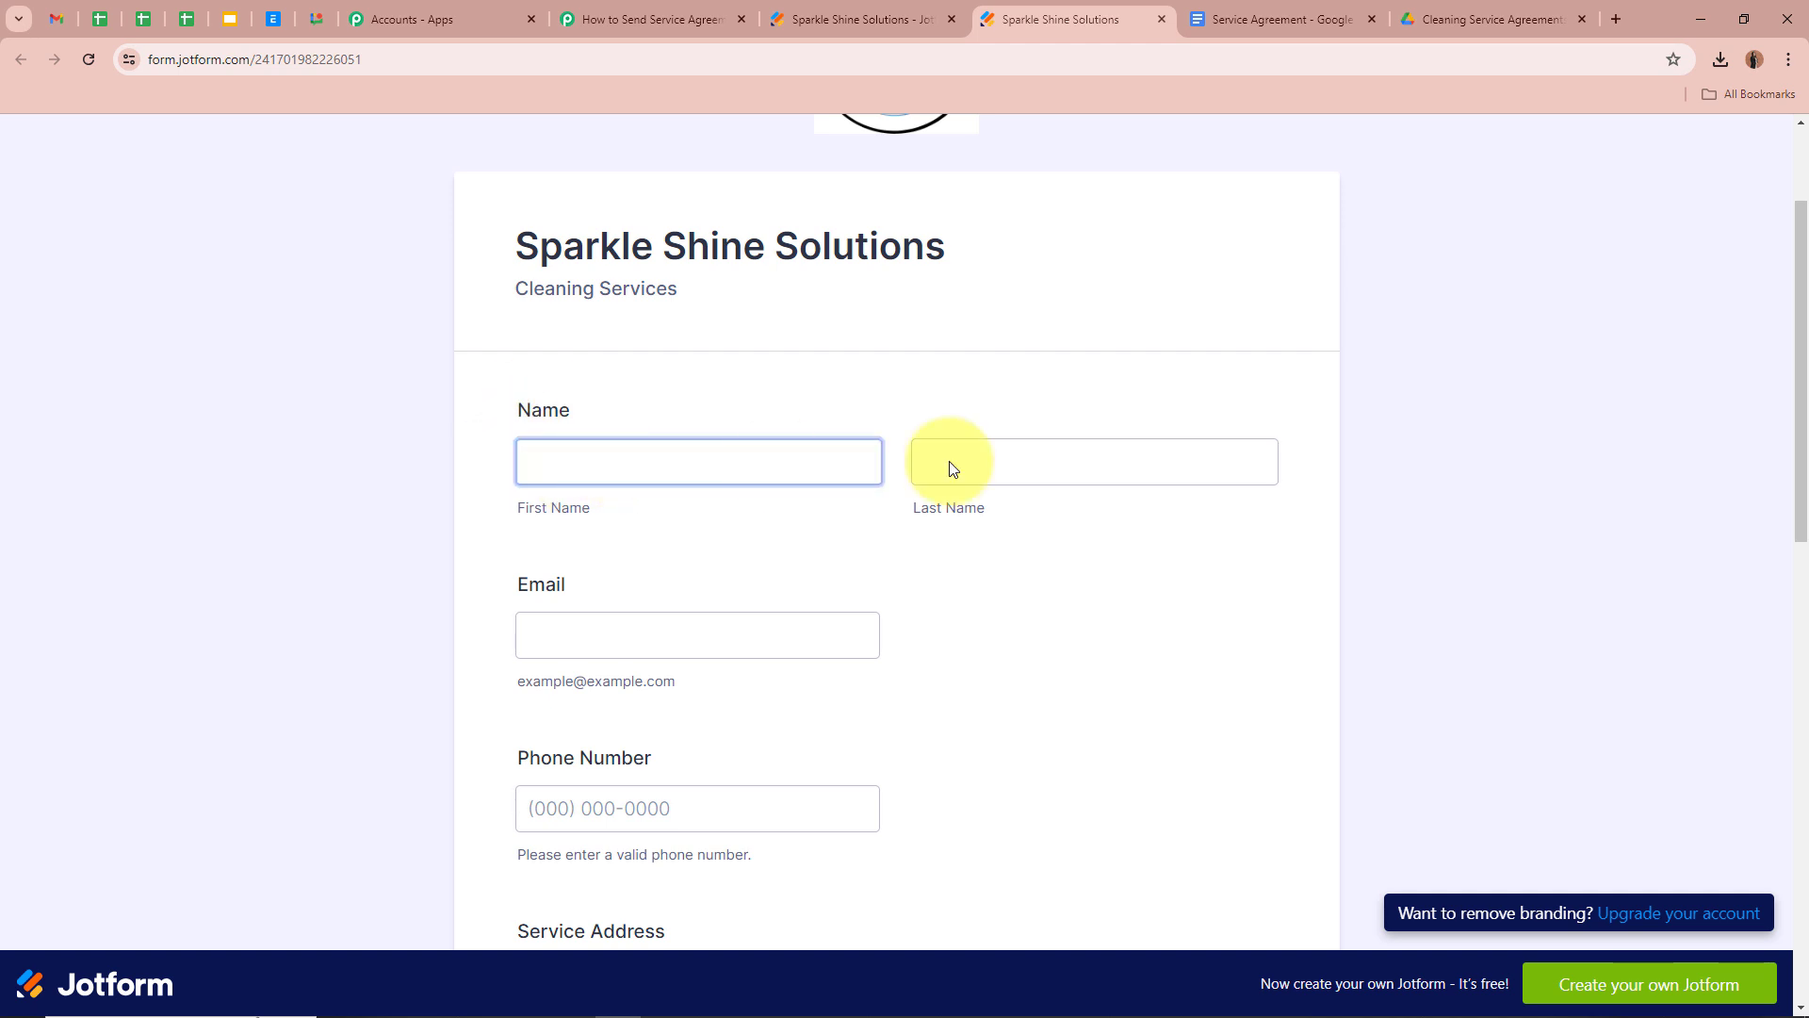
pyautogui.click(611, 479)
pyautogui.write('T')
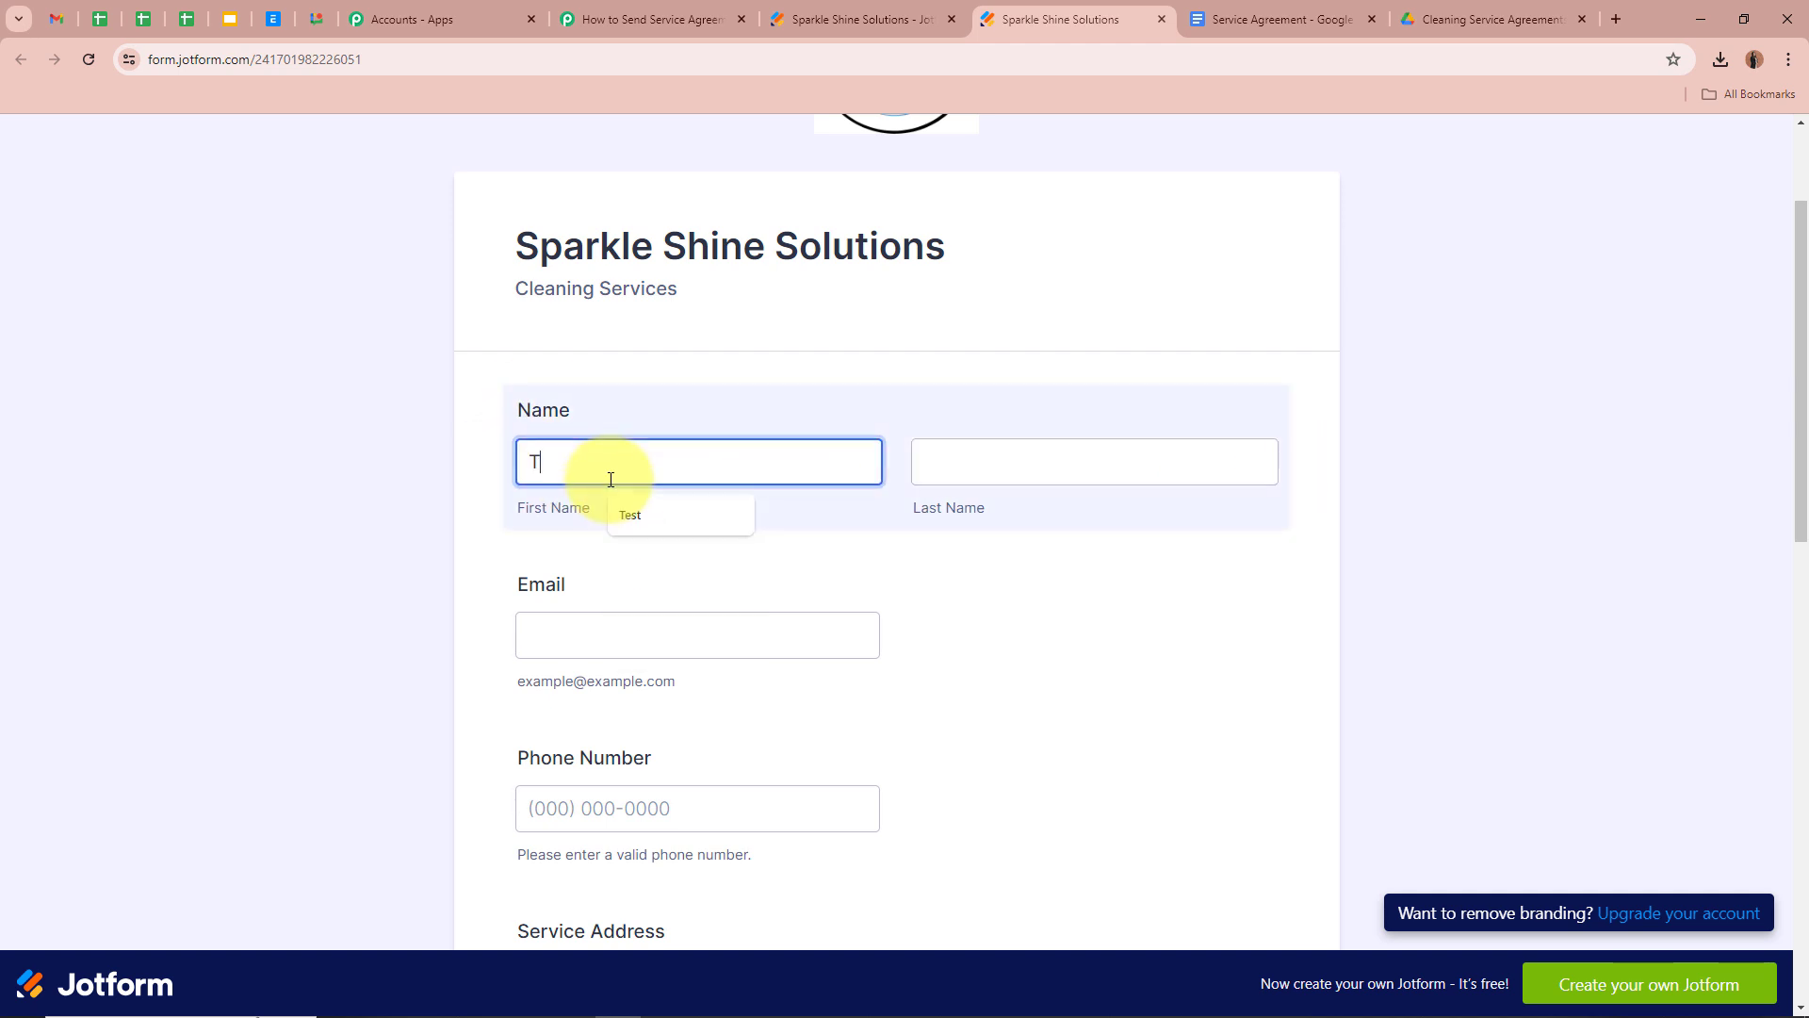
pyautogui.write('est')
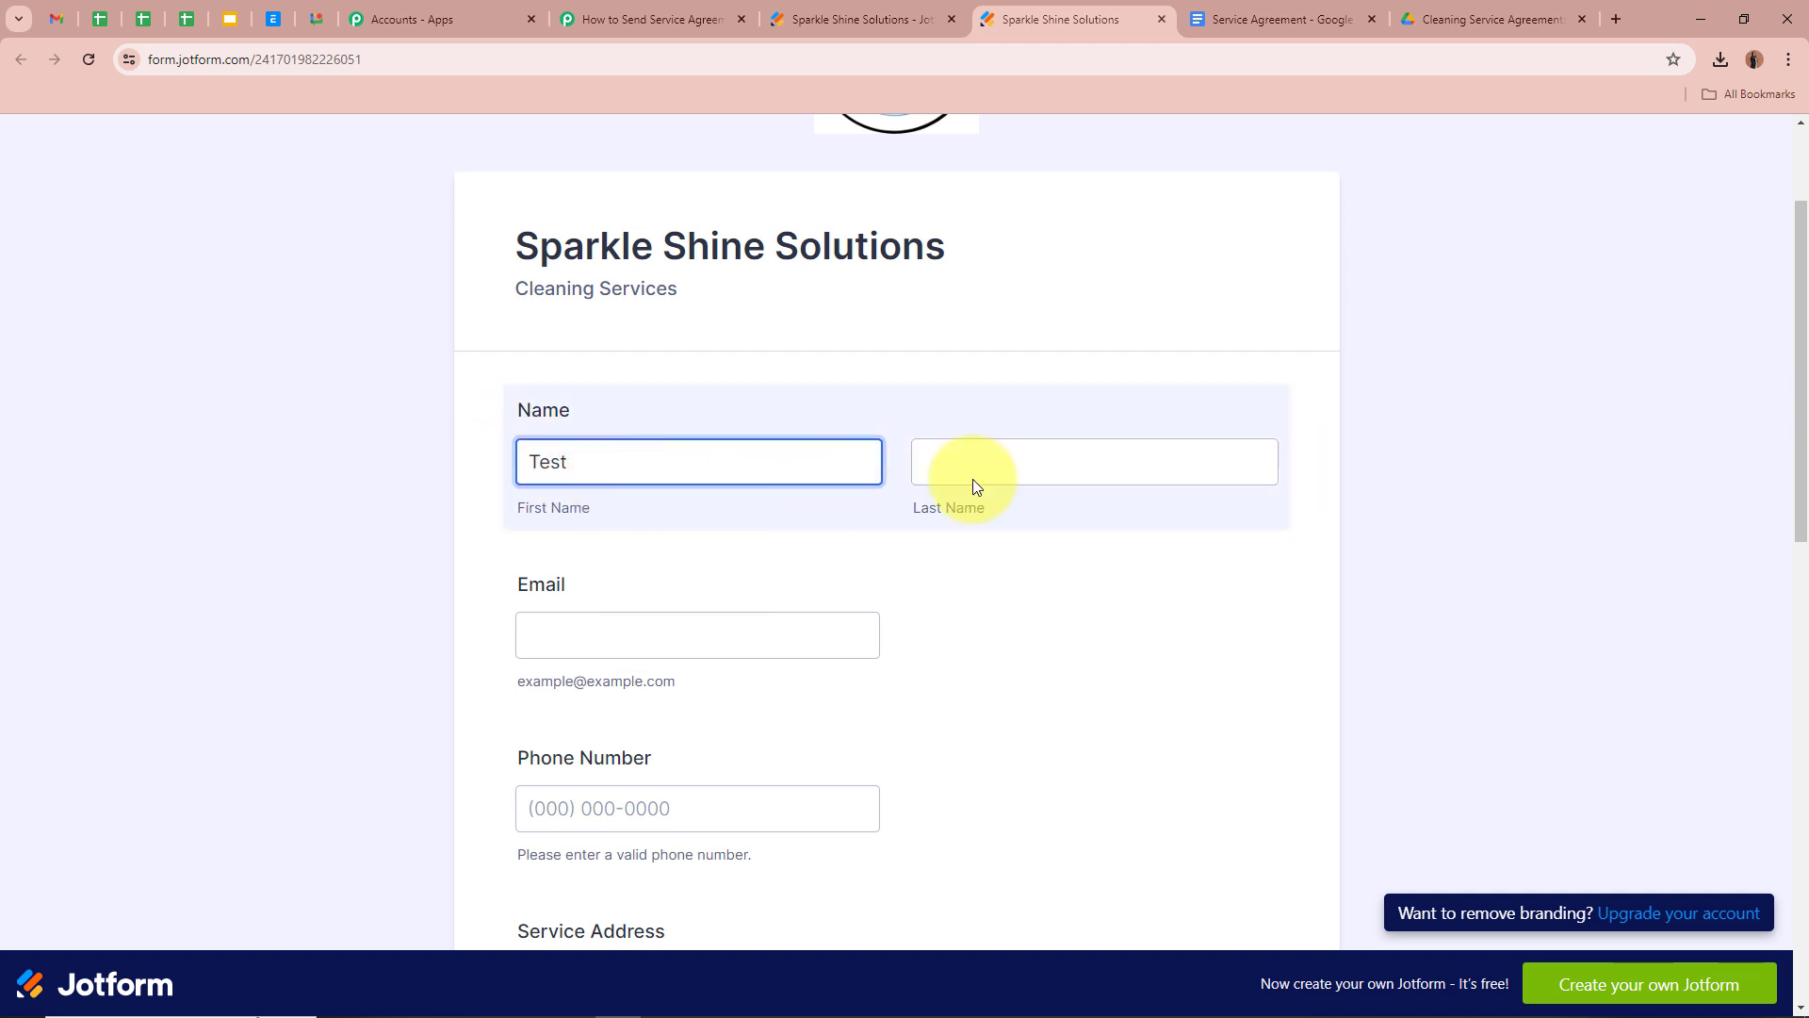
pyautogui.click(1031, 479)
pyautogui.write('Dummy')
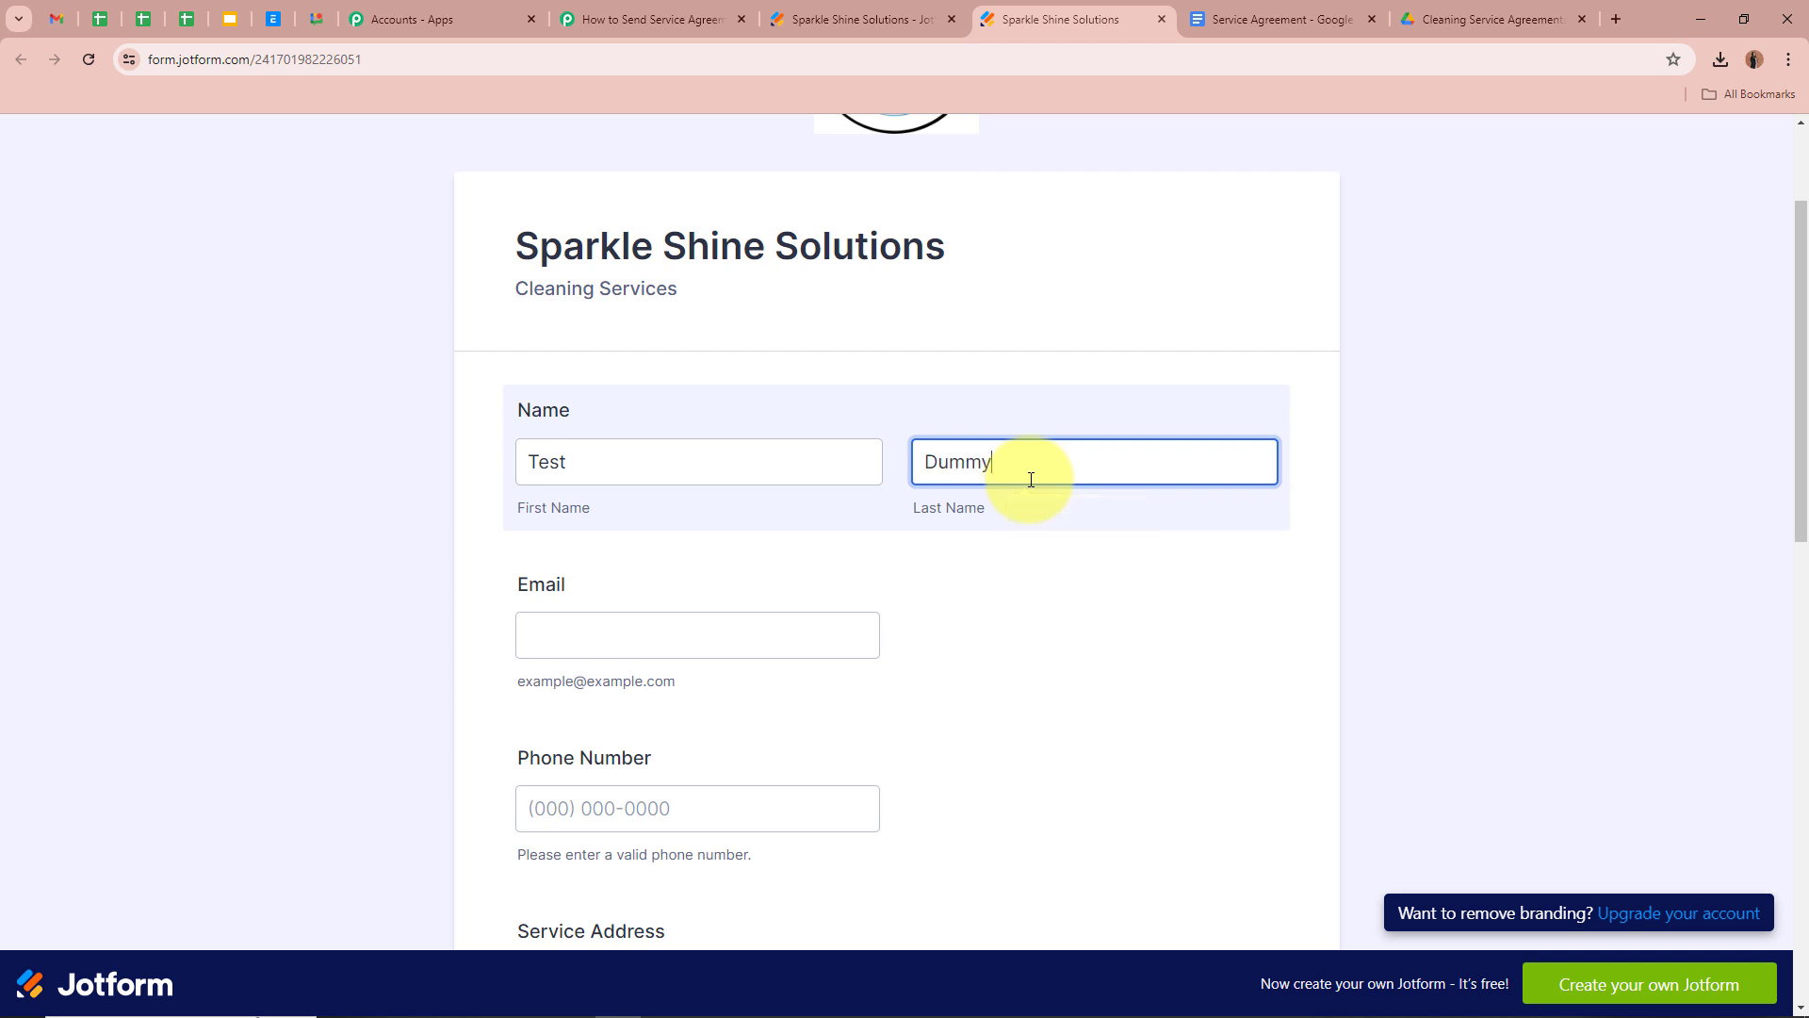
pyautogui.click(619, 625)
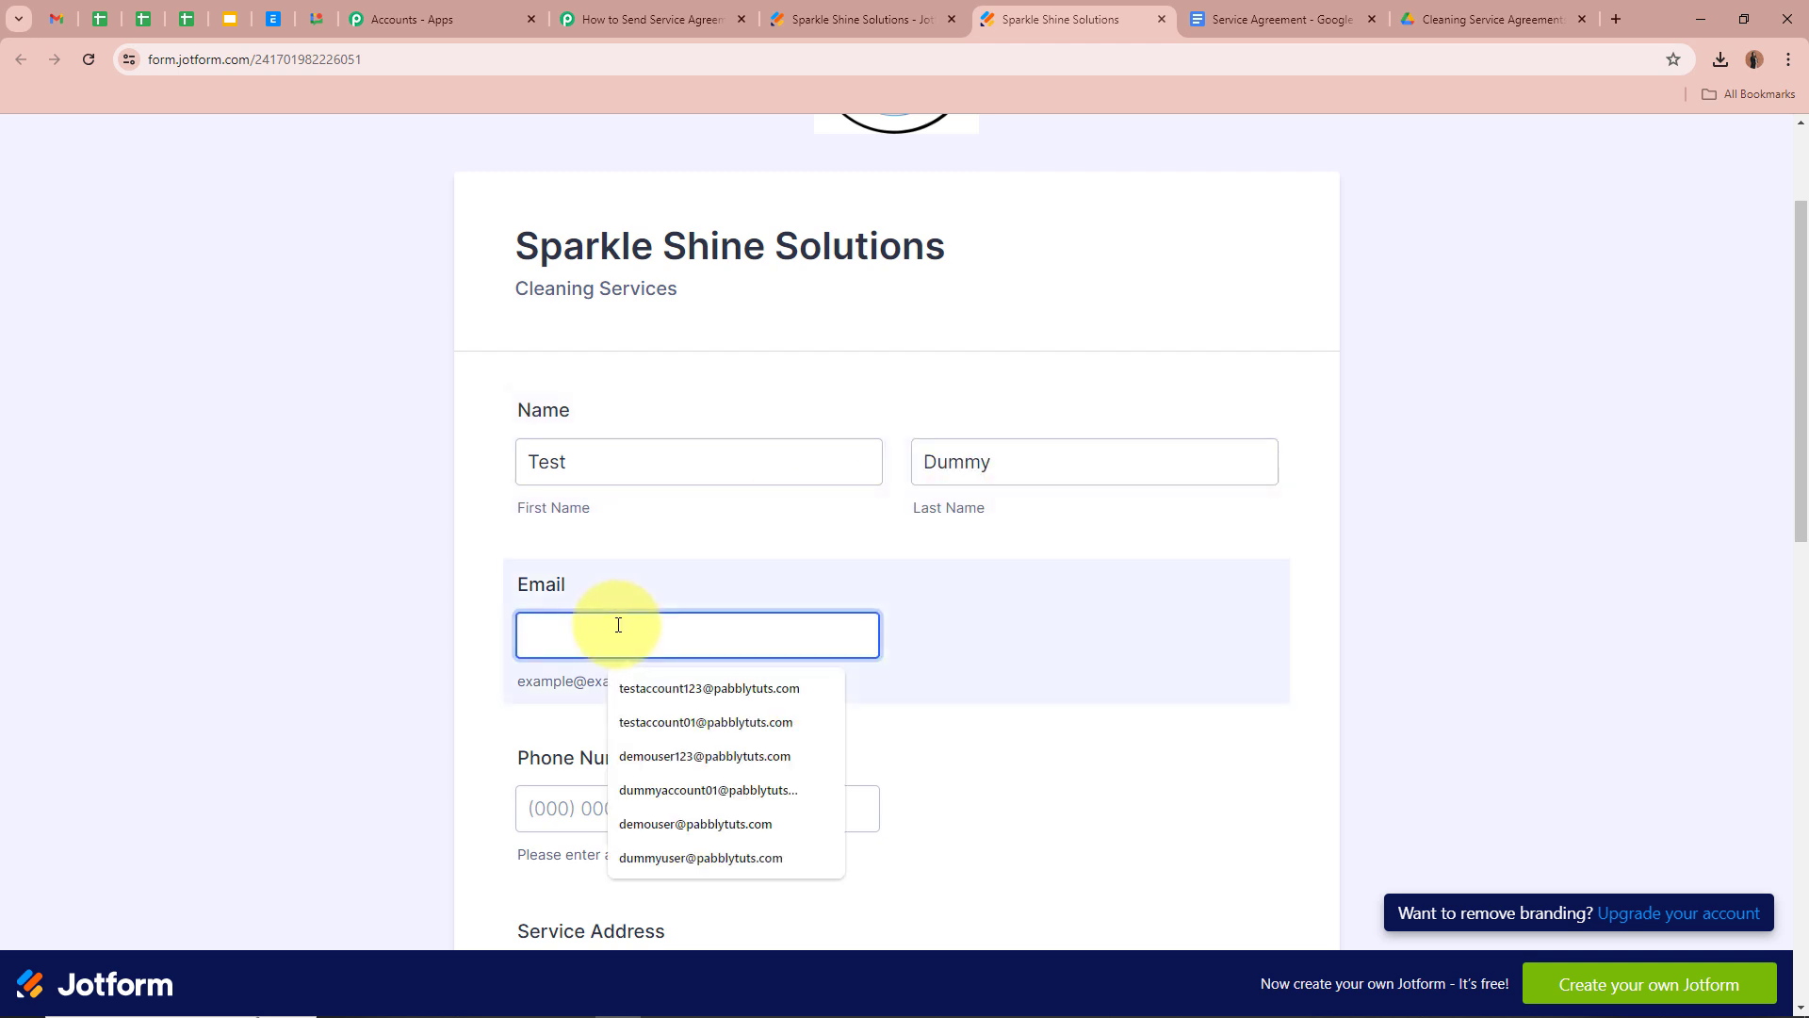
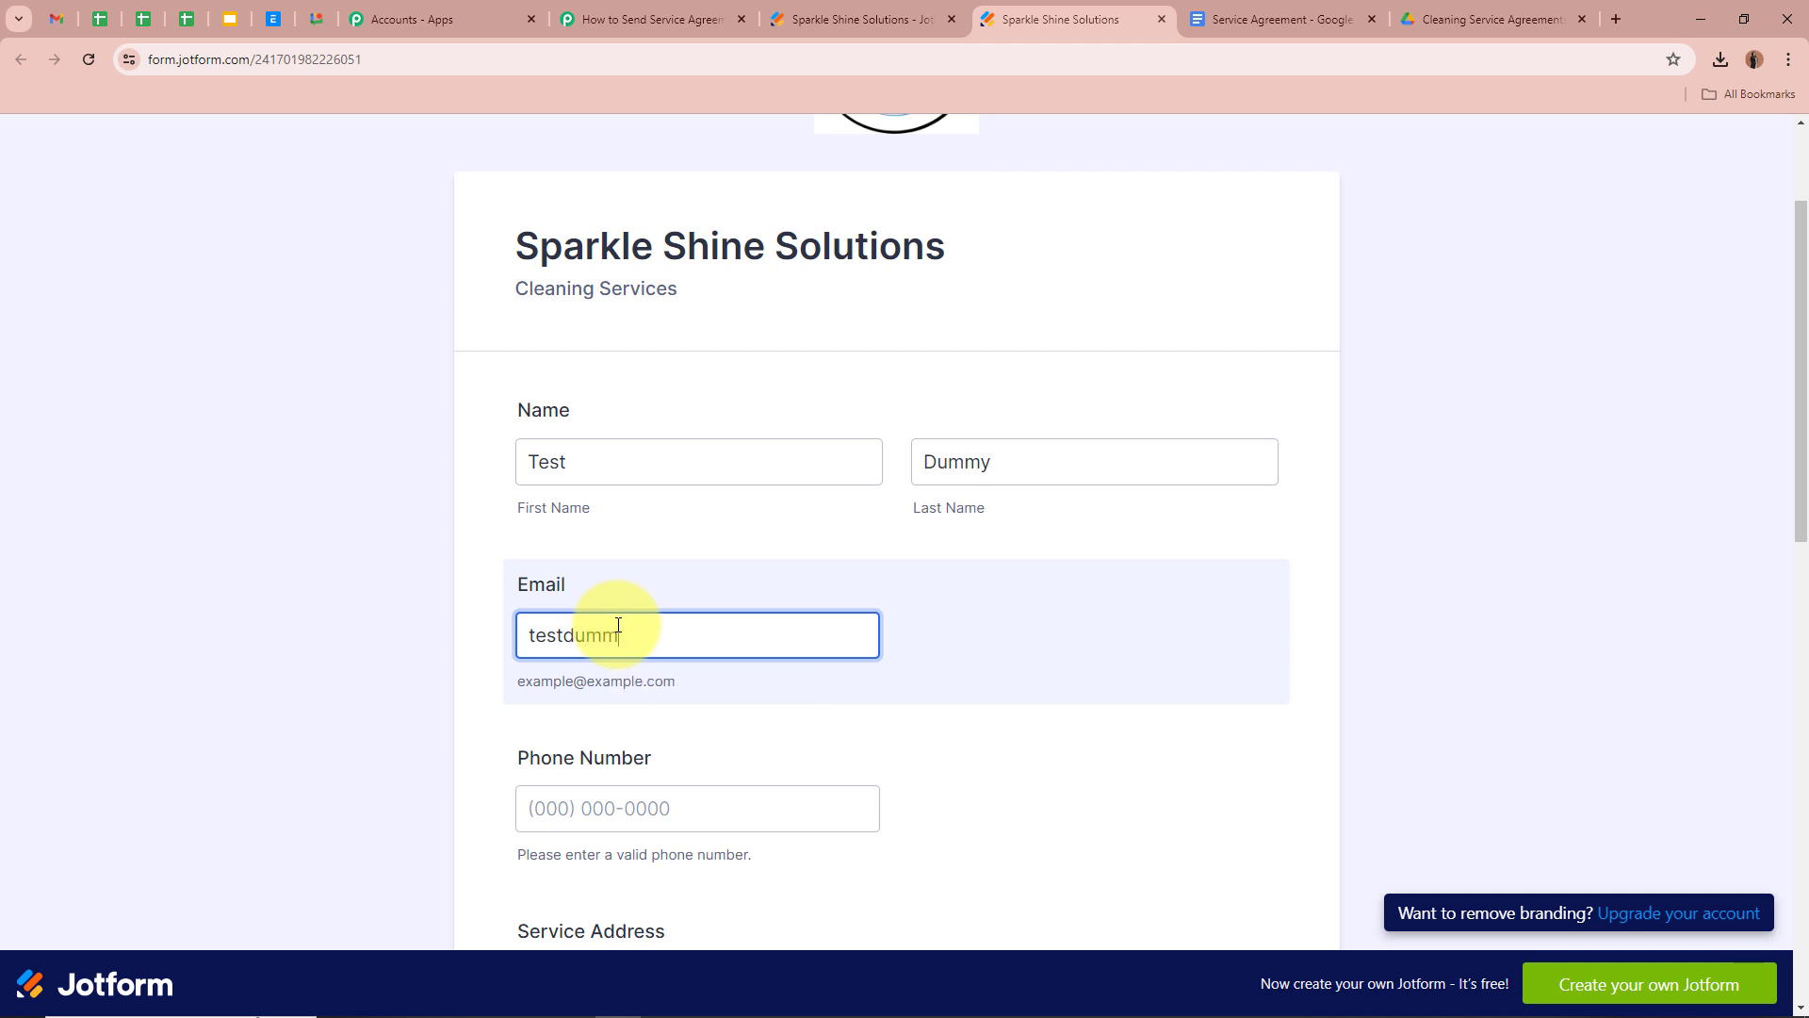
pyautogui.click(697, 808)
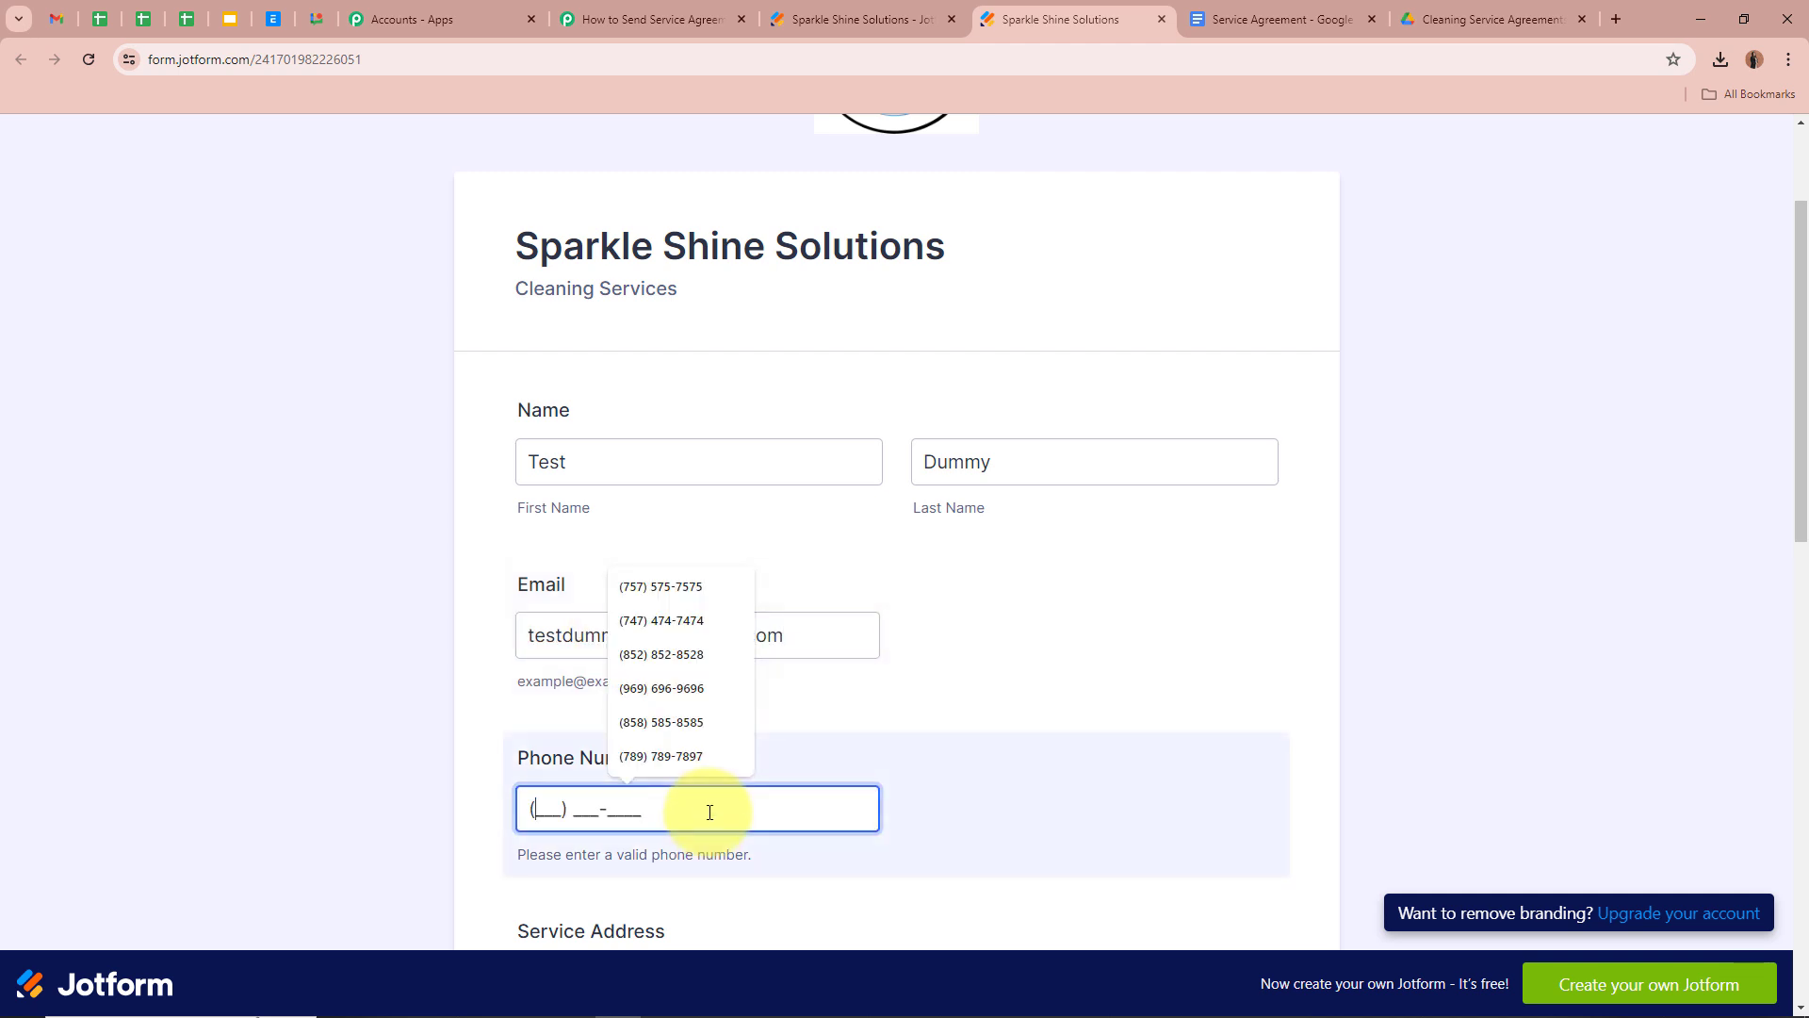
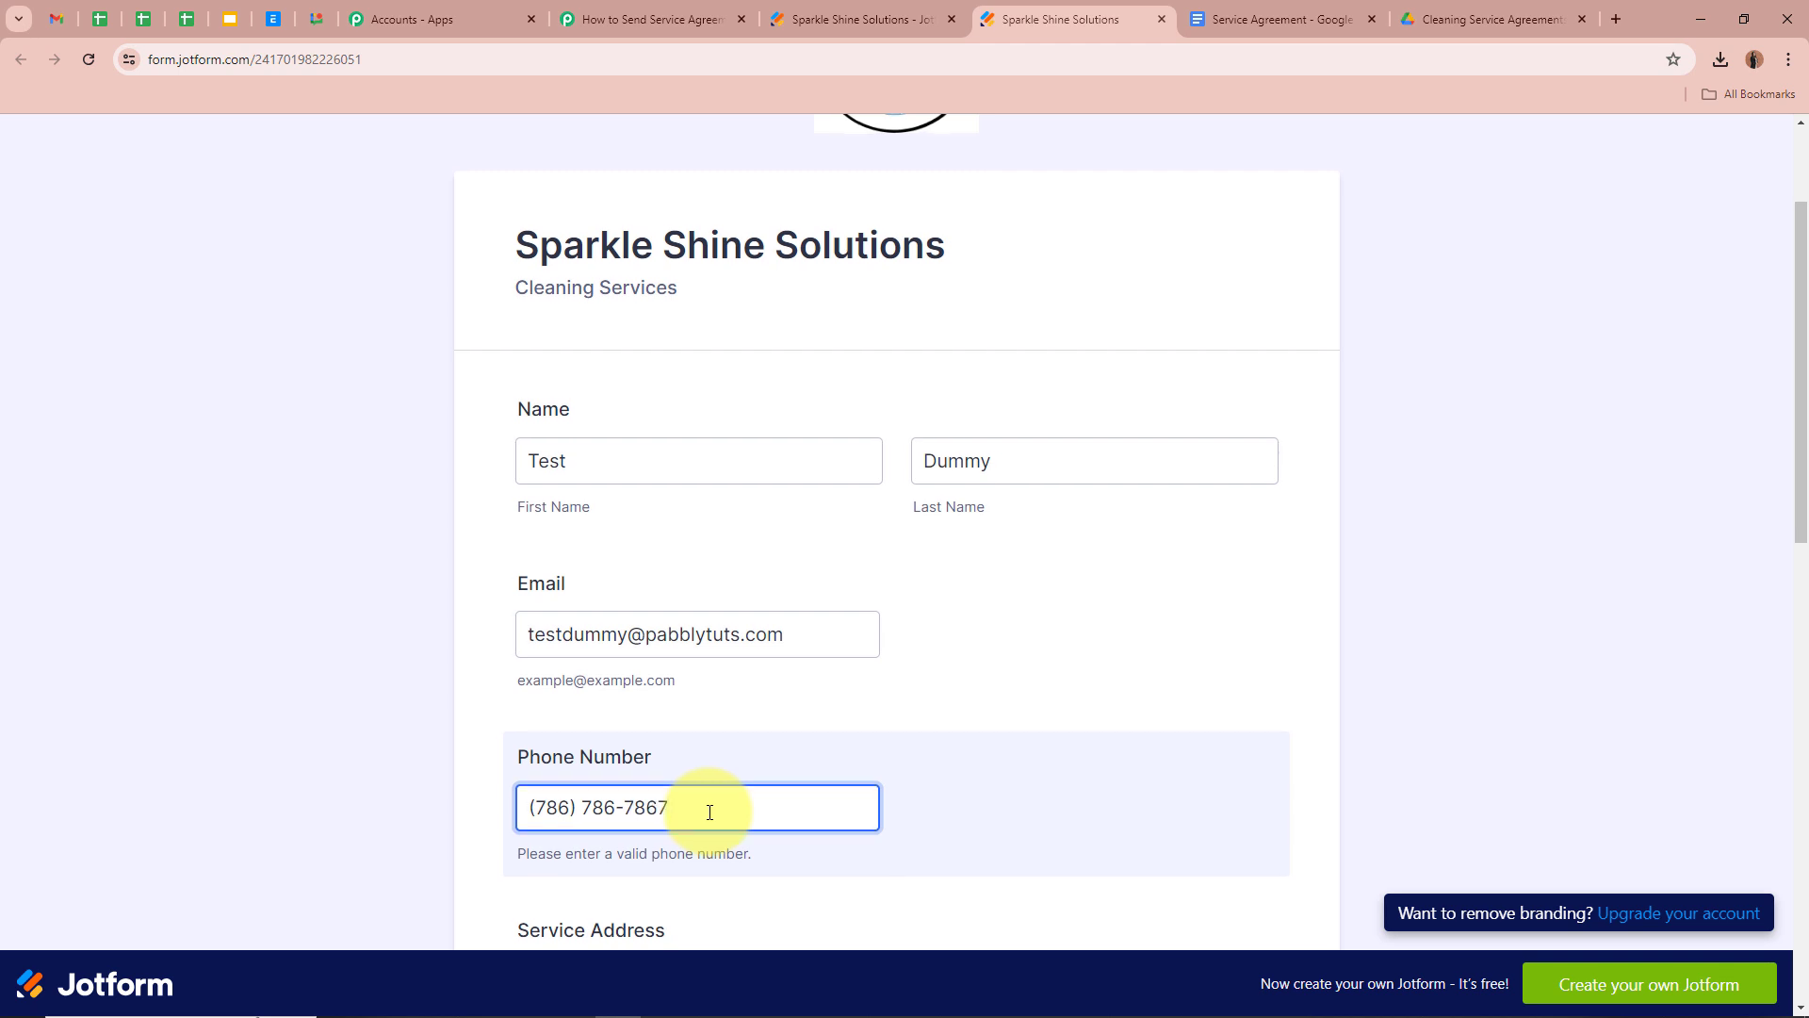
# Fill in the test street address, city, suggested state and postal code
pyautogui.scroll(-4, 705, 800)
pyautogui.click(679, 596)
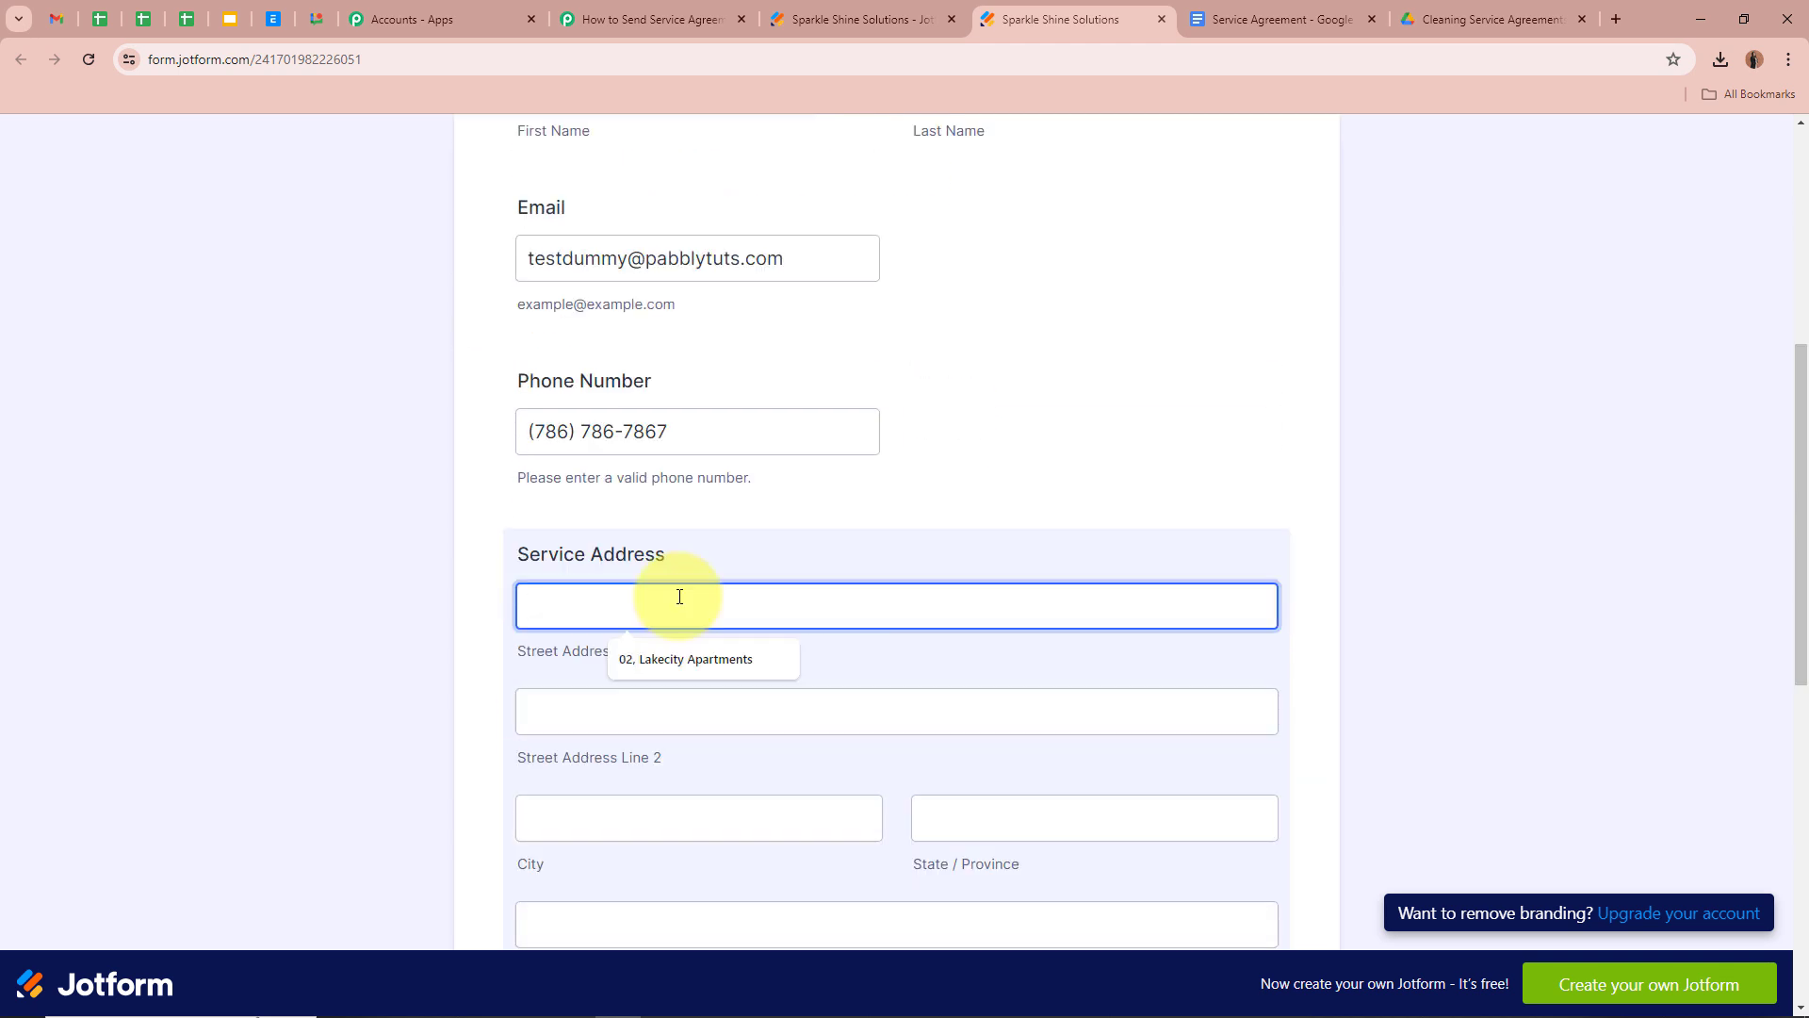
pyautogui.scroll(-2, 545, 530)
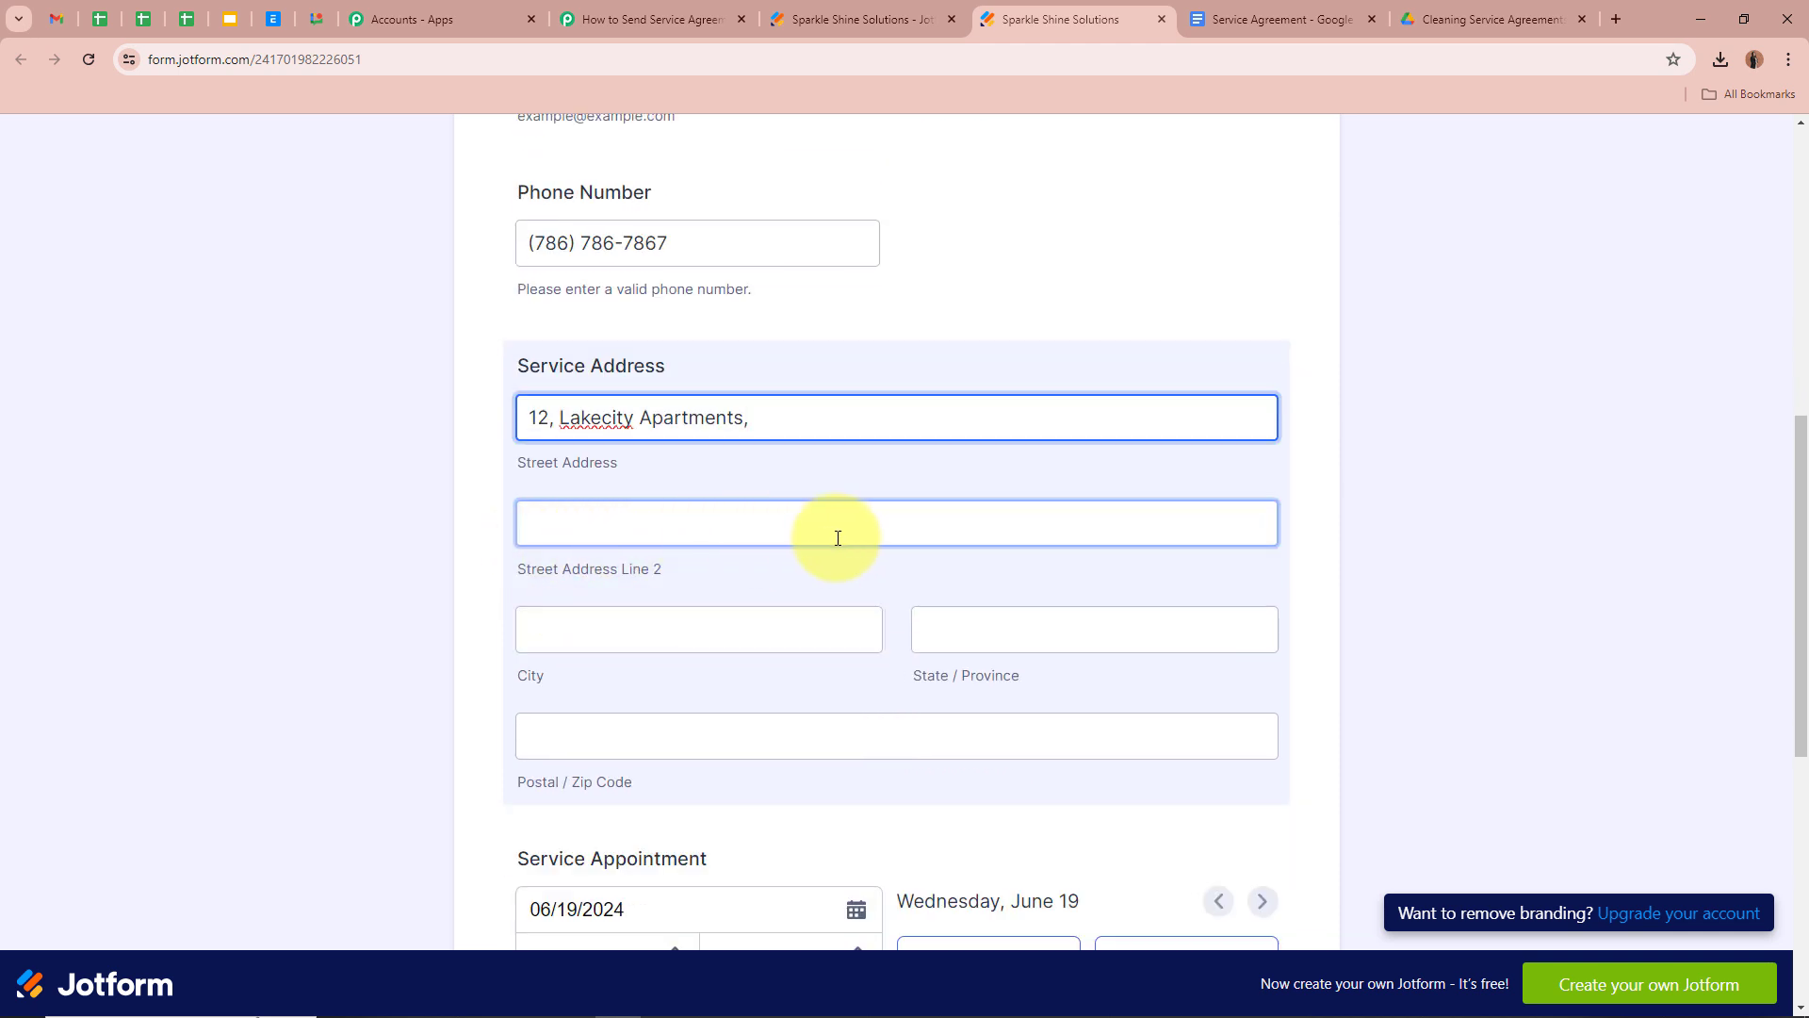
pyautogui.click(665, 636)
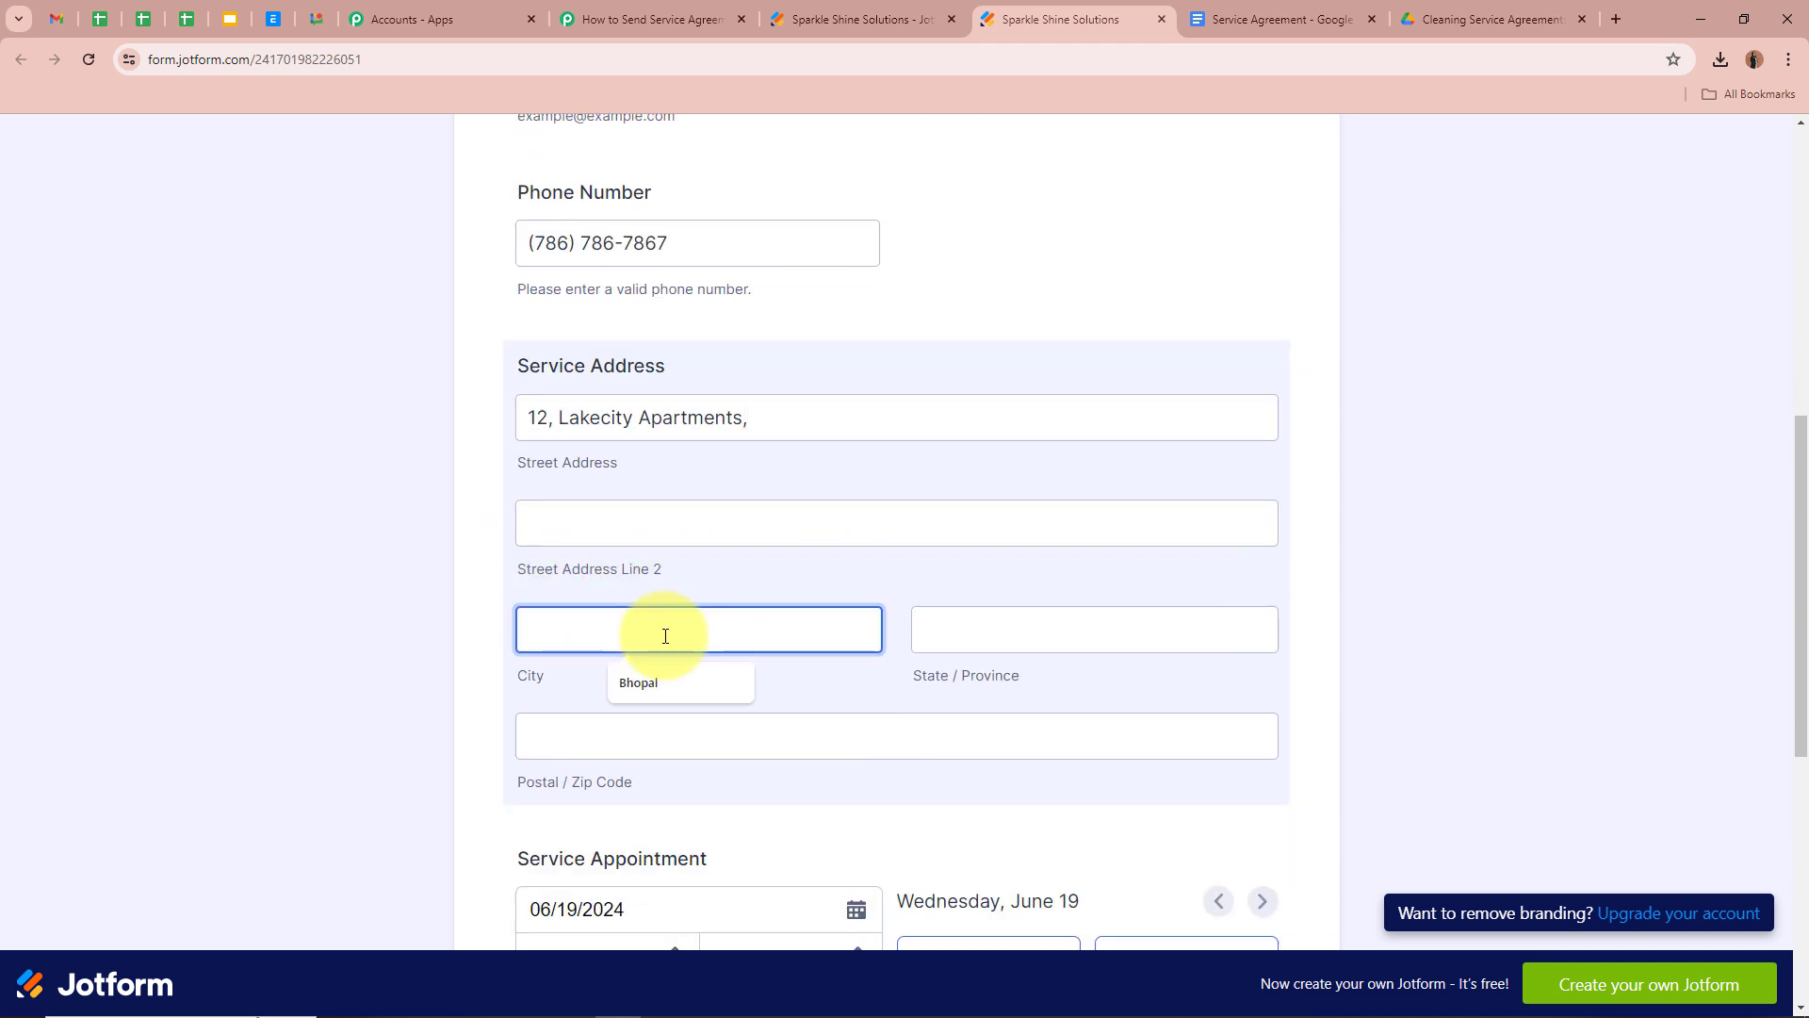
pyautogui.write('In')
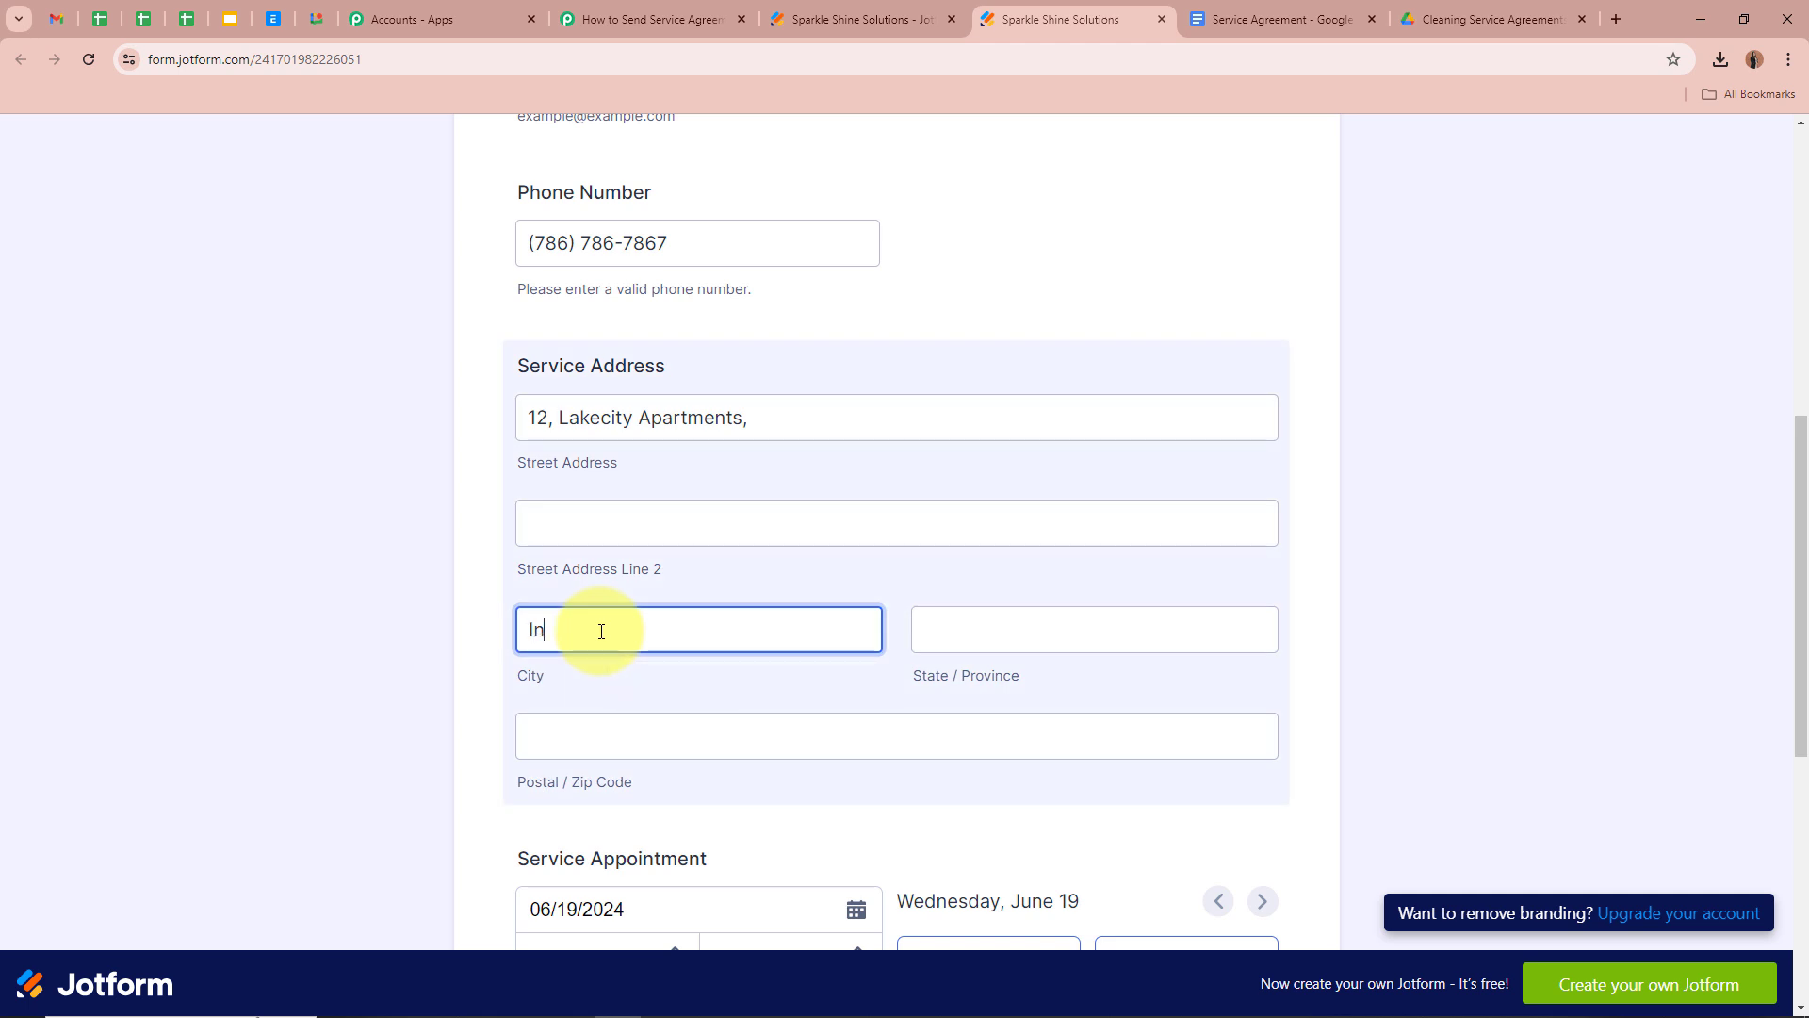
pyautogui.write('dore')
pyautogui.click(1065, 631)
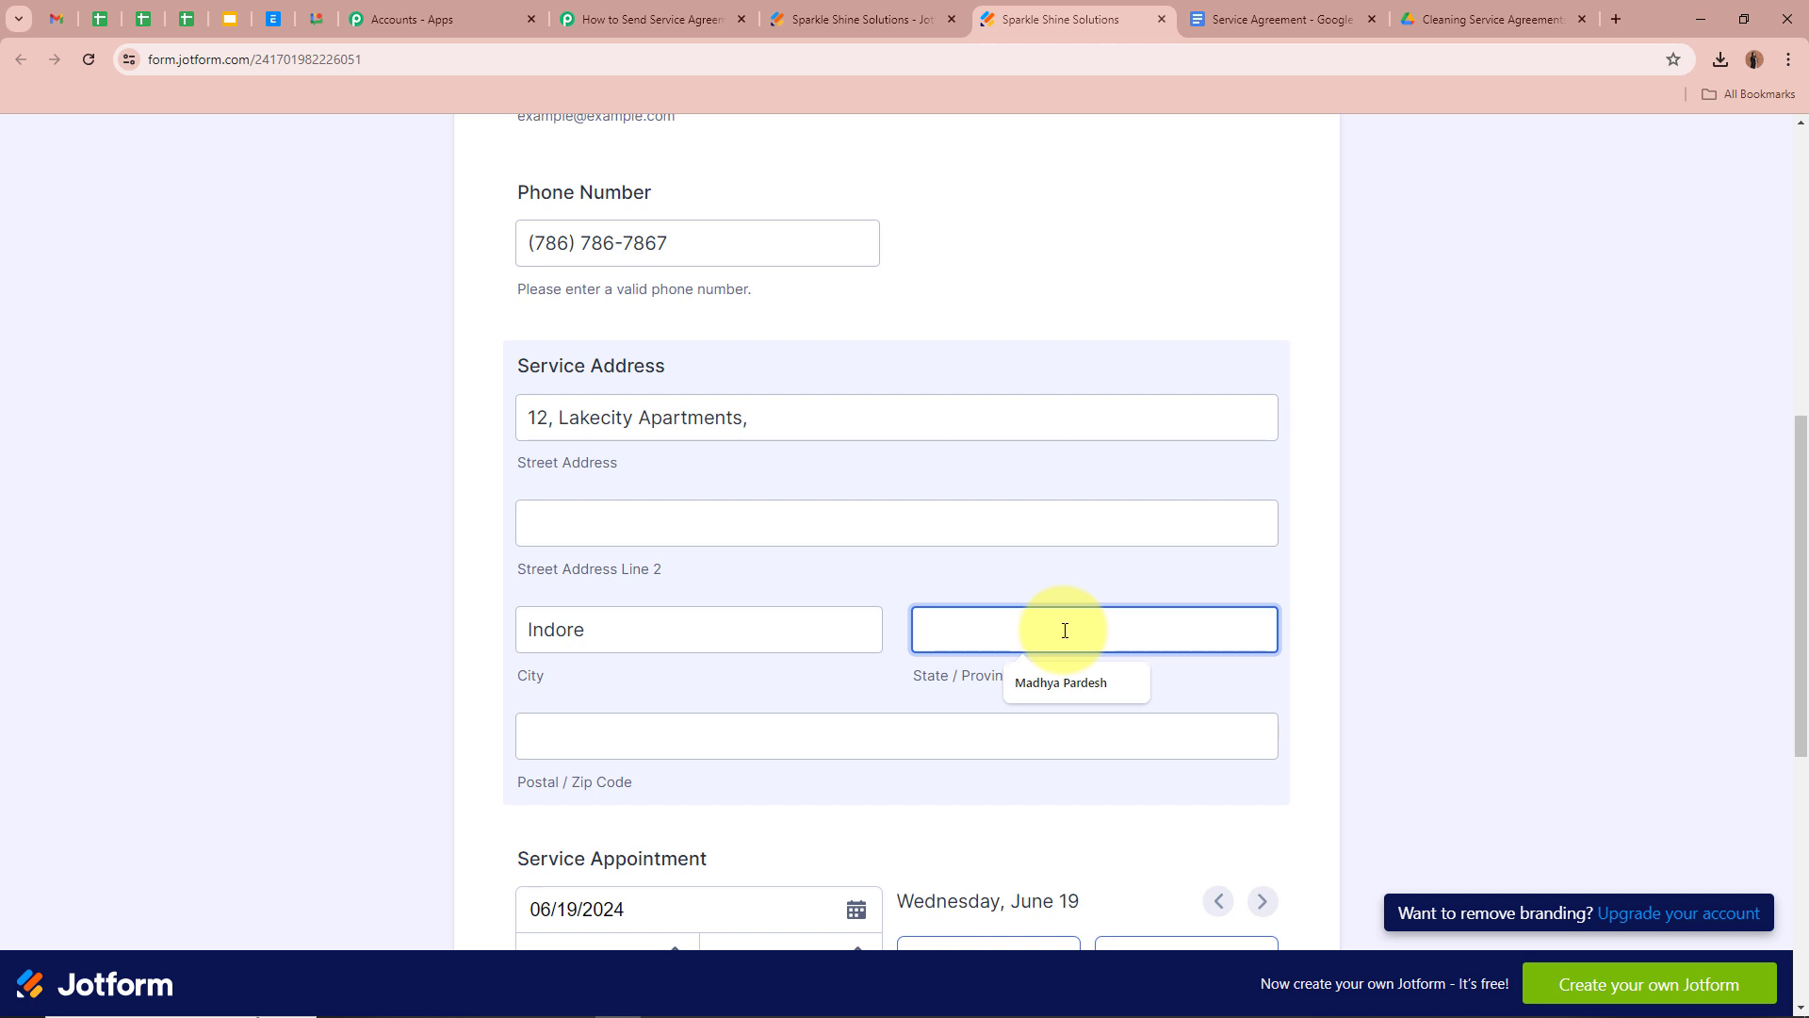
pyautogui.click(1067, 681)
pyautogui.scroll(-2, 917, 598)
pyautogui.click(618, 556)
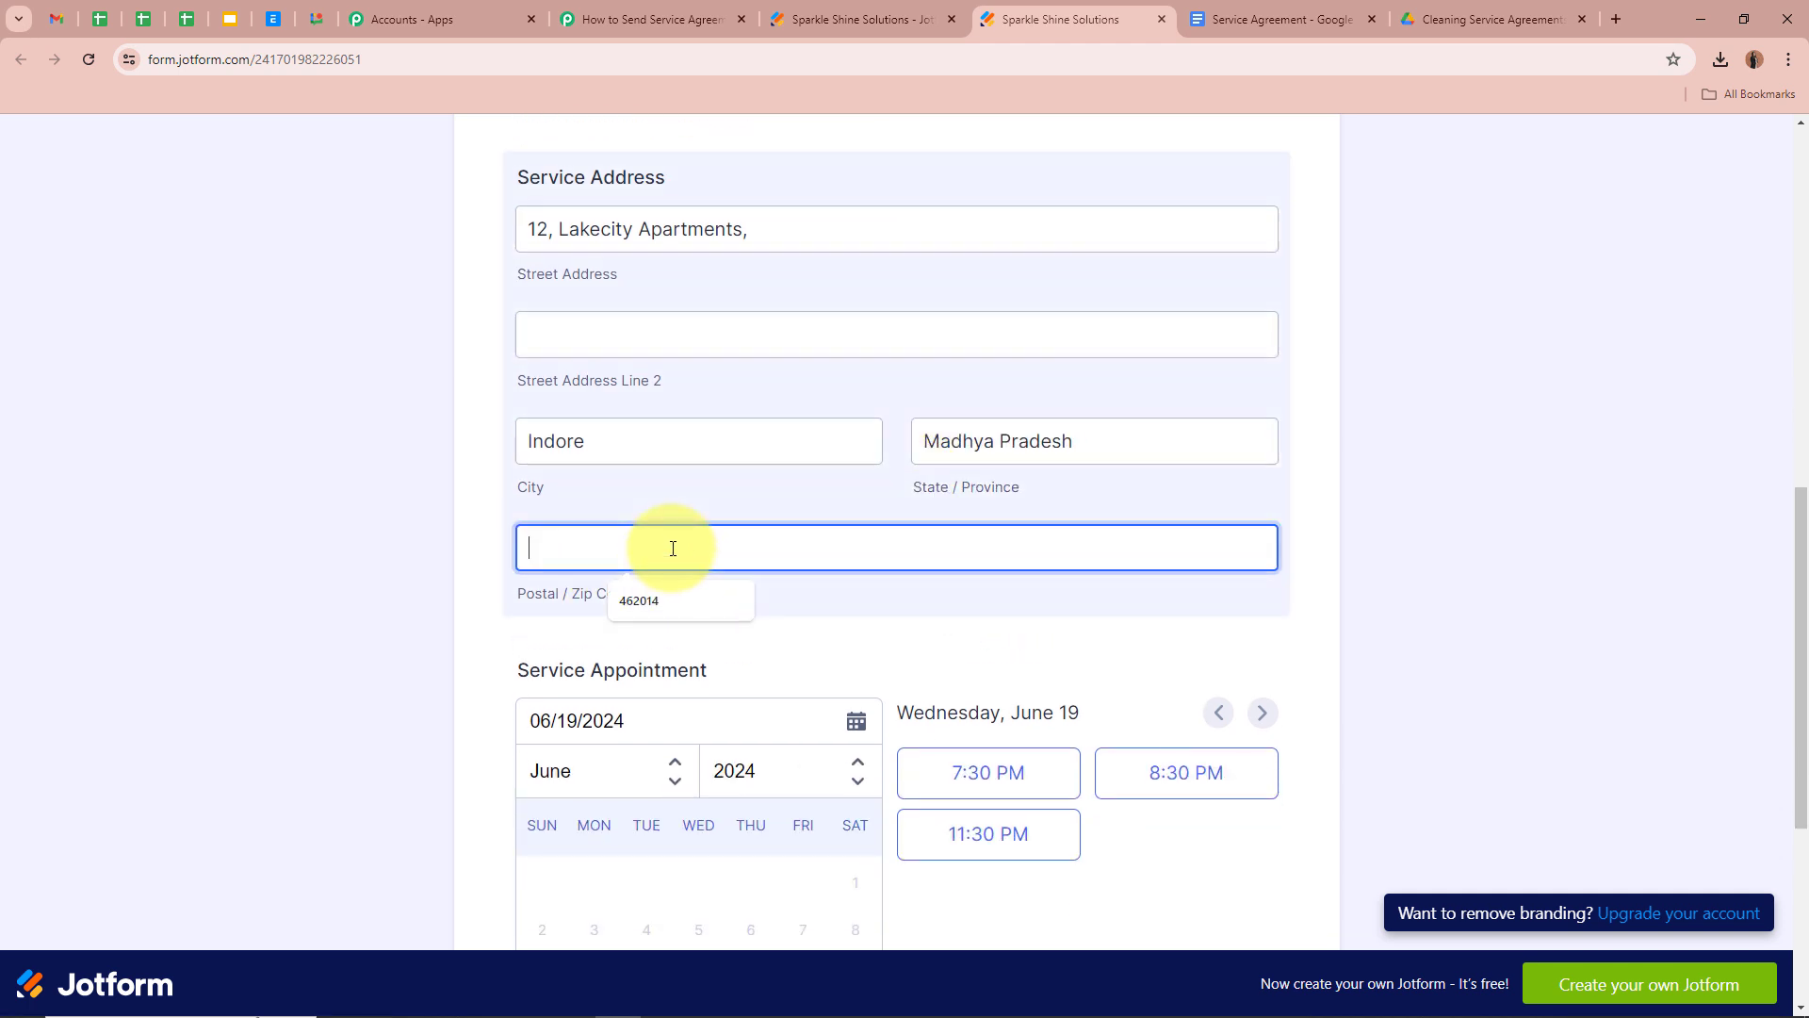
pyautogui.write('456')
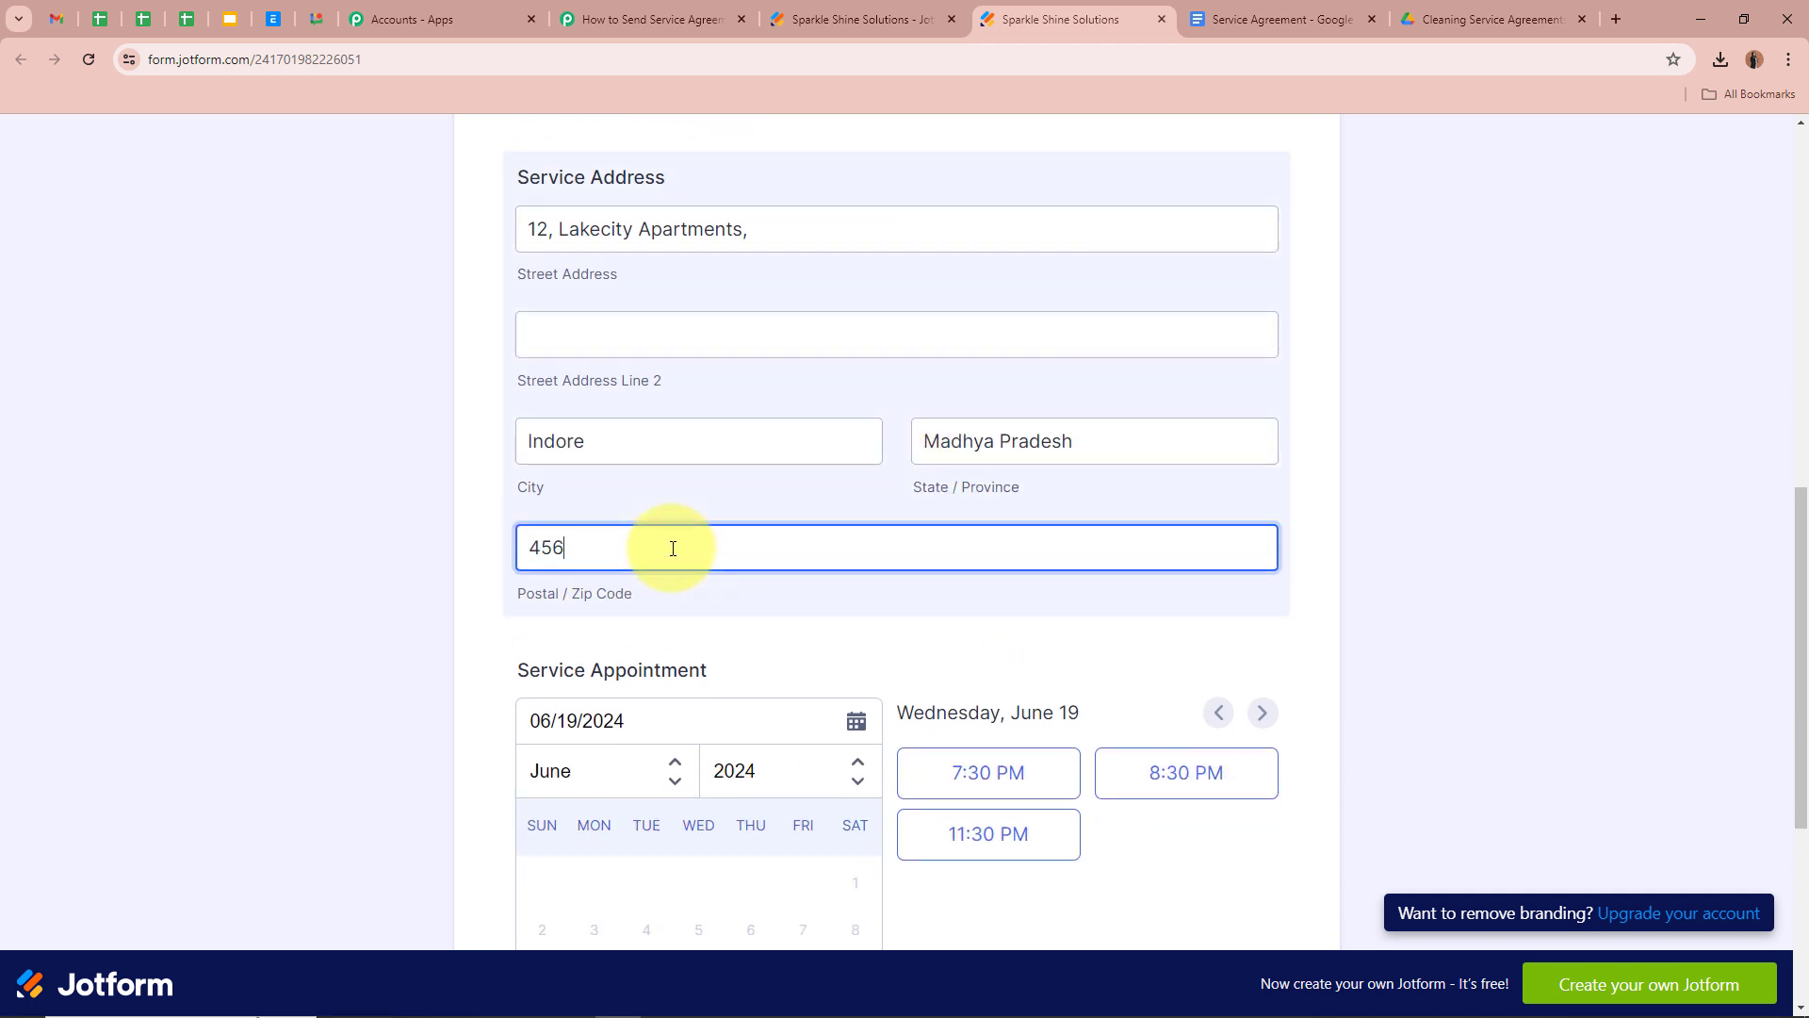
pyautogui.write('103')
# Book a 1:30 AM appointment on June 29, 2024 and submit the form
pyautogui.scroll(-5, 303, 514)
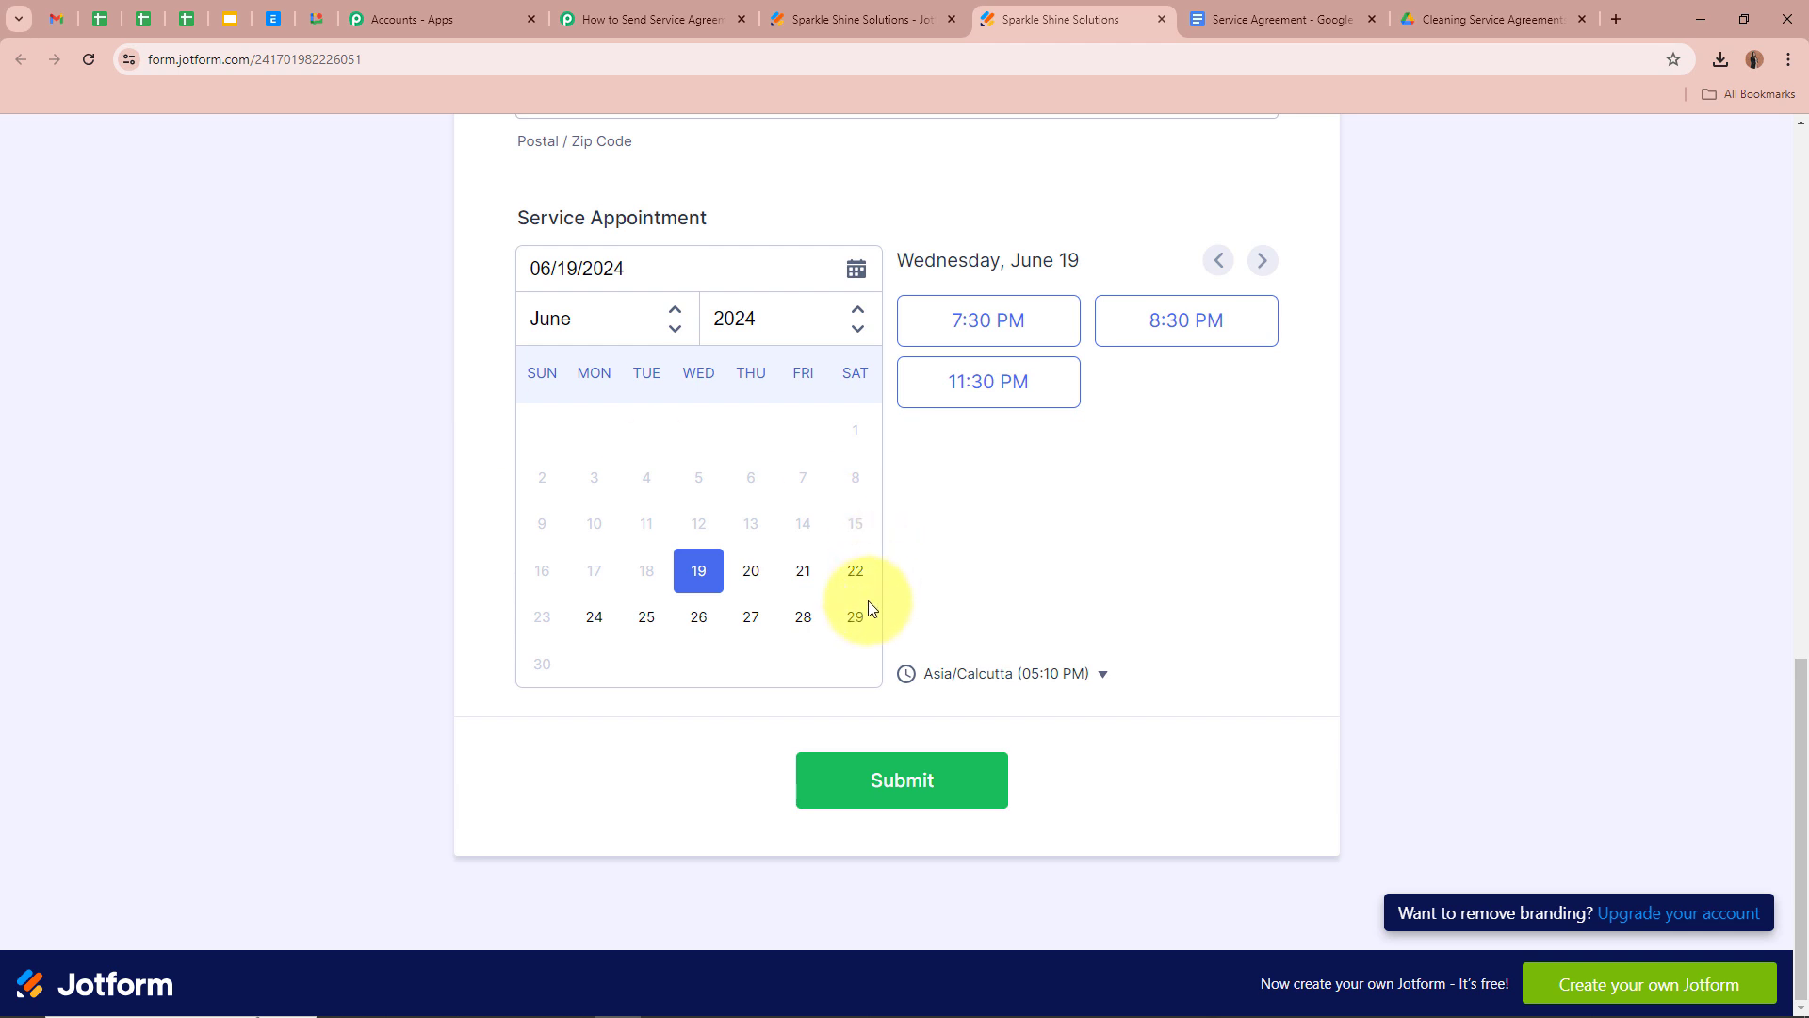
pyautogui.click(858, 624)
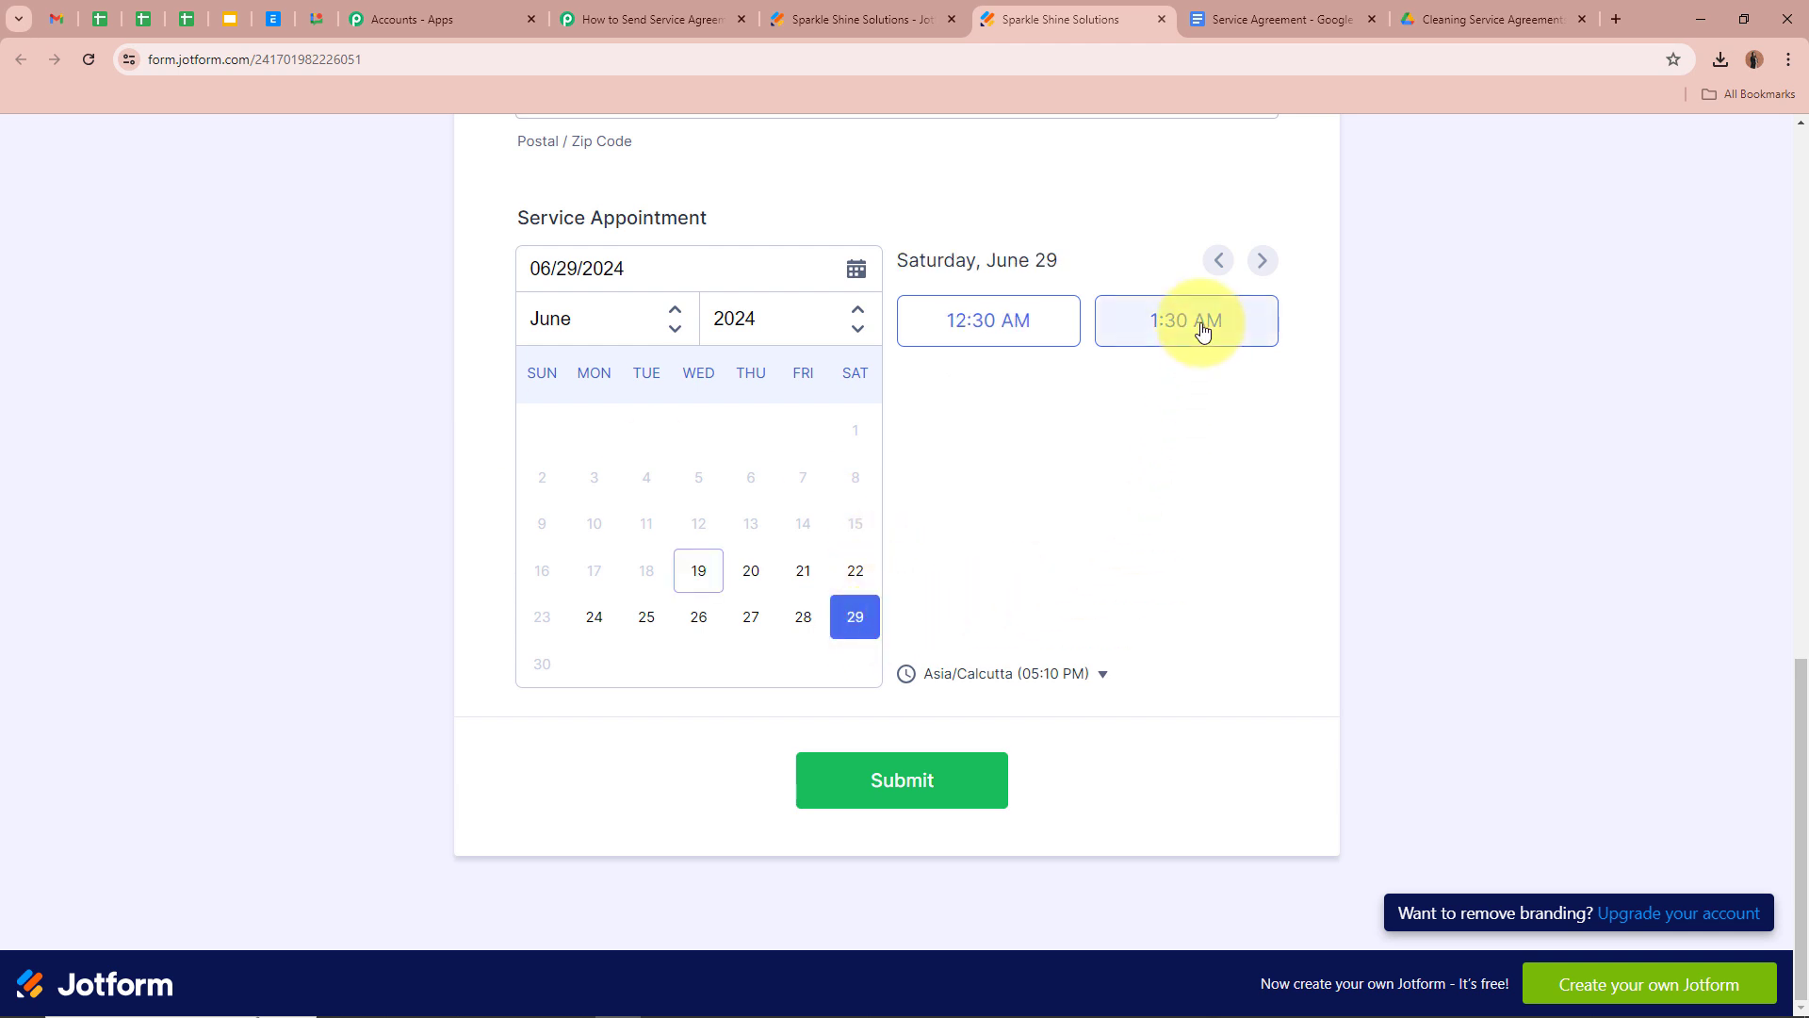
pyautogui.click(1259, 330)
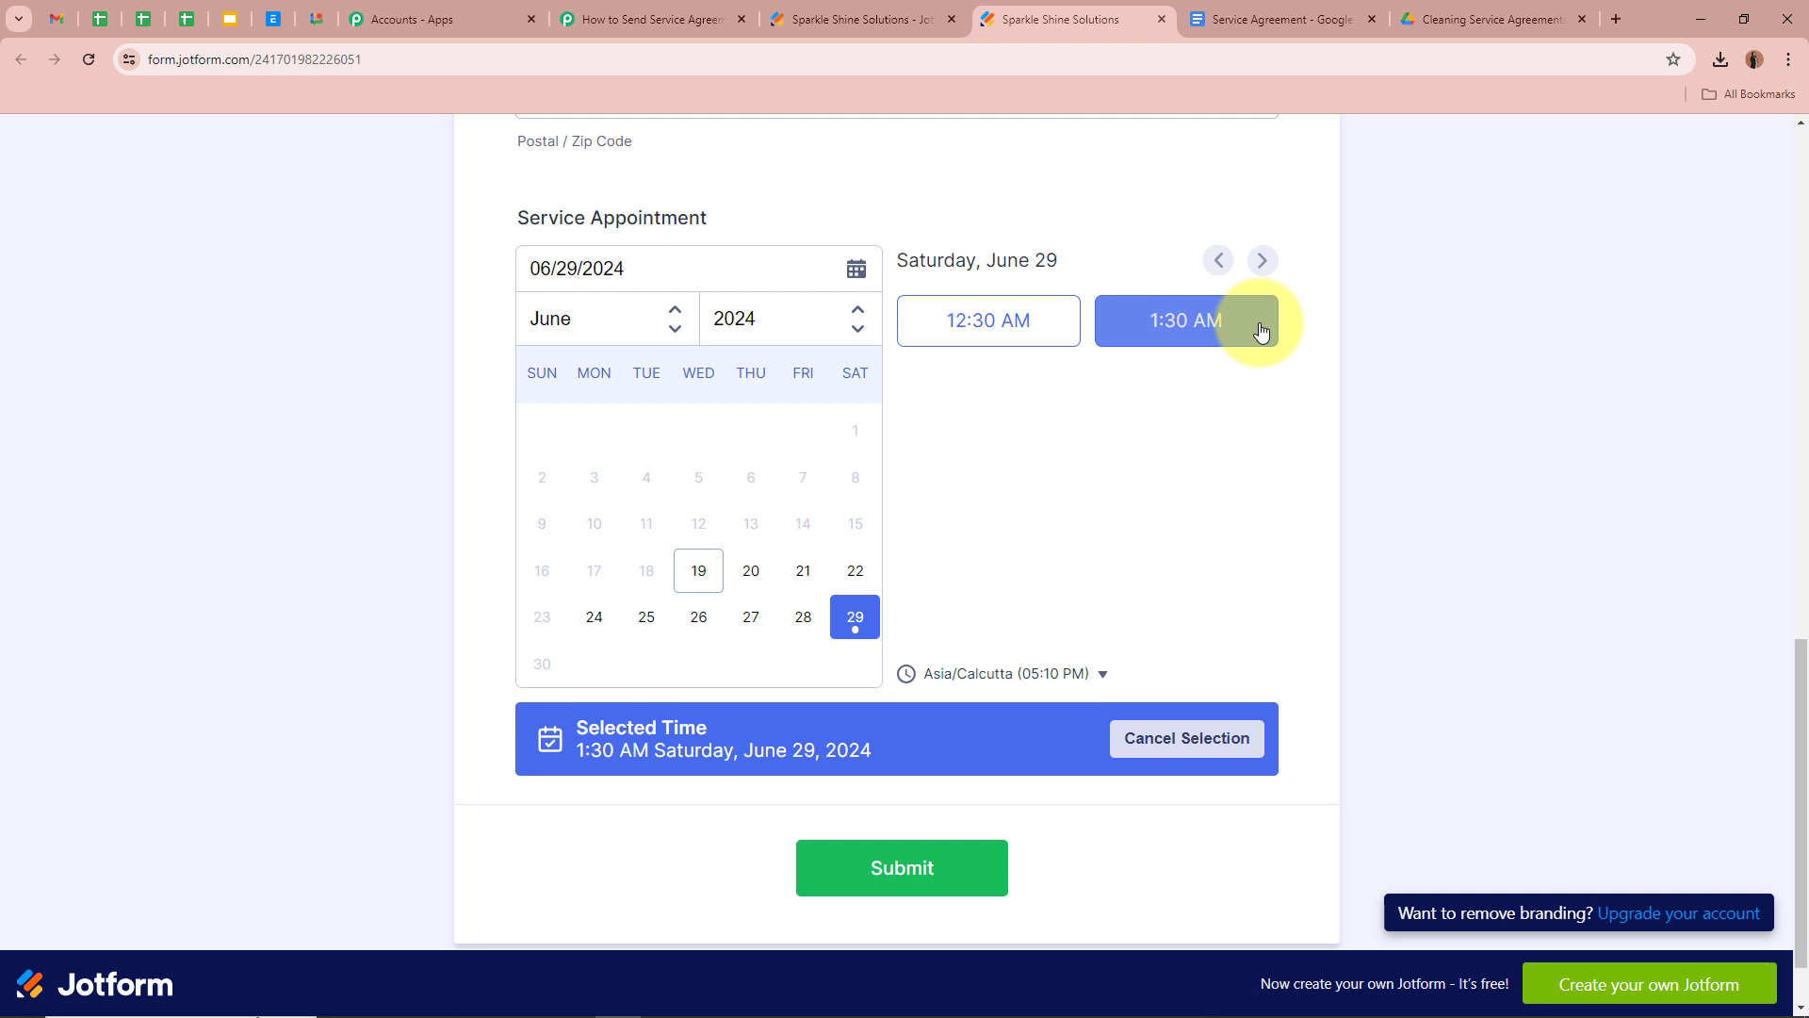
pyautogui.click(963, 872)
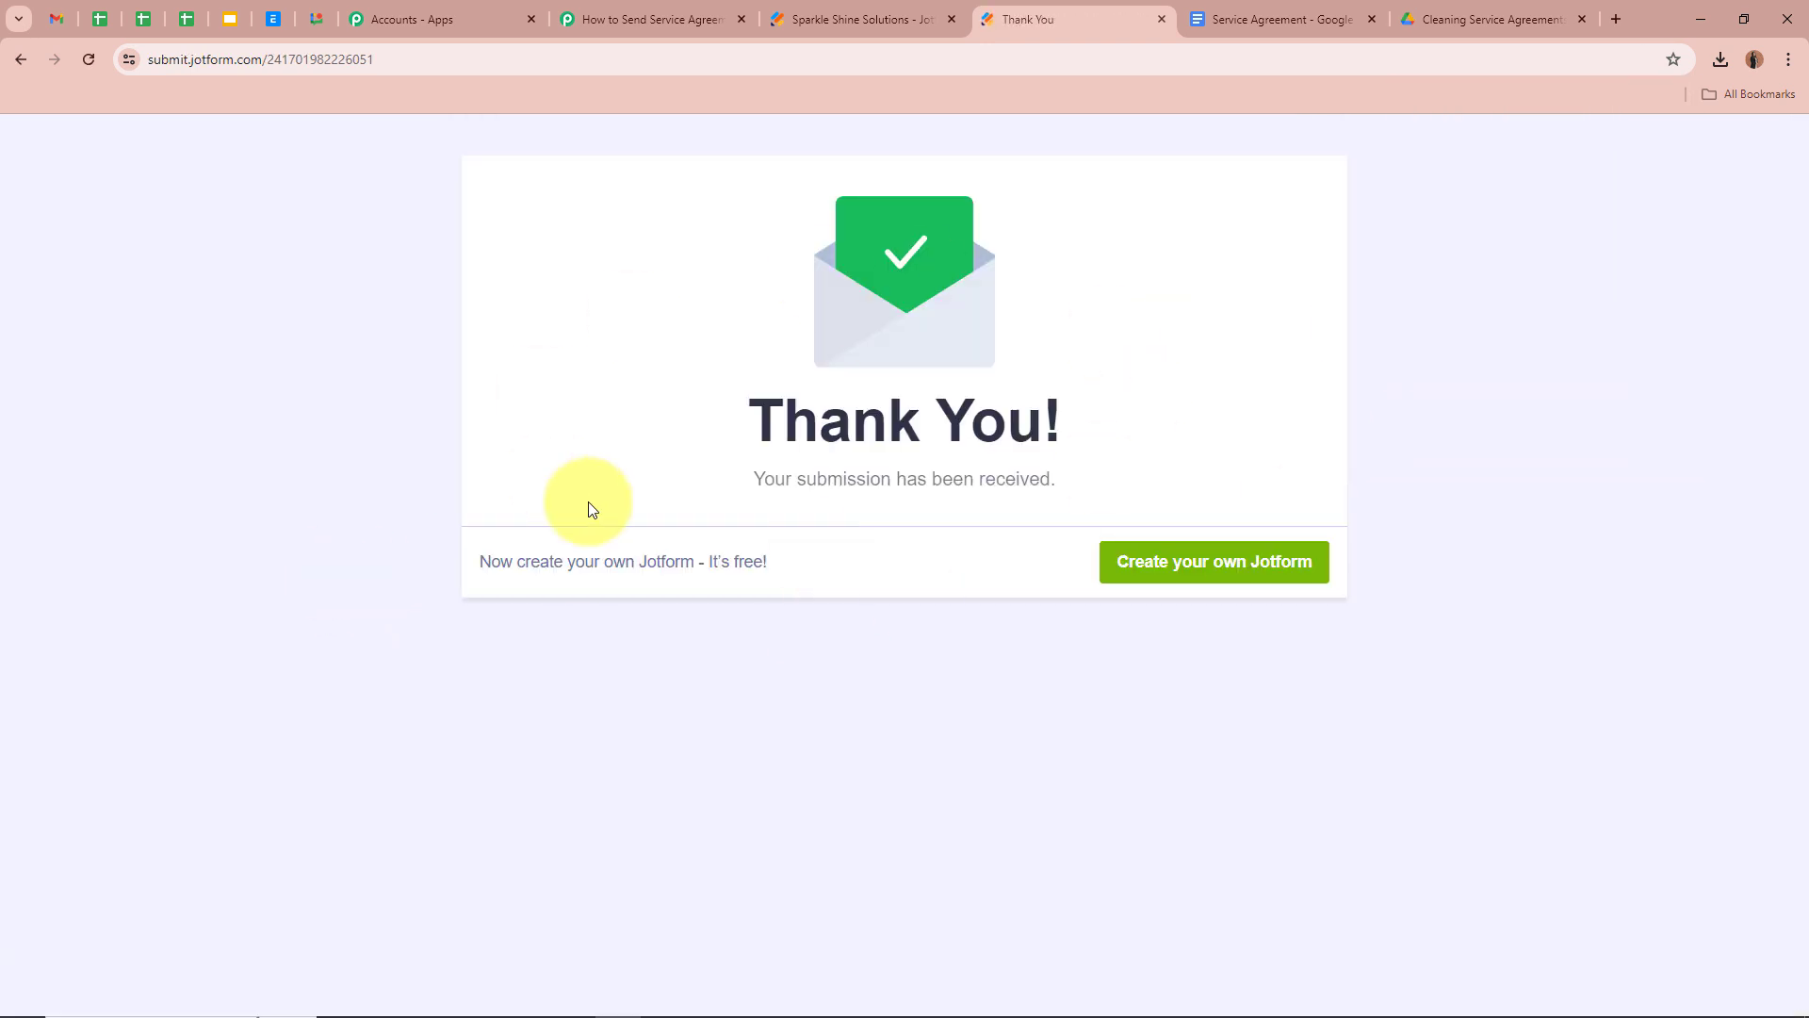
pyautogui.moveTo(689, 475); pyautogui.dragTo(1150, 480)
pyautogui.click(1430, 420)
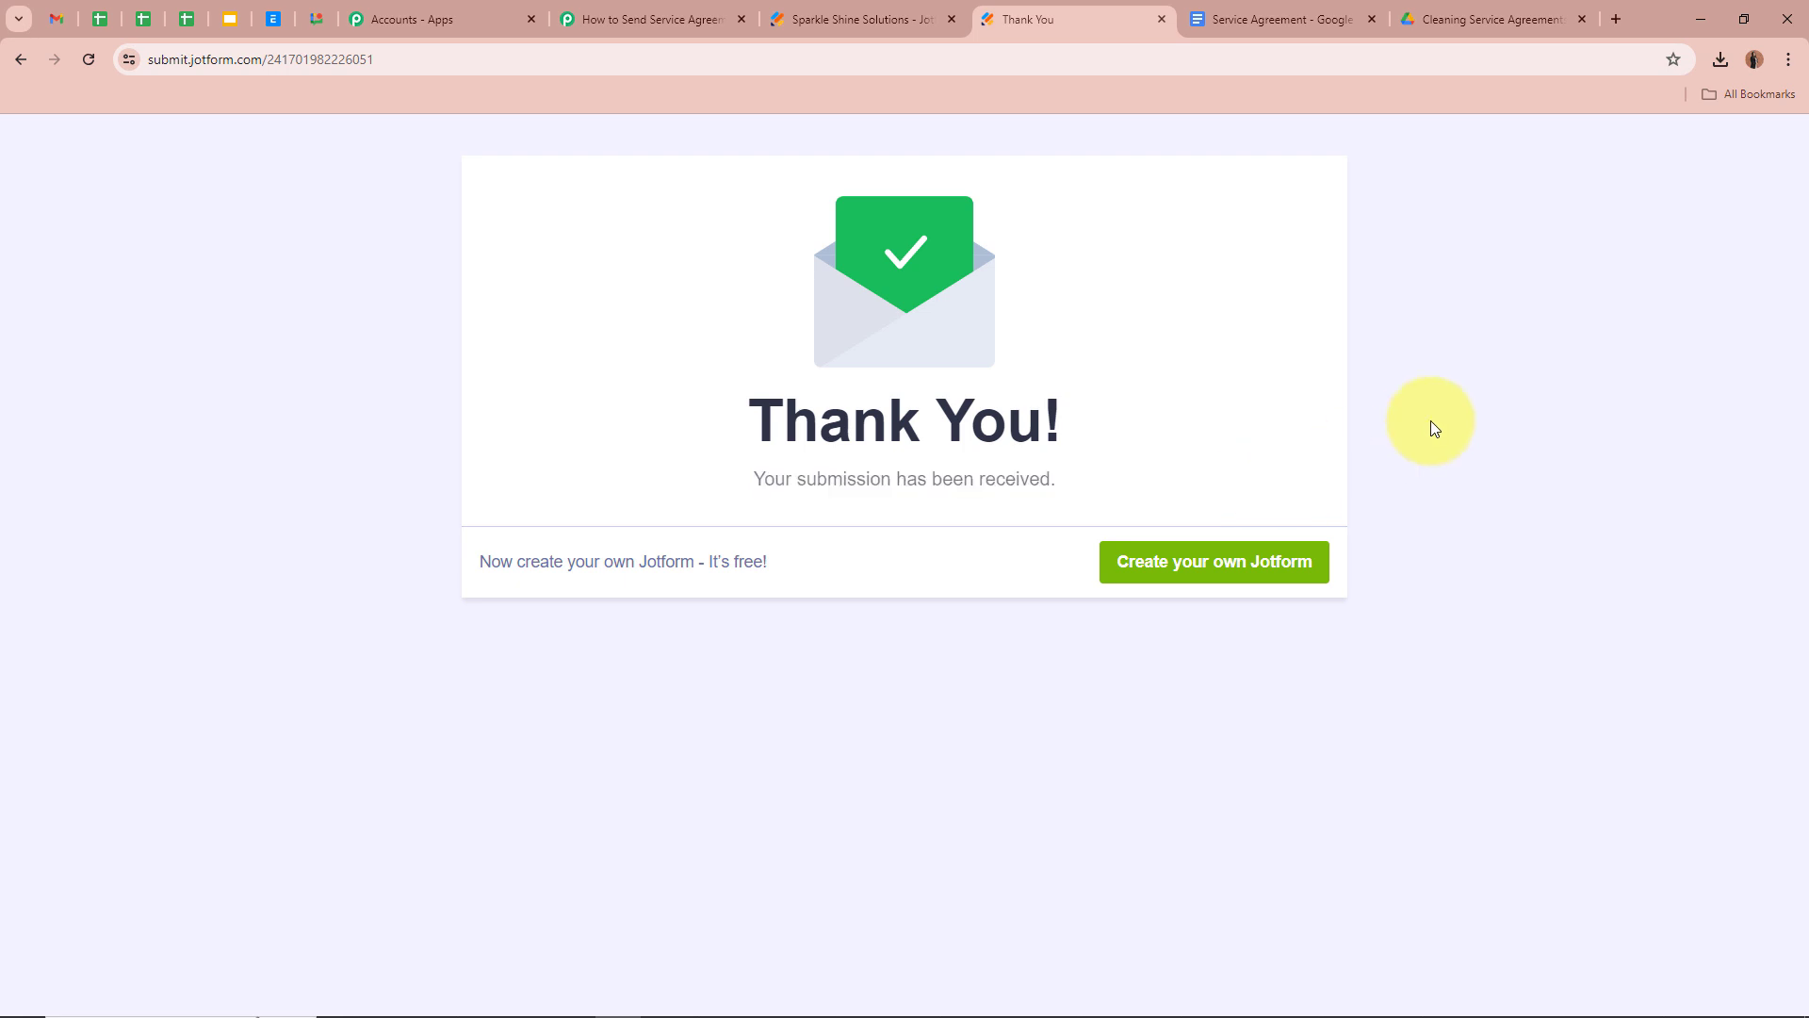
pyautogui.click(589, 17)
# Review the test submission's Response Received data, then collapse the Jotform trigger
pyautogui.scroll(-7, 373, 499)
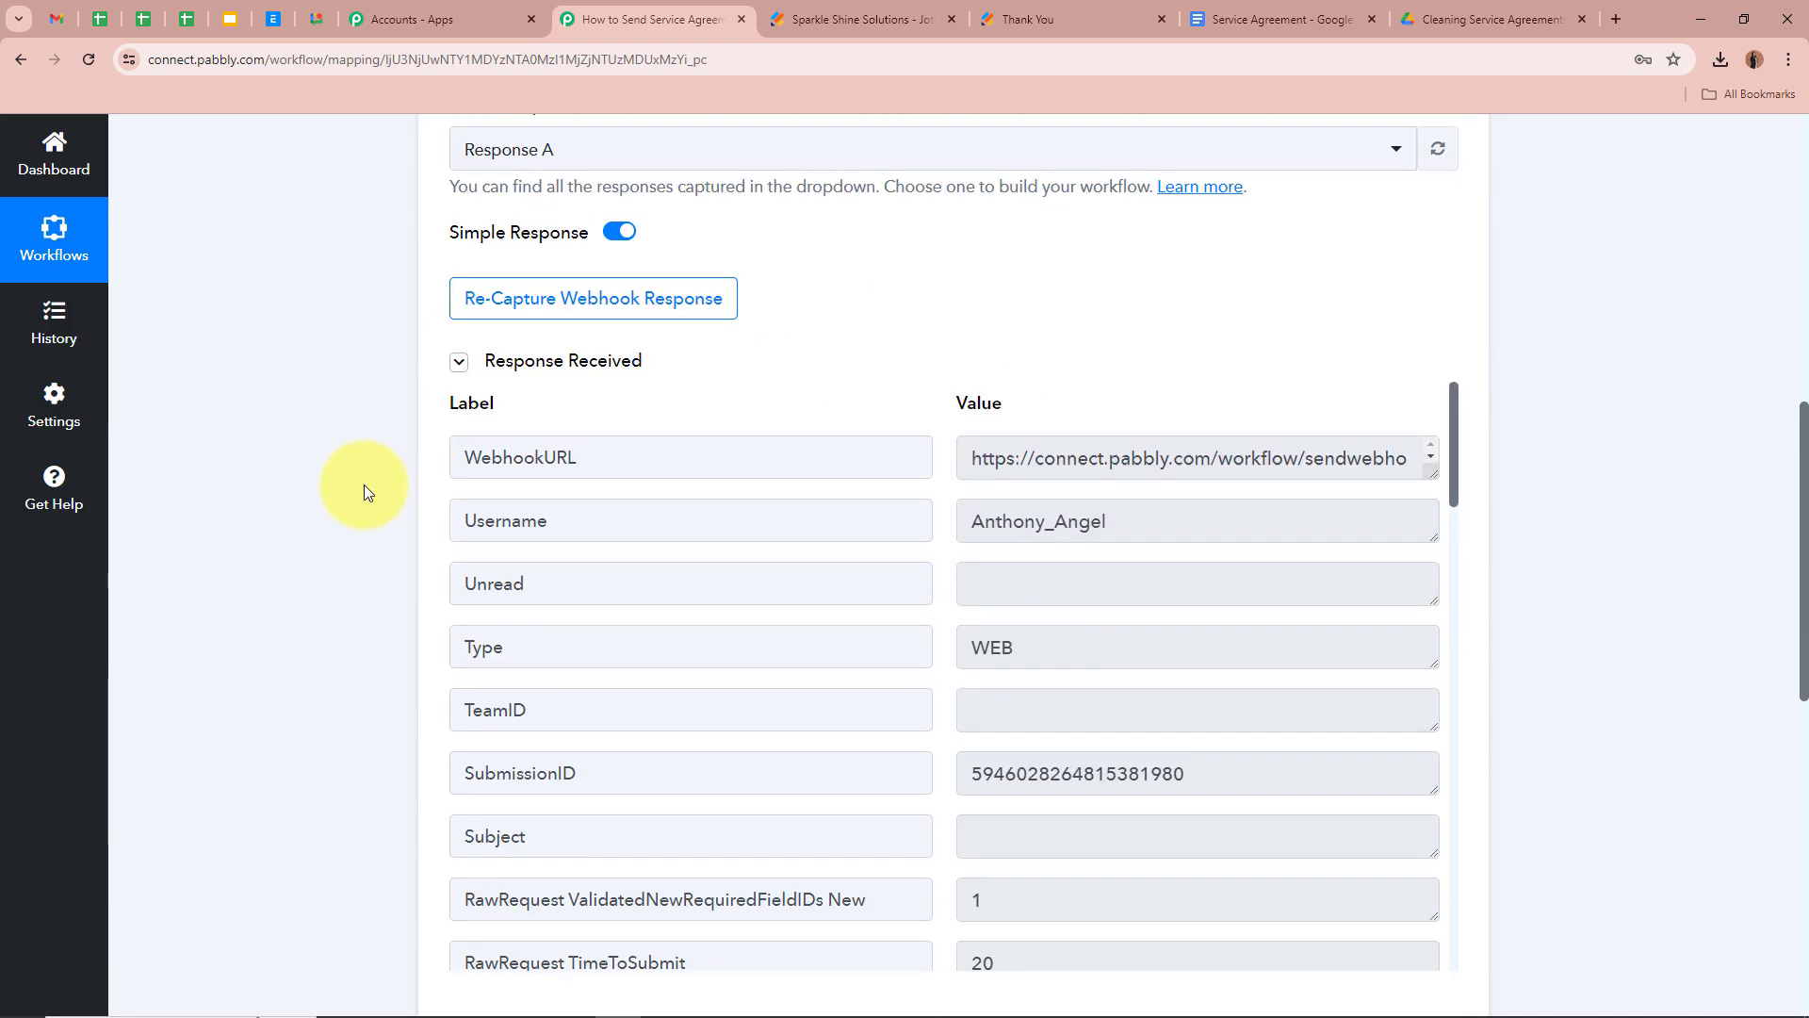
pyautogui.scroll(-2, 203, 410)
pyautogui.scroll(1, 204, 410)
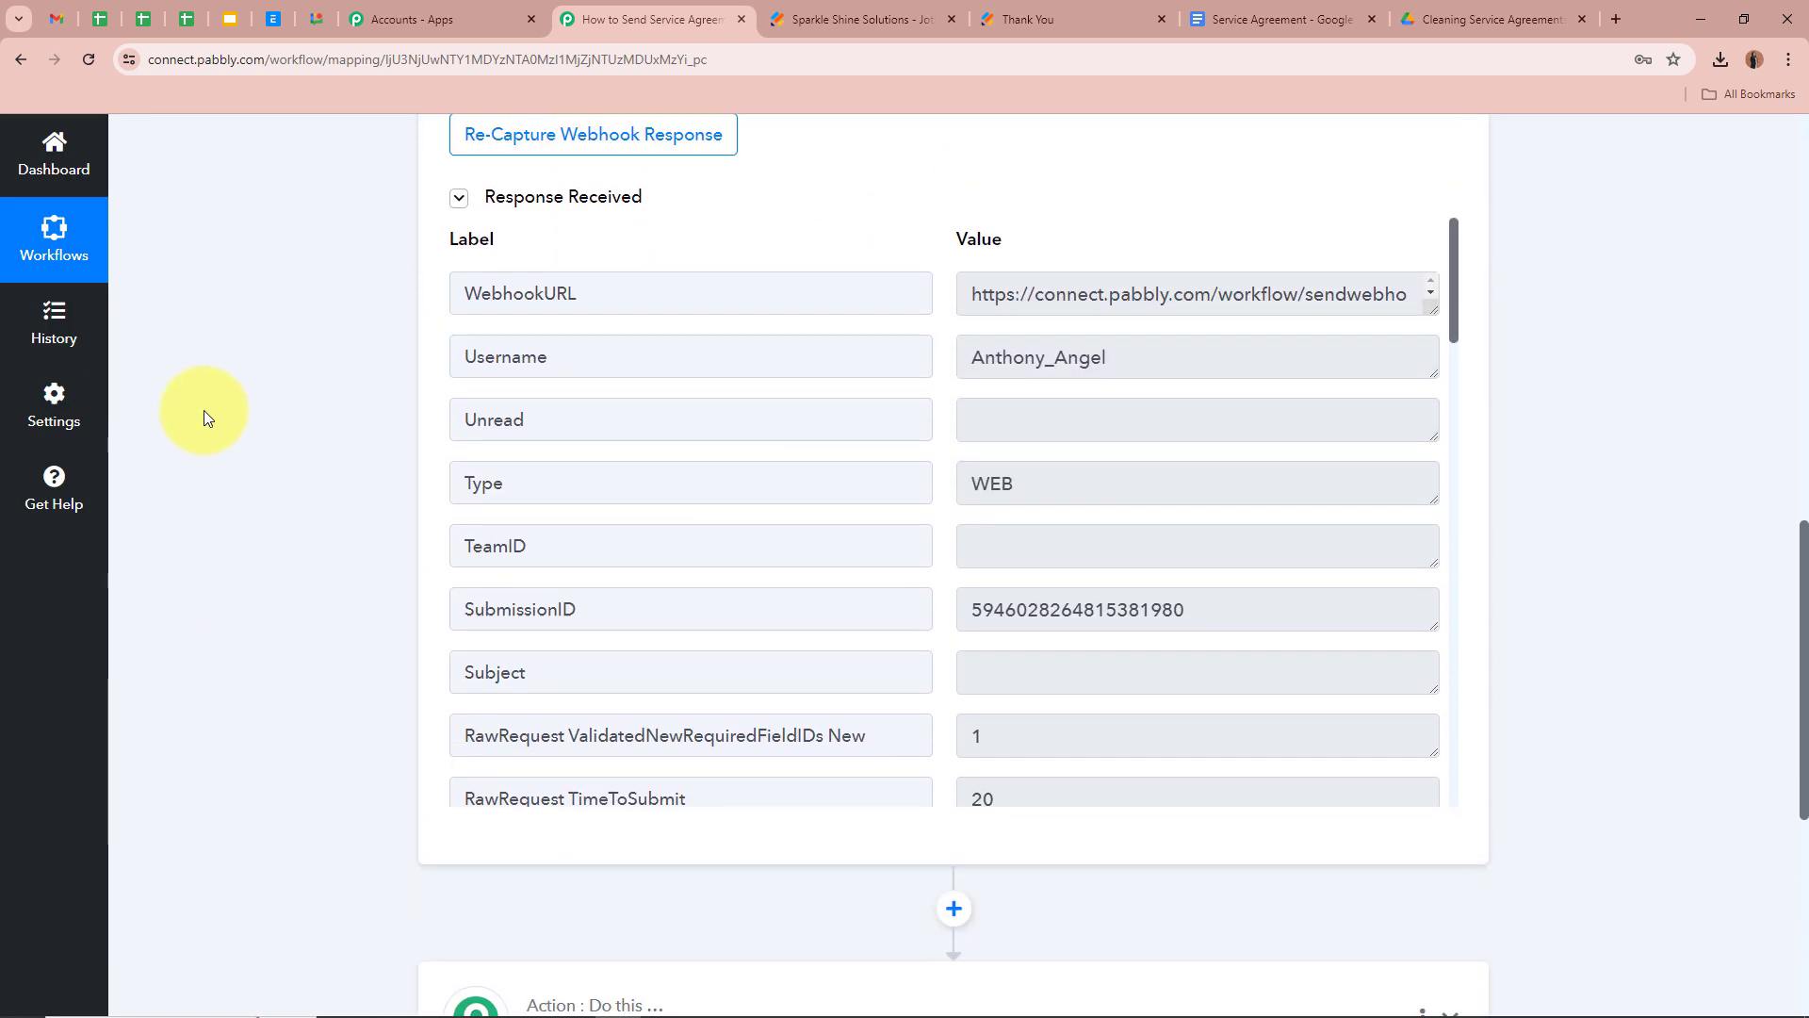
pyautogui.moveTo(1447, 348); pyautogui.dragTo(1458, 394)
pyautogui.scroll(-8, 1459, 400)
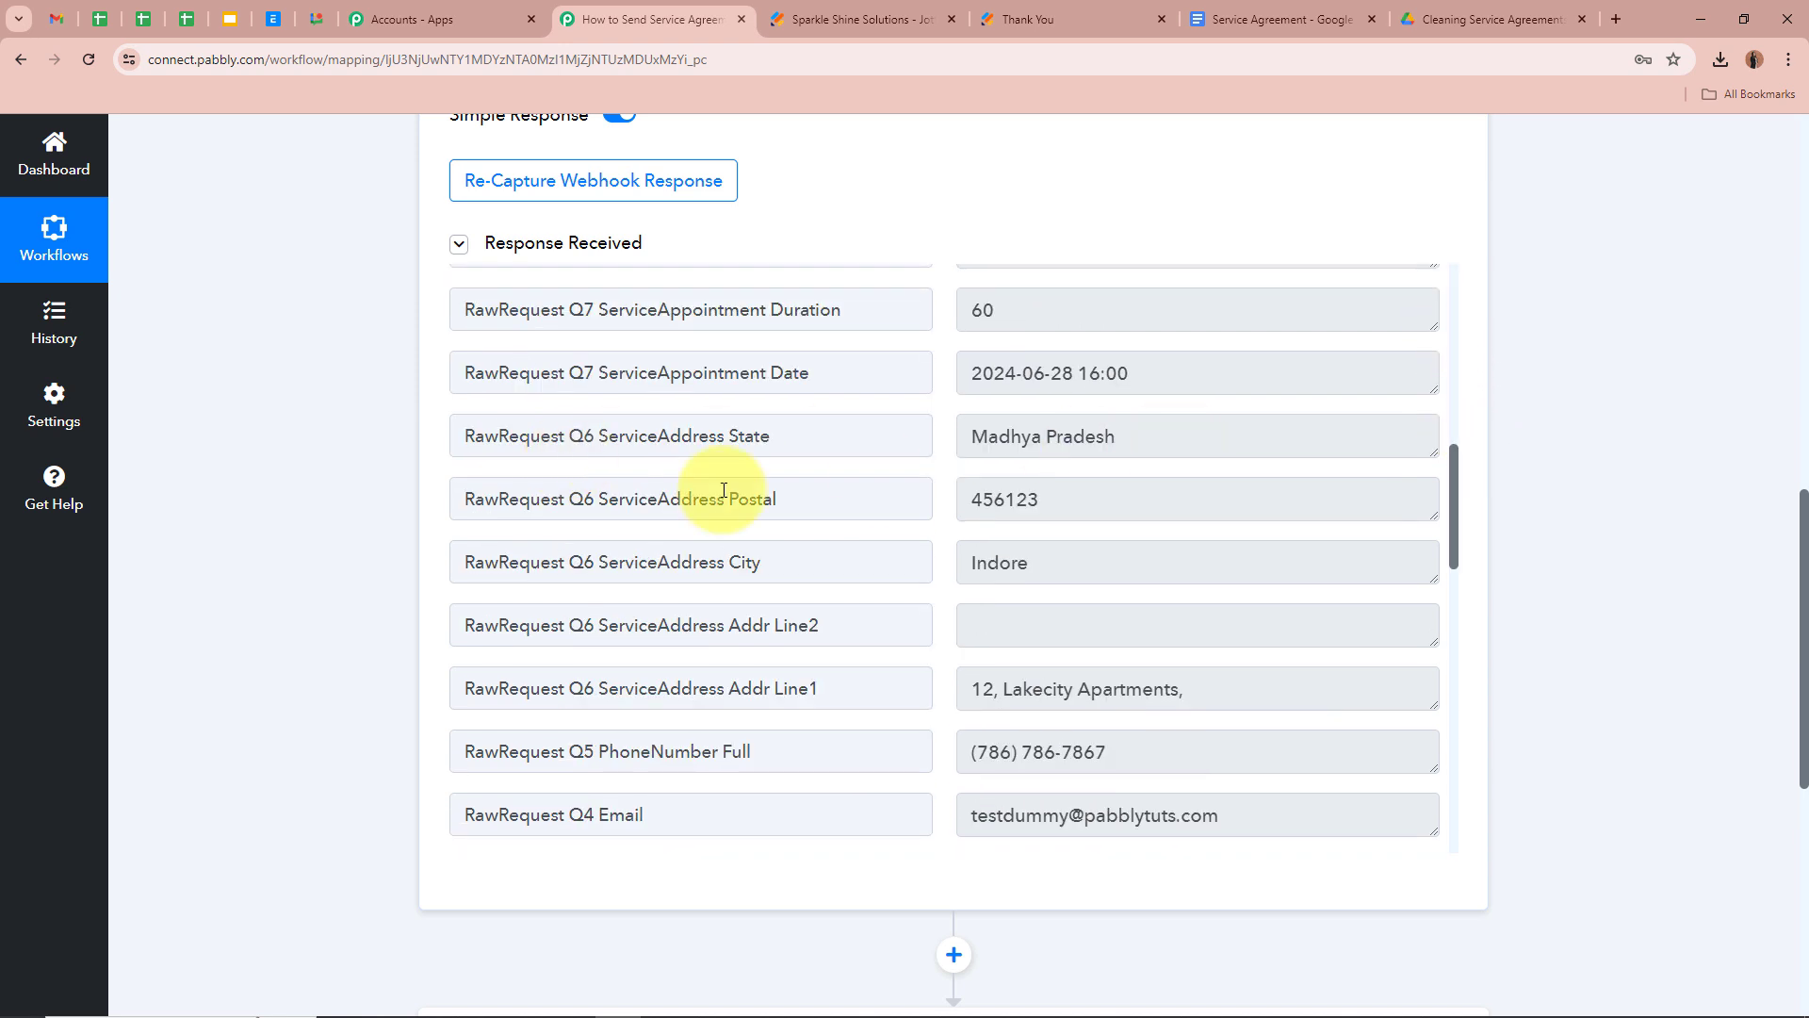
pyautogui.scroll(-2, 726, 419)
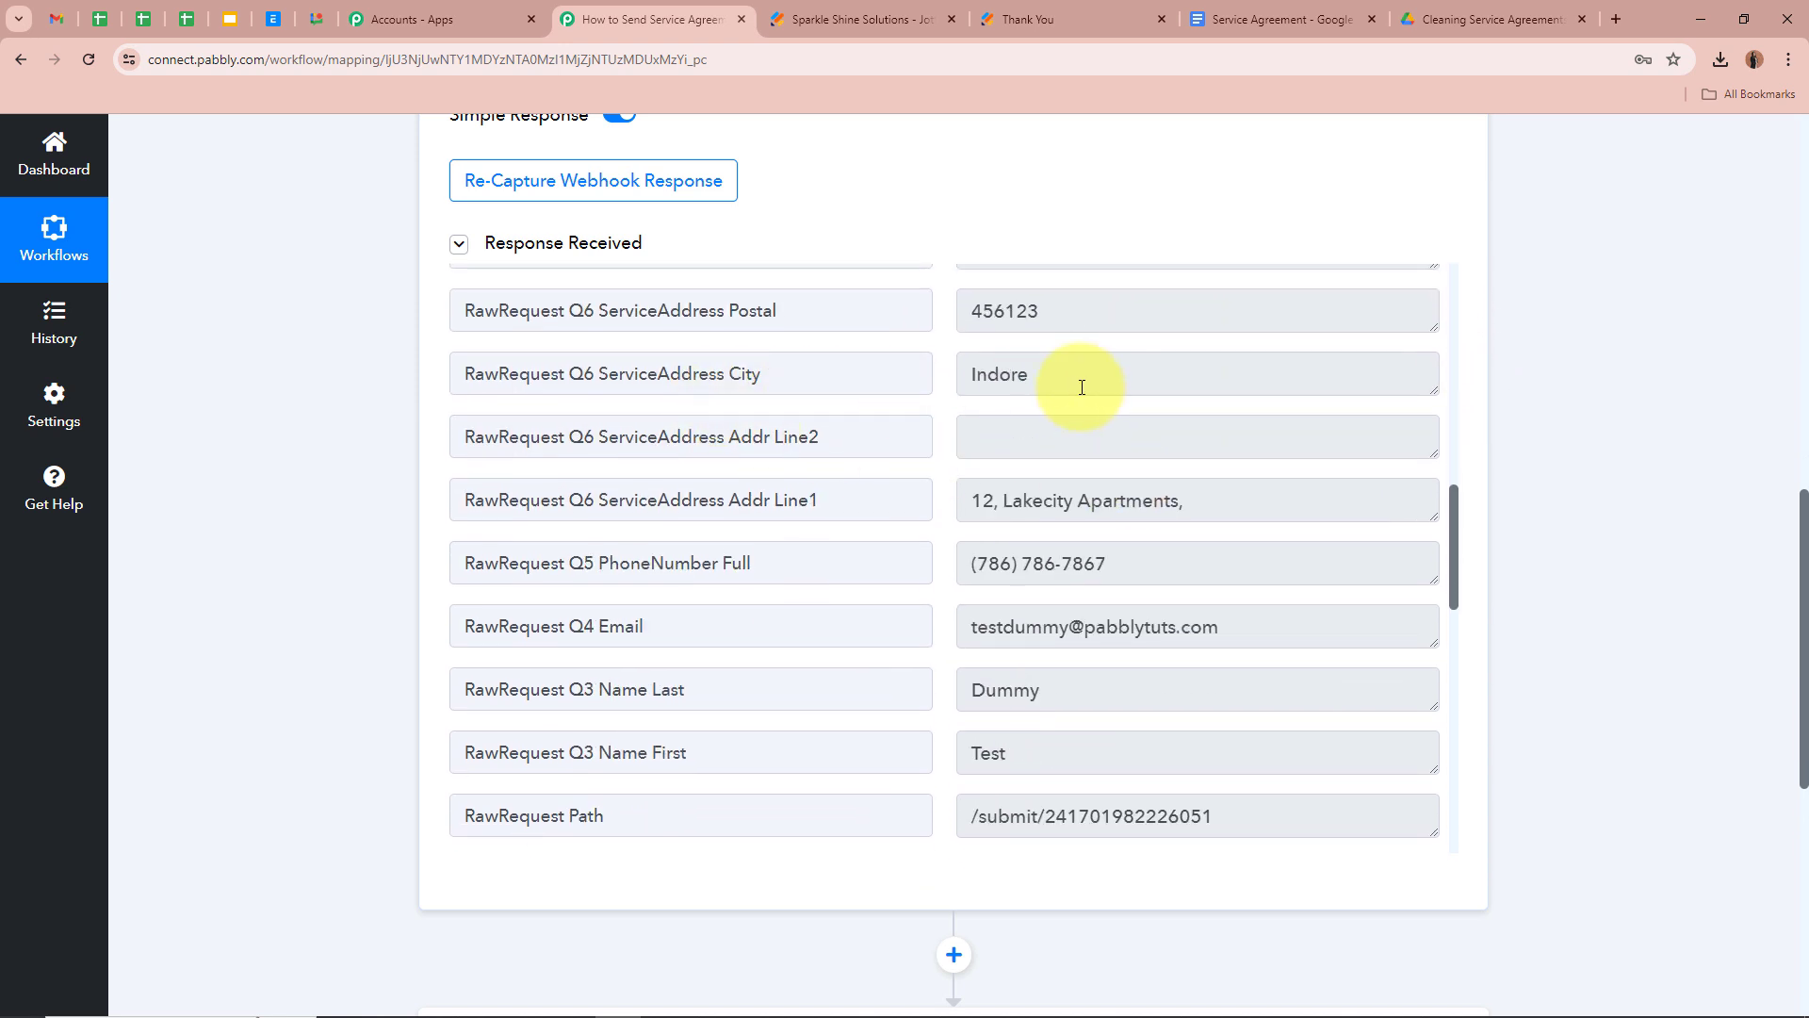
pyautogui.scroll(-1, 1083, 386)
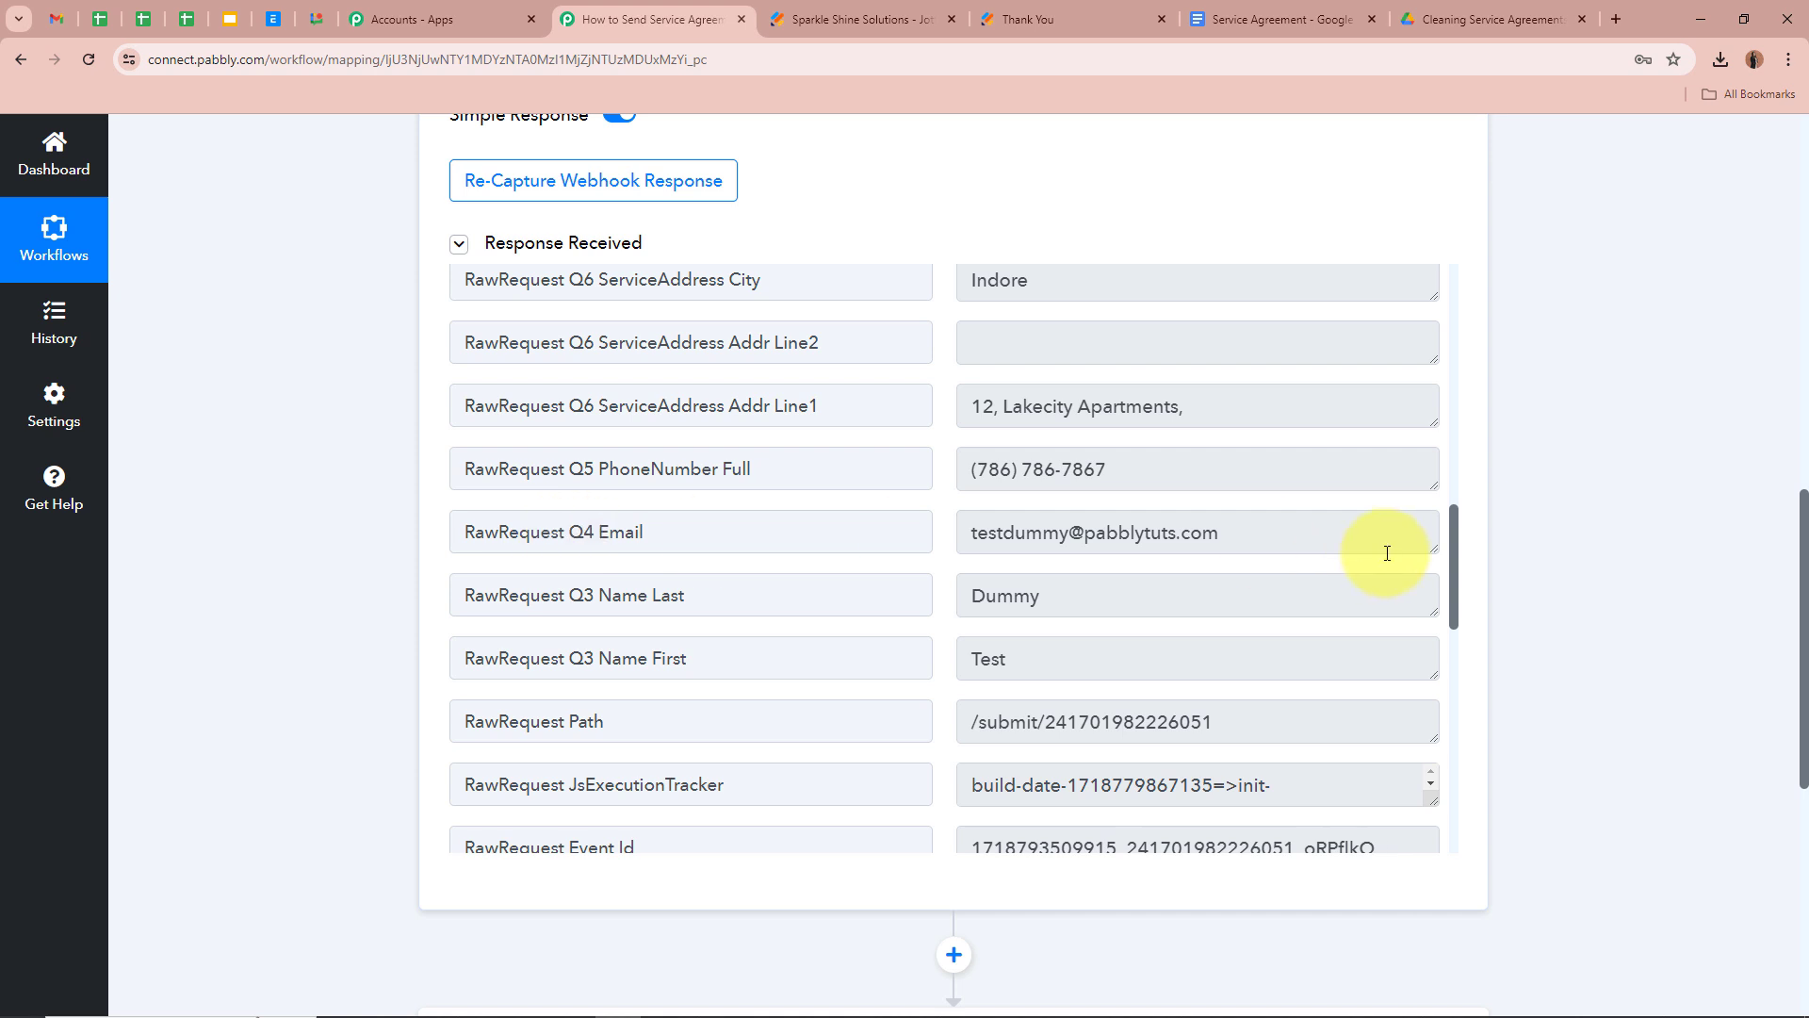
pyautogui.scroll(-1, 1381, 550)
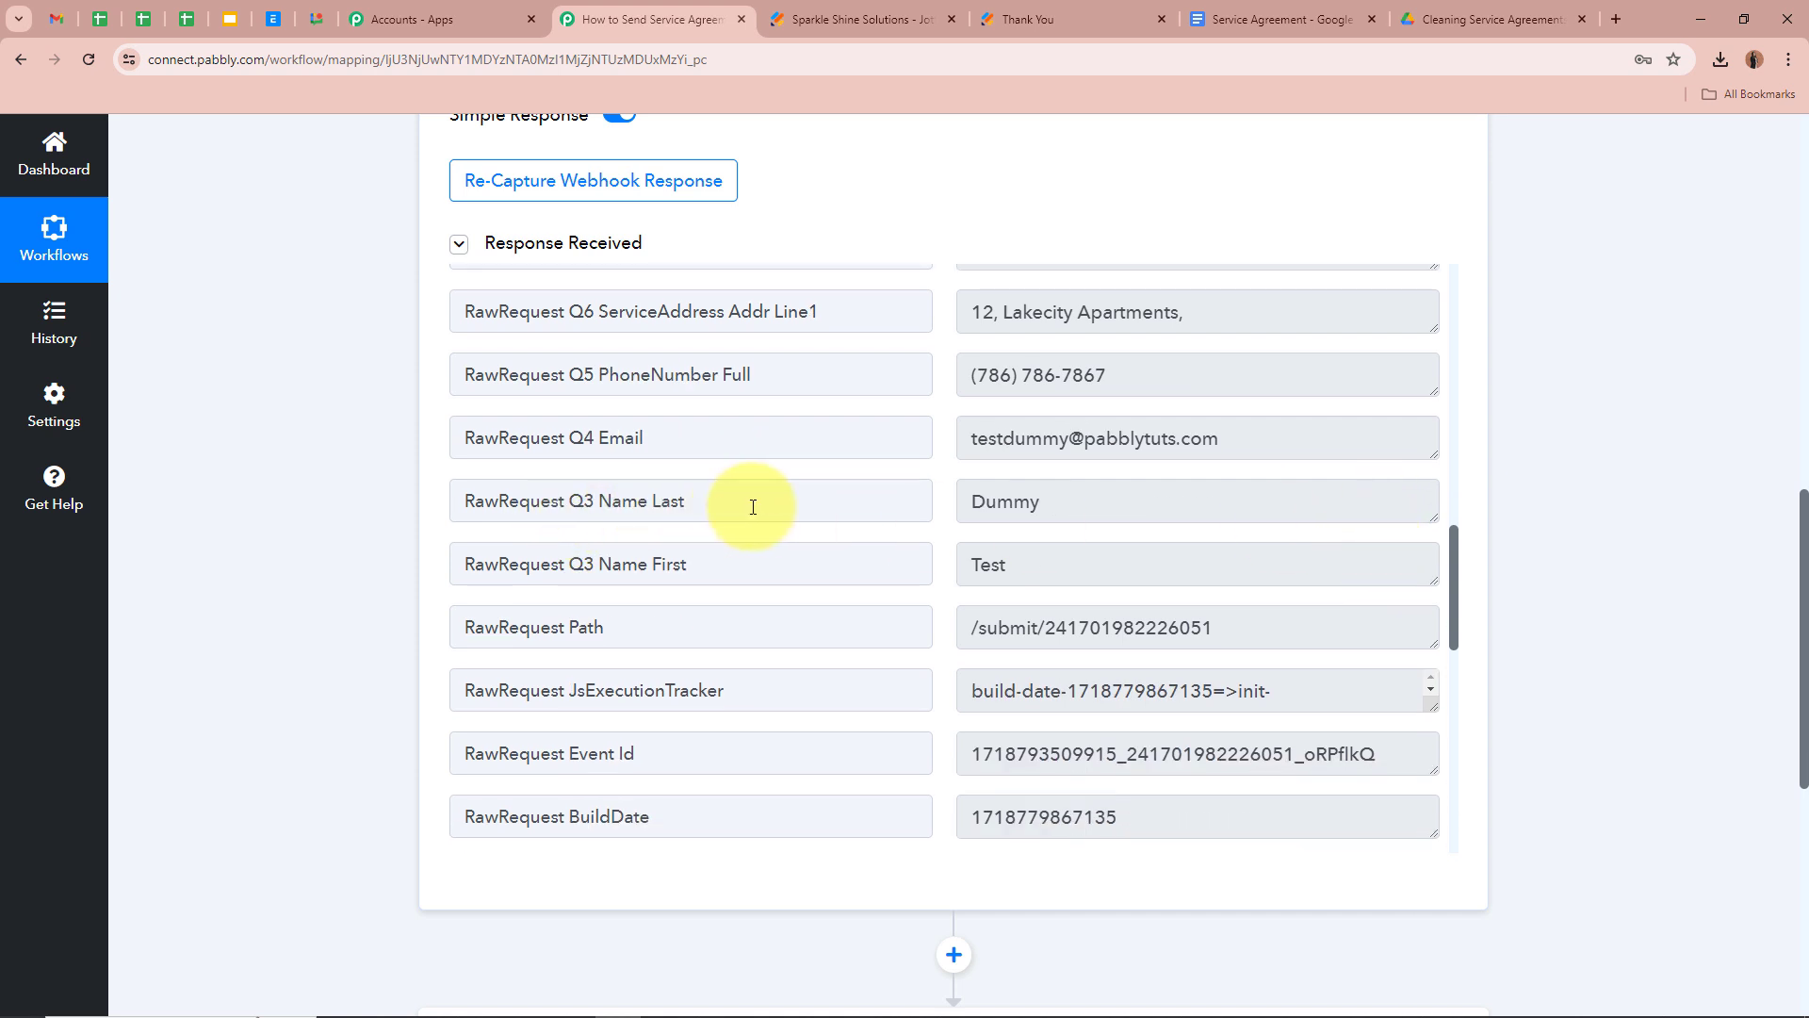
pyautogui.scroll(-1, 942, 546)
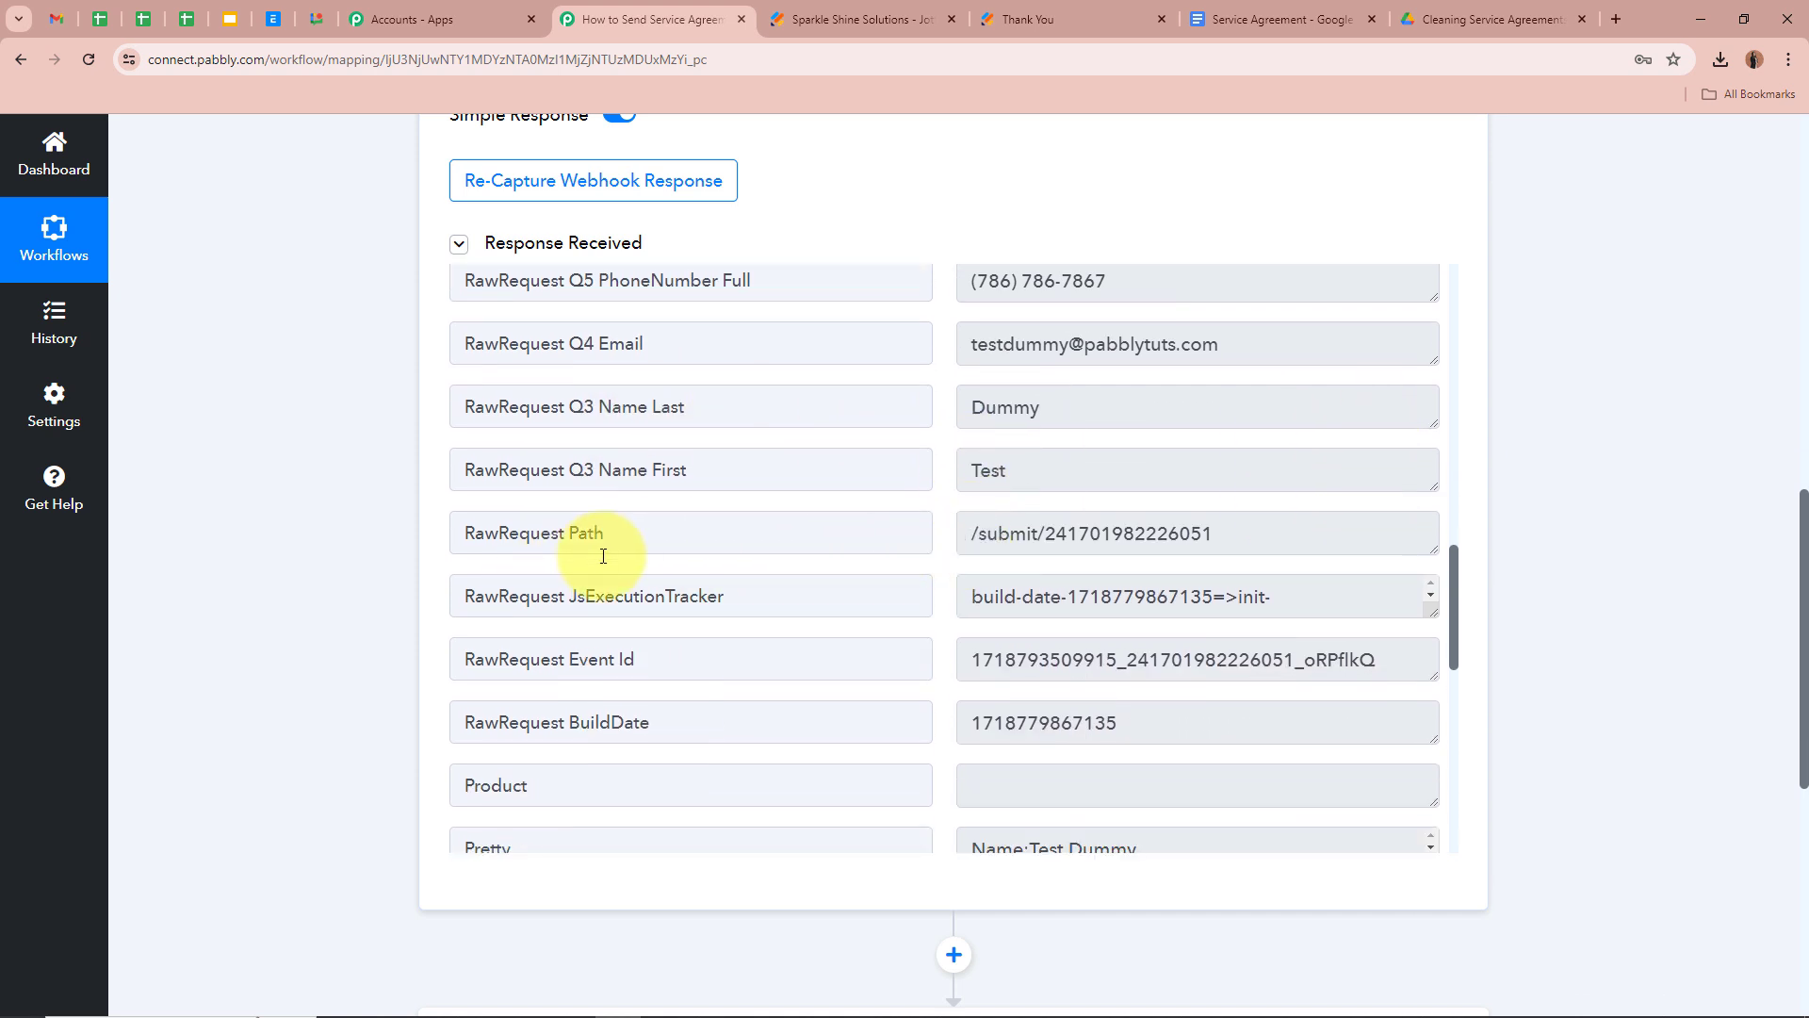
pyautogui.scroll(-2, 1070, 625)
pyautogui.scroll(10, 1615, 565)
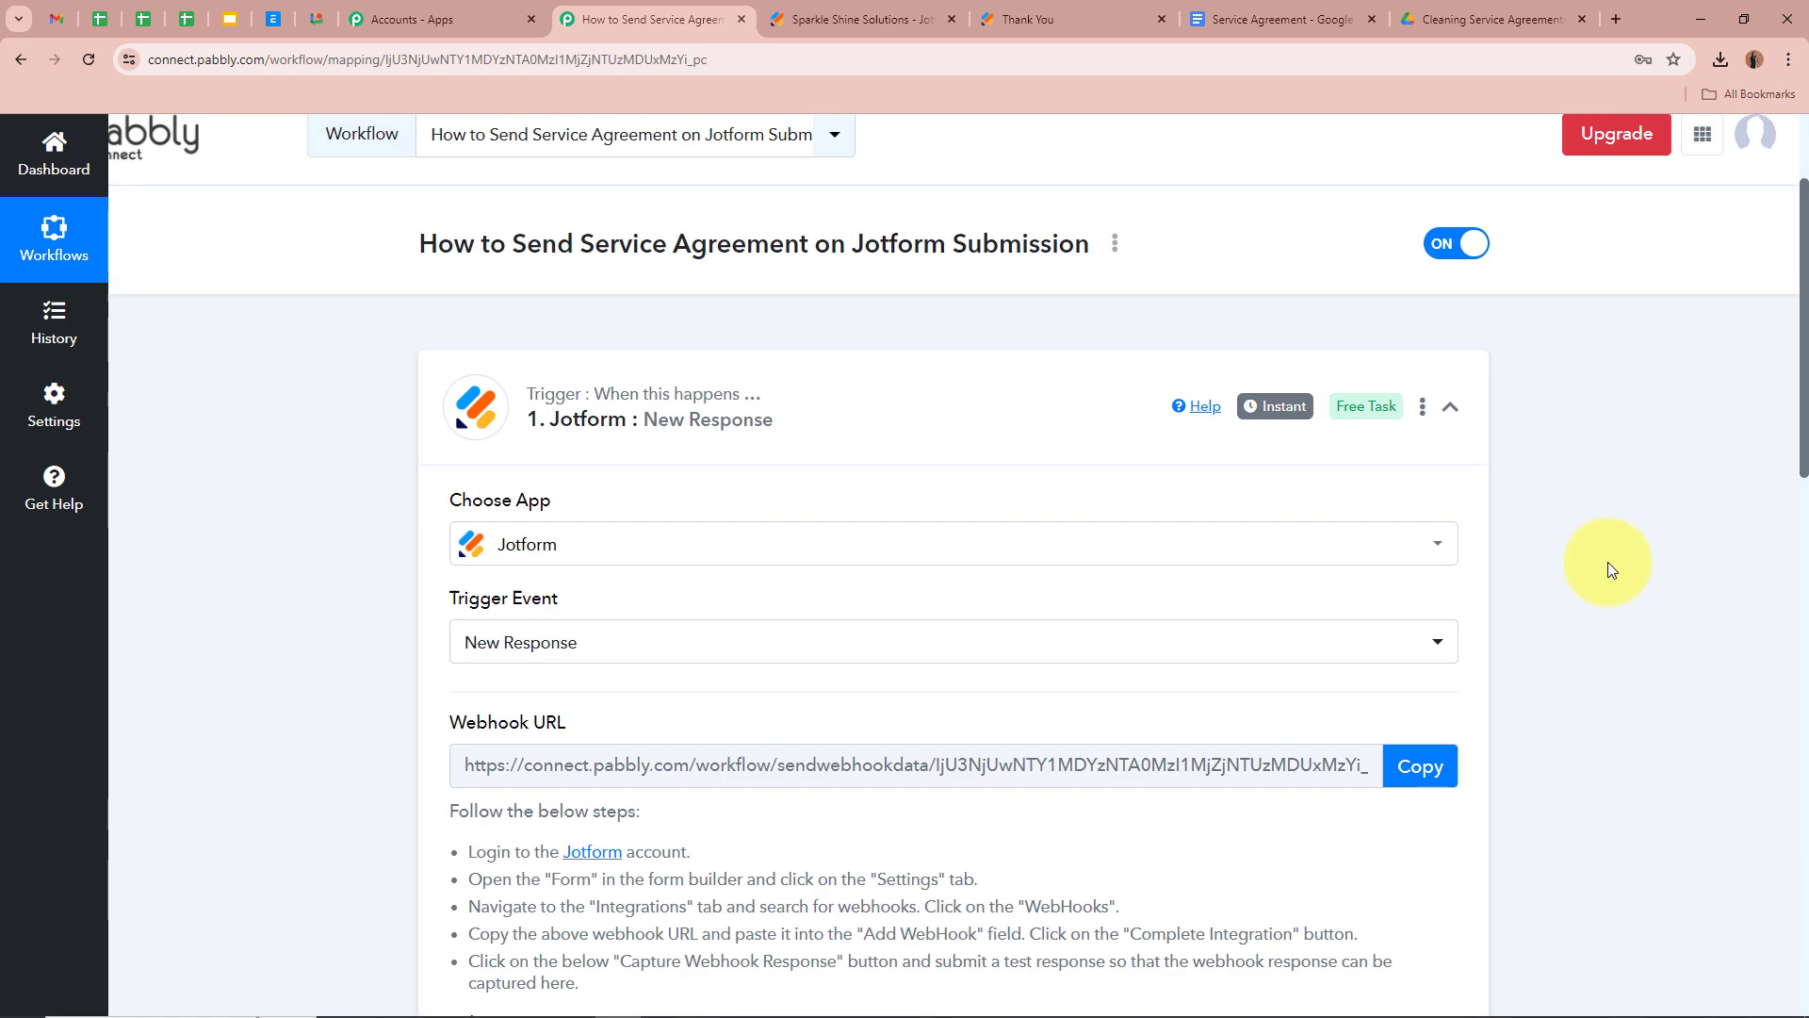
pyautogui.click(1451, 502)
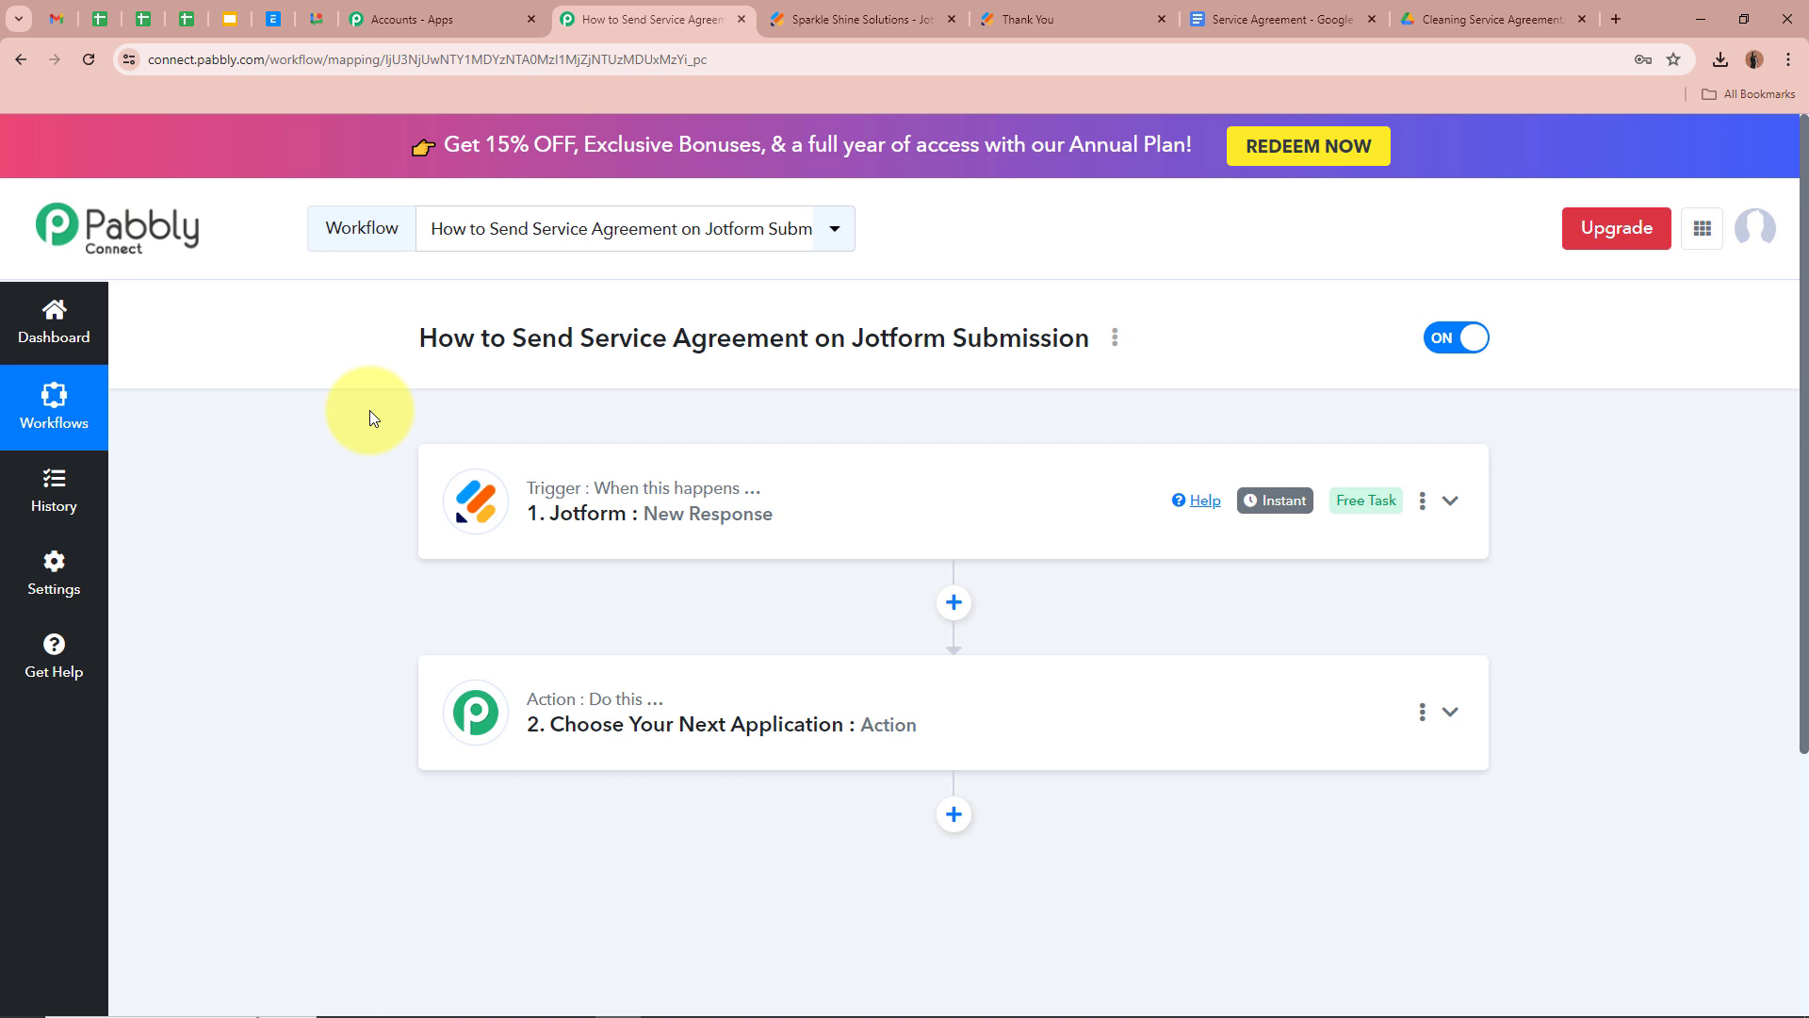
# Scroll through the Service Agreement's {{Date}}, {{Client's Name}} and {{Client's Address}} placeholders
pyautogui.click(1281, 19)
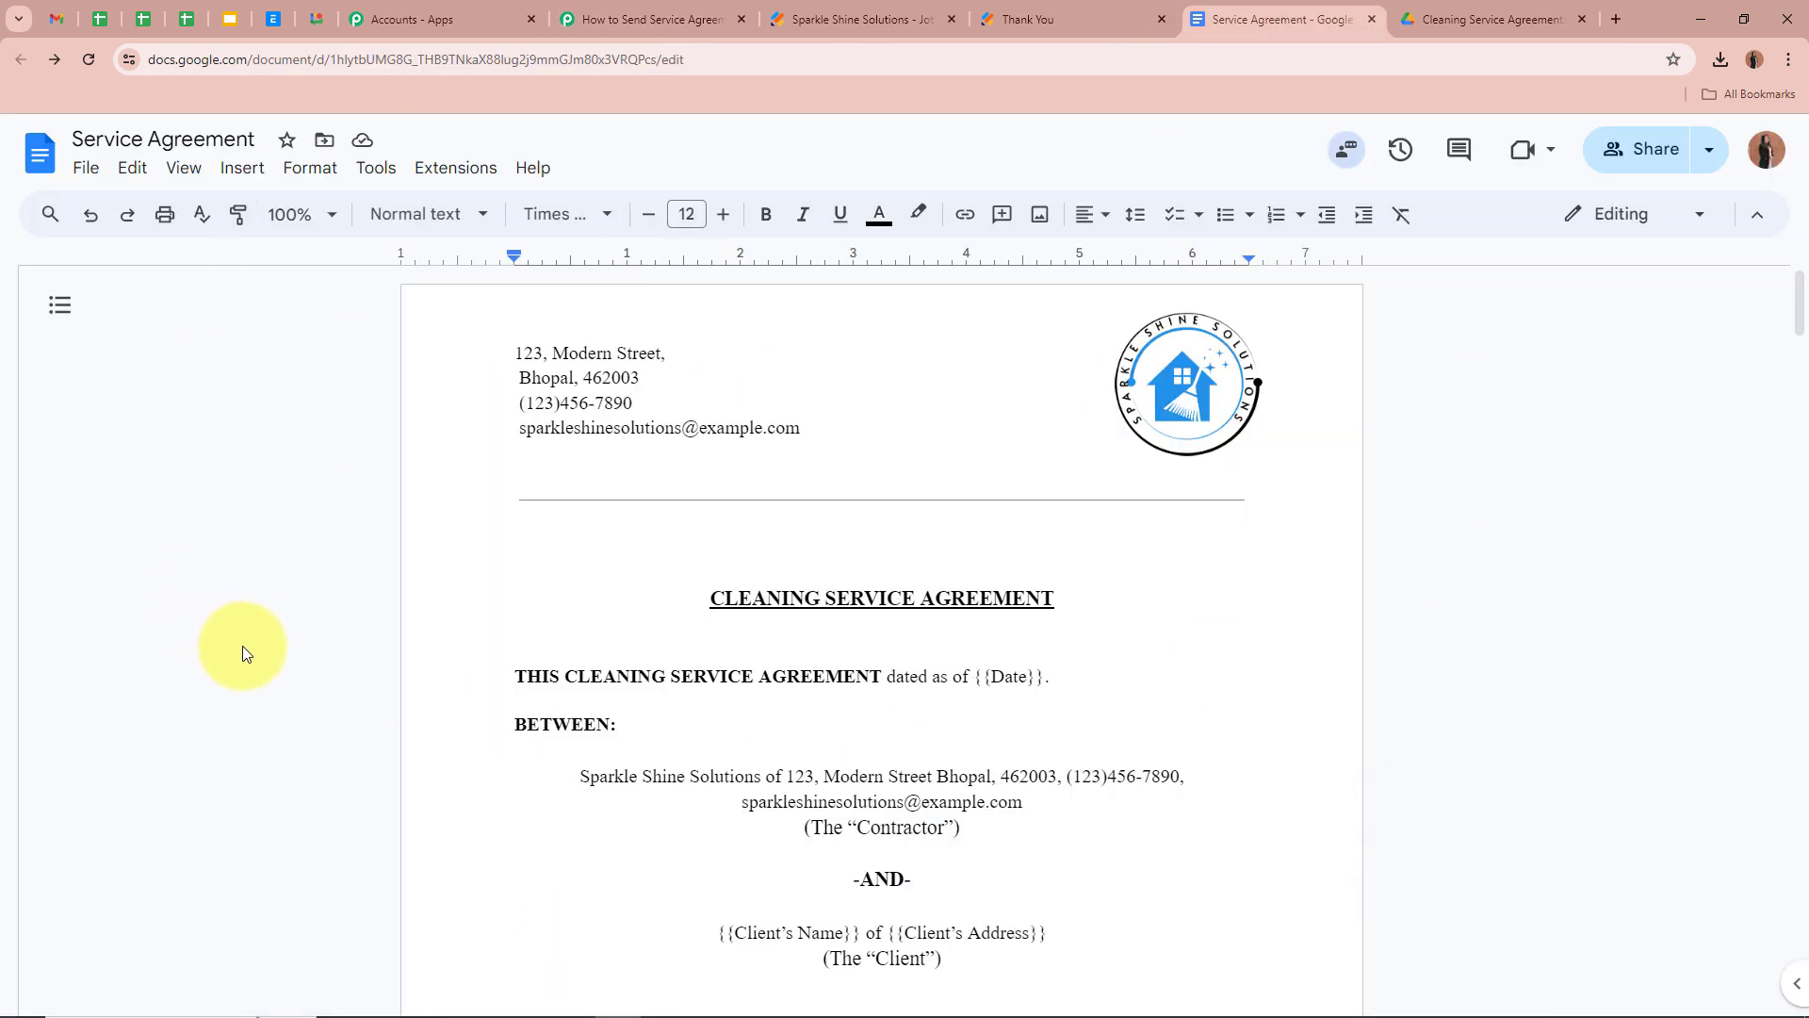
pyautogui.scroll(-15, 242, 646)
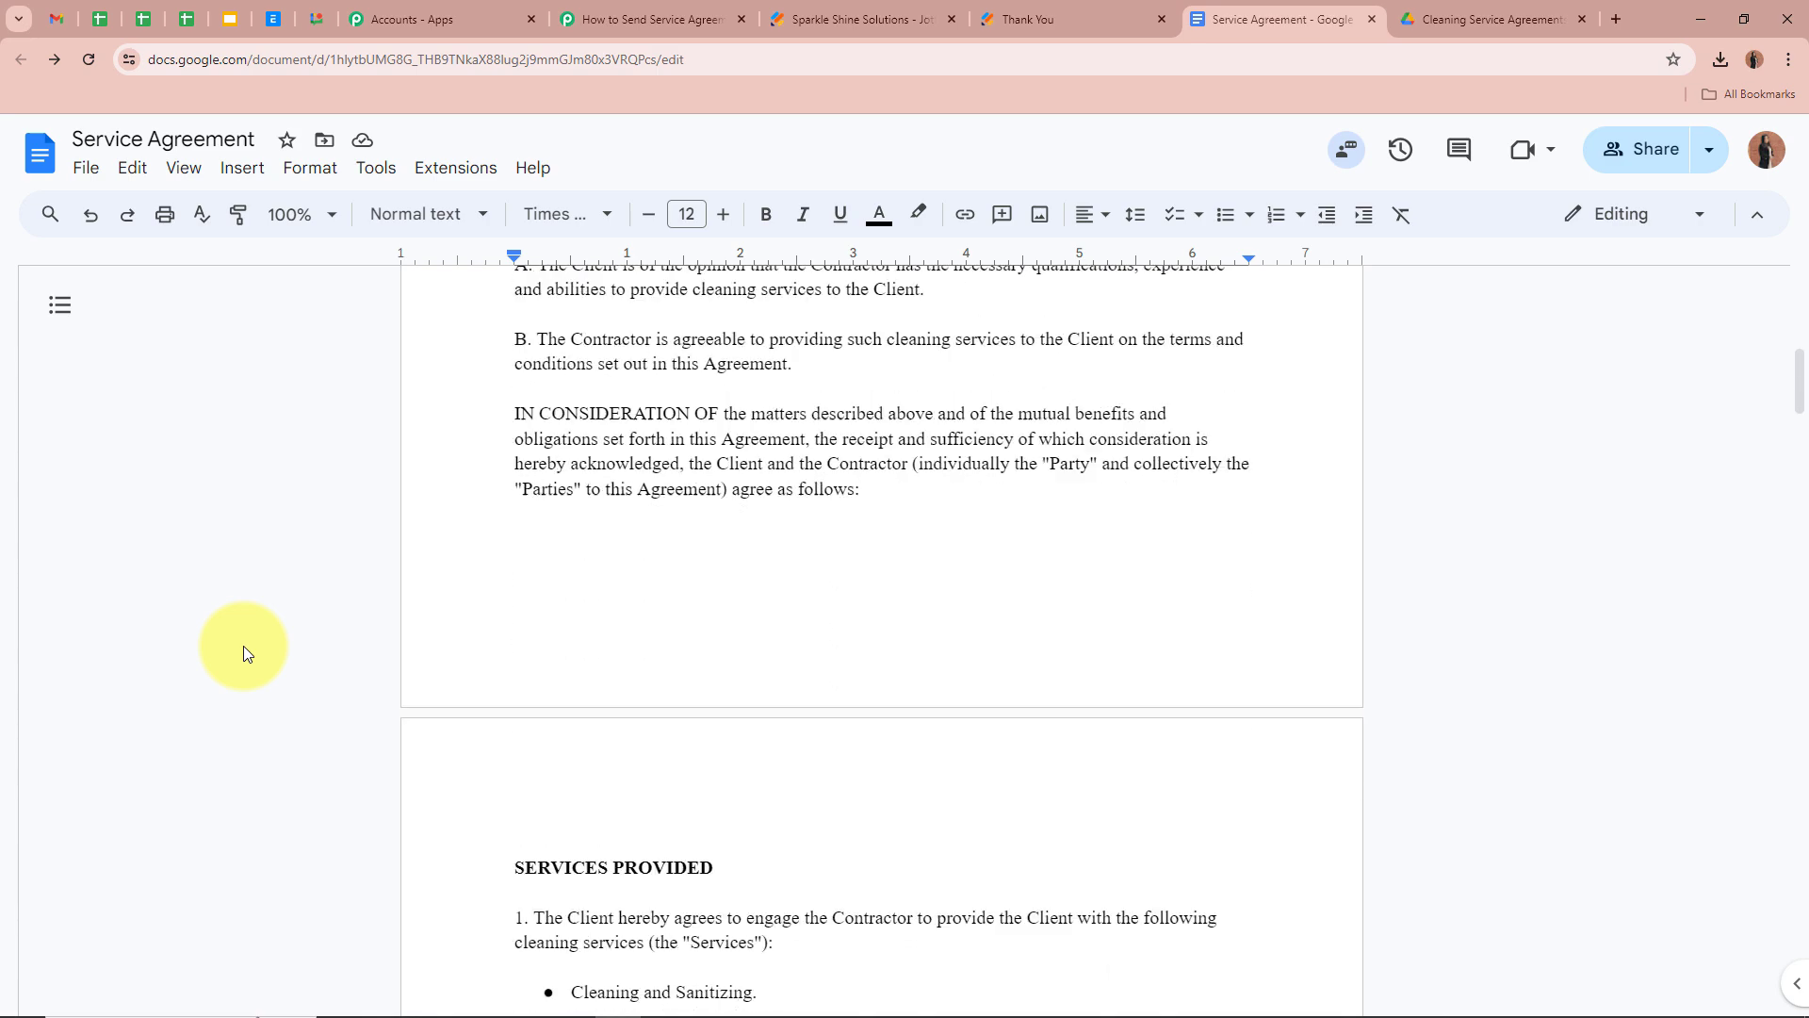
pyautogui.scroll(-20, 243, 647)
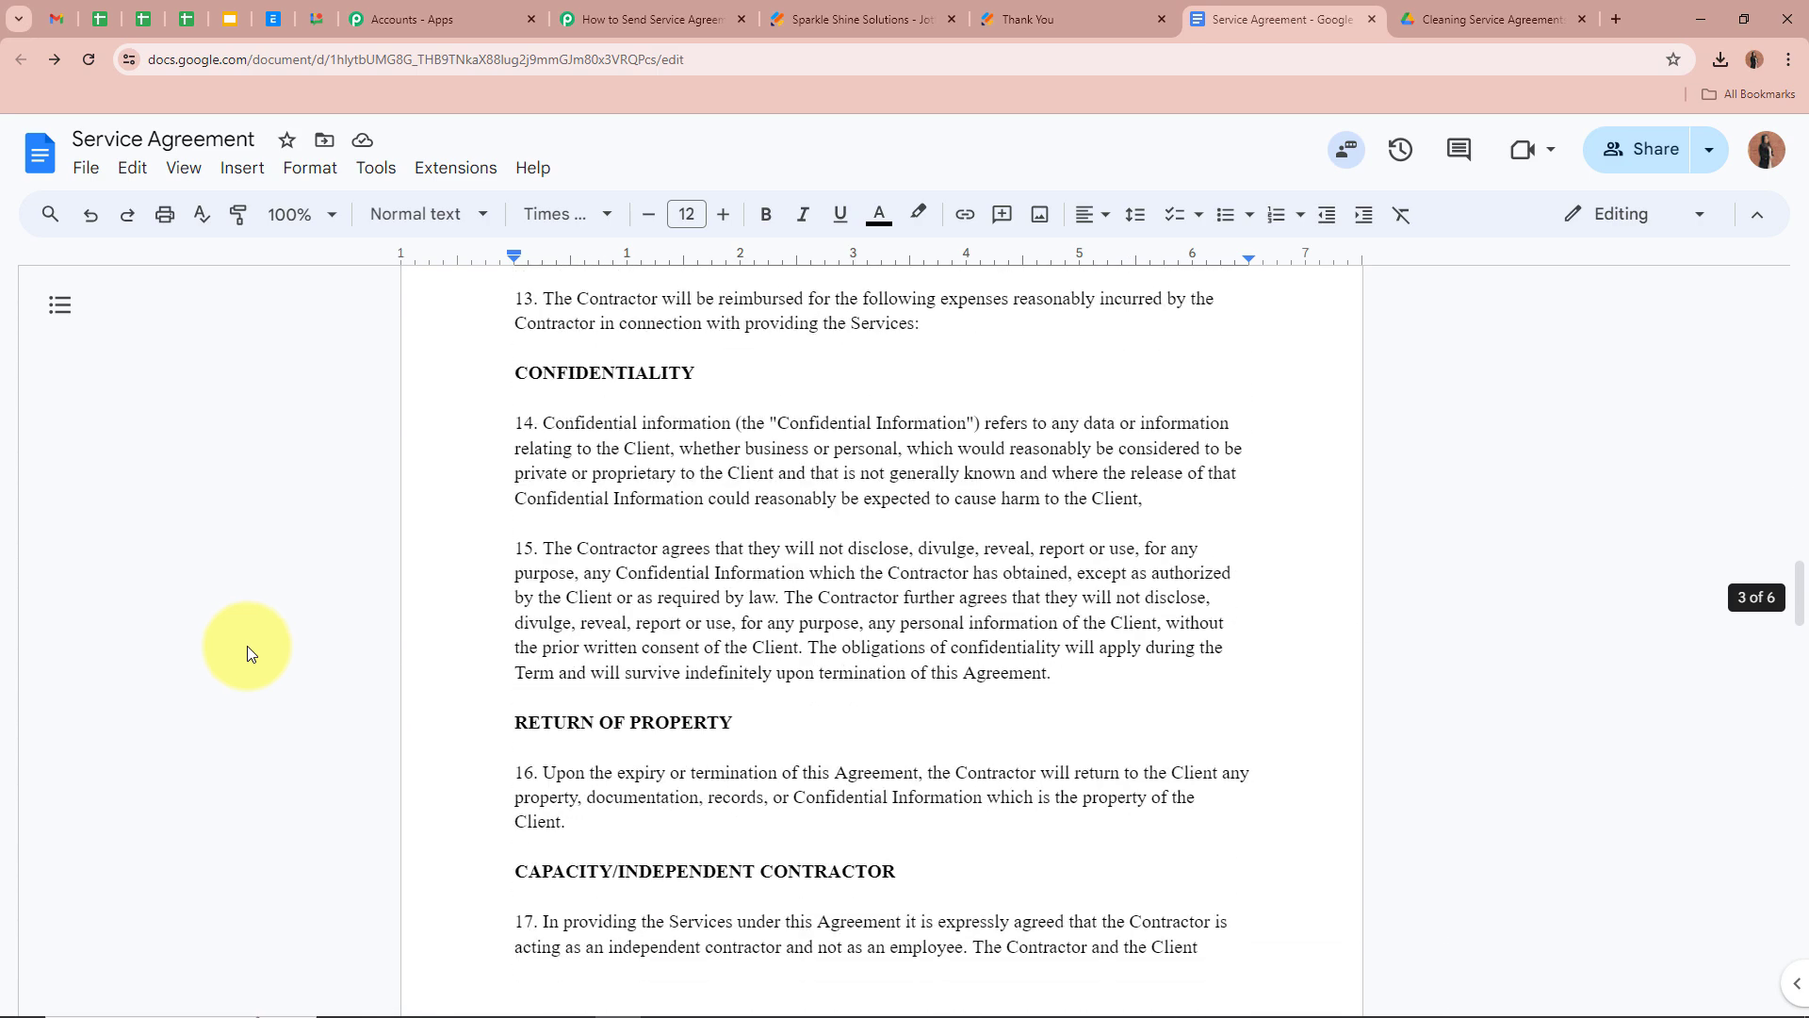
pyautogui.scroll(-10, 266, 647)
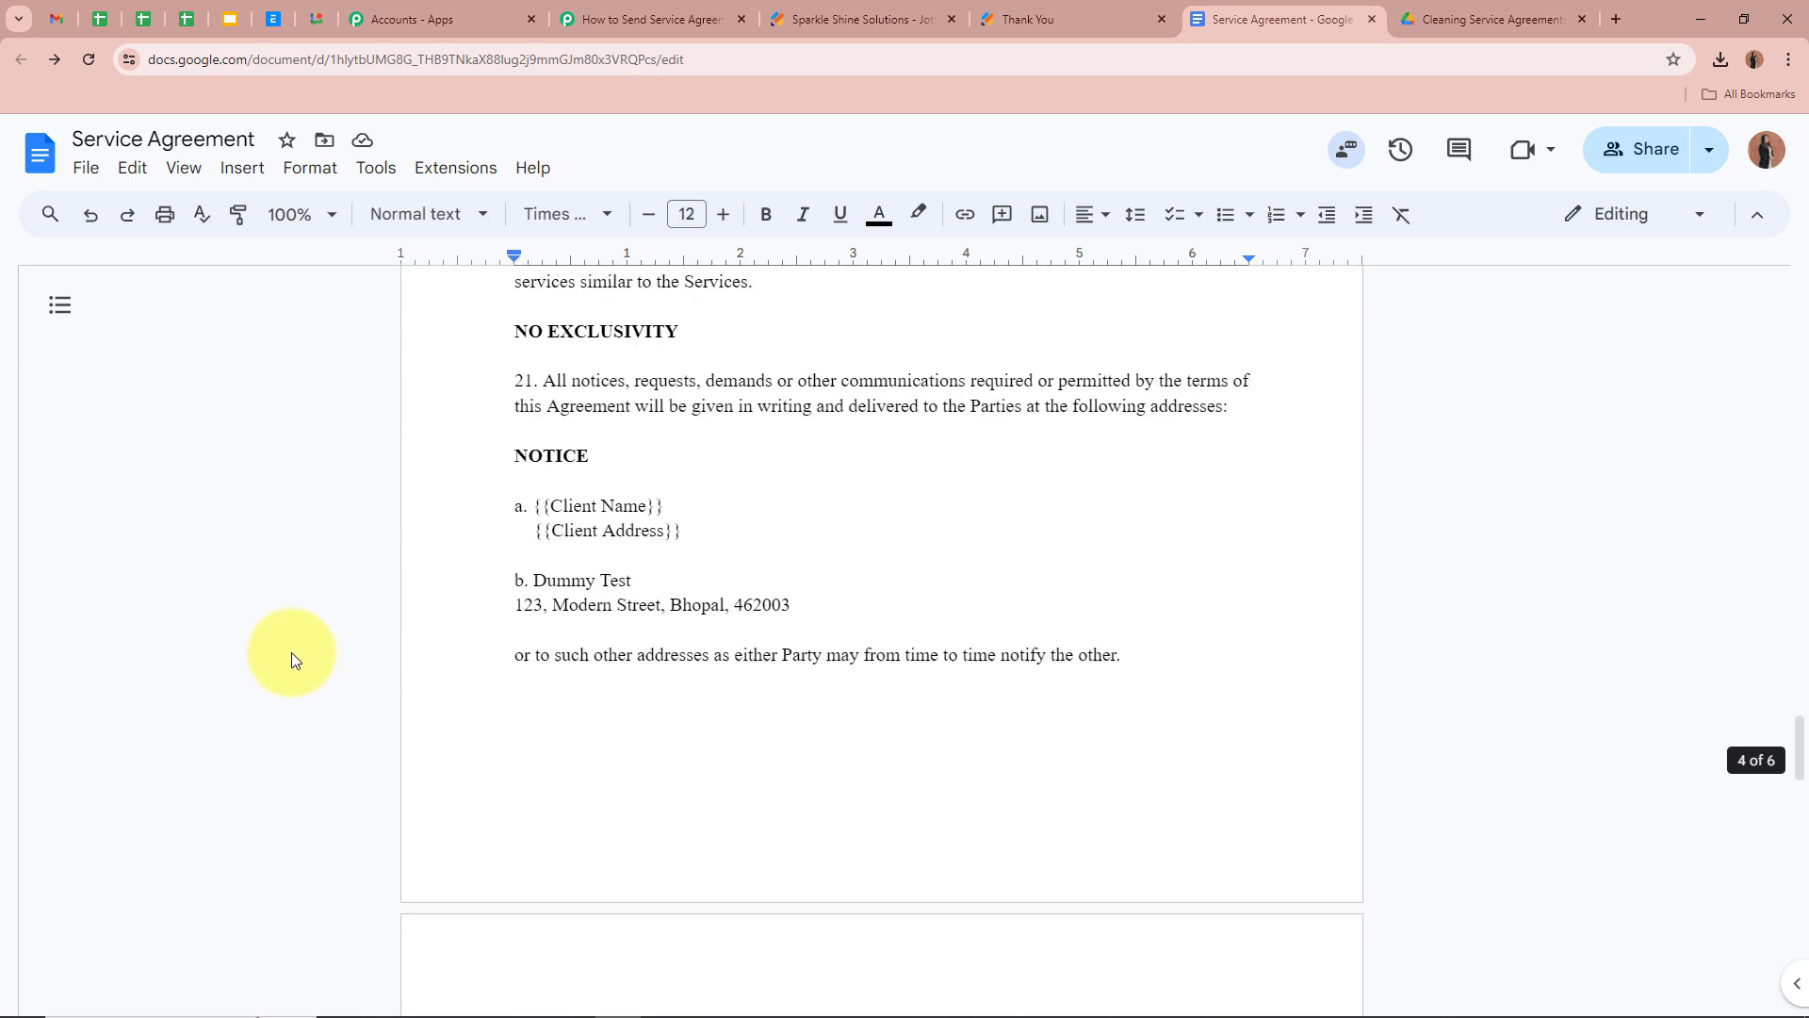
pyautogui.scroll(8, 291, 652)
pyautogui.scroll(20, 291, 653)
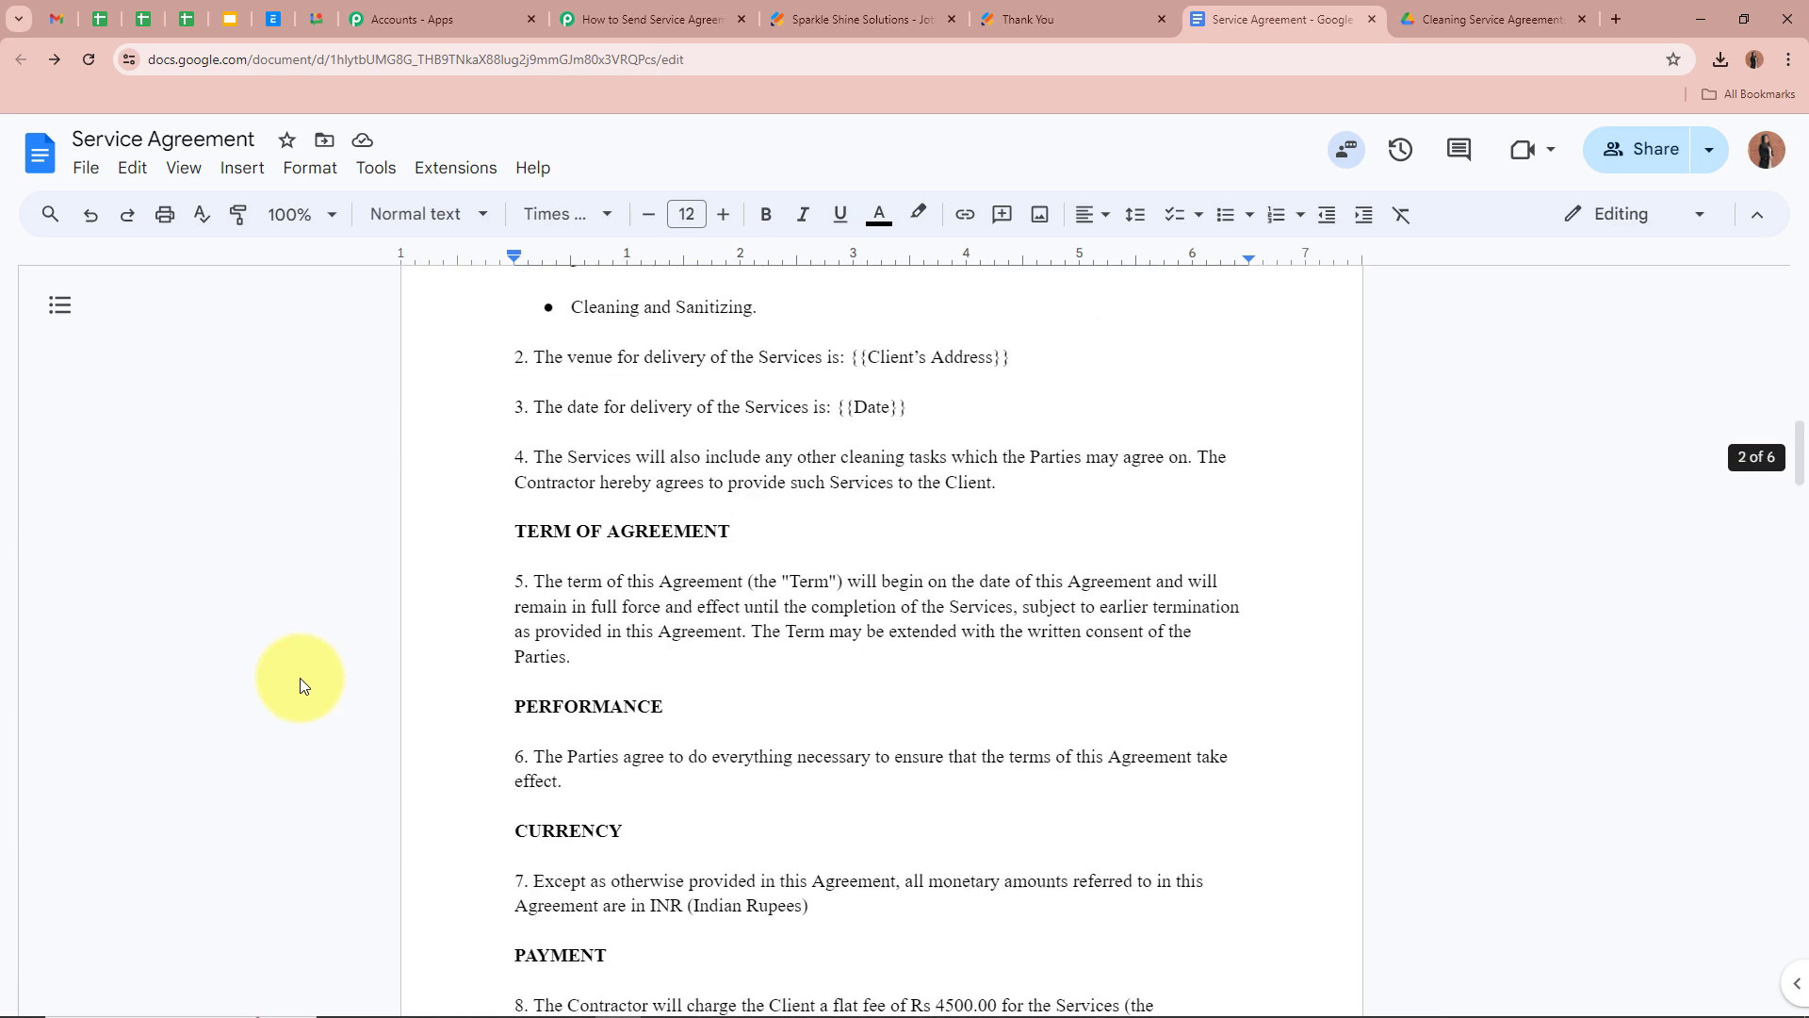
pyautogui.scroll(5, 300, 676)
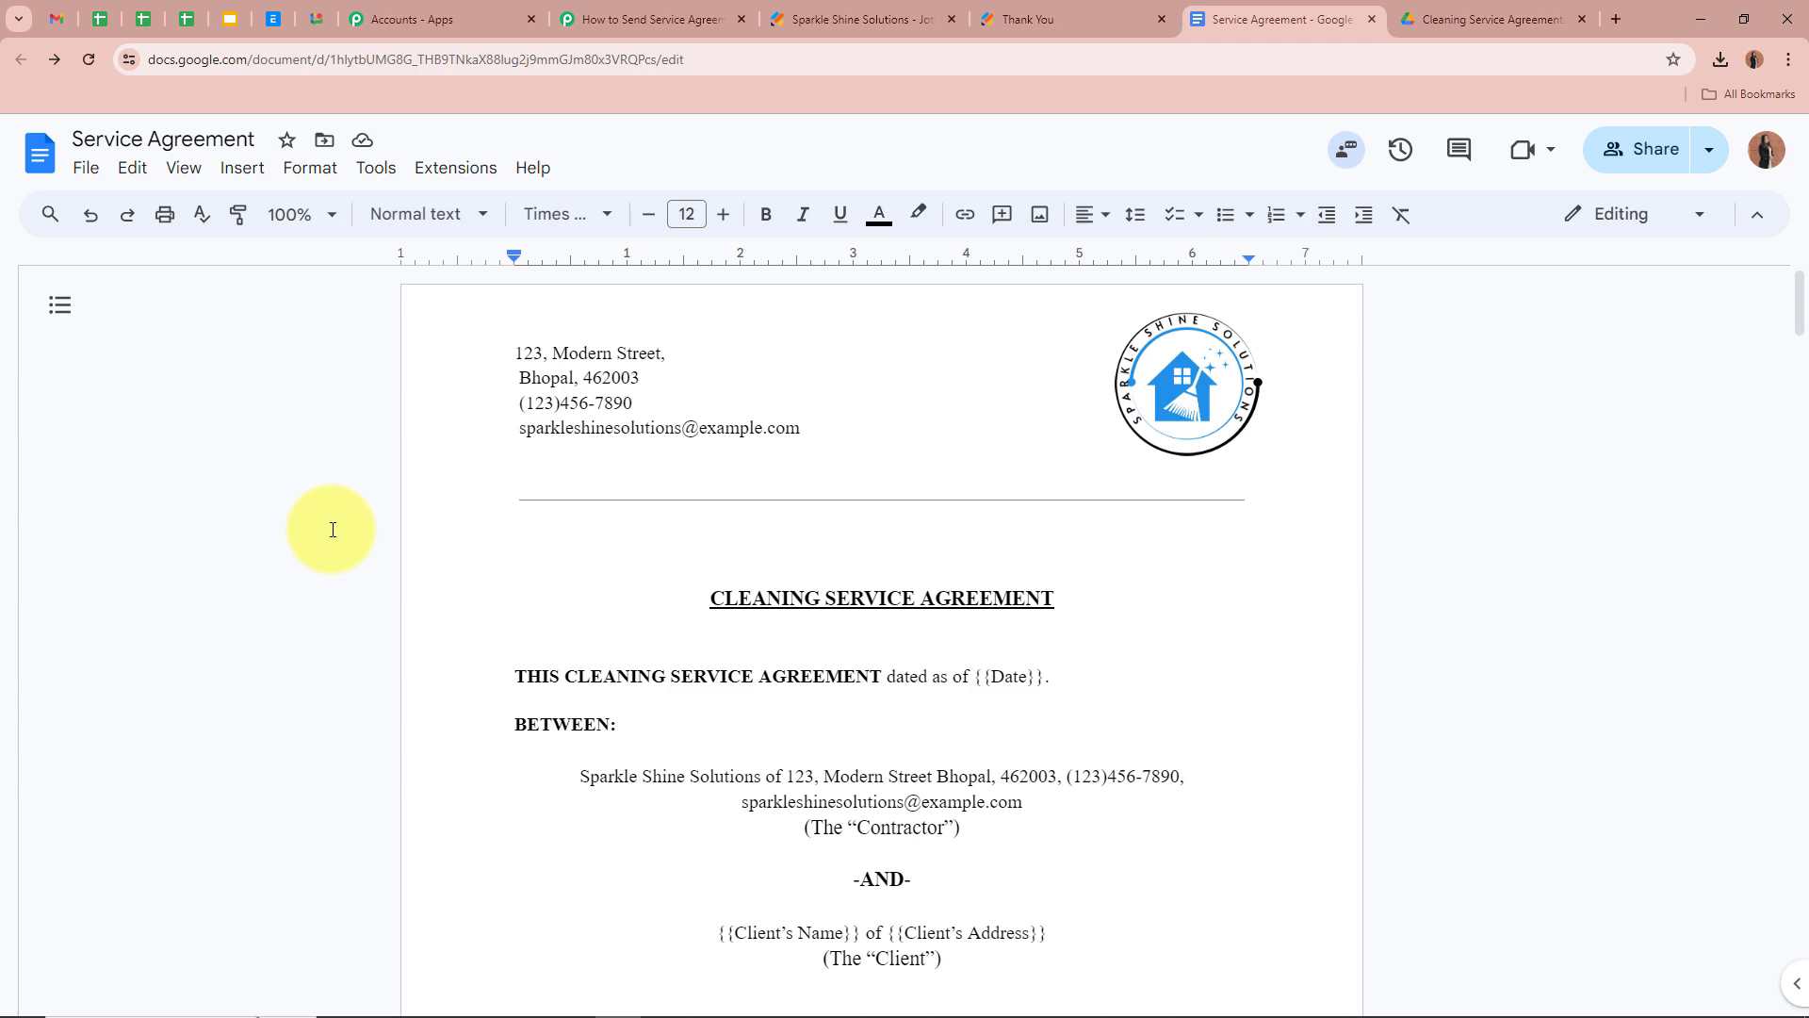
# Set the action to Google Docs Create Document from Template and begin connecting the account
pyautogui.click(650, 19)
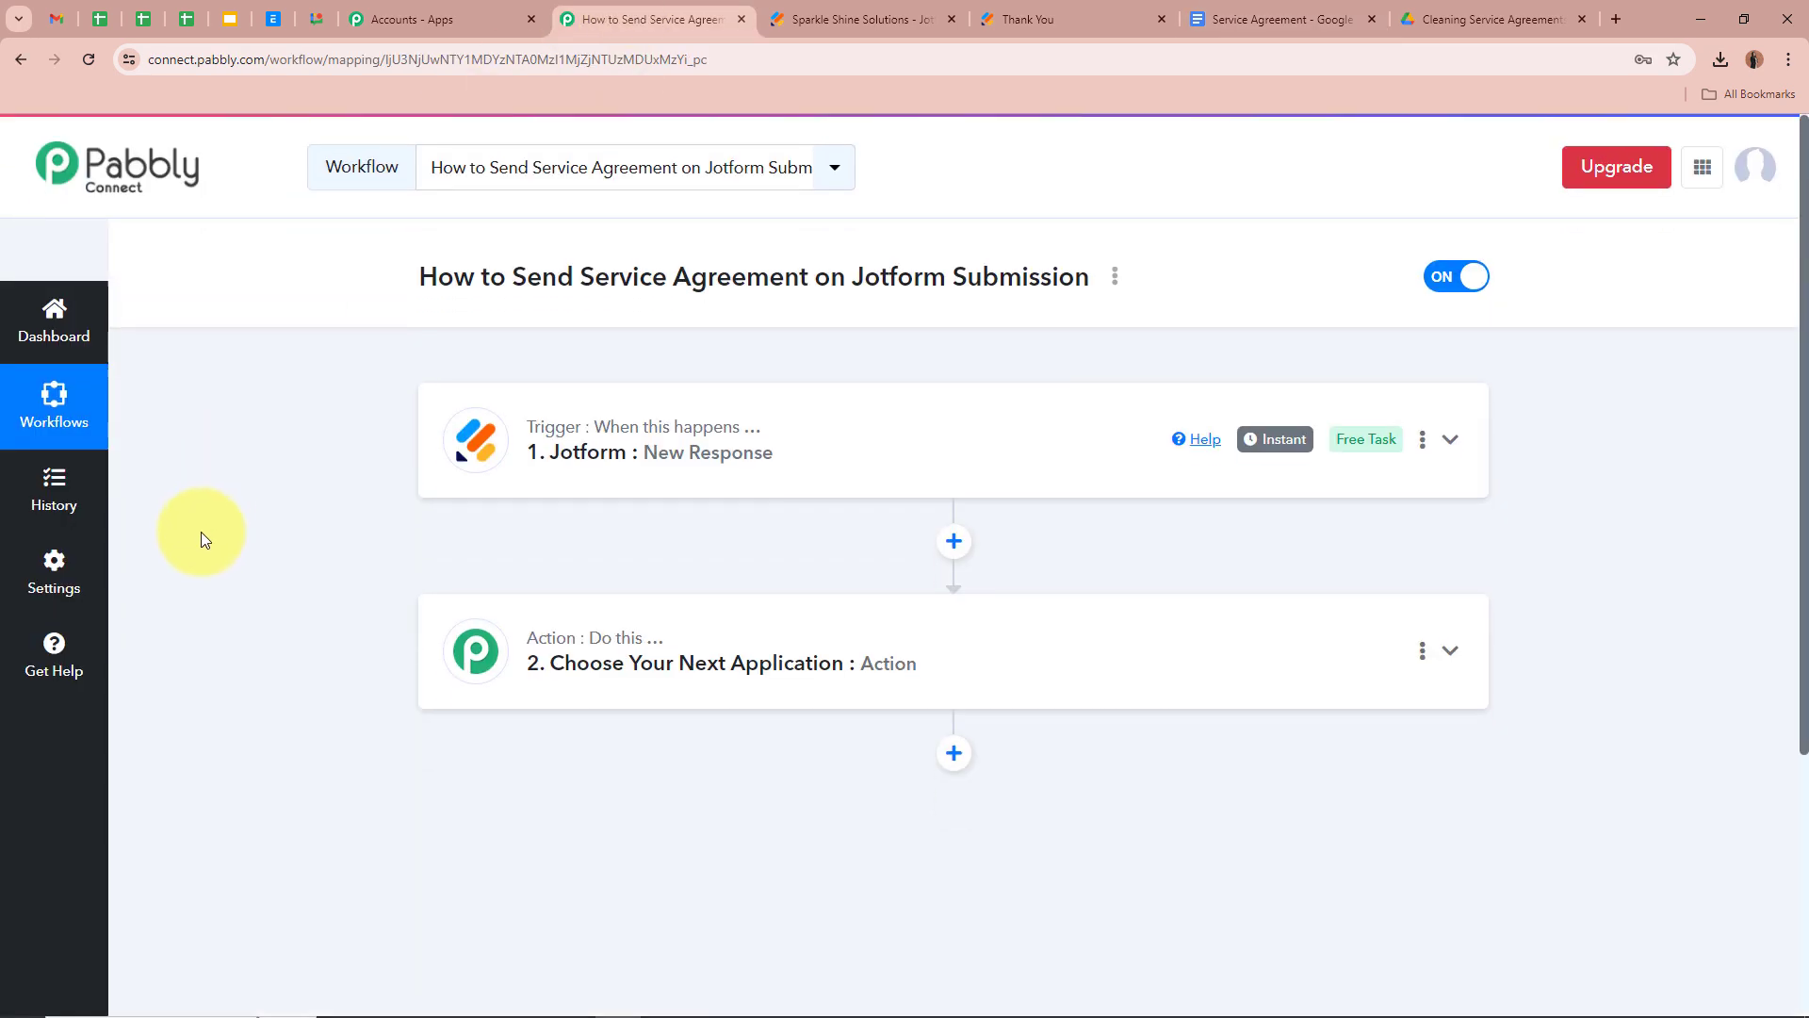
pyautogui.click(1447, 617)
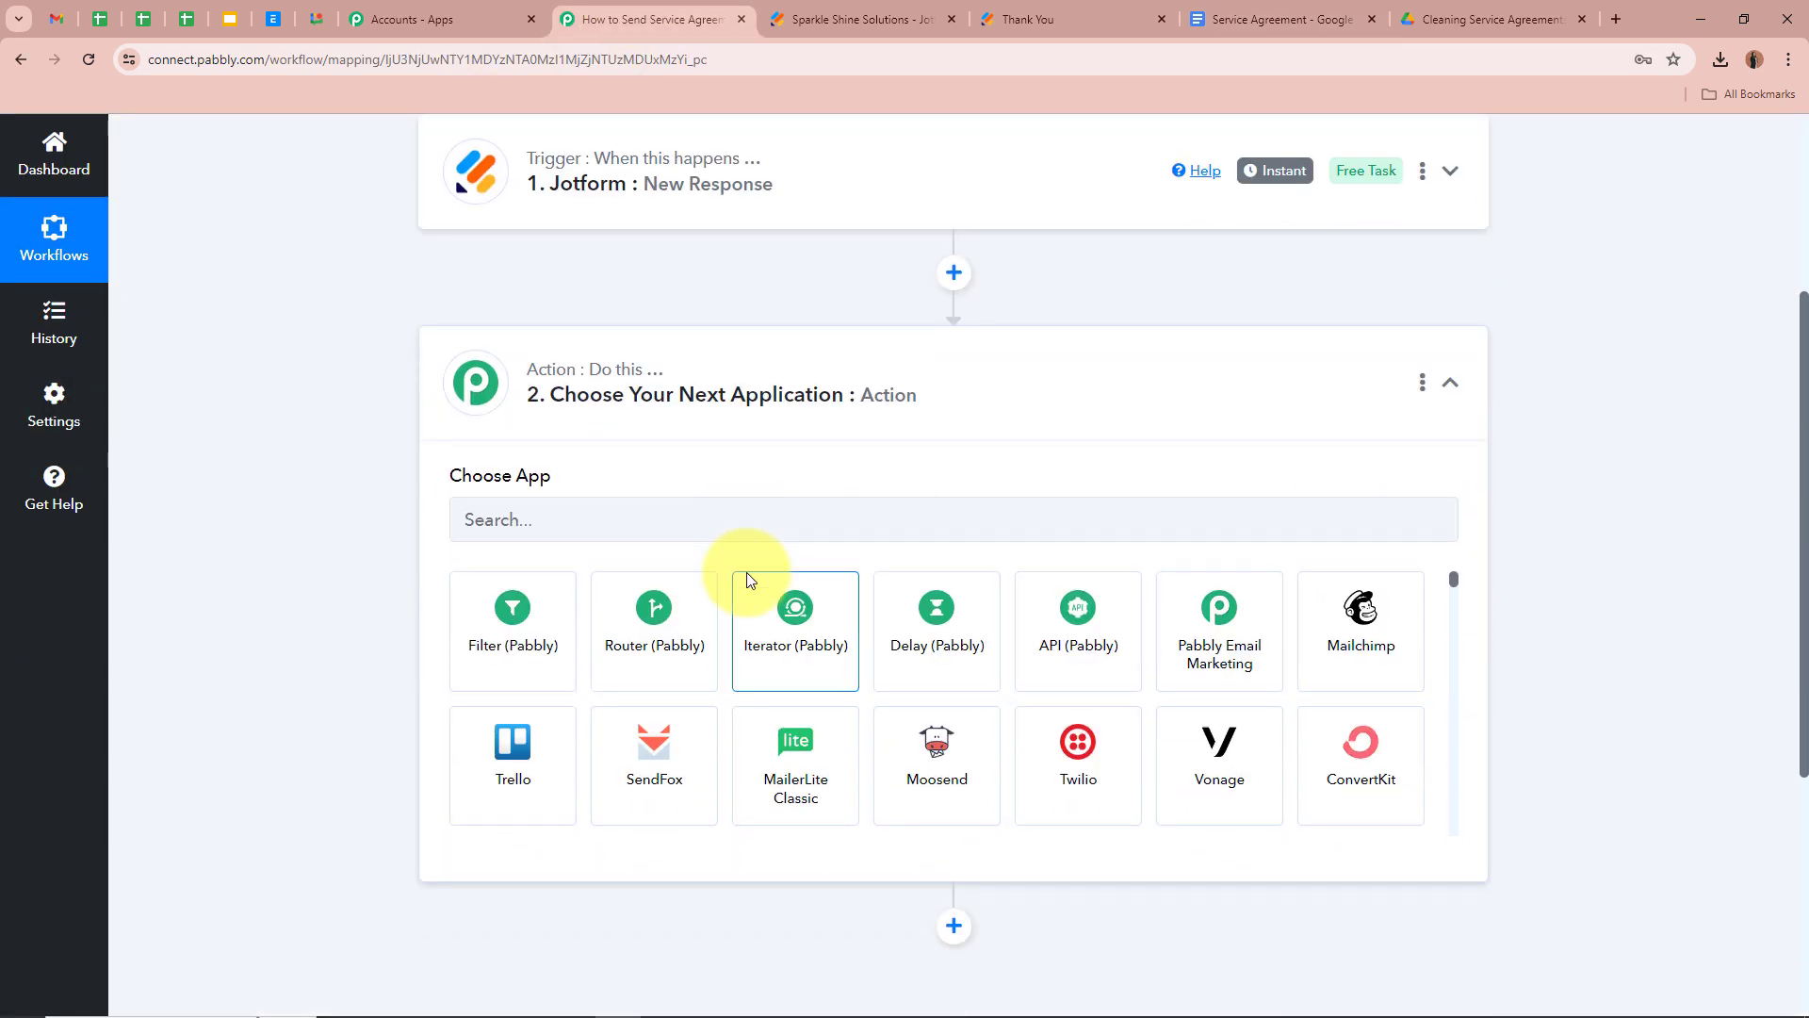
pyautogui.click(734, 509)
pyautogui.write('Google')
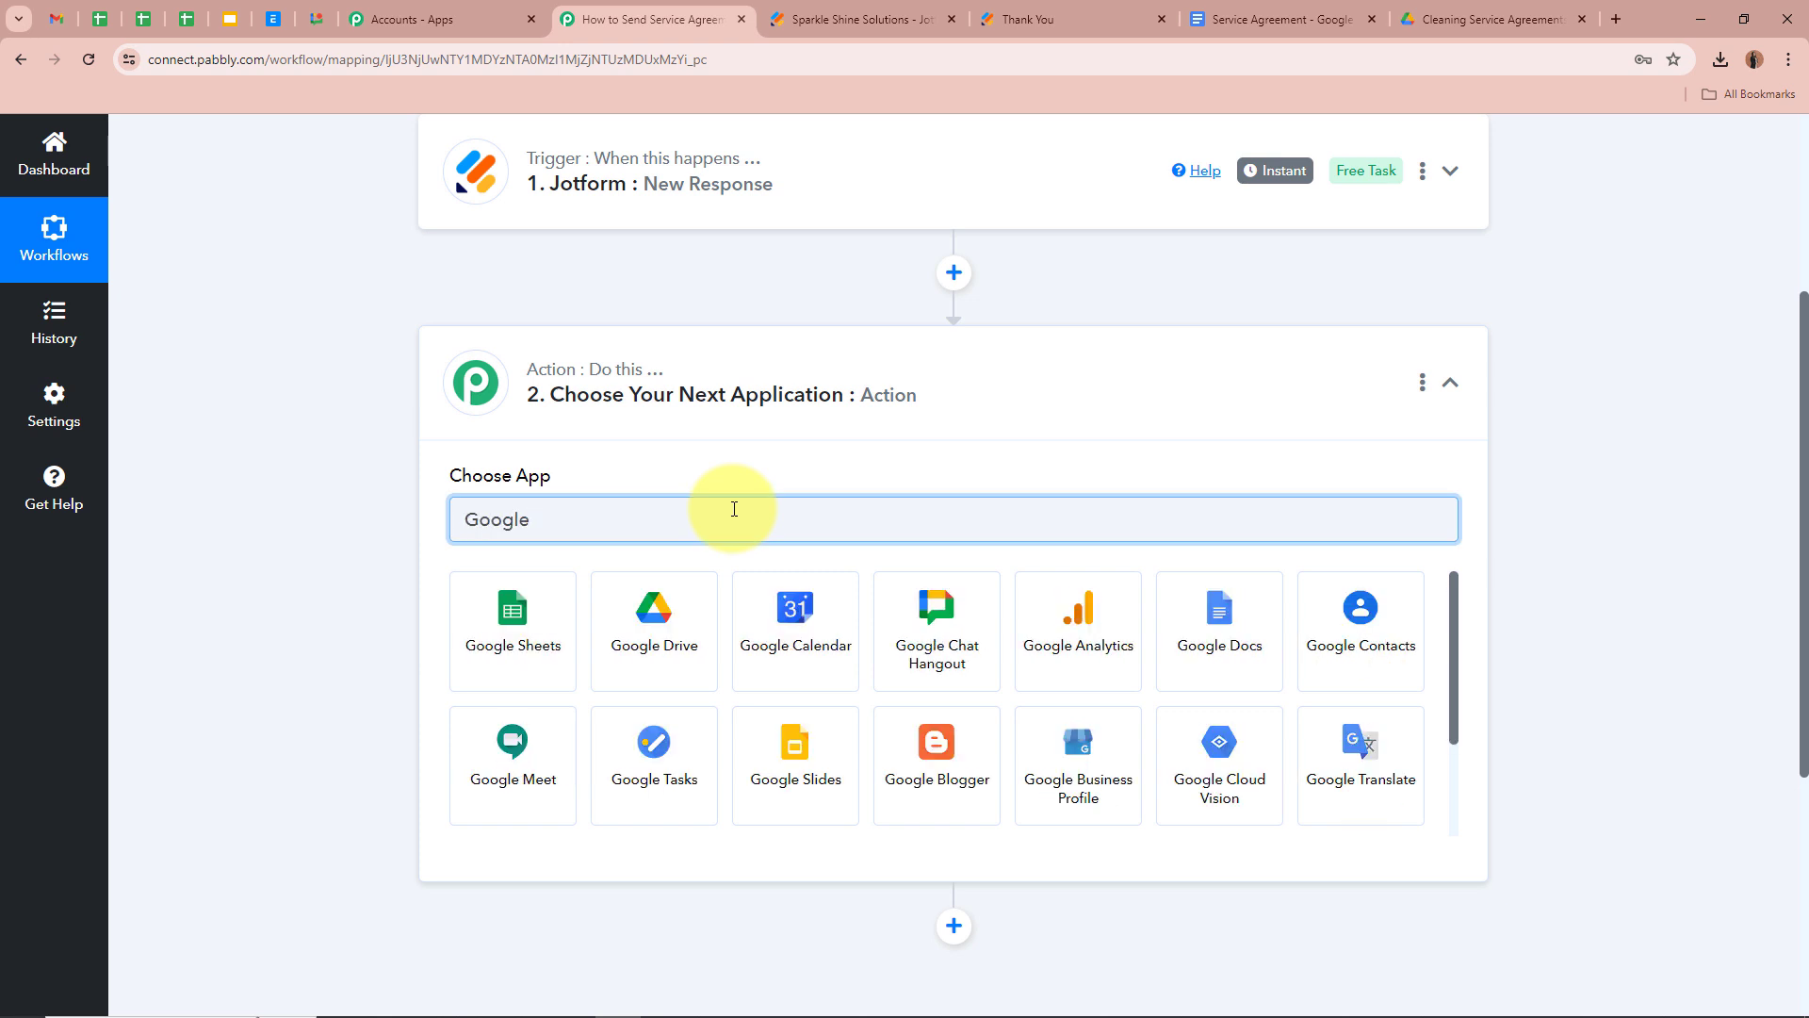
pyautogui.click(1217, 644)
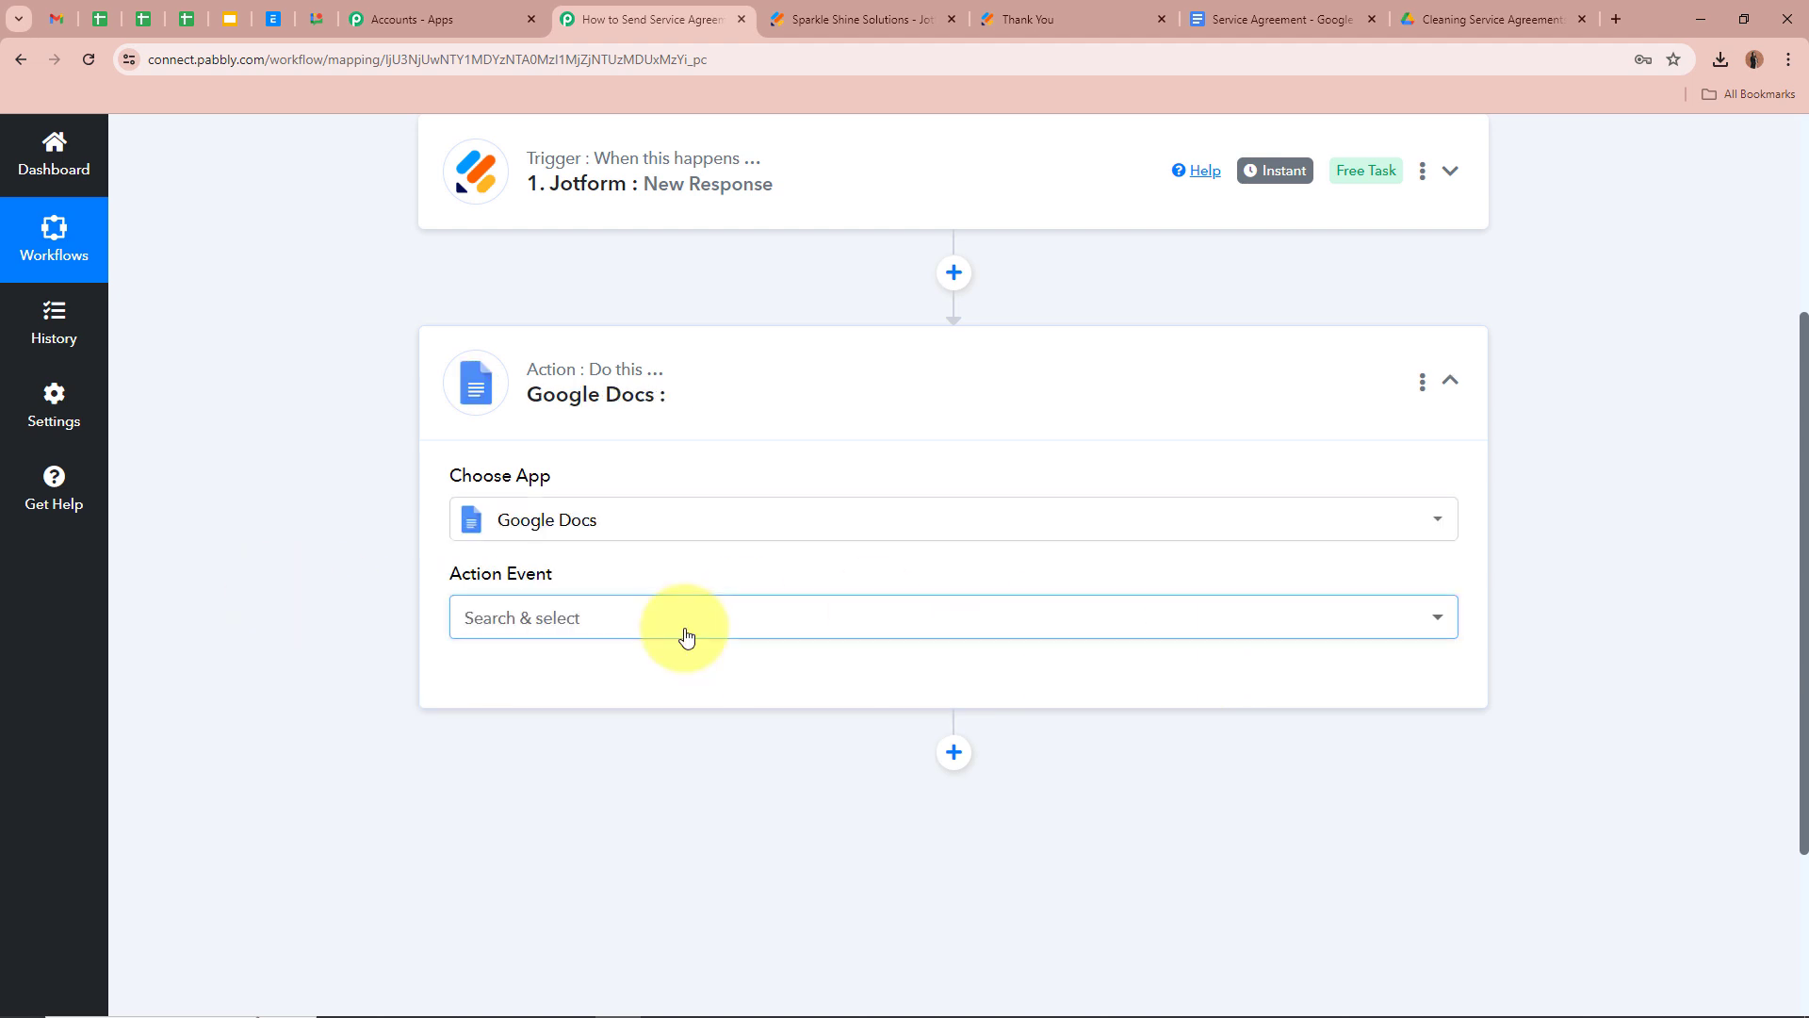
pyautogui.click(680, 620)
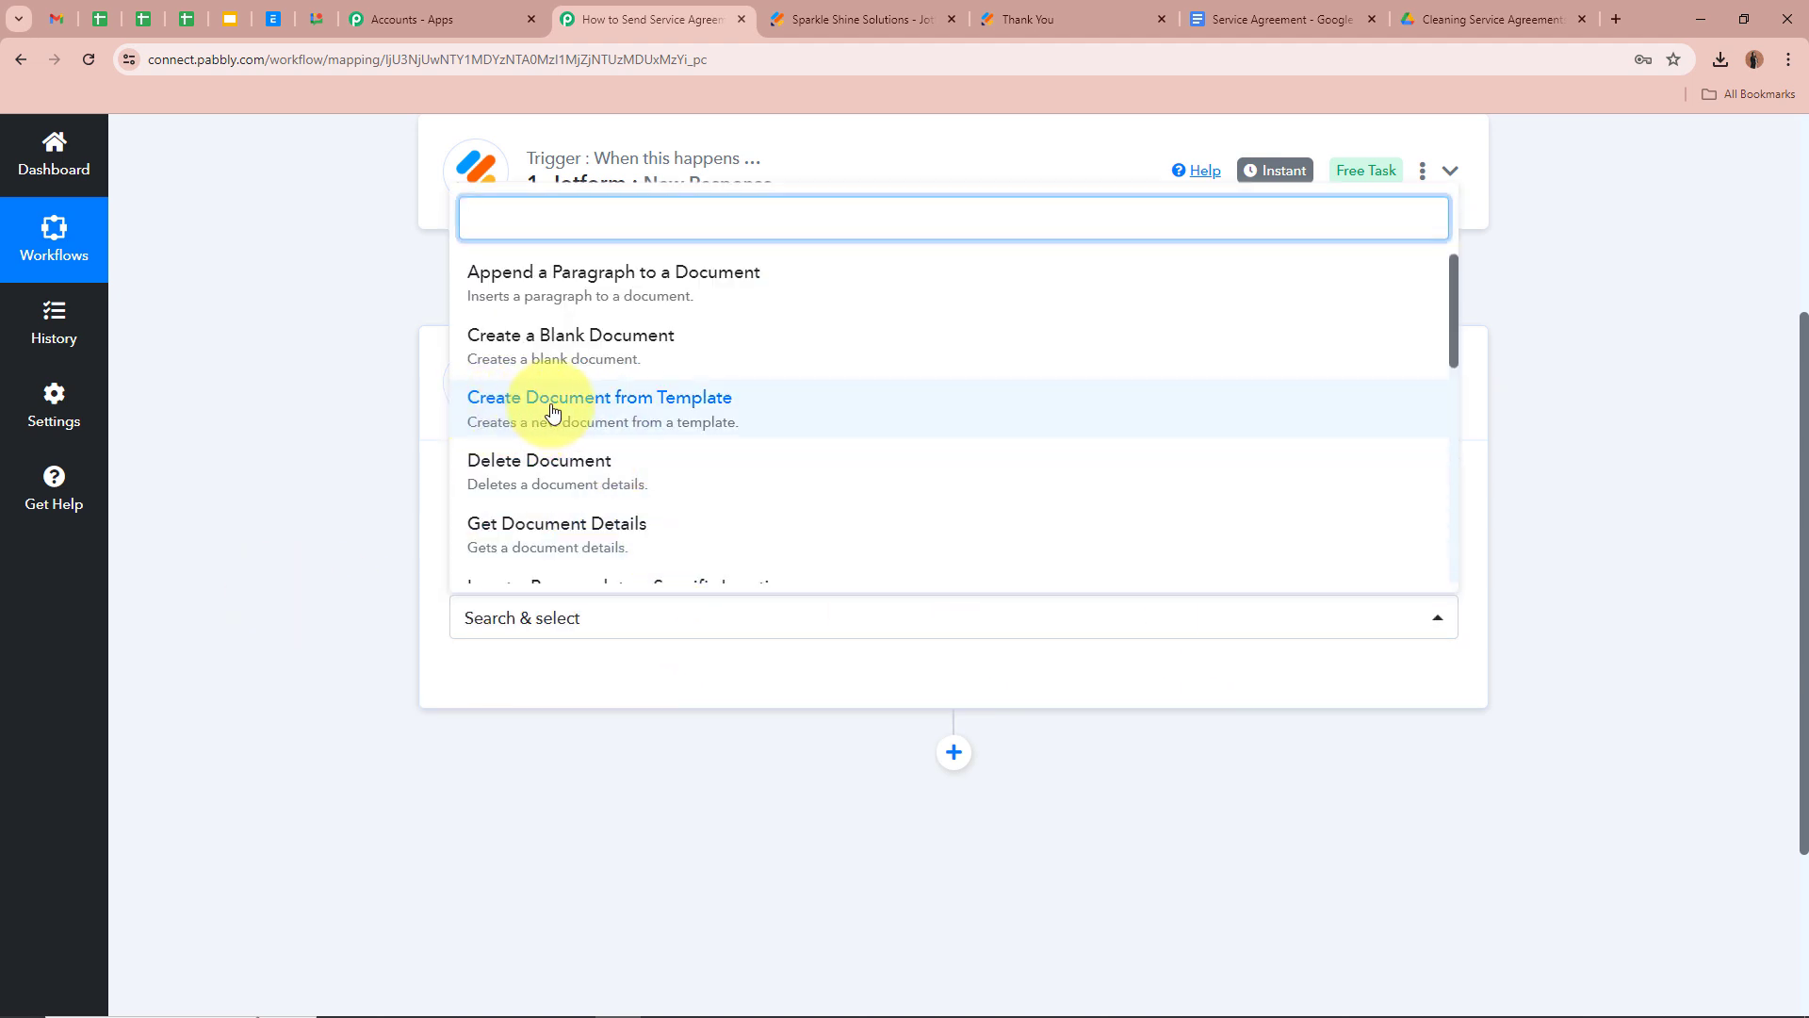
pyautogui.click(686, 407)
pyautogui.click(1234, 19)
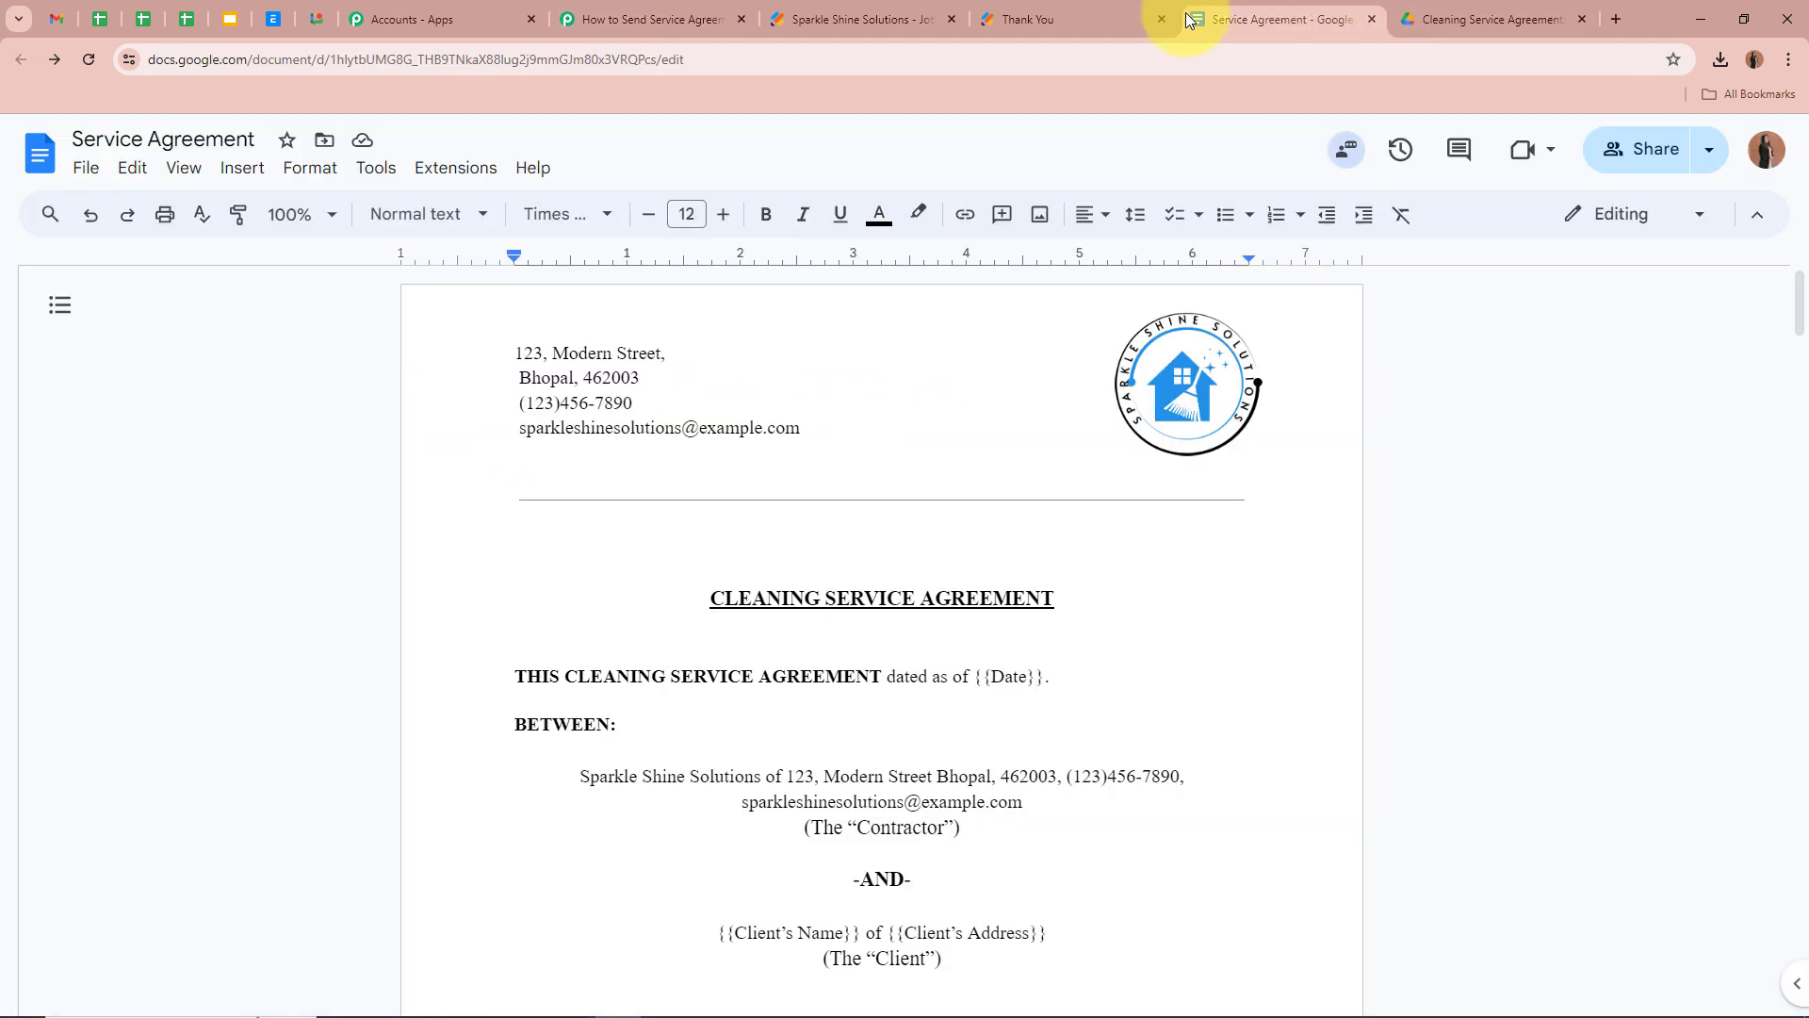
pyautogui.click(641, 18)
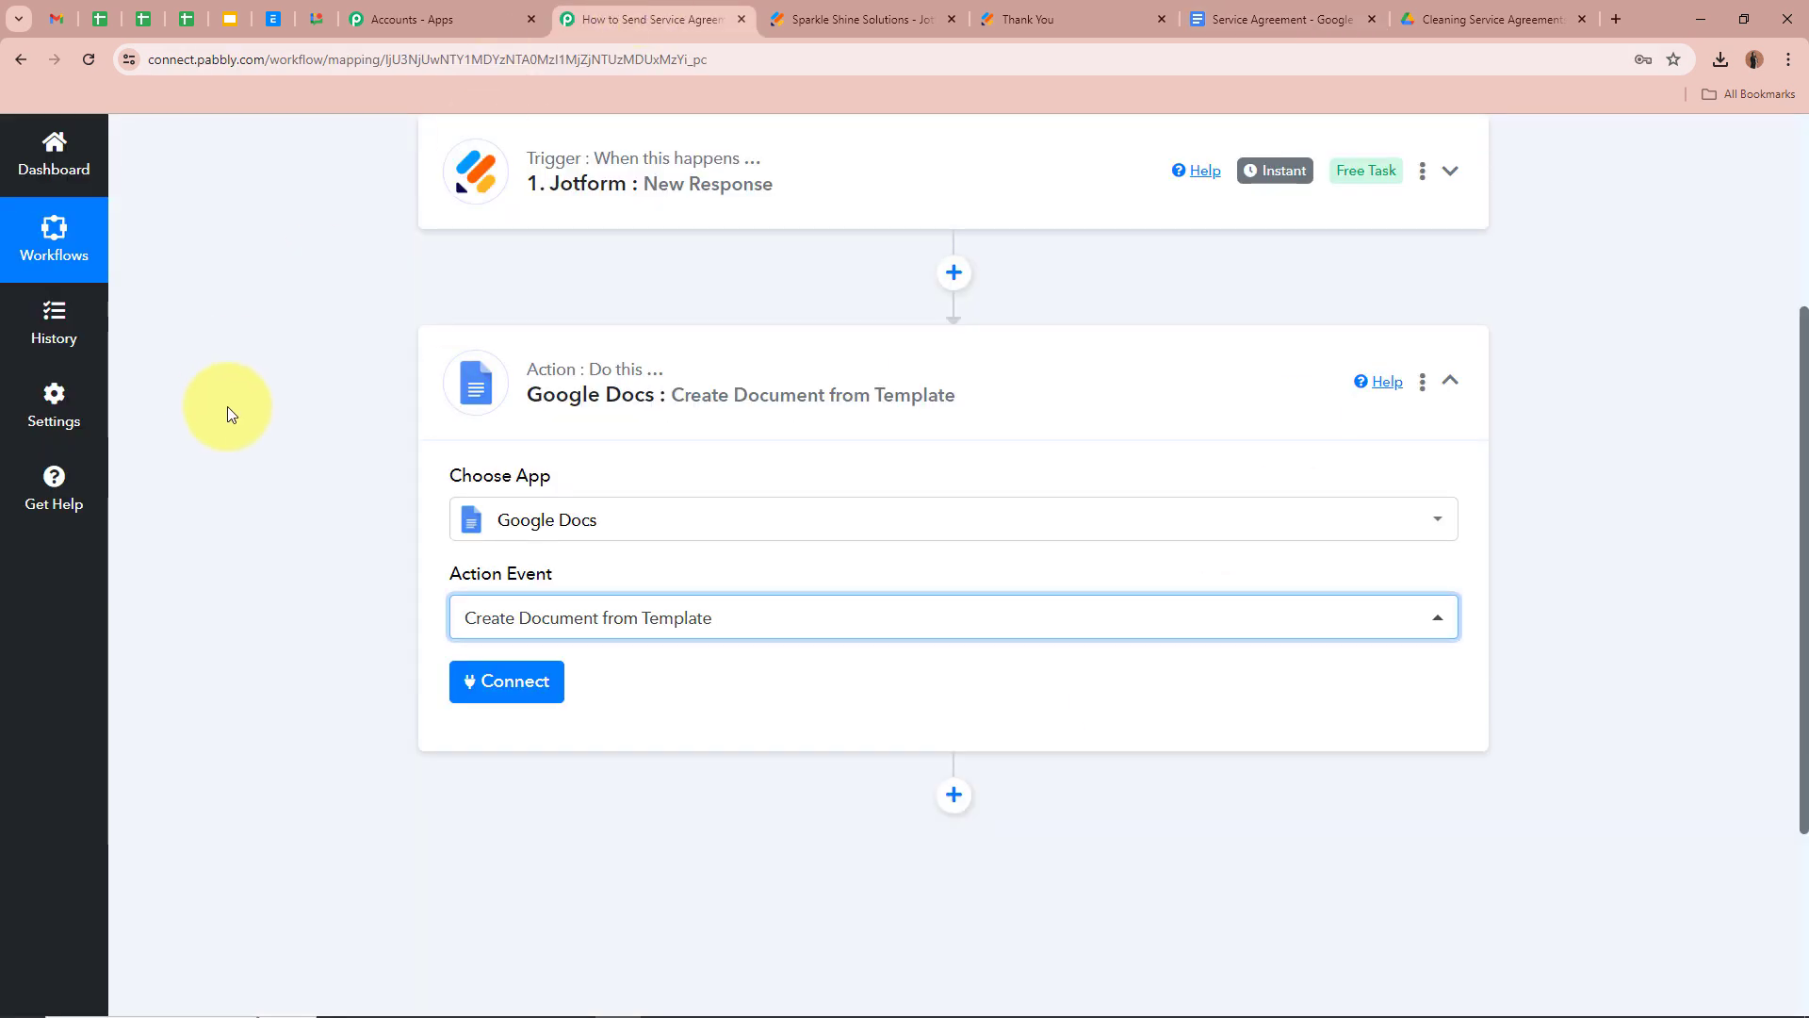
pyautogui.click(551, 691)
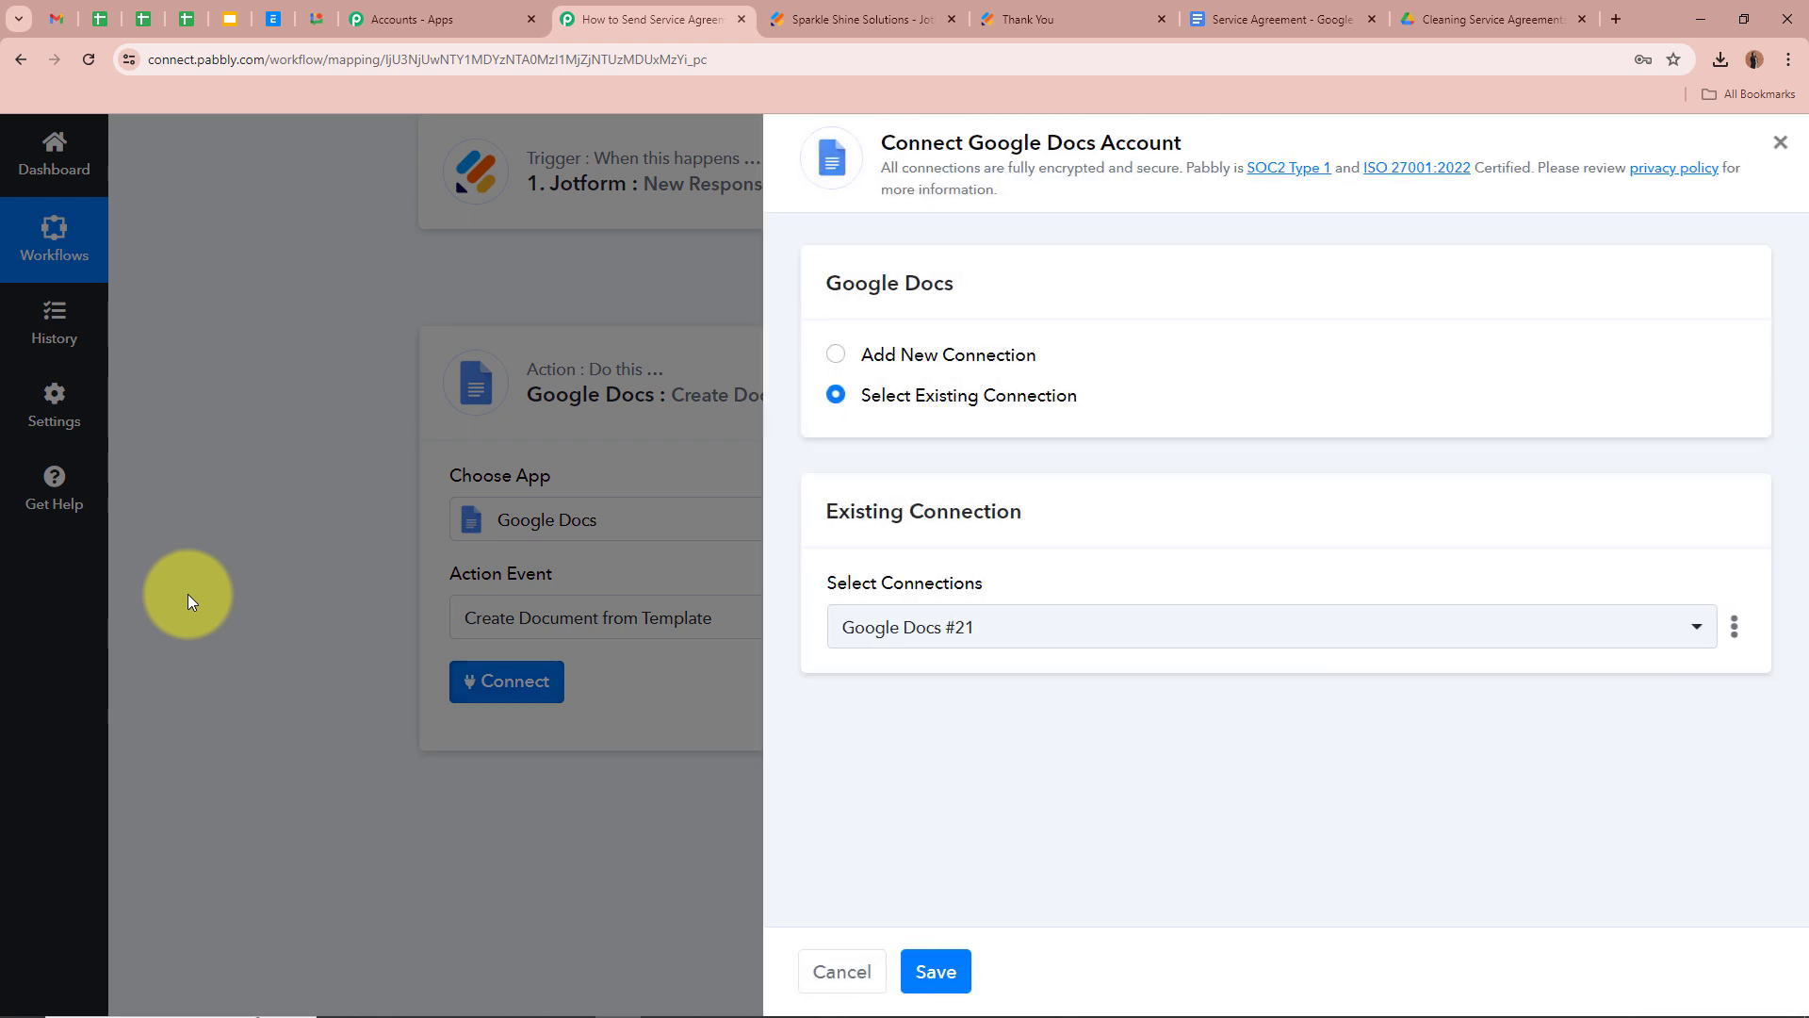
# Add a new Google Docs connection by signing in with Google and allowing Pabbly Connect access
pyautogui.click(835, 359)
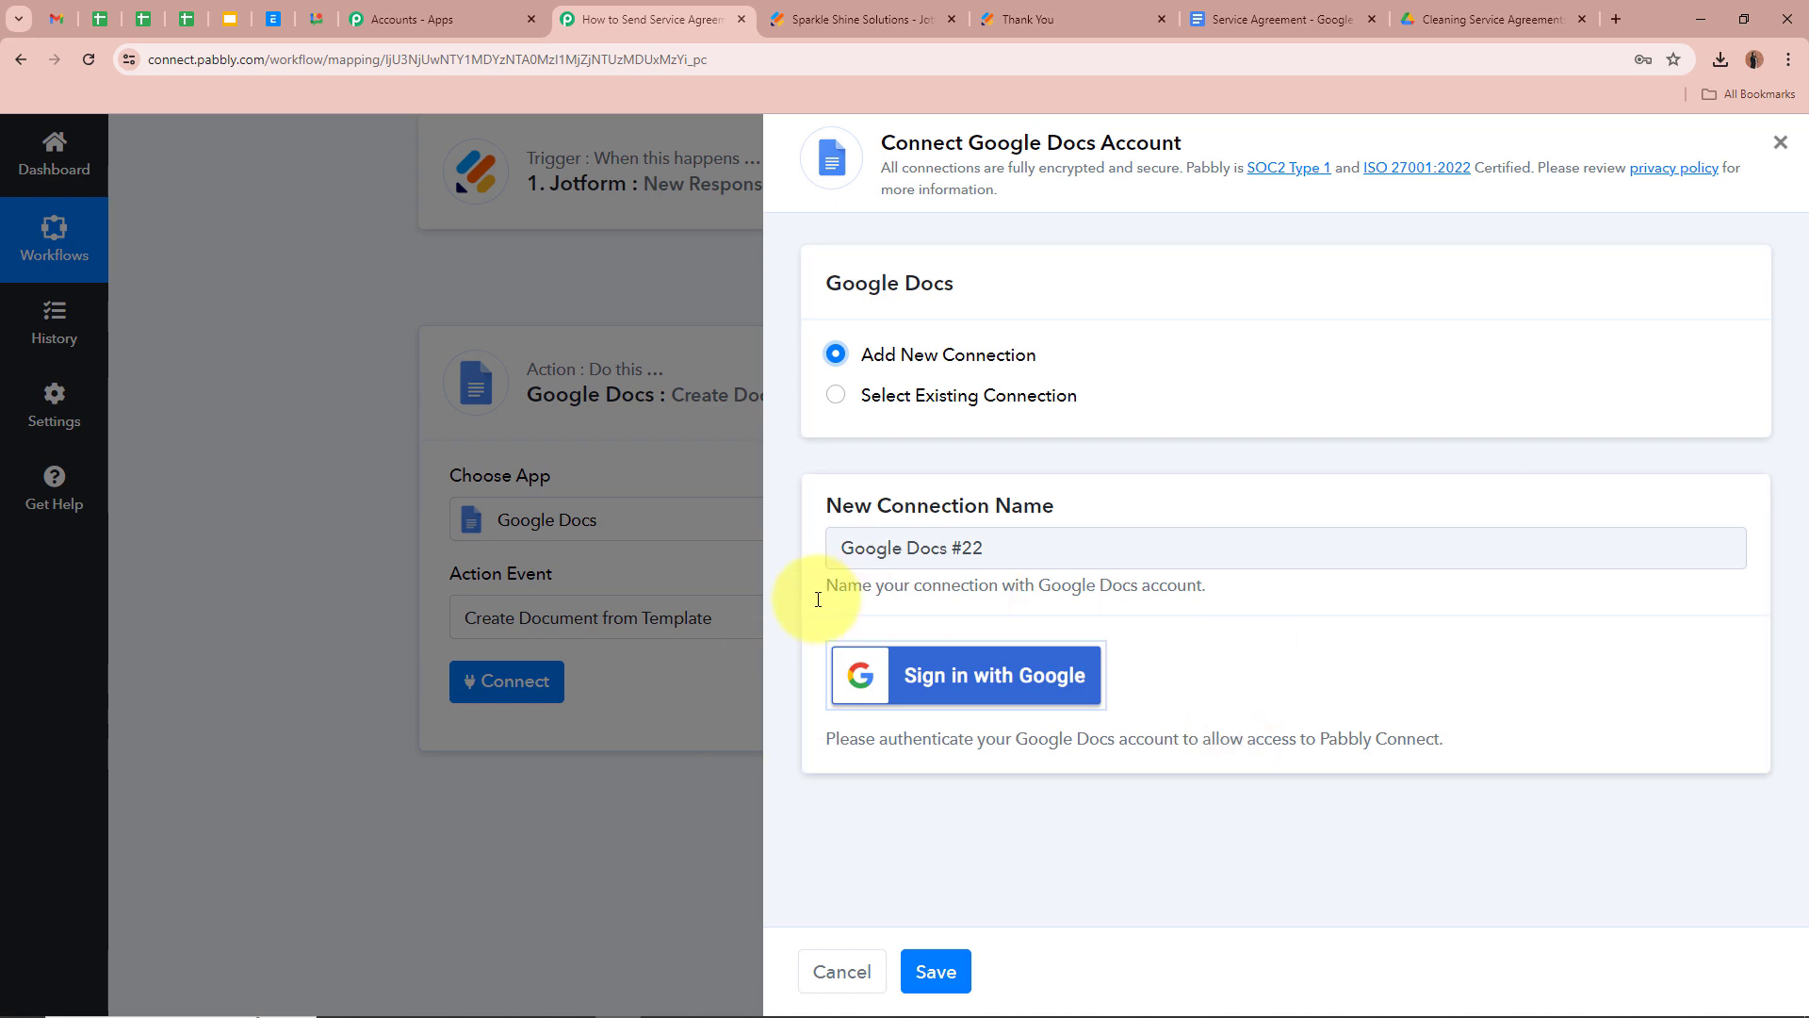
pyautogui.click(1027, 674)
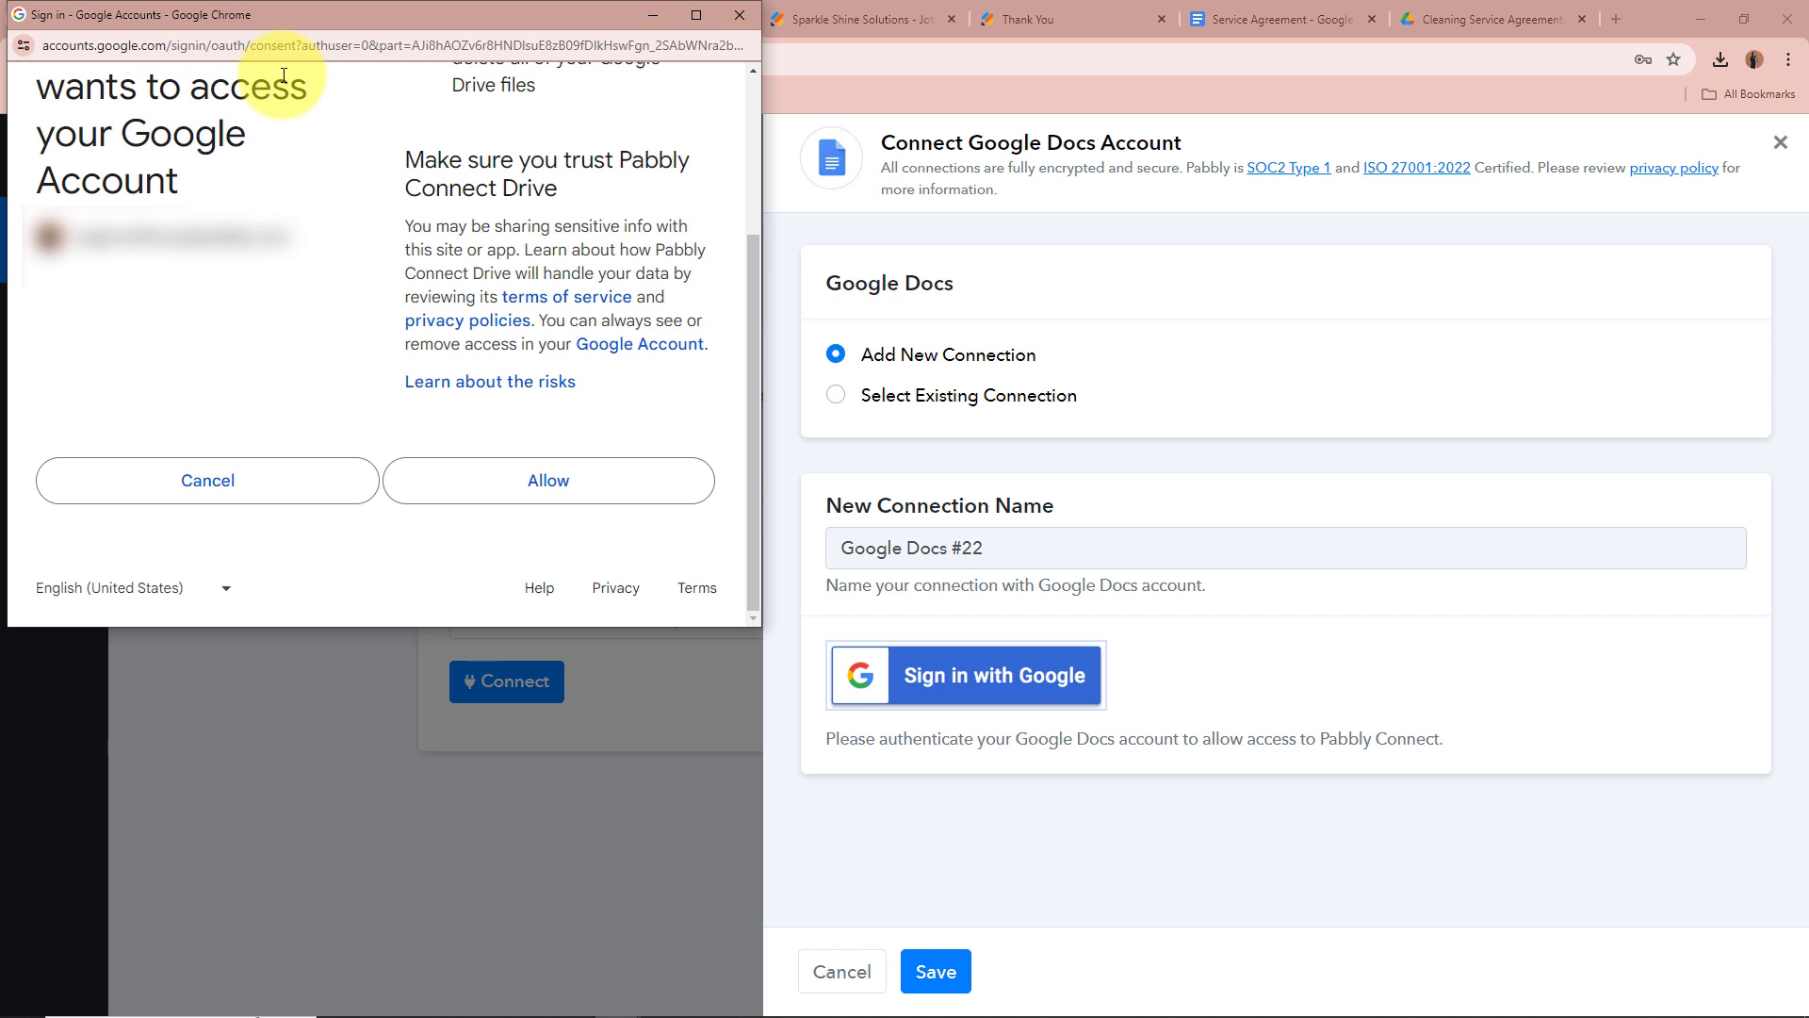
pyautogui.click(556, 484)
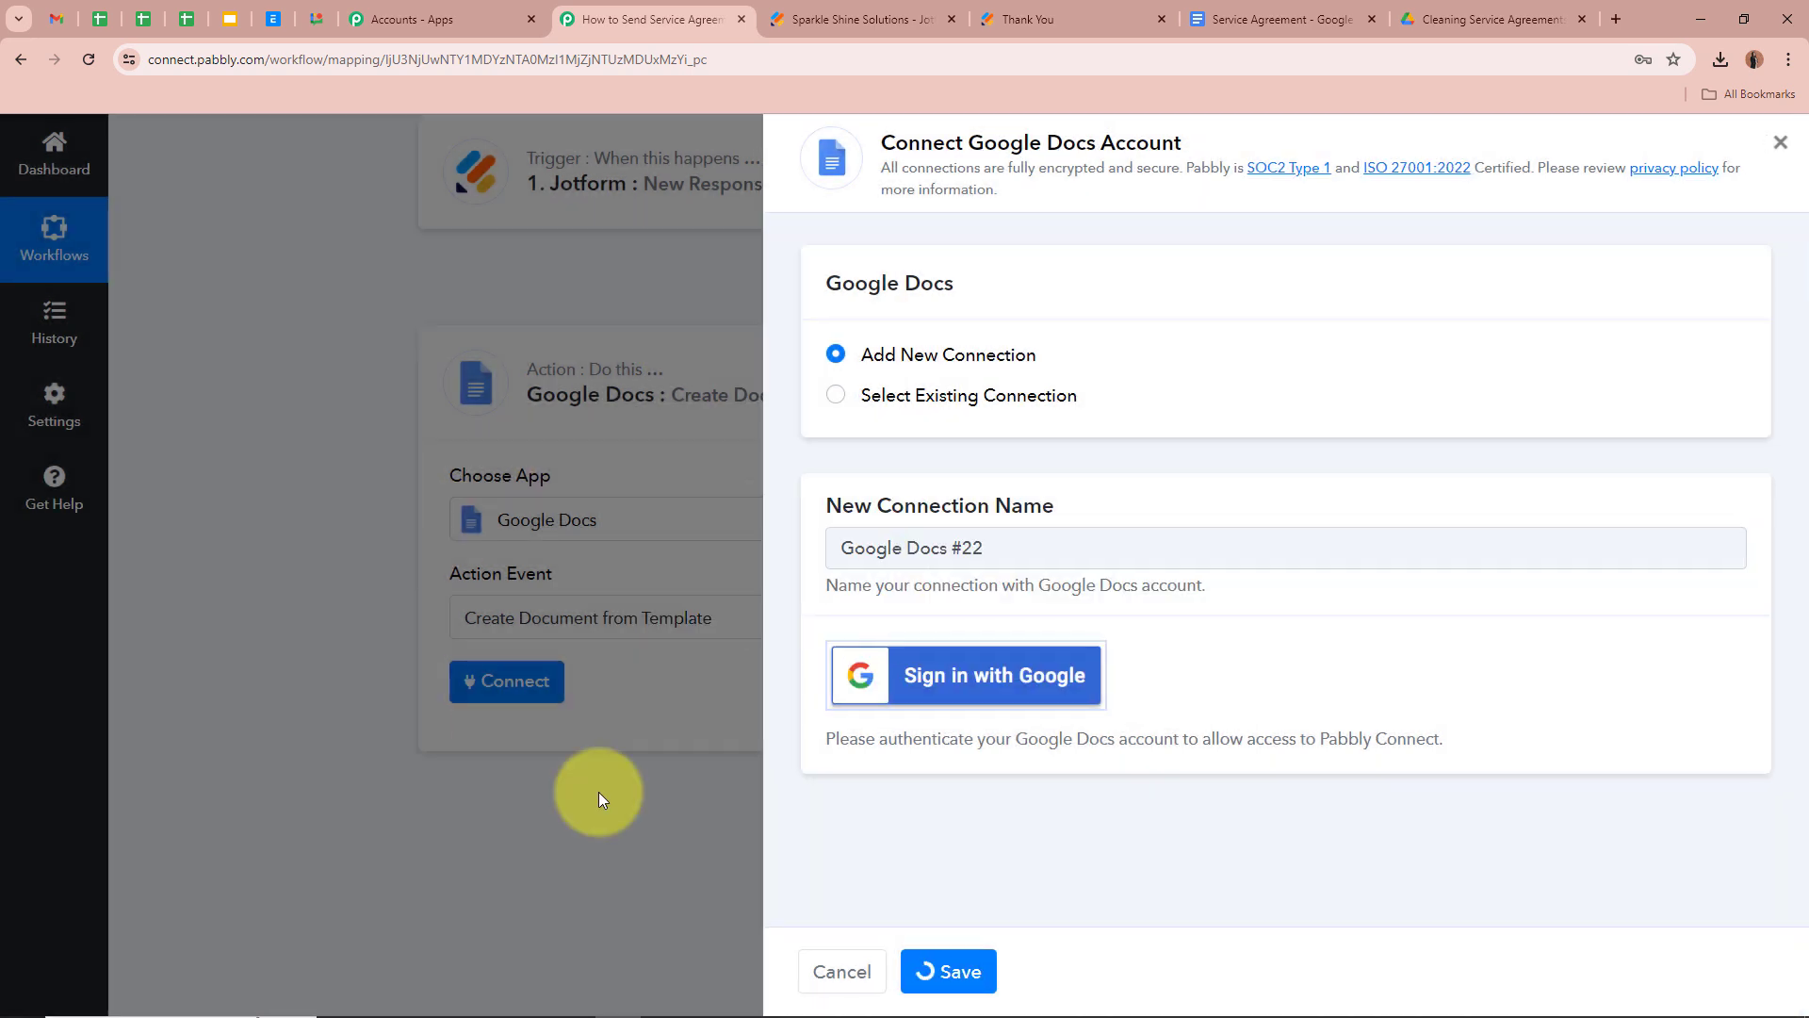
pyautogui.scroll(-4, 307, 539)
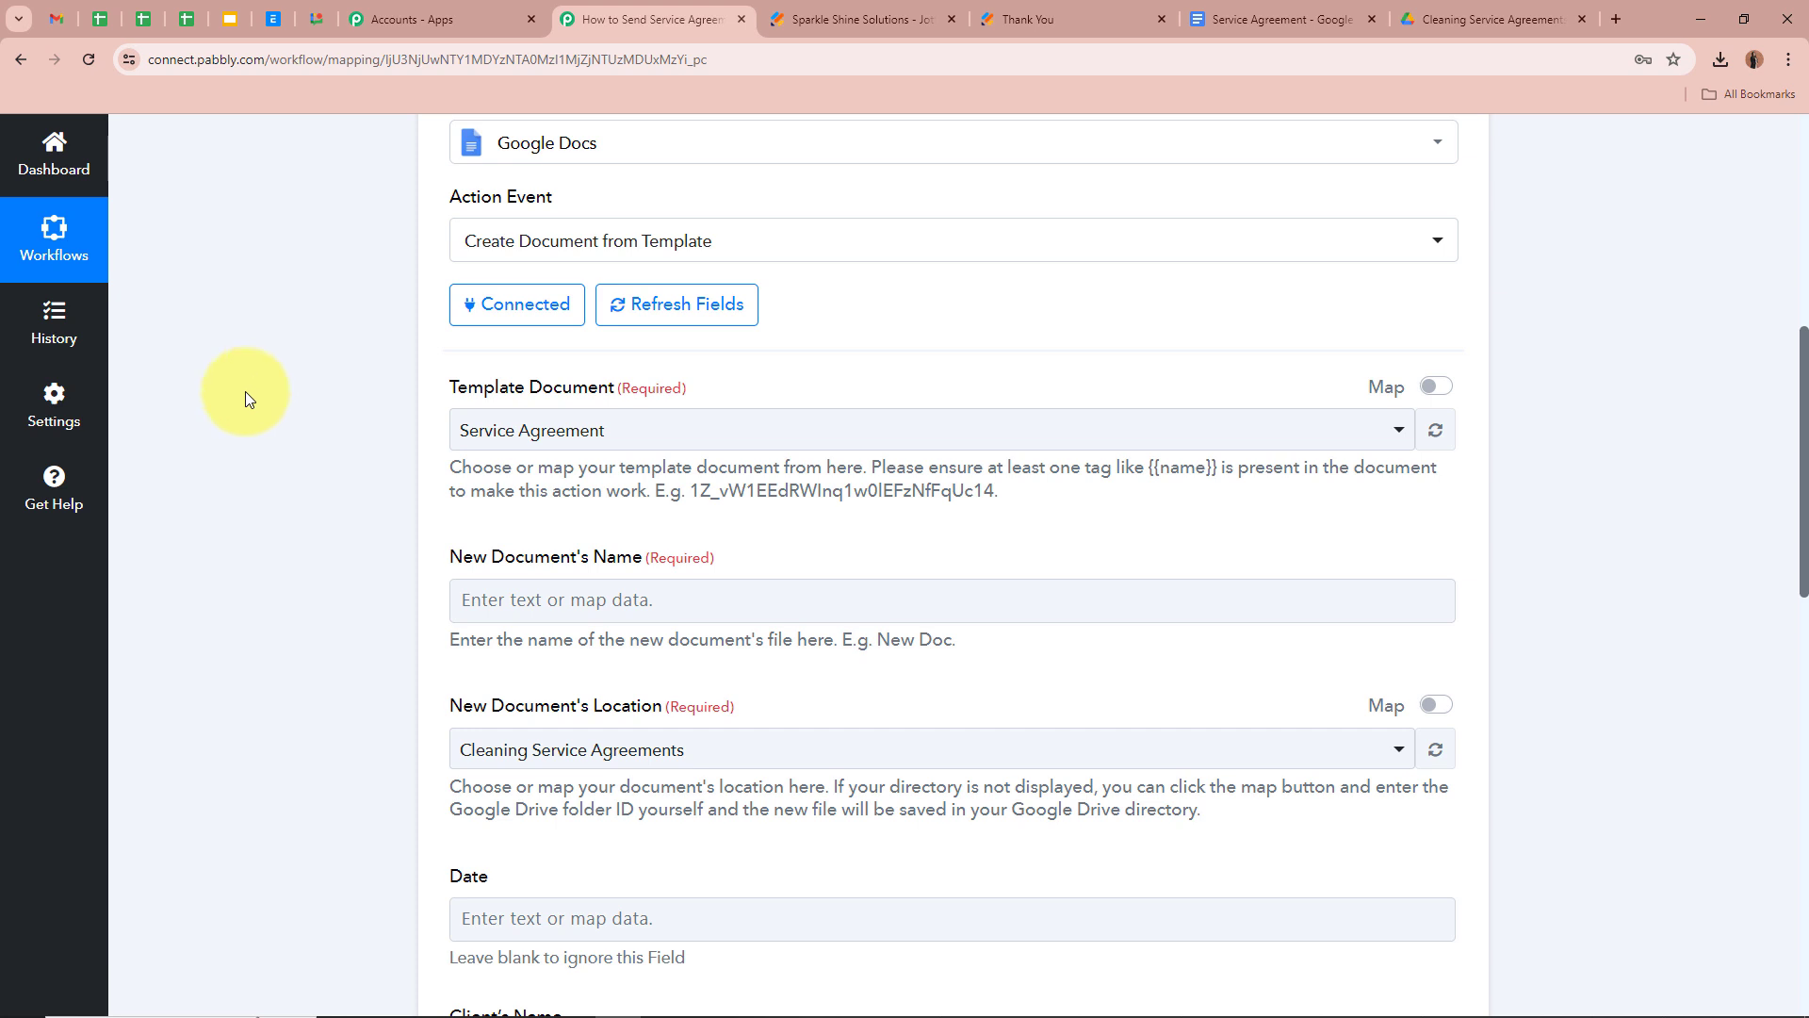
pyautogui.click(1249, 17)
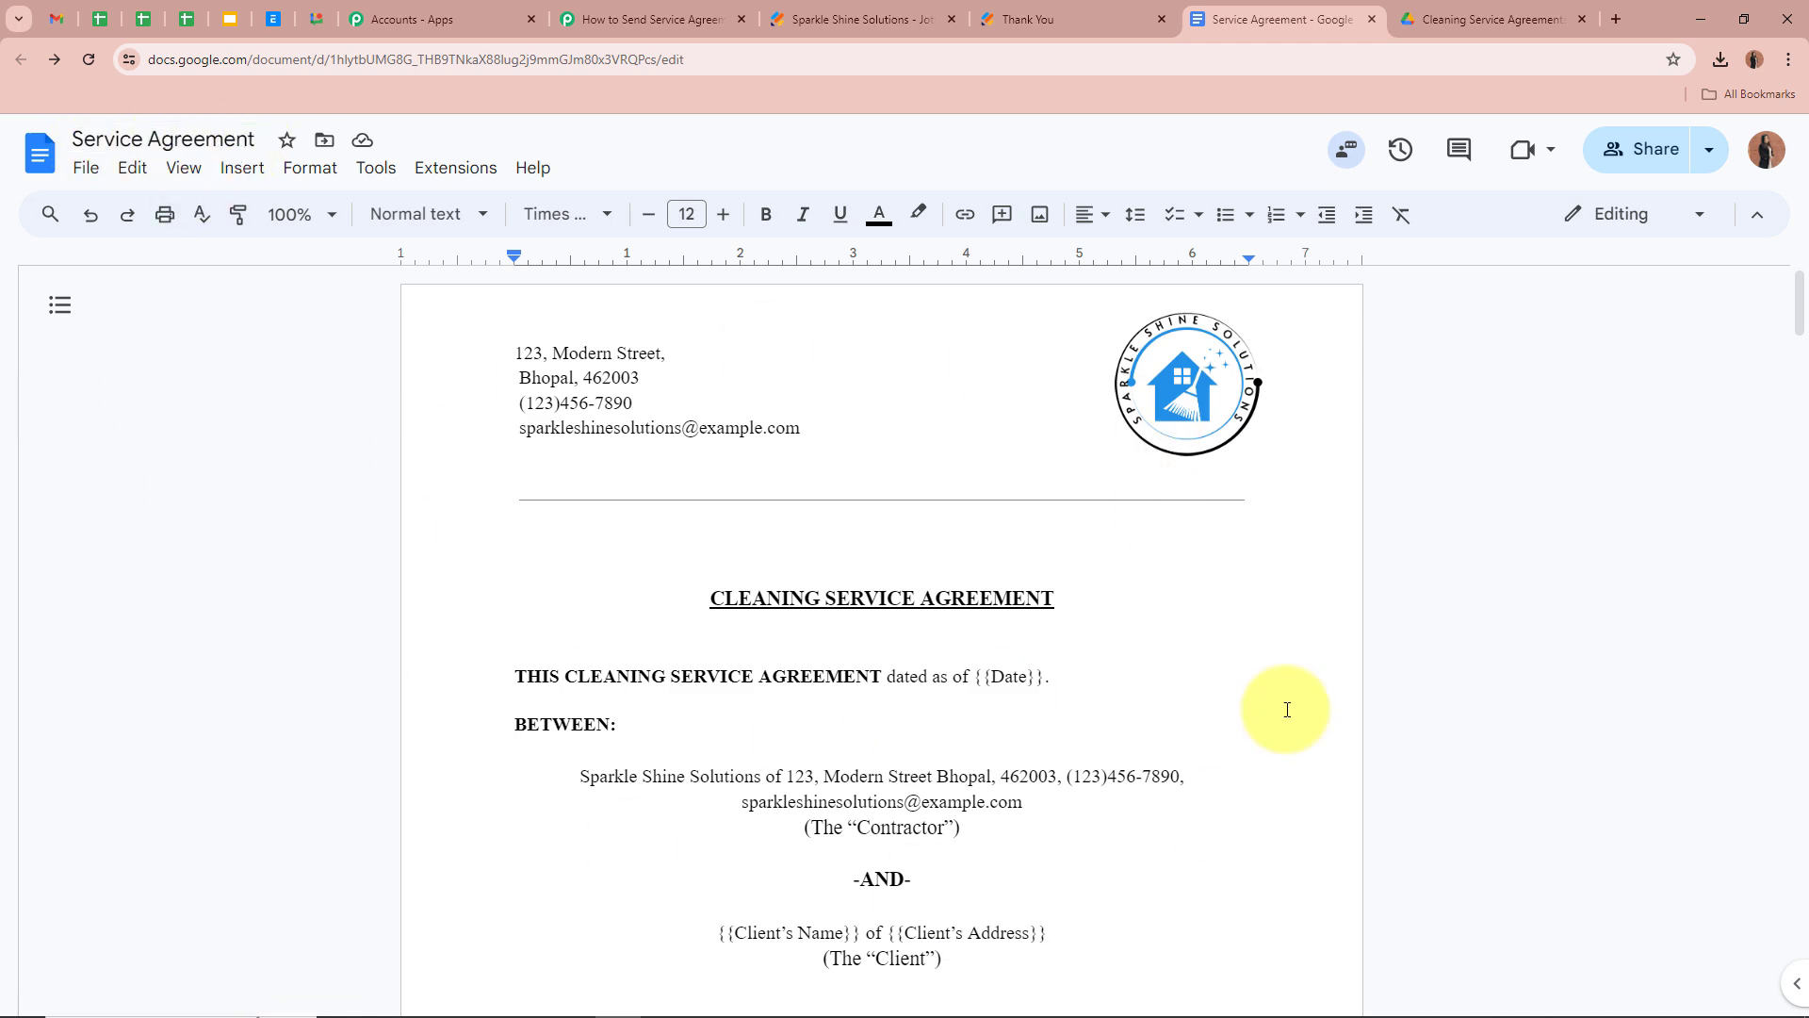
pyautogui.click(629, 10)
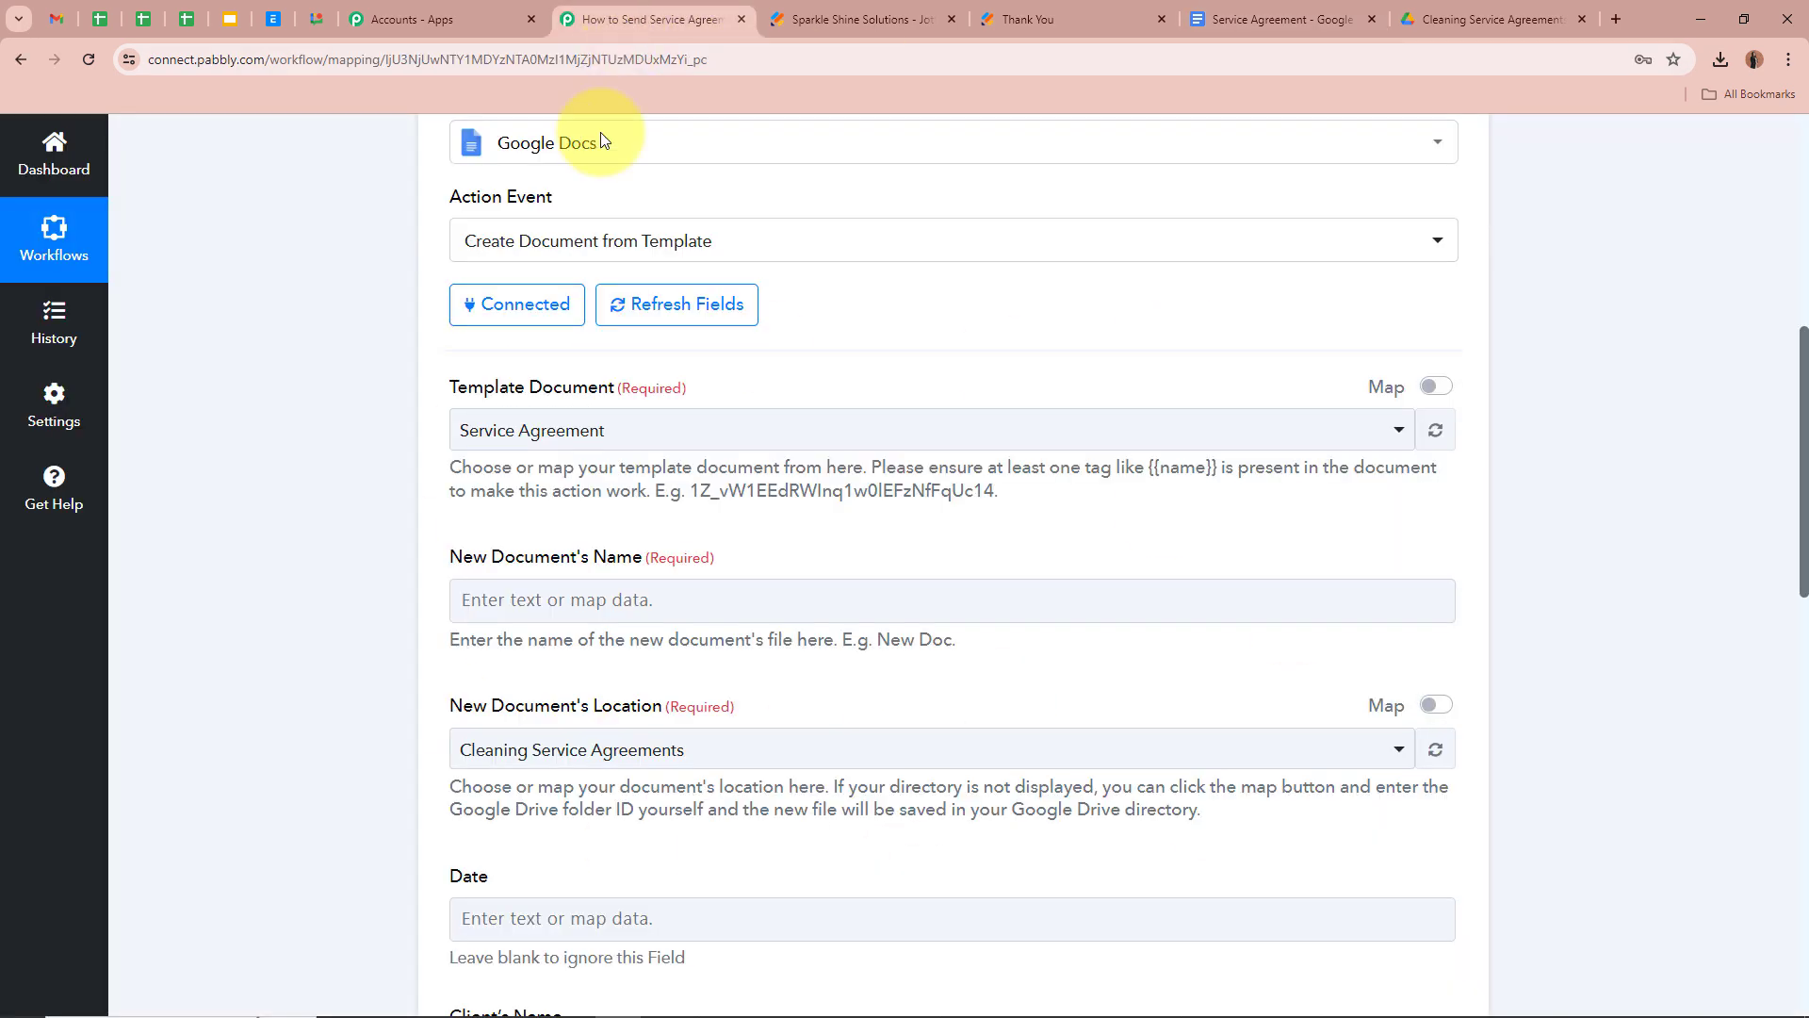
pyautogui.click(654, 429)
pyautogui.click(444, 443)
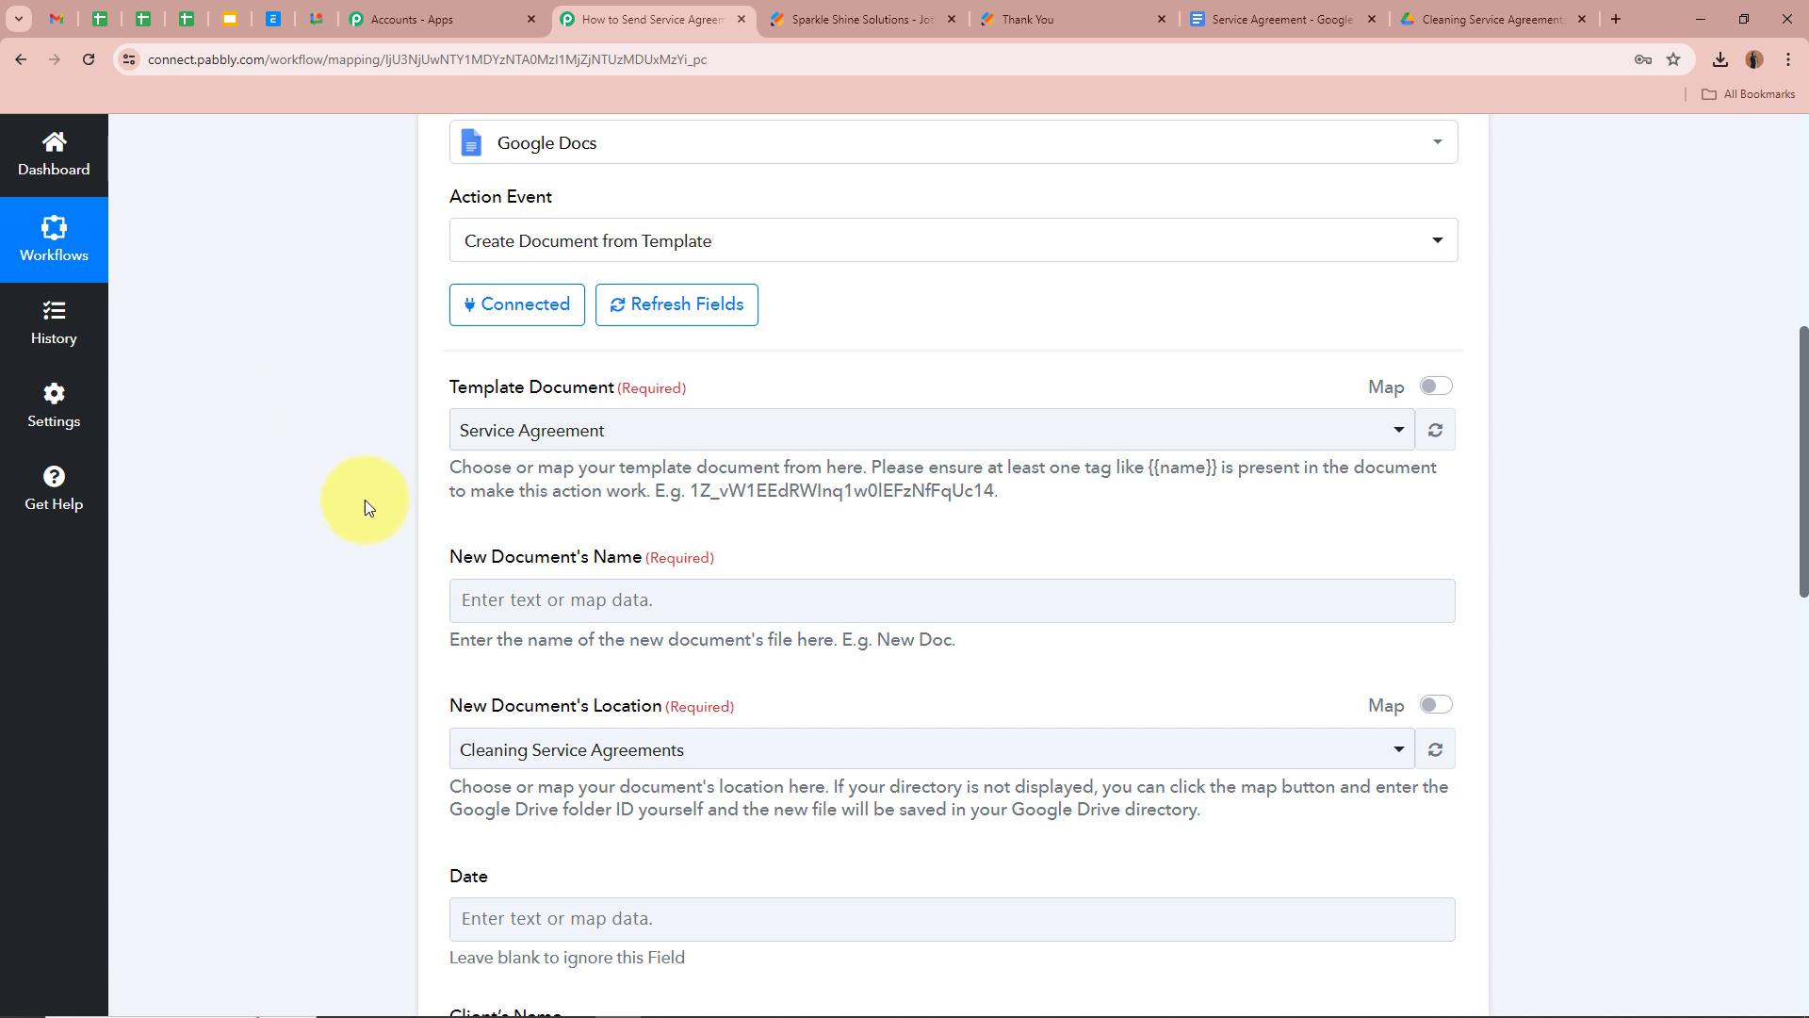
pyautogui.scroll(-2, 397, 424)
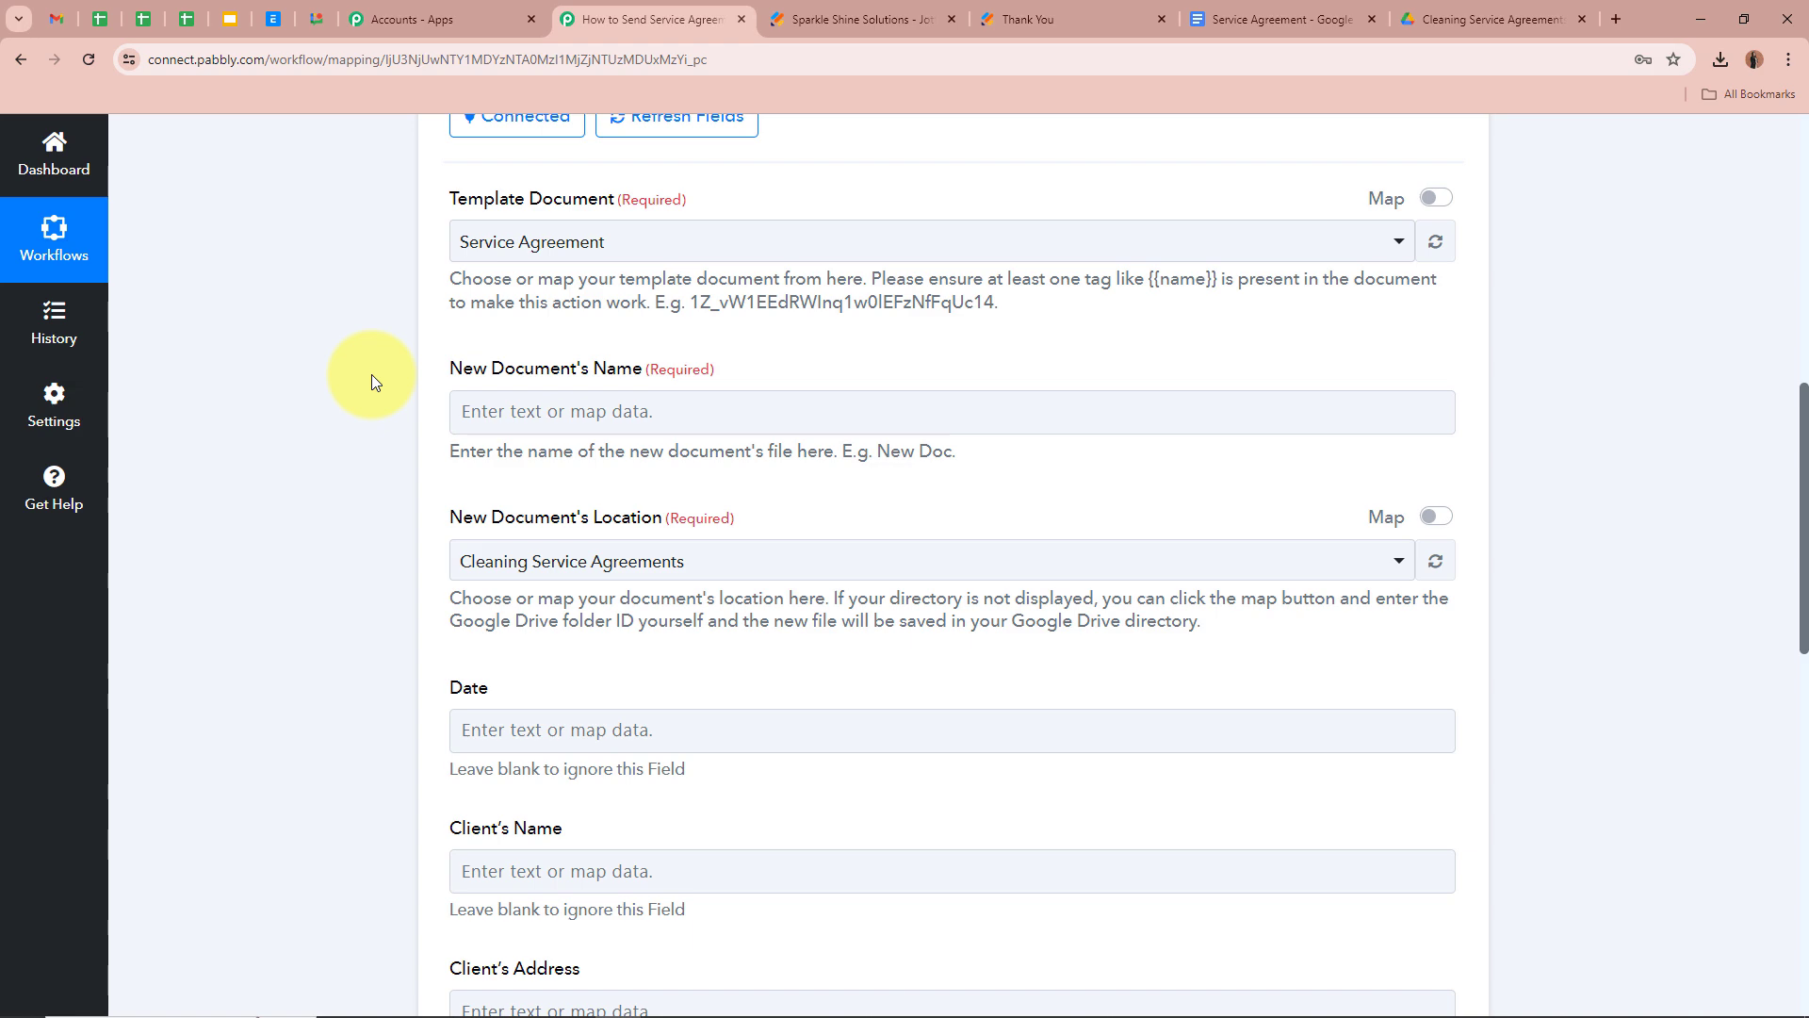
pyautogui.scroll(5, 363, 382)
pyautogui.scroll(-4, 363, 383)
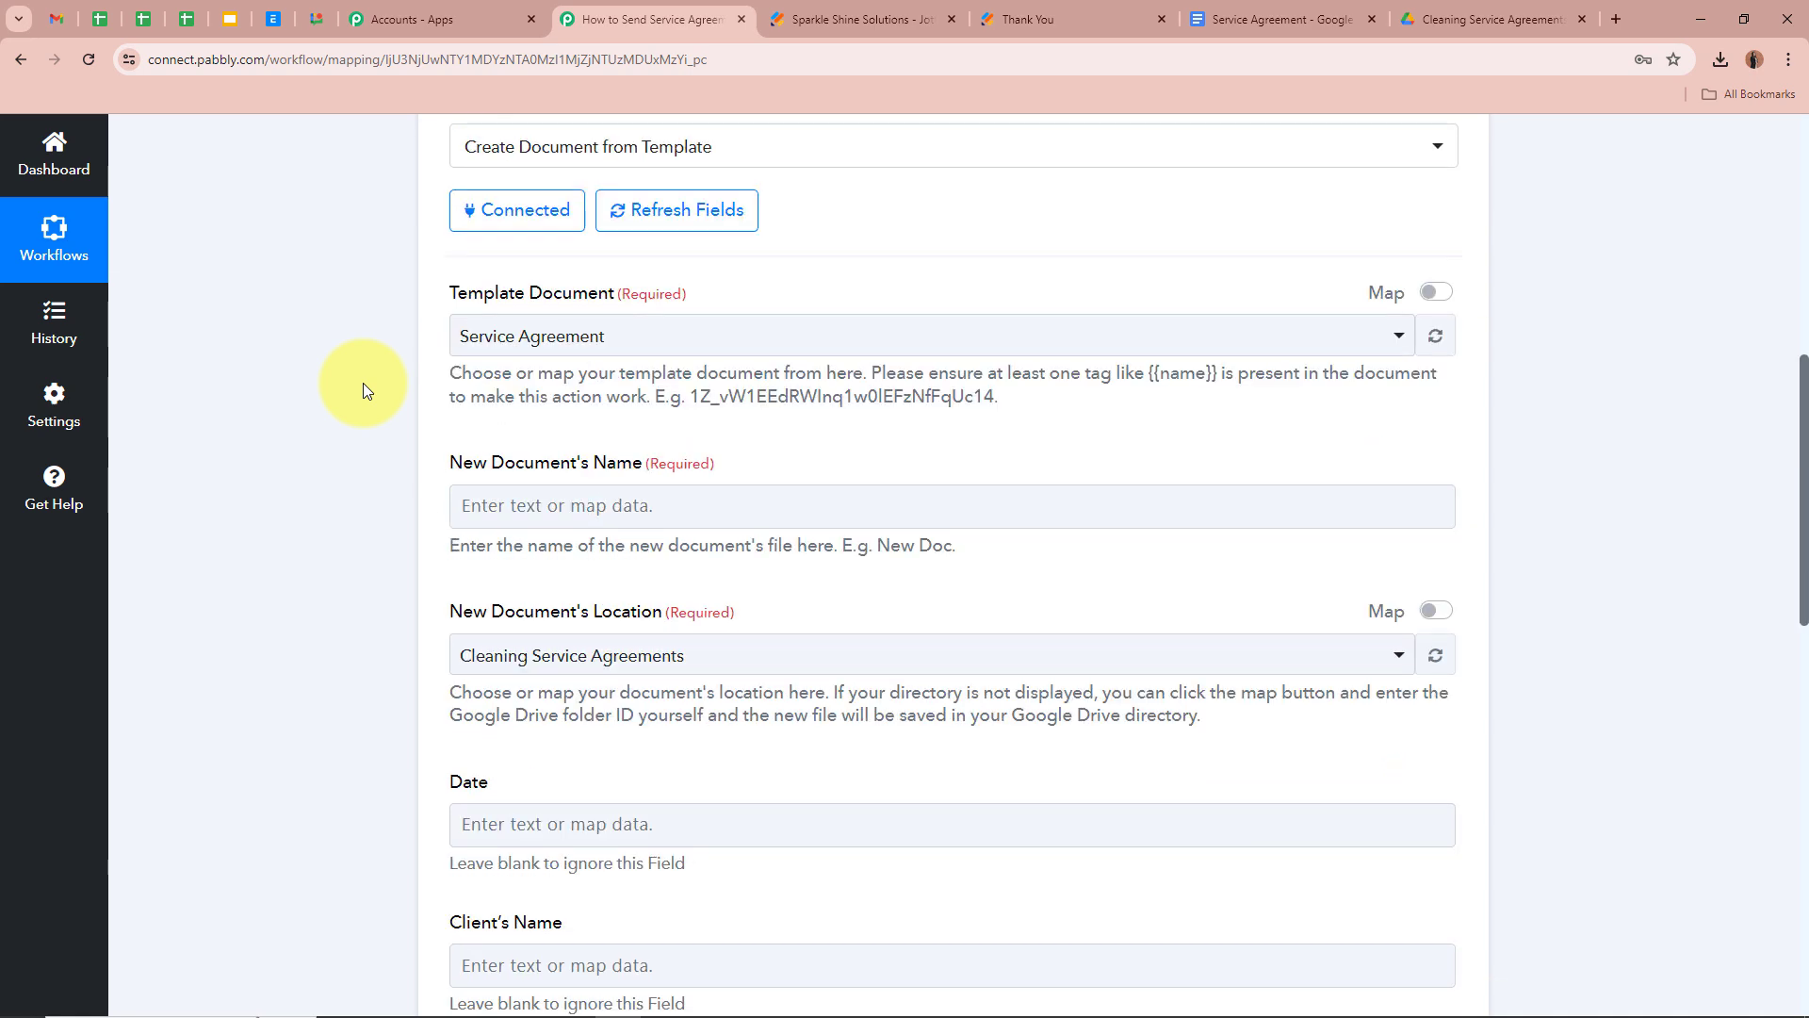
pyautogui.scroll(6, 364, 382)
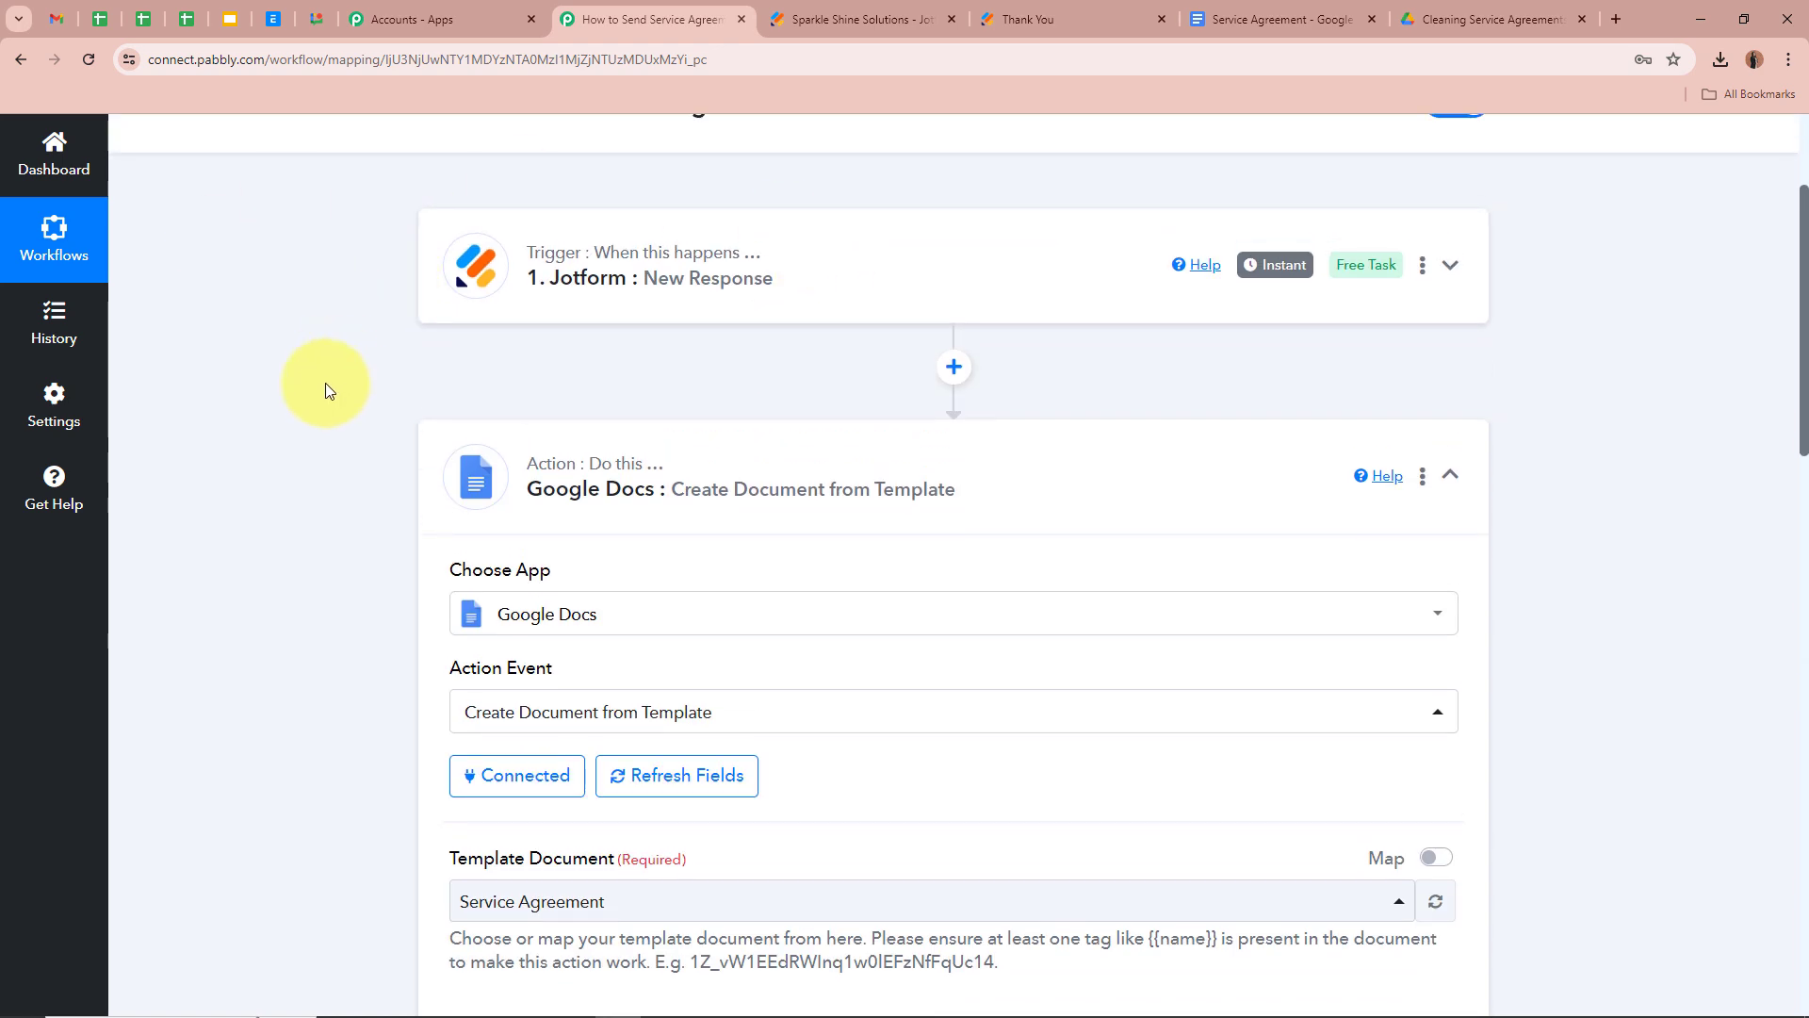
pyautogui.scroll(-7, 325, 383)
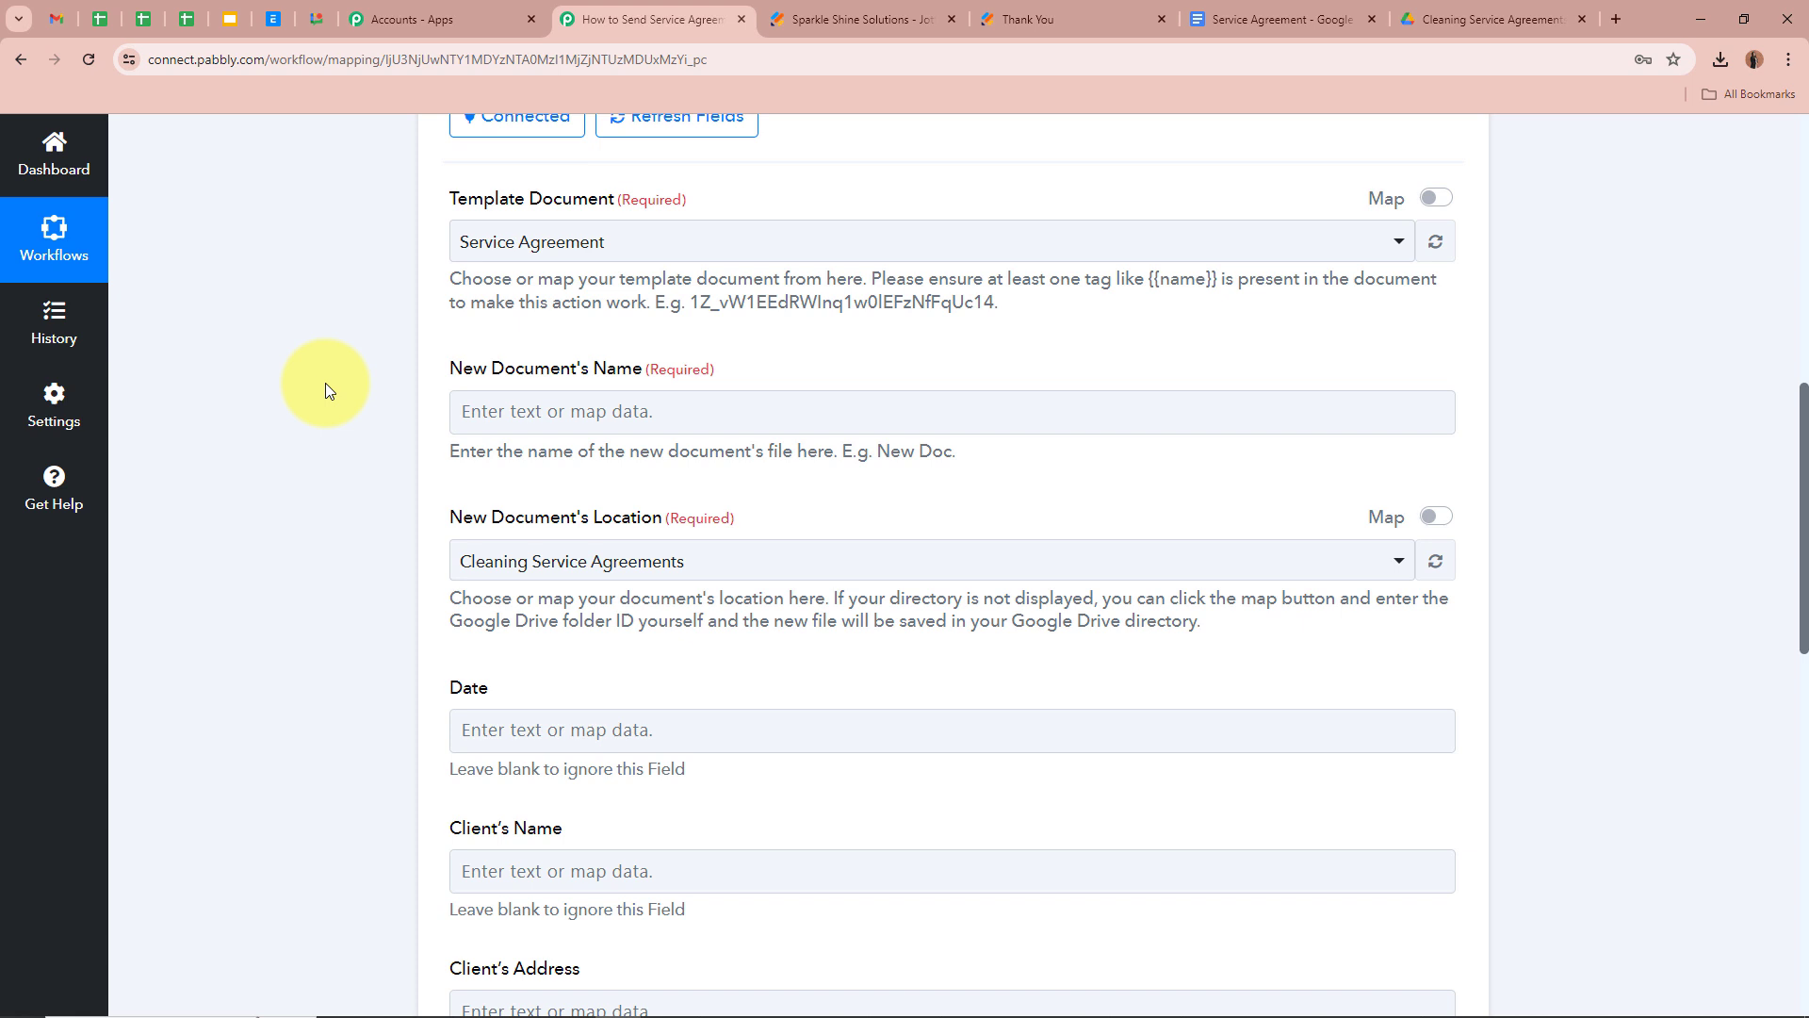
# Insert the Jotform Name First and Name Last fields into the New Document's Name
pyautogui.click(584, 408)
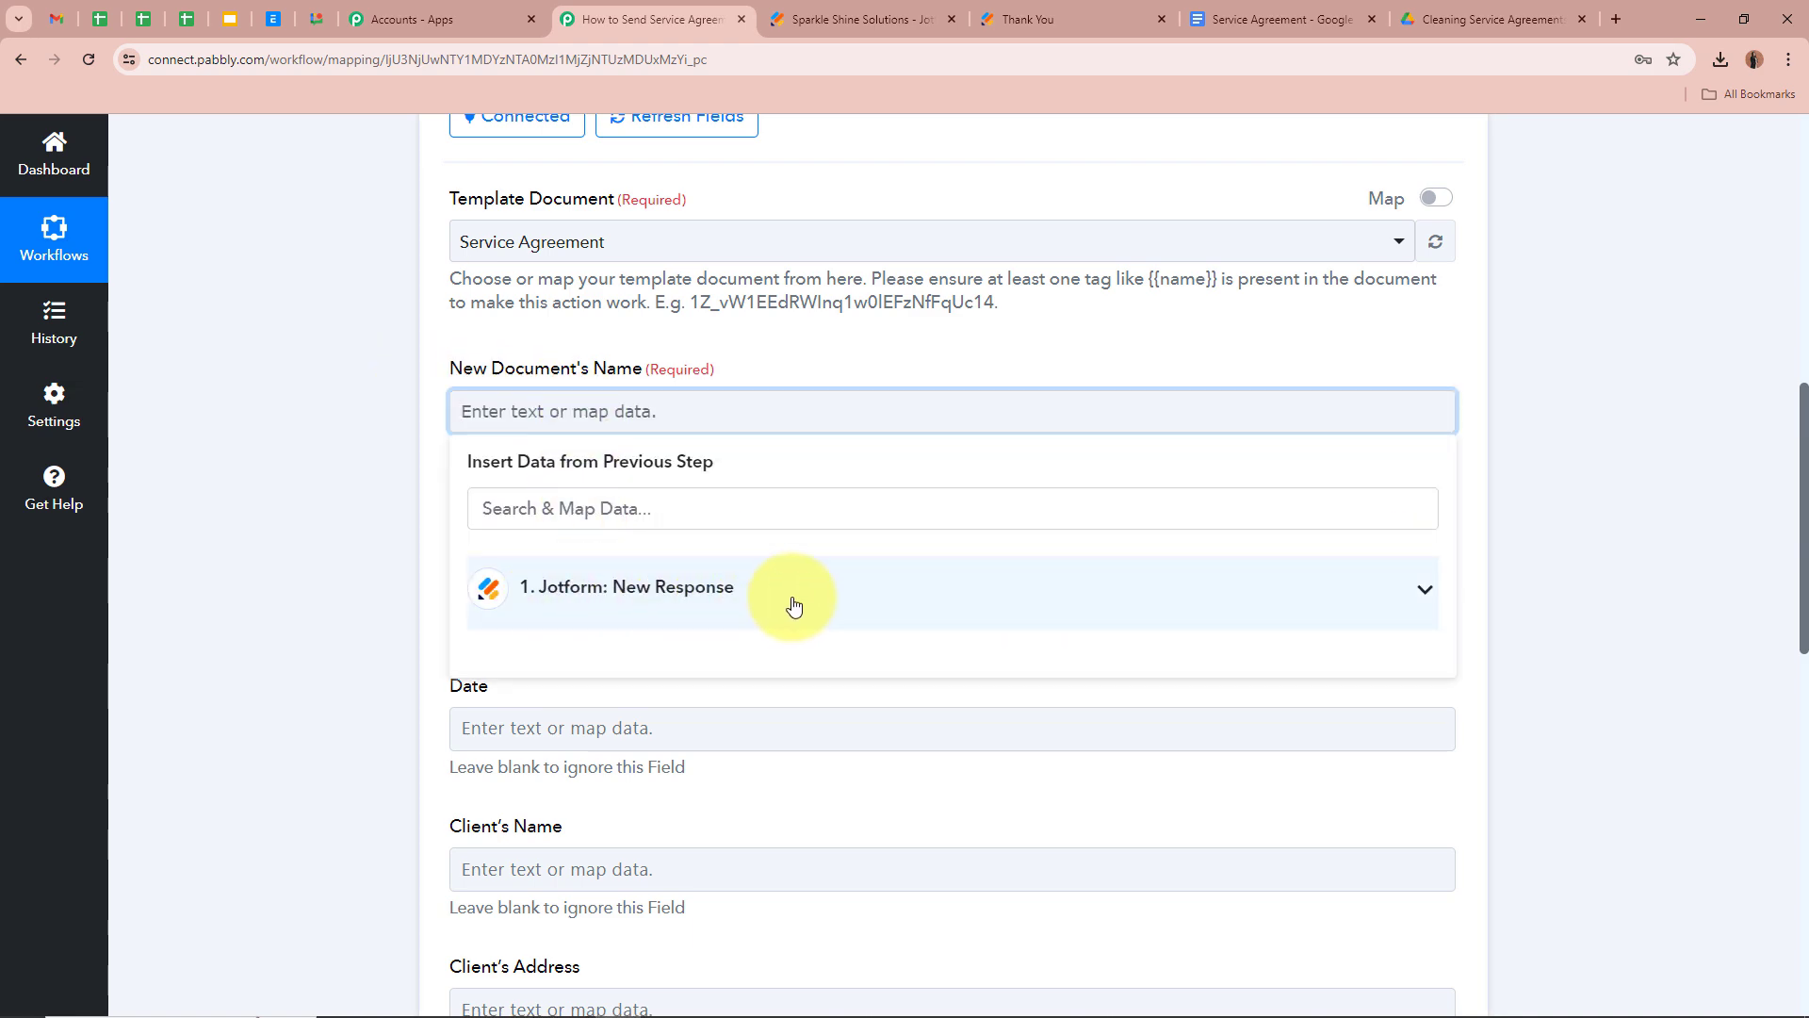
pyautogui.scroll(8, 794, 604)
pyautogui.scroll(-2, 227, 522)
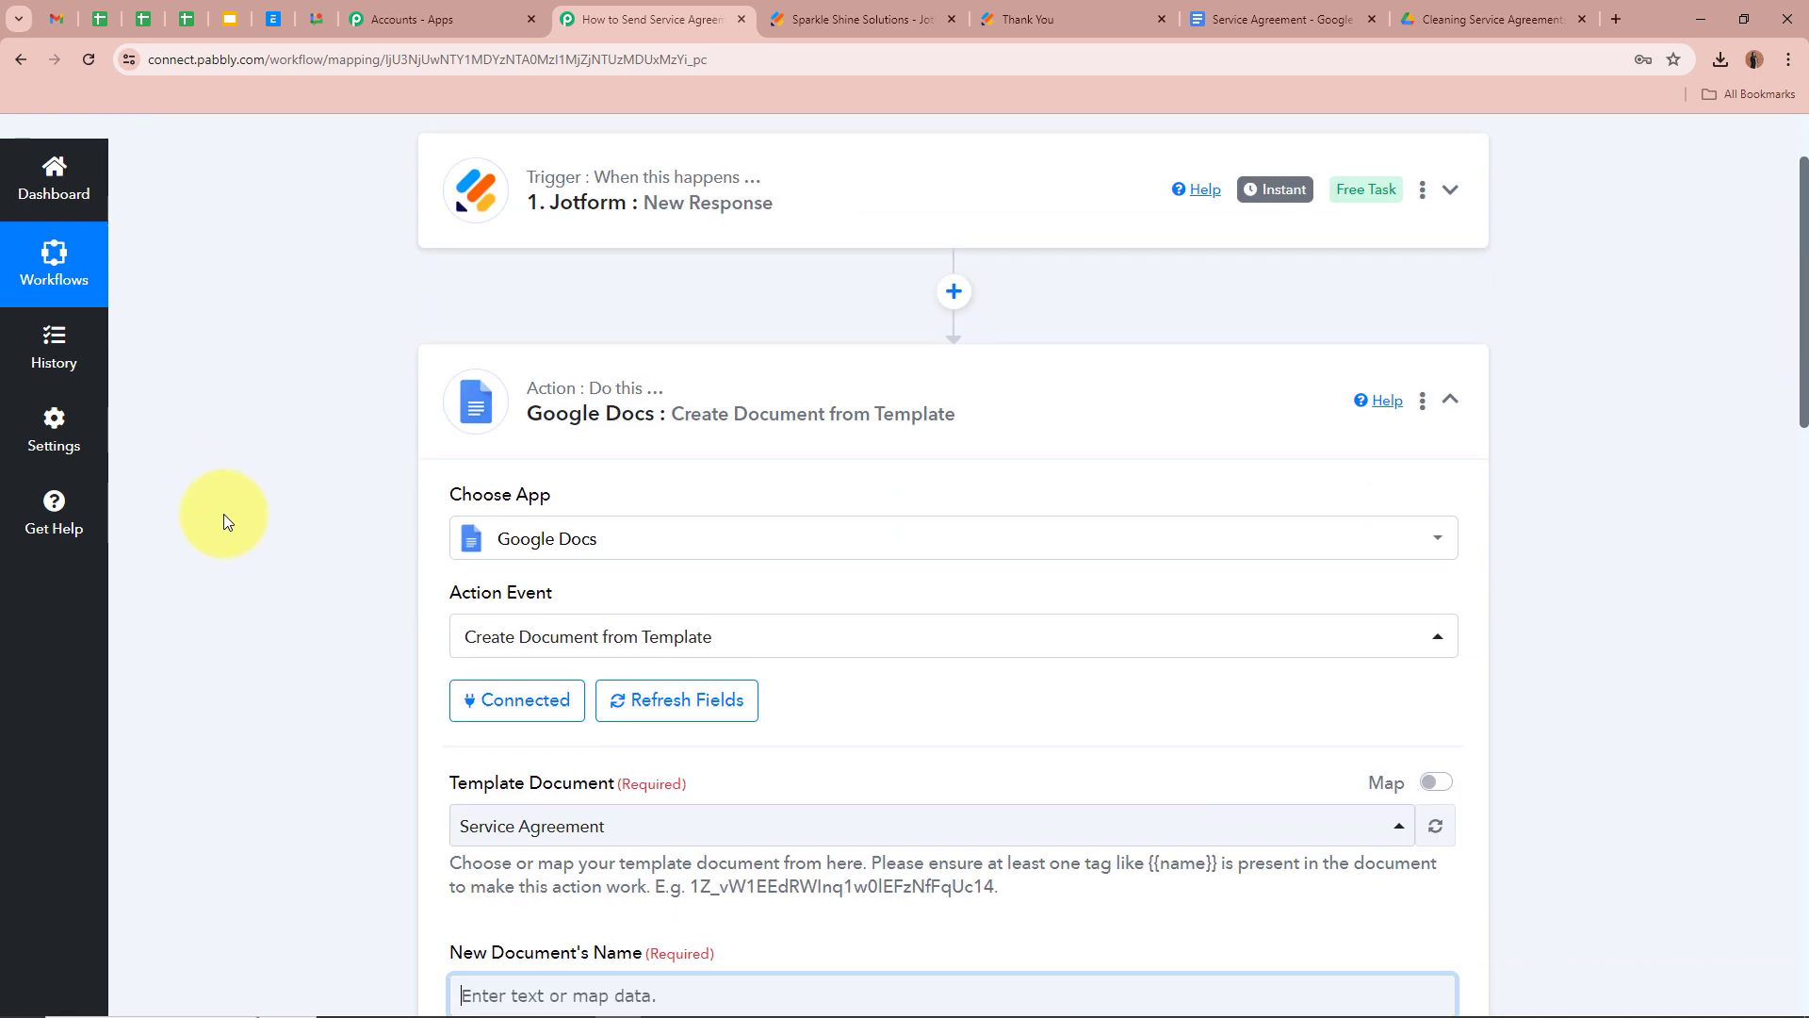
pyautogui.scroll(-4, 234, 518)
pyautogui.click(1405, 771)
pyautogui.scroll(-4, 1263, 663)
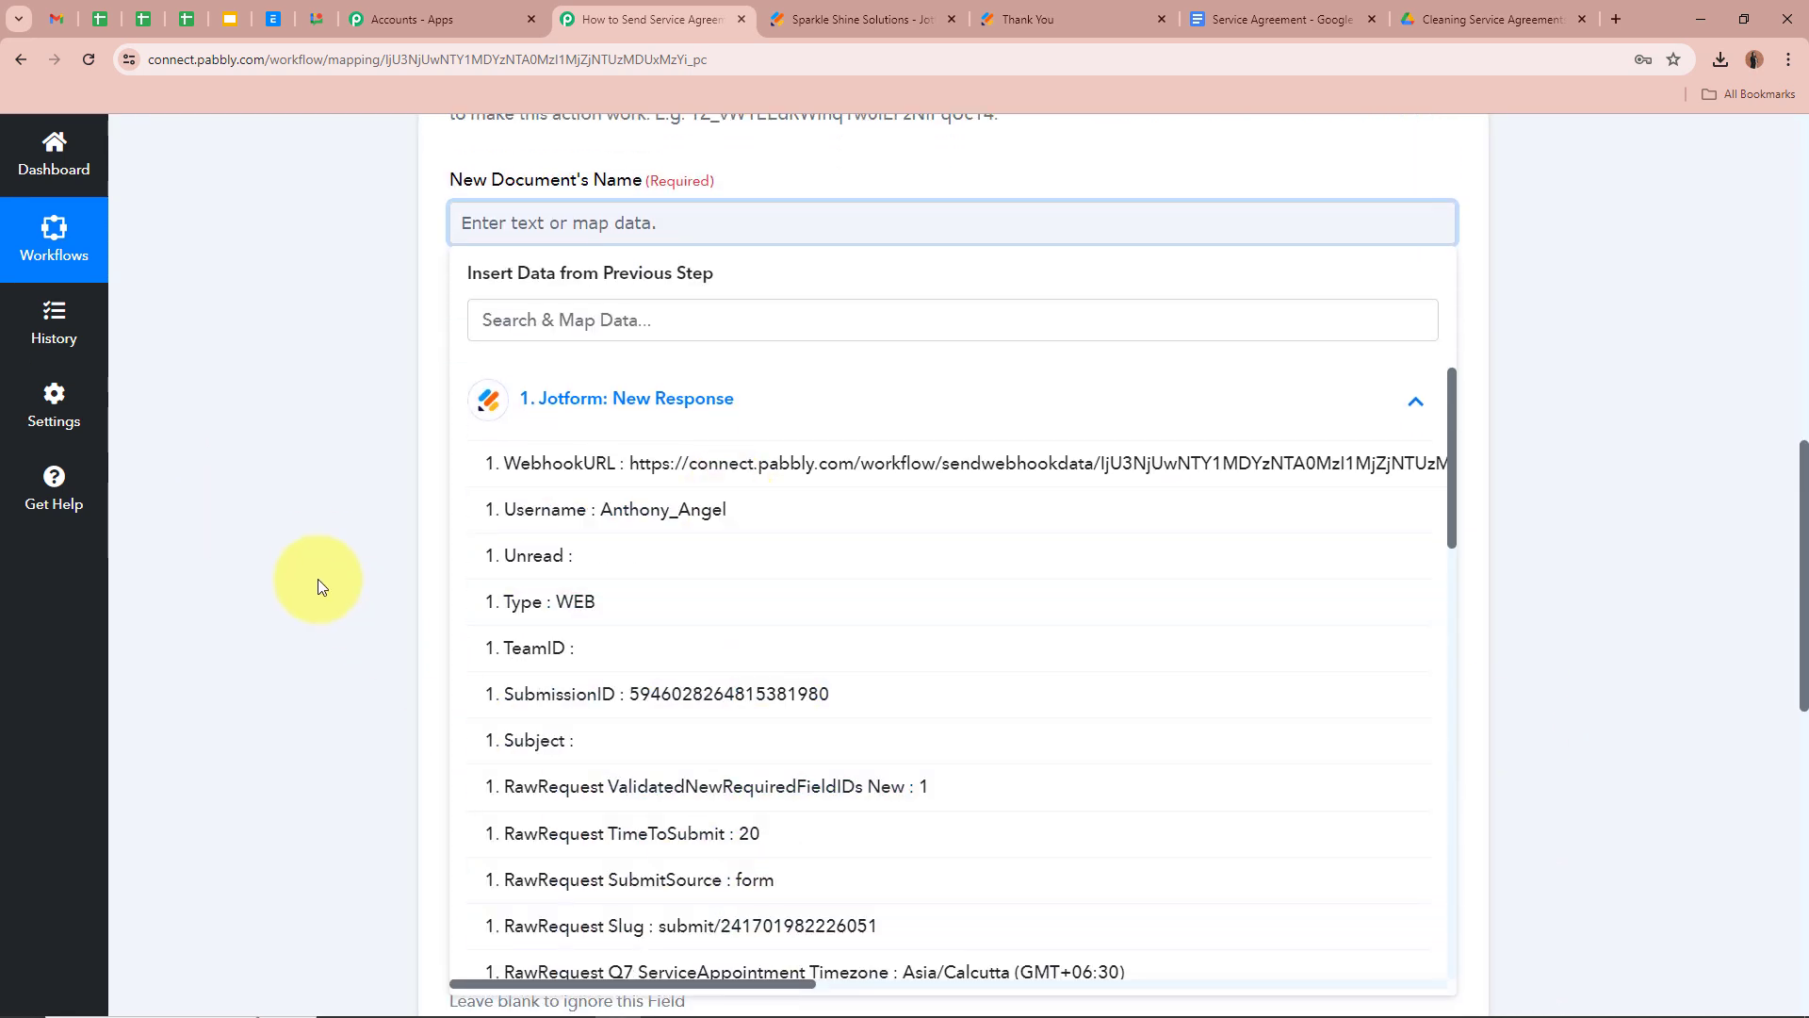
pyautogui.scroll(1, 319, 579)
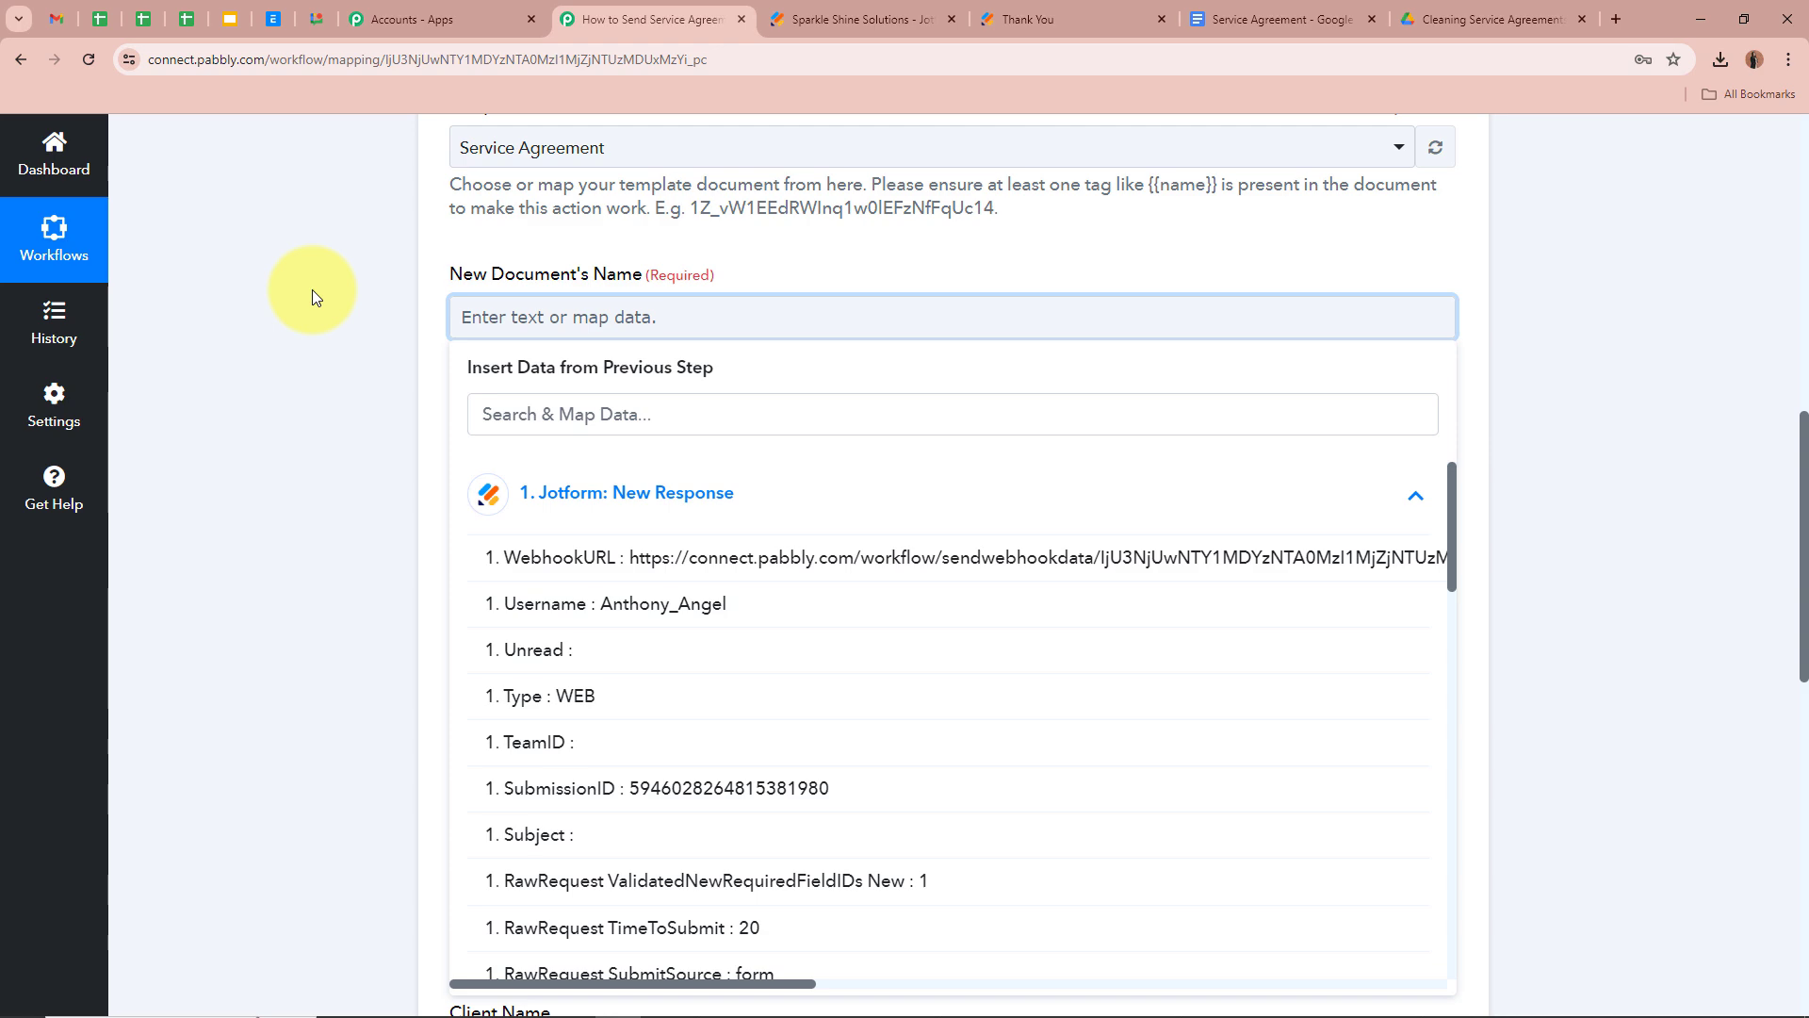
pyautogui.scroll(-10, 976, 660)
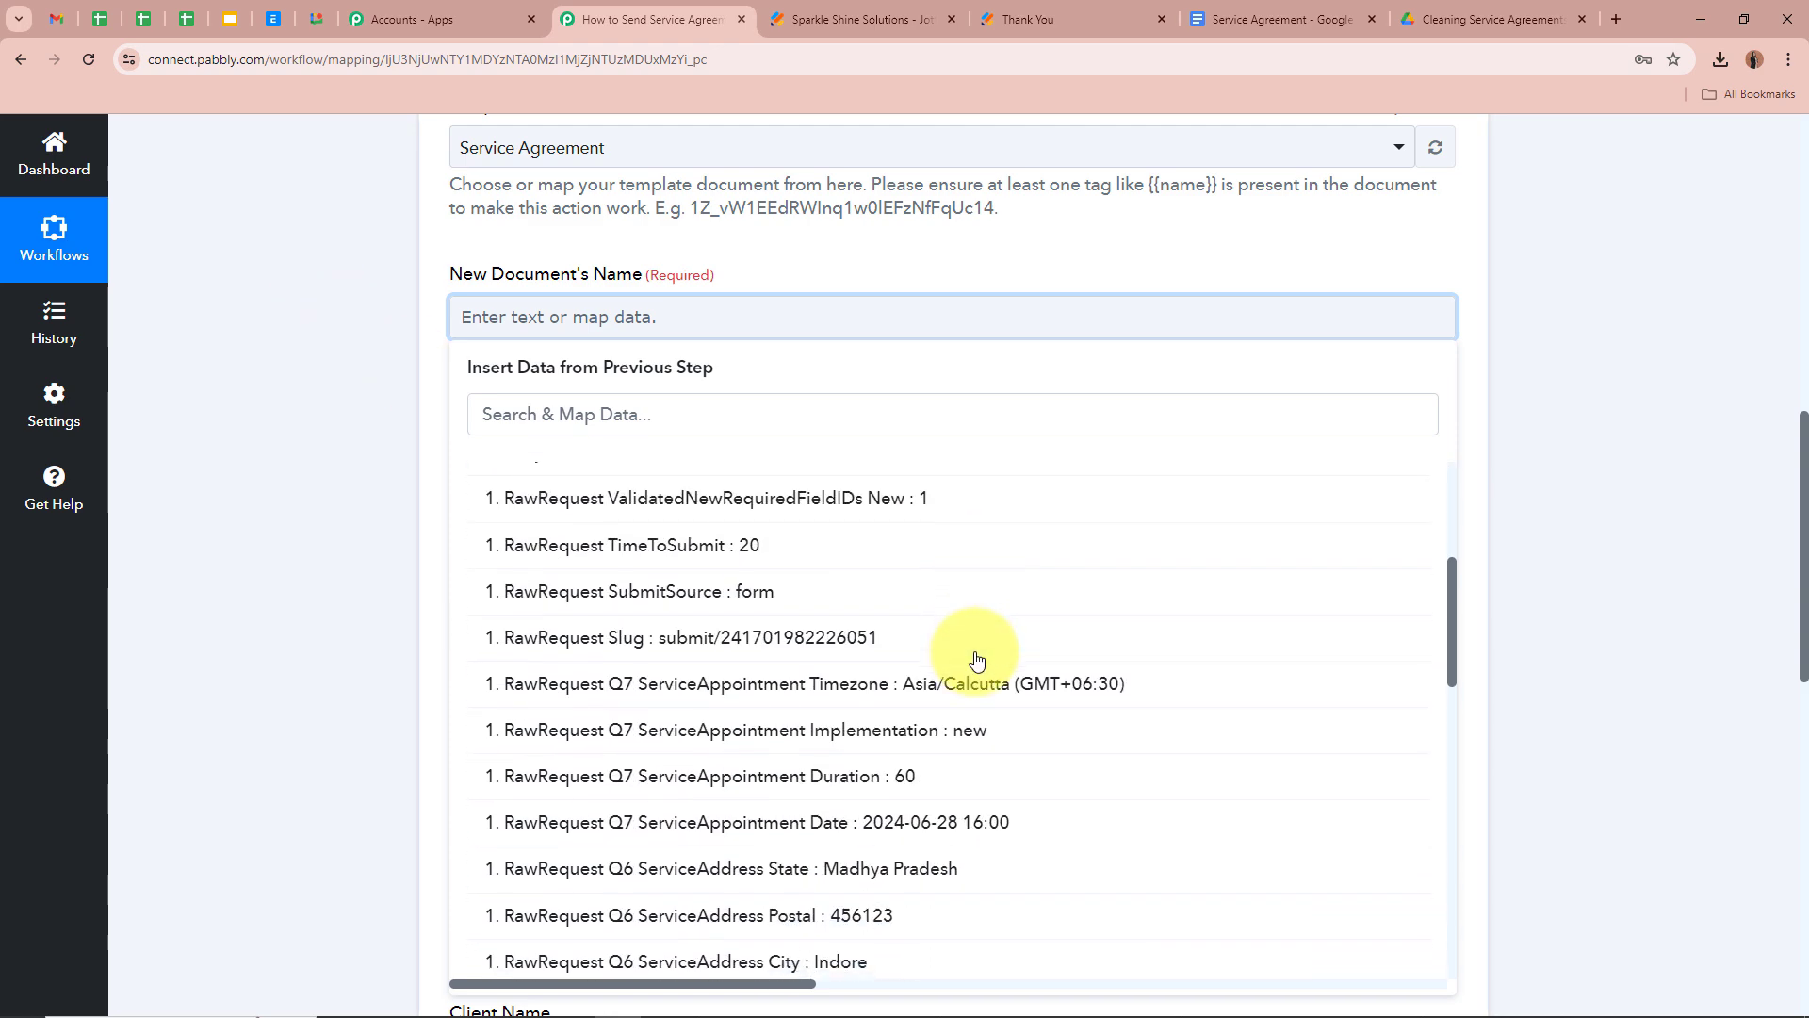
pyautogui.scroll(-2, 976, 660)
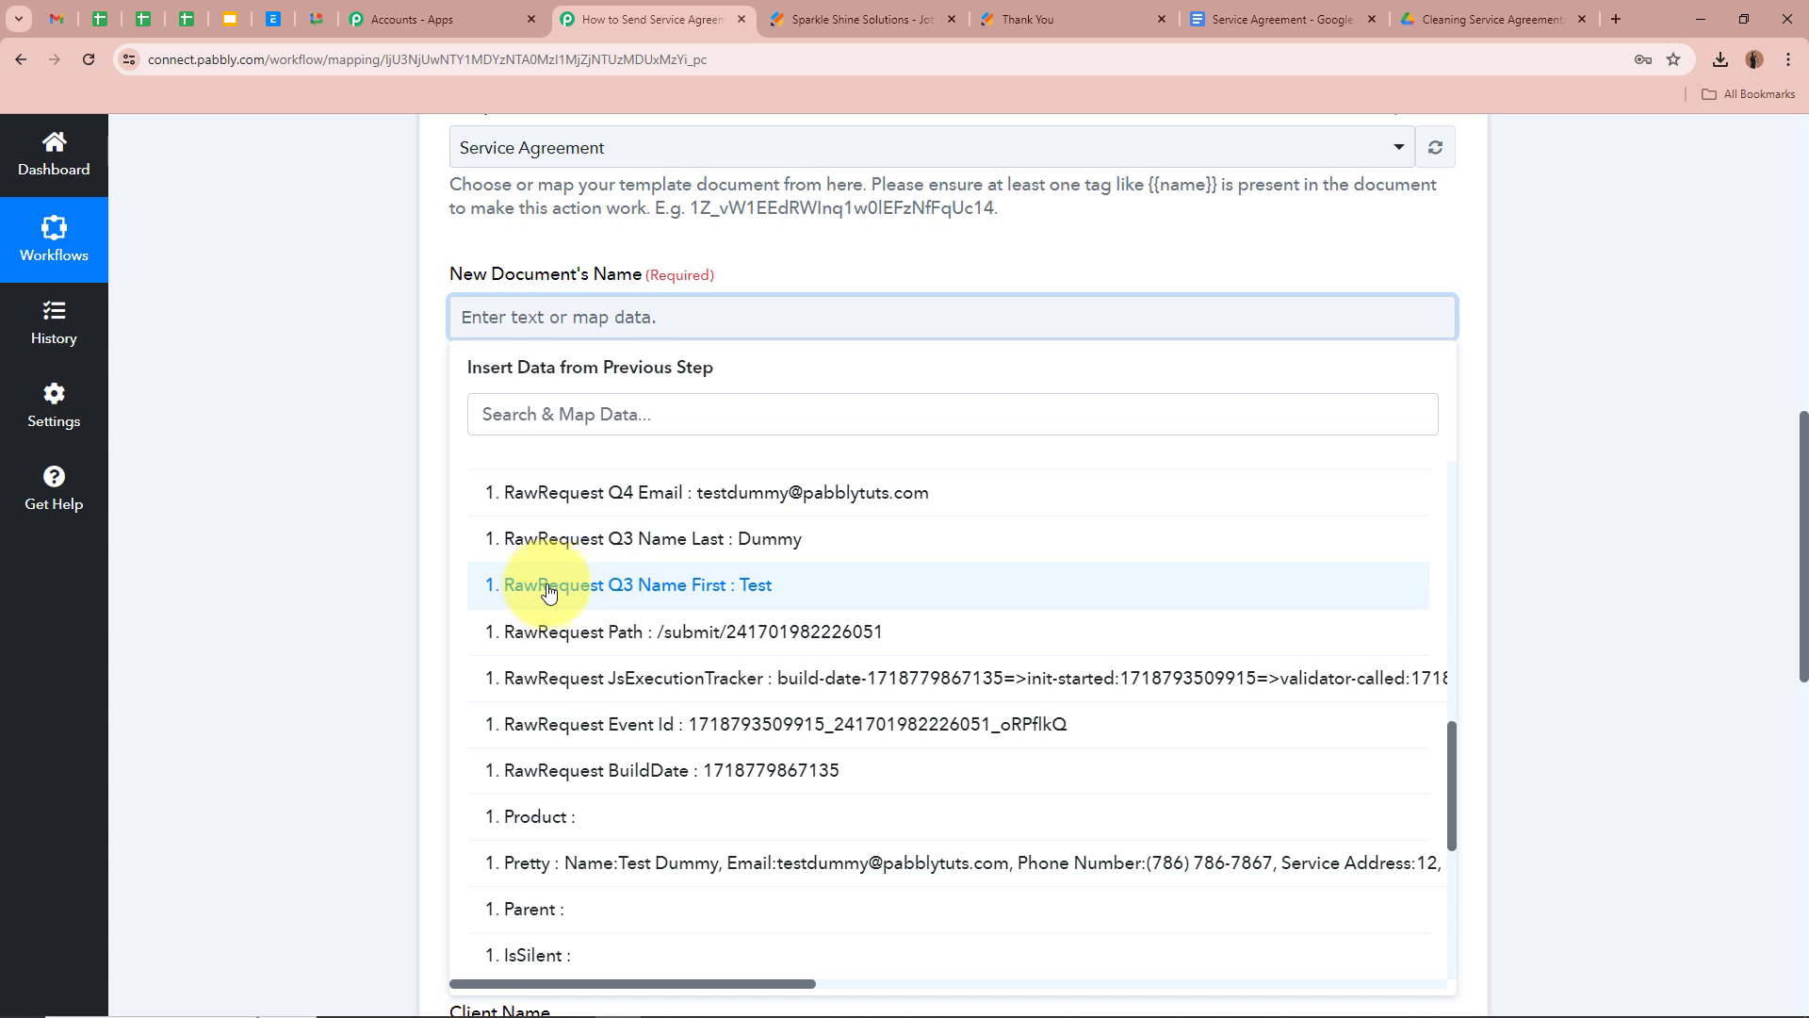
pyautogui.click(785, 586)
pyautogui.click(768, 553)
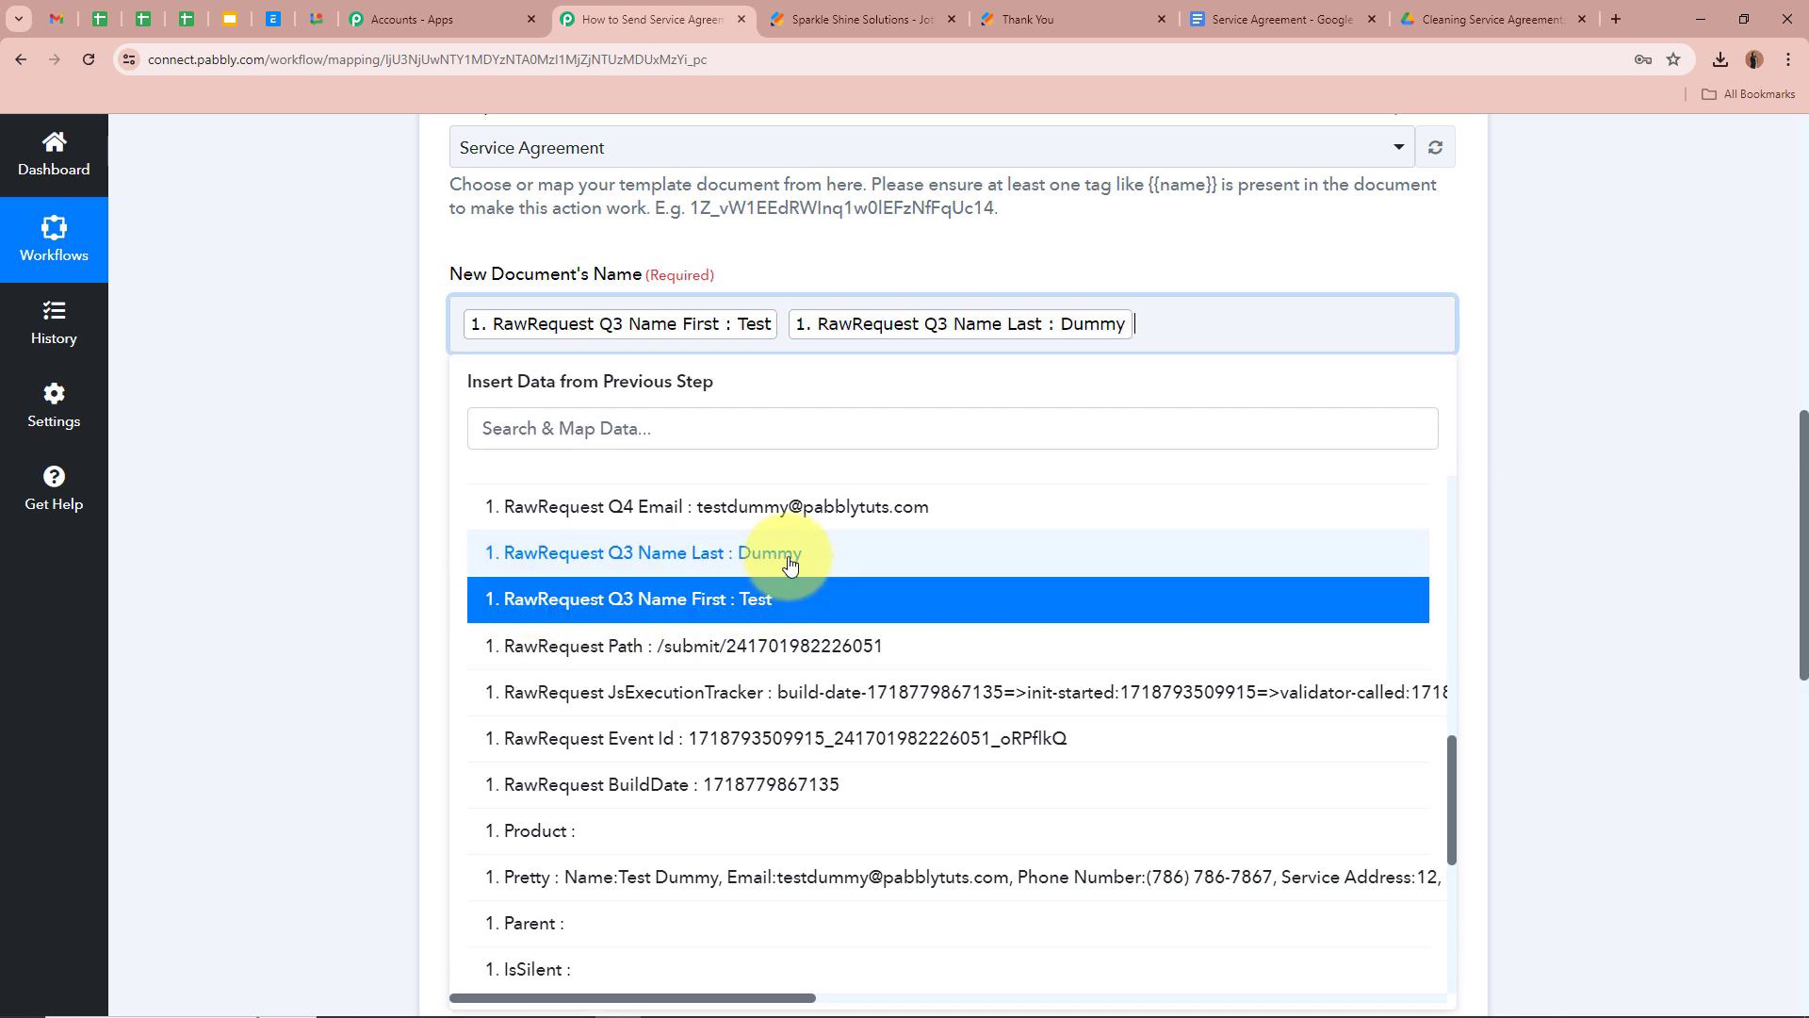
pyautogui.click(371, 471)
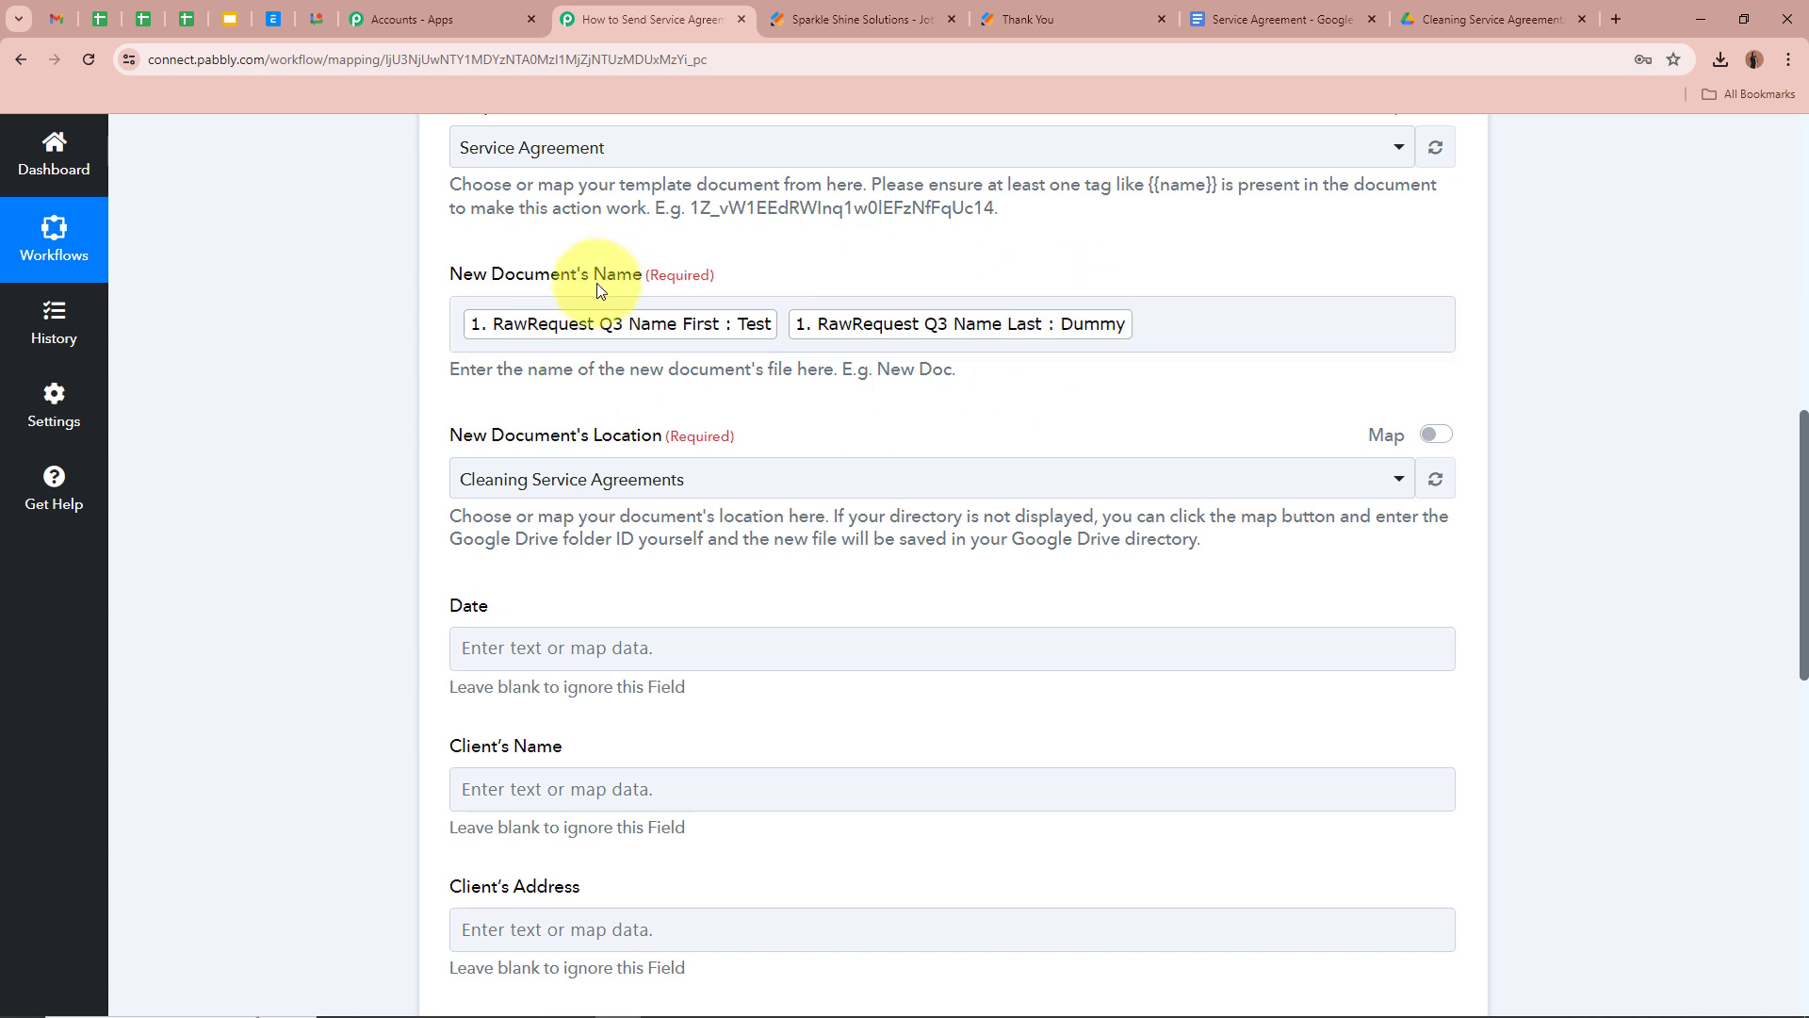
# Append ': Cleaning Service Agreement' after the client's name in the document name
pyautogui.click(1203, 319)
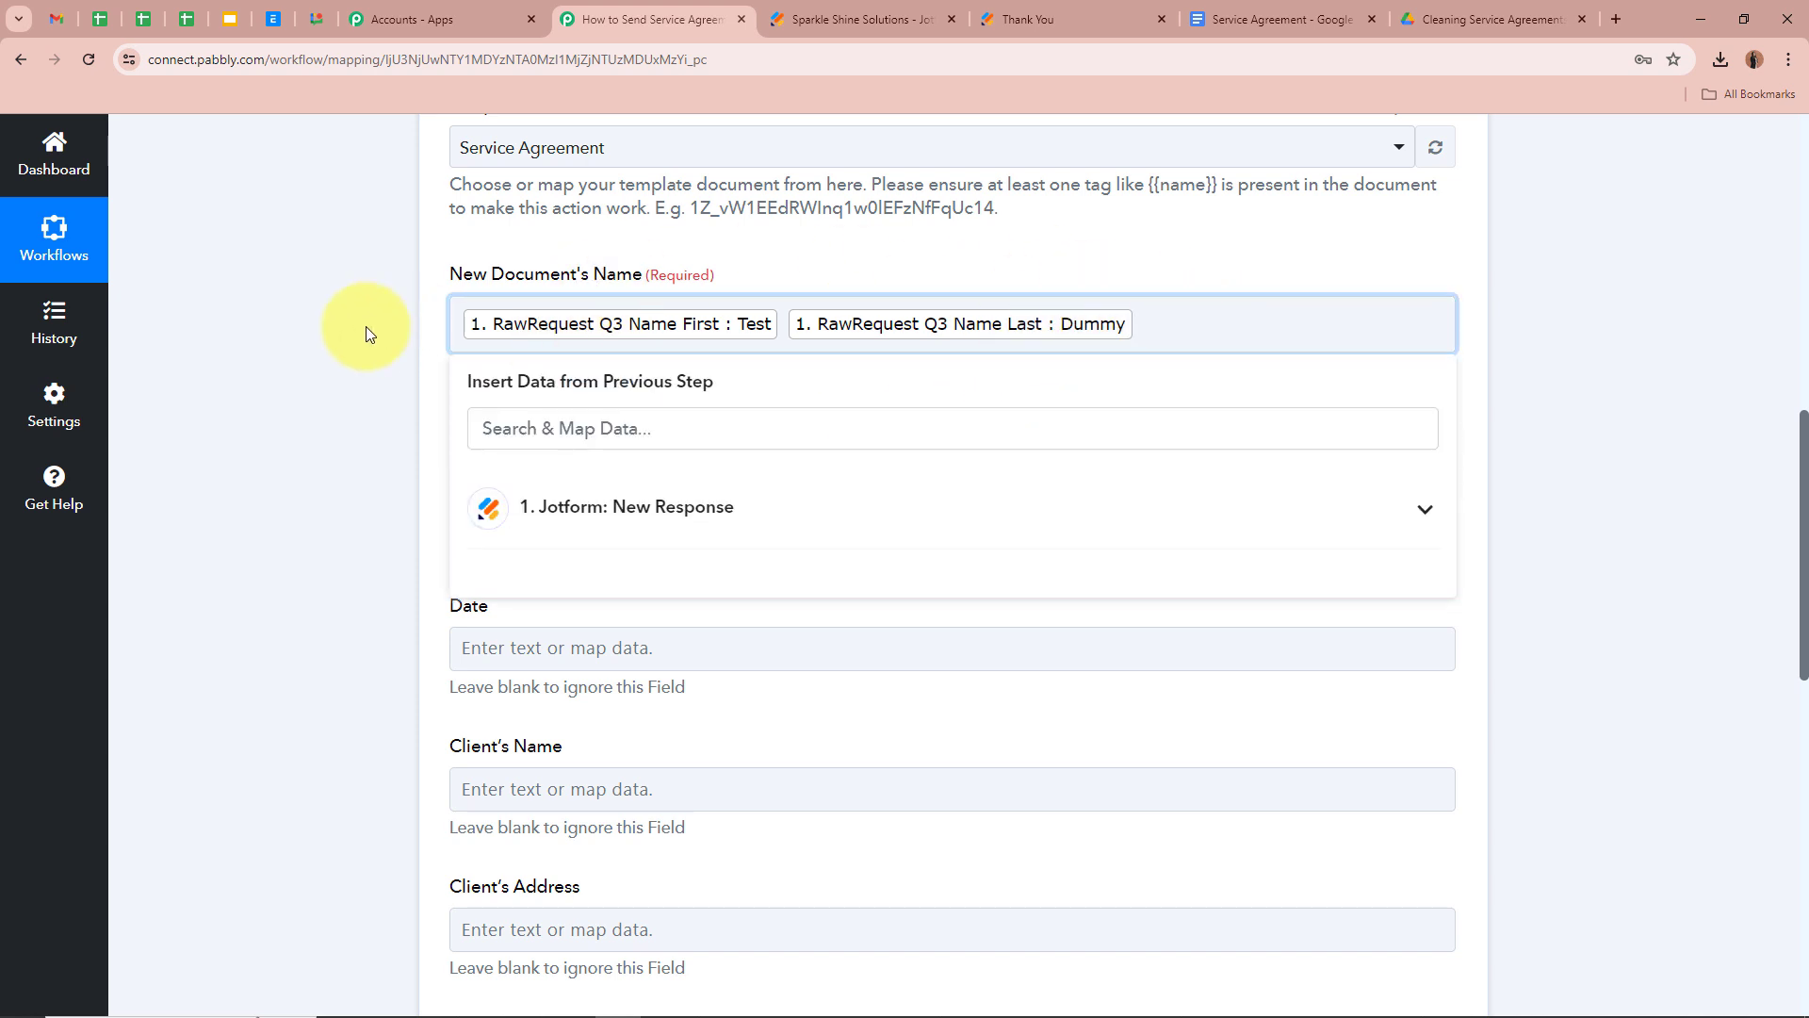
pyautogui.scroll(8, 326, 339)
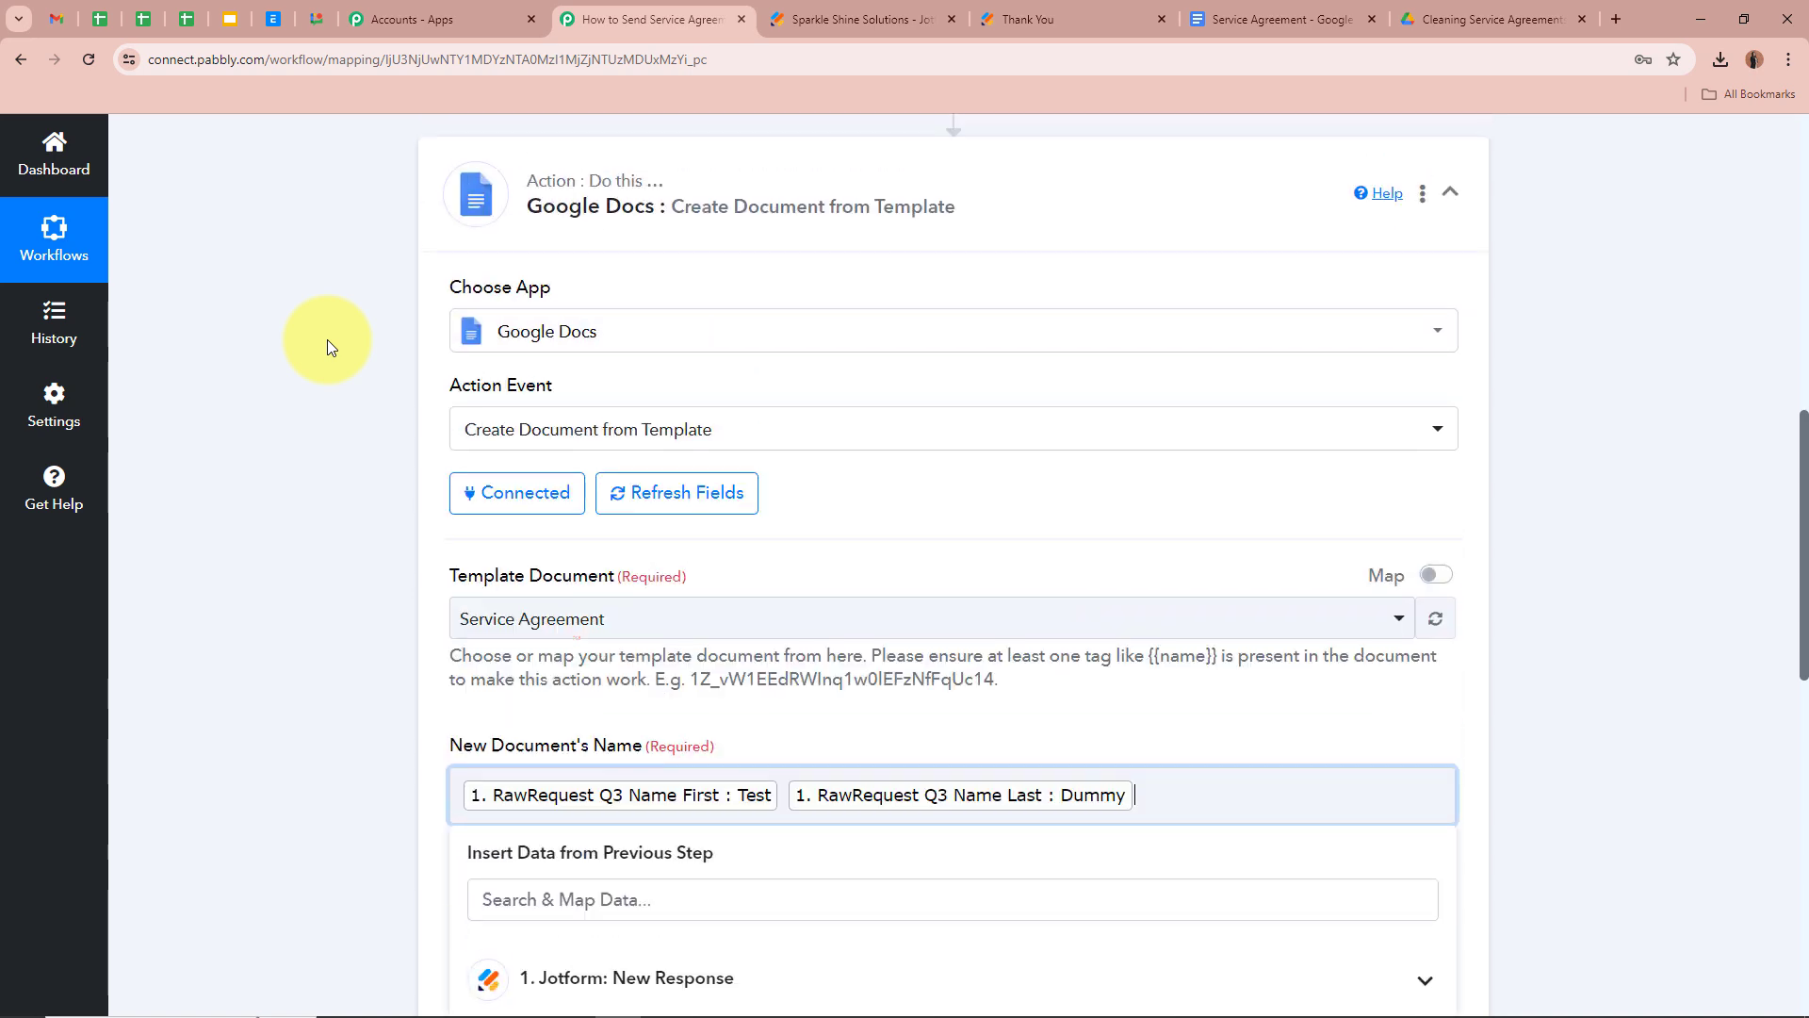
pyautogui.scroll(-8, 326, 339)
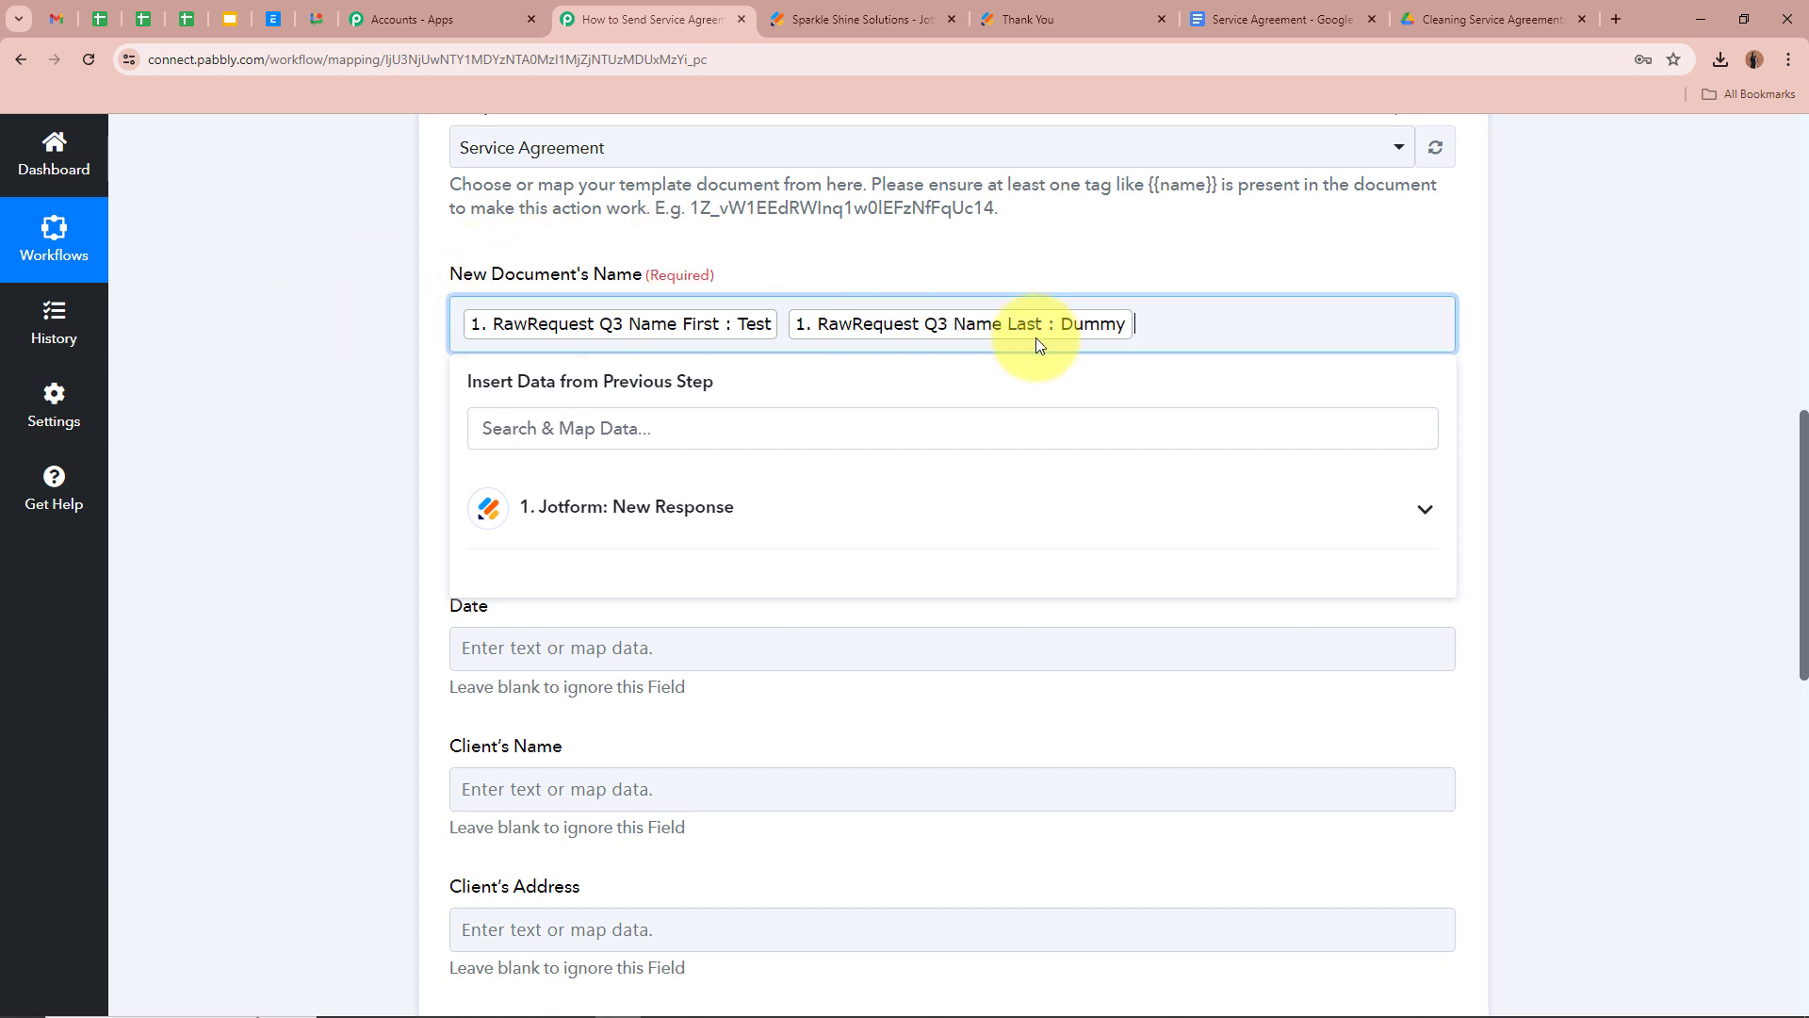
pyautogui.write('Cleaning Service Agreement')
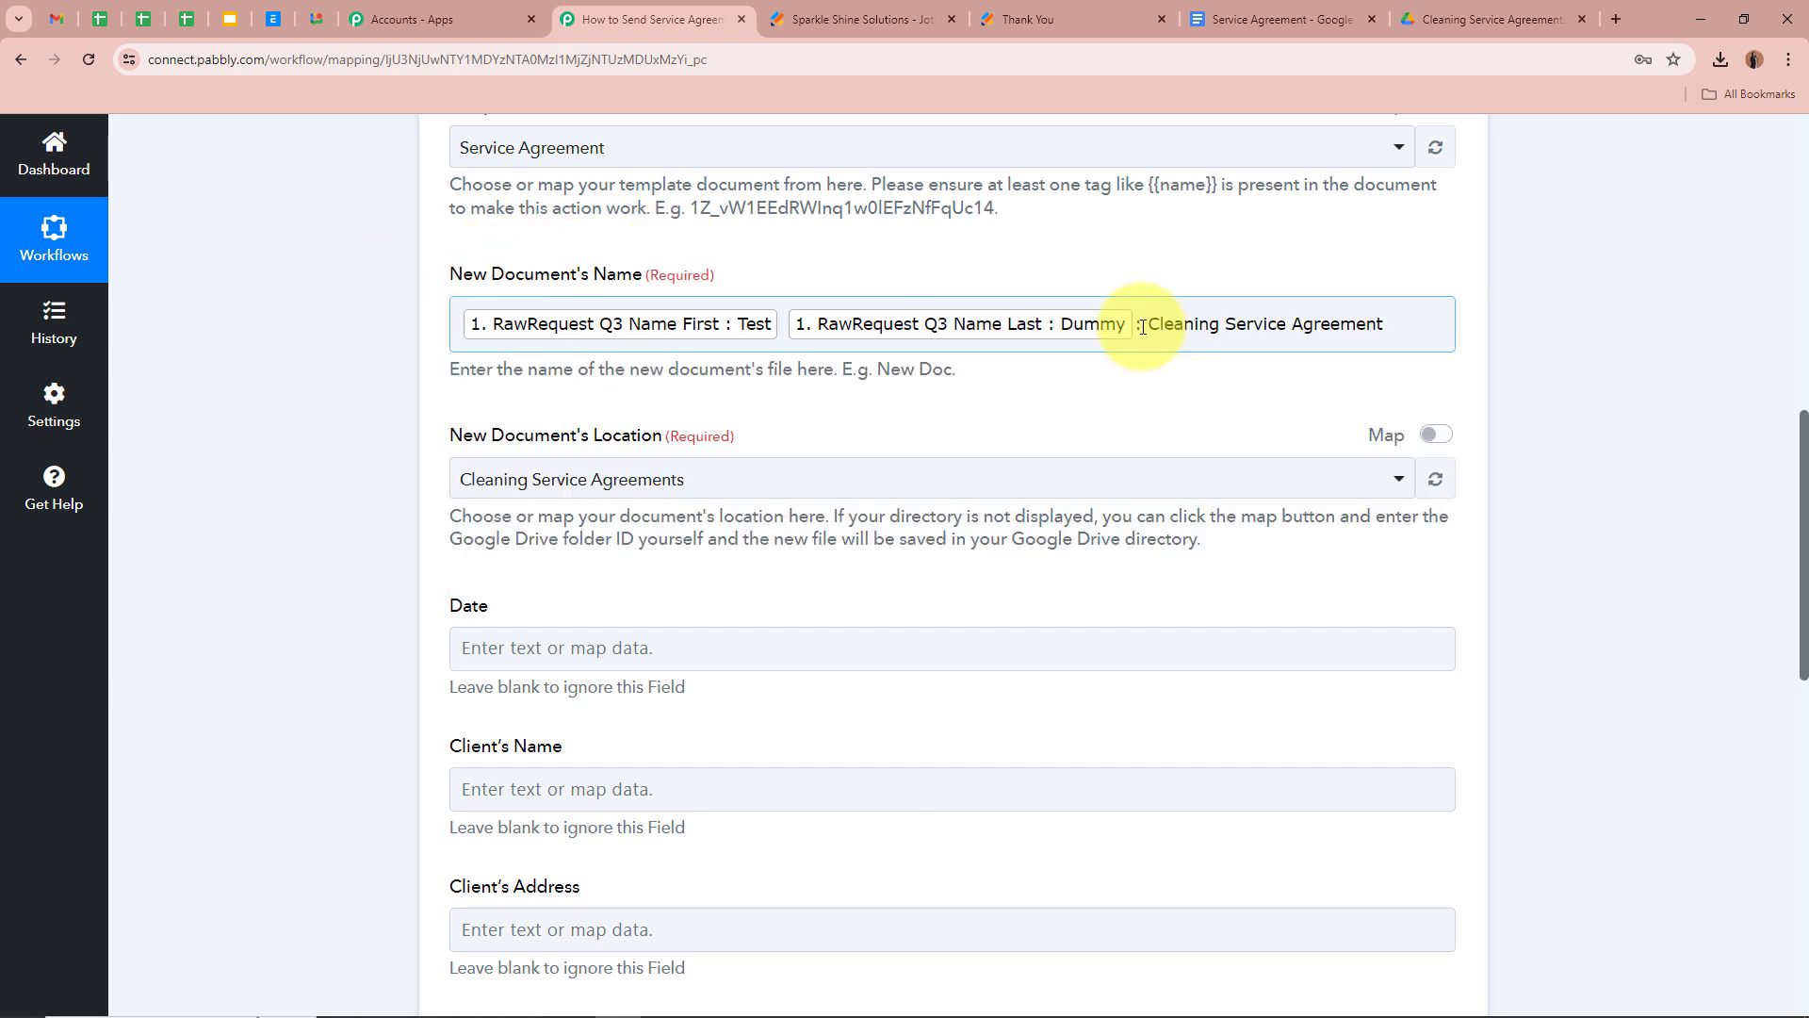
pyautogui.click(974, 290)
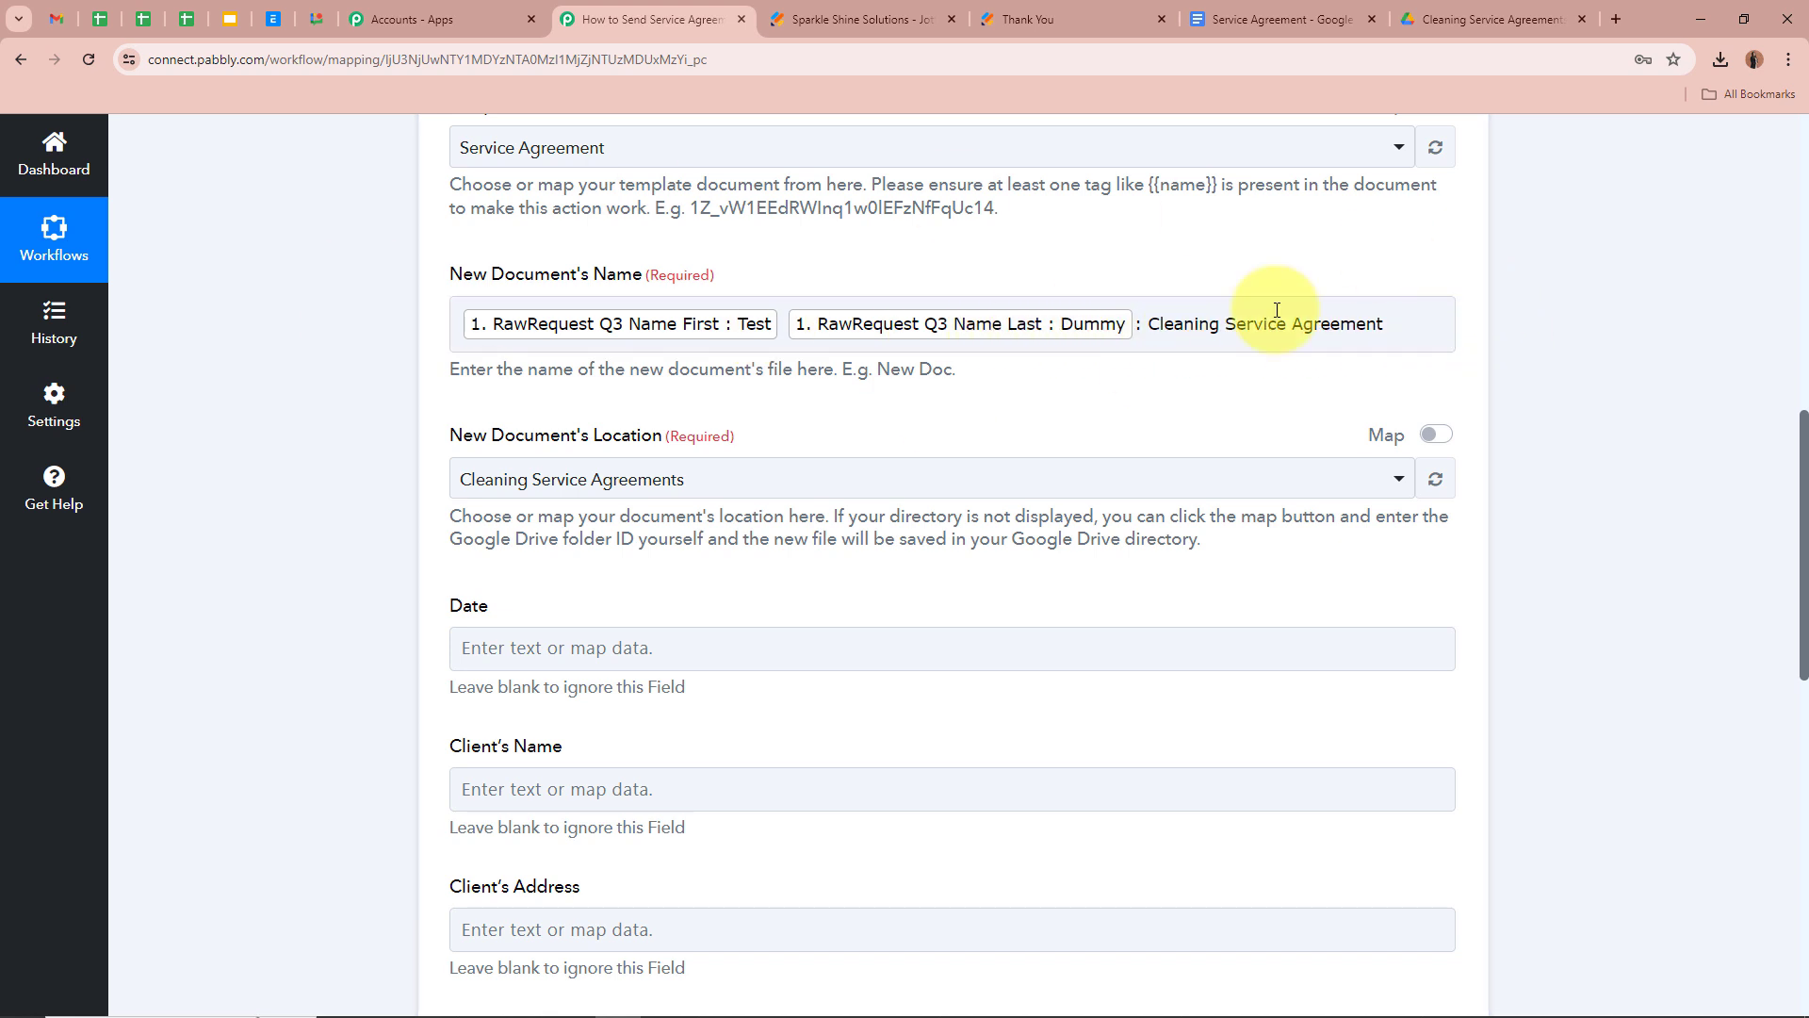
pyautogui.scroll(-1, 291, 374)
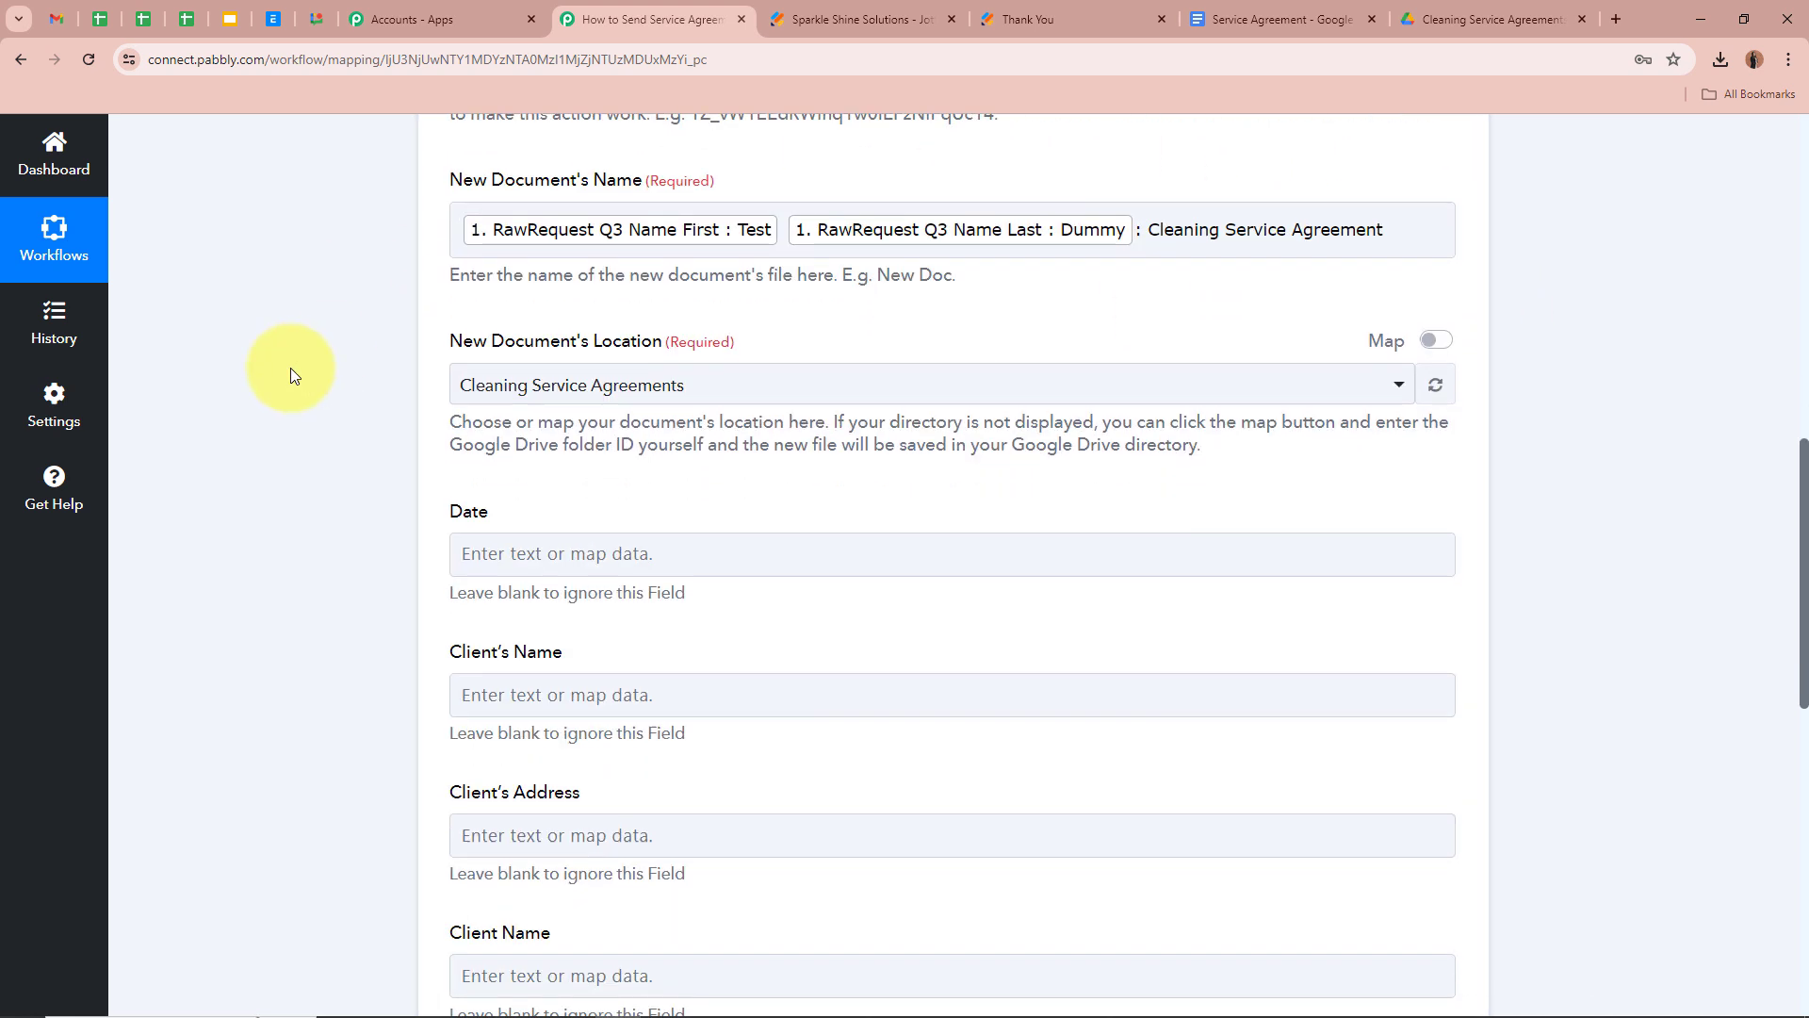
pyautogui.click(1487, 19)
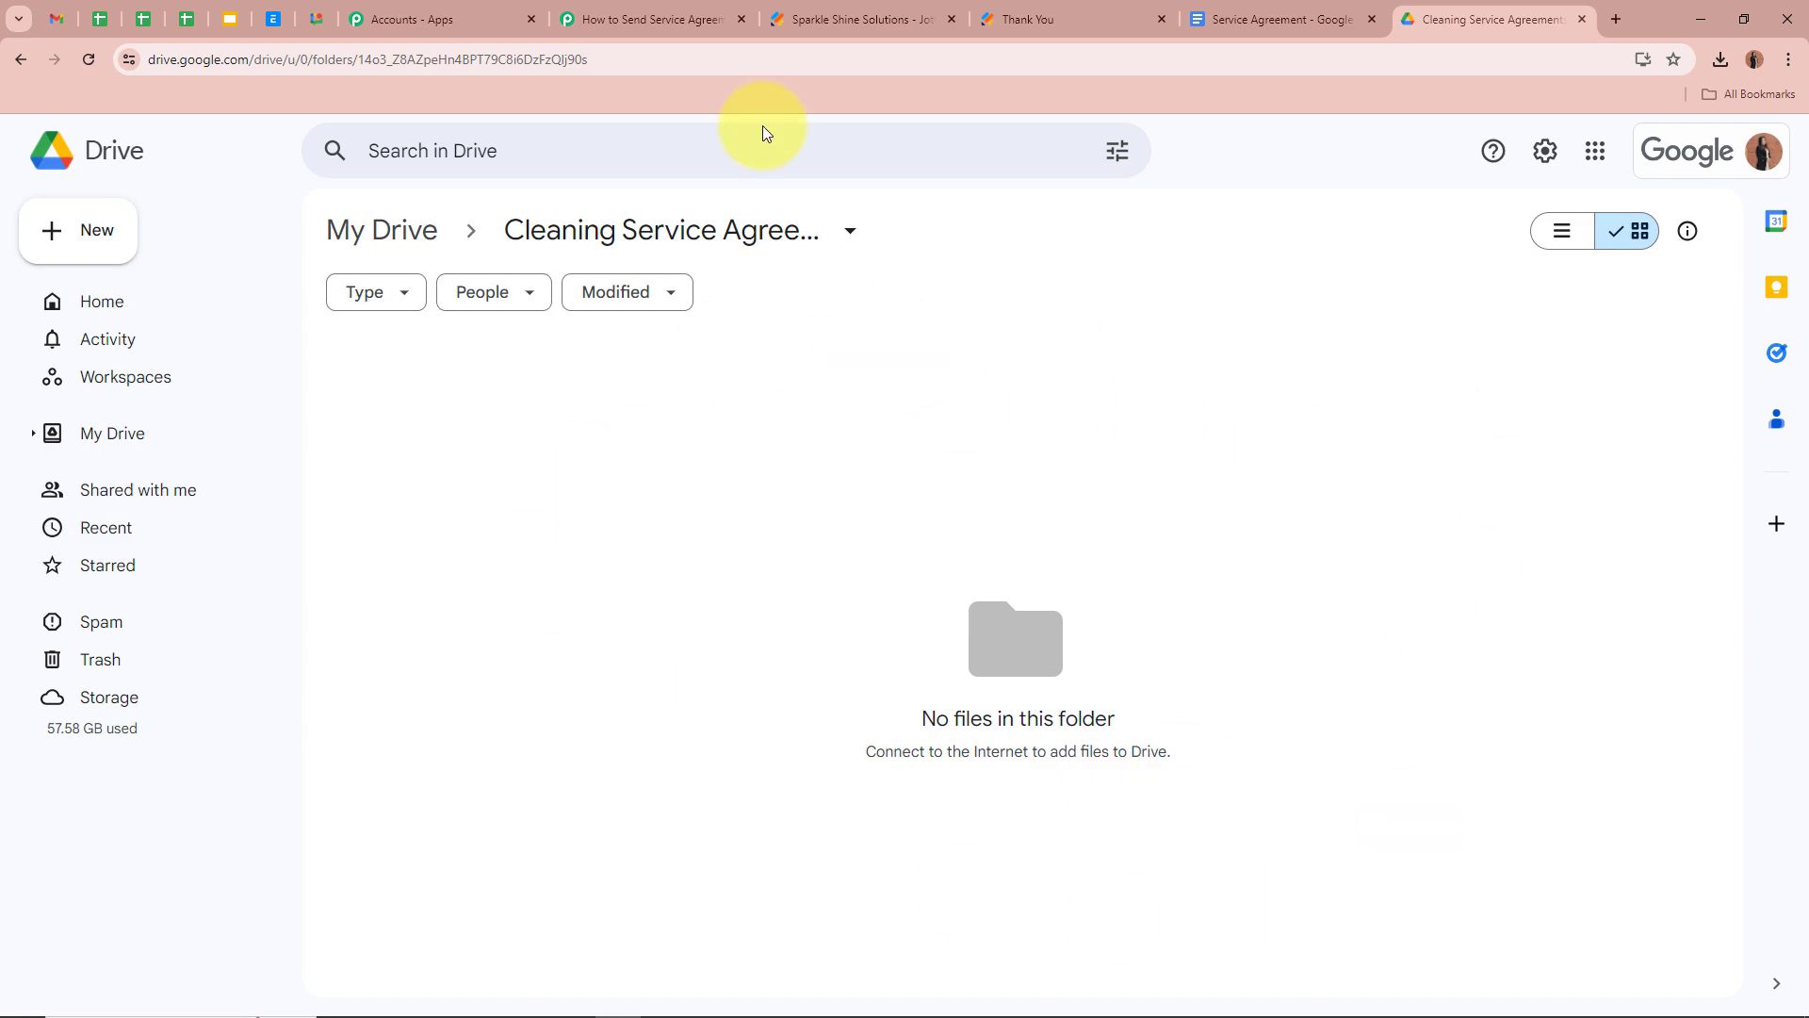
pyautogui.click(659, 21)
pyautogui.click(702, 385)
pyautogui.click(709, 497)
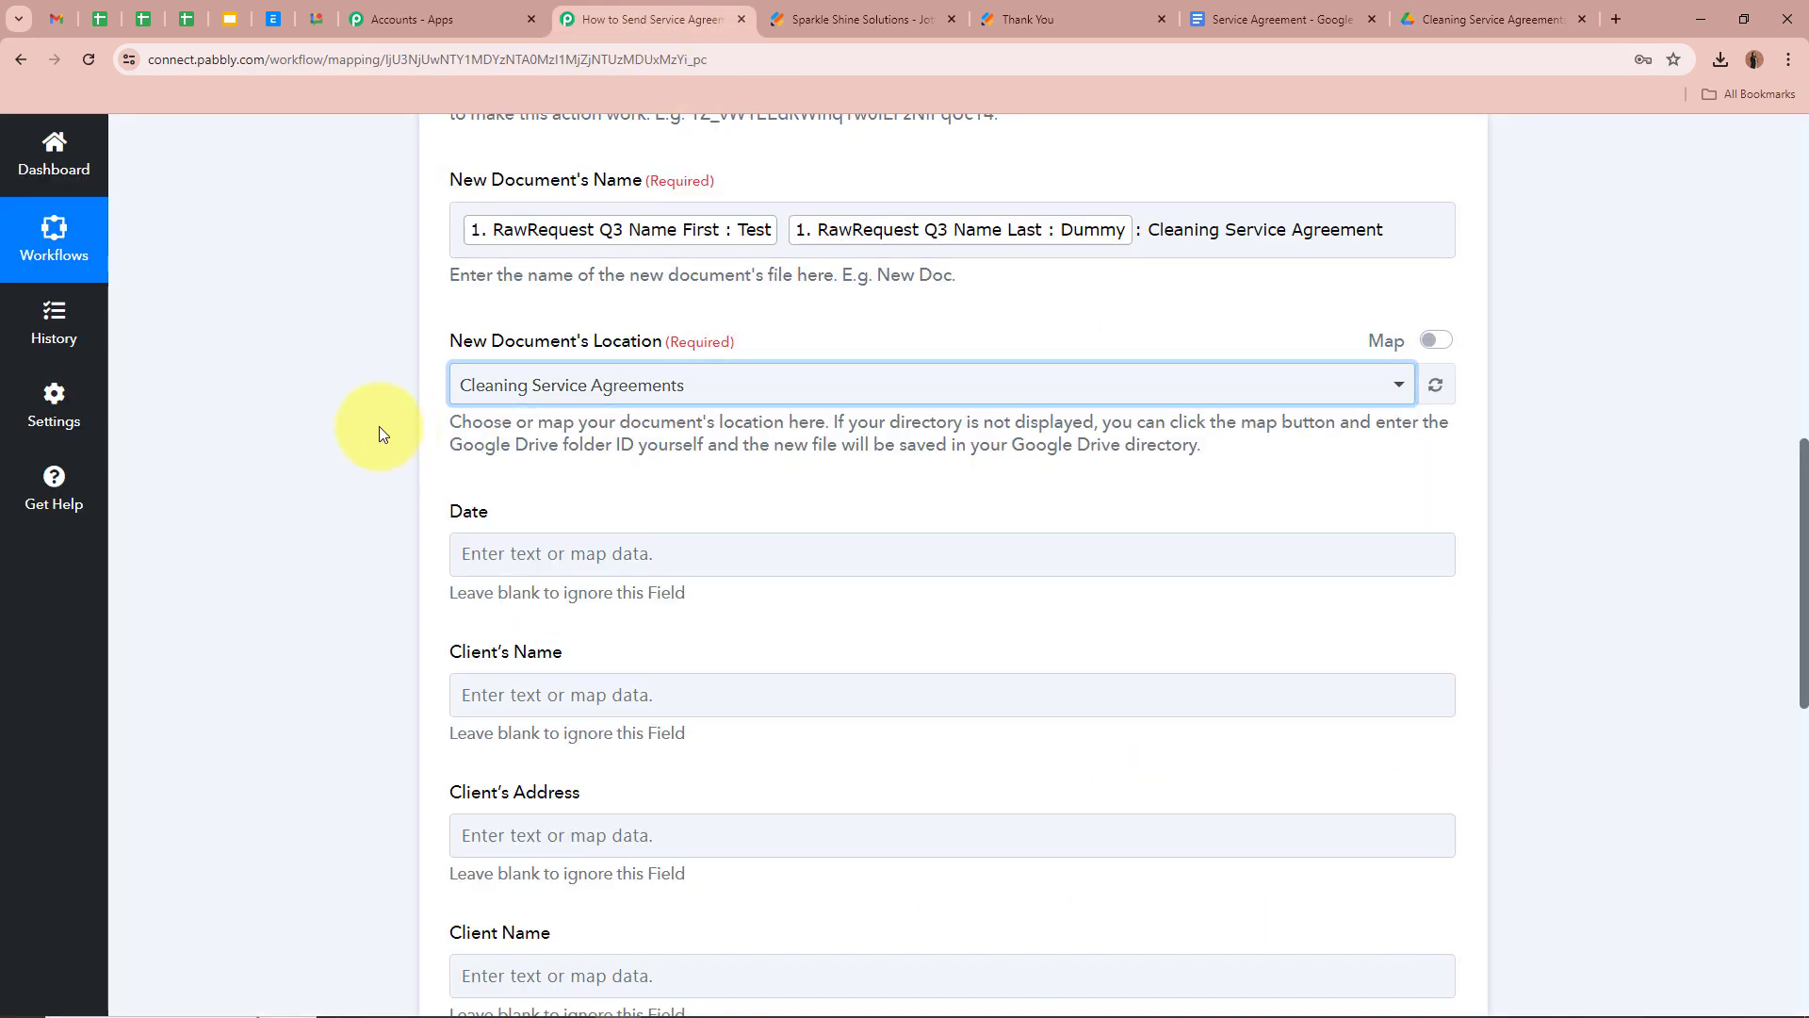
pyautogui.click(1470, 19)
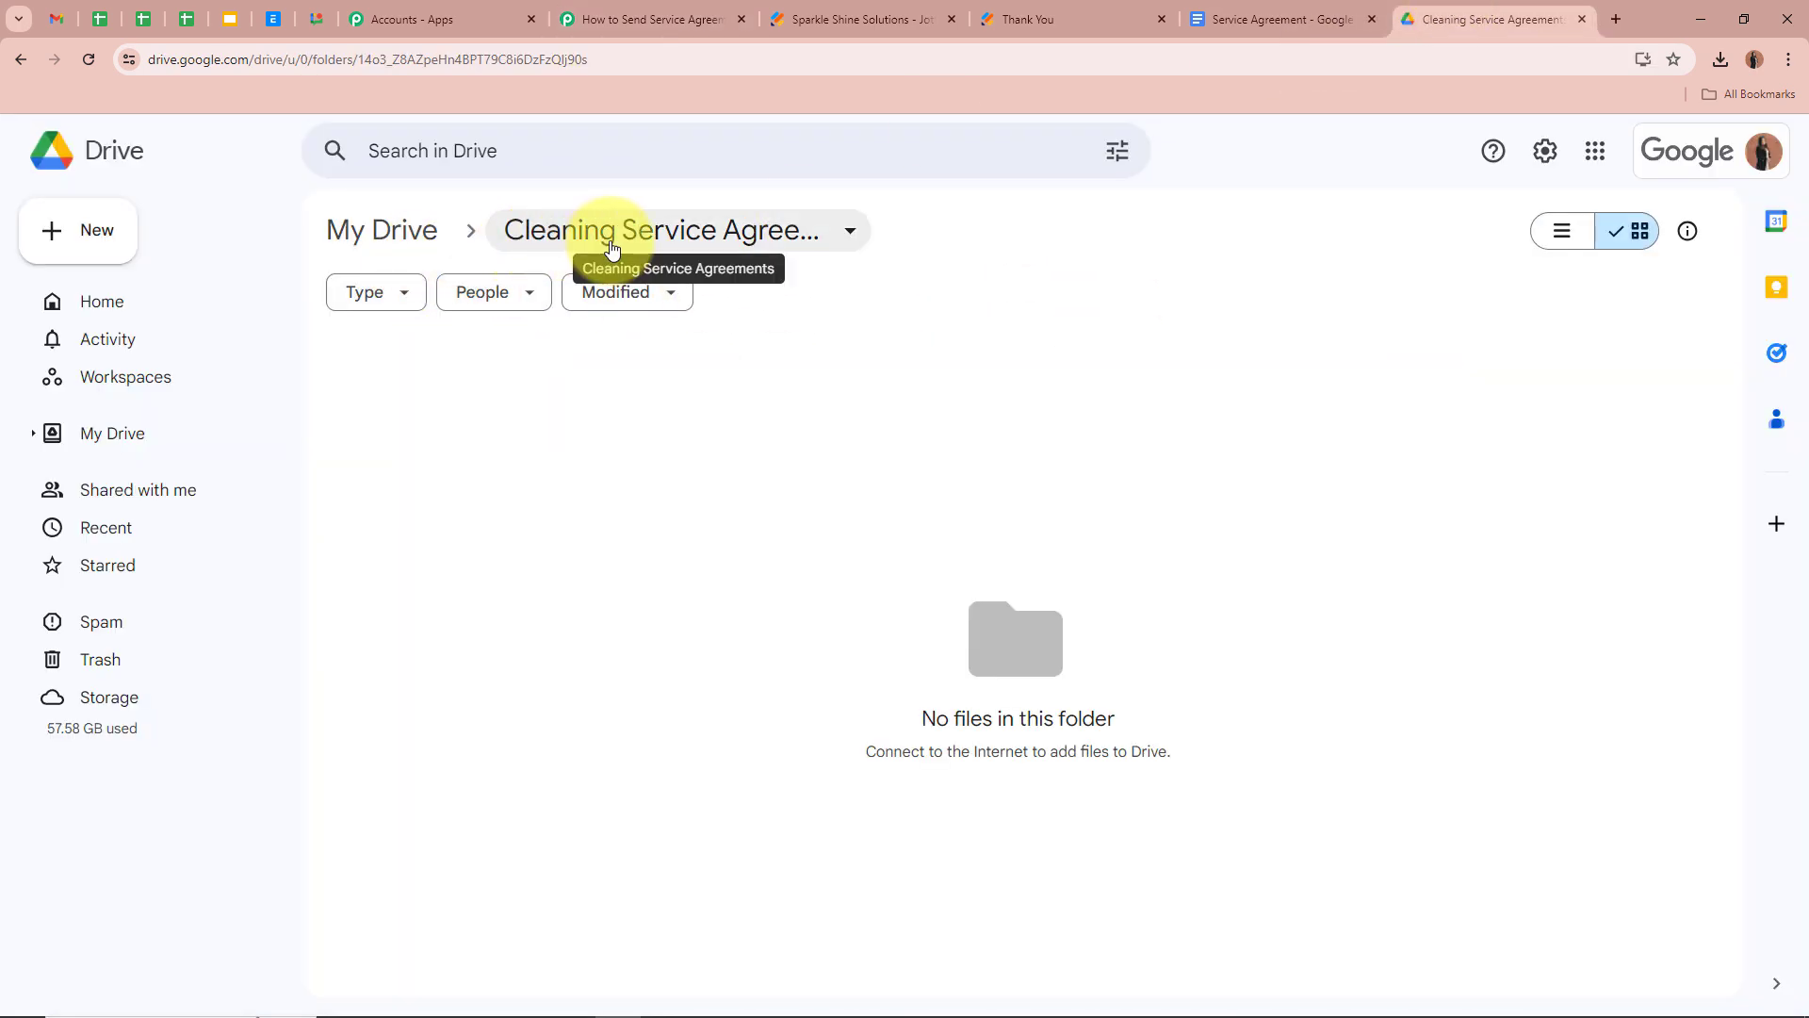
pyautogui.click(650, 19)
pyautogui.scroll(-2, 376, 556)
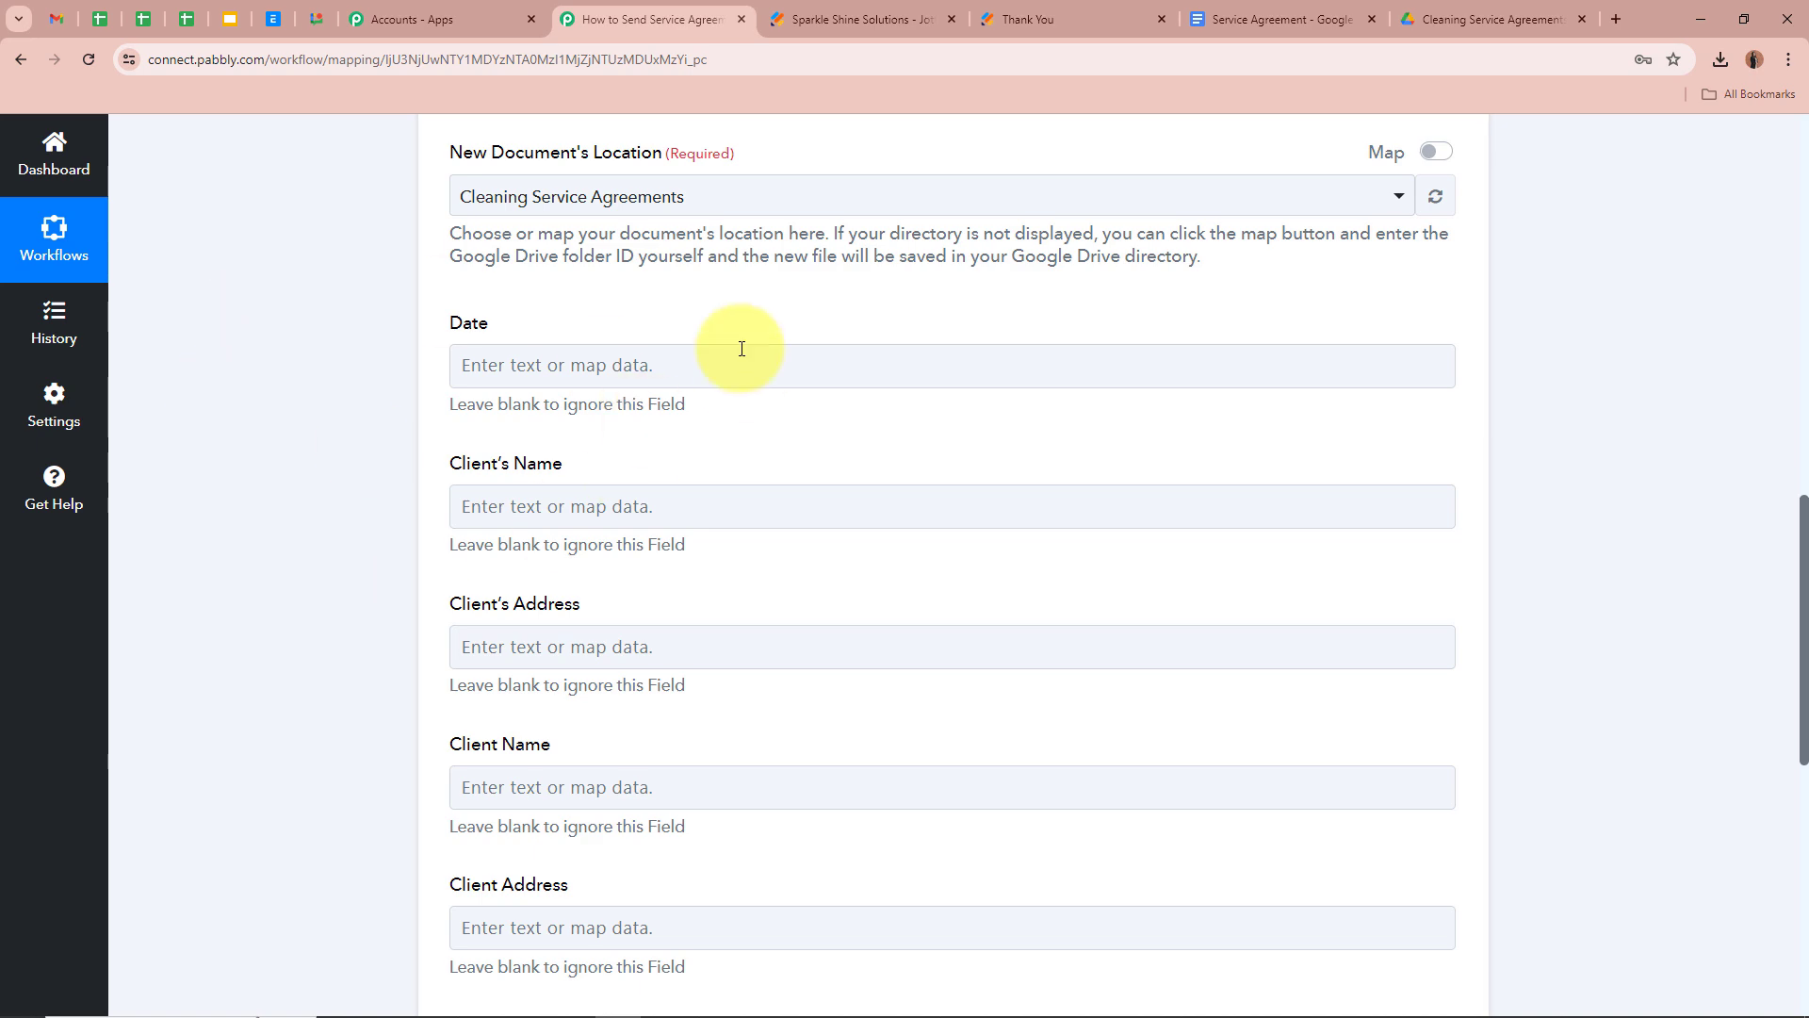
pyautogui.scroll(-1, 626, 537)
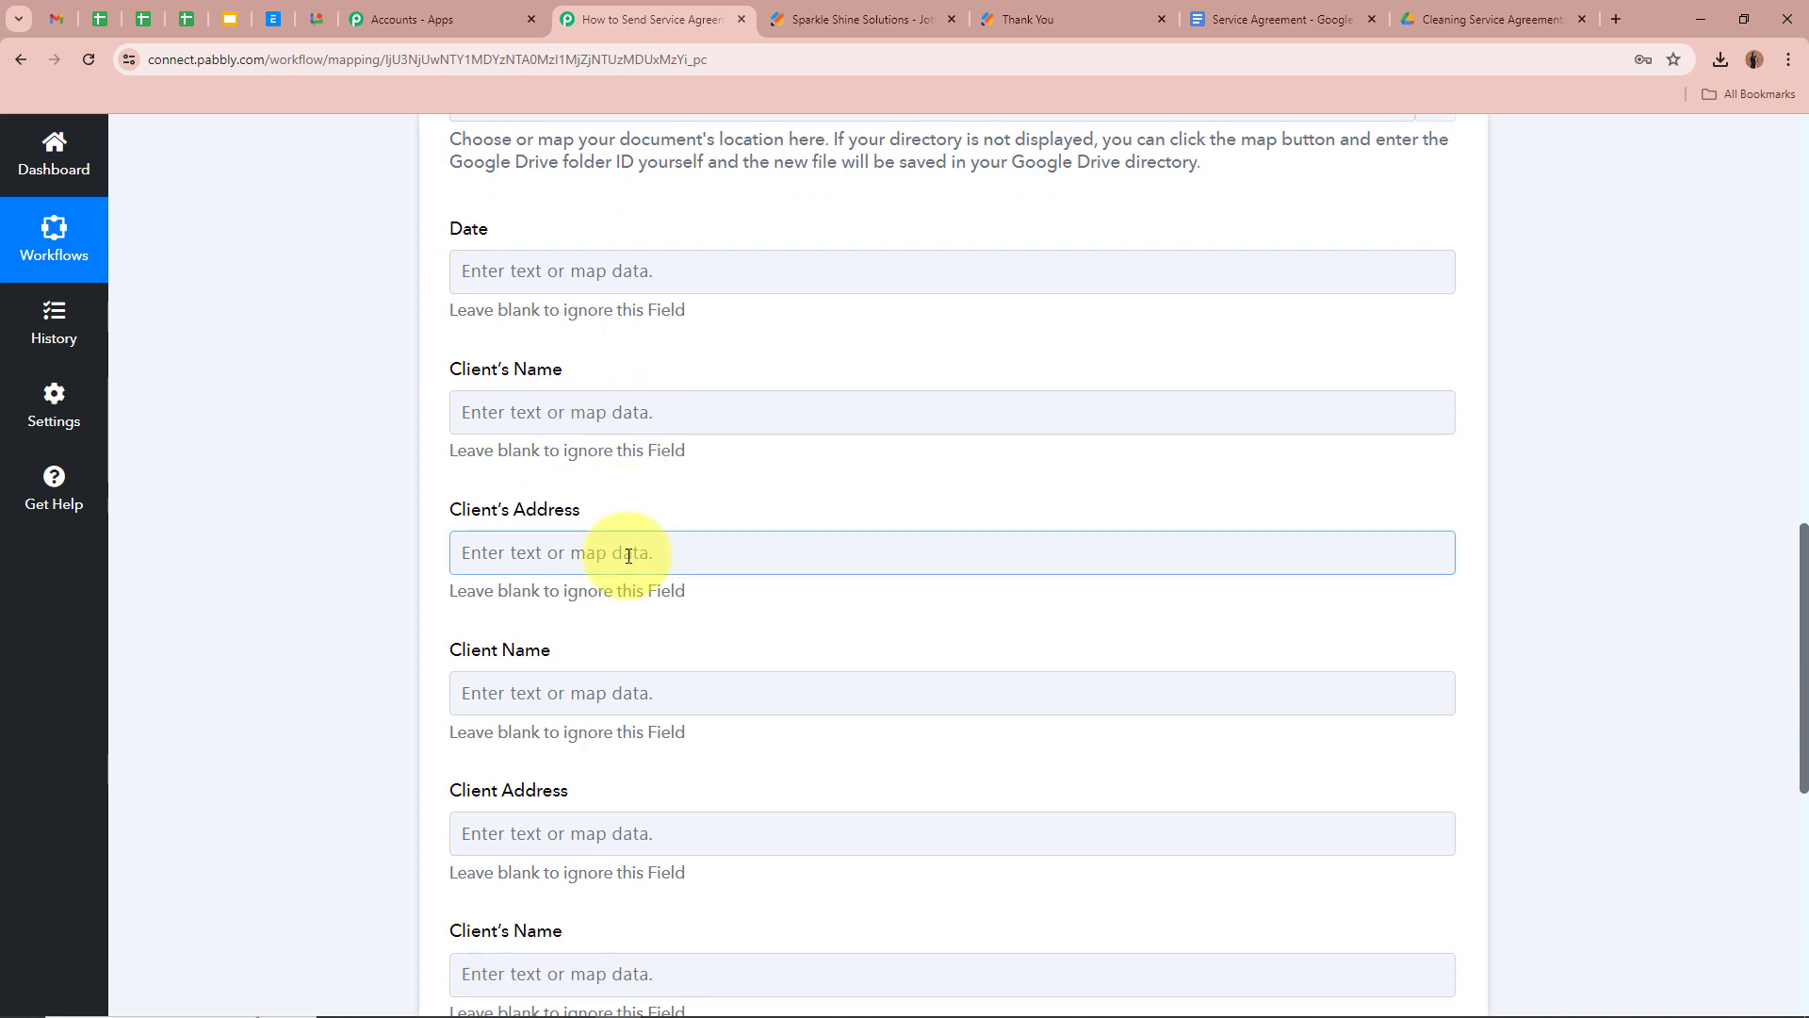
pyautogui.scroll(4, 646, 788)
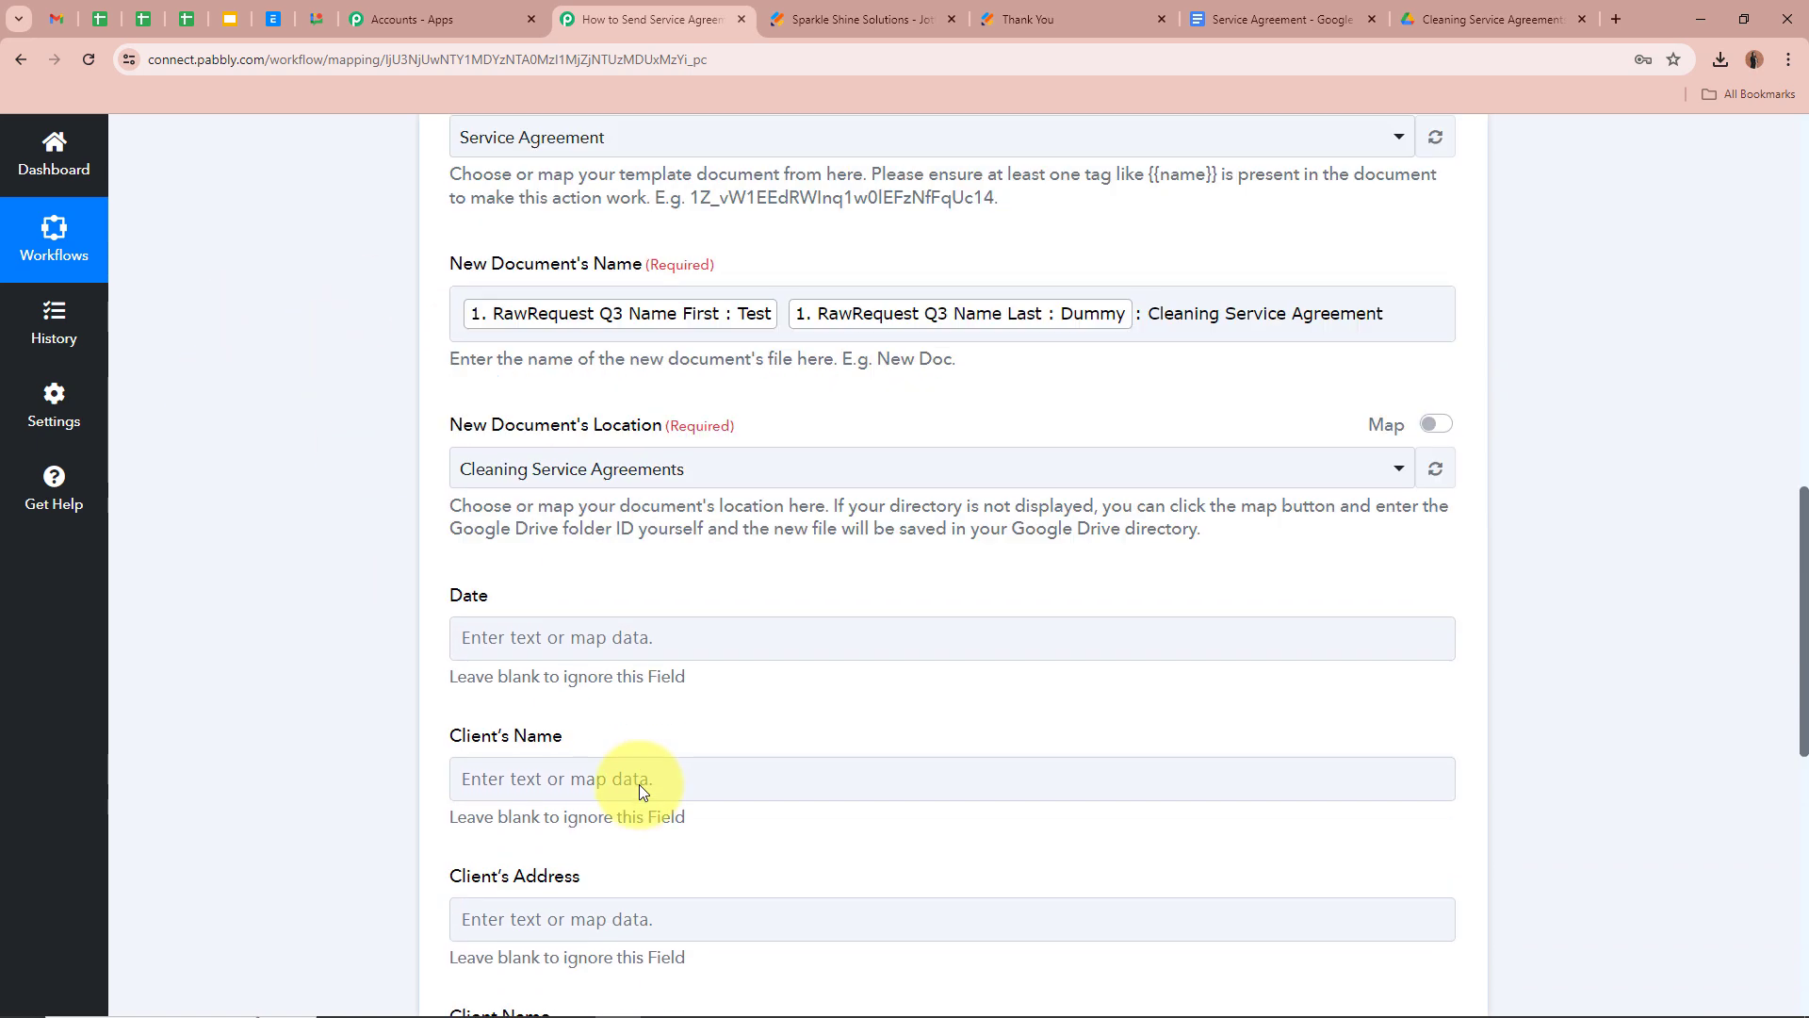
pyautogui.scroll(-3, 1070, 739)
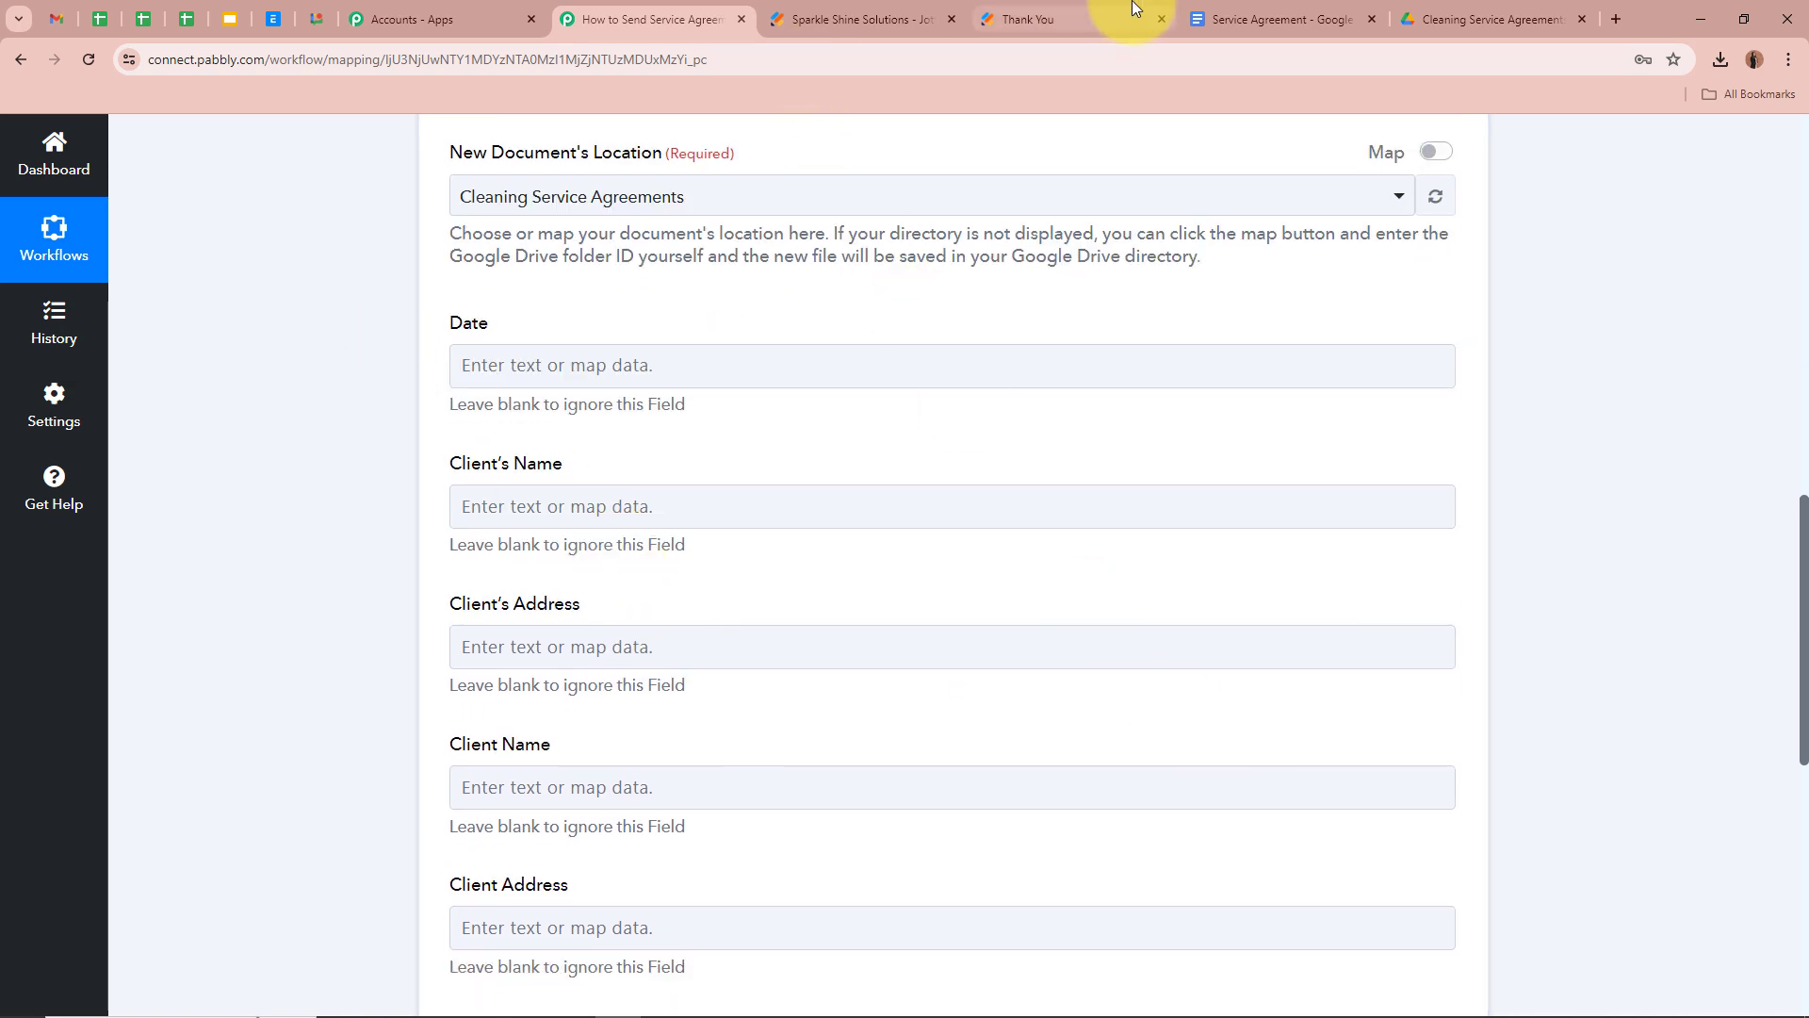
pyautogui.click(1258, 19)
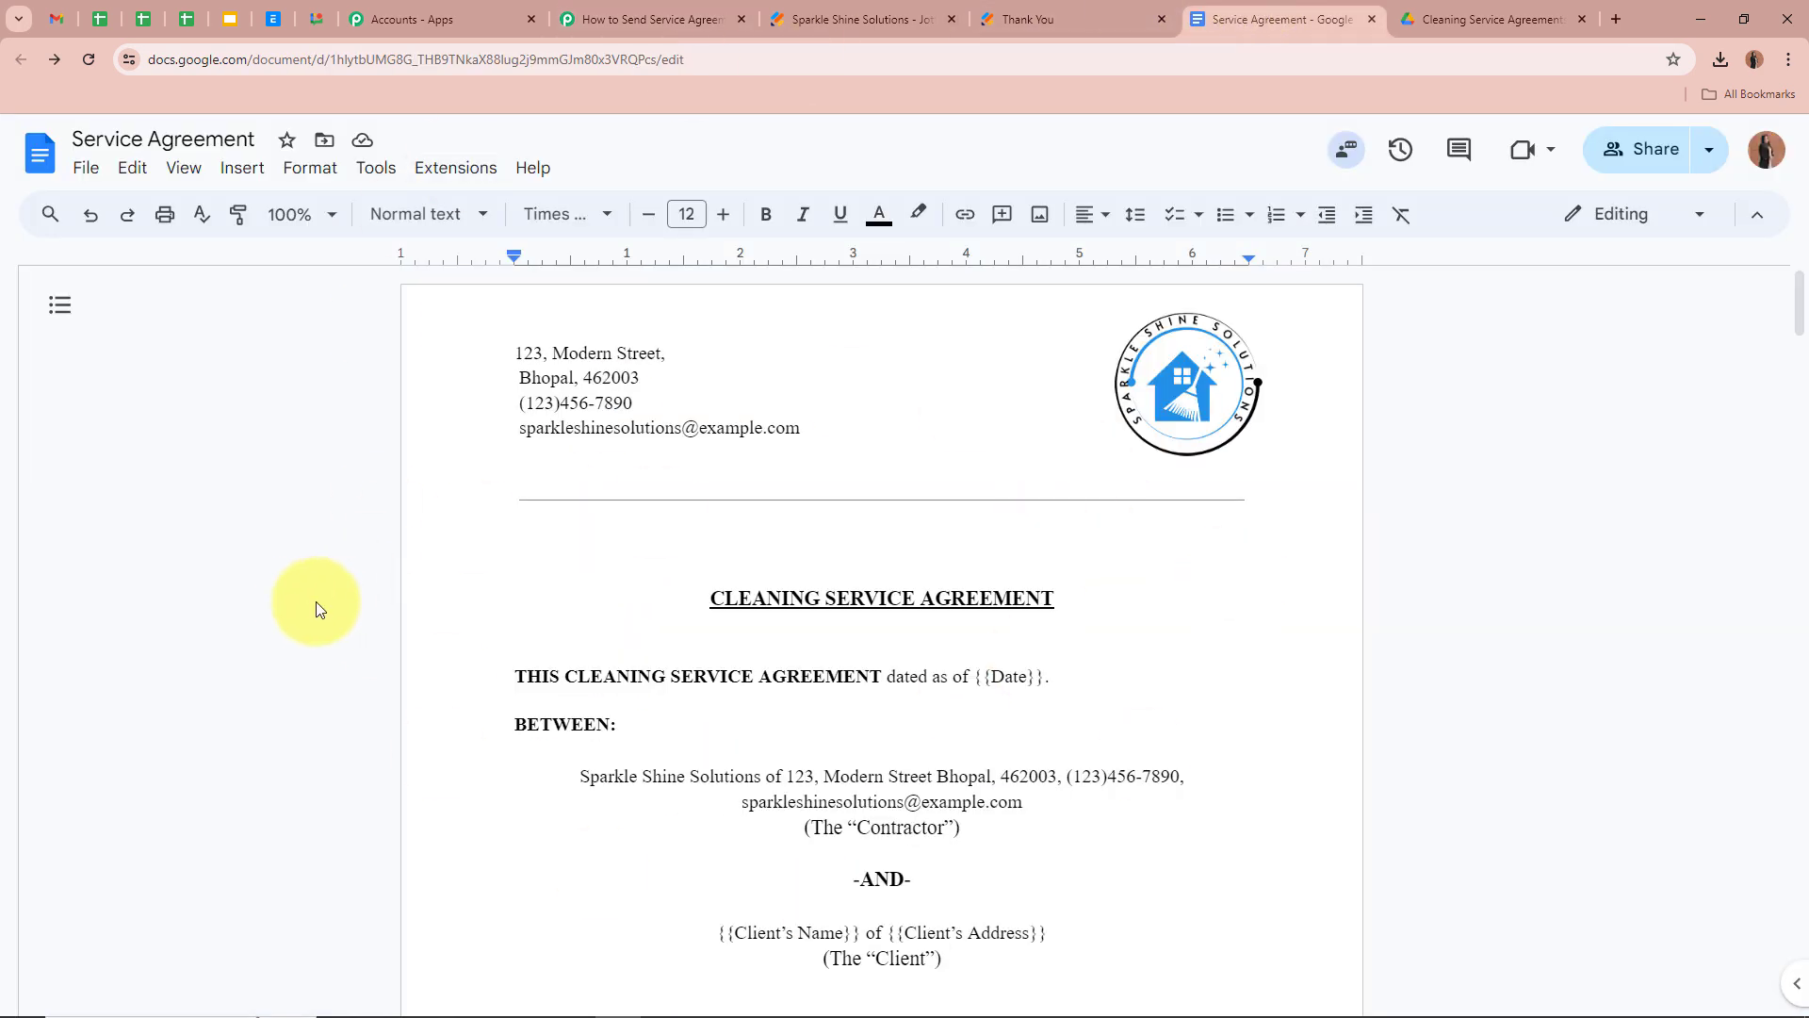
pyautogui.scroll(-1, 283, 602)
pyautogui.scroll(-1, 283, 602)
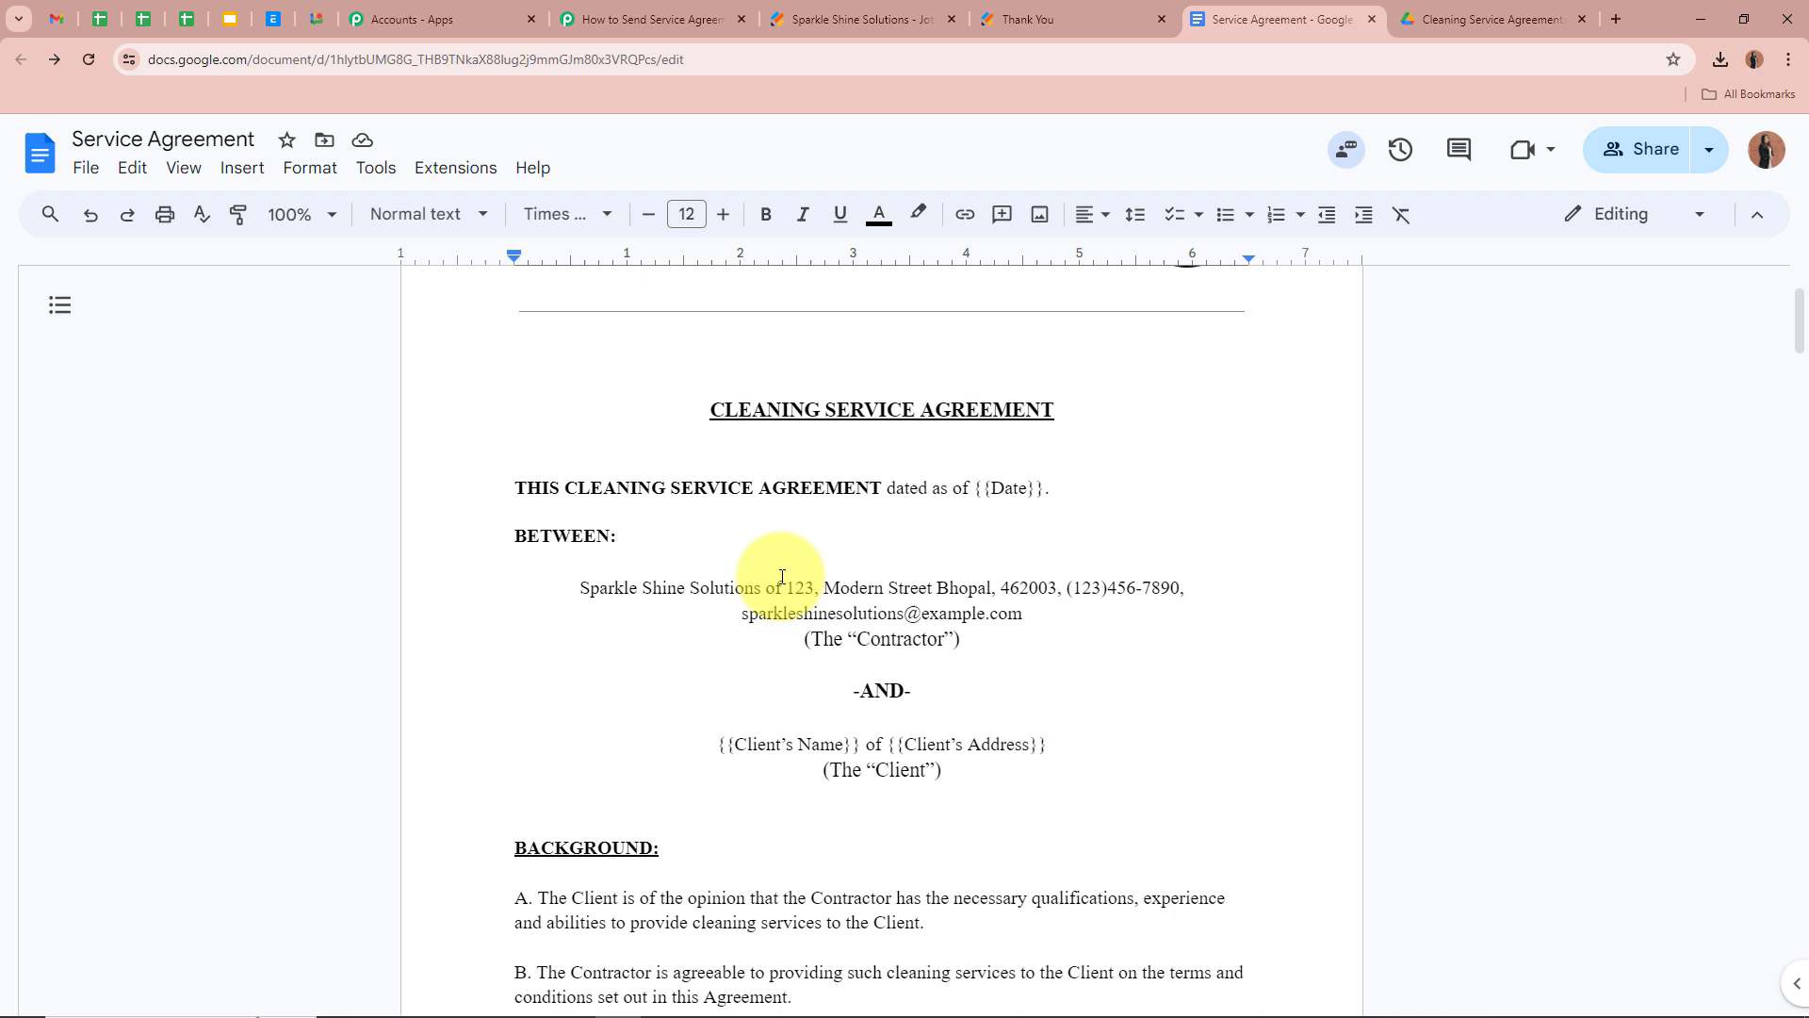
pyautogui.click(986, 490)
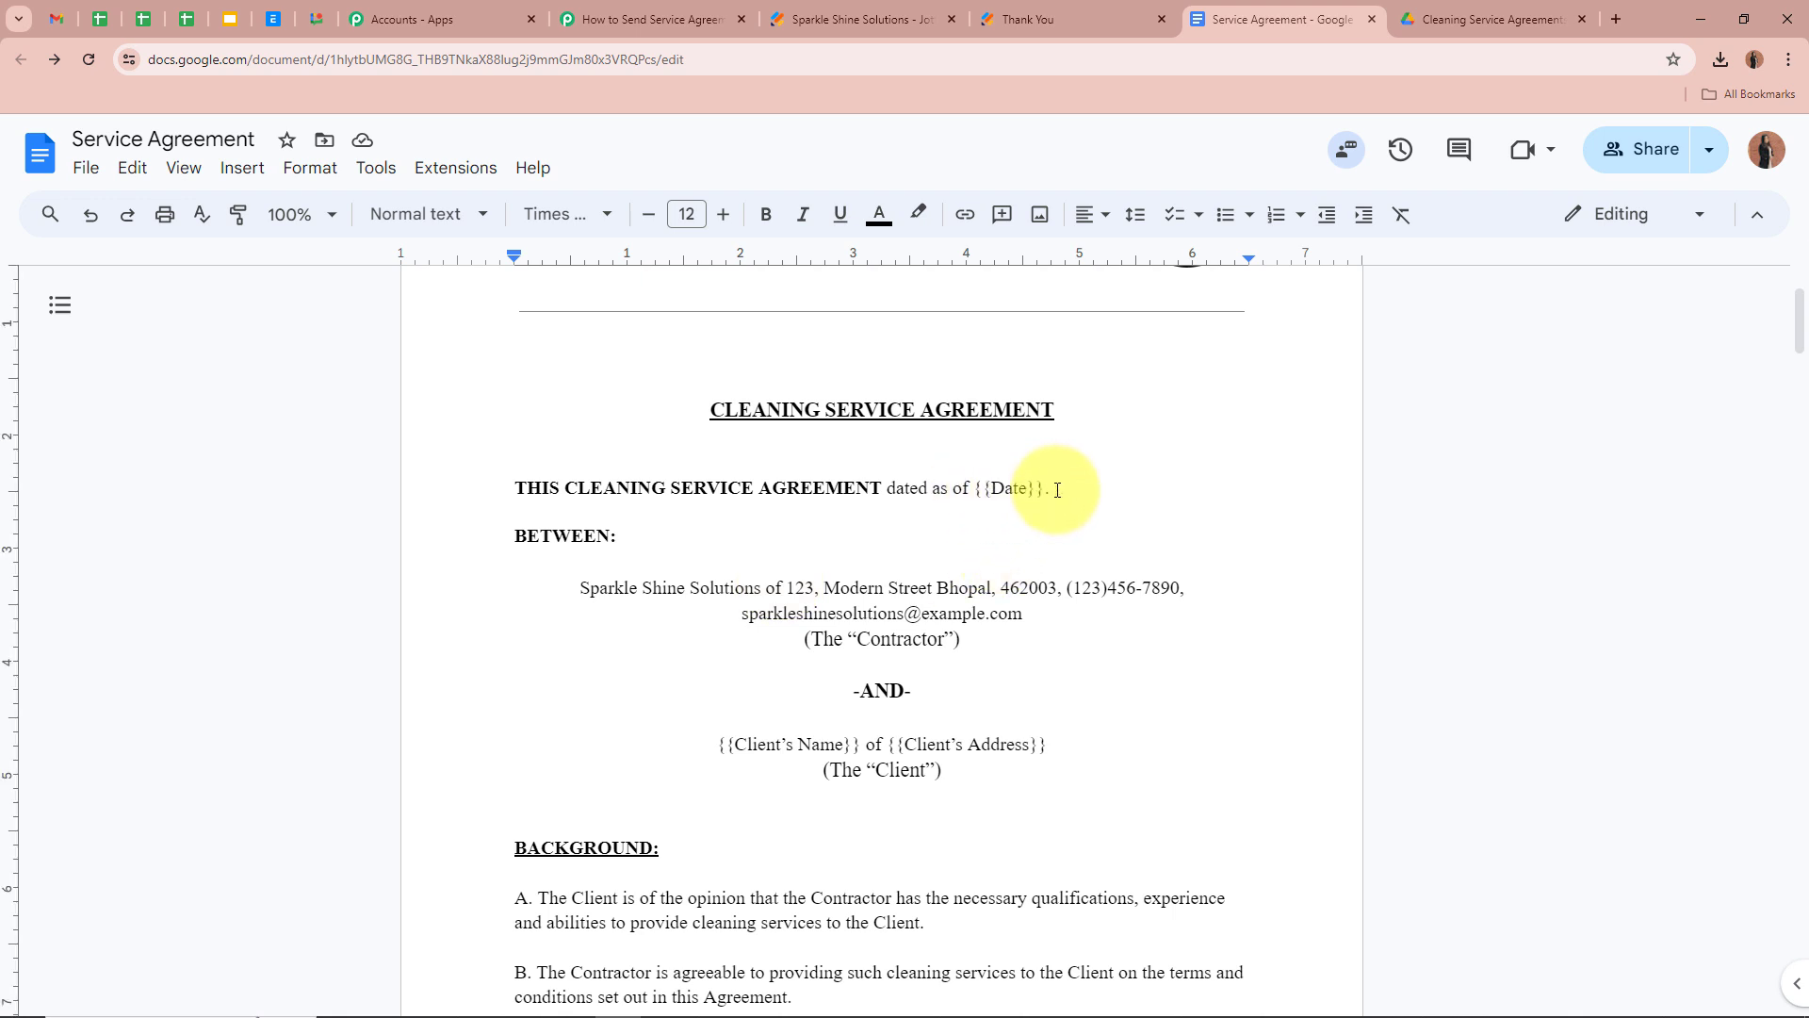
pyautogui.moveTo(973, 489); pyautogui.dragTo(1044, 488)
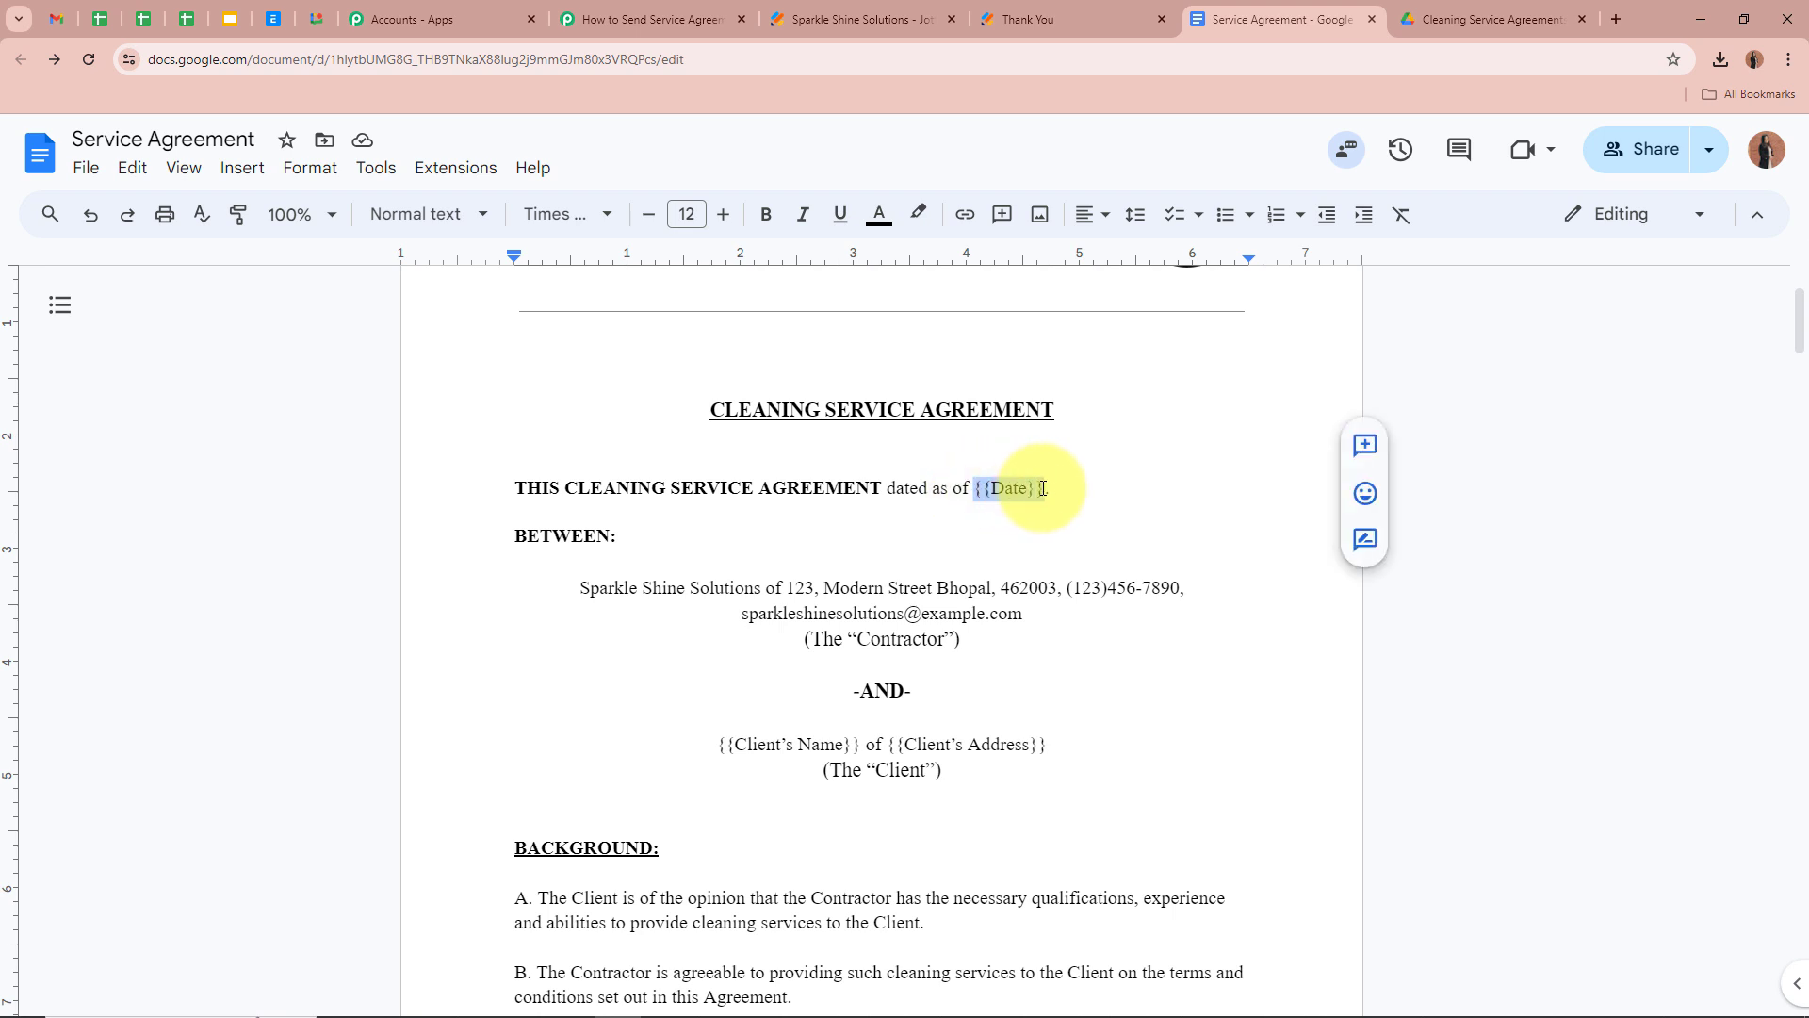
pyautogui.click(650, 19)
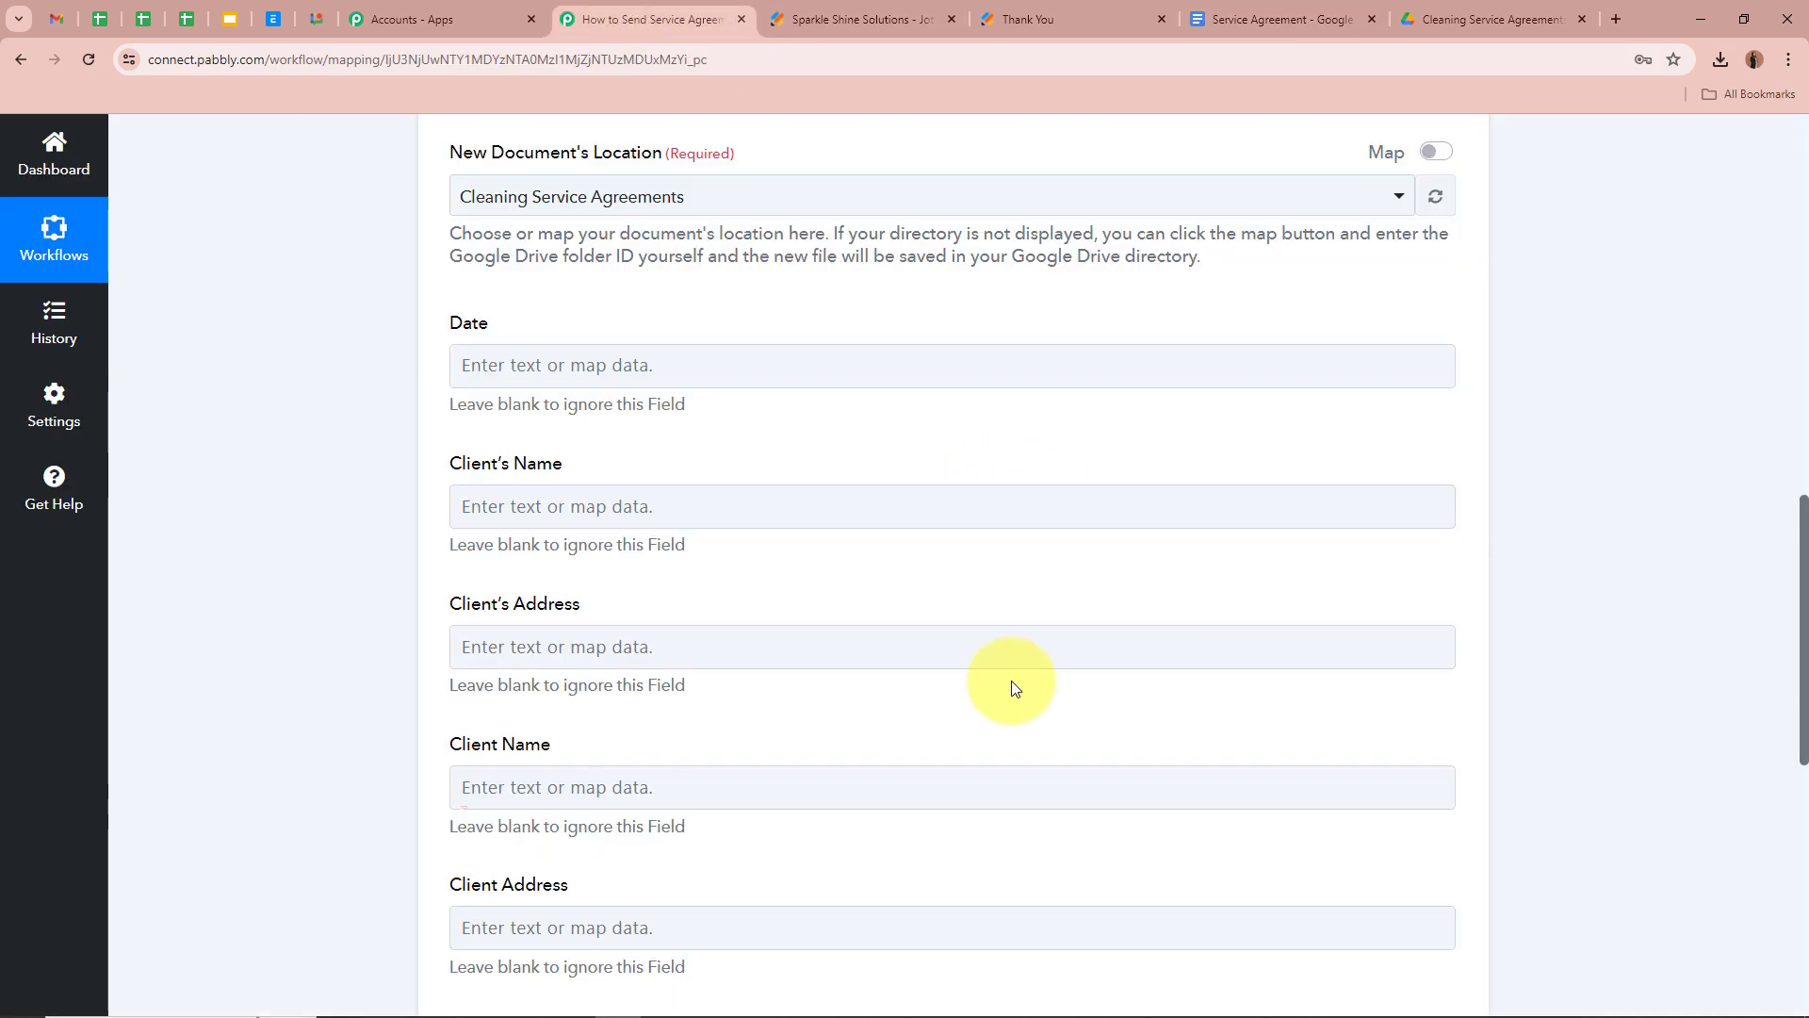
pyautogui.click(566, 365)
pyautogui.click(276, 488)
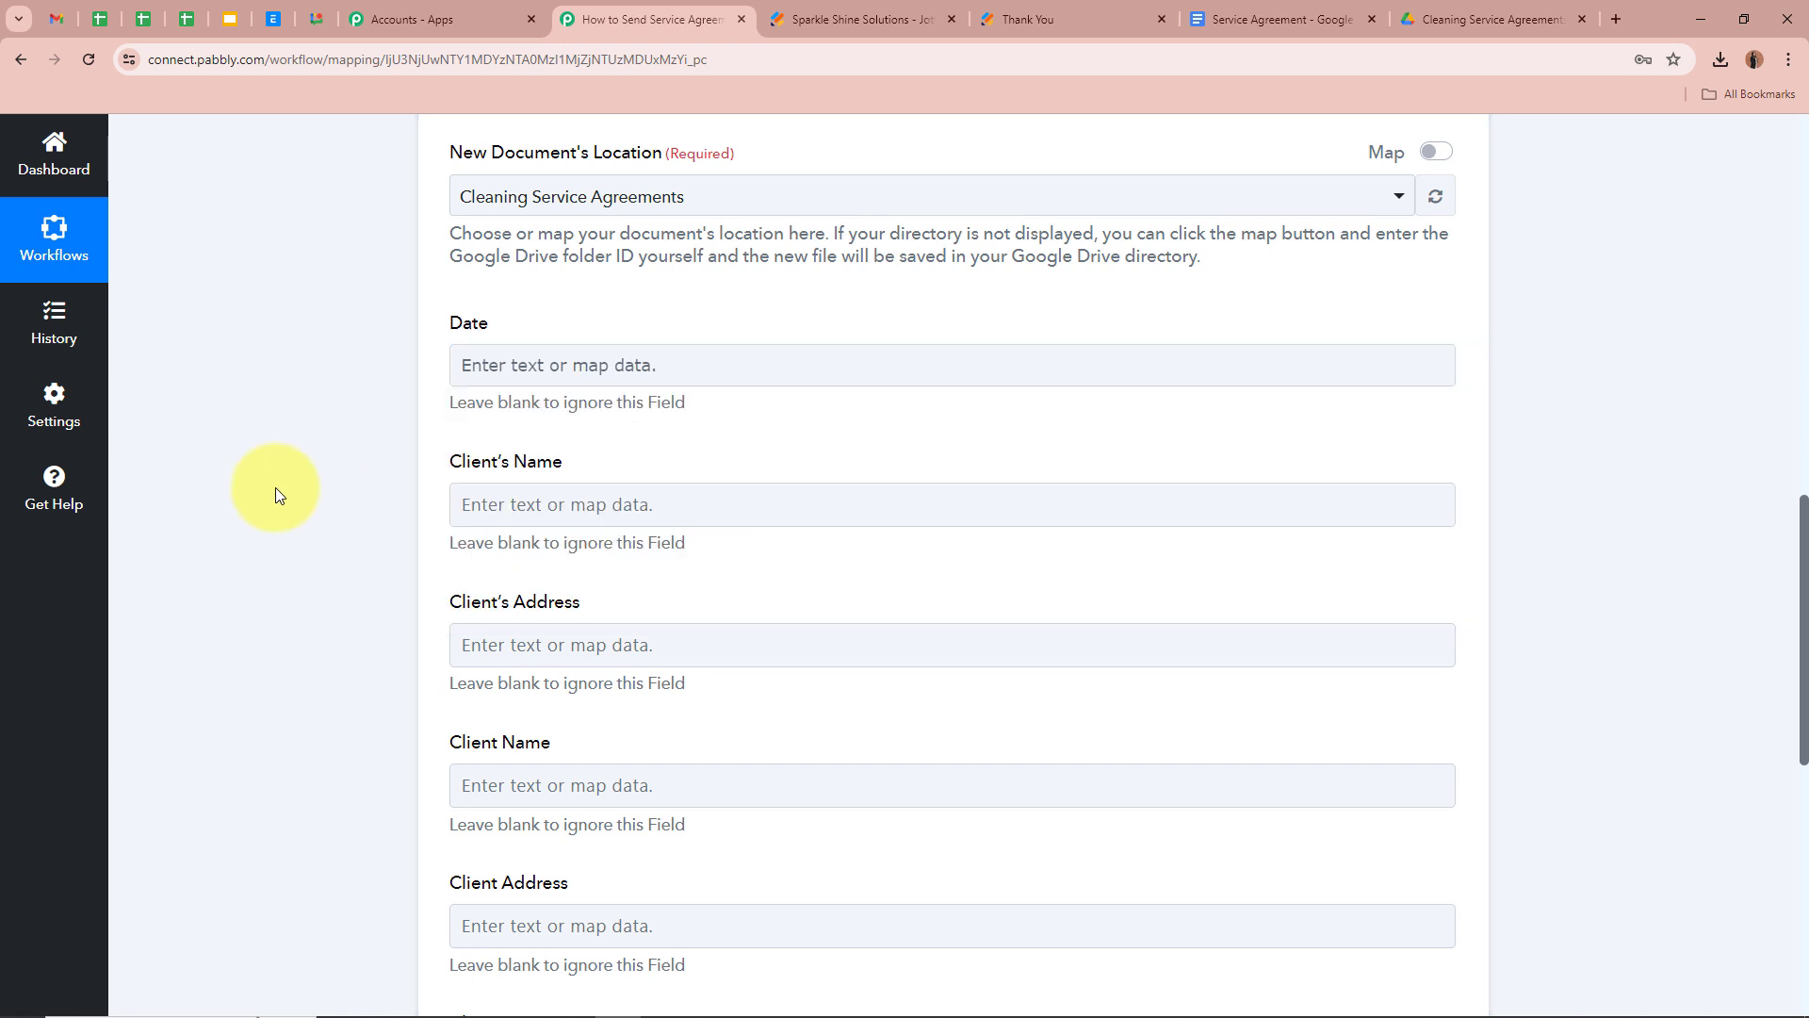
pyautogui.click(1215, 19)
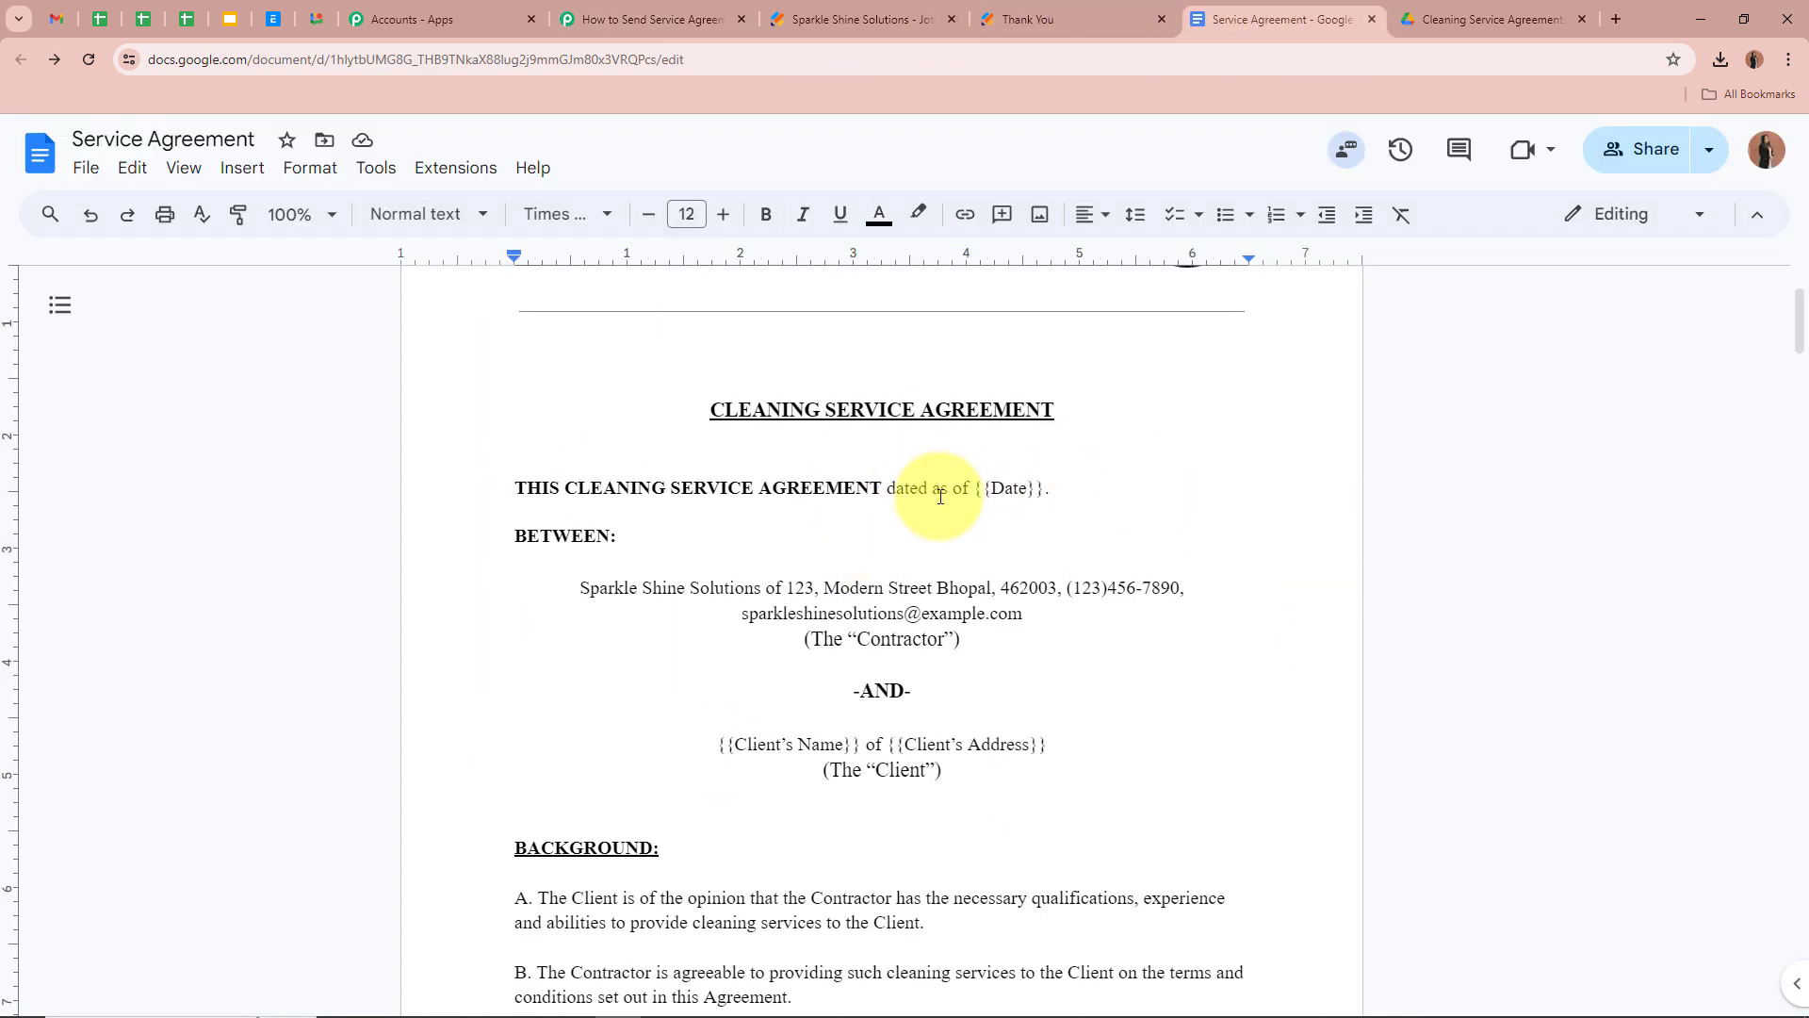
pyautogui.scroll(-2, 1366, 646)
pyautogui.click(604, 18)
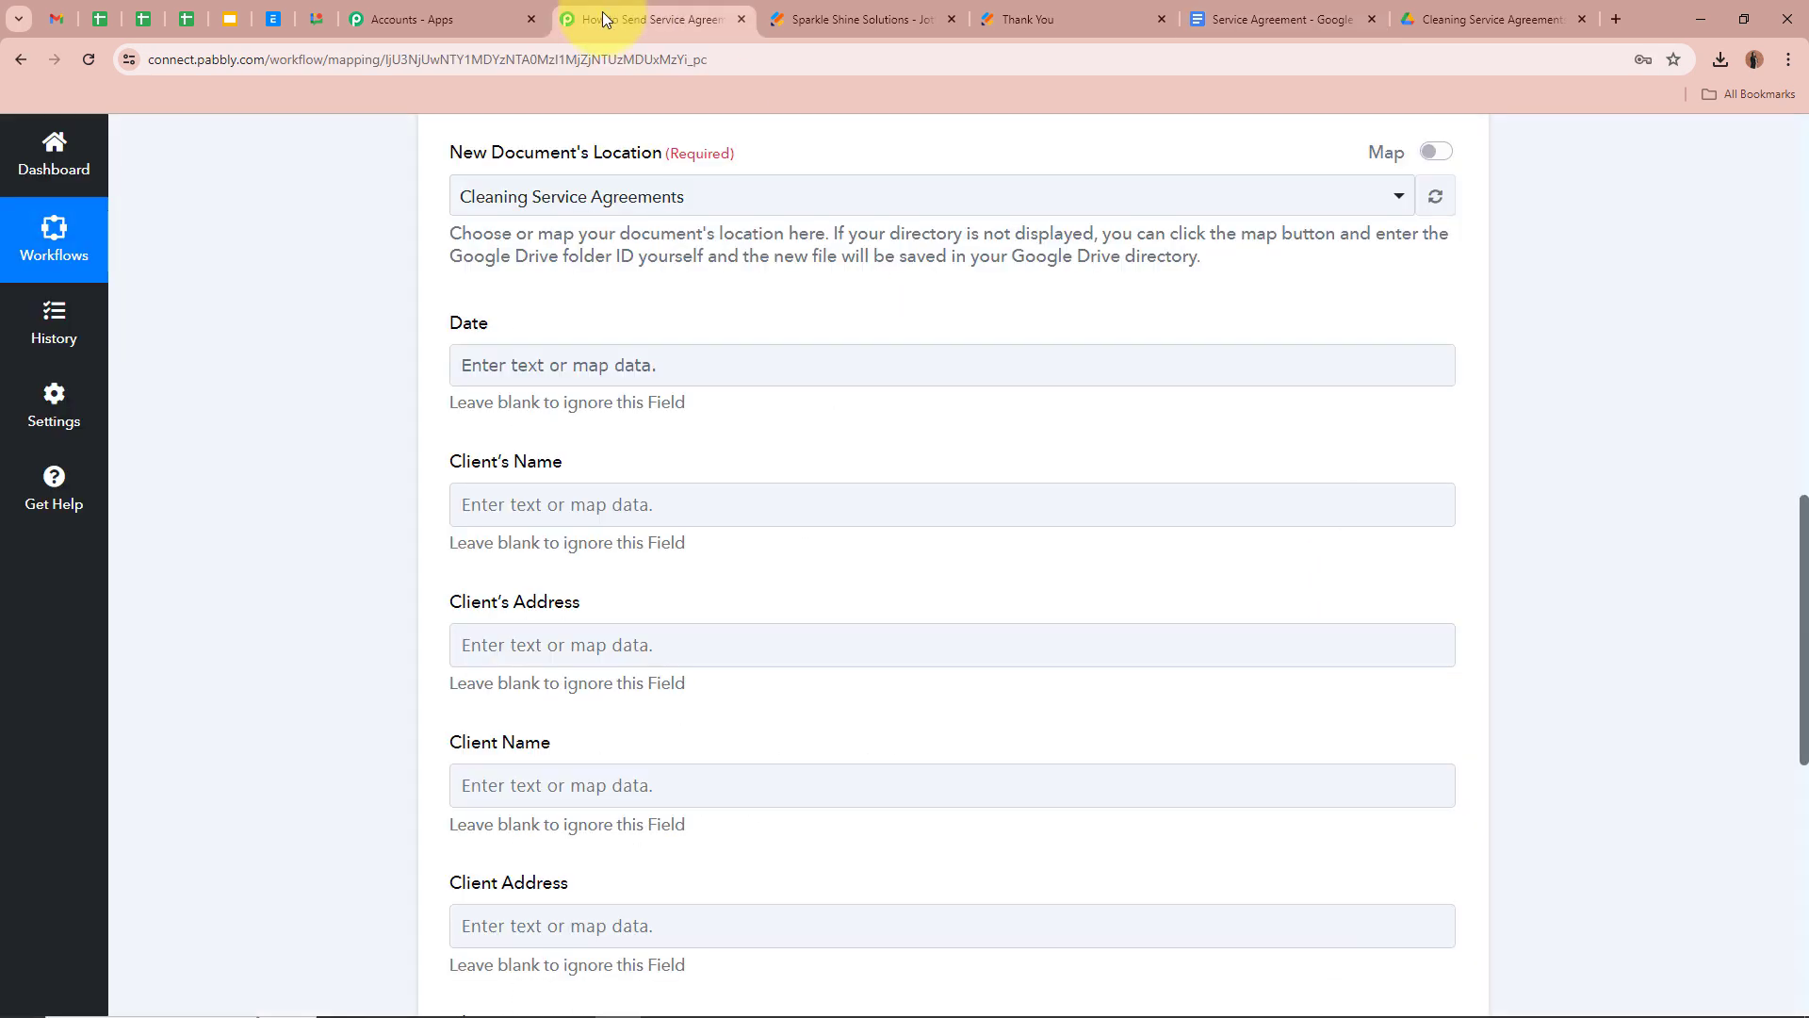
pyautogui.scroll(-3, 1111, 844)
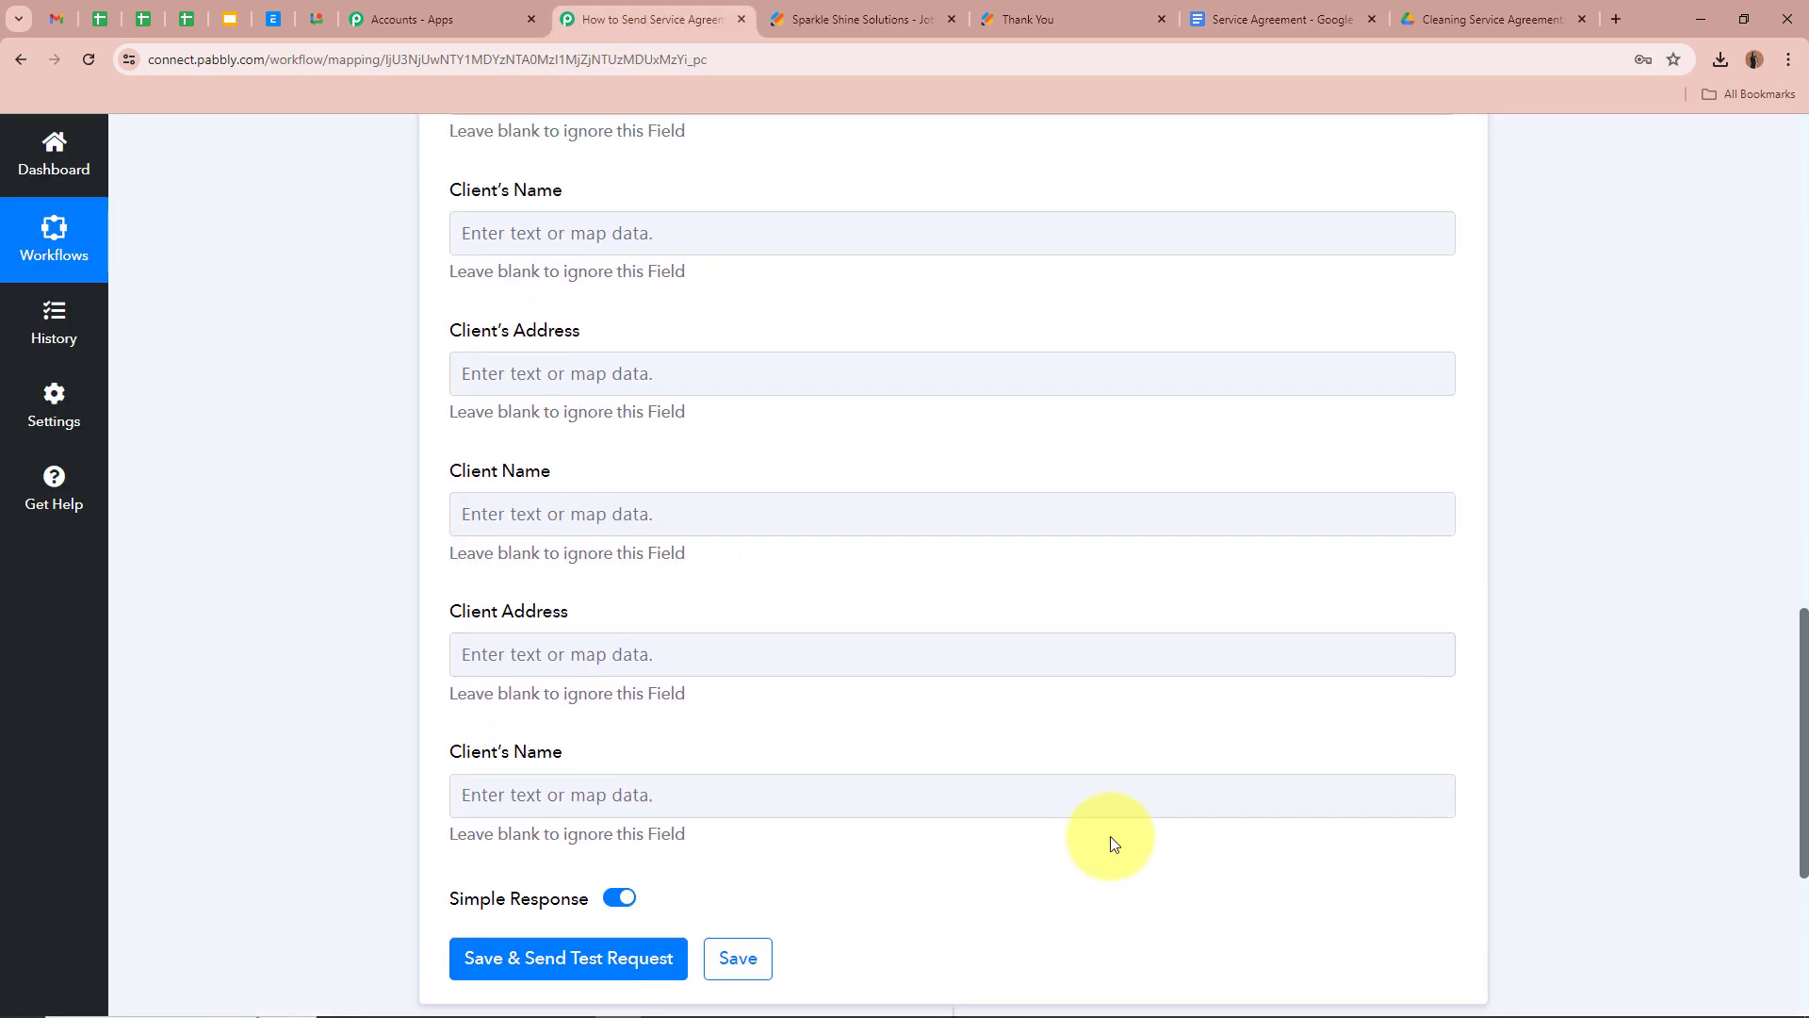
pyautogui.scroll(4, 1111, 842)
# Map the Jotform appointment date into the Date field
pyautogui.click(513, 459)
pyautogui.click(695, 639)
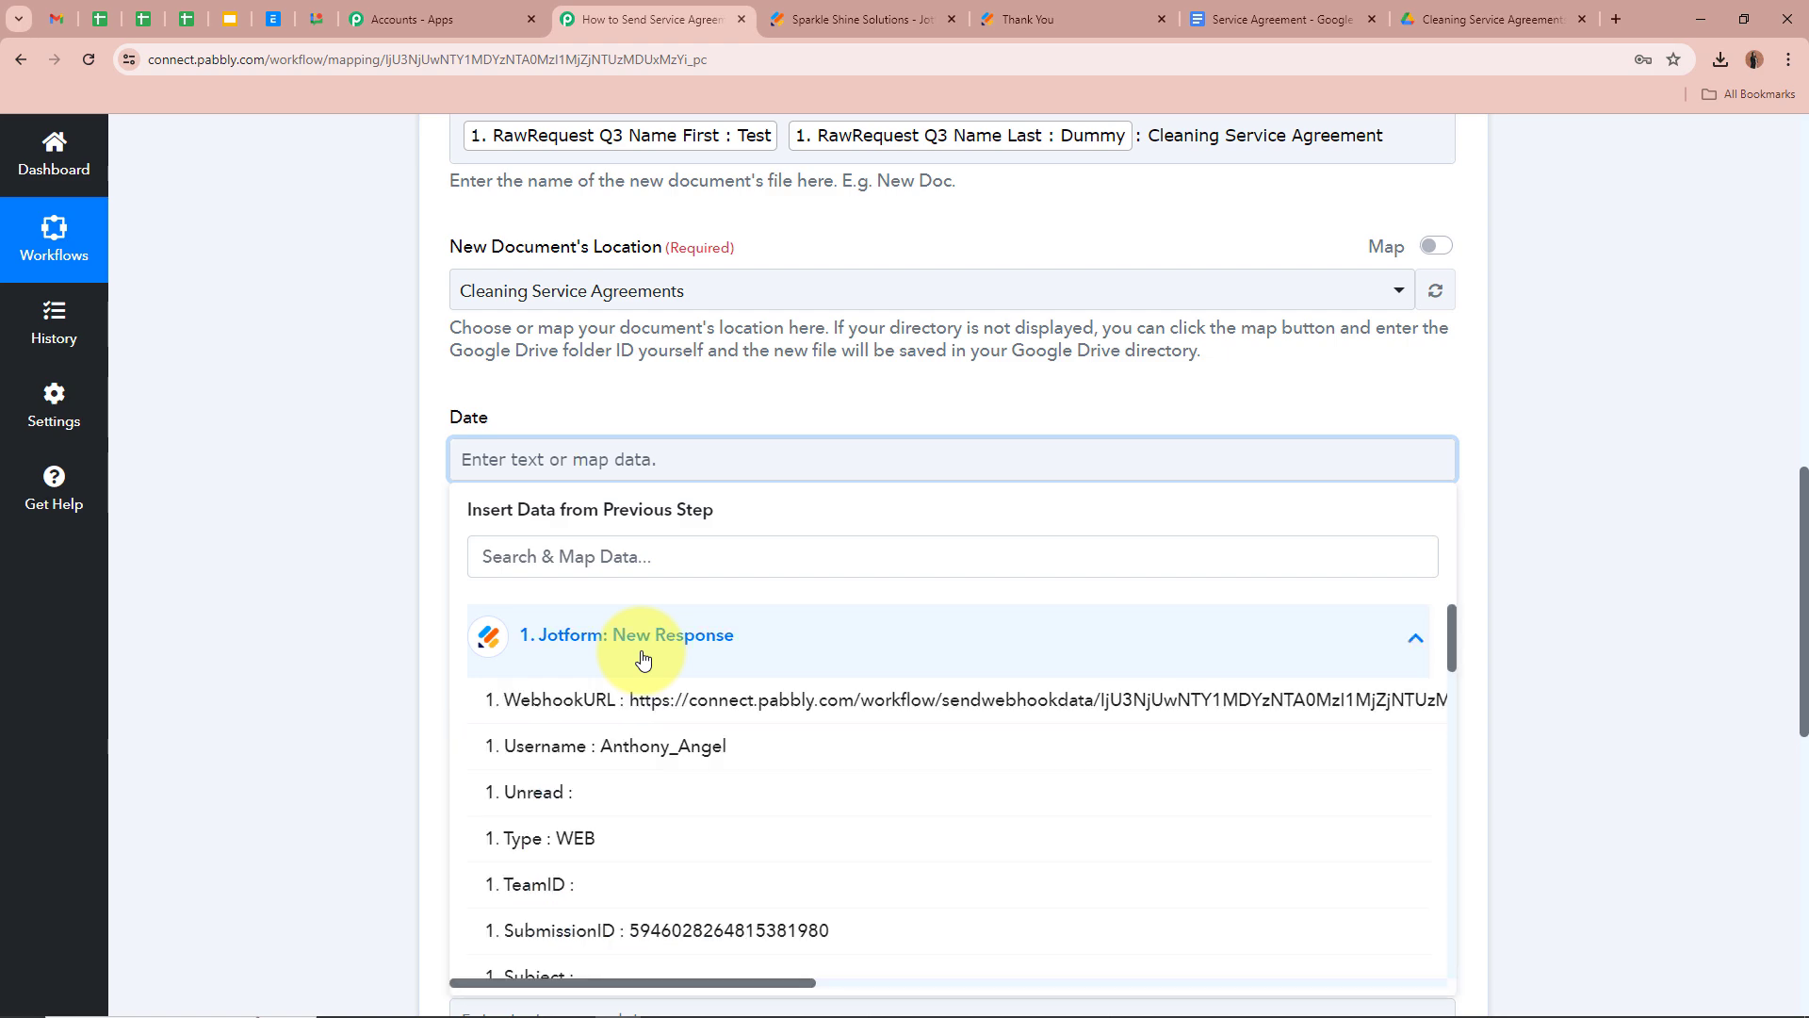
pyautogui.scroll(-10, 689, 809)
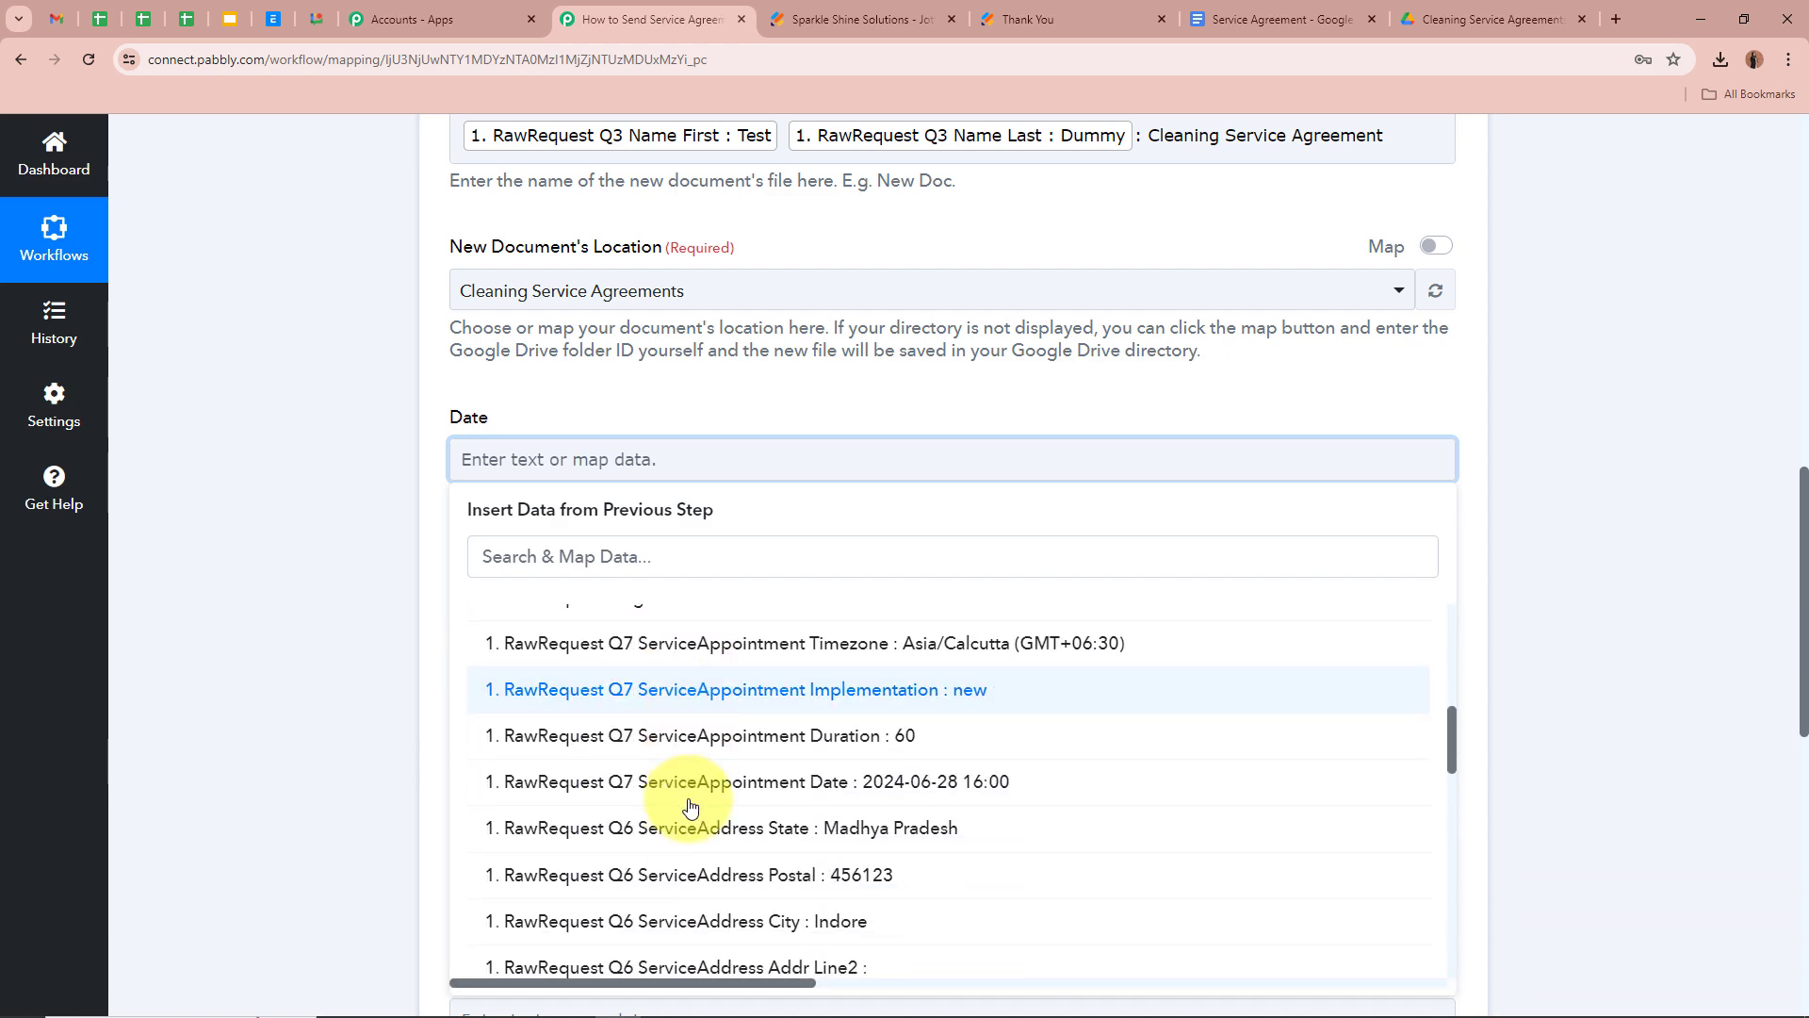
pyautogui.click(1135, 796)
pyautogui.scroll(-2, 359, 652)
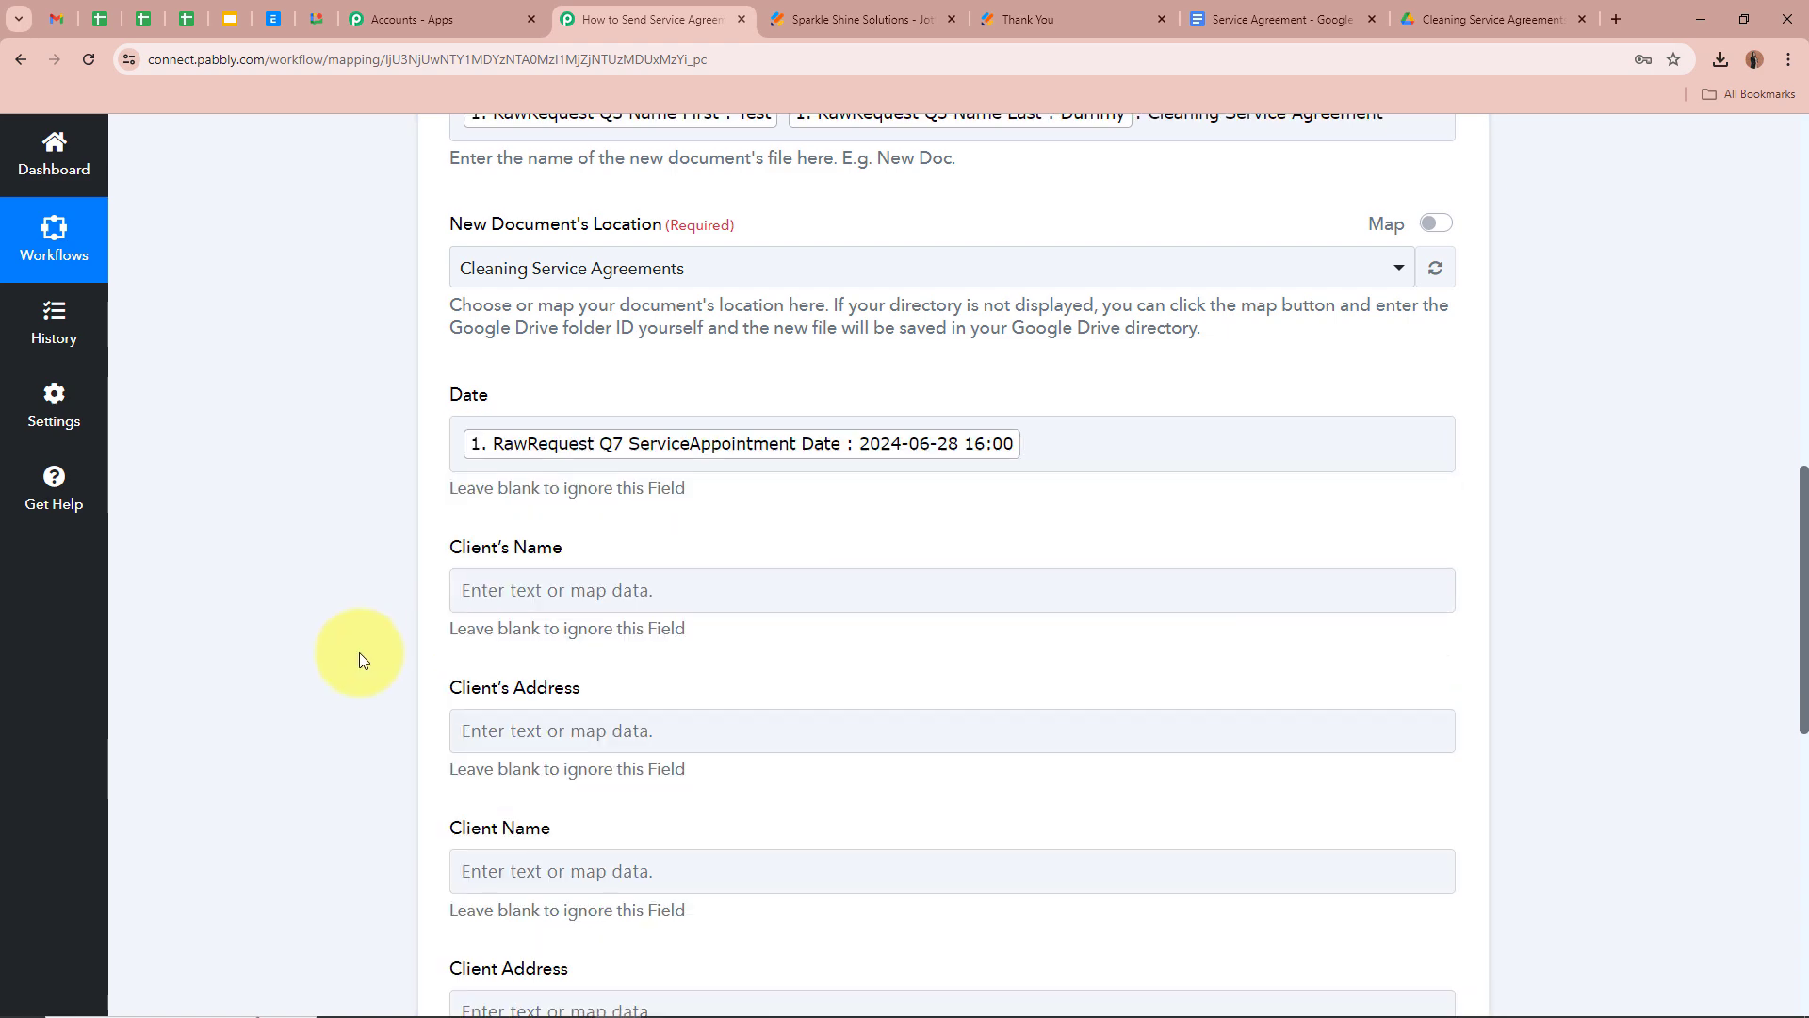
# Fill Client's Name with the Jotform Name First and Name Last, found by searching NAME
pyautogui.click(546, 423)
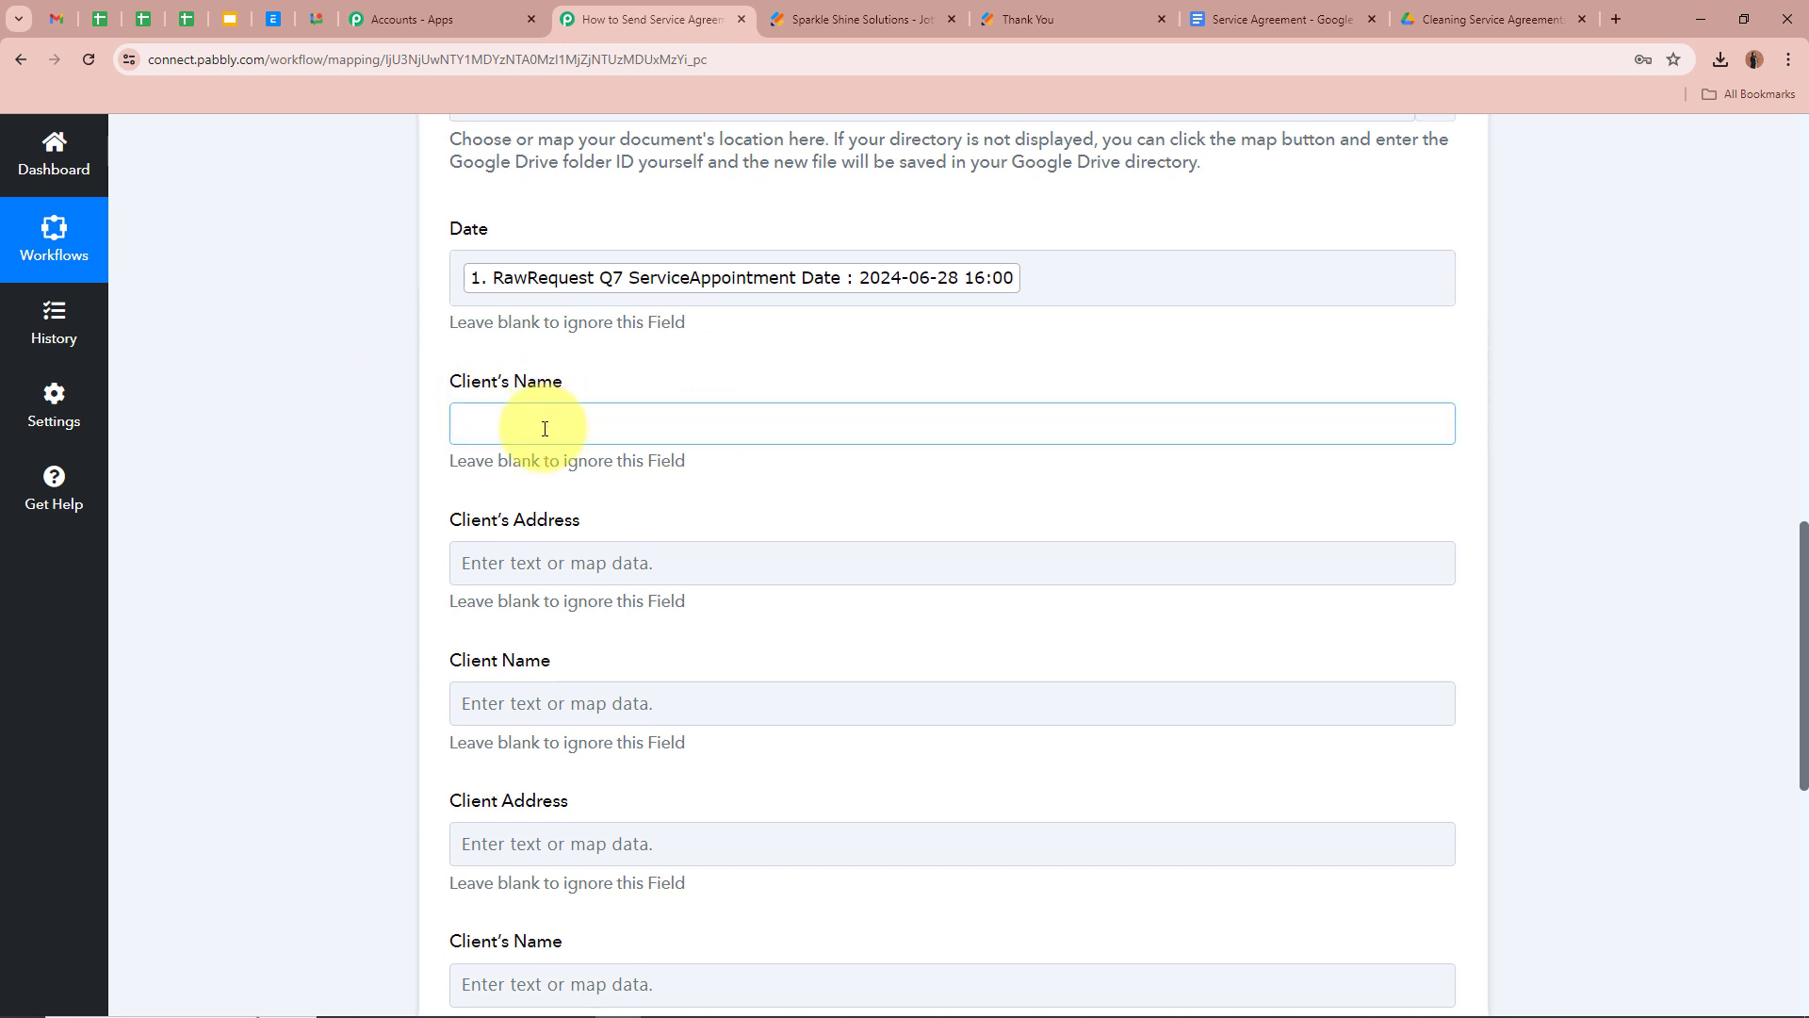
pyautogui.click(636, 518)
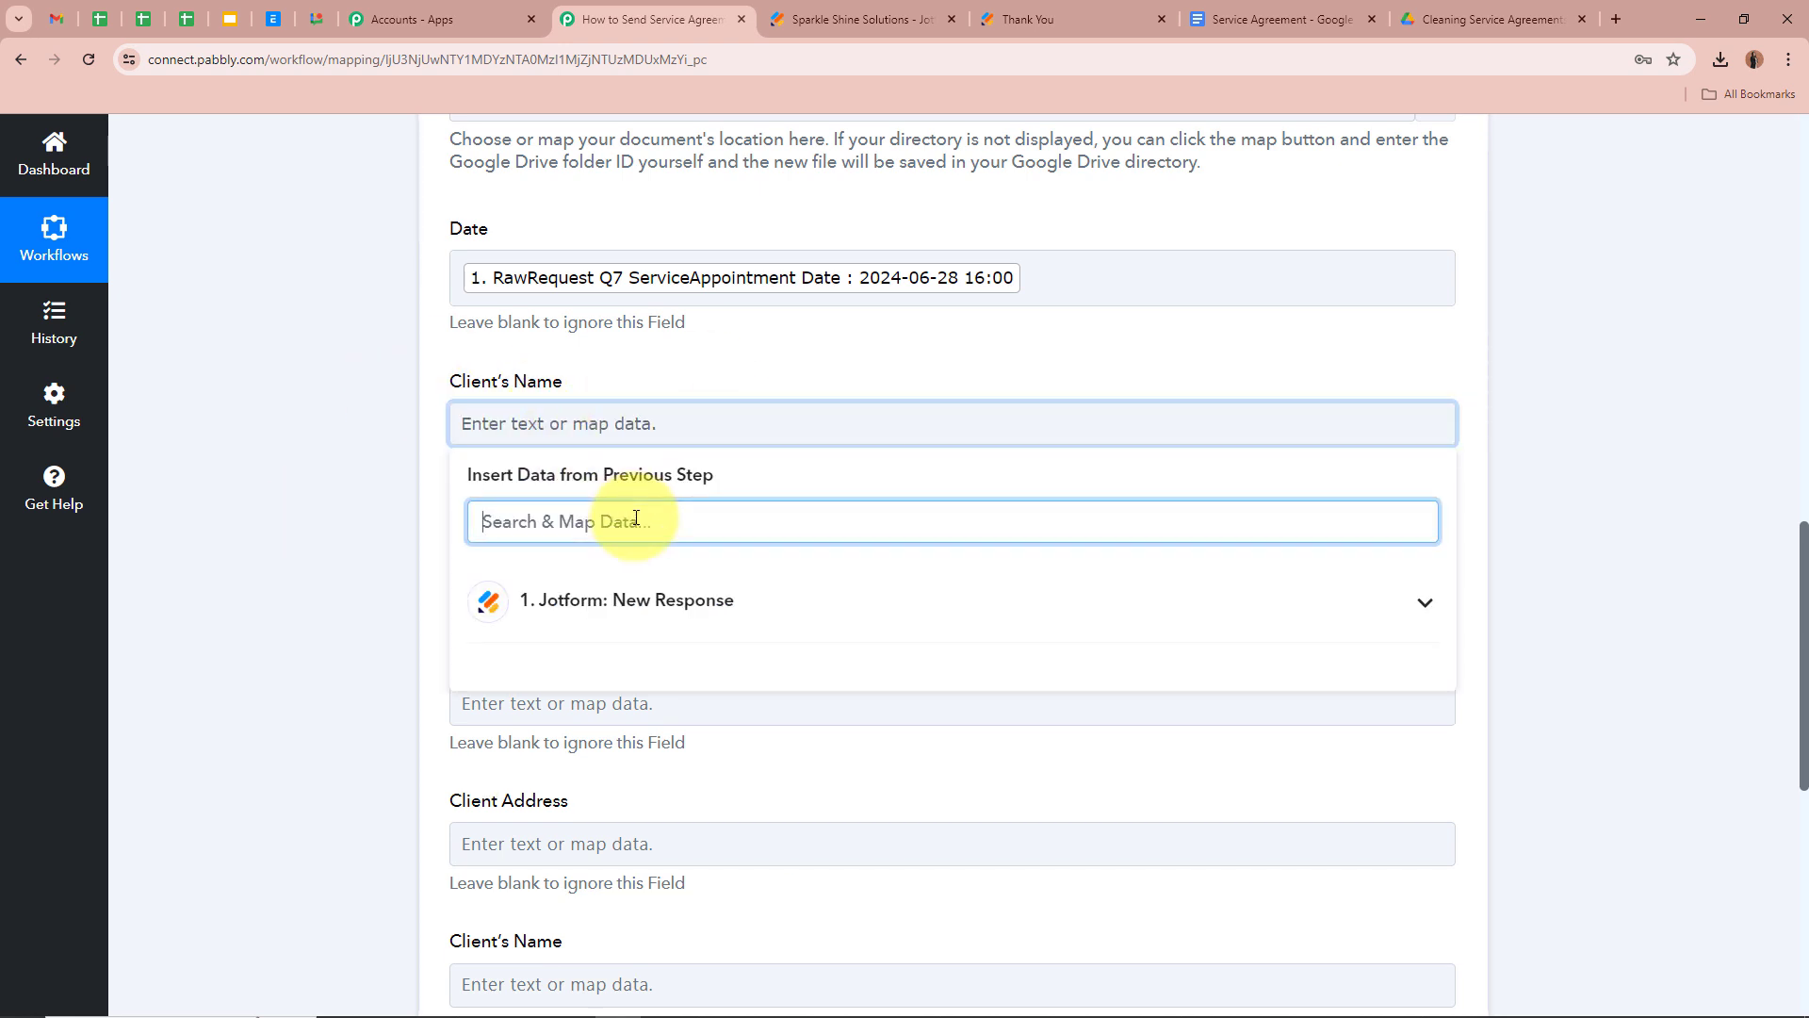
pyautogui.write('NAME')
pyautogui.click(706, 757)
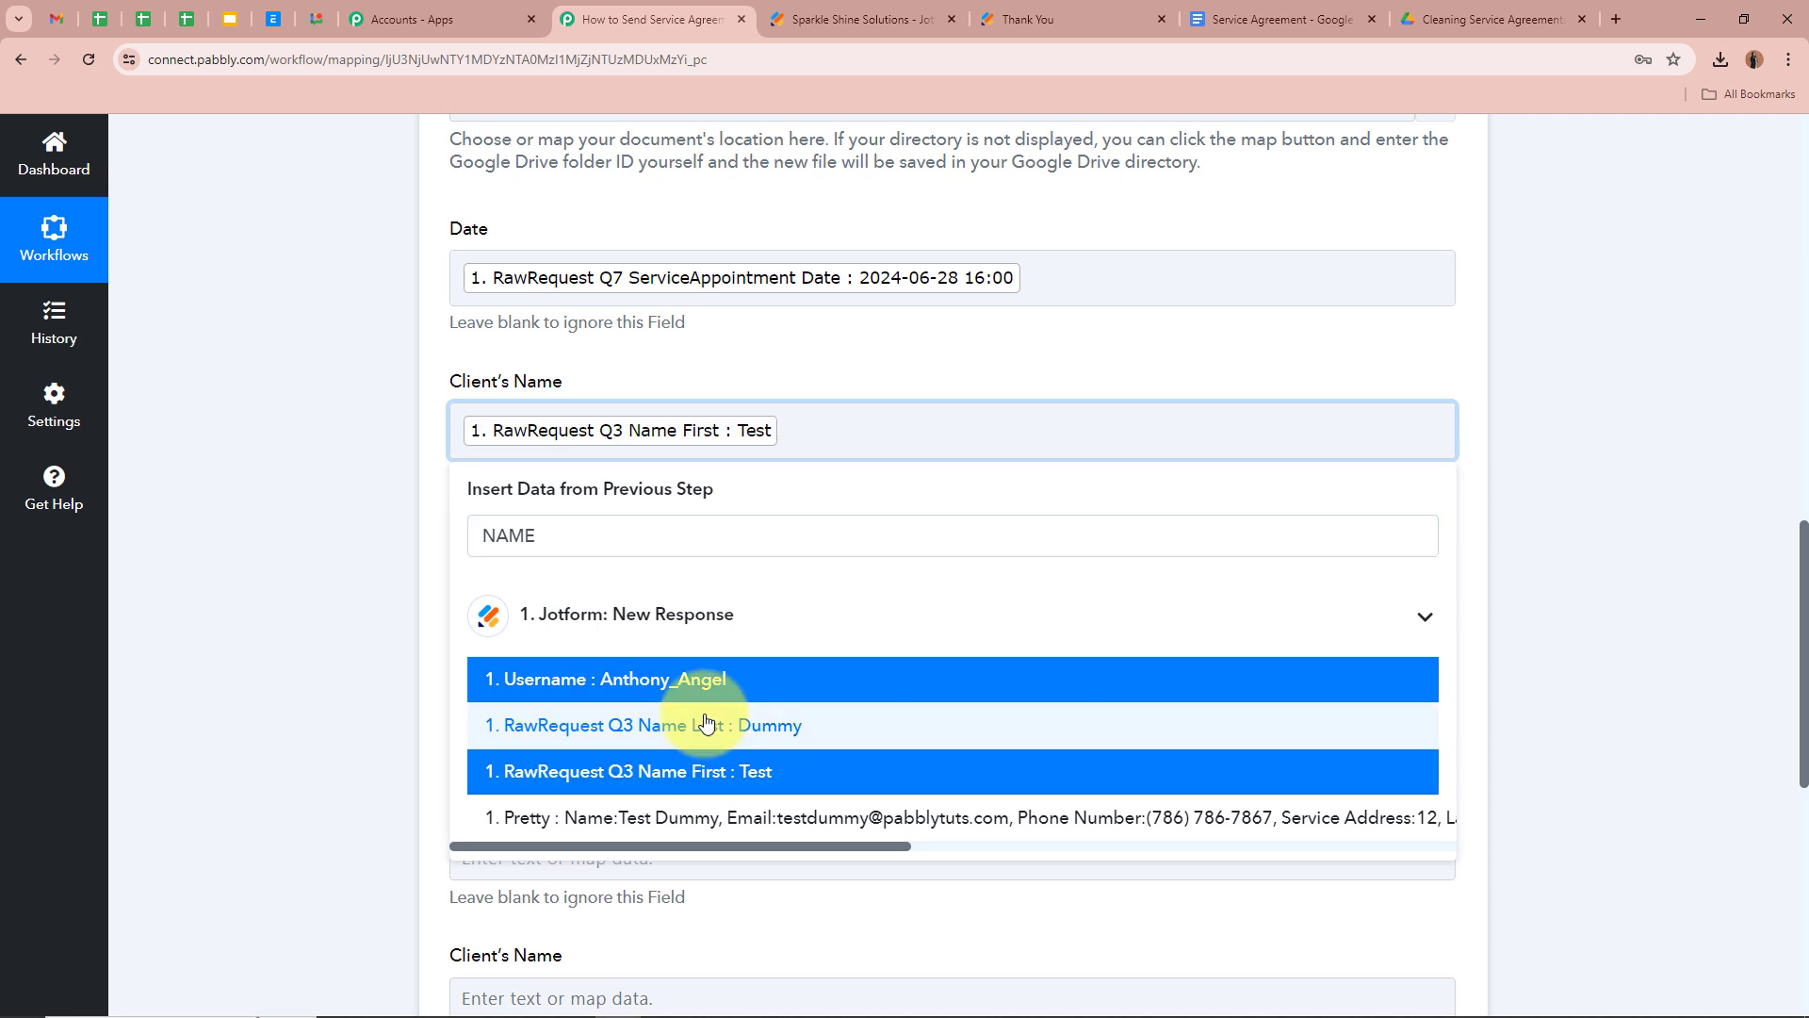
pyautogui.click(710, 727)
pyautogui.click(318, 554)
pyautogui.scroll(-1, 387, 535)
# Fill Client's Address with Jotform address line 1, city, state and postal code
pyautogui.click(667, 487)
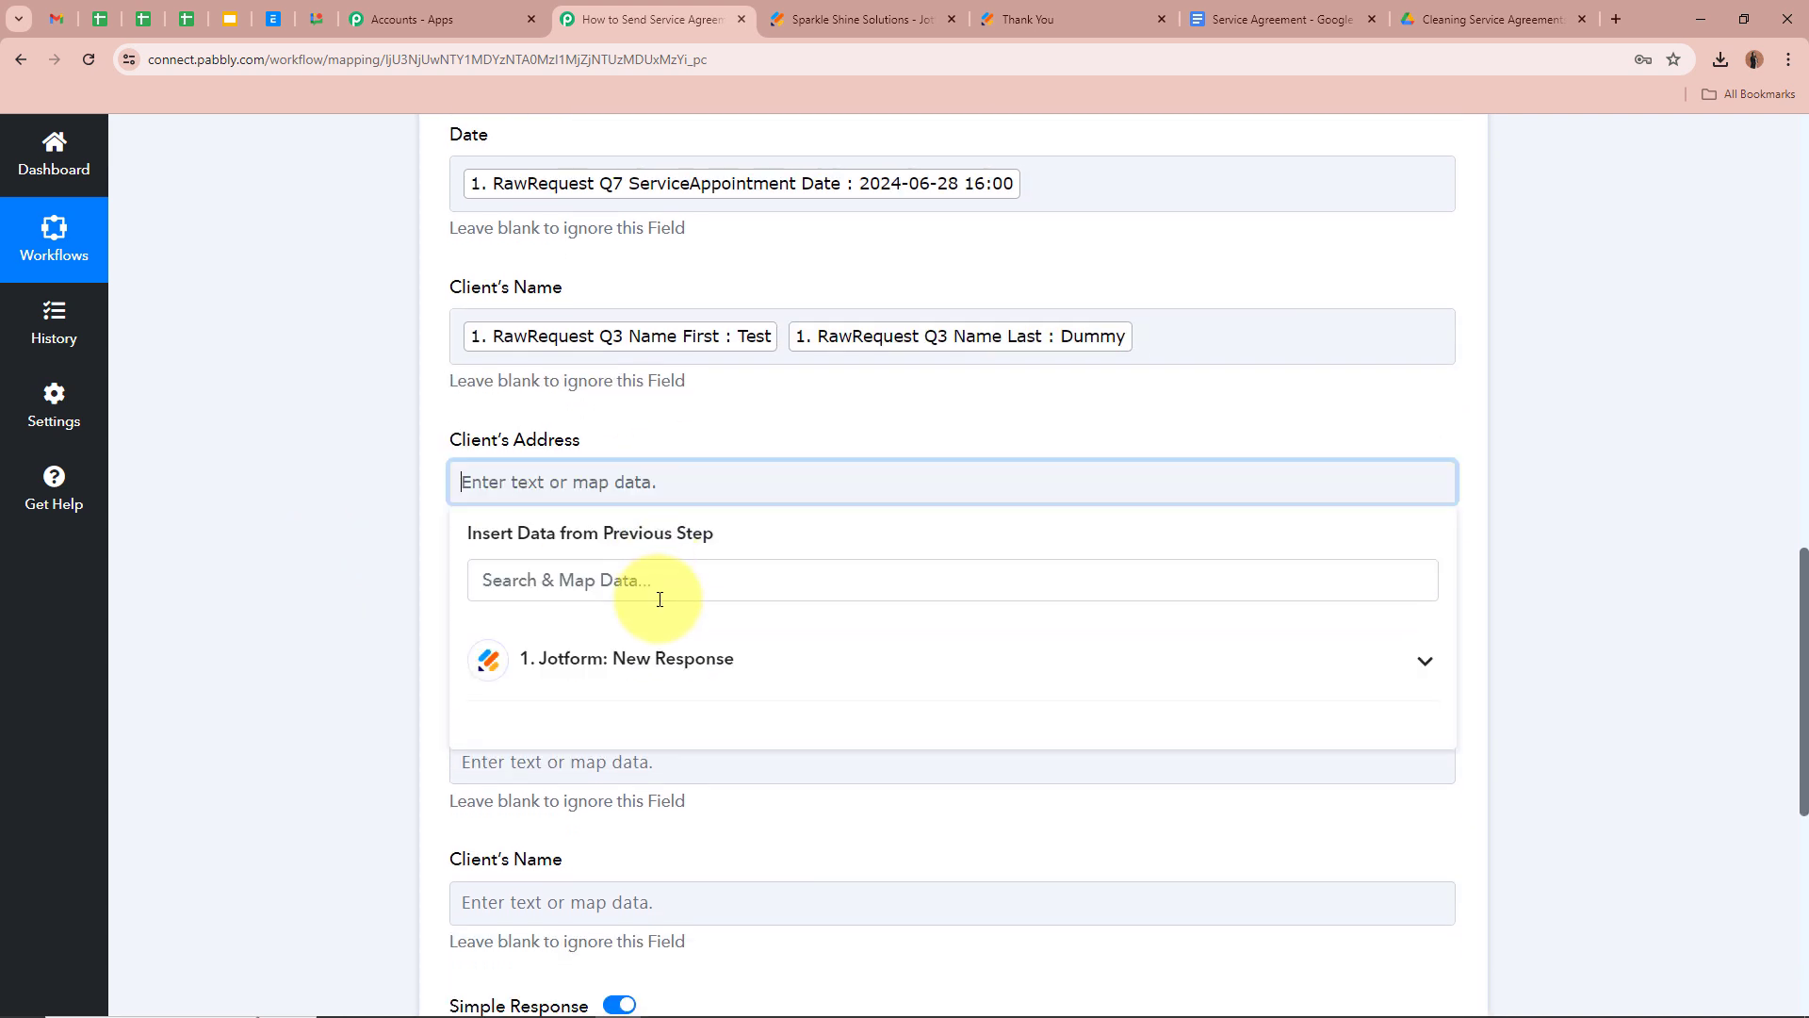
pyautogui.click(659, 582)
pyautogui.write('ADDR')
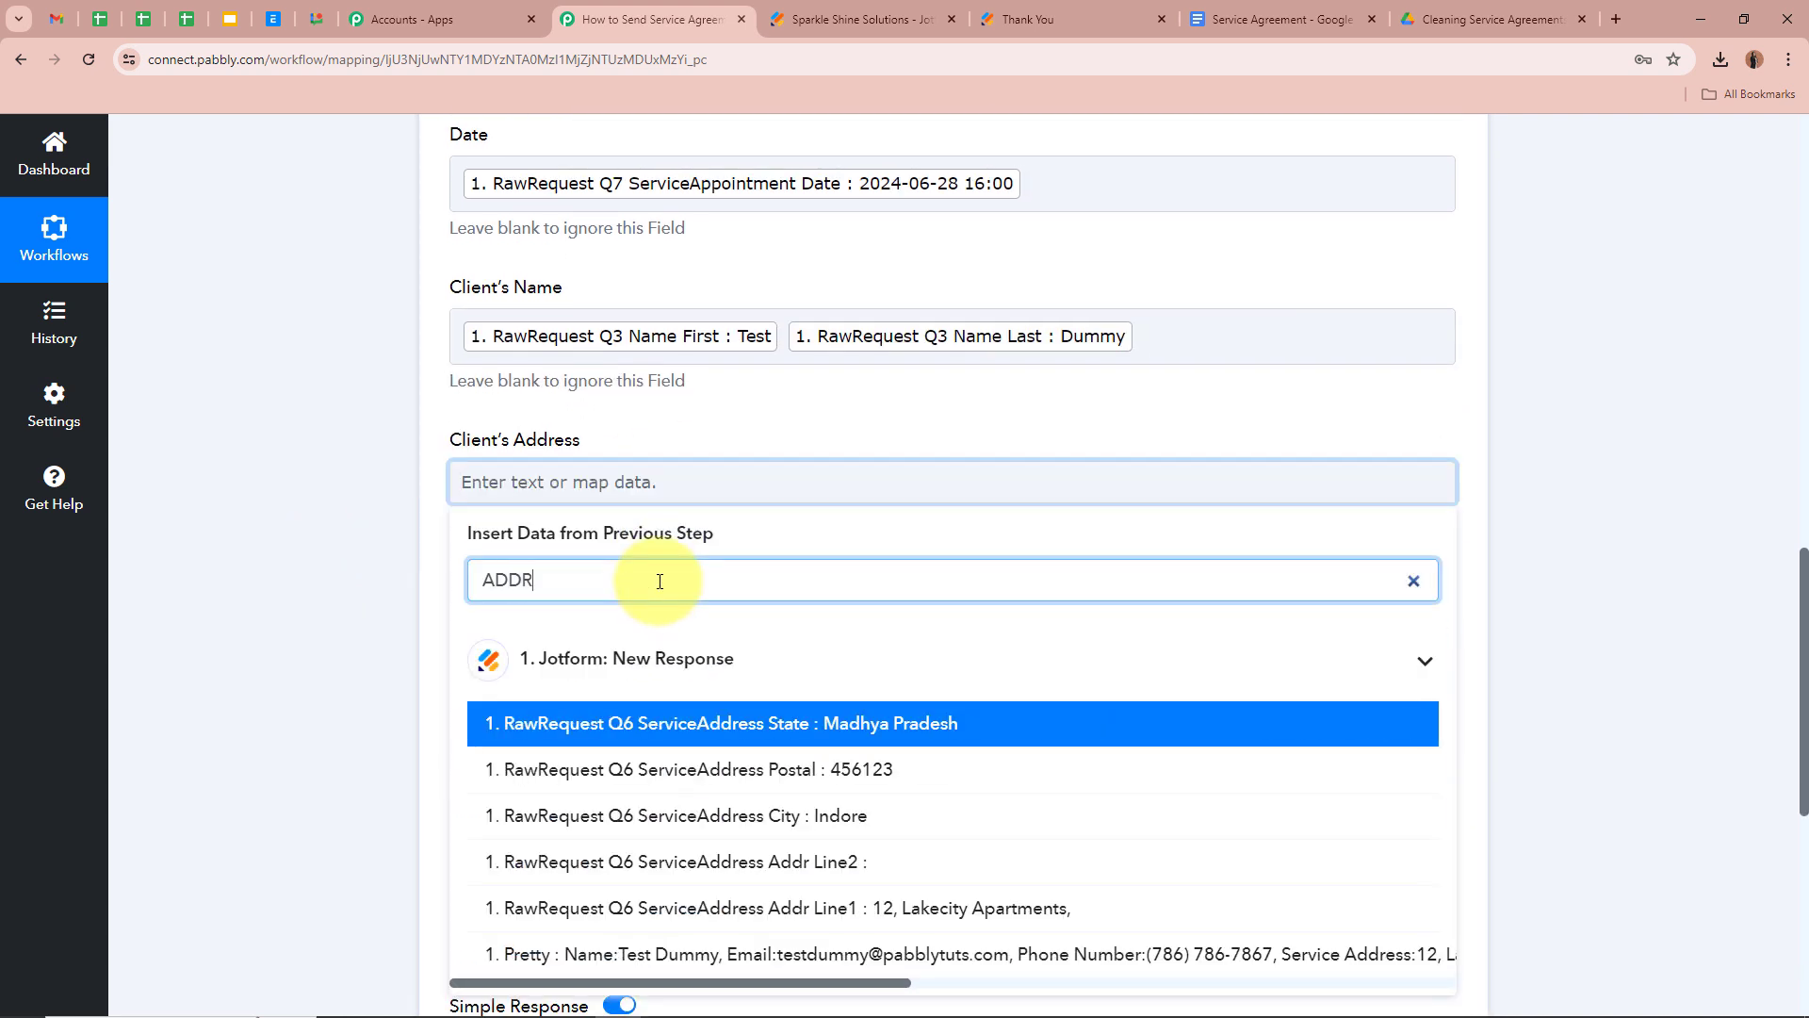
pyautogui.click(866, 918)
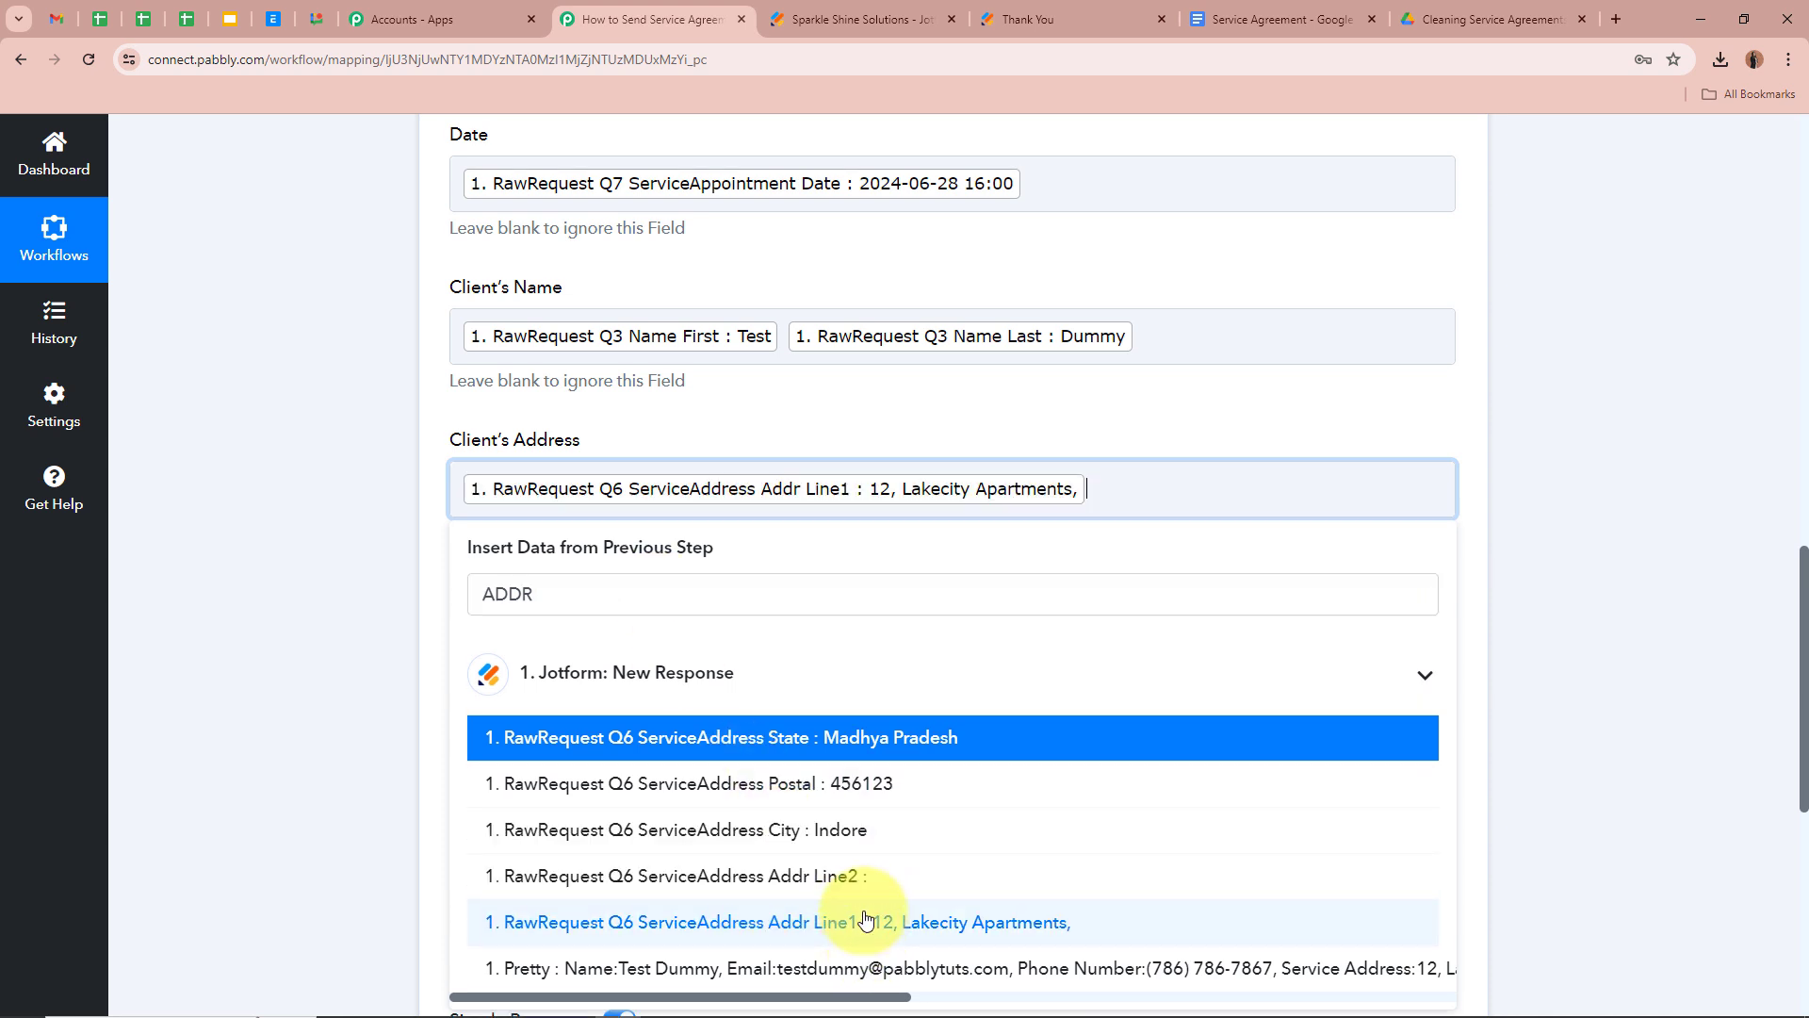
pyautogui.click(850, 832)
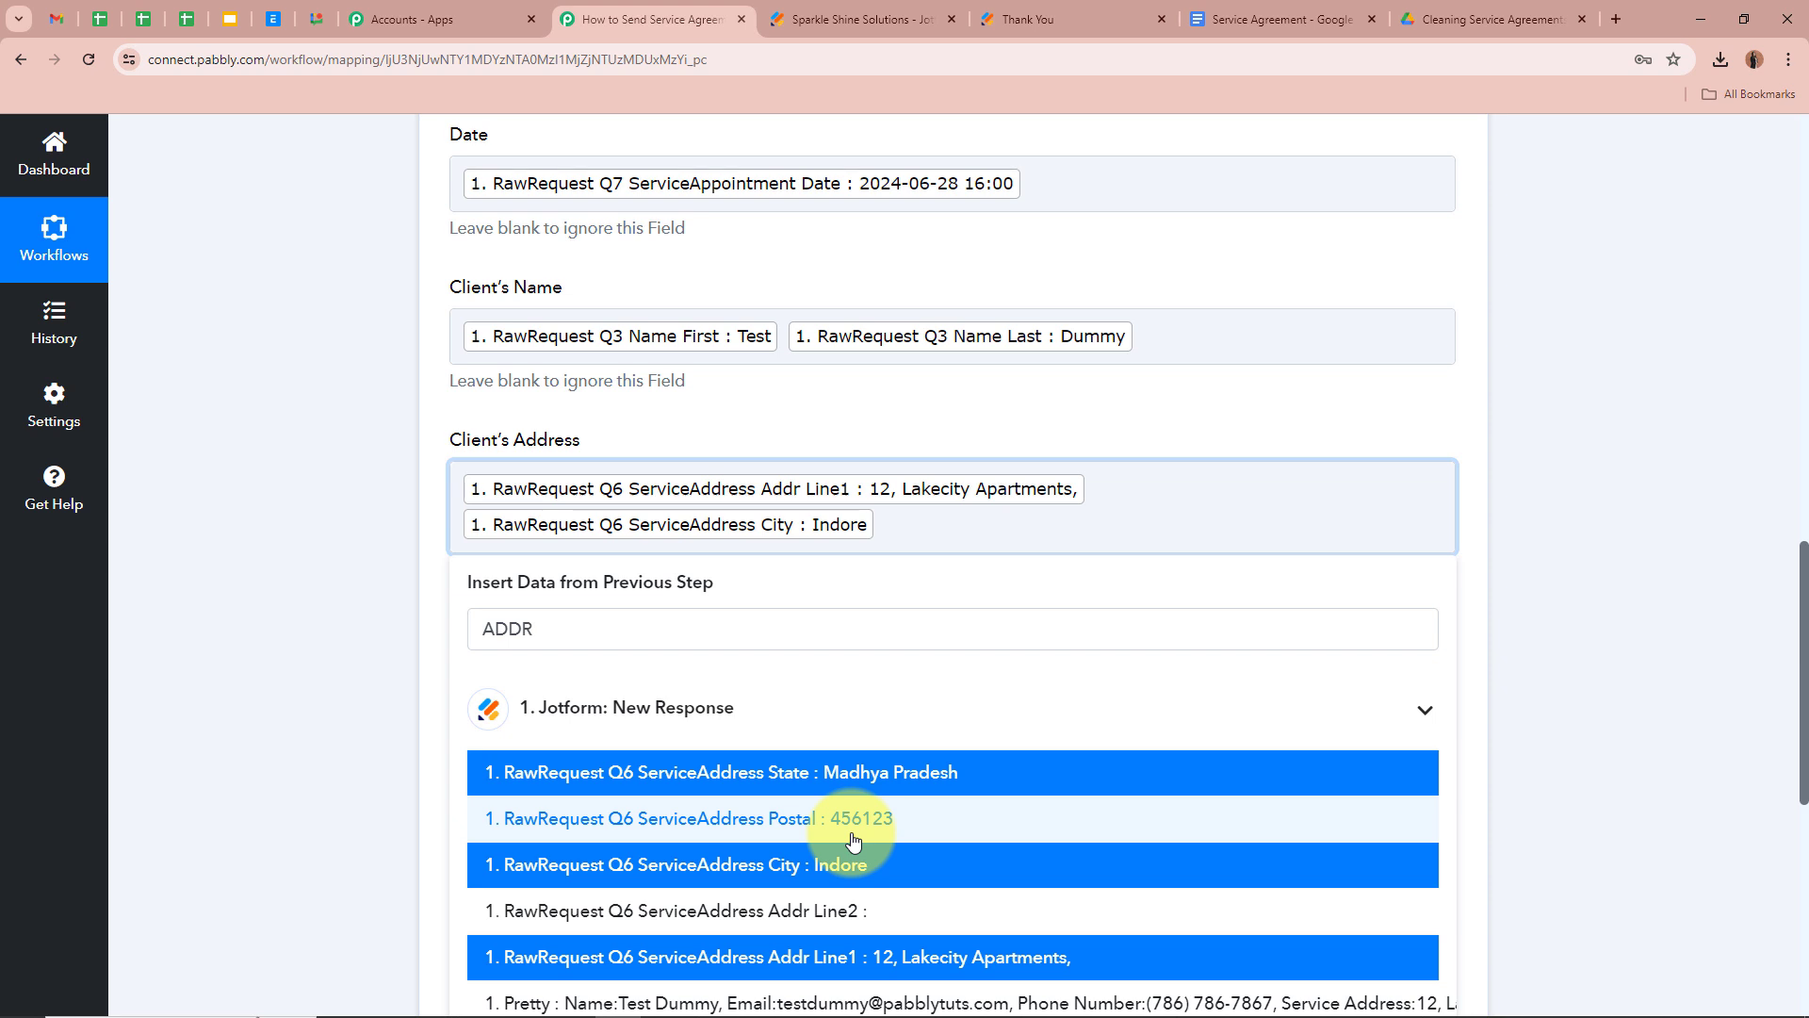
pyautogui.click(873, 774)
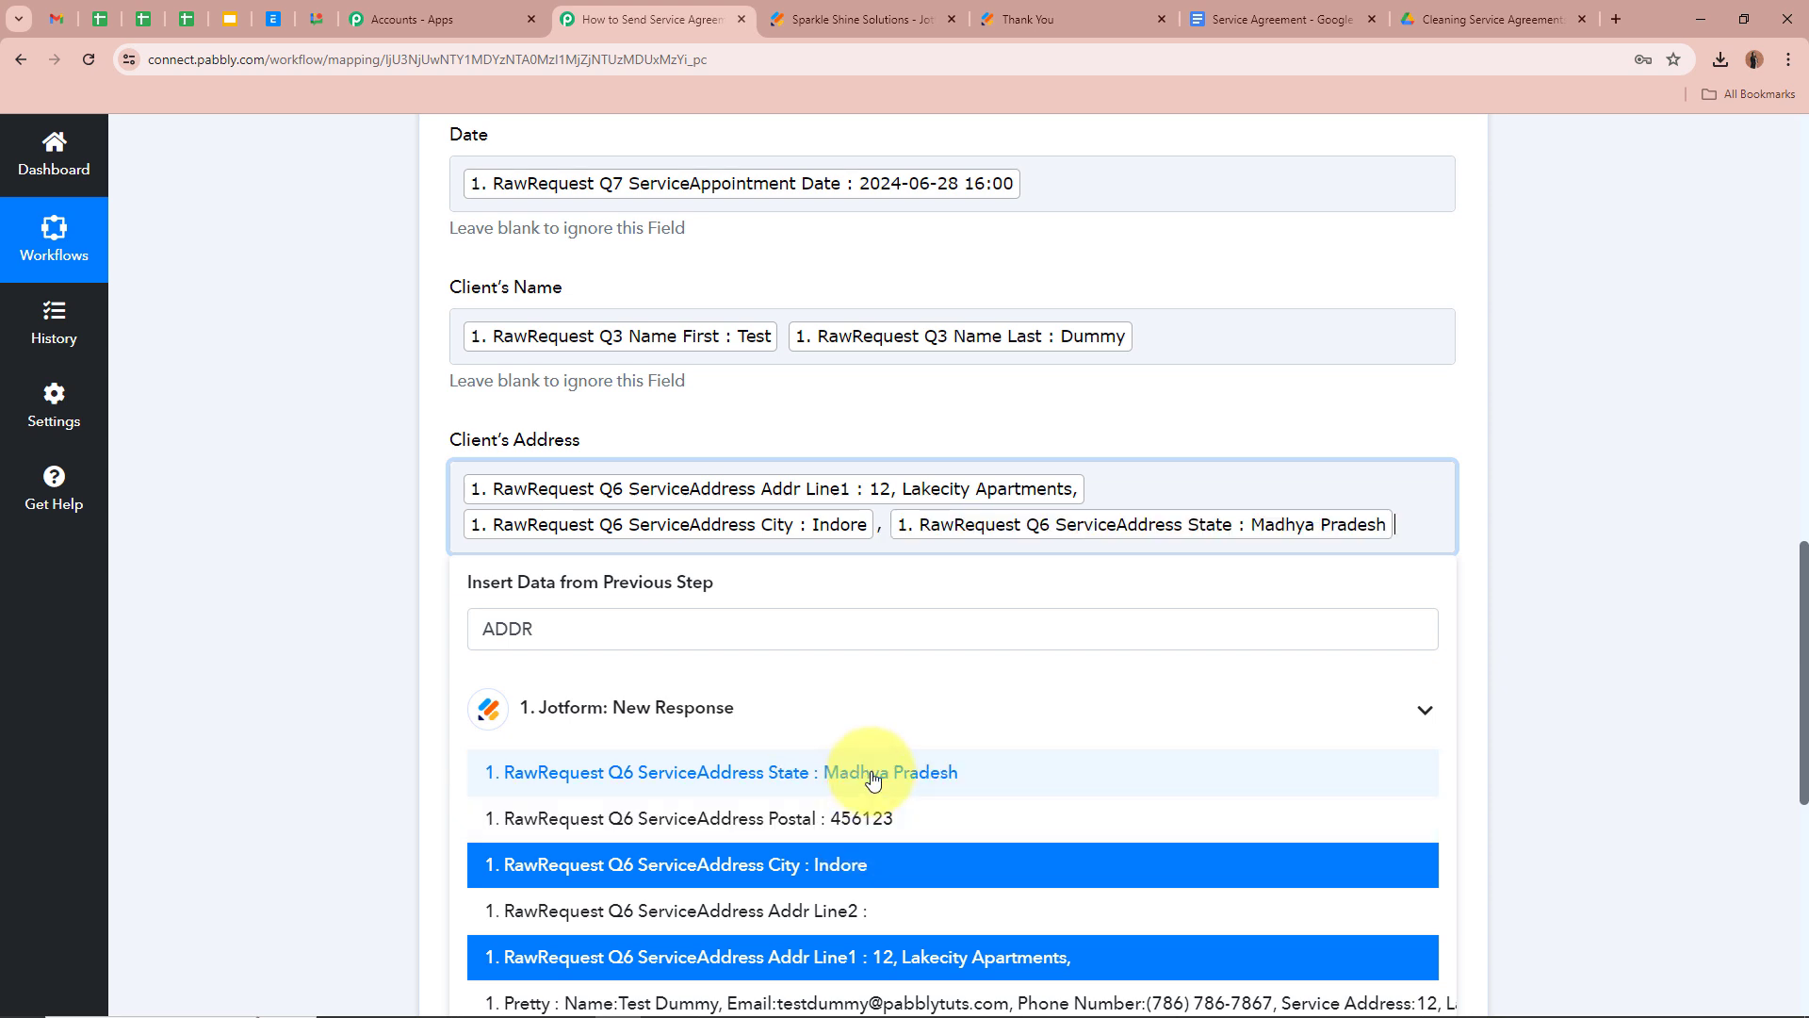
pyautogui.click(868, 816)
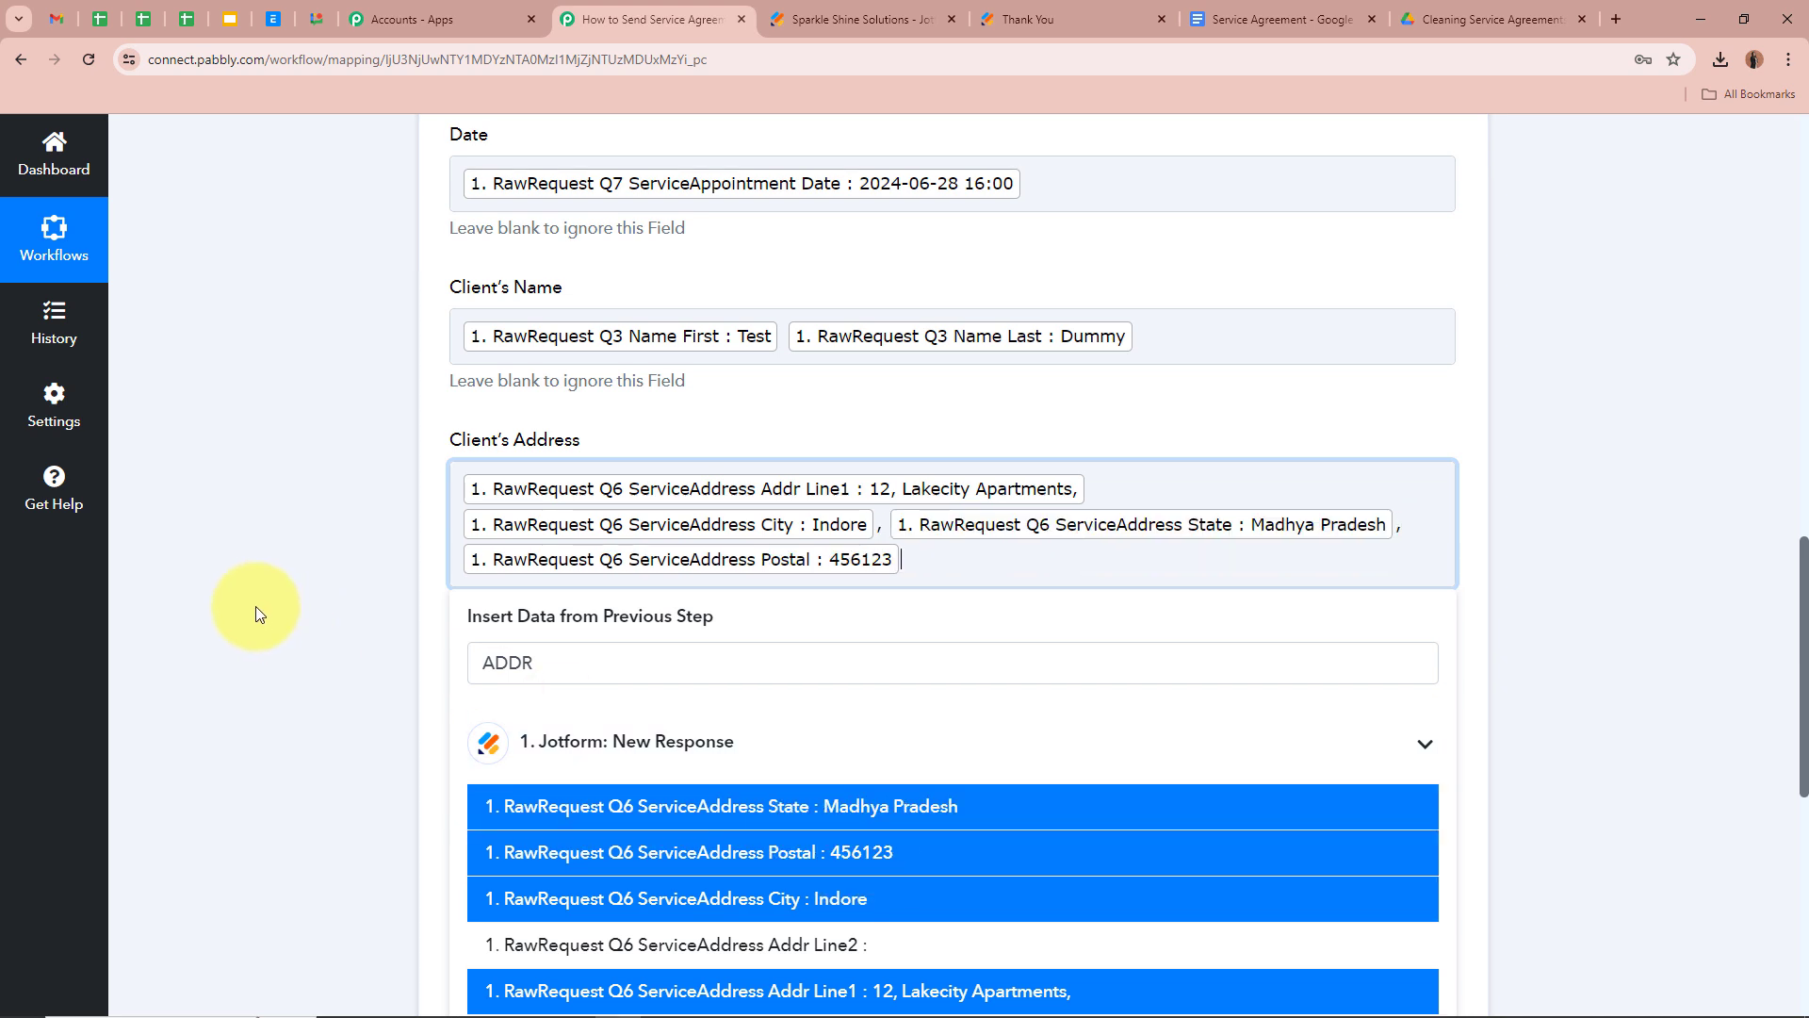
pyautogui.click(254, 606)
pyautogui.scroll(-3, 442, 424)
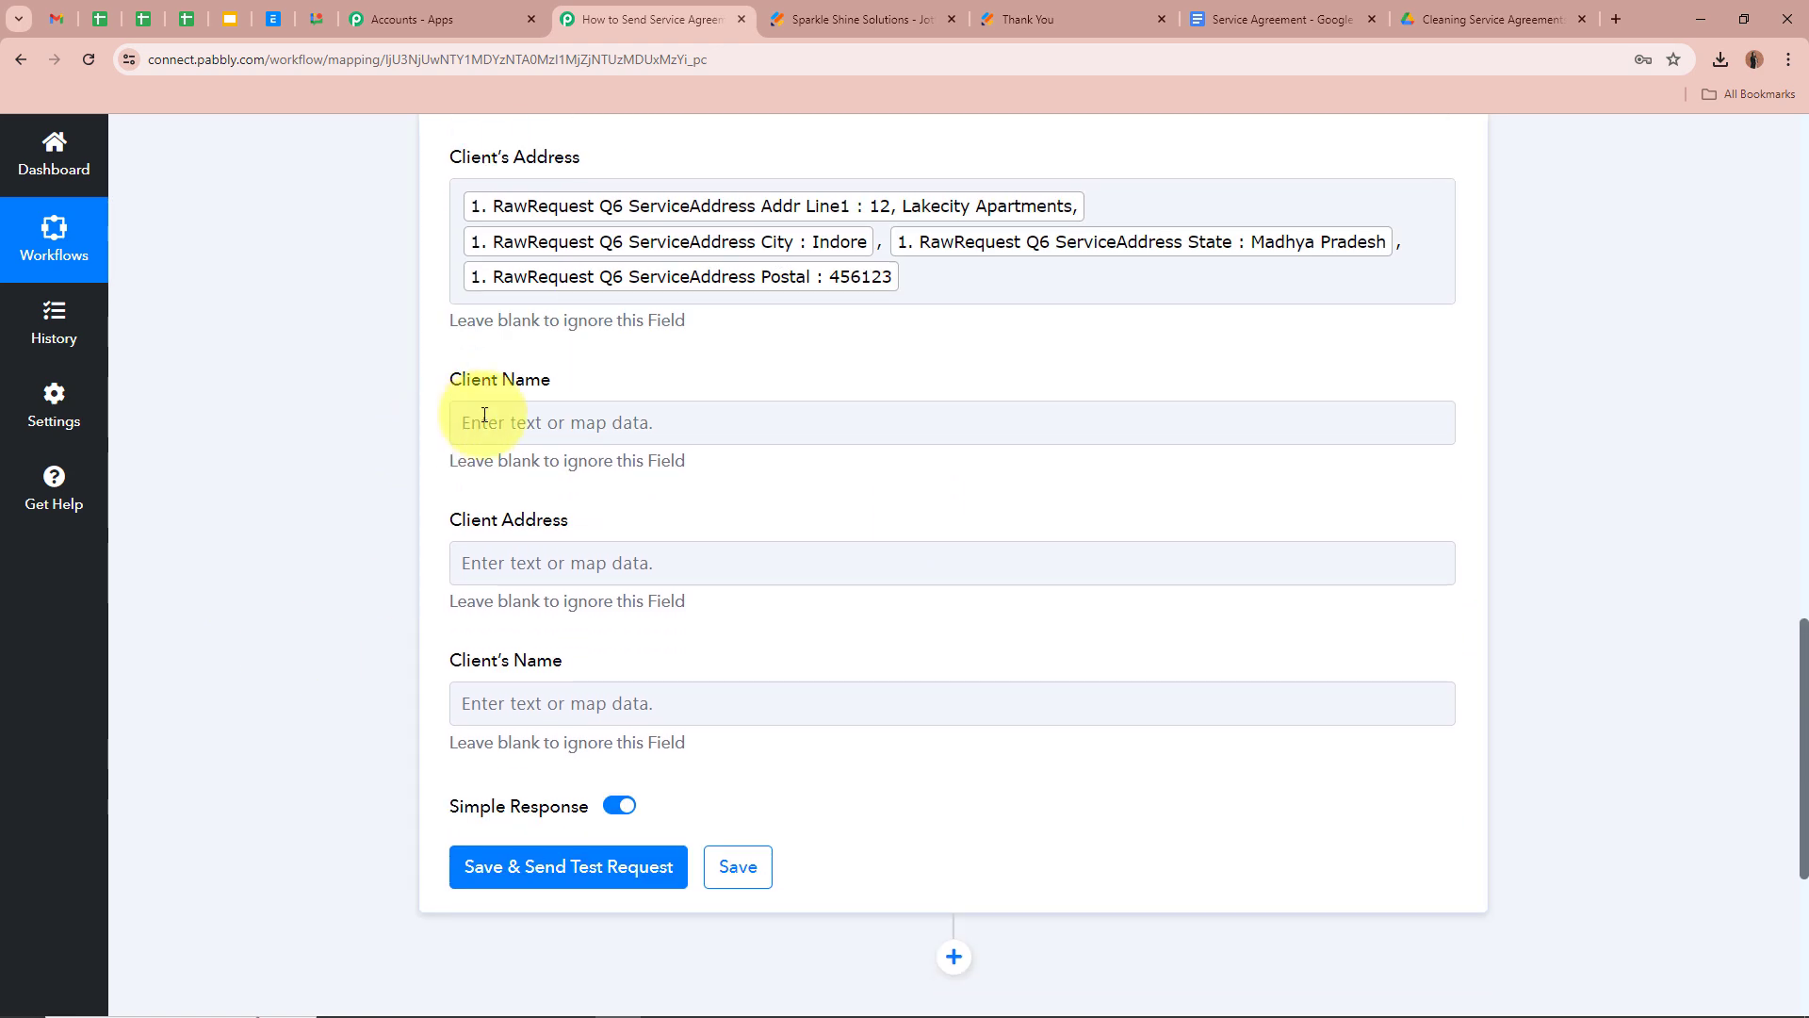
# Fill Client Name with the Jotform first and last name
pyautogui.click(585, 419)
pyautogui.write('NAME')
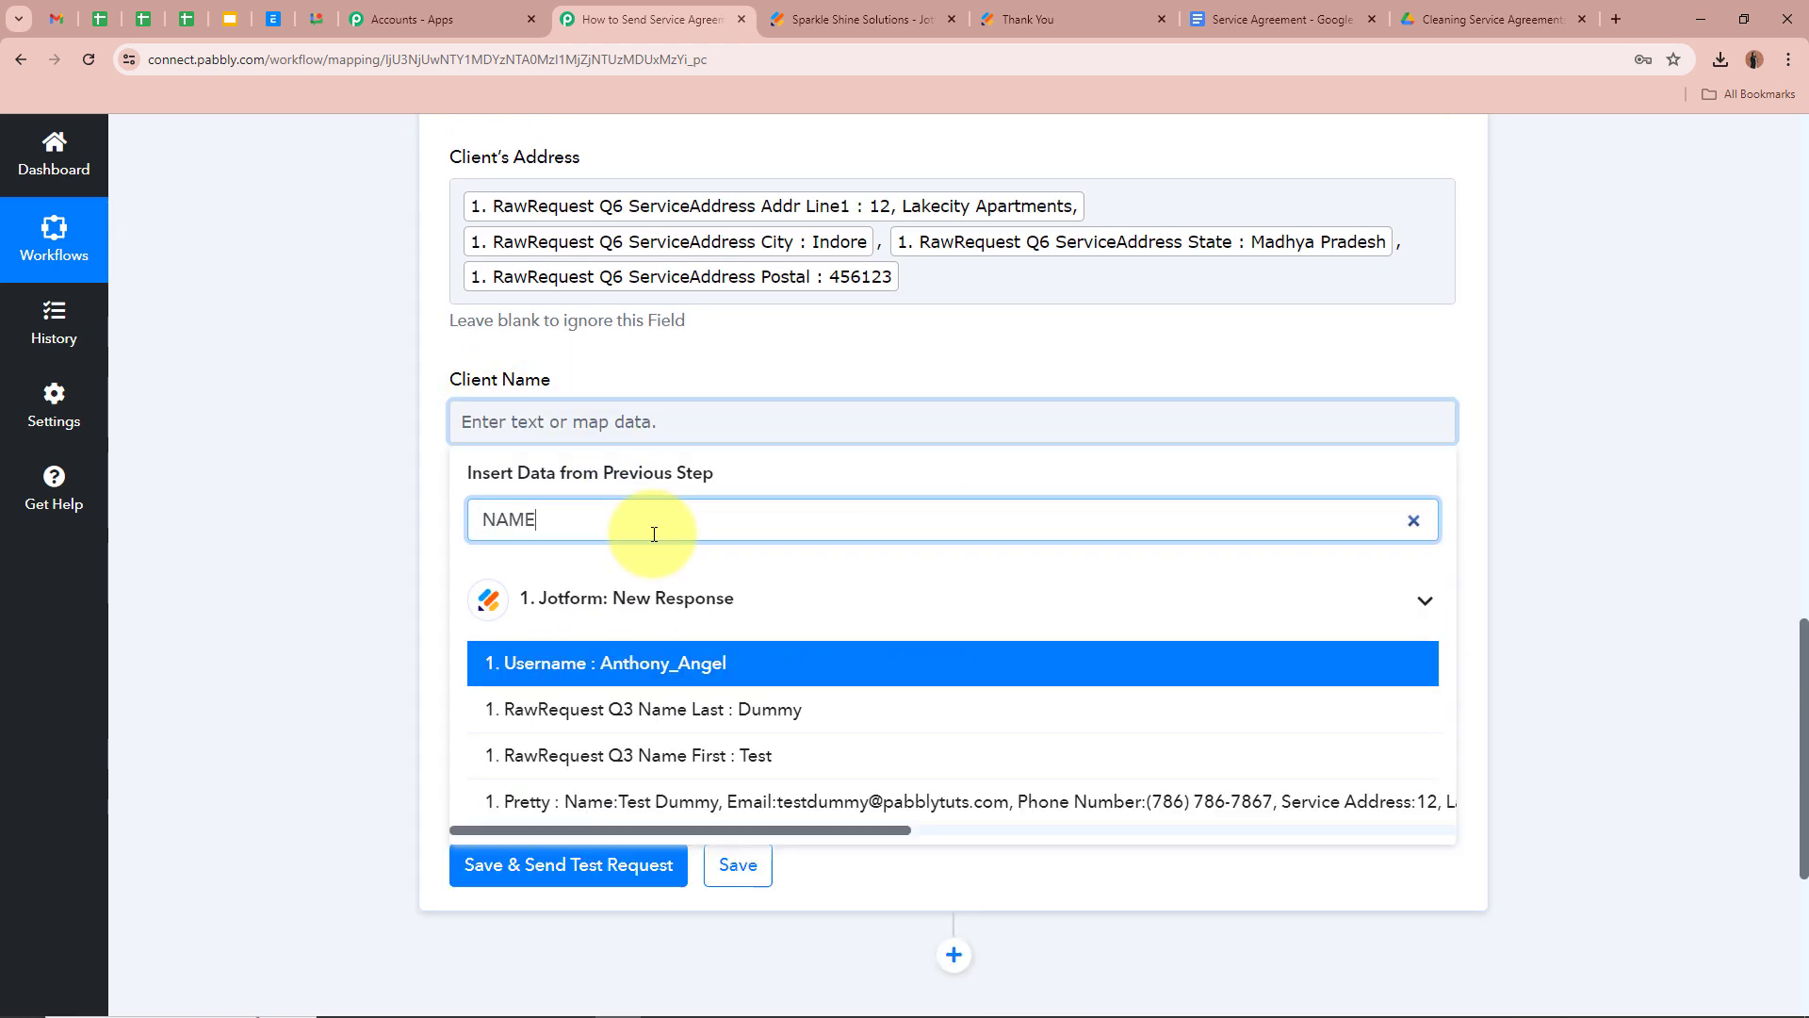
pyautogui.click(763, 755)
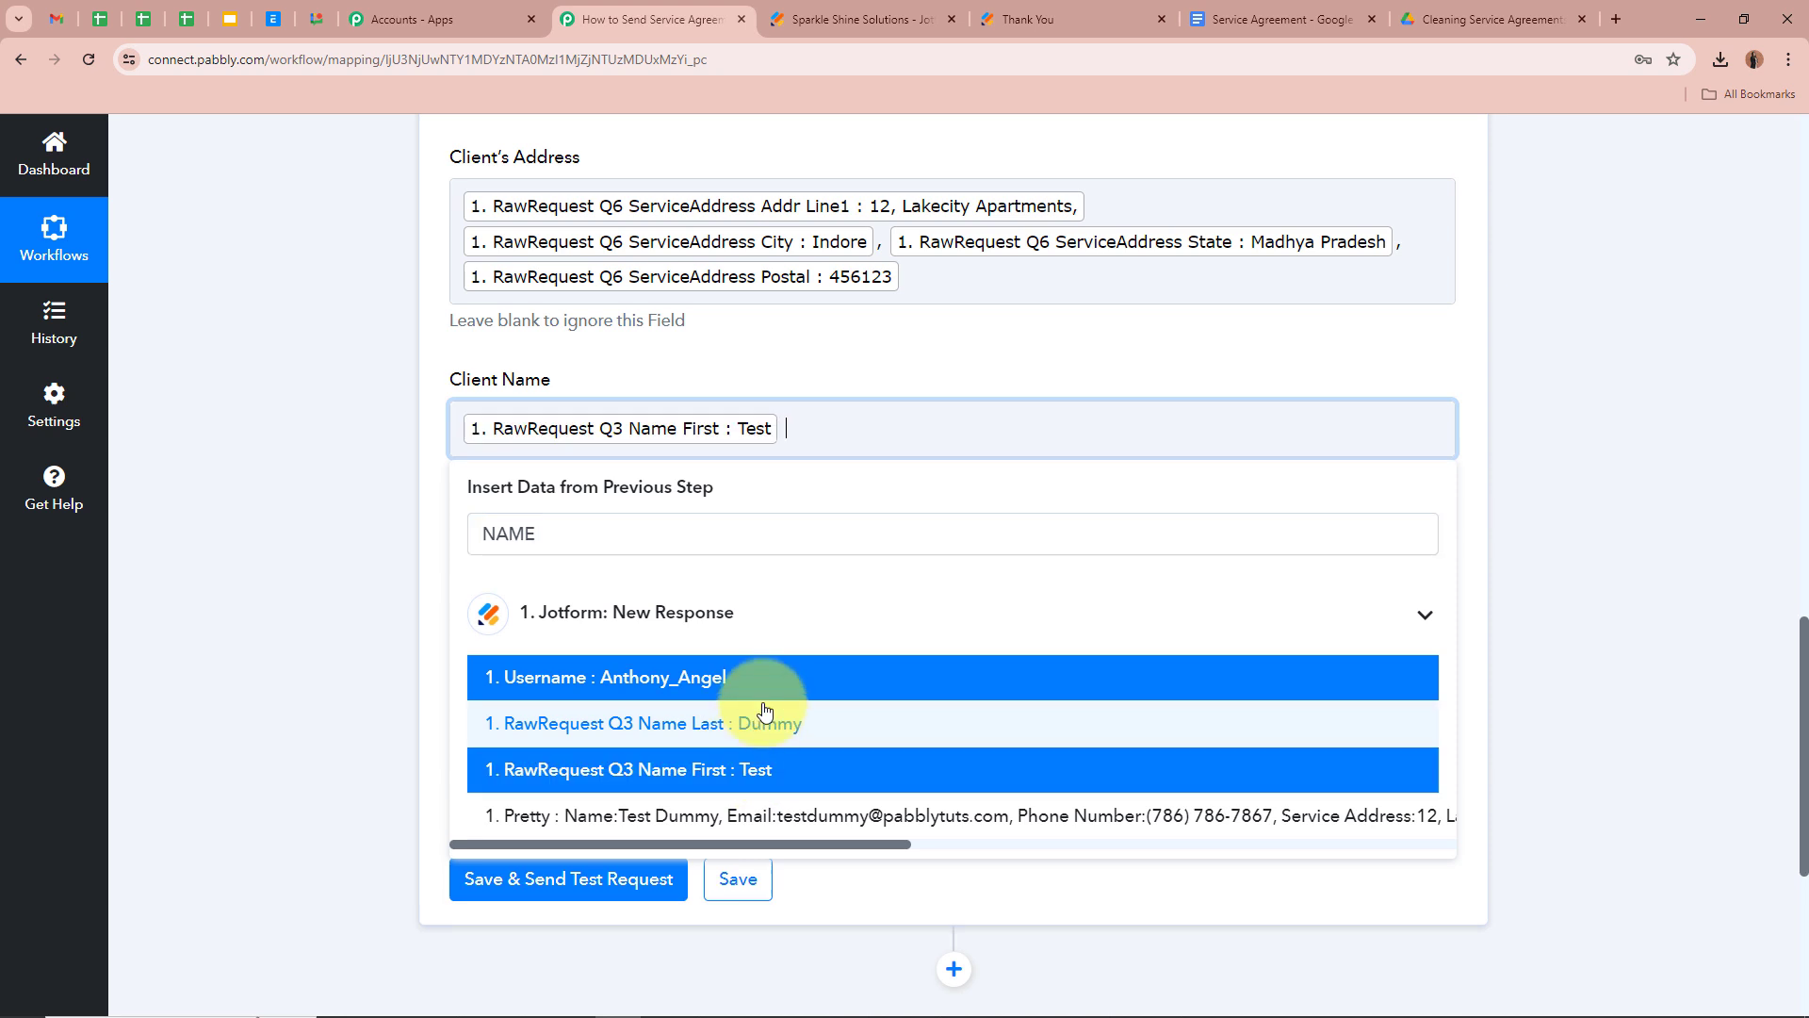
pyautogui.click(765, 722)
pyautogui.click(278, 556)
pyautogui.scroll(-1, 282, 550)
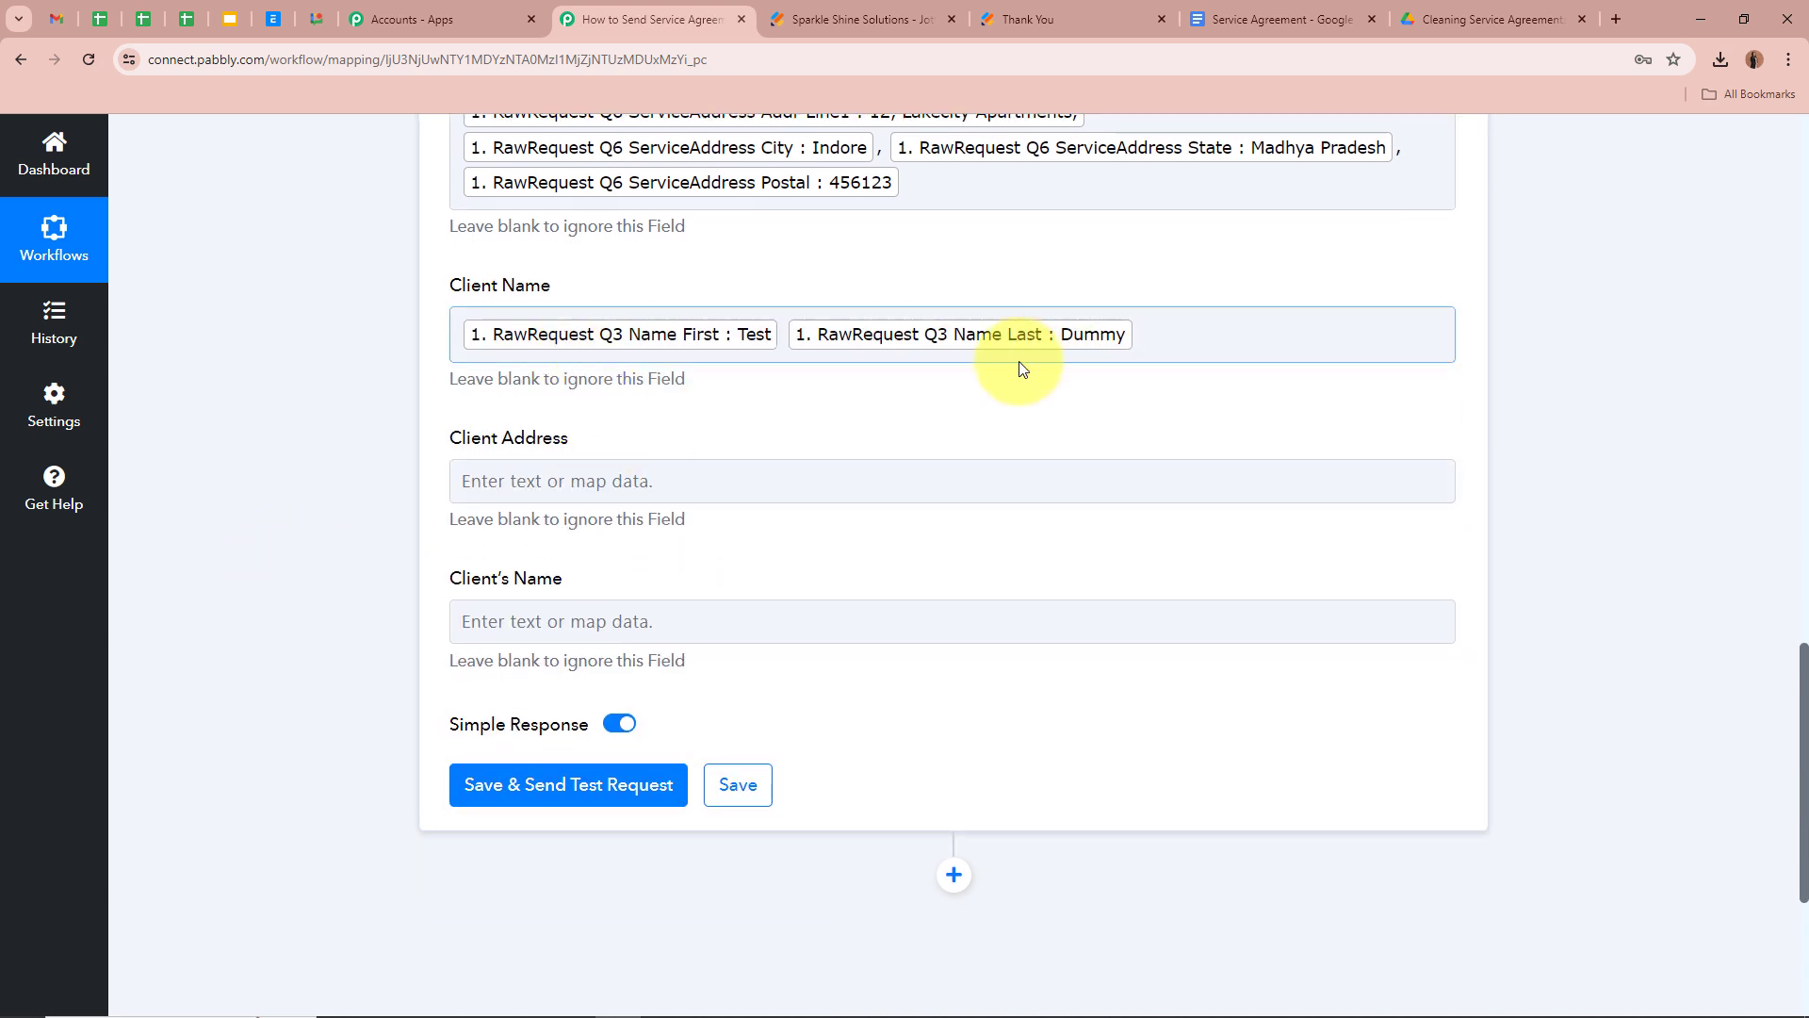
# Map the respondent's first and last name into the remaining client name placeholder
pyautogui.click(485, 480)
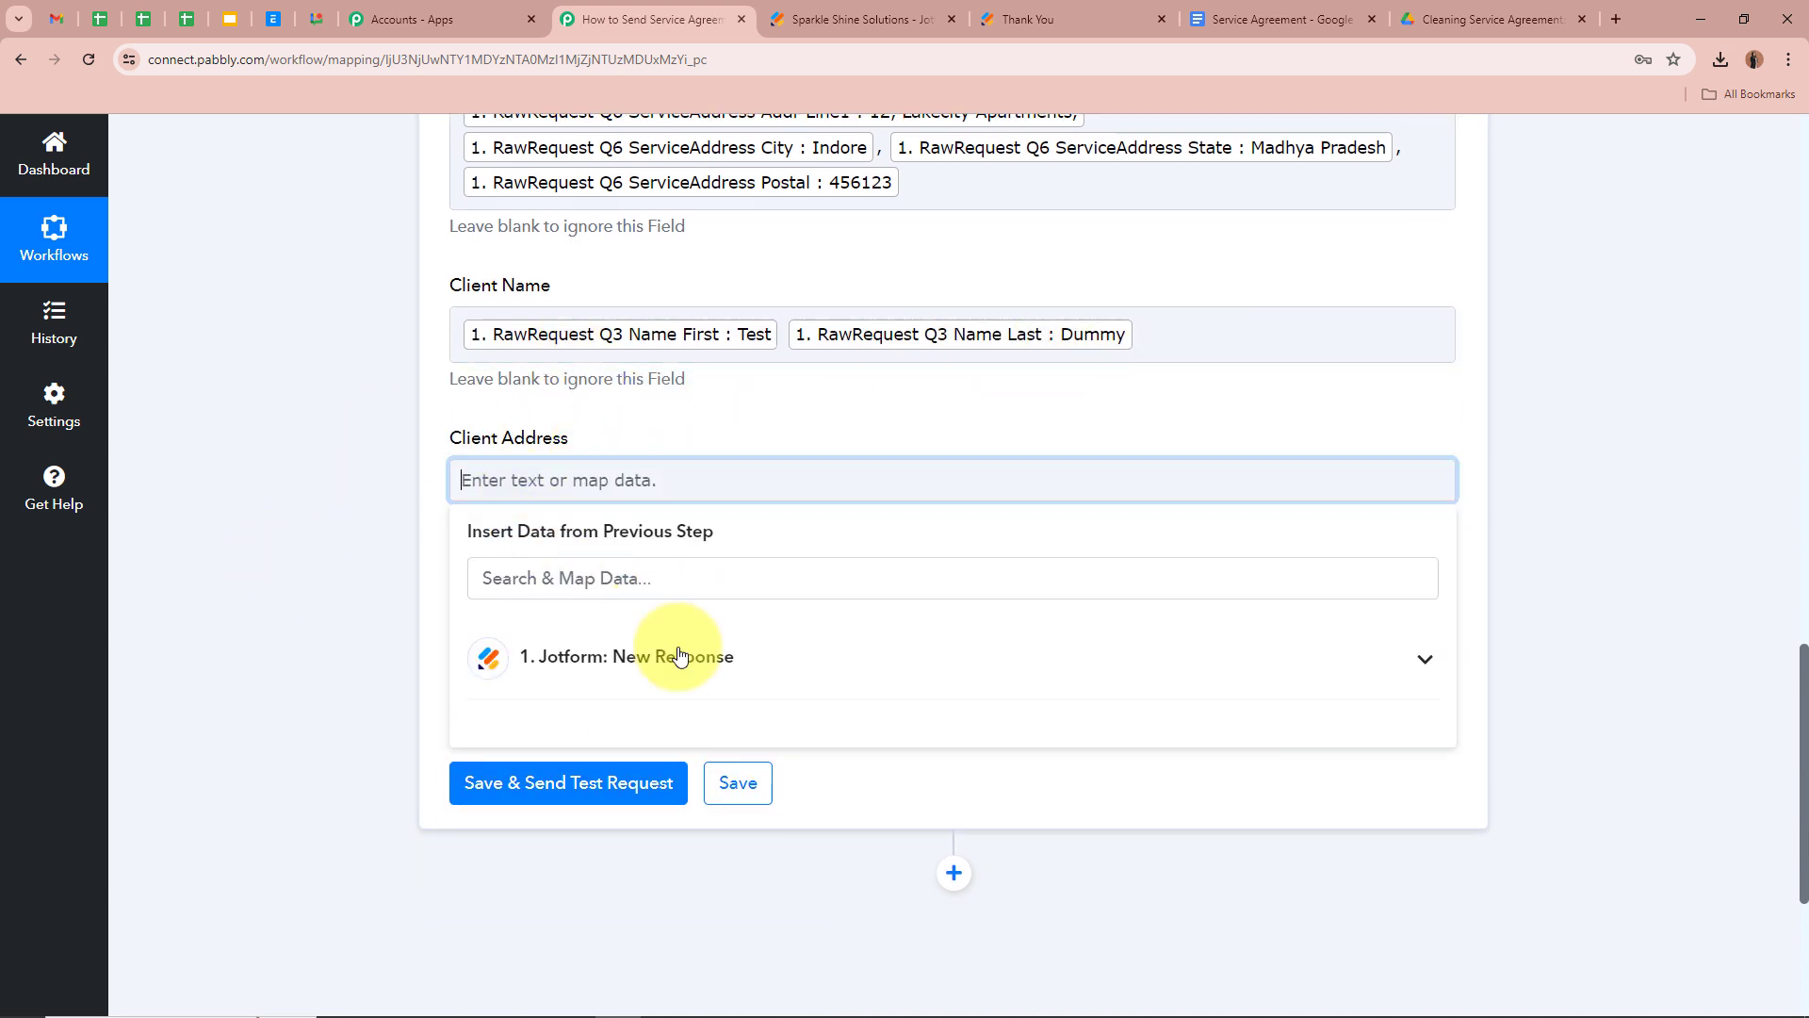
pyautogui.click(711, 674)
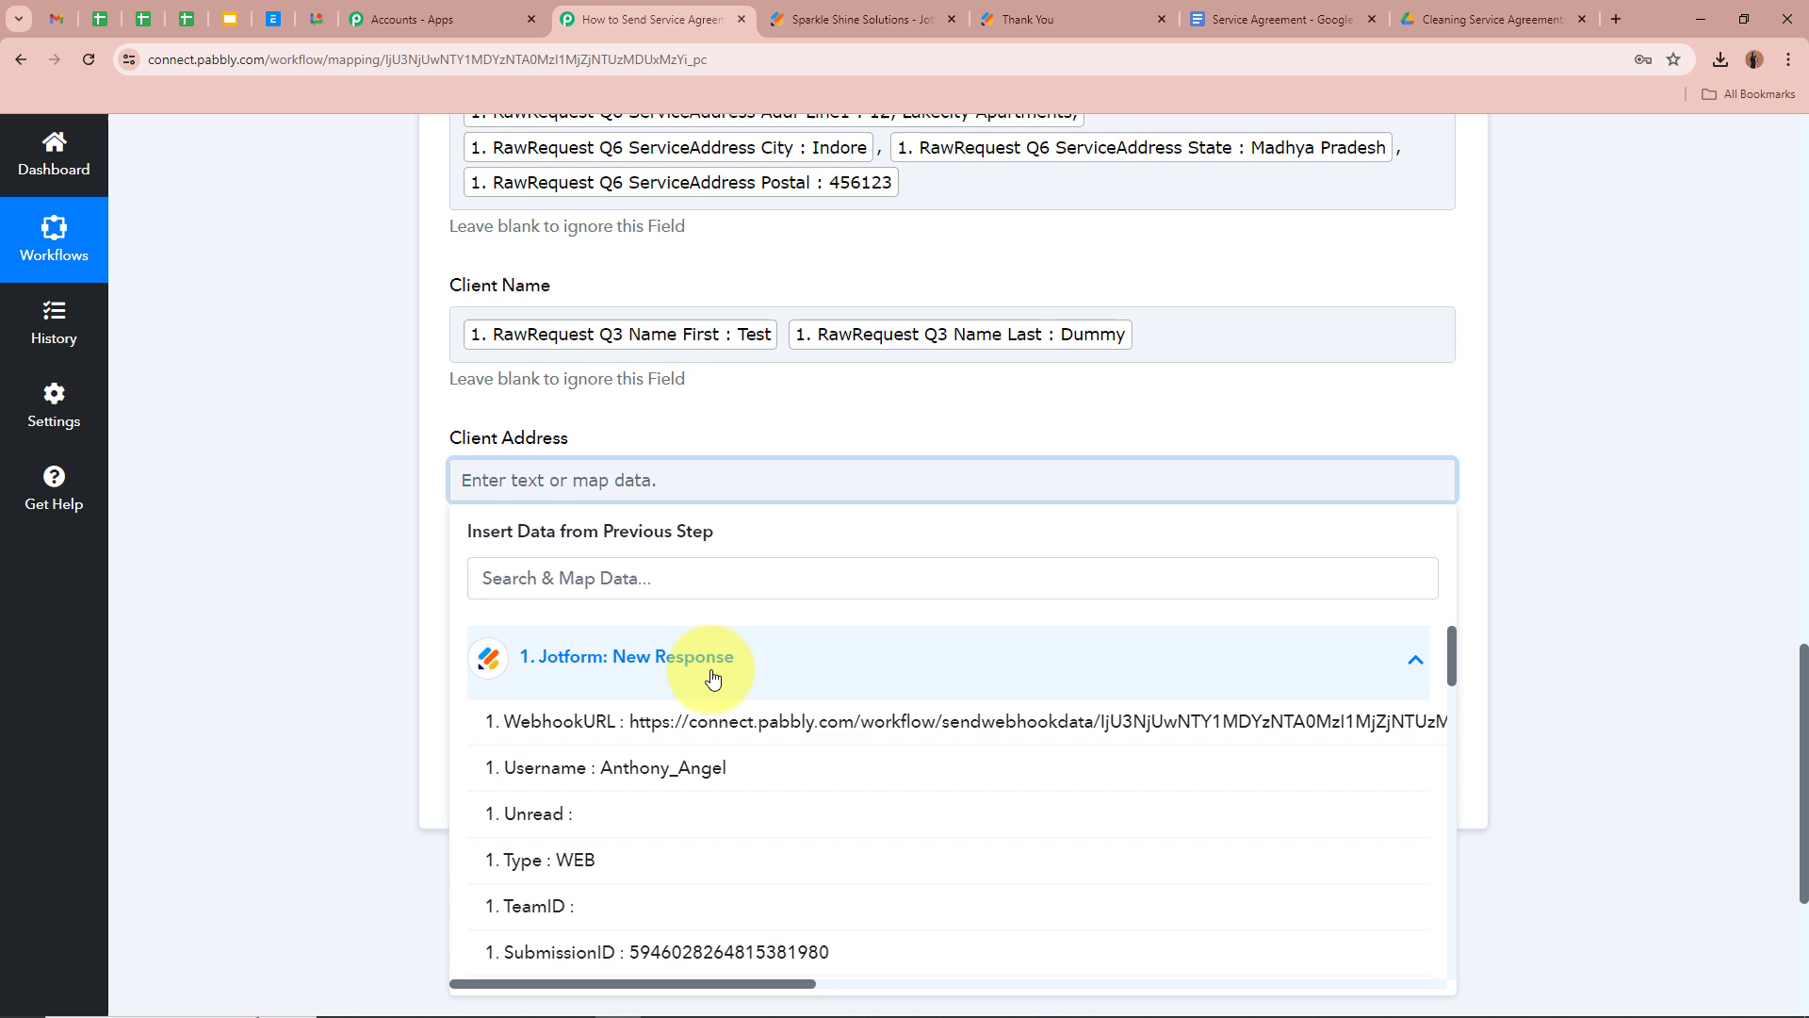
pyautogui.click(679, 576)
pyautogui.click(1083, 428)
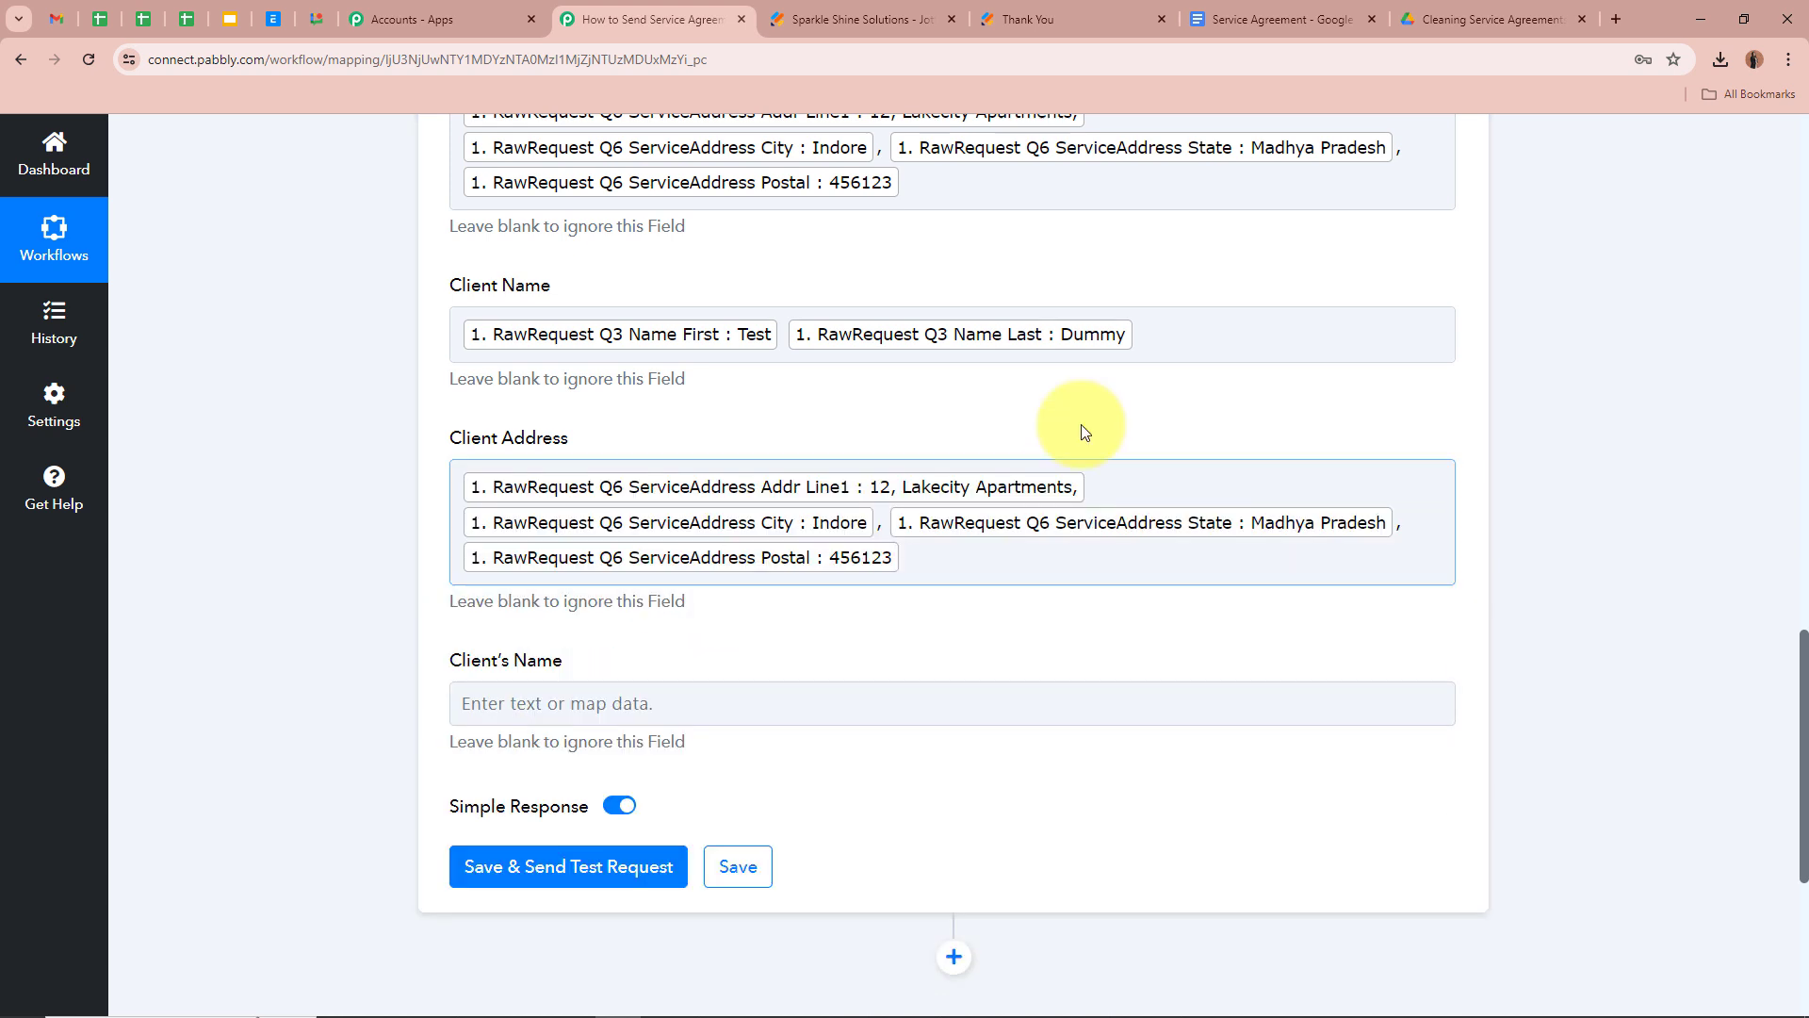
pyautogui.scroll(-2, 330, 535)
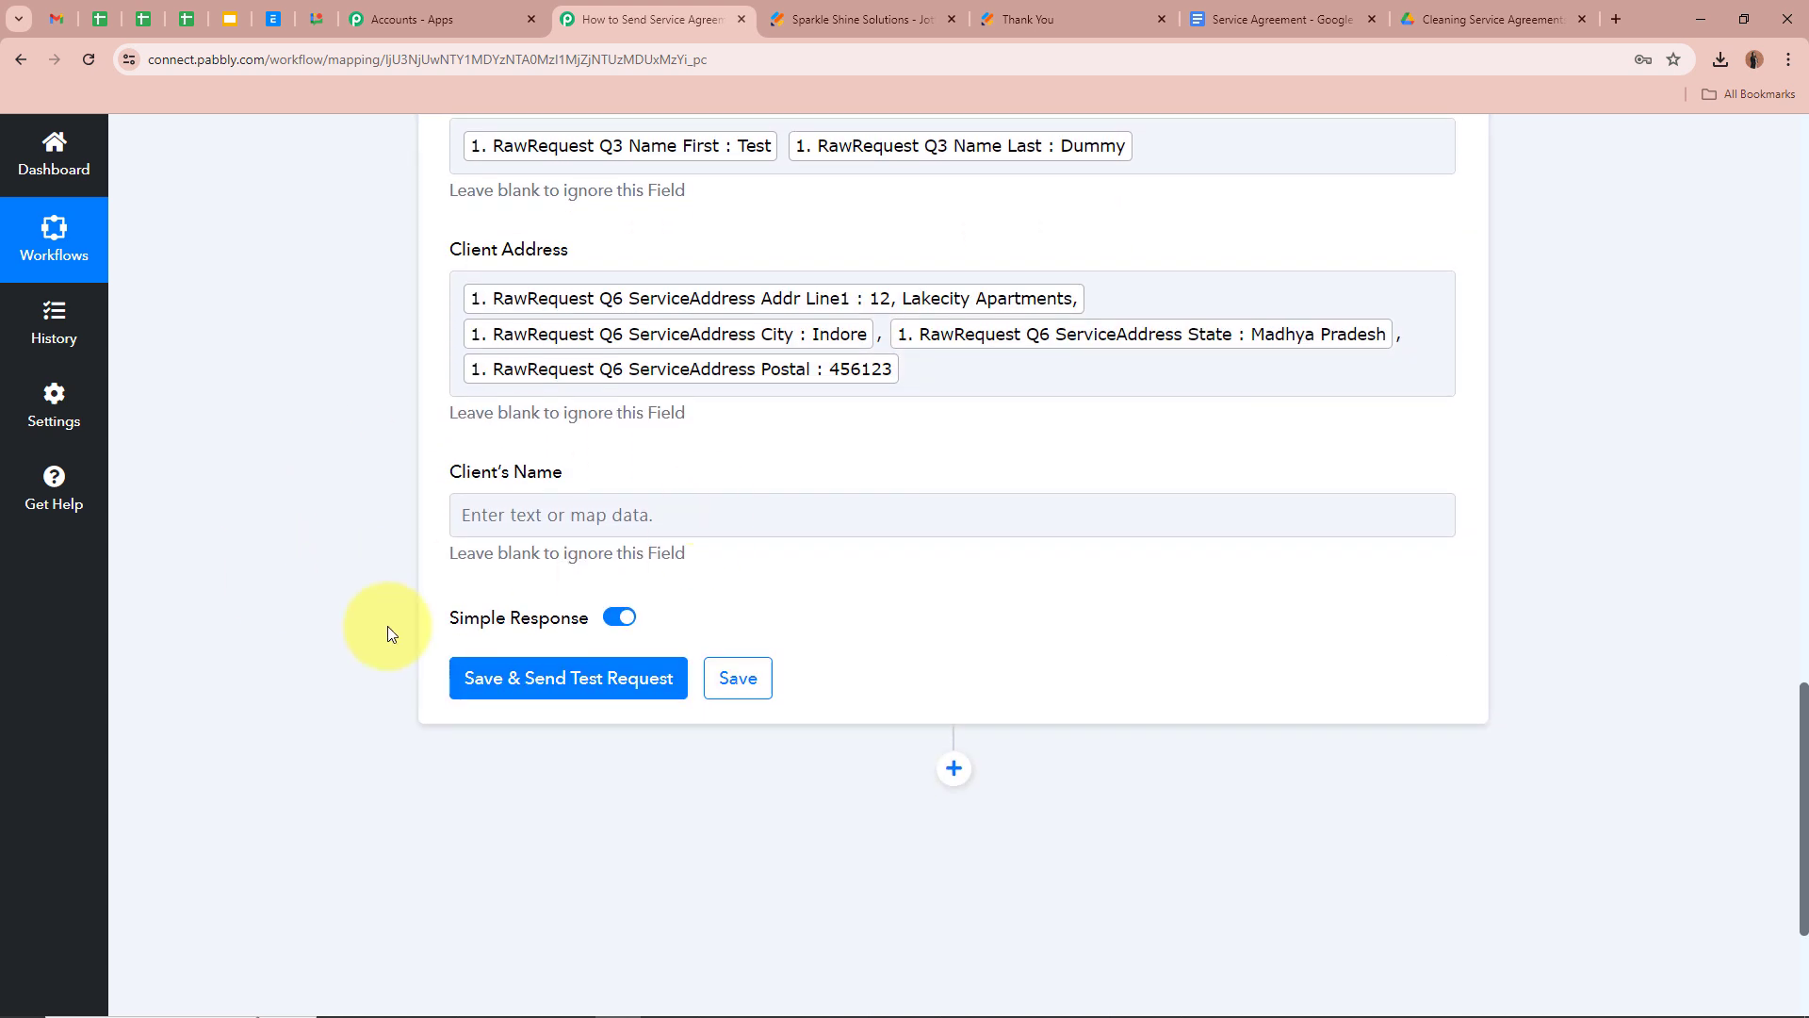
pyautogui.click(584, 614)
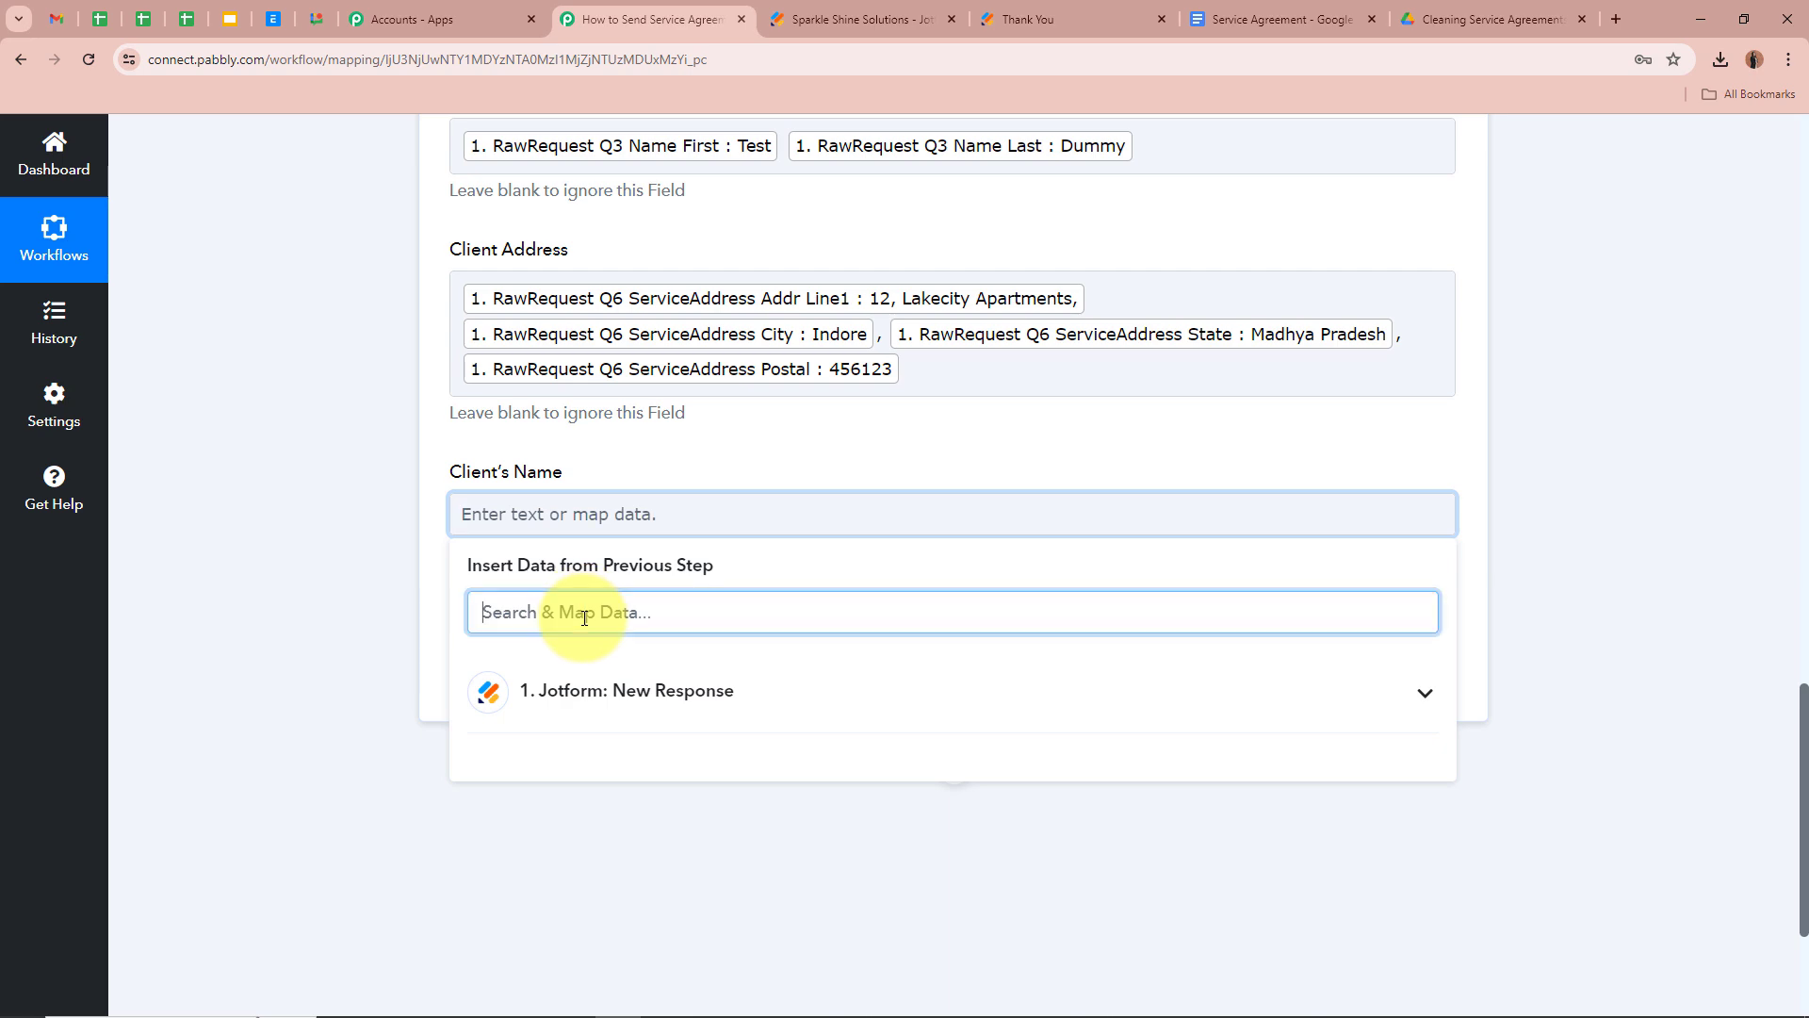
pyautogui.write('NAME')
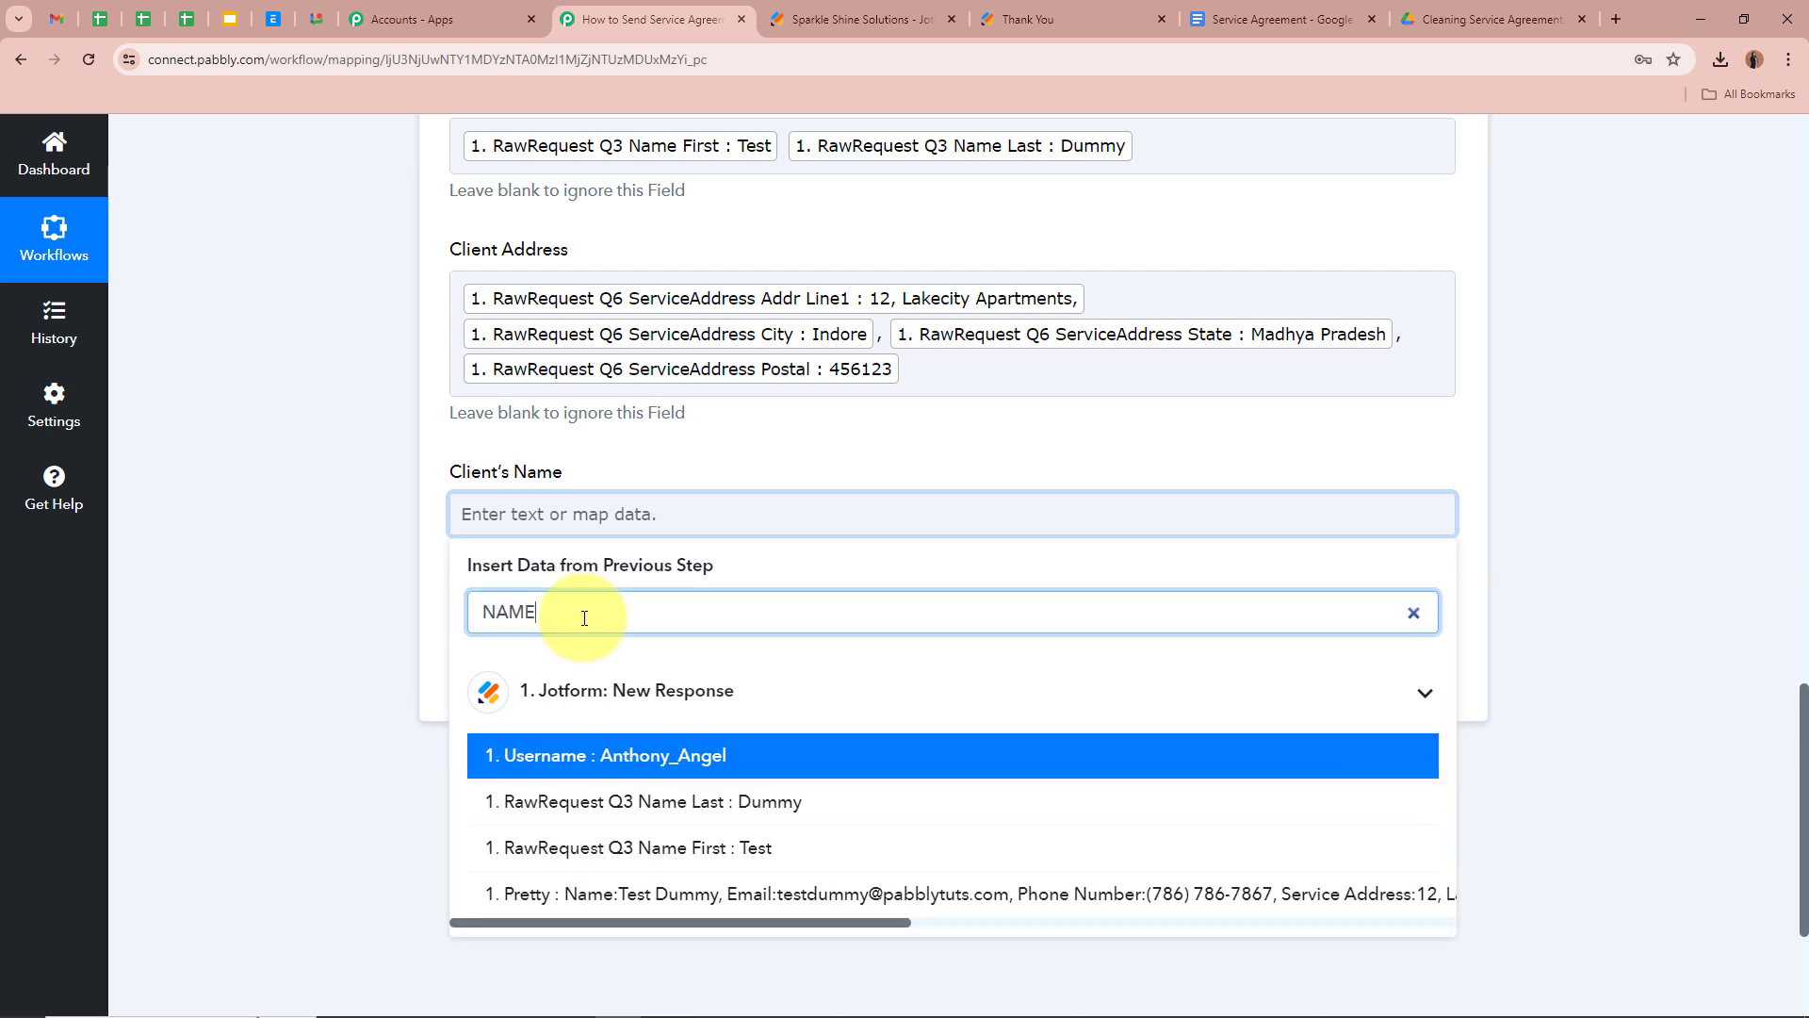
pyautogui.click(626, 847)
pyautogui.click(611, 804)
pyautogui.click(285, 612)
pyautogui.scroll(7, 285, 612)
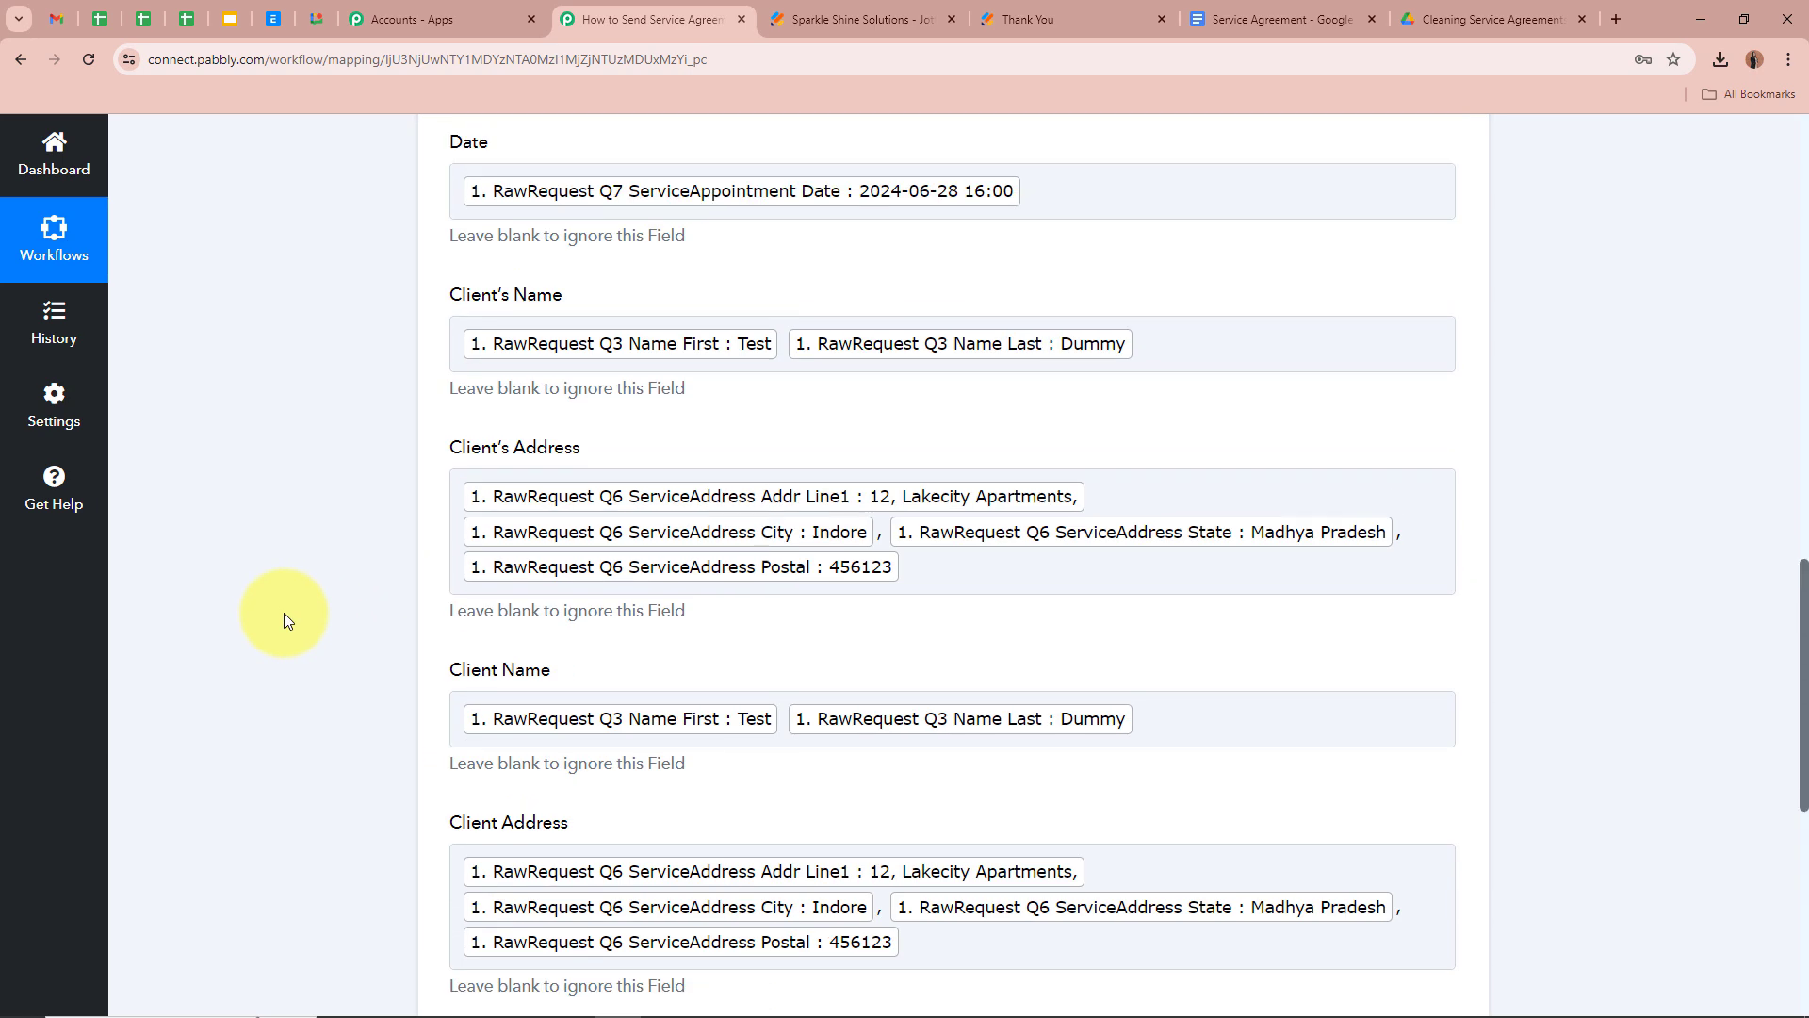
pyautogui.scroll(-7, 284, 613)
# Save and test the template step, then select the returned DocumentId value
pyautogui.click(556, 712)
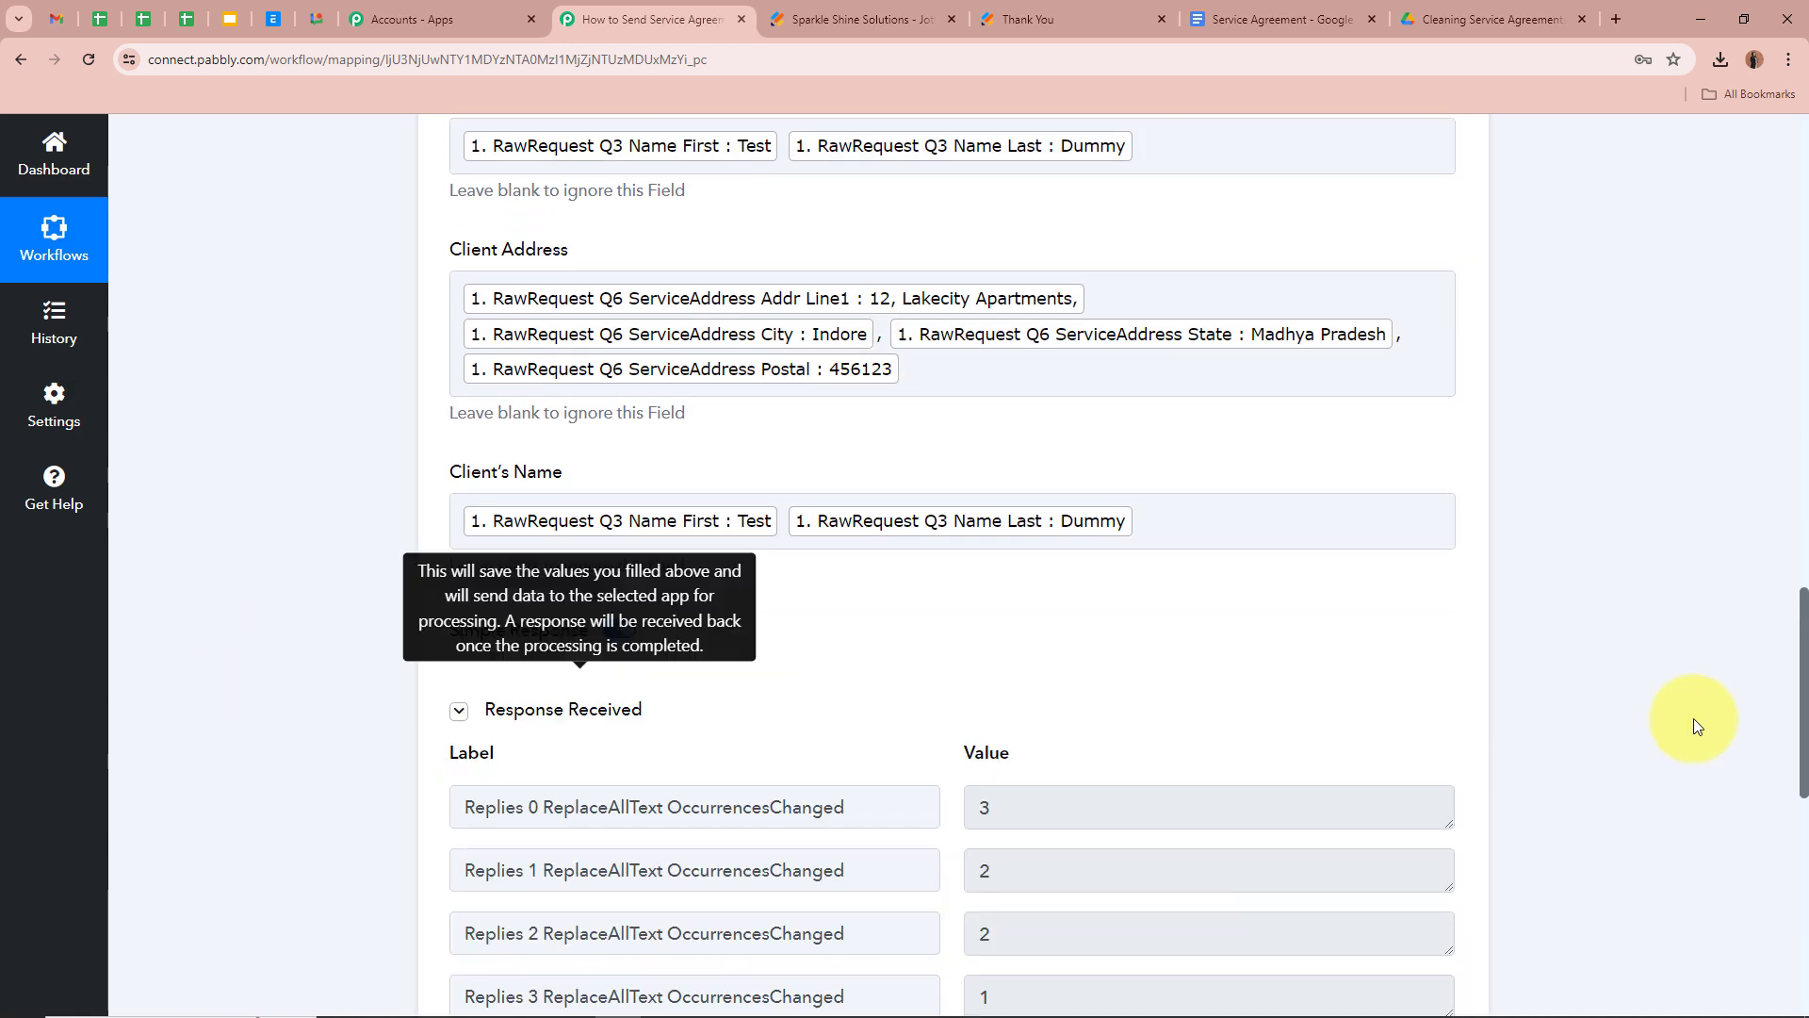
pyautogui.scroll(-4, 1688, 713)
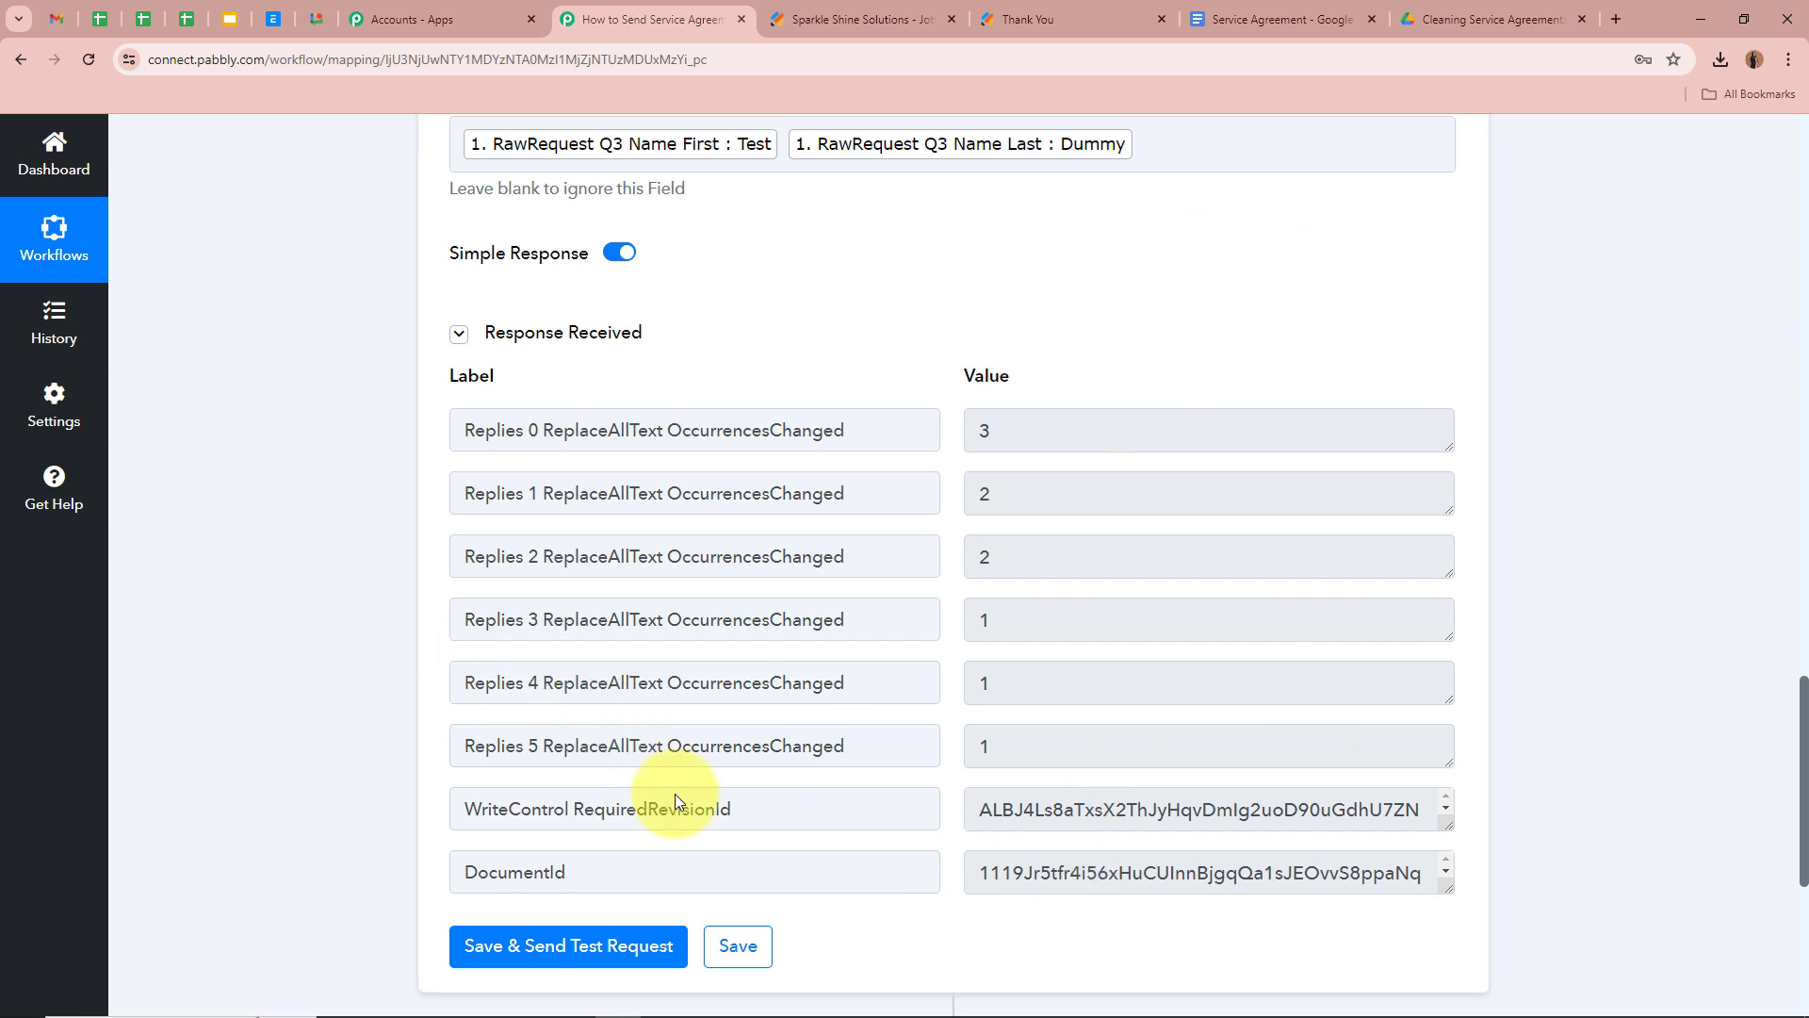
pyautogui.scroll(-1, 961, 826)
pyautogui.moveTo(1445, 792); pyautogui.dragTo(1446, 876)
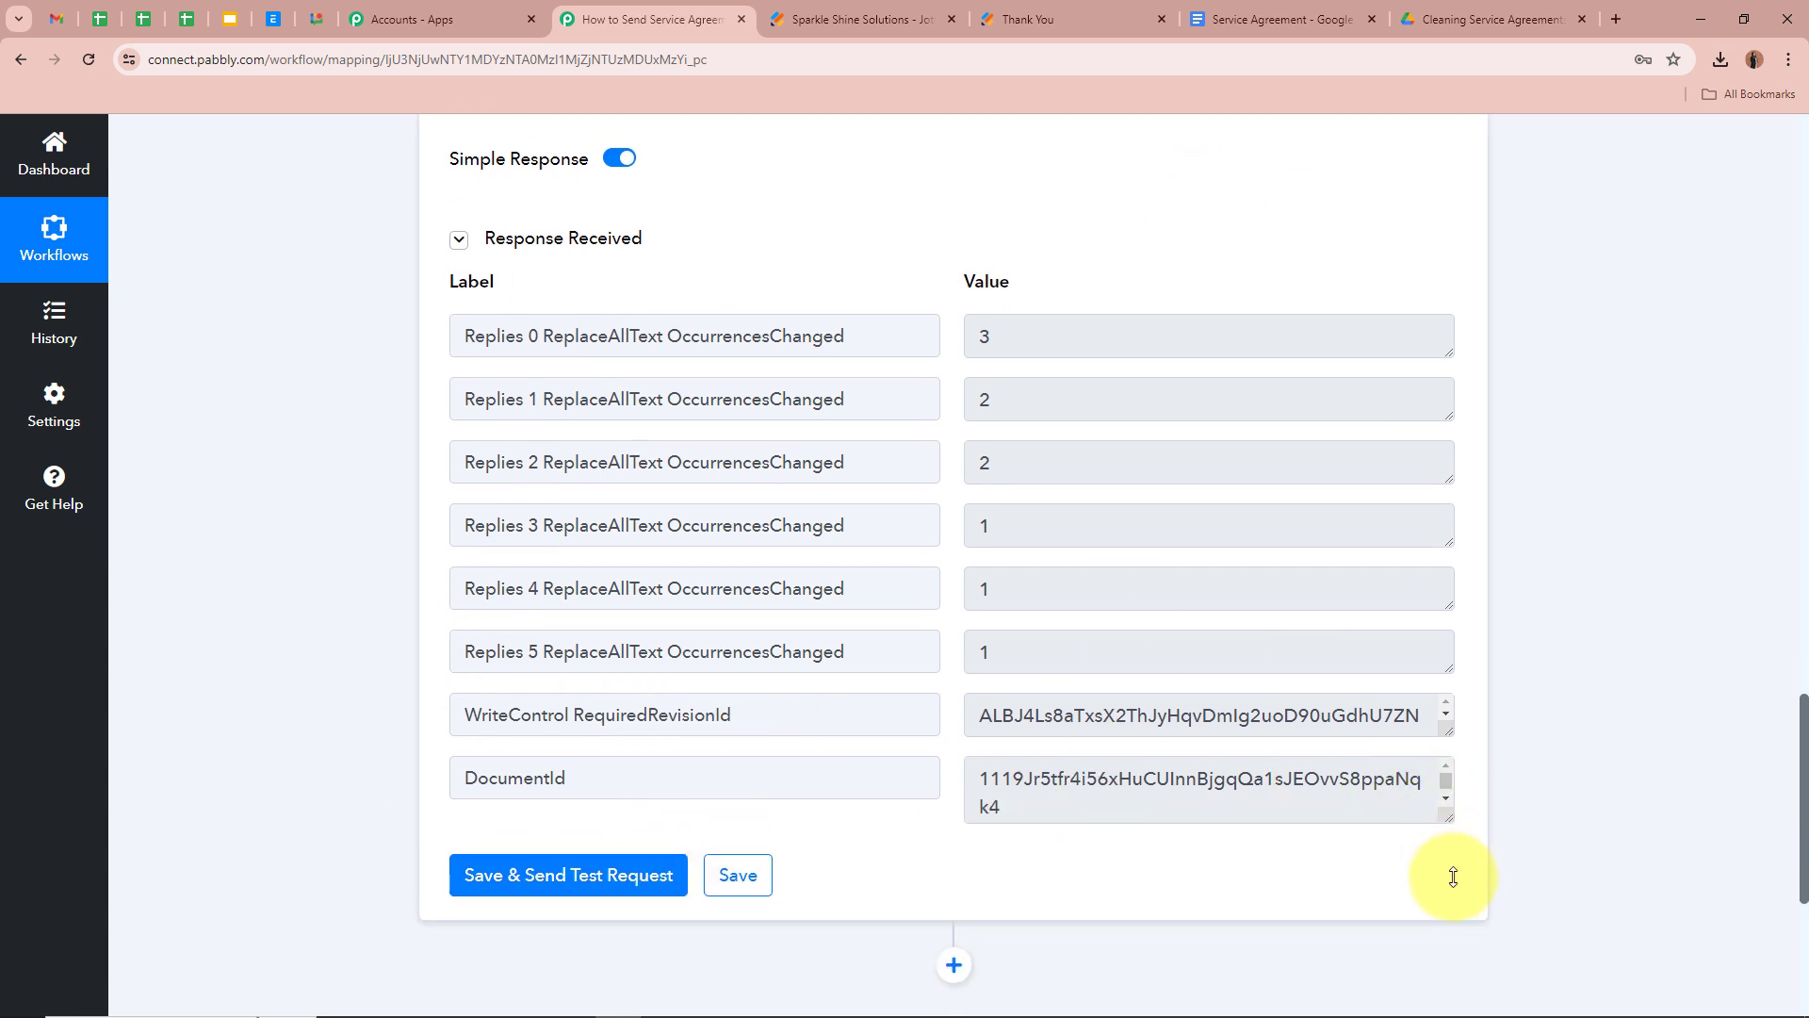
pyautogui.scroll(-1, 1131, 779)
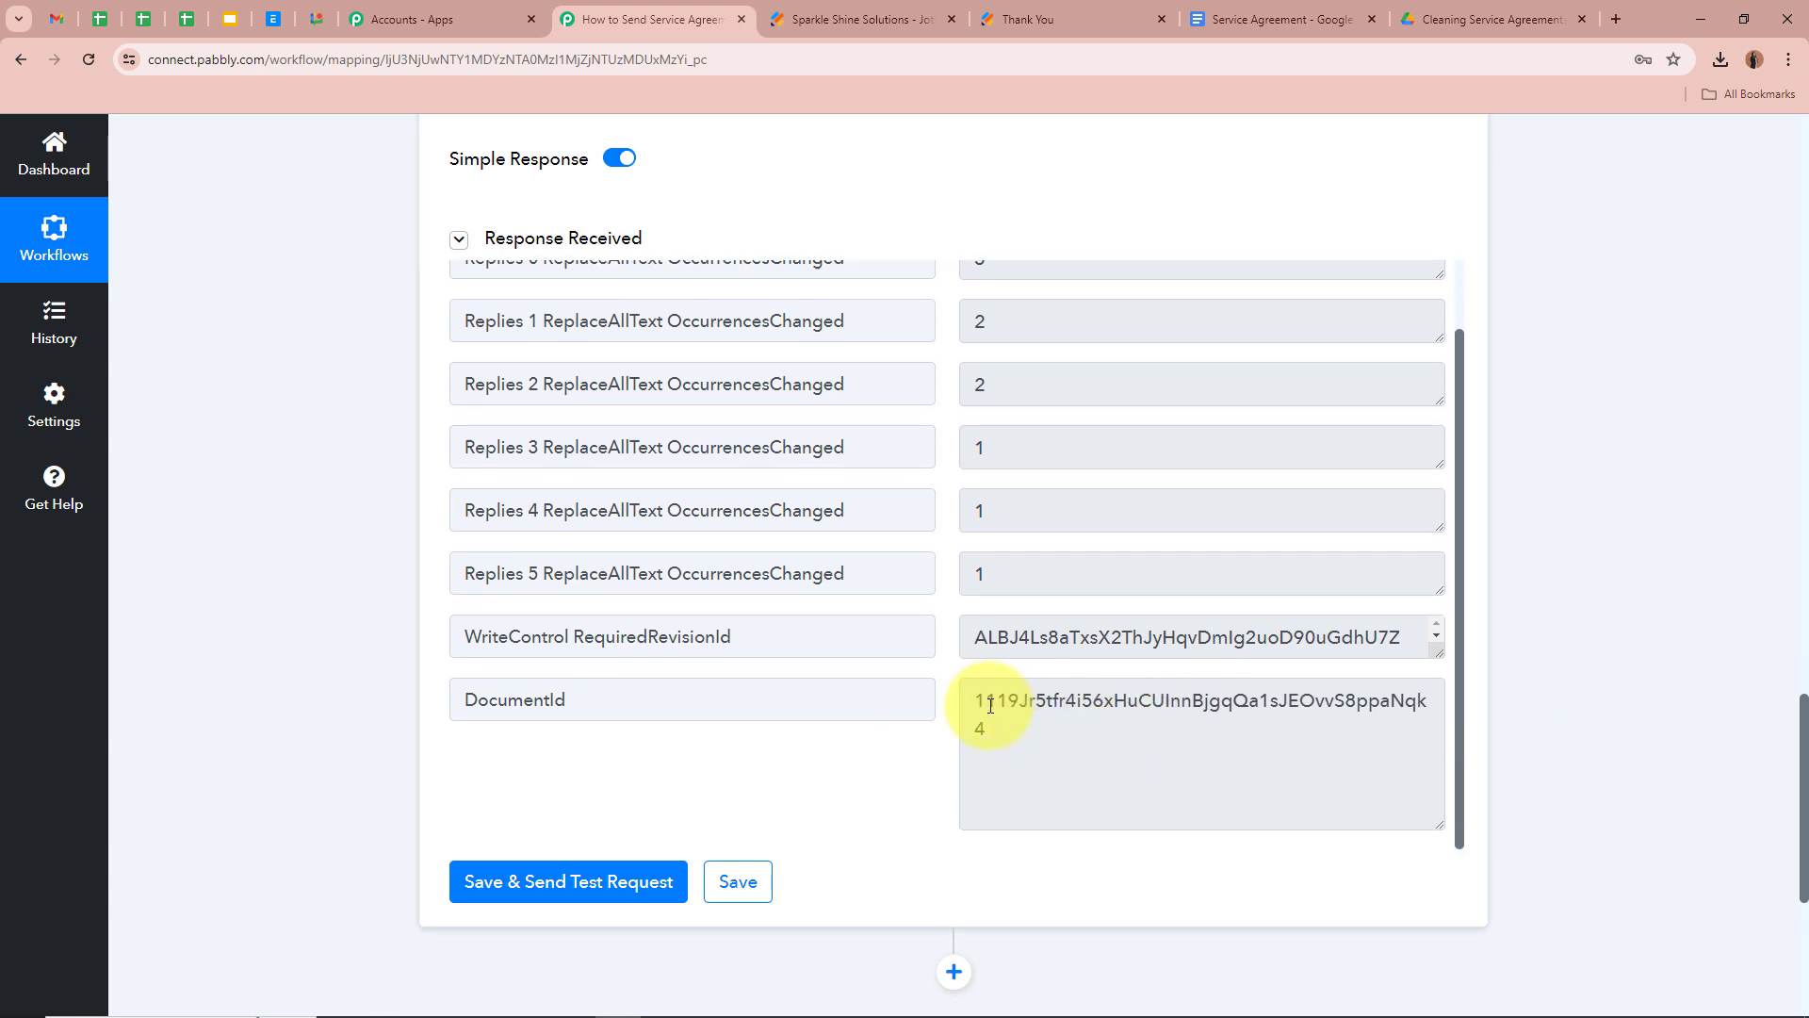
pyautogui.moveTo(975, 700); pyautogui.dragTo(1046, 723)
pyautogui.click(1078, 715)
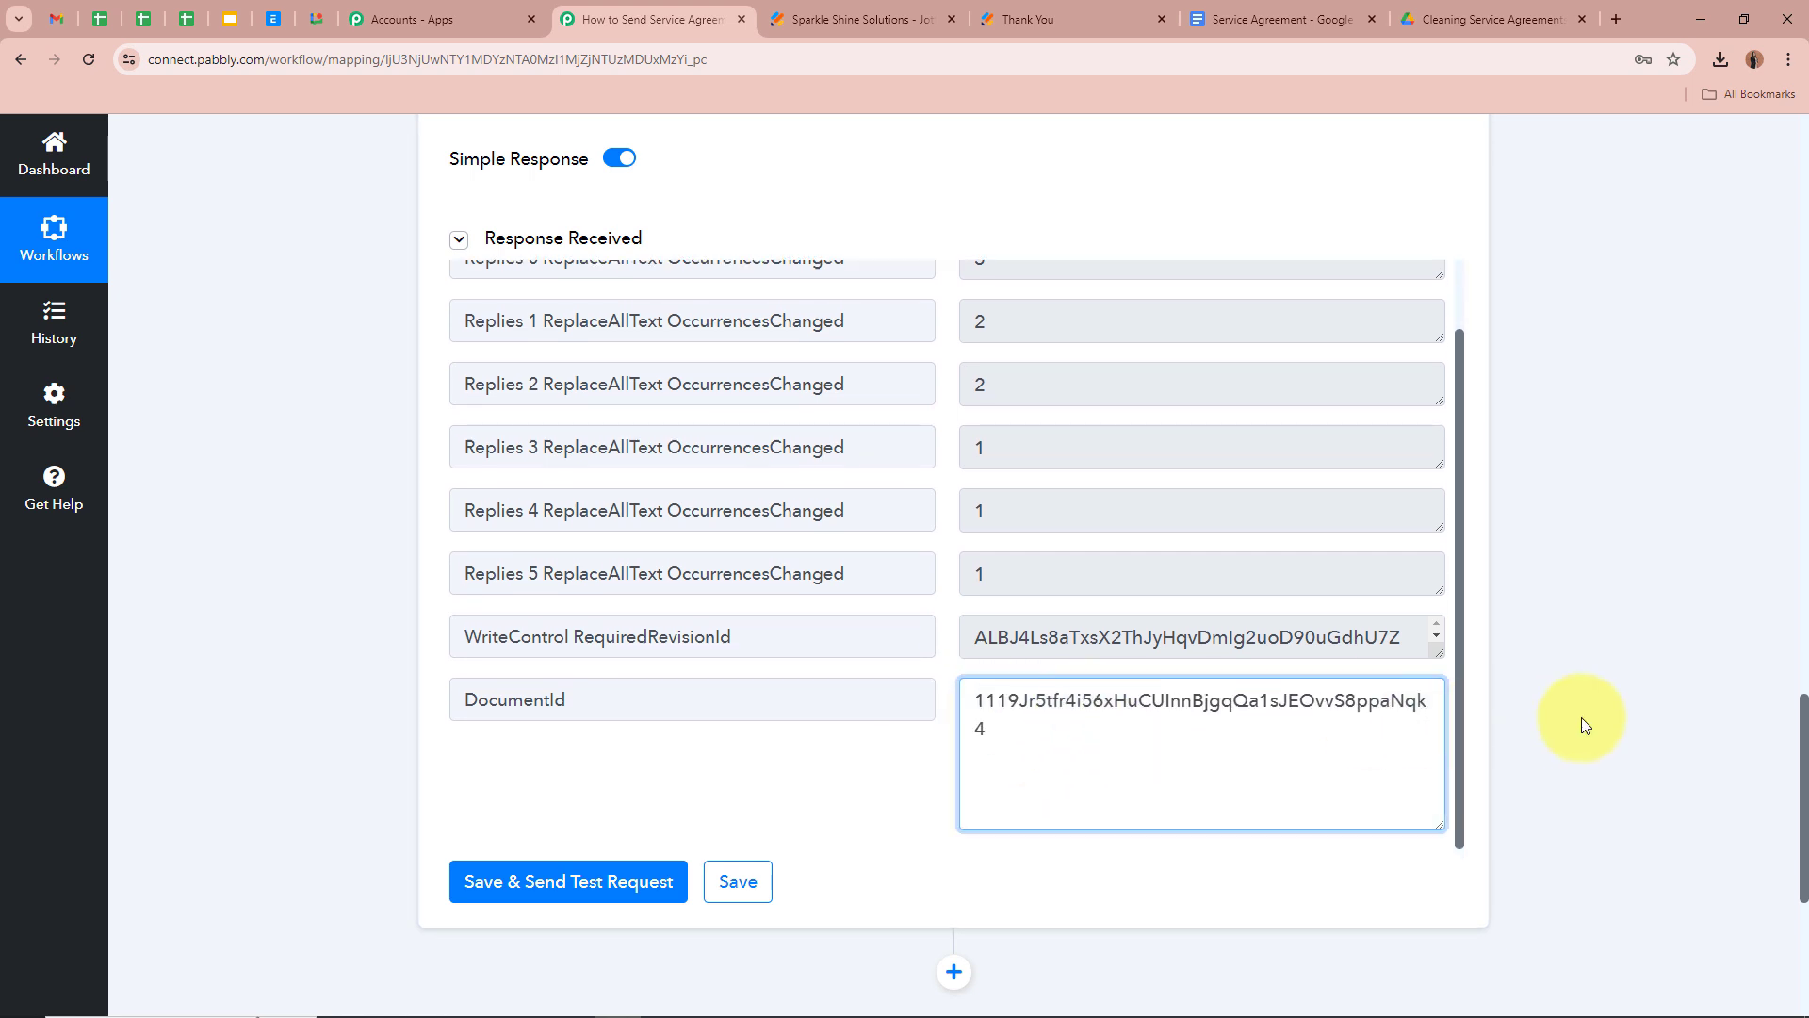
pyautogui.click(1437, 17)
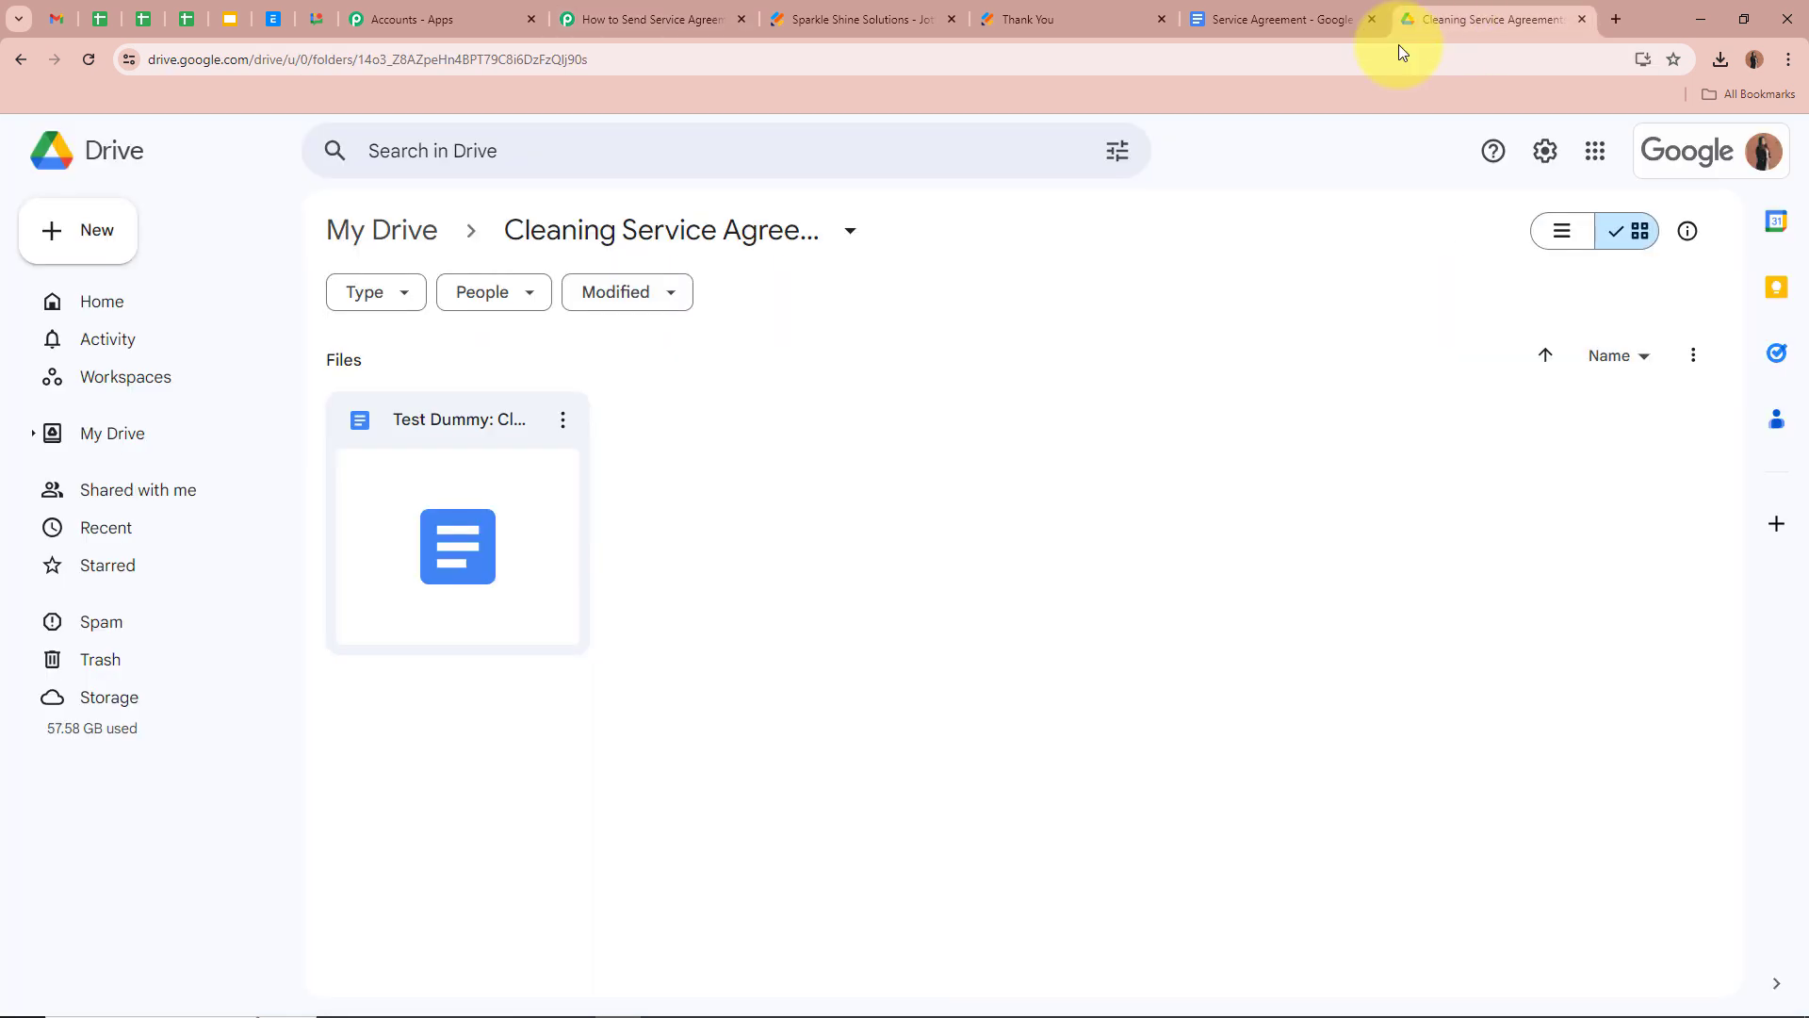
# Open the Test Dummy: Cleaning Service Agreement document from the Drive folder
pyautogui.doubleClick(493, 499)
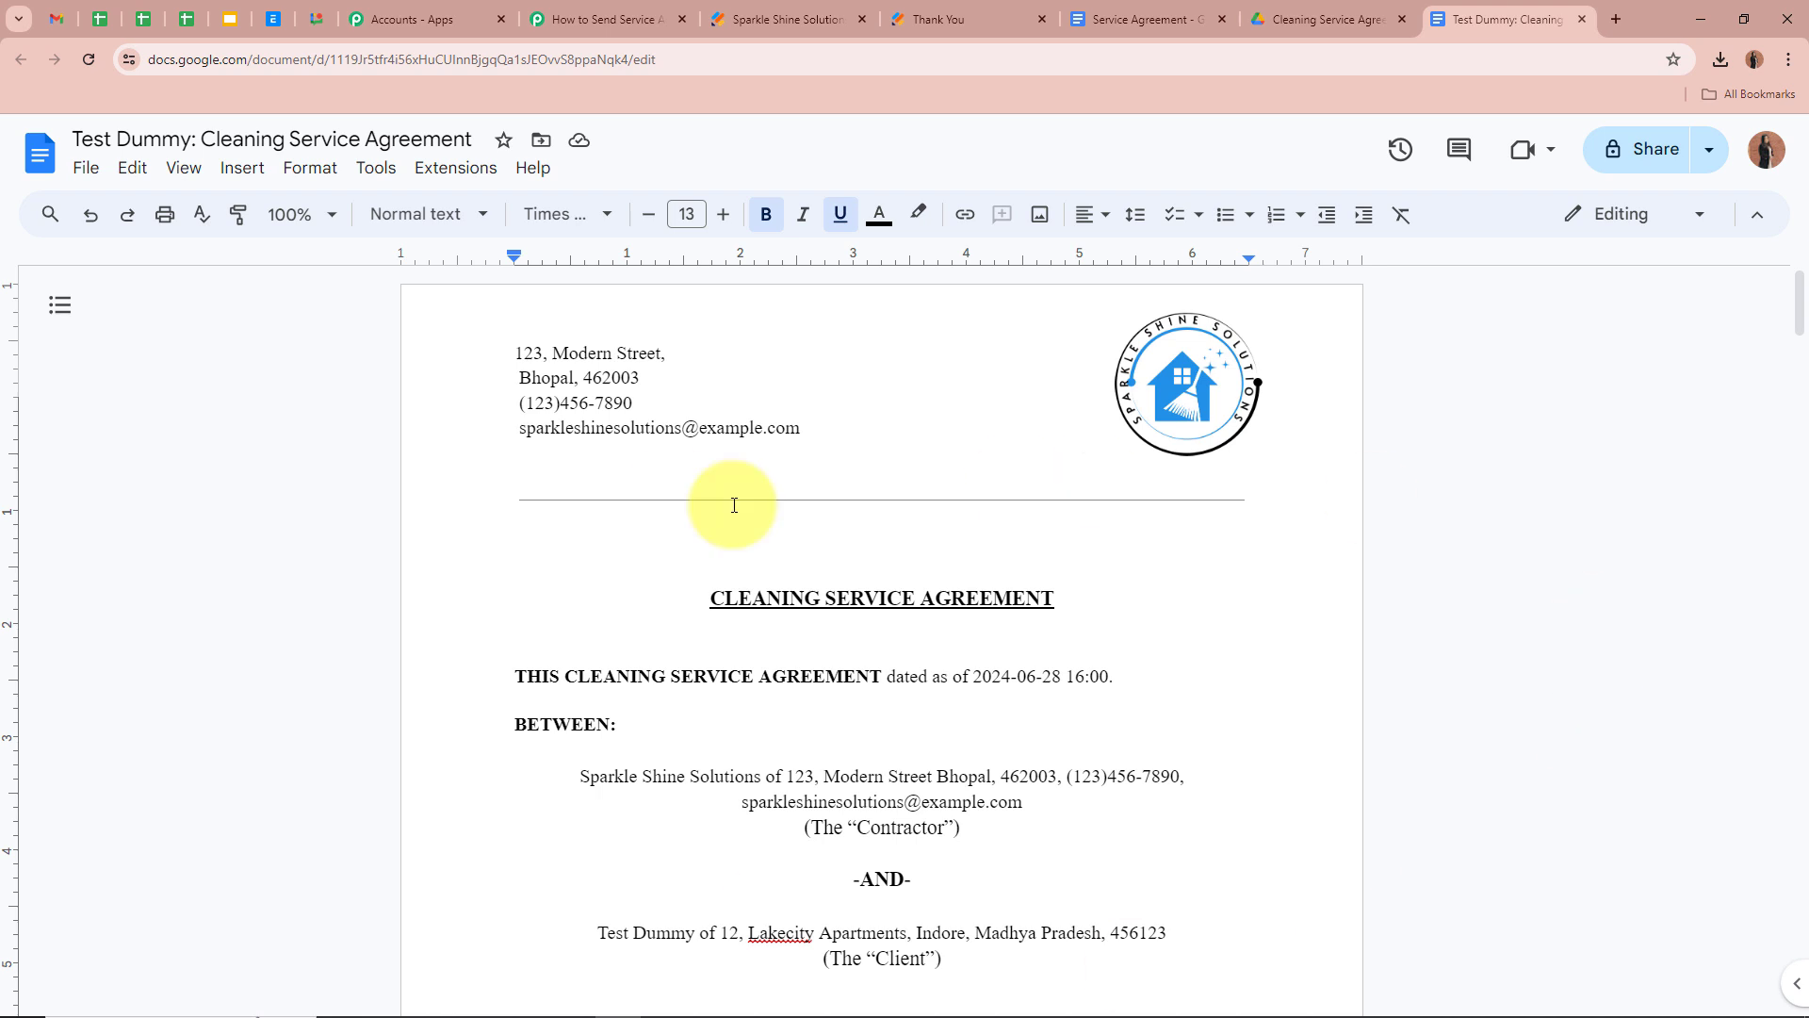
pyautogui.scroll(-3, 371, 627)
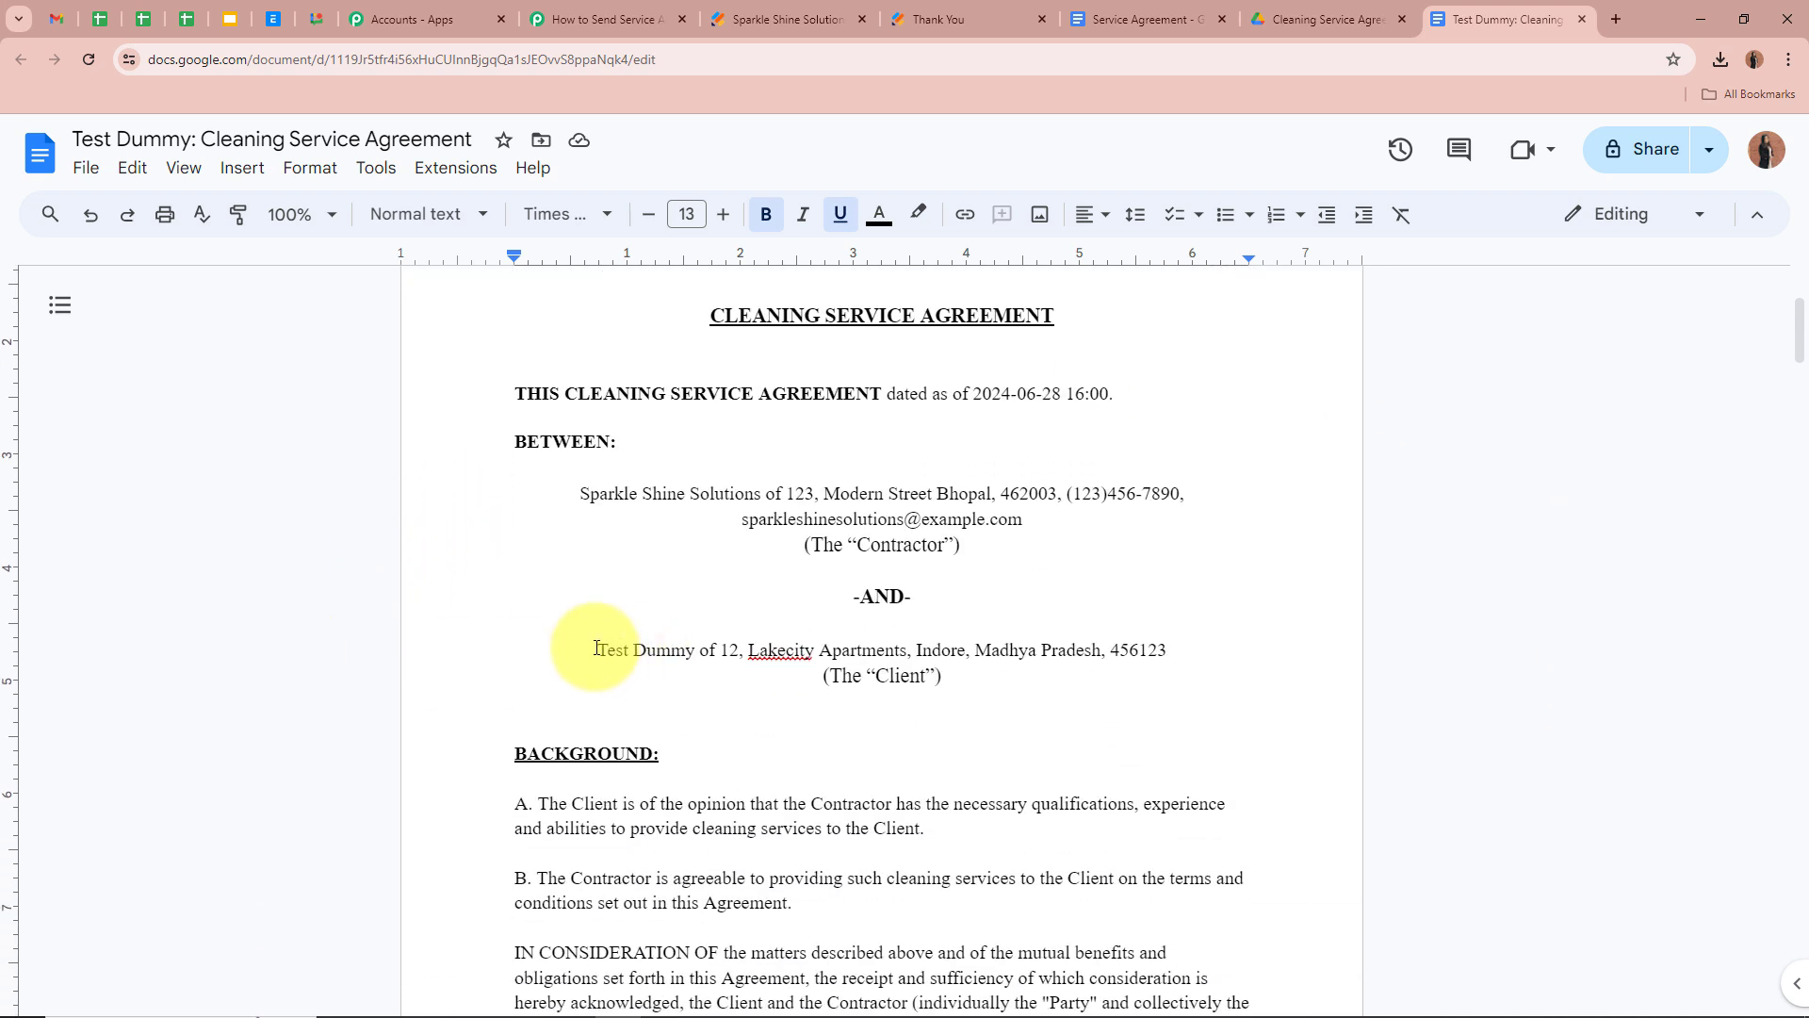
pyautogui.moveTo(596, 650); pyautogui.dragTo(1176, 657)
pyautogui.click(1175, 657)
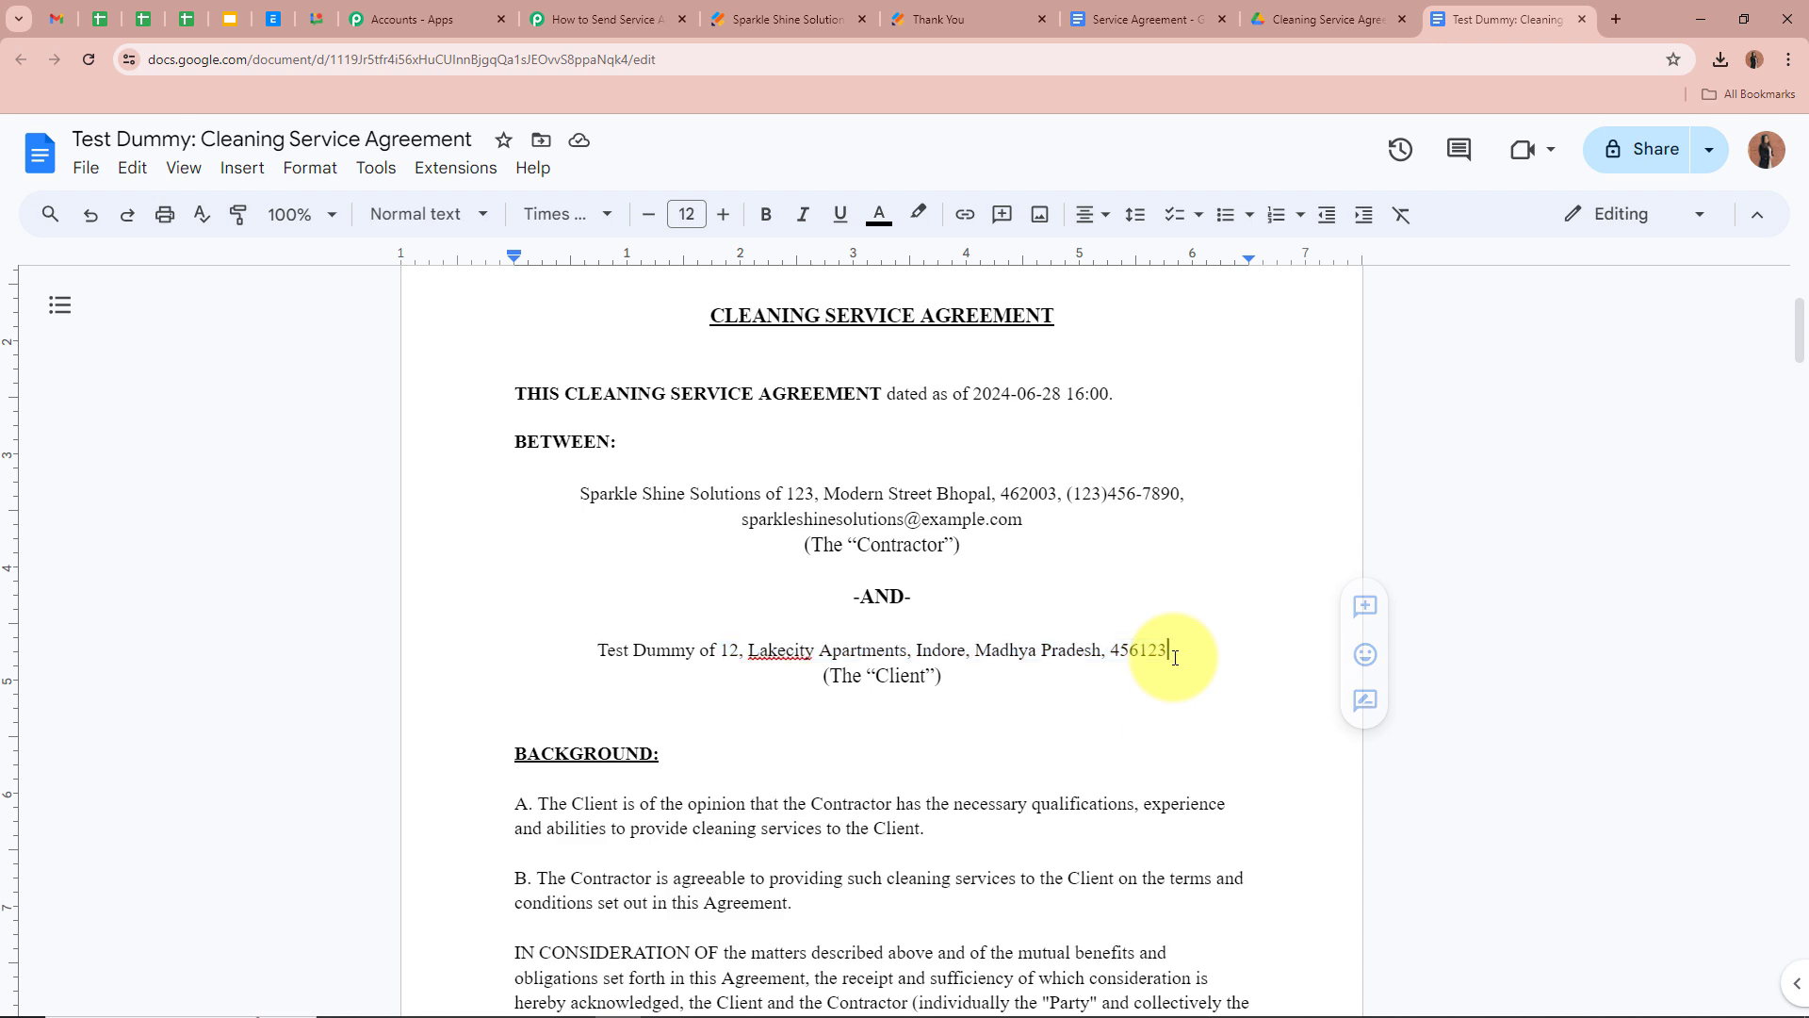
pyautogui.moveTo(973, 396); pyautogui.dragTo(1151, 399)
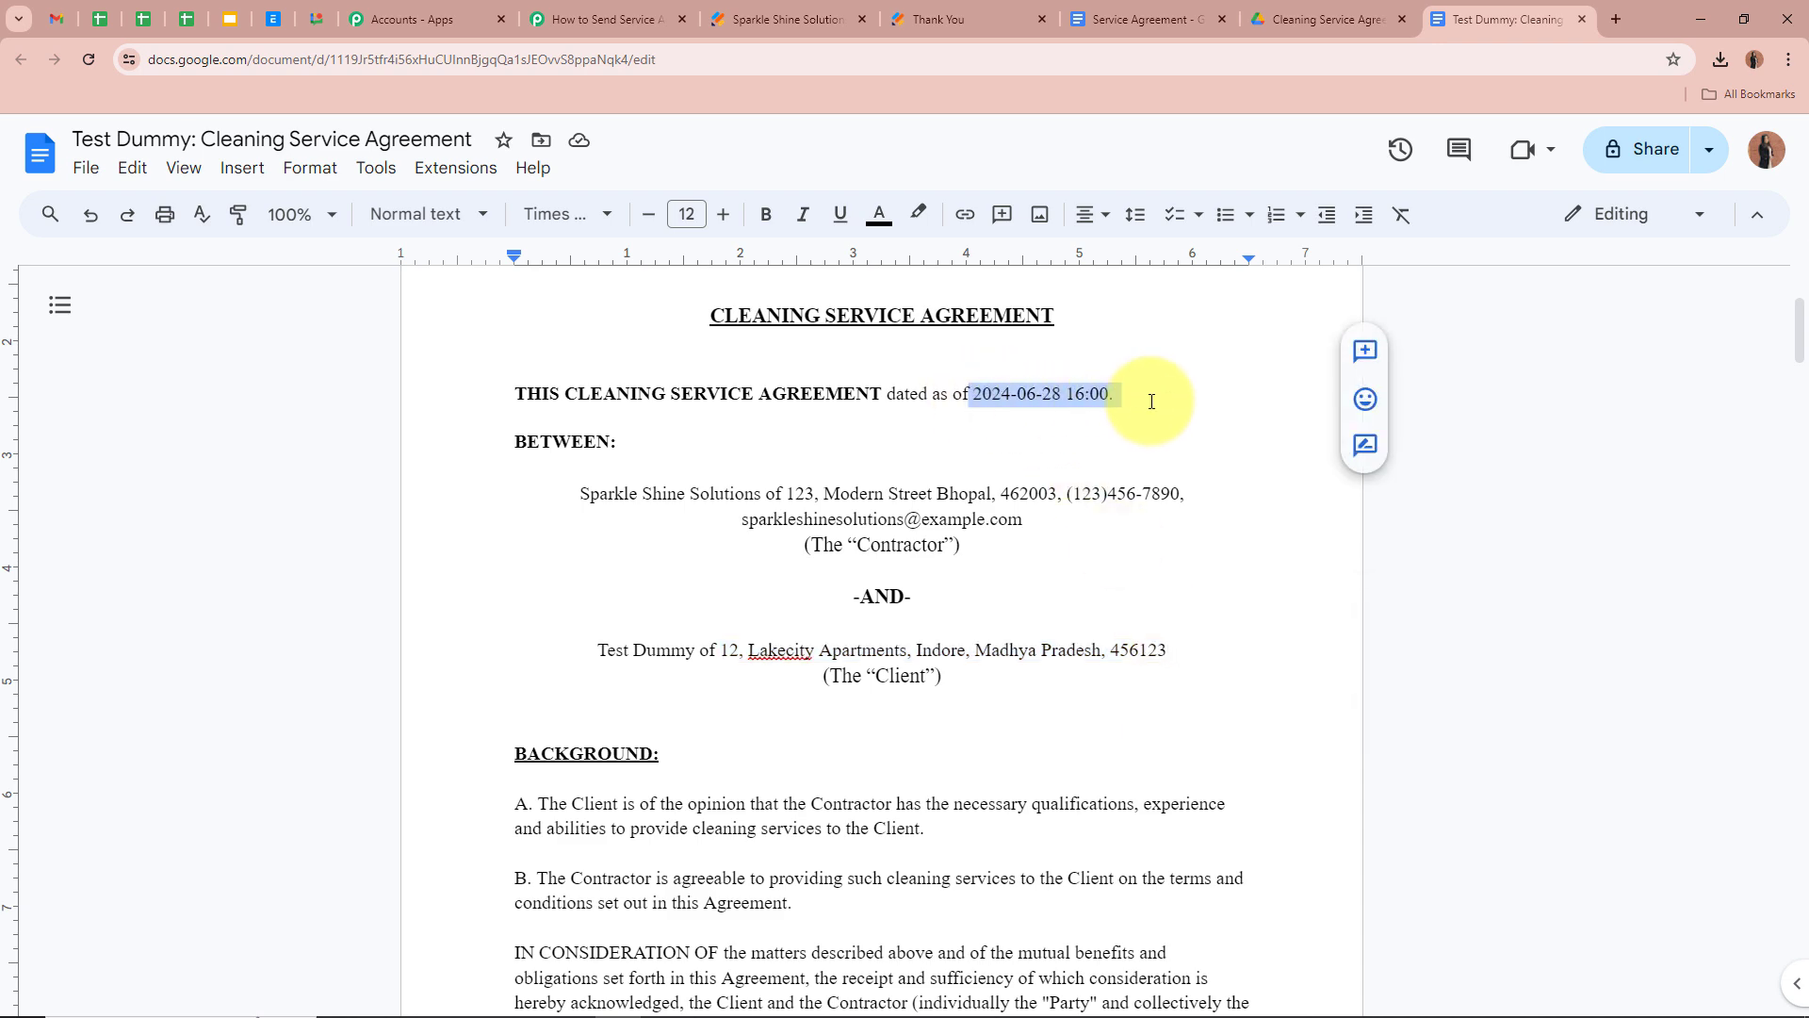
pyautogui.click(1167, 675)
pyautogui.scroll(-1, 1169, 676)
pyautogui.scroll(-20, 1170, 675)
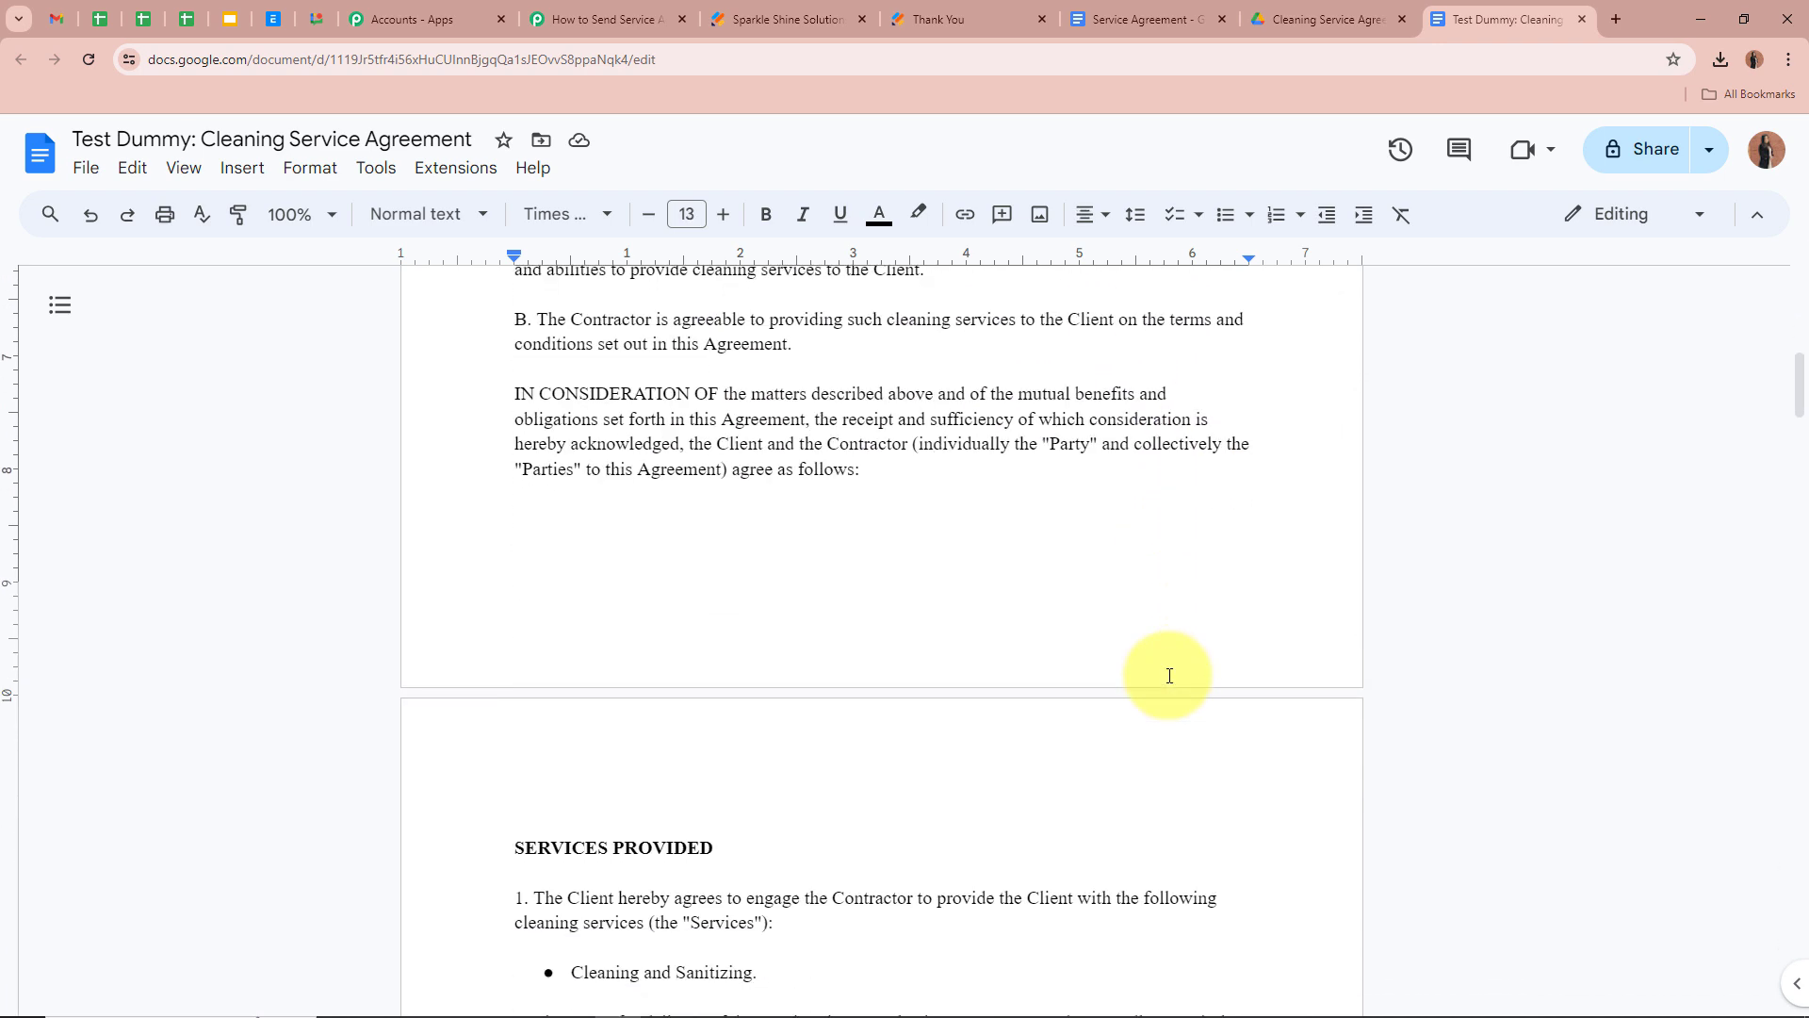
pyautogui.scroll(-15, 1170, 676)
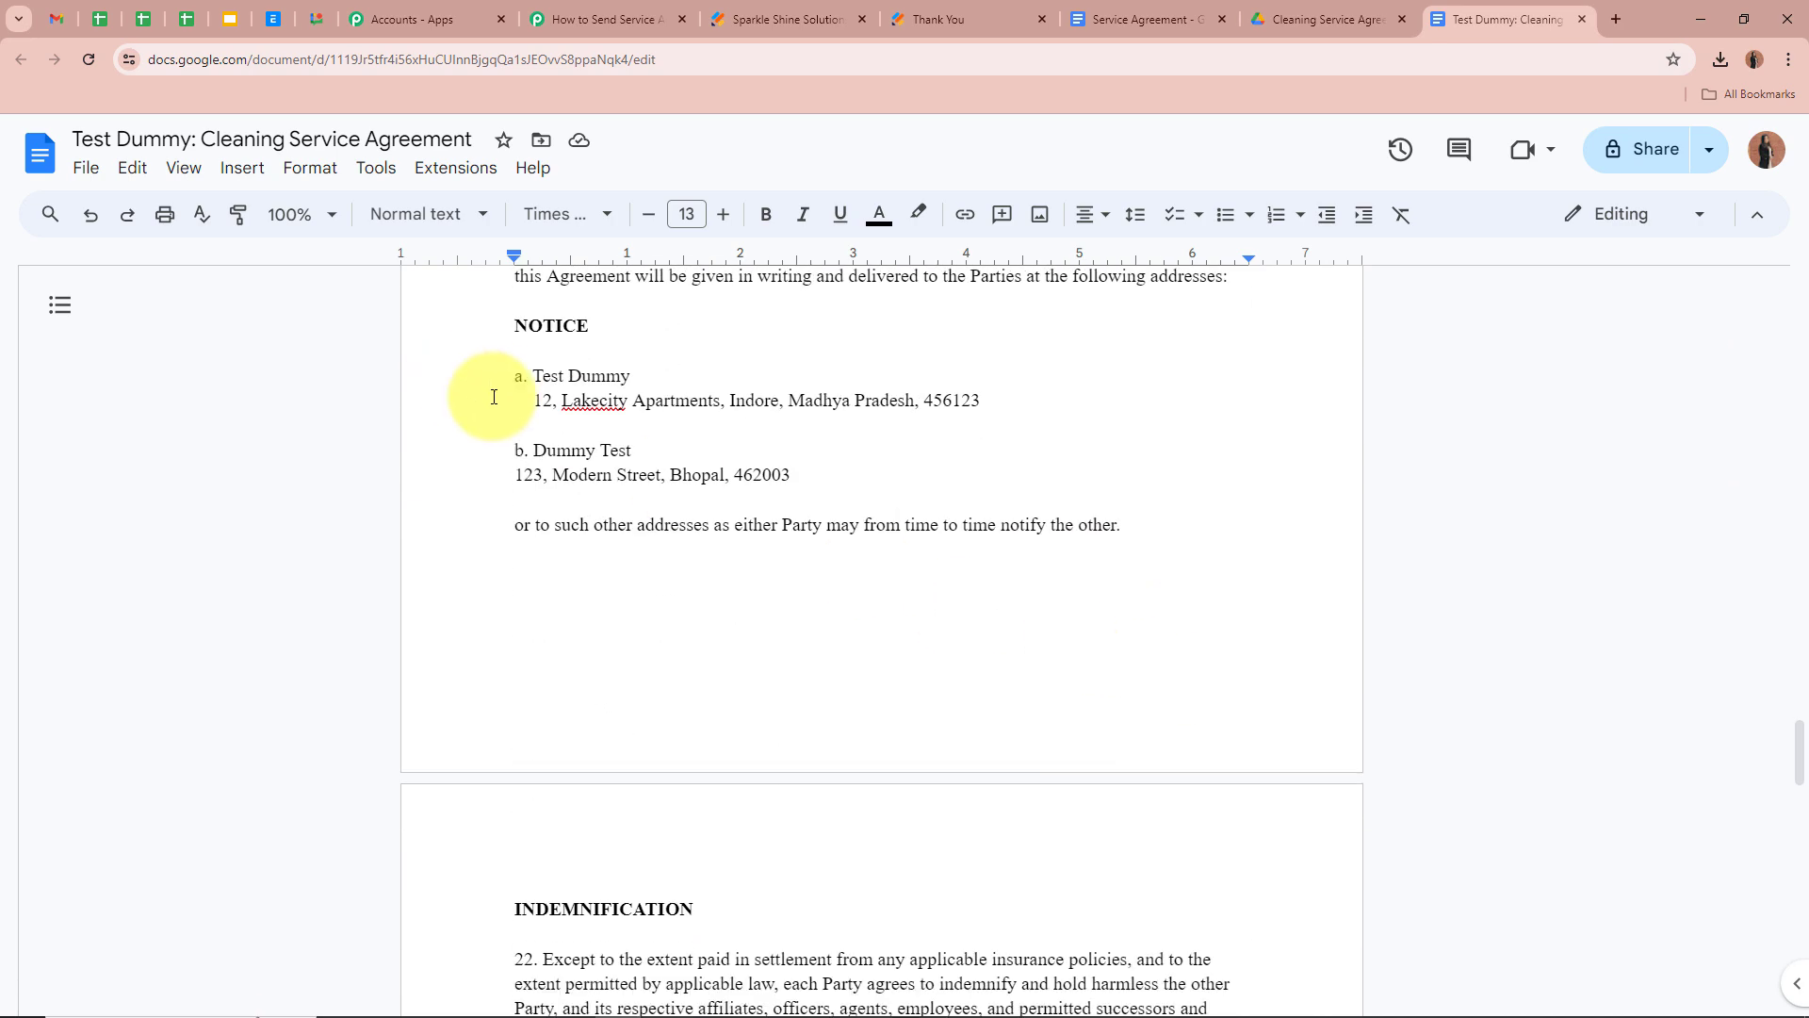
pyautogui.moveTo(535, 375); pyautogui.dragTo(1083, 443)
pyautogui.click(1123, 466)
pyautogui.scroll(-4, 1148, 660)
pyautogui.scroll(-10, 1149, 660)
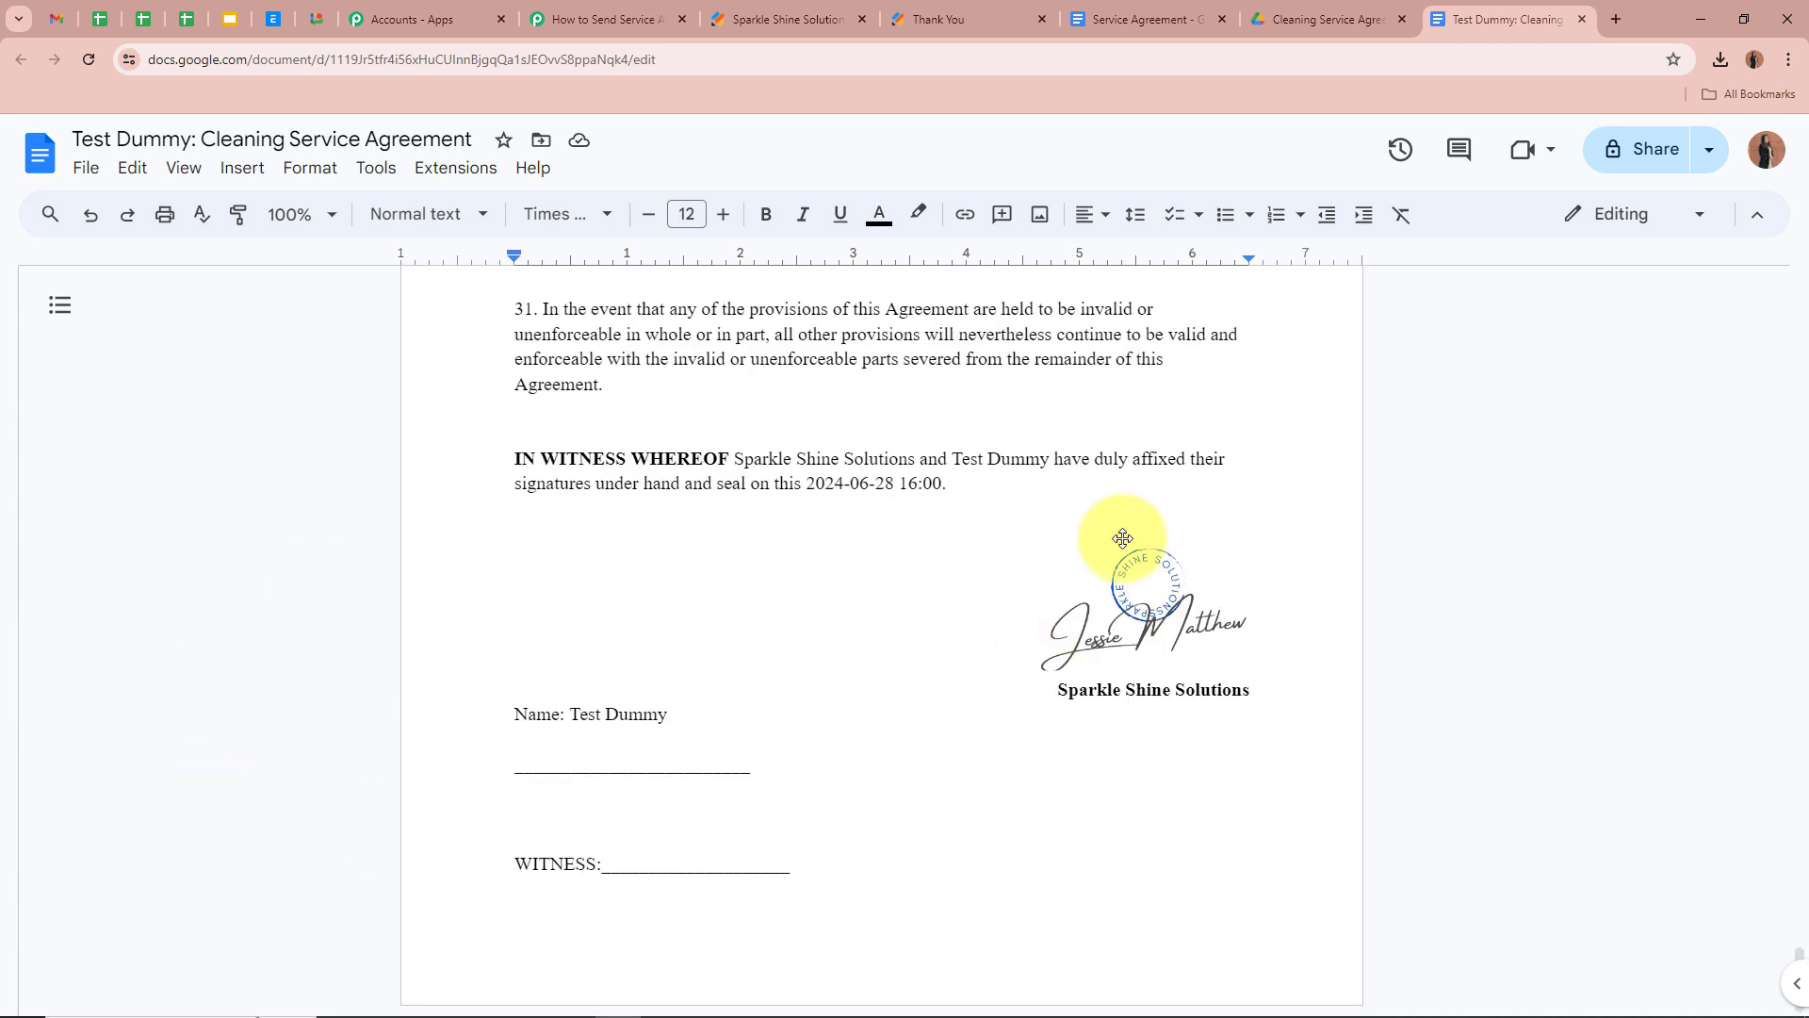
pyautogui.moveTo(803, 485); pyautogui.dragTo(1063, 462)
pyautogui.moveTo(574, 715); pyautogui.dragTo(801, 712)
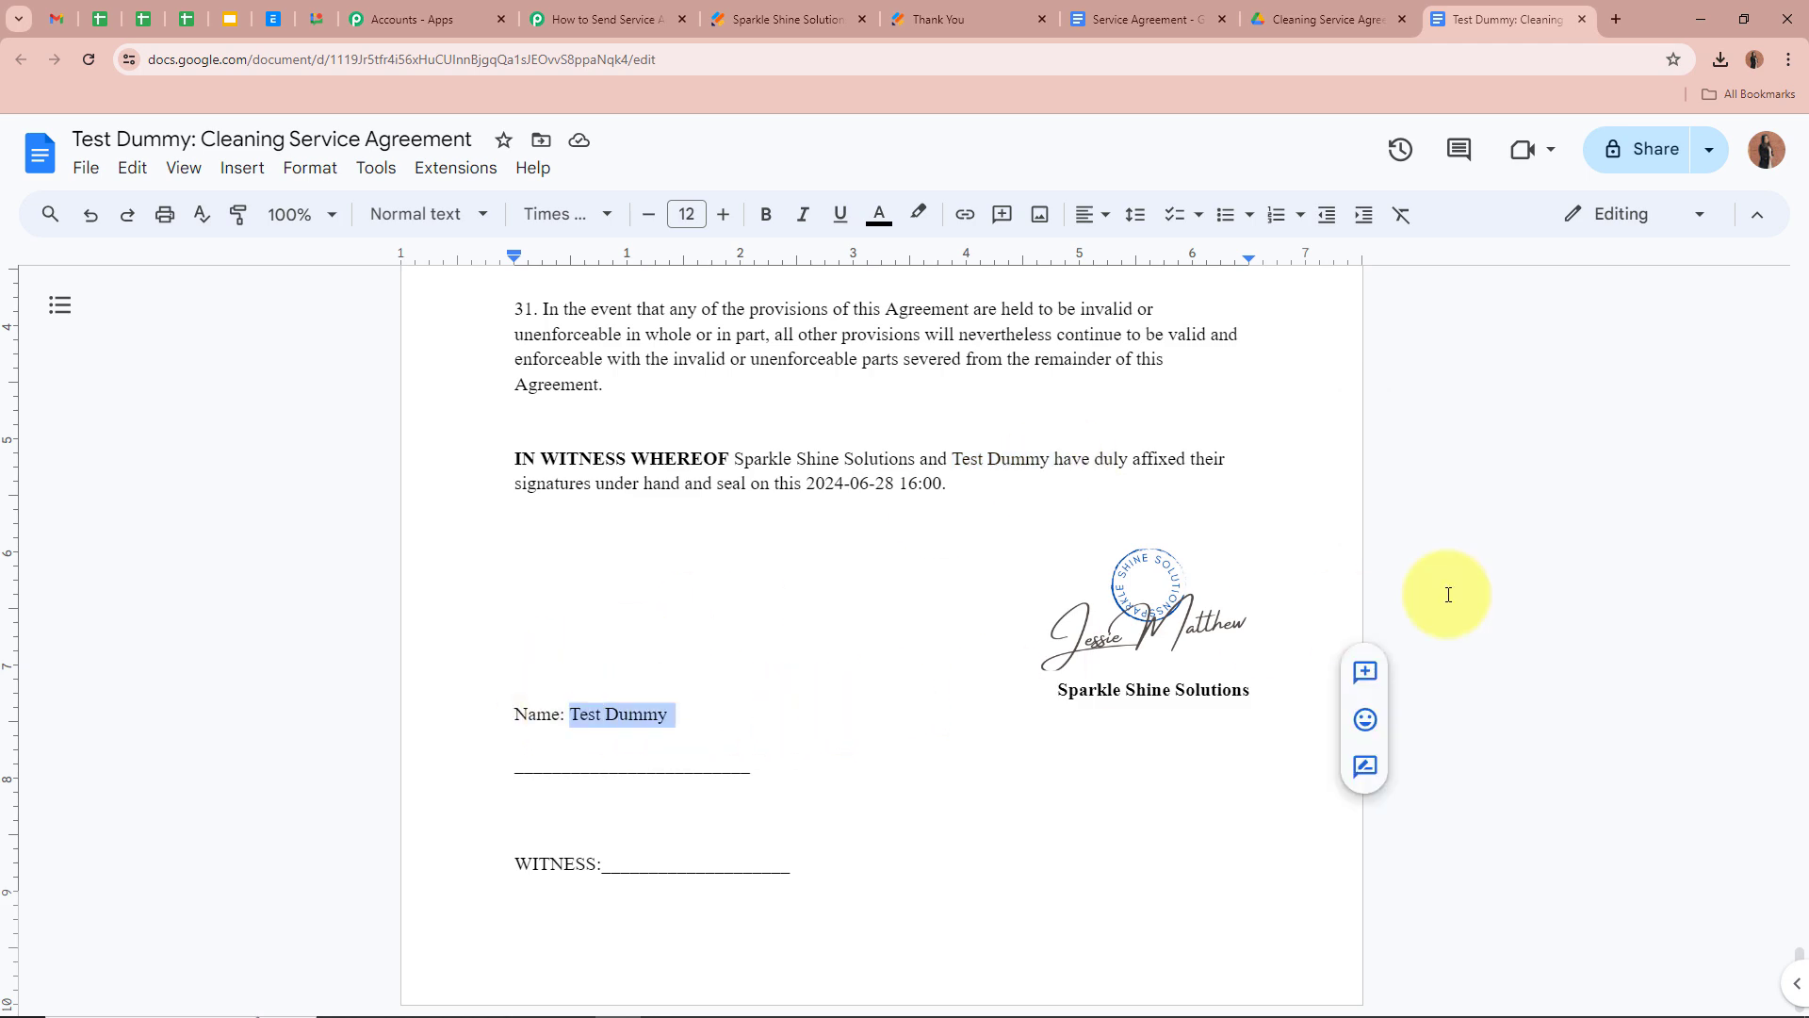
pyautogui.click(1473, 575)
pyautogui.scroll(15, 1489, 565)
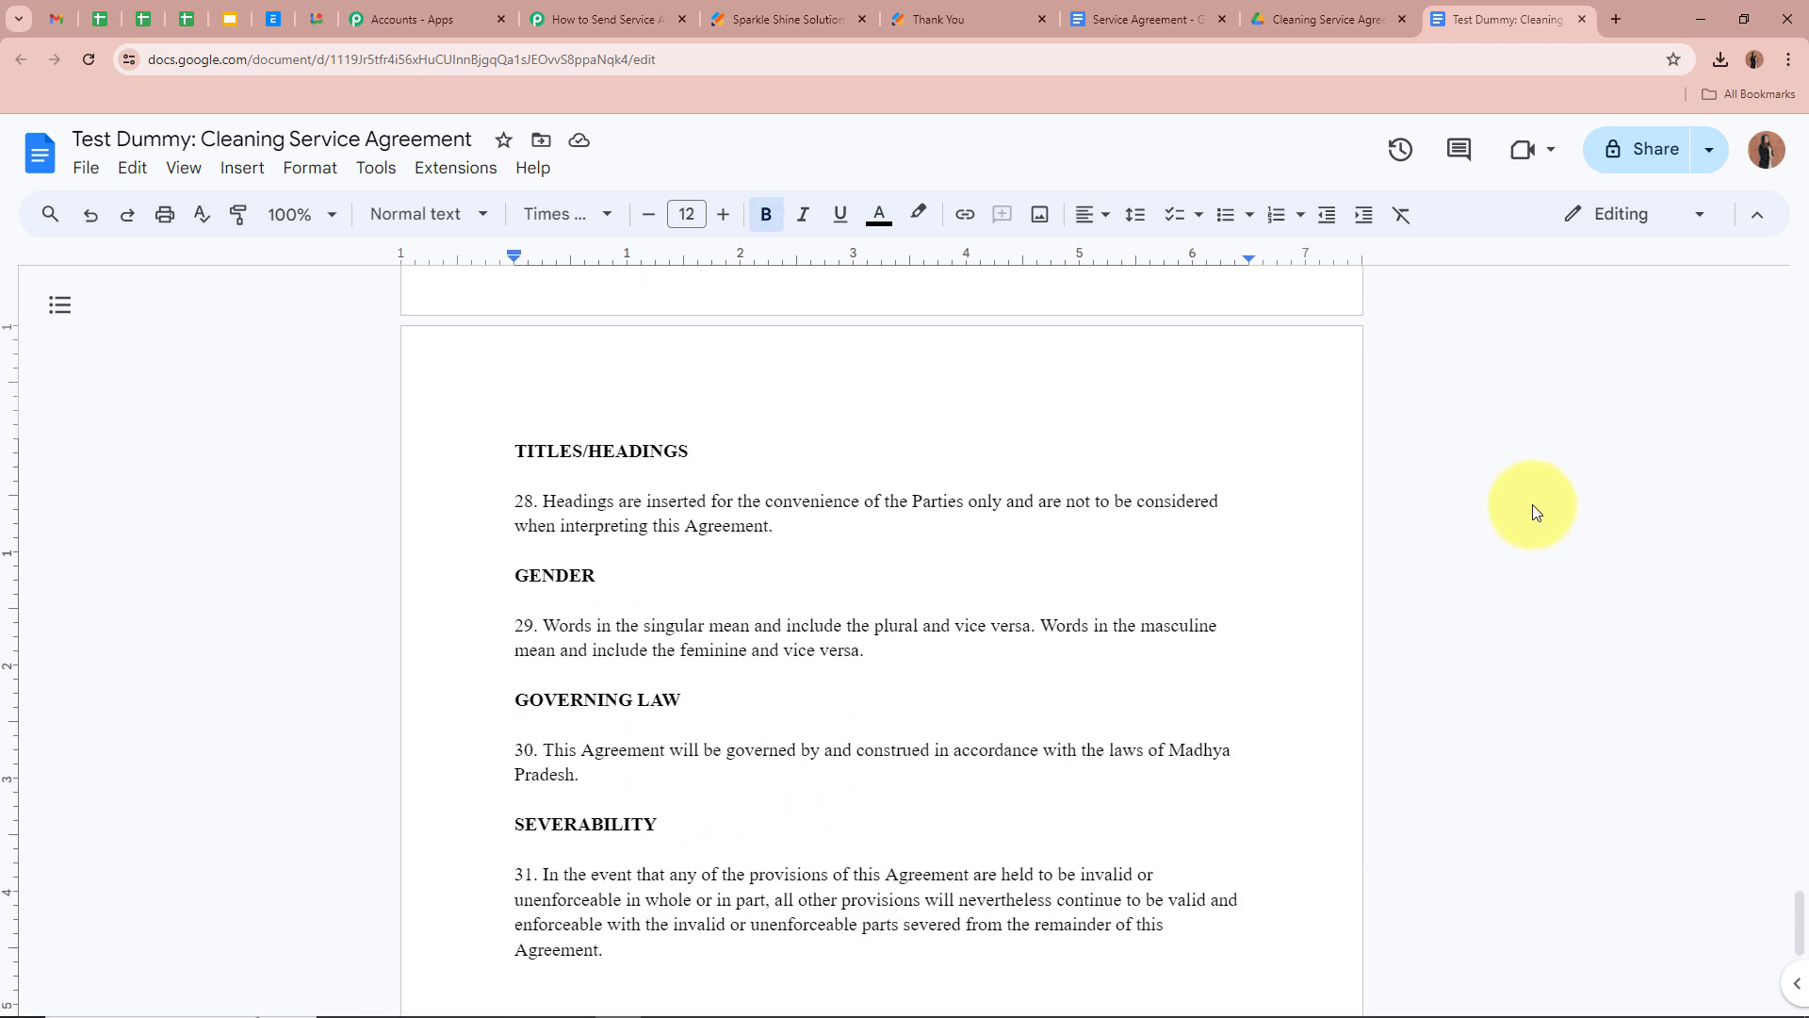
pyautogui.scroll(20, 1500, 580)
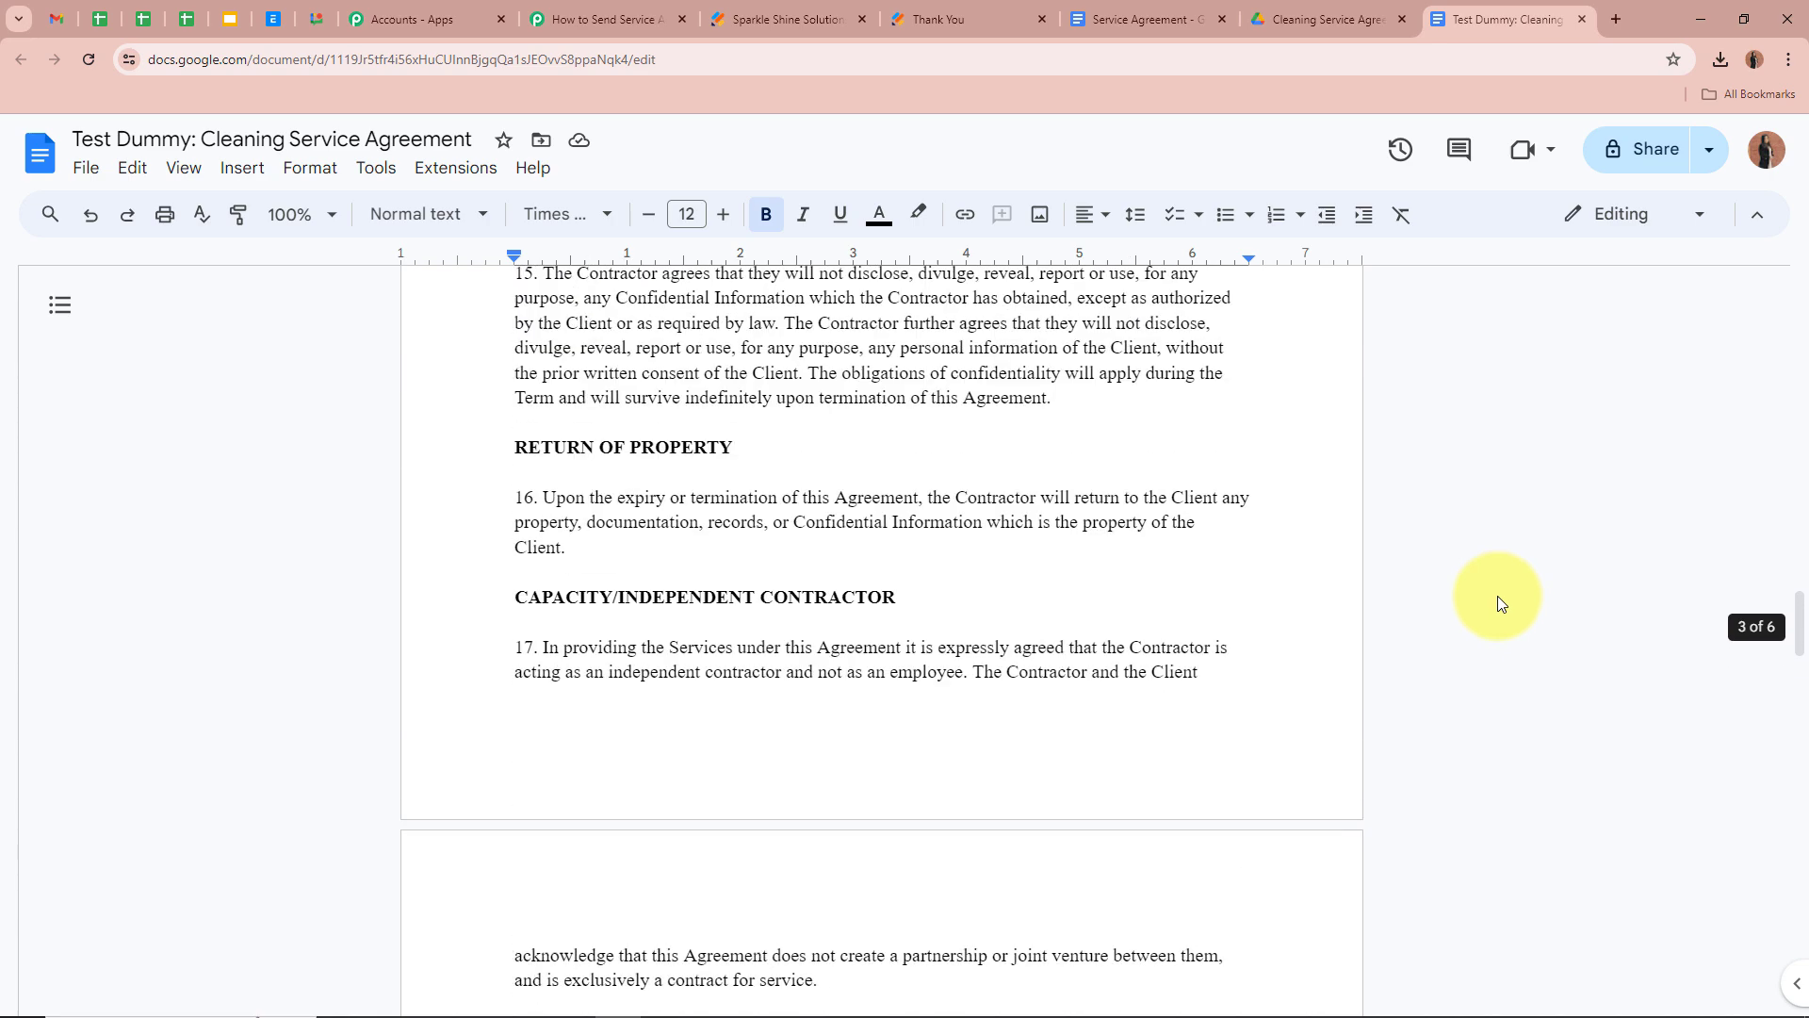
pyautogui.scroll(10, 1493, 651)
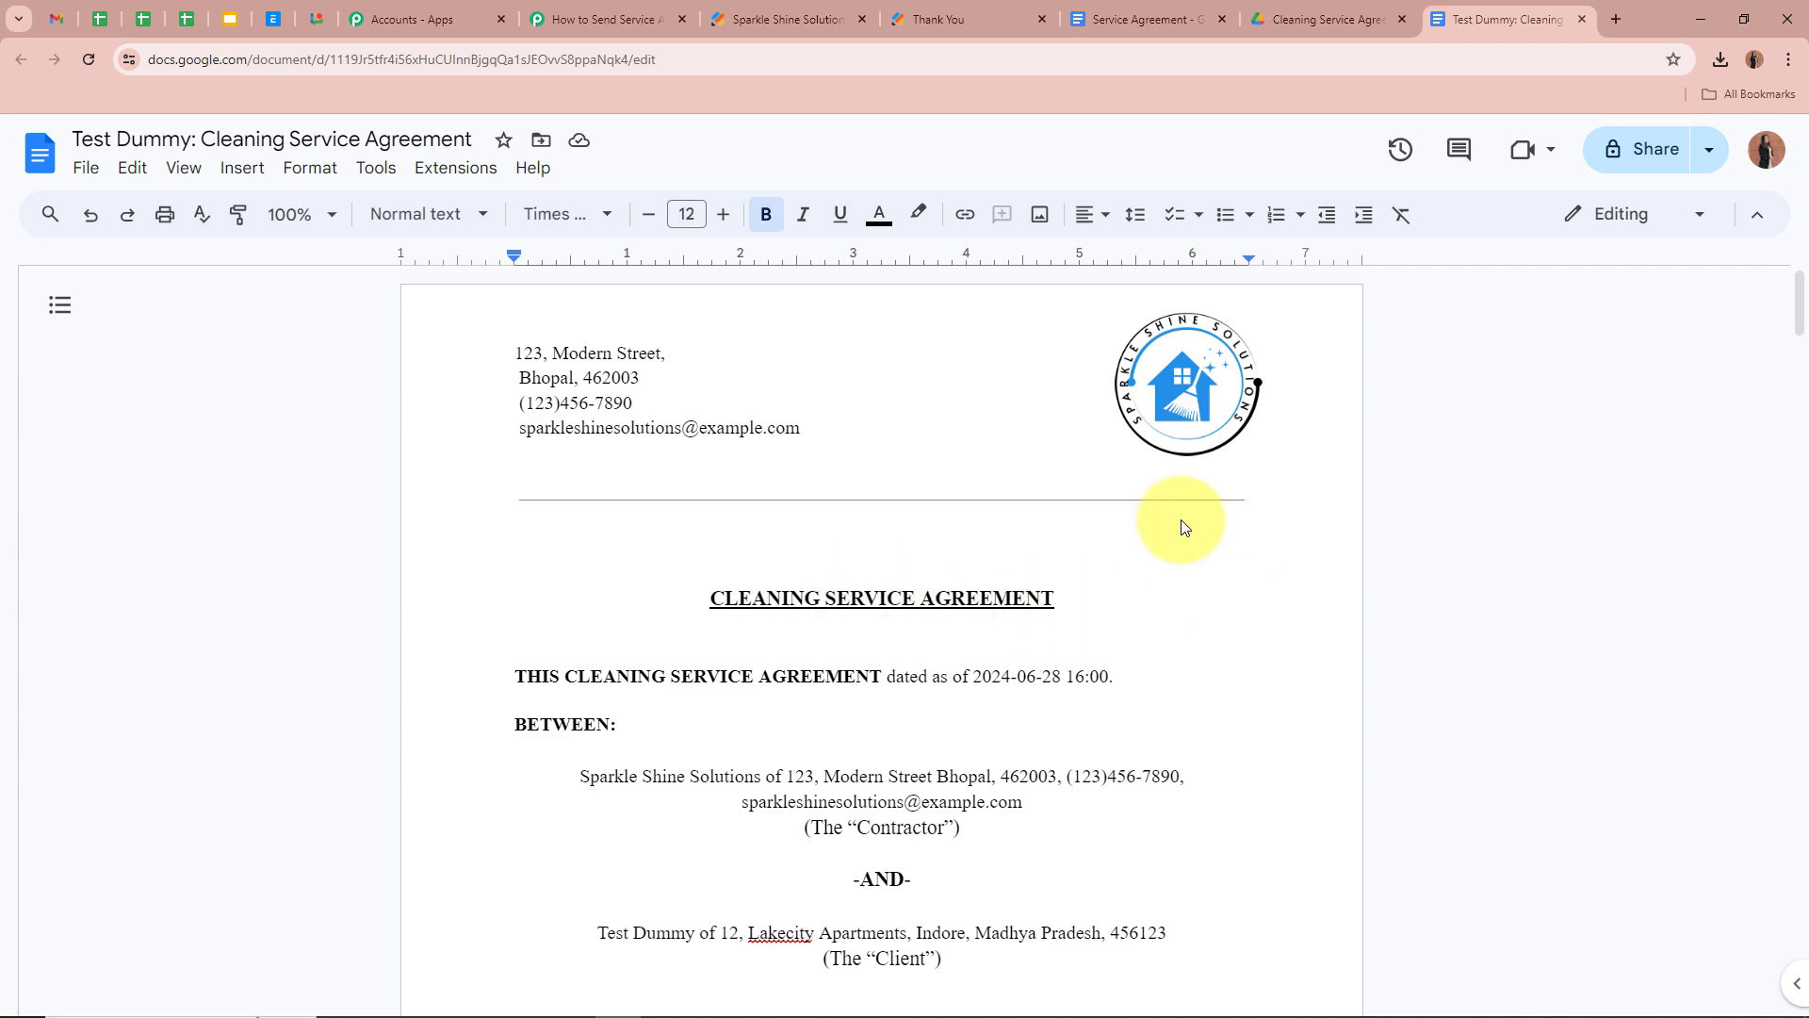
# Add a Google Drive 'Share a File With Anyone' step after the document step
pyautogui.click(603, 19)
pyautogui.scroll(-3, 302, 499)
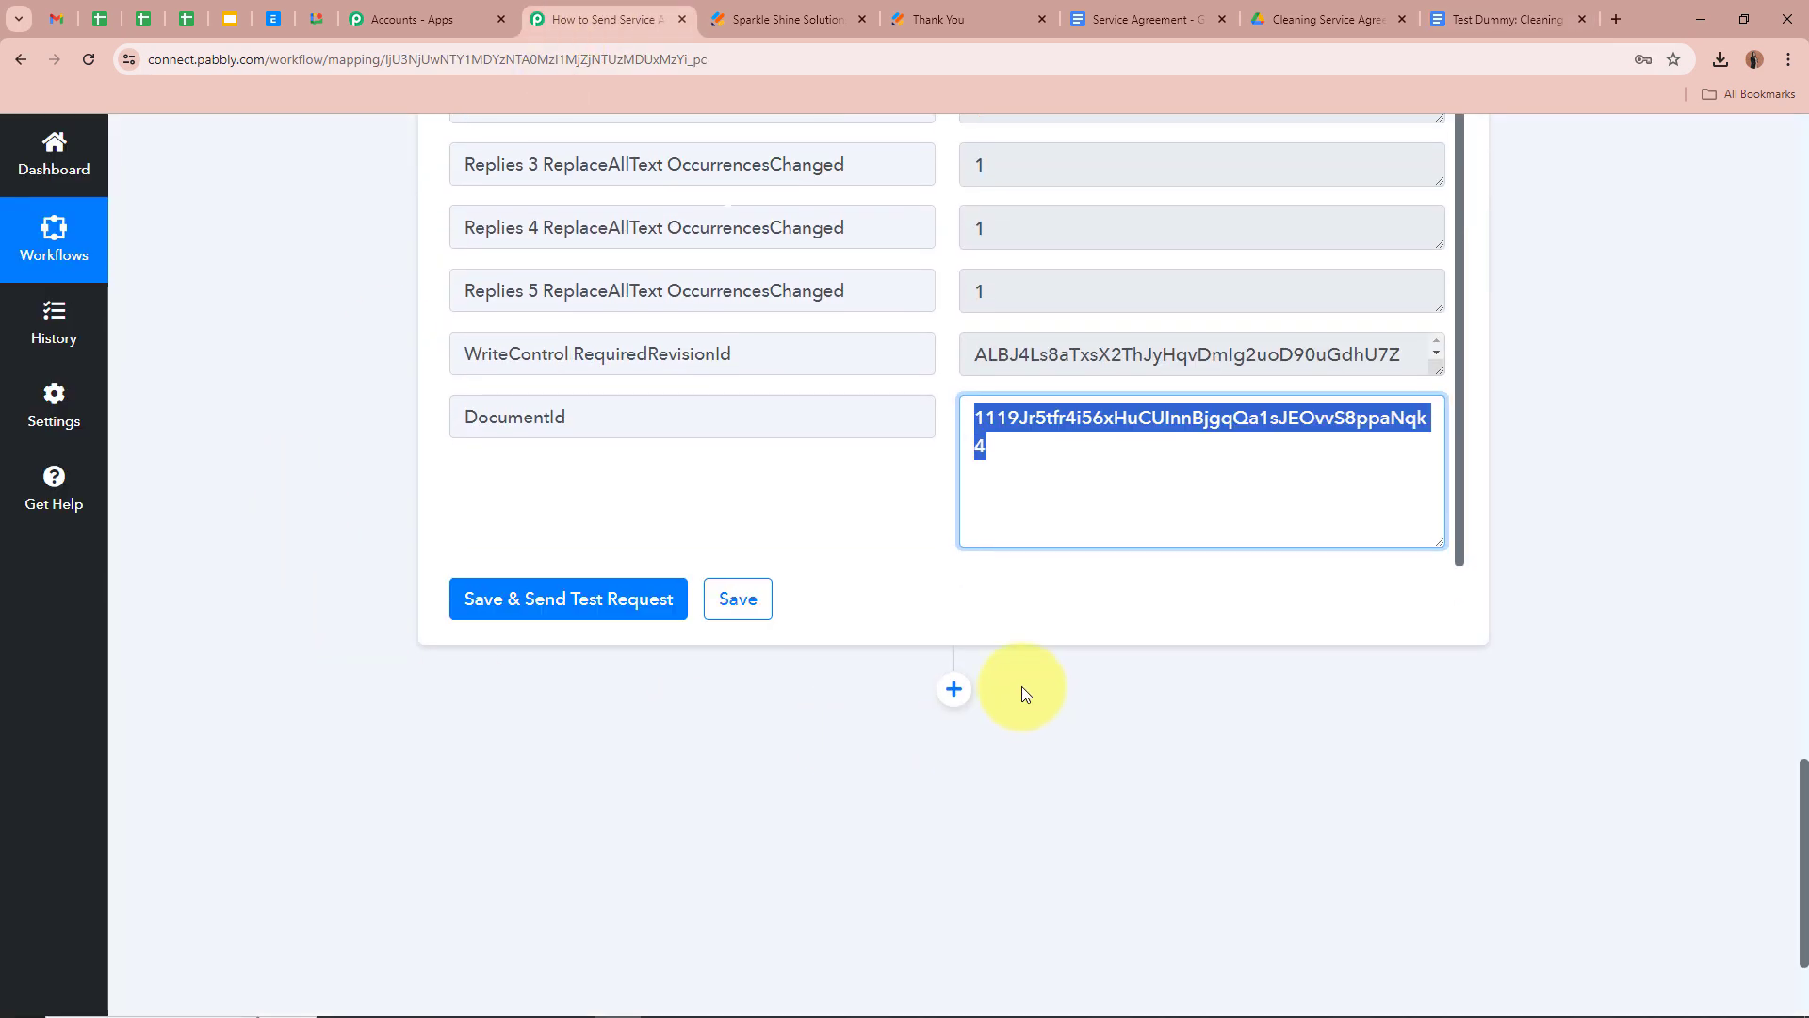
pyautogui.click(953, 689)
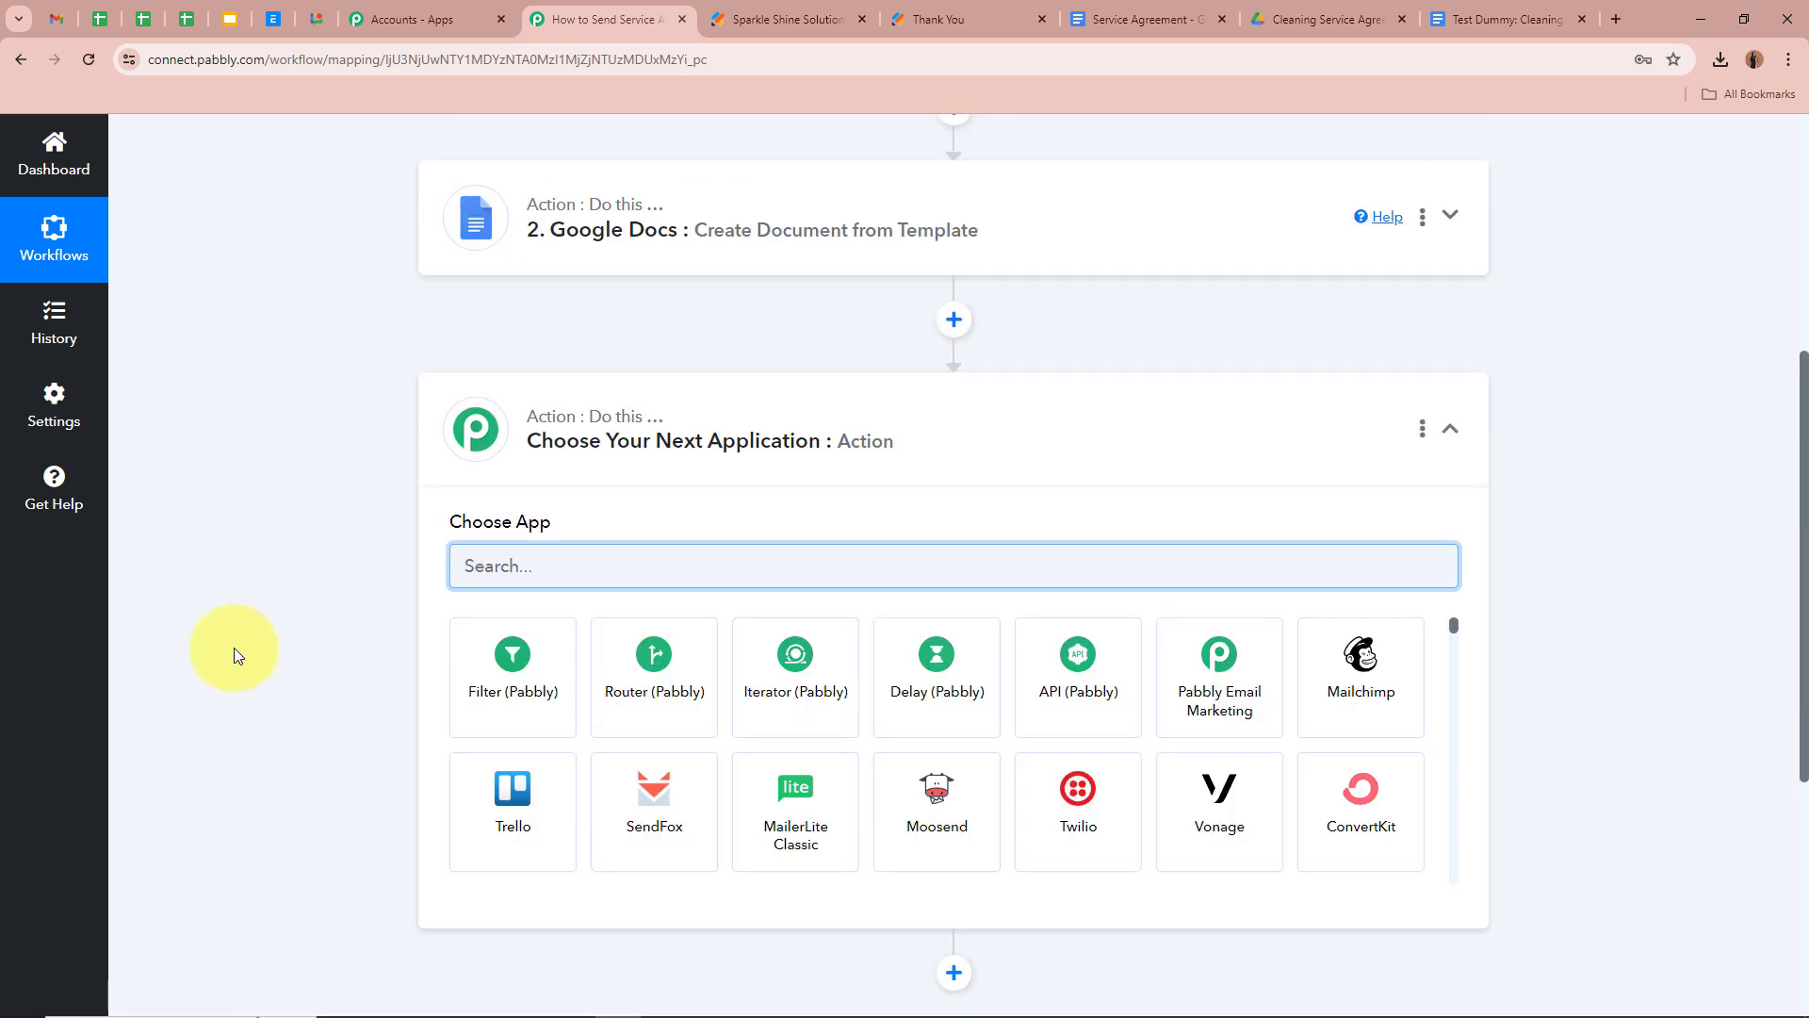
pyautogui.write('Google')
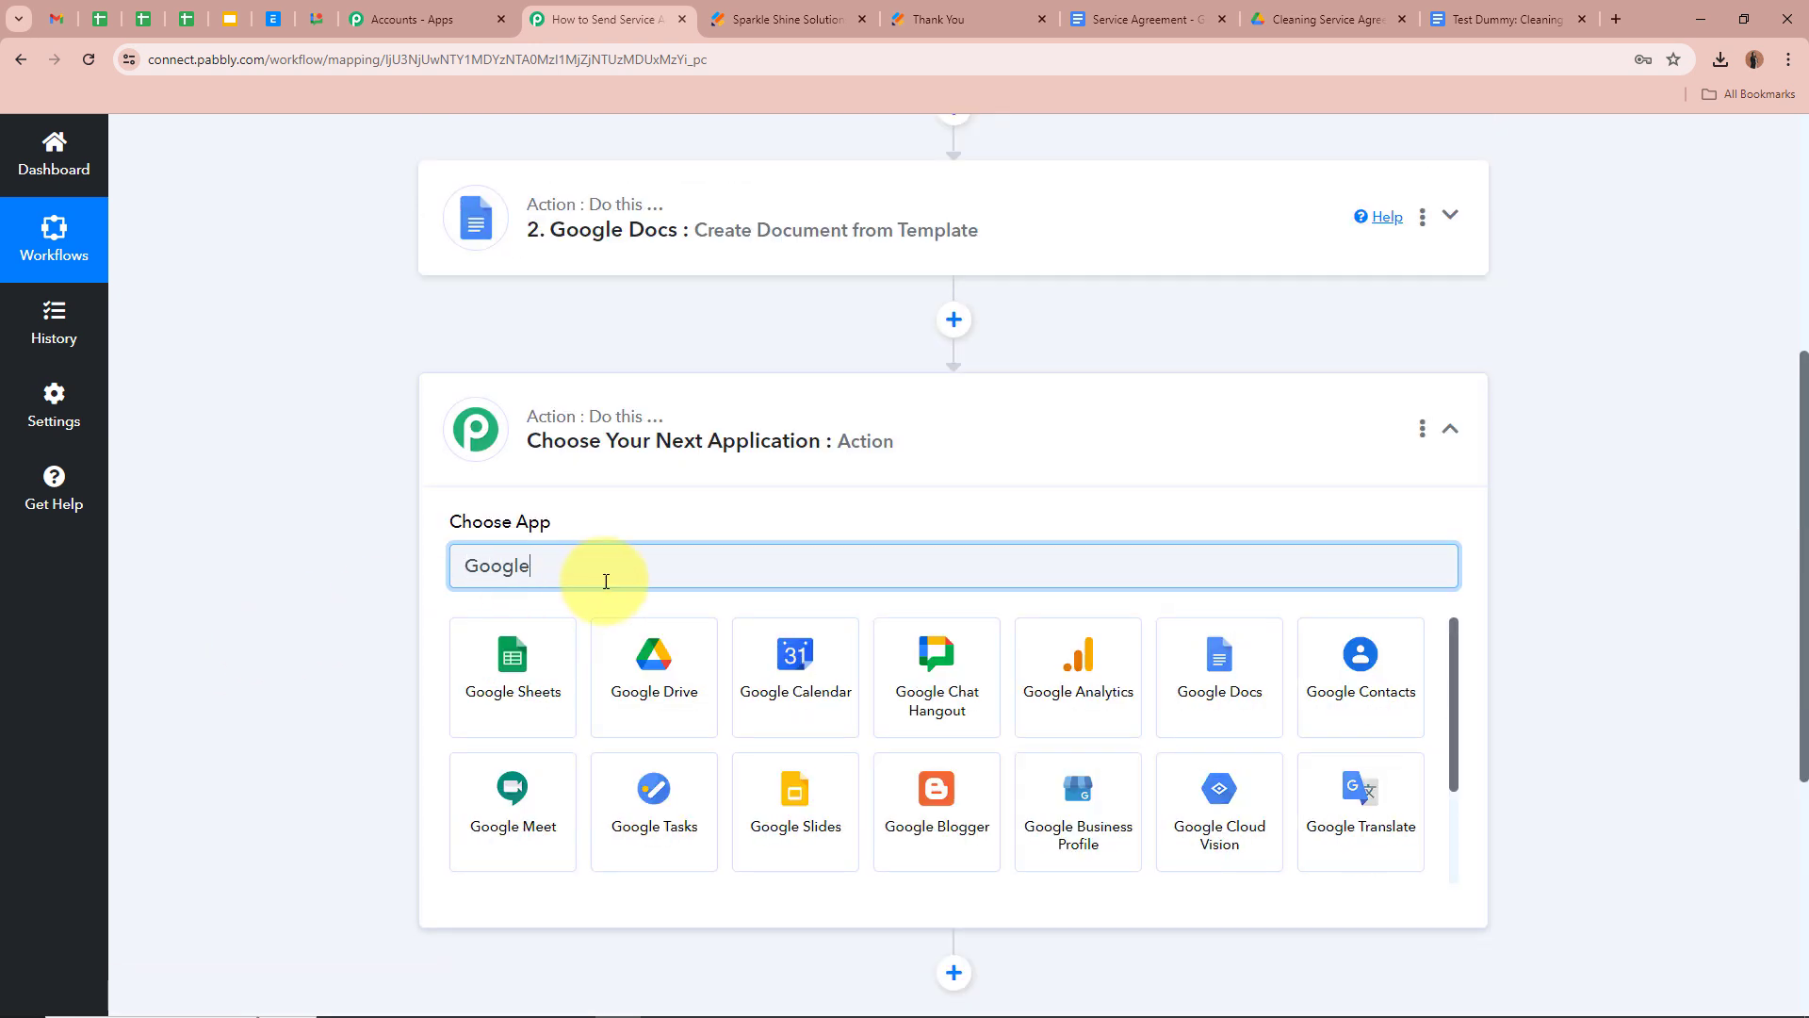
pyautogui.click(650, 684)
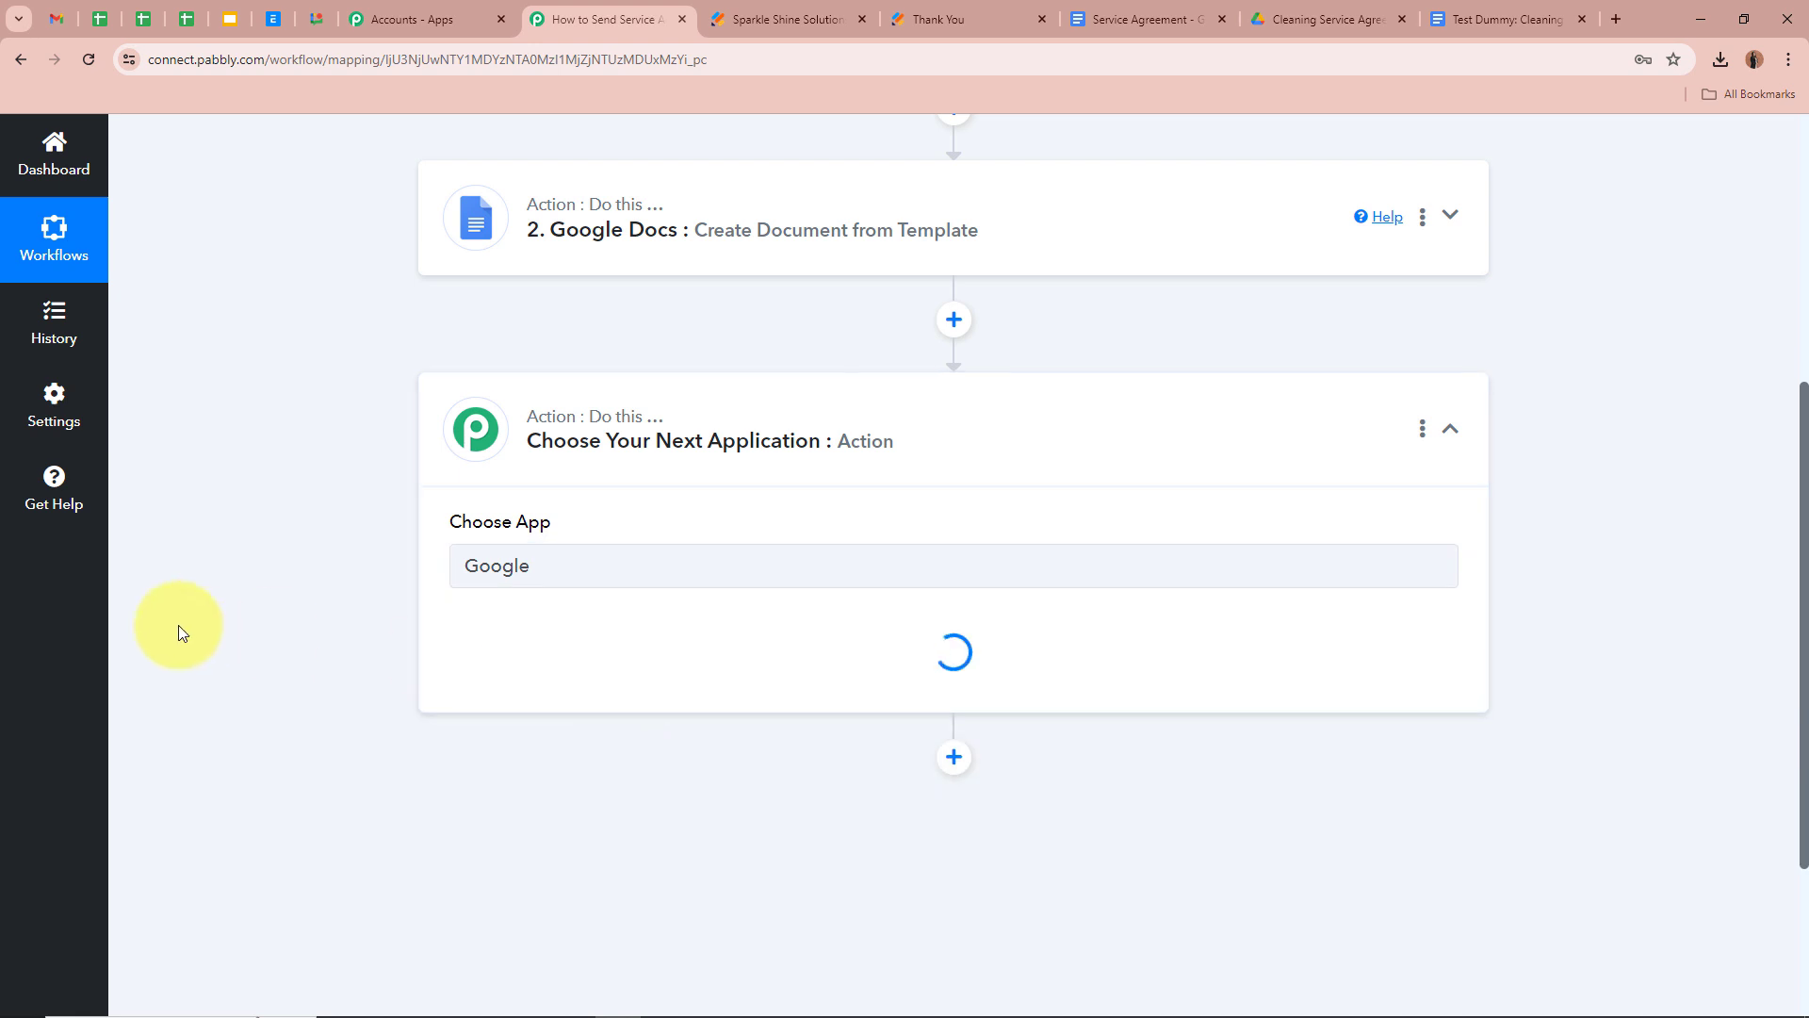
pyautogui.click(572, 669)
pyautogui.scroll(-2, 594, 566)
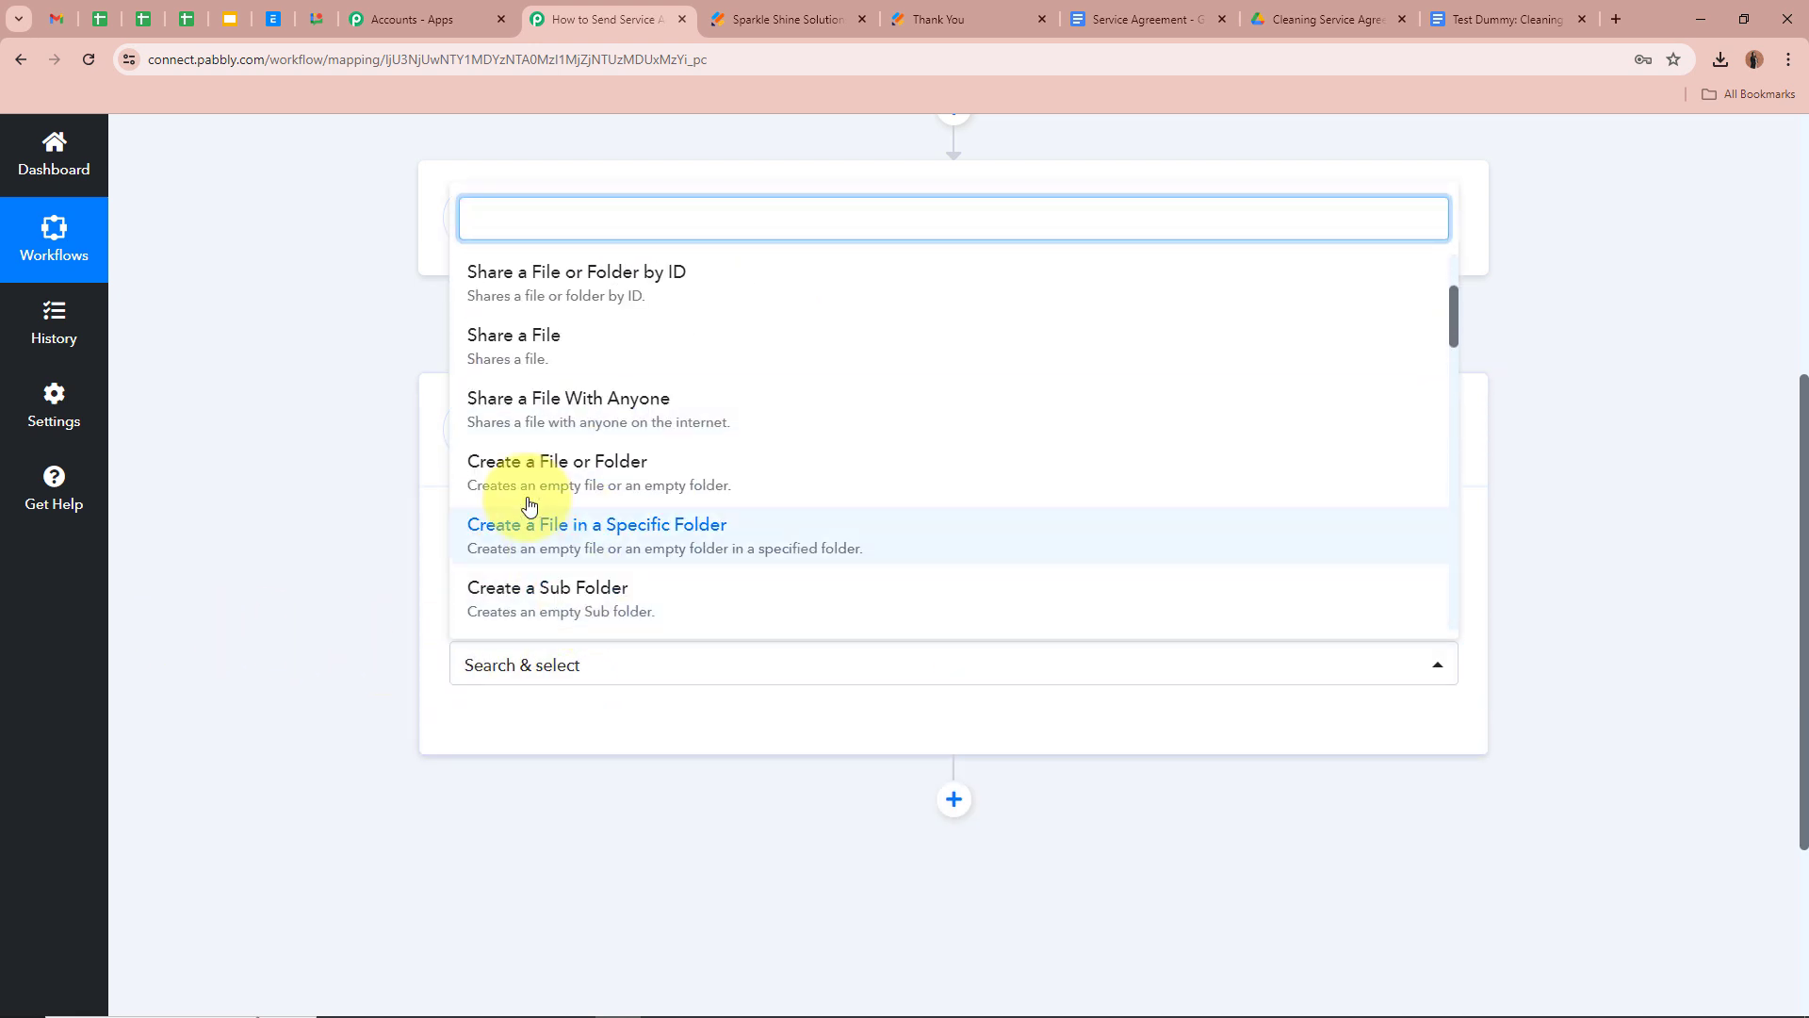
pyautogui.click(669, 410)
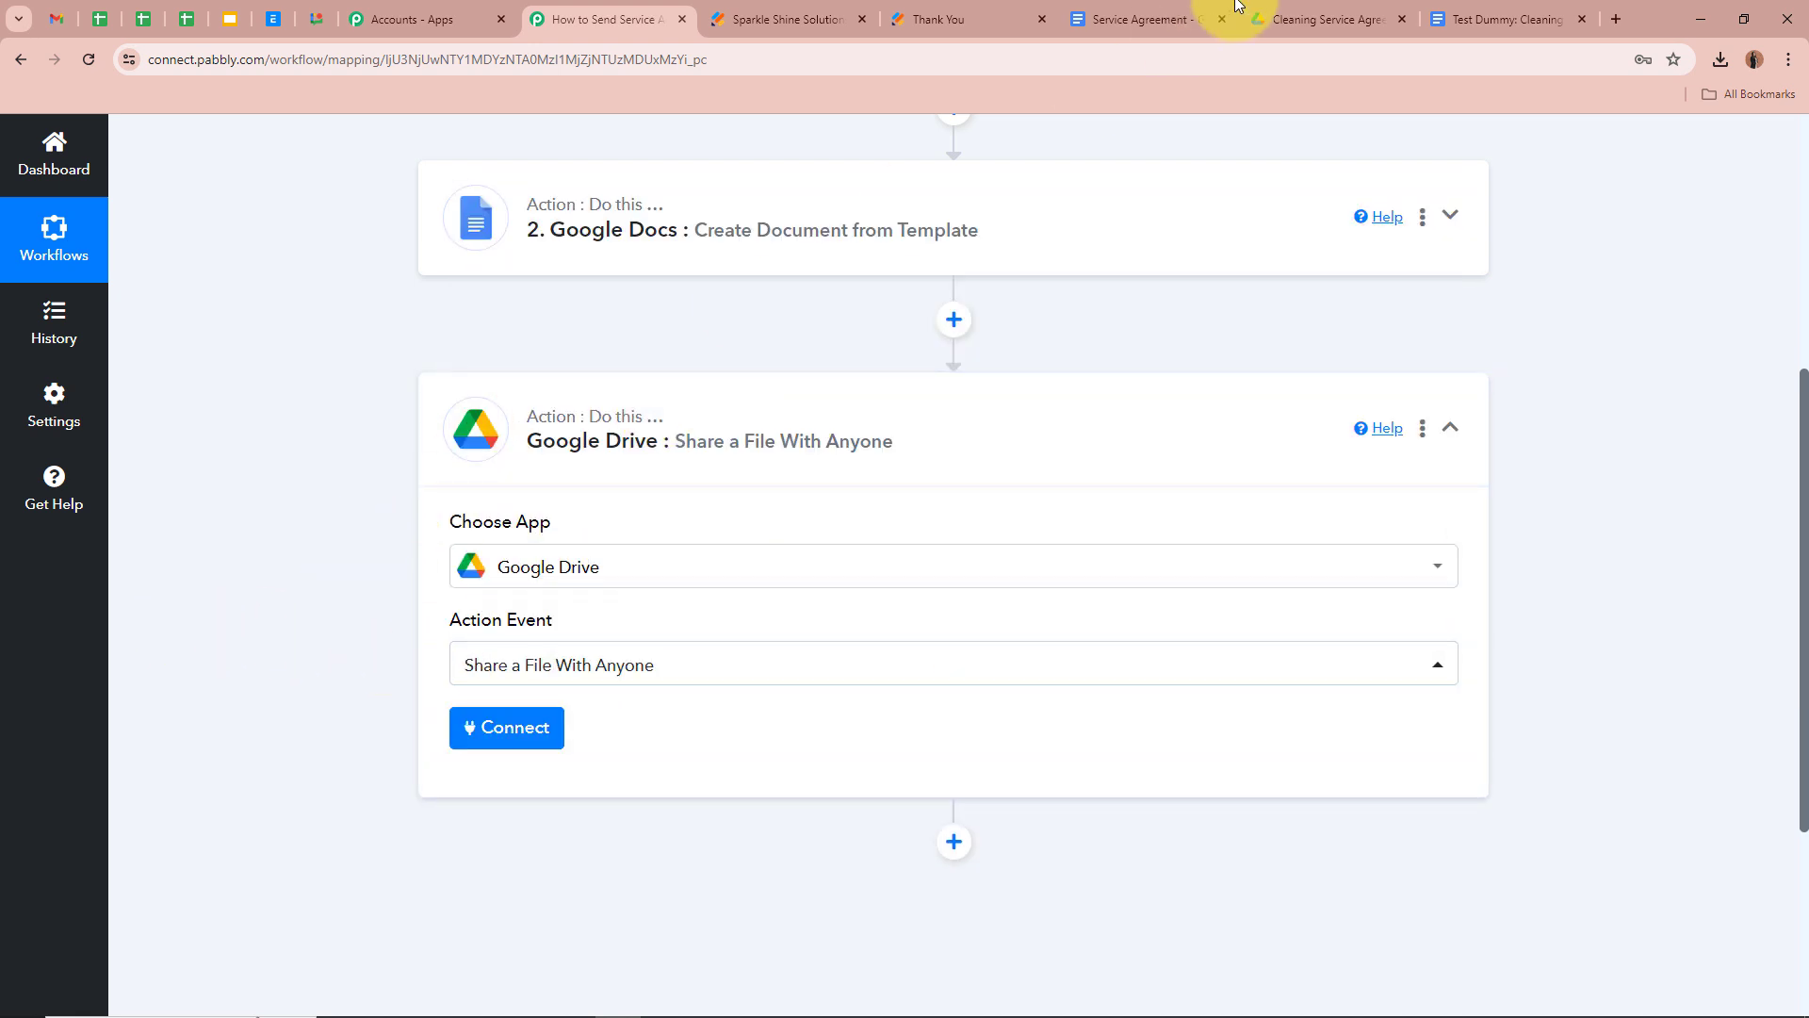
# Connect the step using the existing Google Drive #10 connection and save
pyautogui.click(1493, 19)
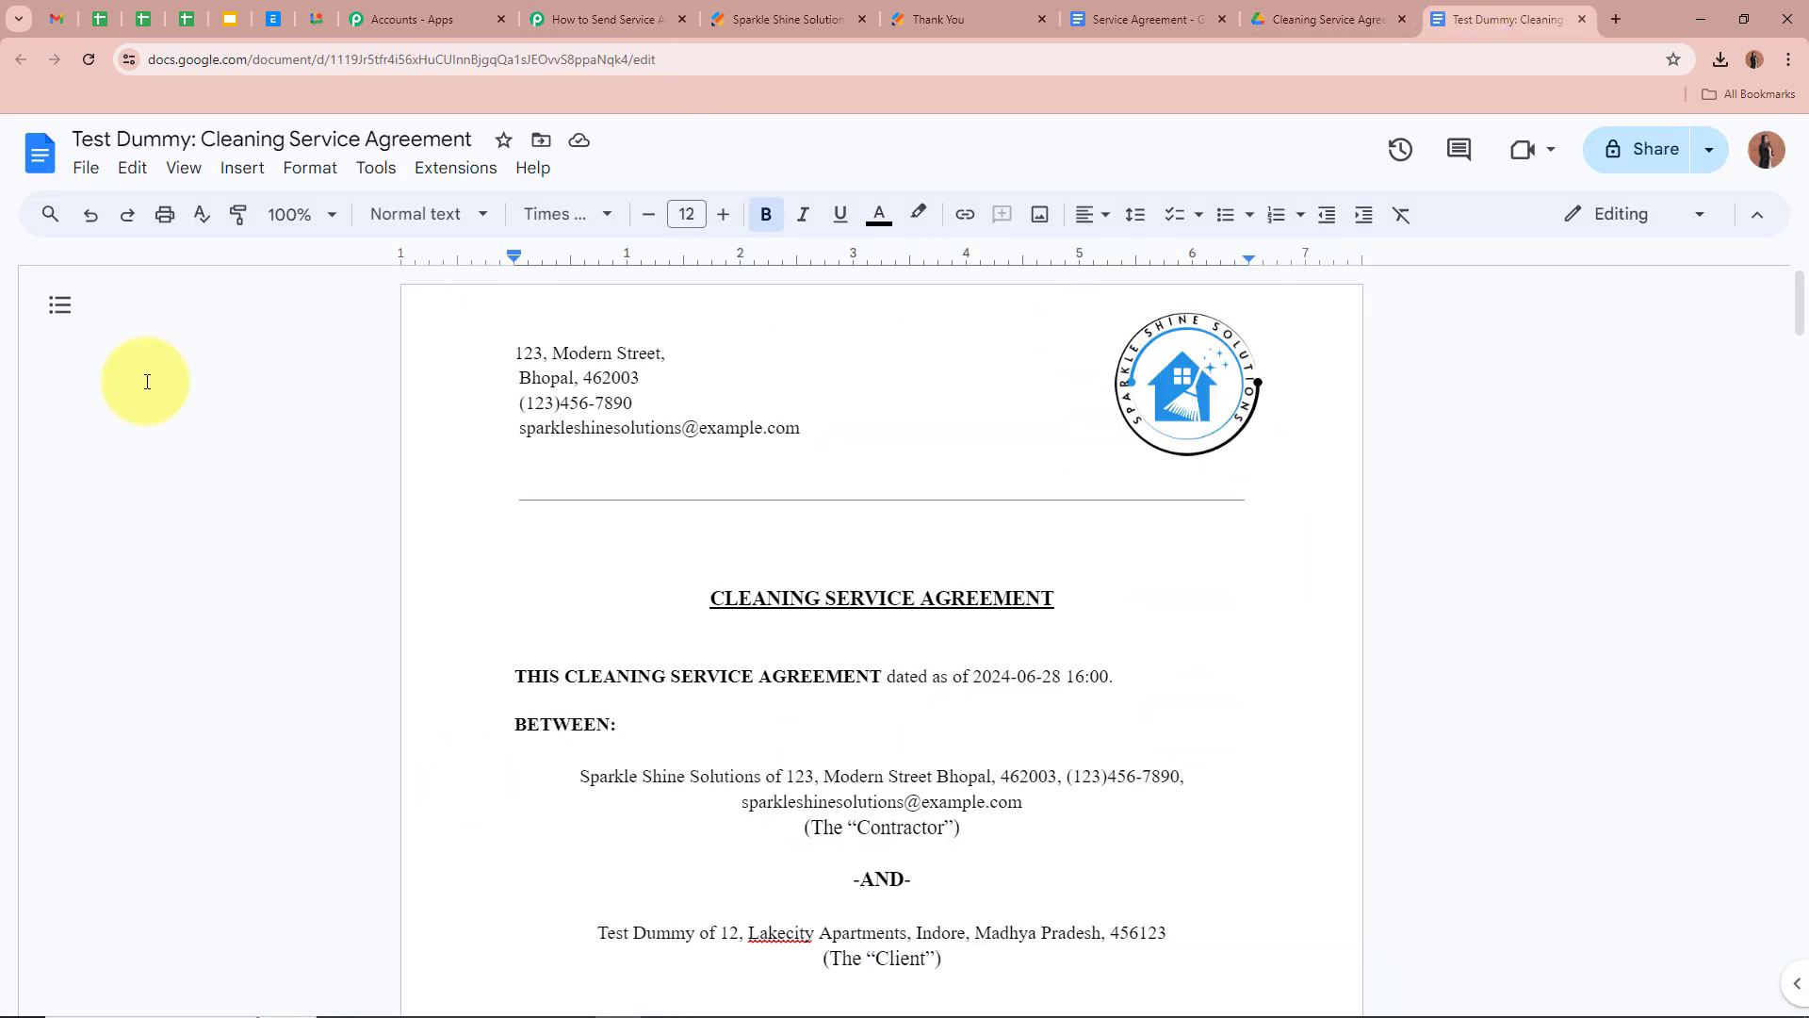
pyautogui.click(586, 13)
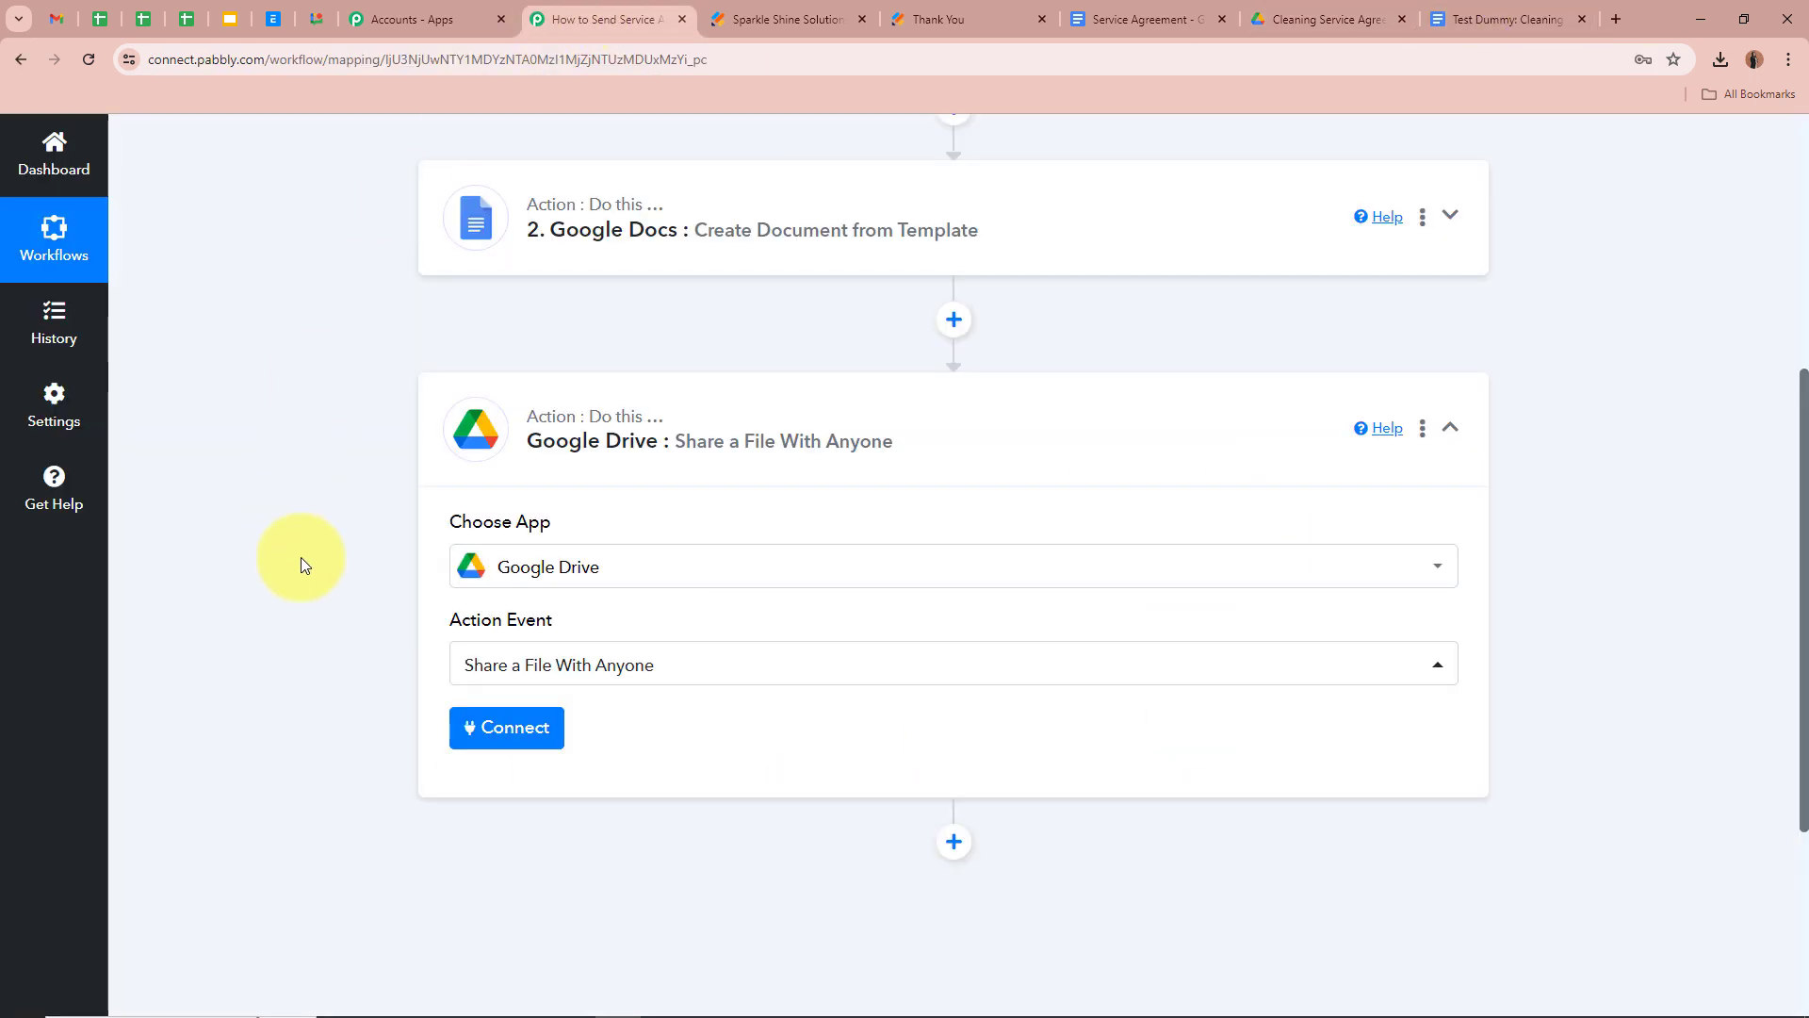
pyautogui.click(505, 735)
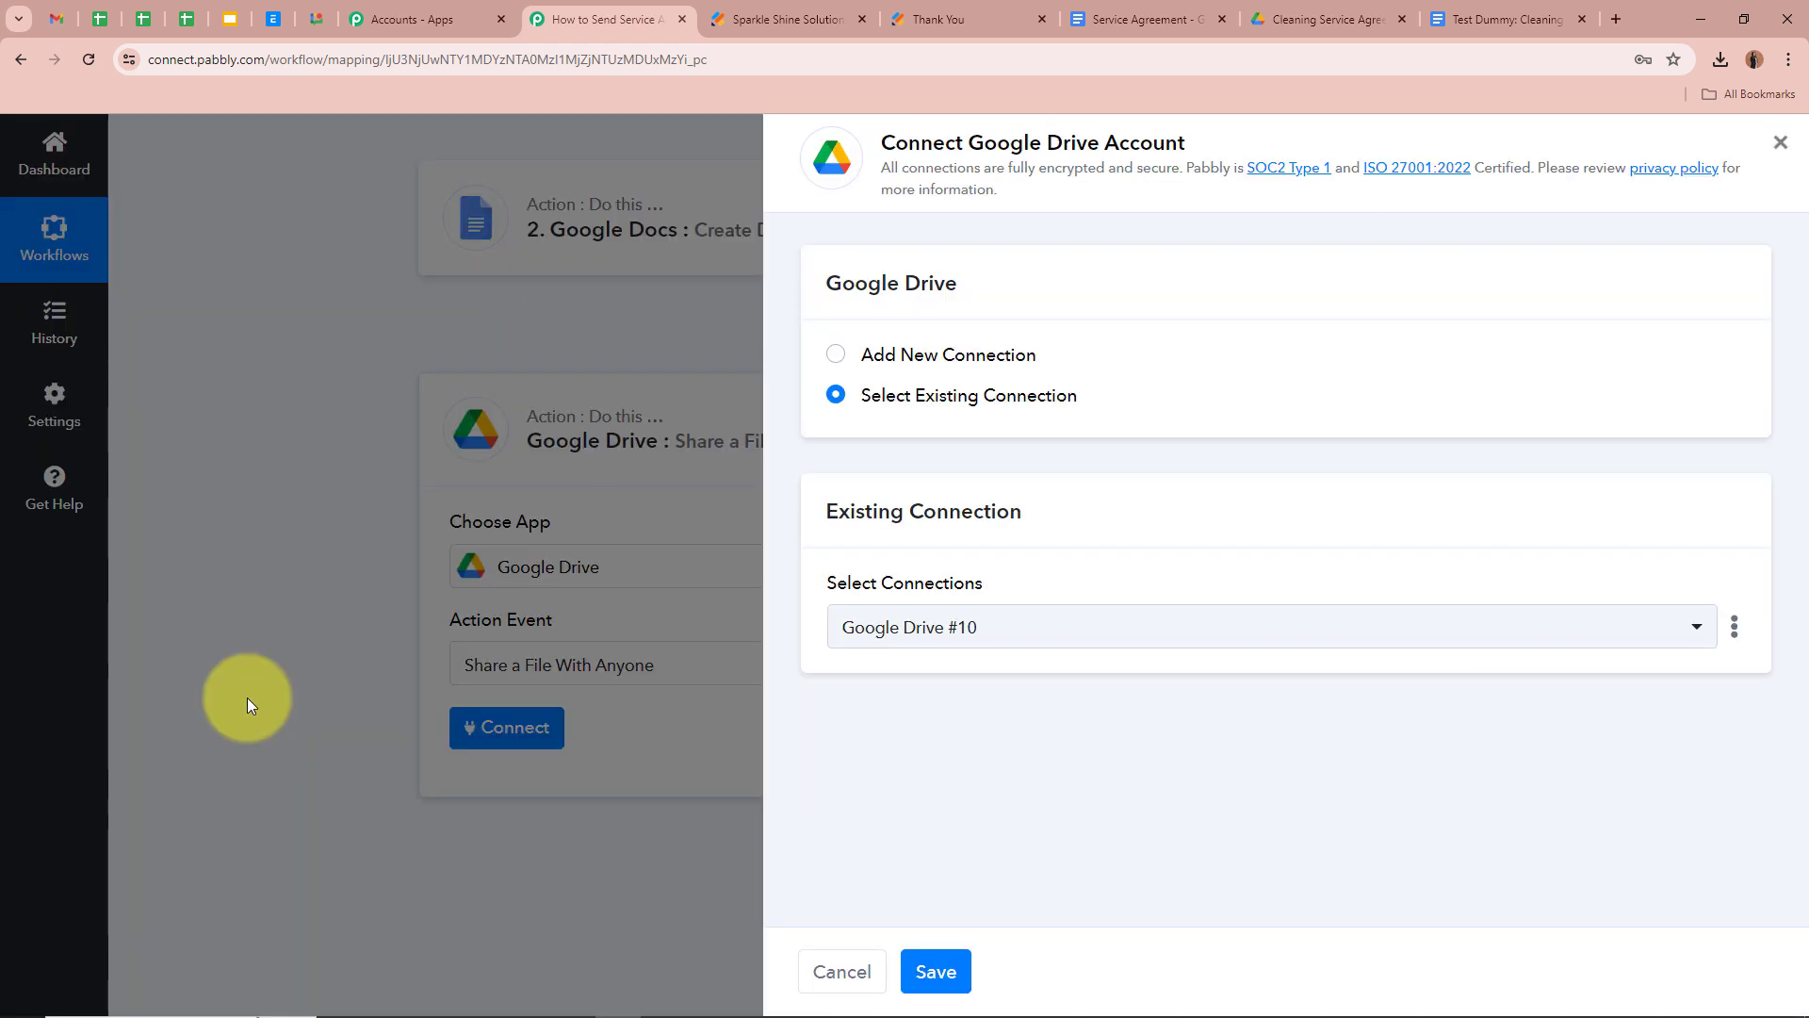
pyautogui.click(836, 355)
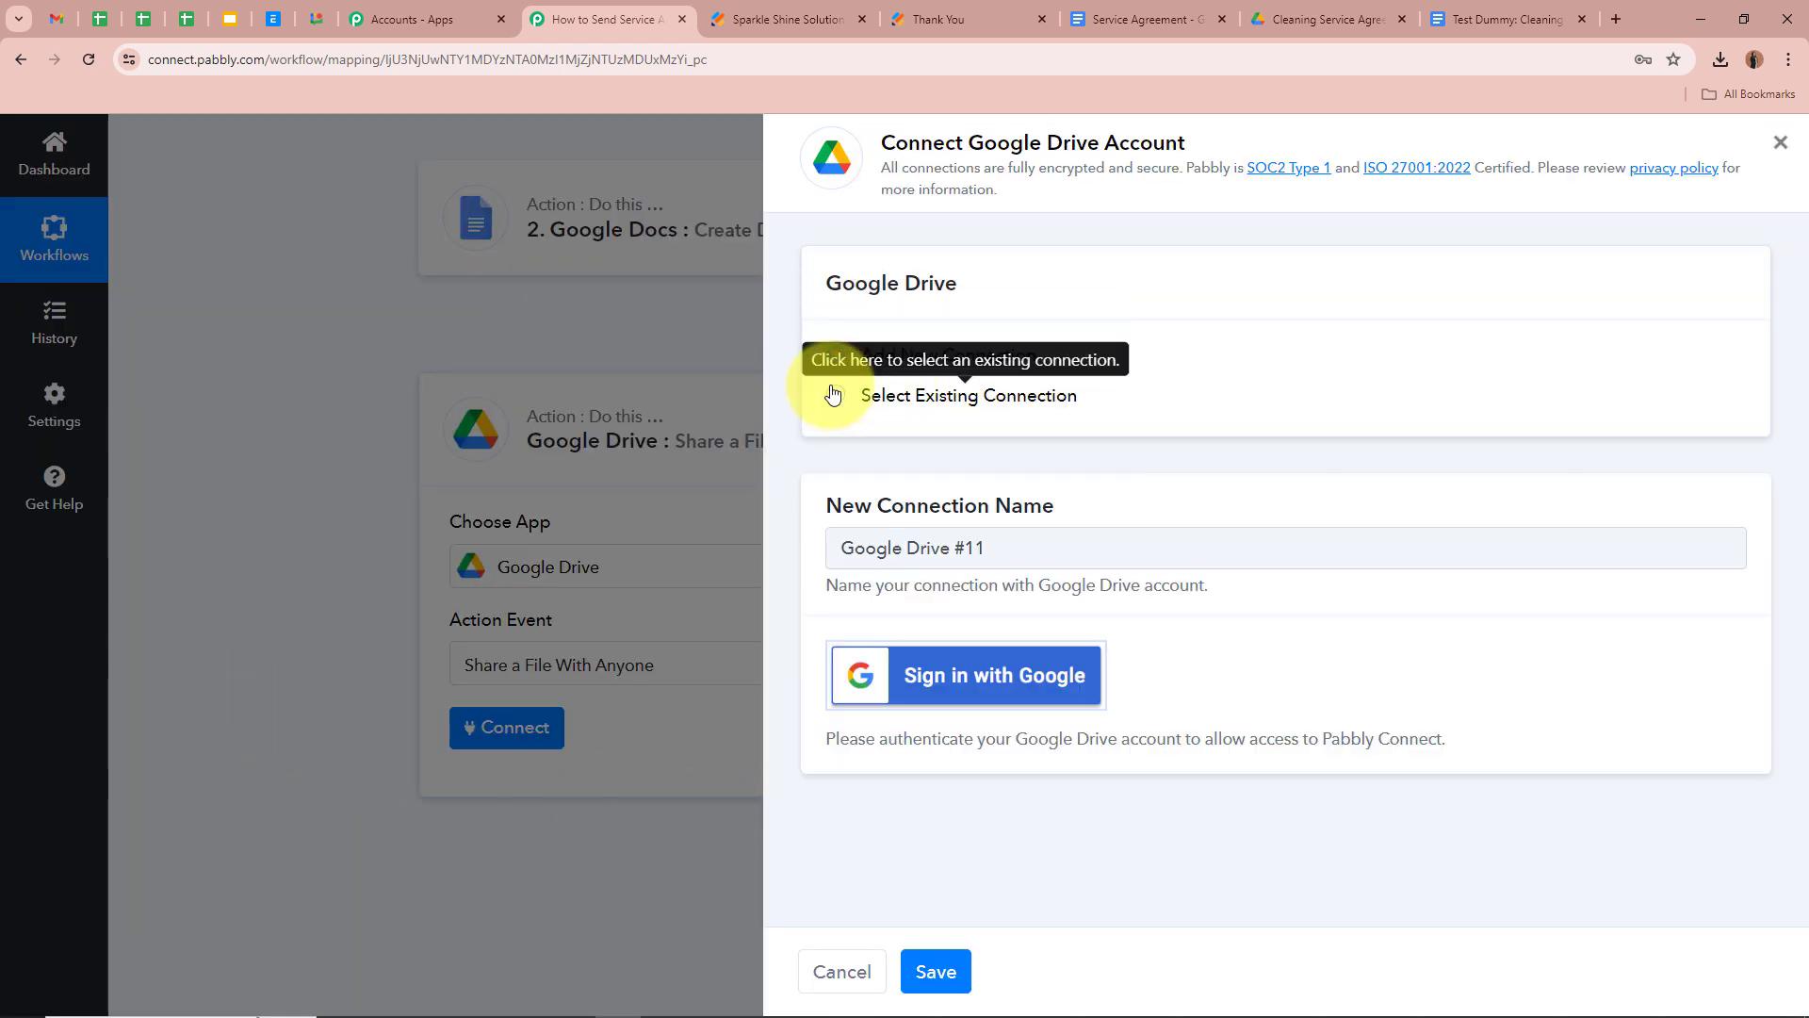
pyautogui.click(836, 395)
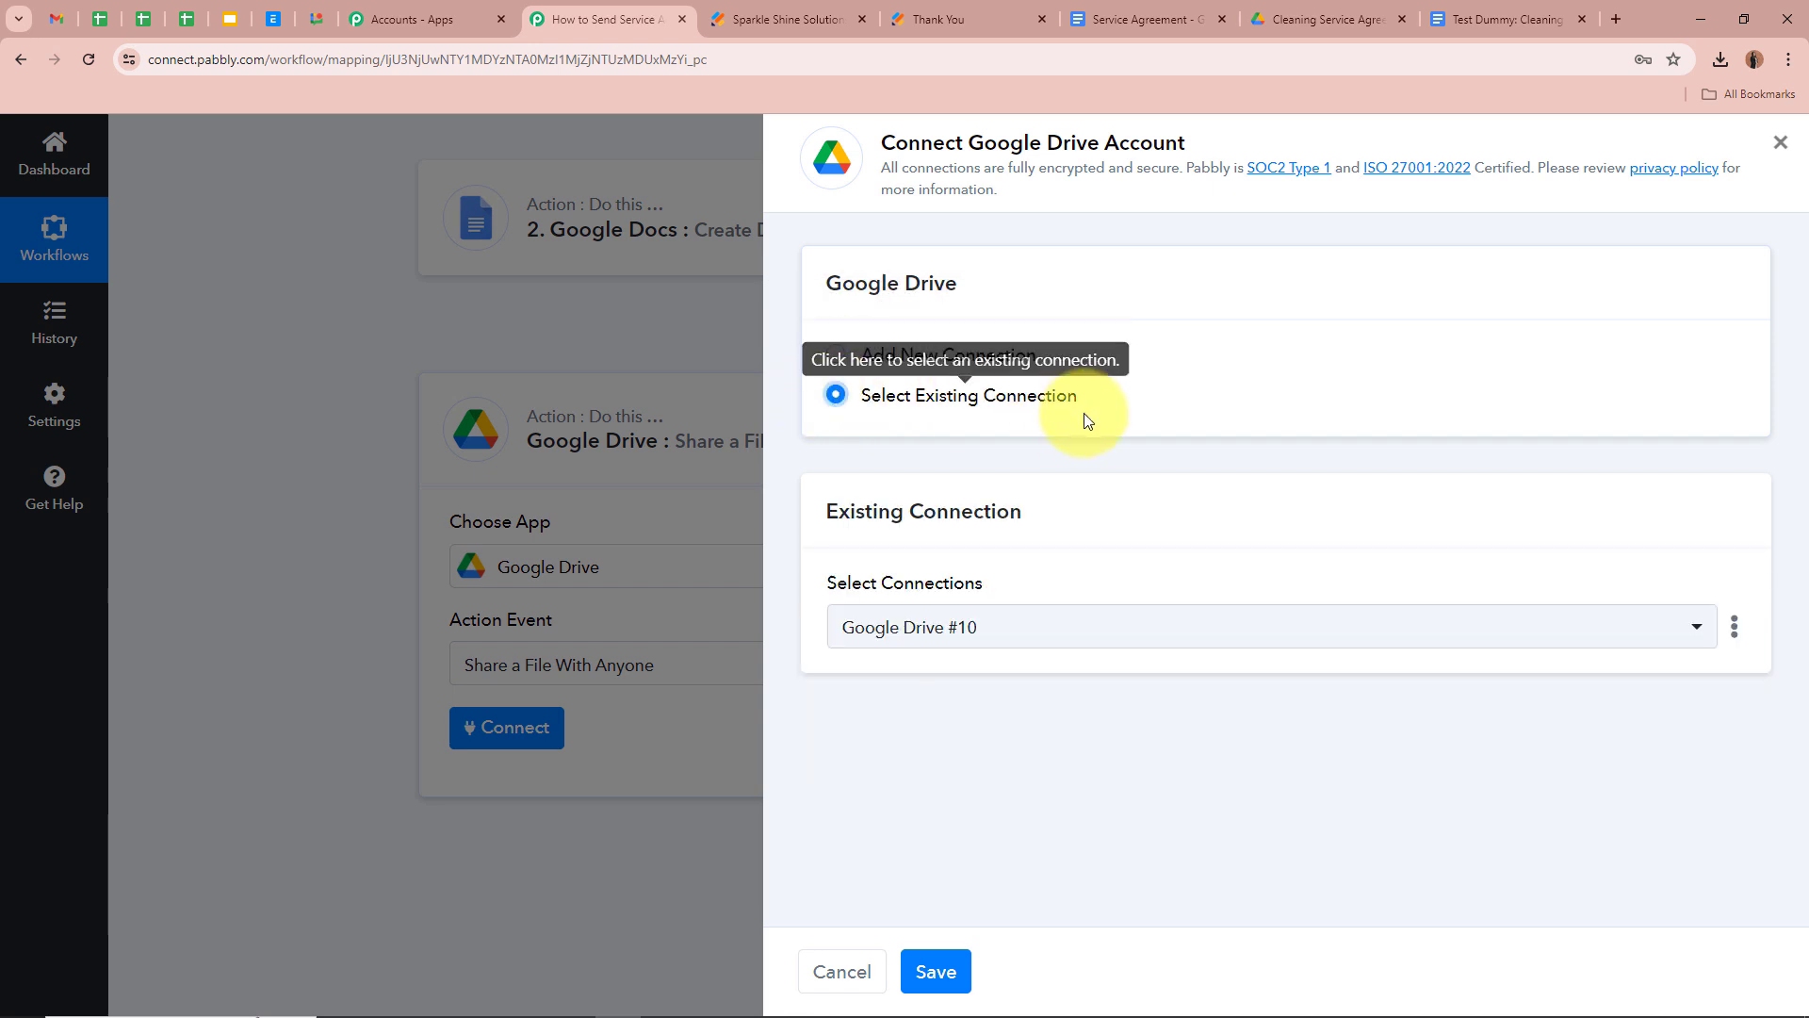
pyautogui.click(945, 970)
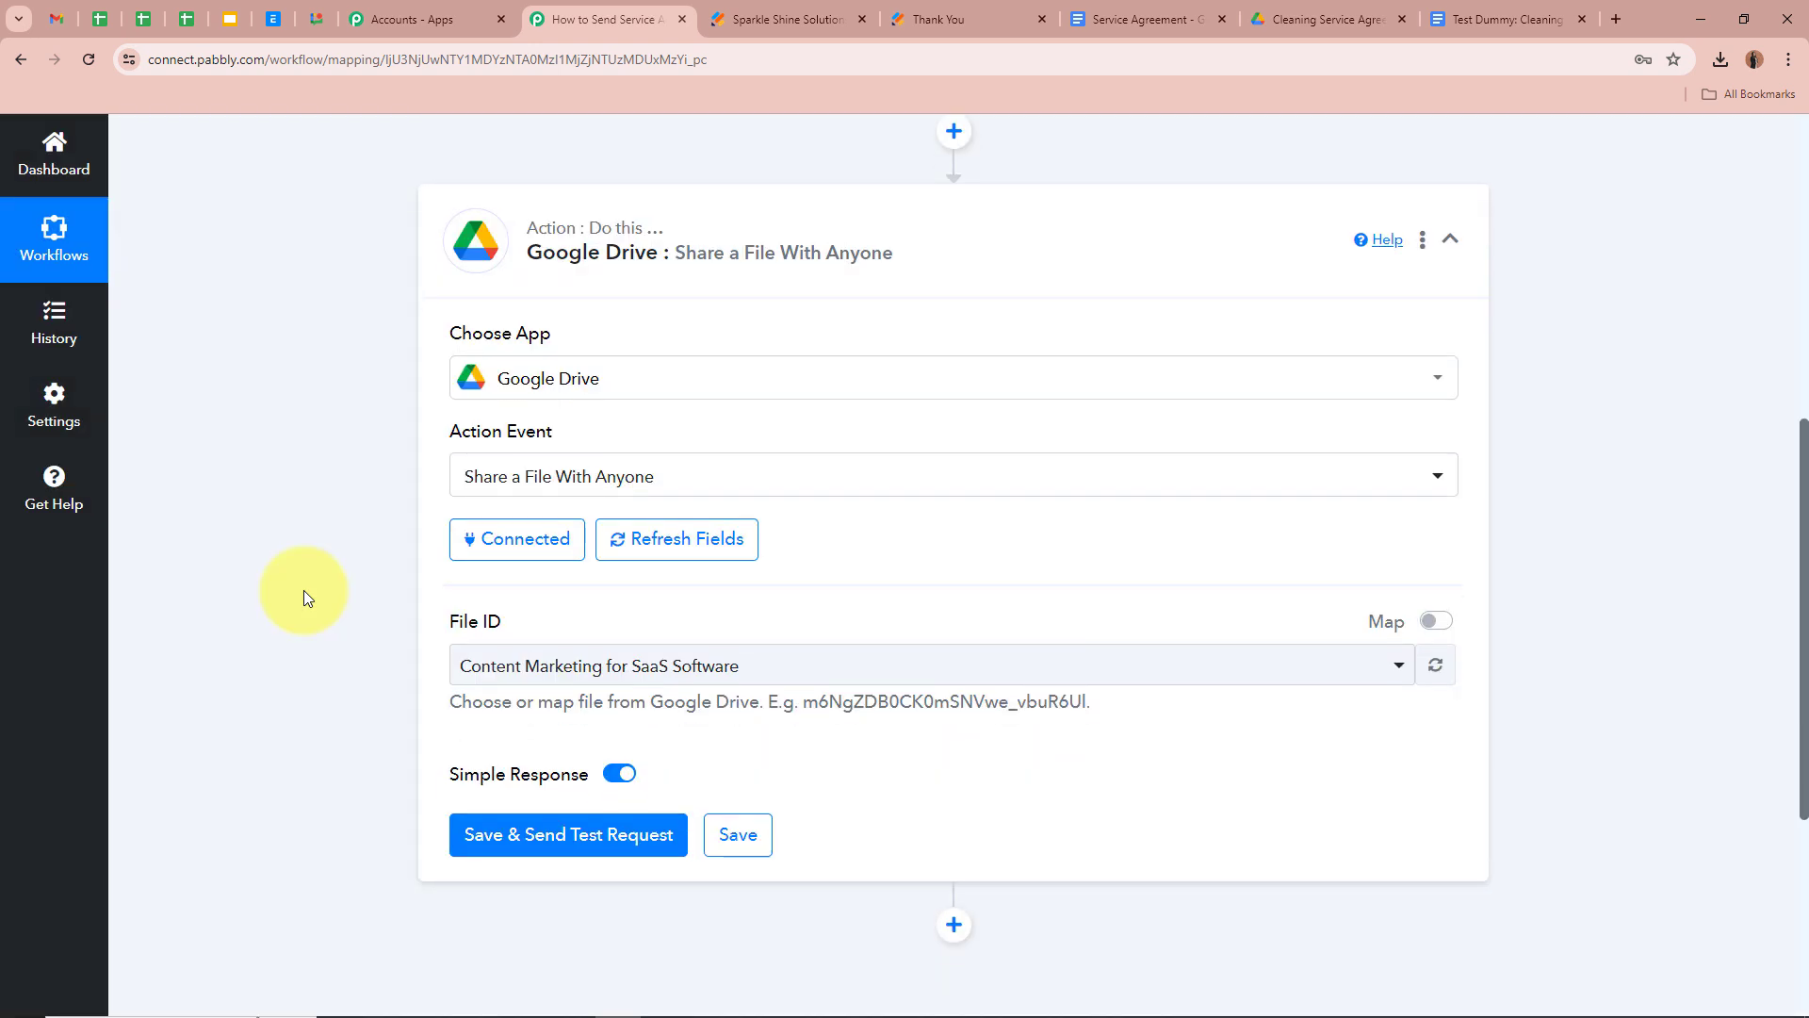
pyautogui.scroll(-1, 303, 590)
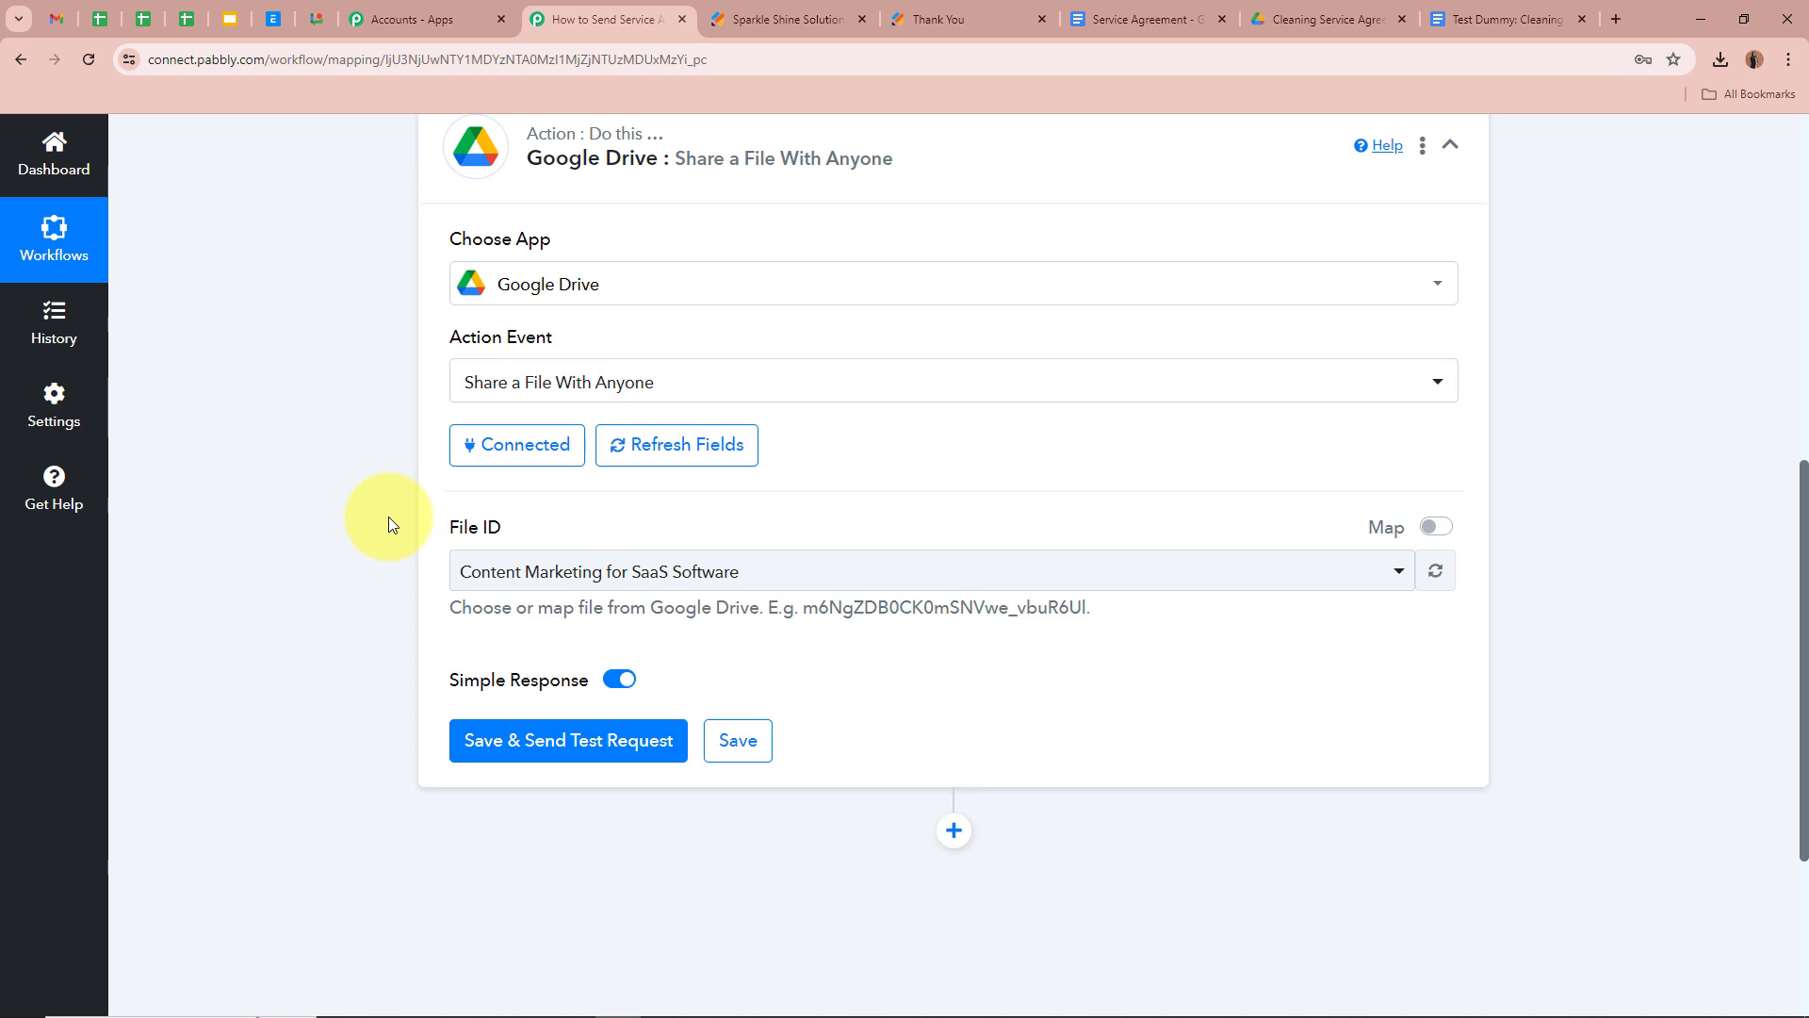
pyautogui.scroll(6, 388, 517)
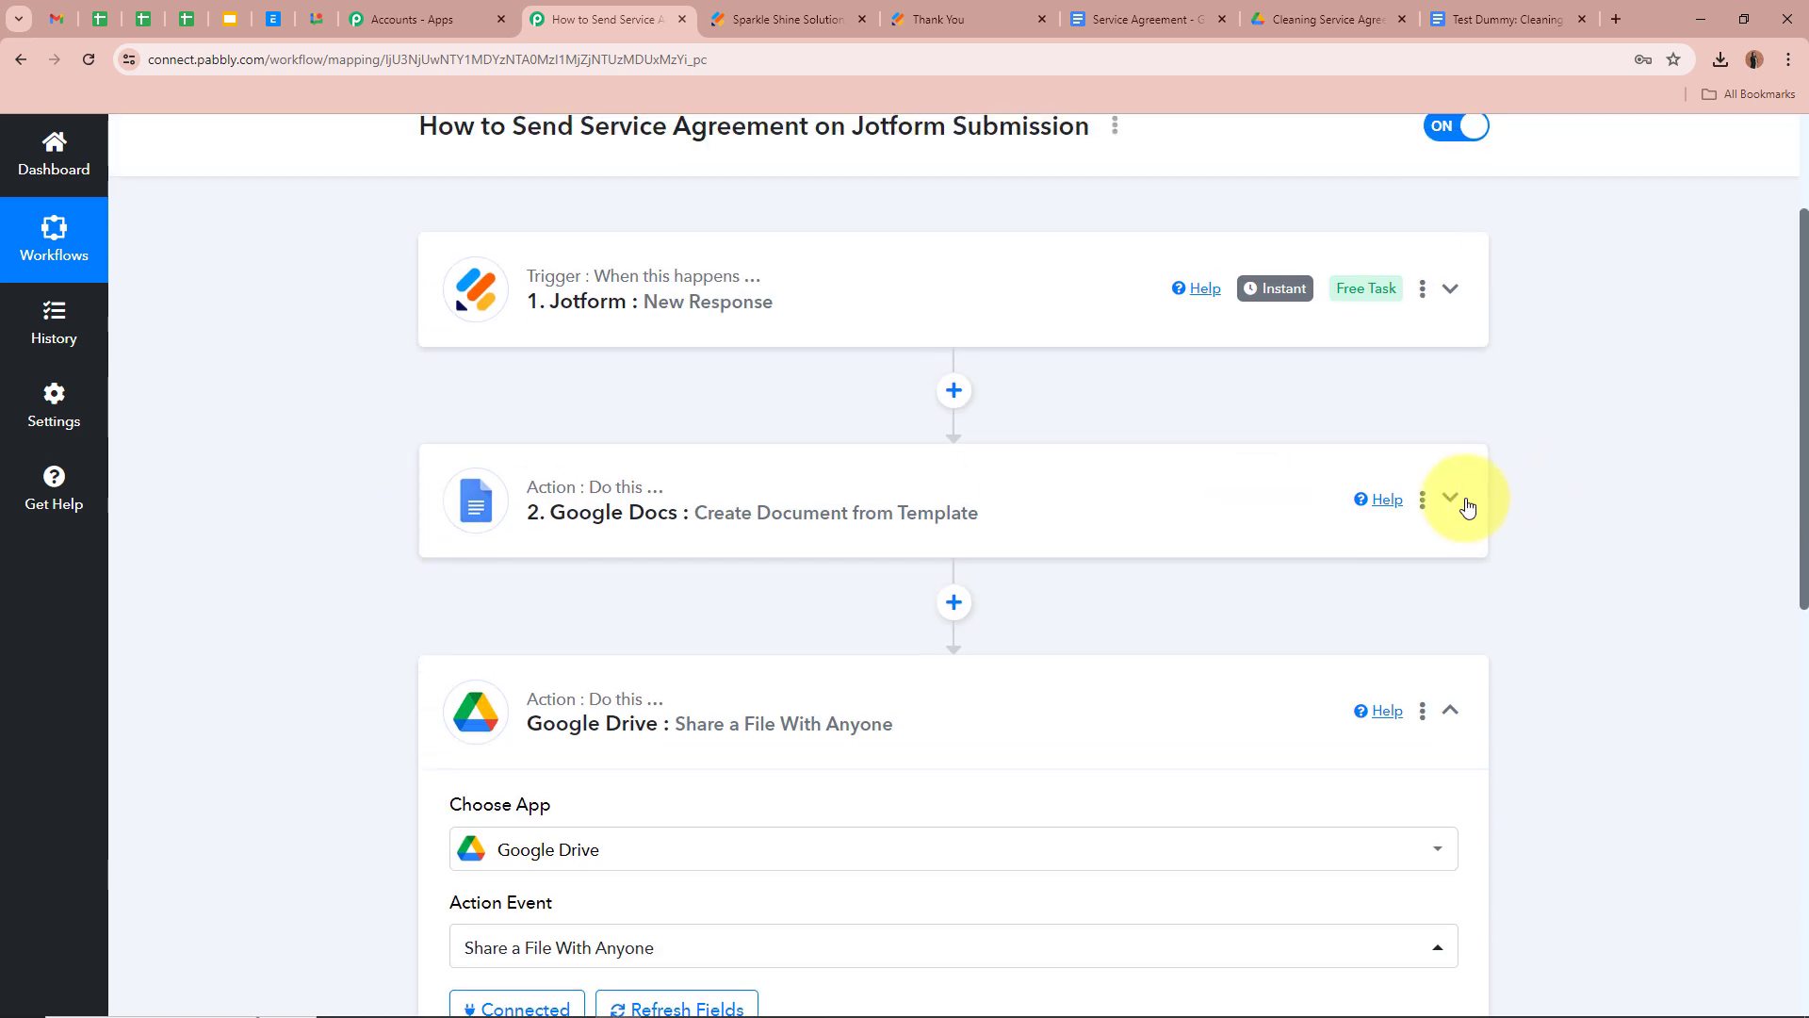
pyautogui.click(1448, 497)
pyautogui.scroll(-18, 1536, 550)
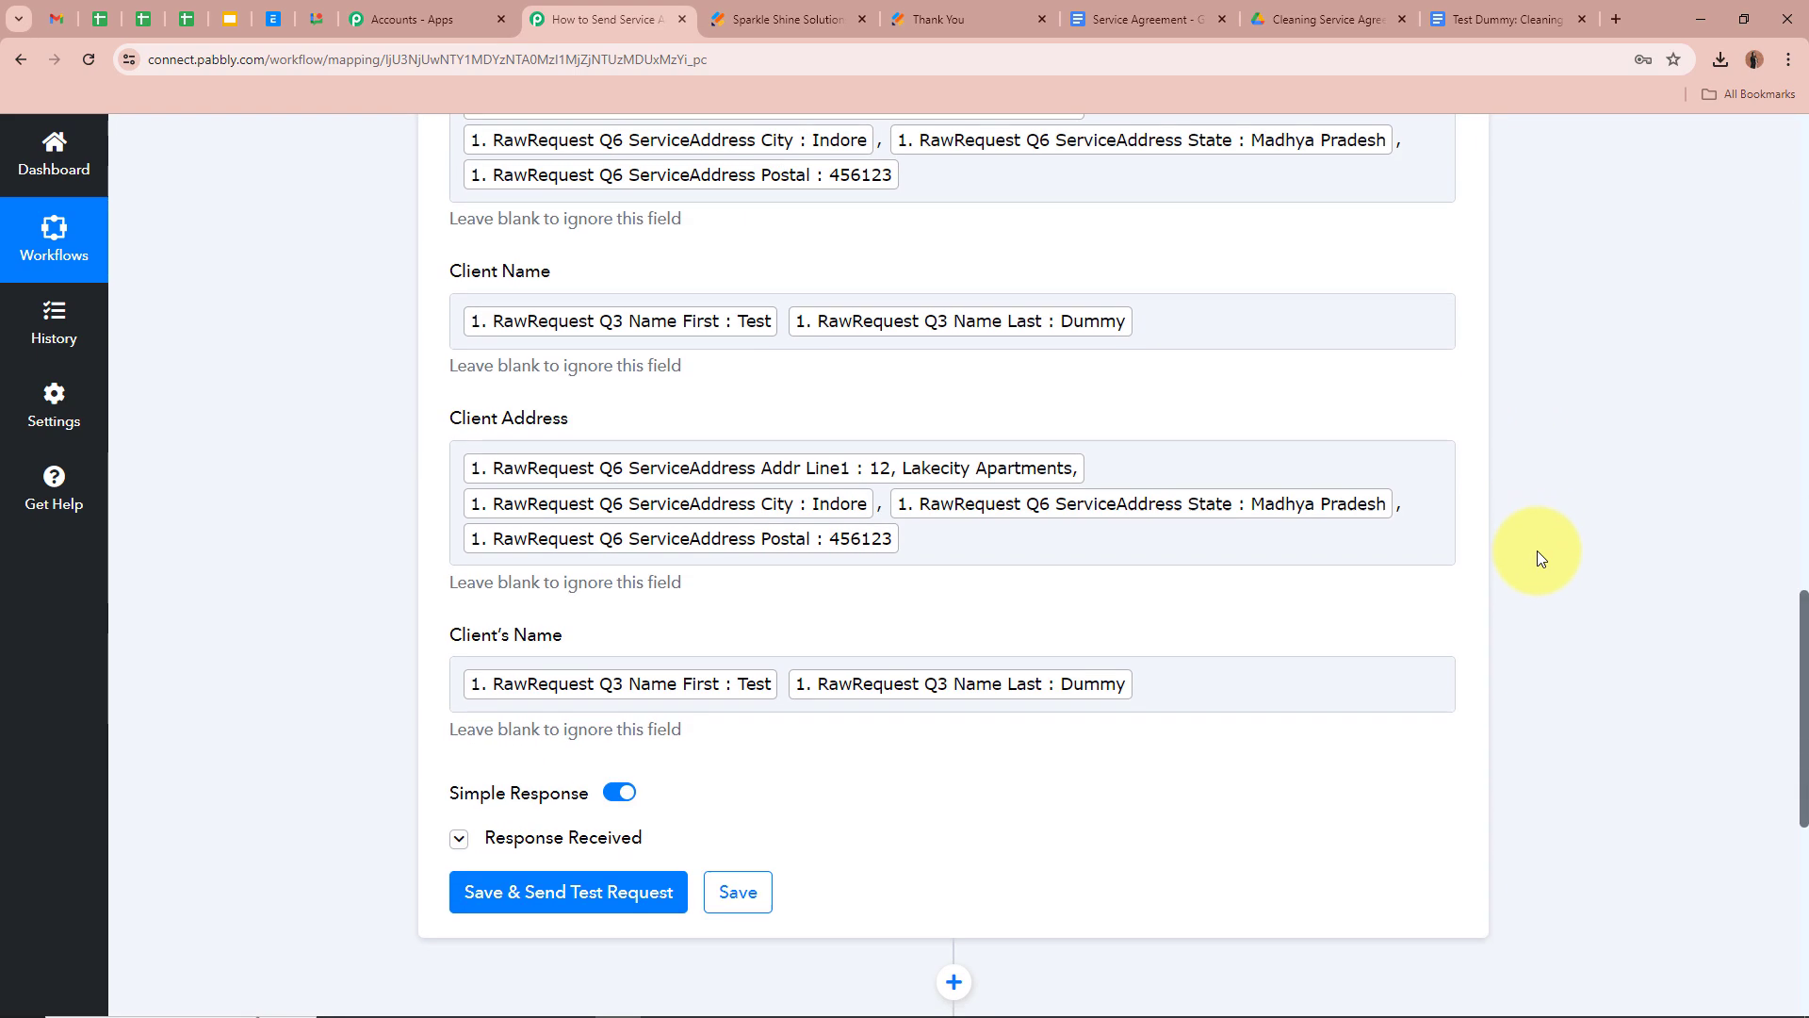
pyautogui.scroll(-5, 1536, 550)
pyautogui.click(460, 371)
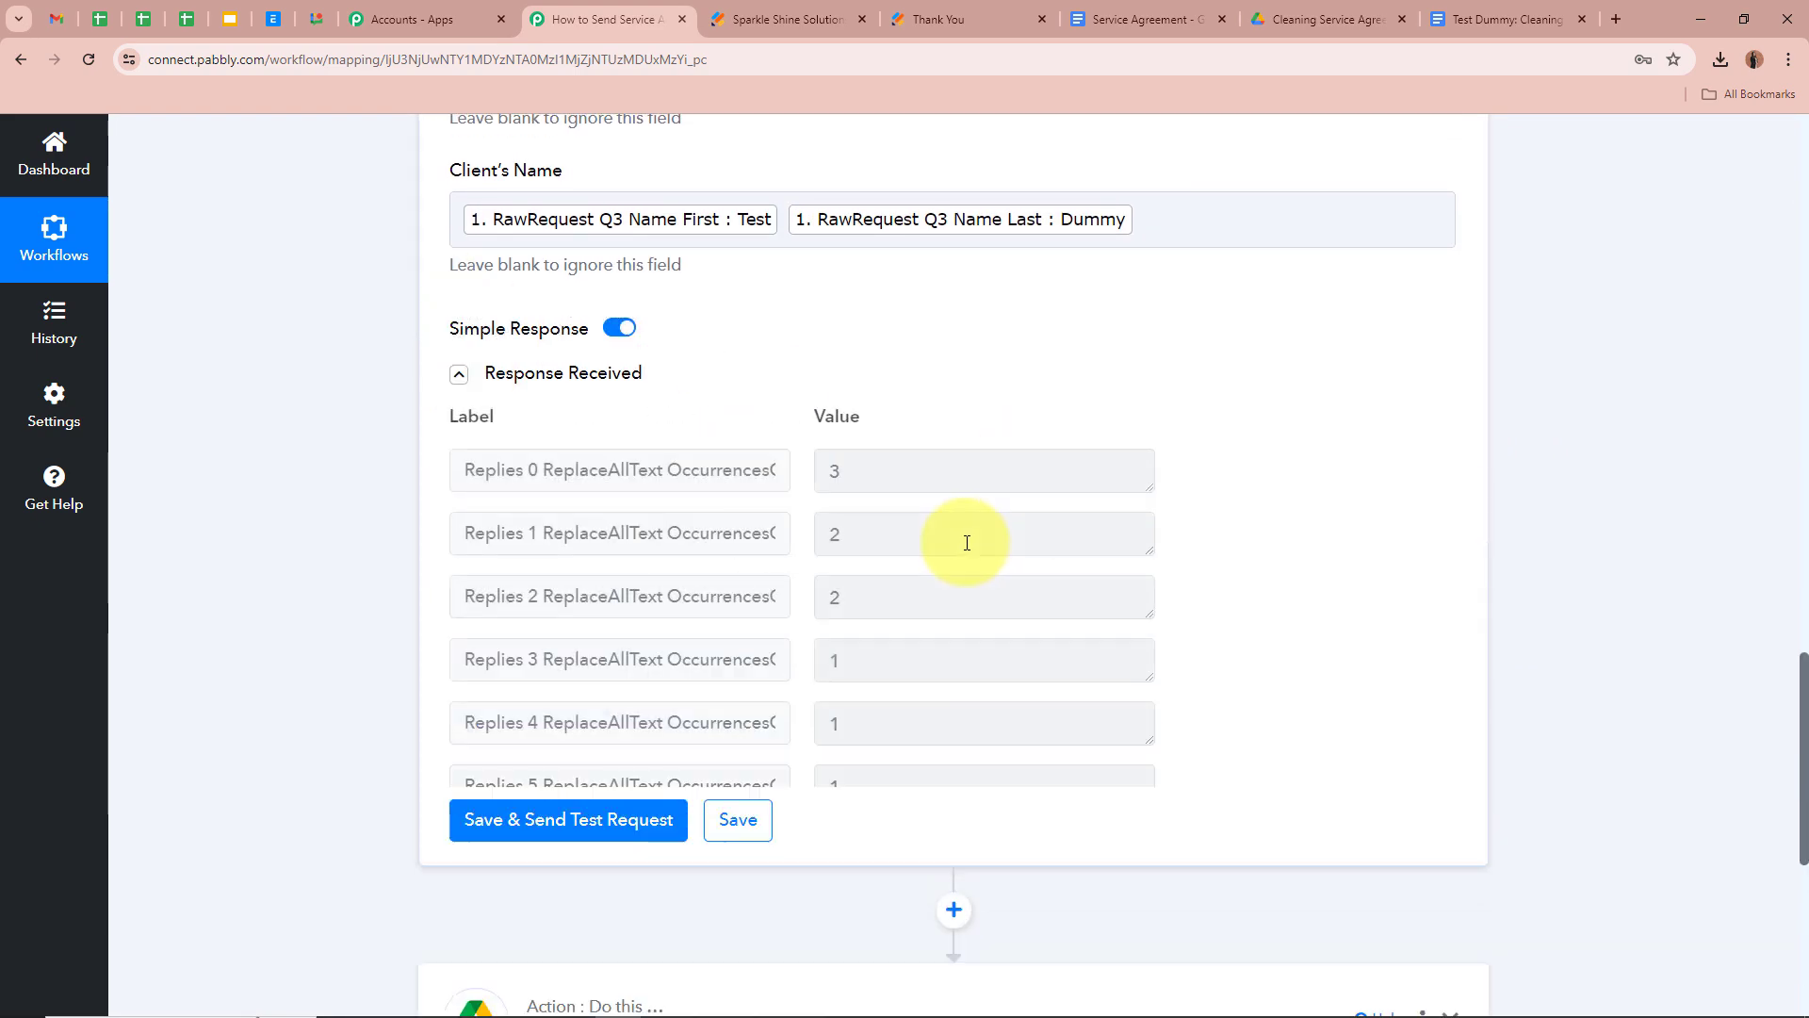
pyautogui.scroll(-3, 1229, 610)
pyautogui.moveTo(1445, 651); pyautogui.dragTo(1442, 727)
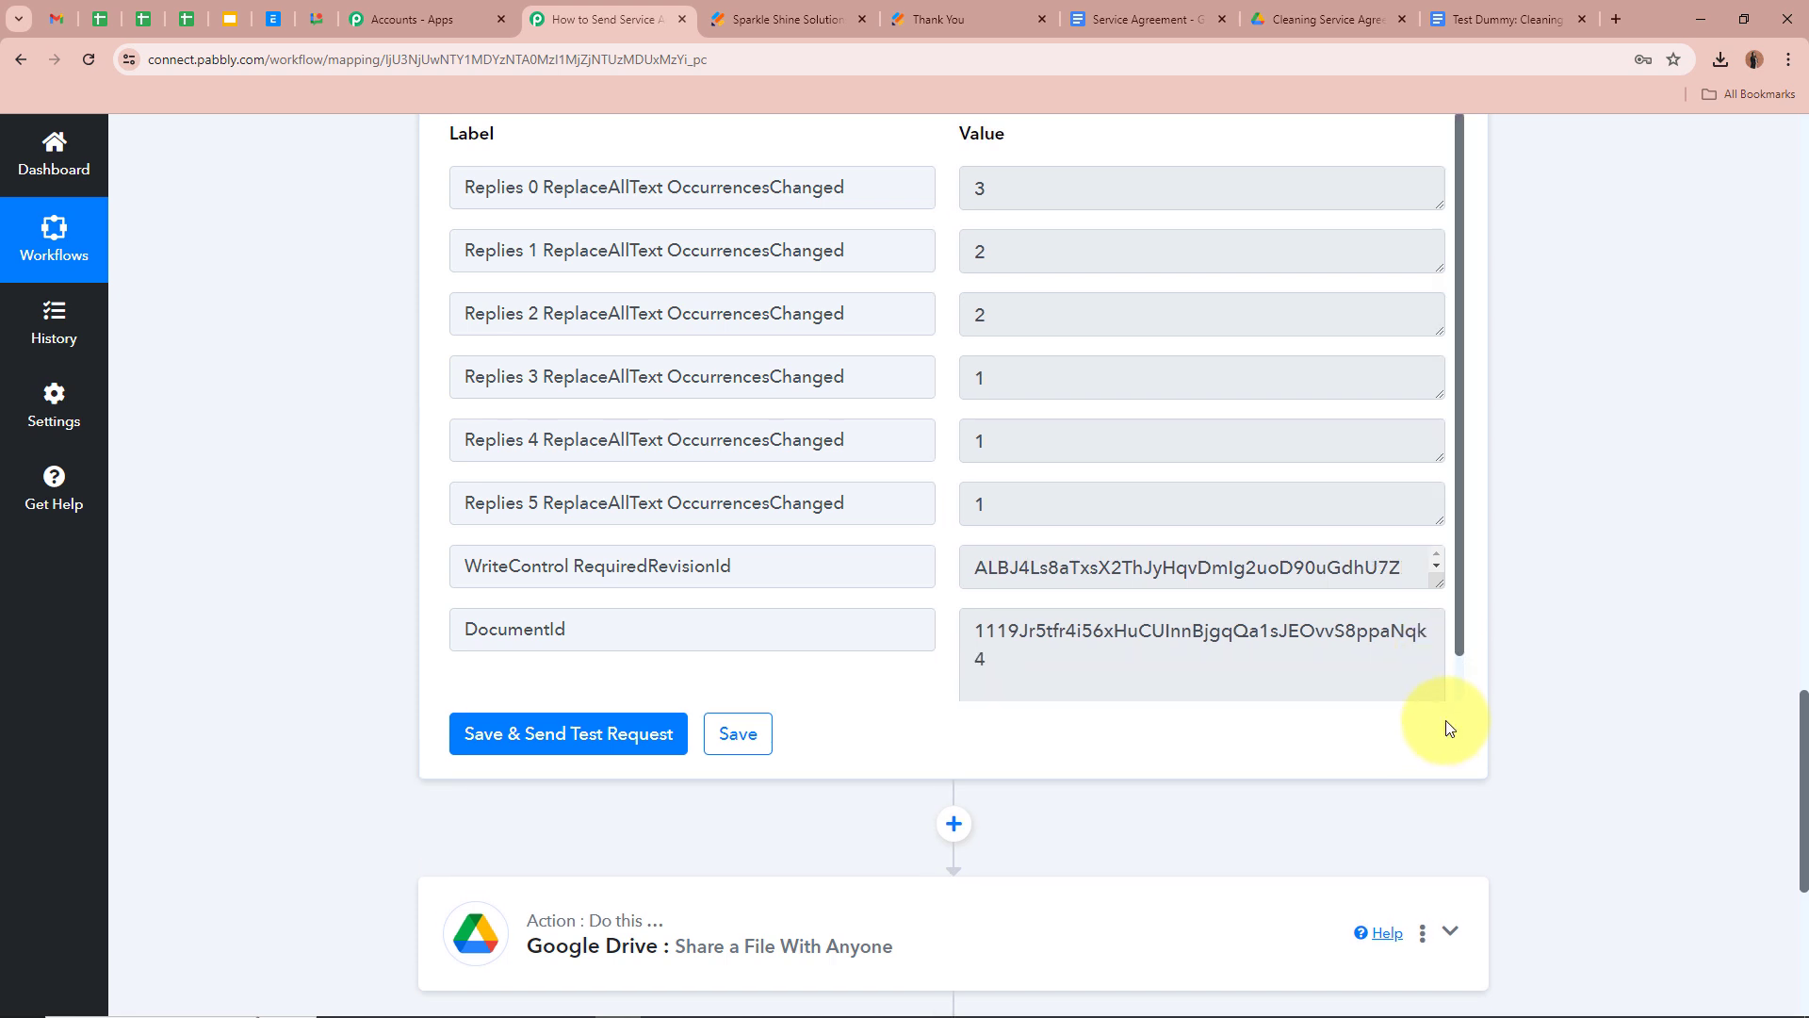
pyautogui.moveTo(978, 631); pyautogui.dragTo(1030, 675)
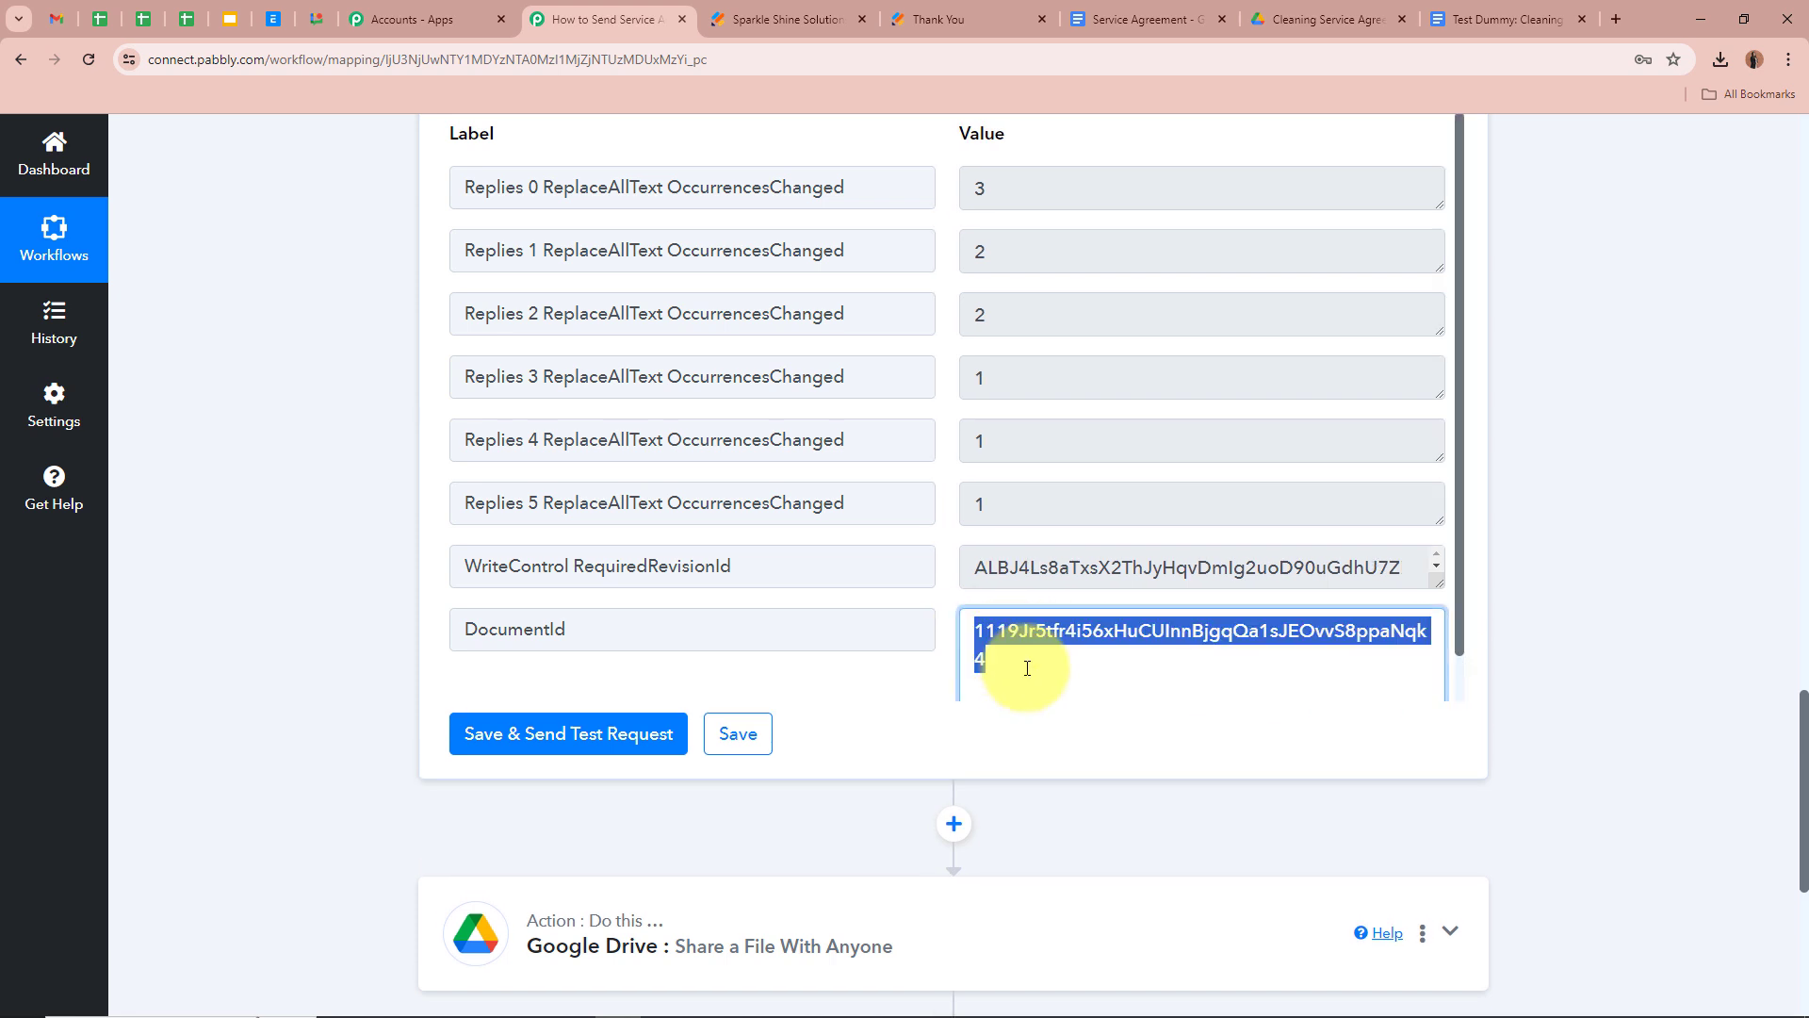
pyautogui.click(1493, 18)
pyautogui.moveTo(332, 61); pyautogui.dragTo(789, 61)
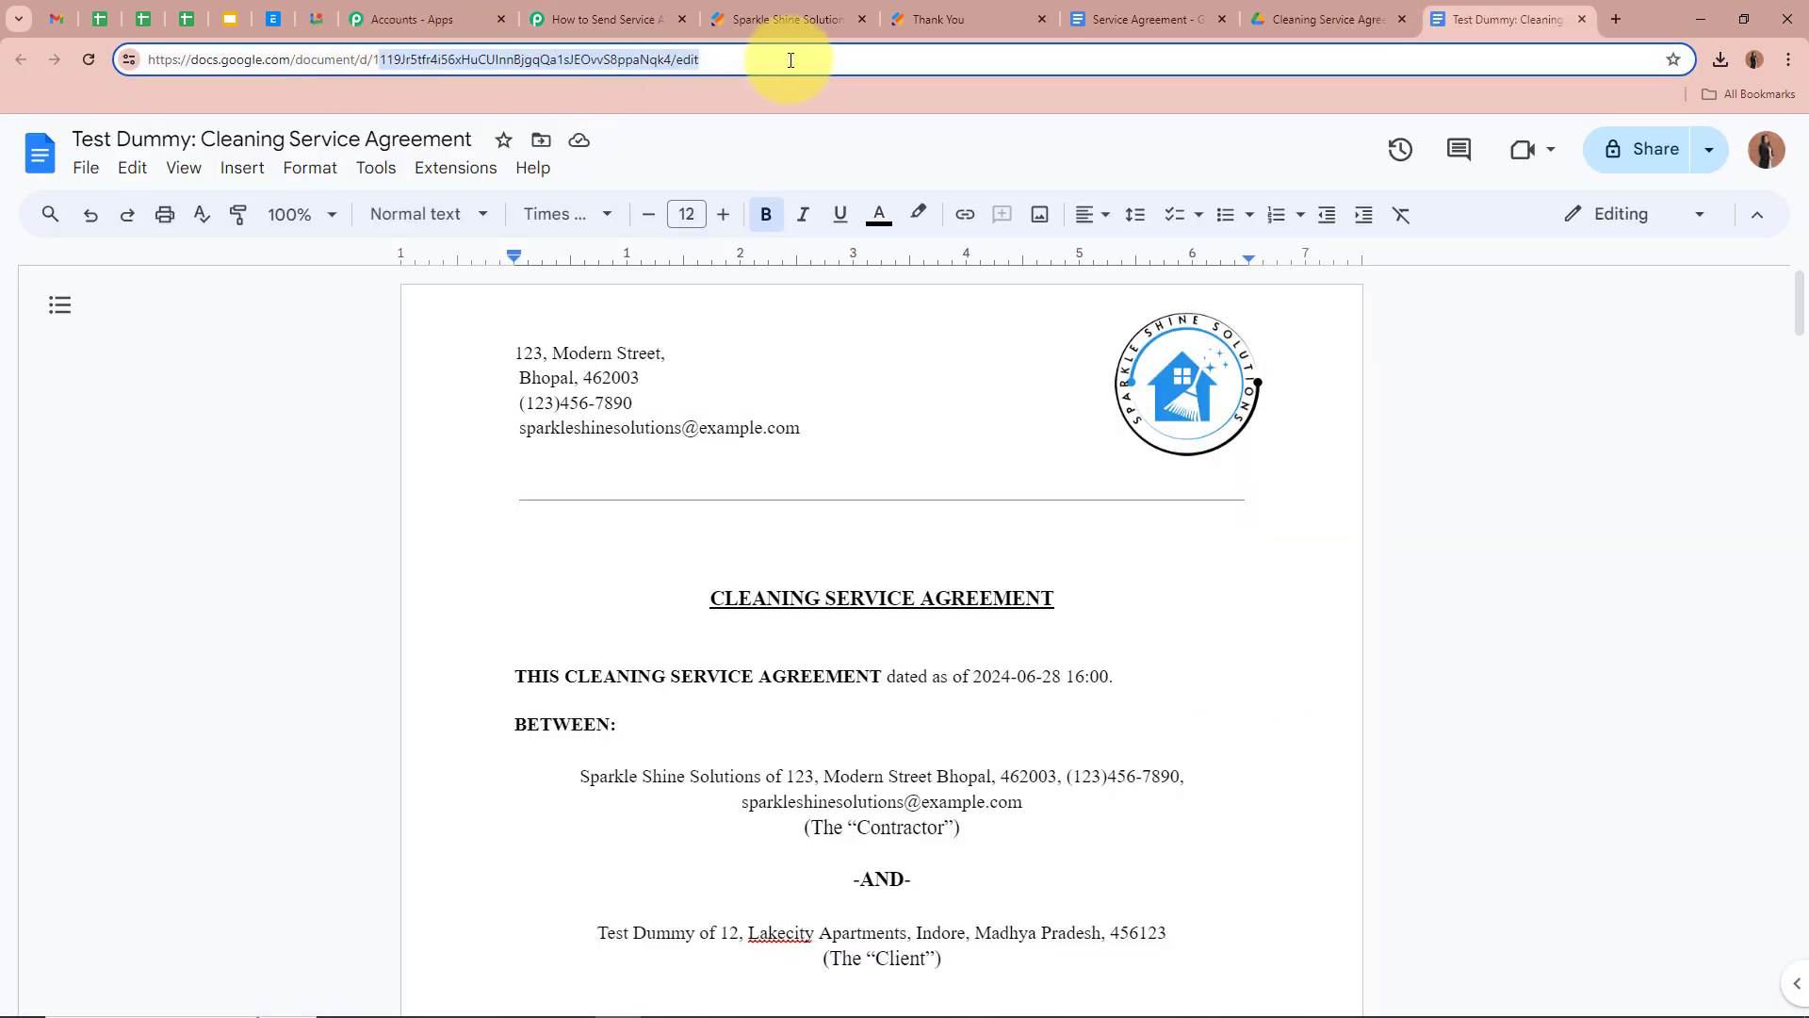
pyautogui.click(285, 416)
pyautogui.click(606, 7)
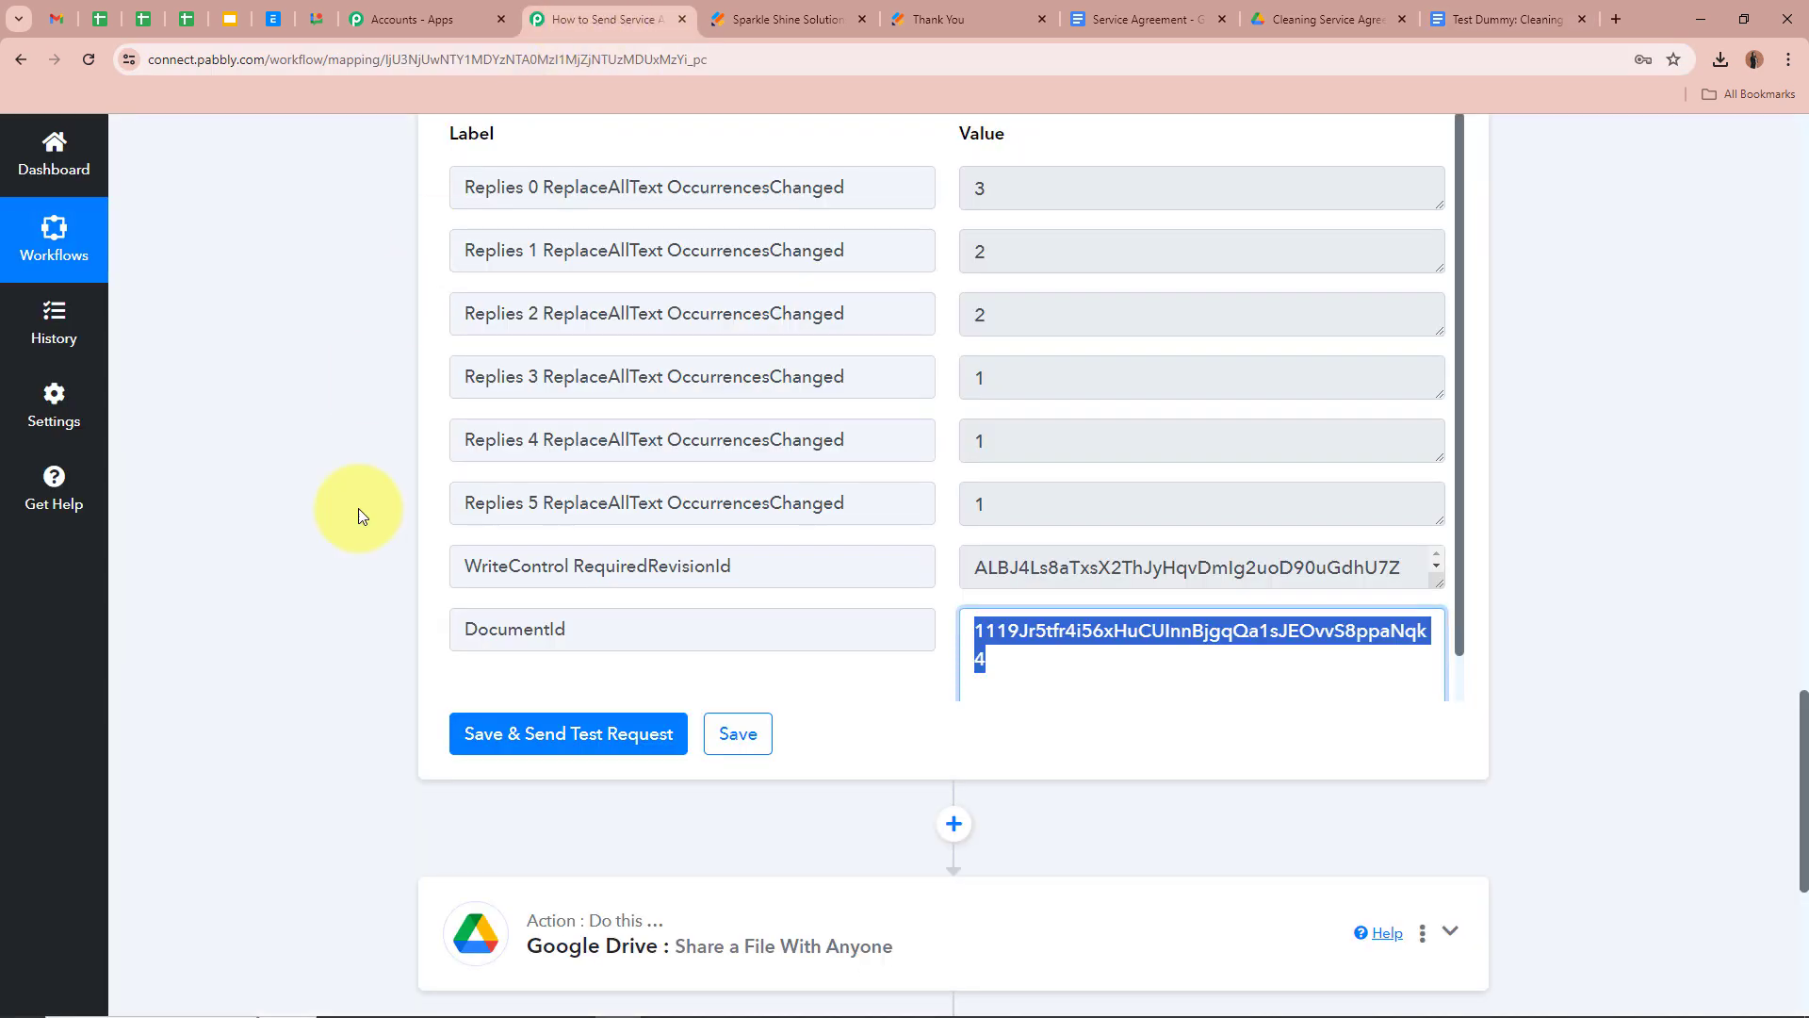
pyautogui.scroll(-3, 1518, 655)
pyautogui.click(1452, 651)
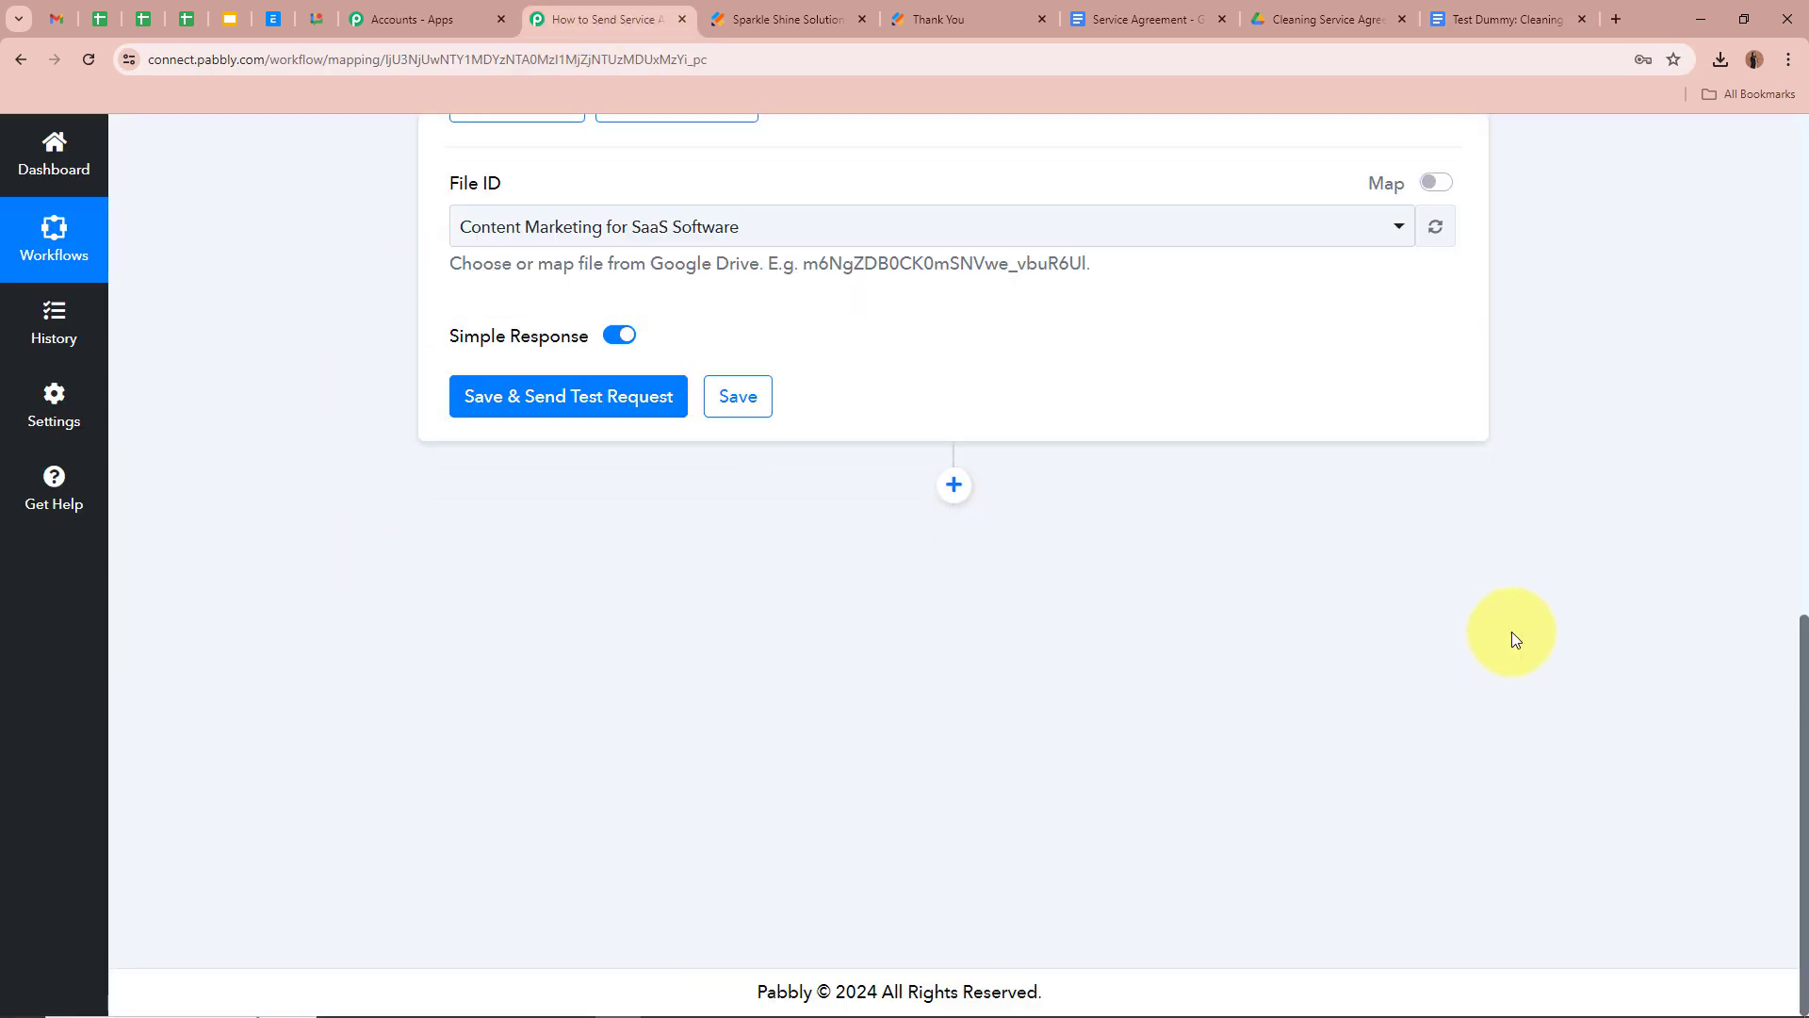
pyautogui.scroll(-3, 1414, 618)
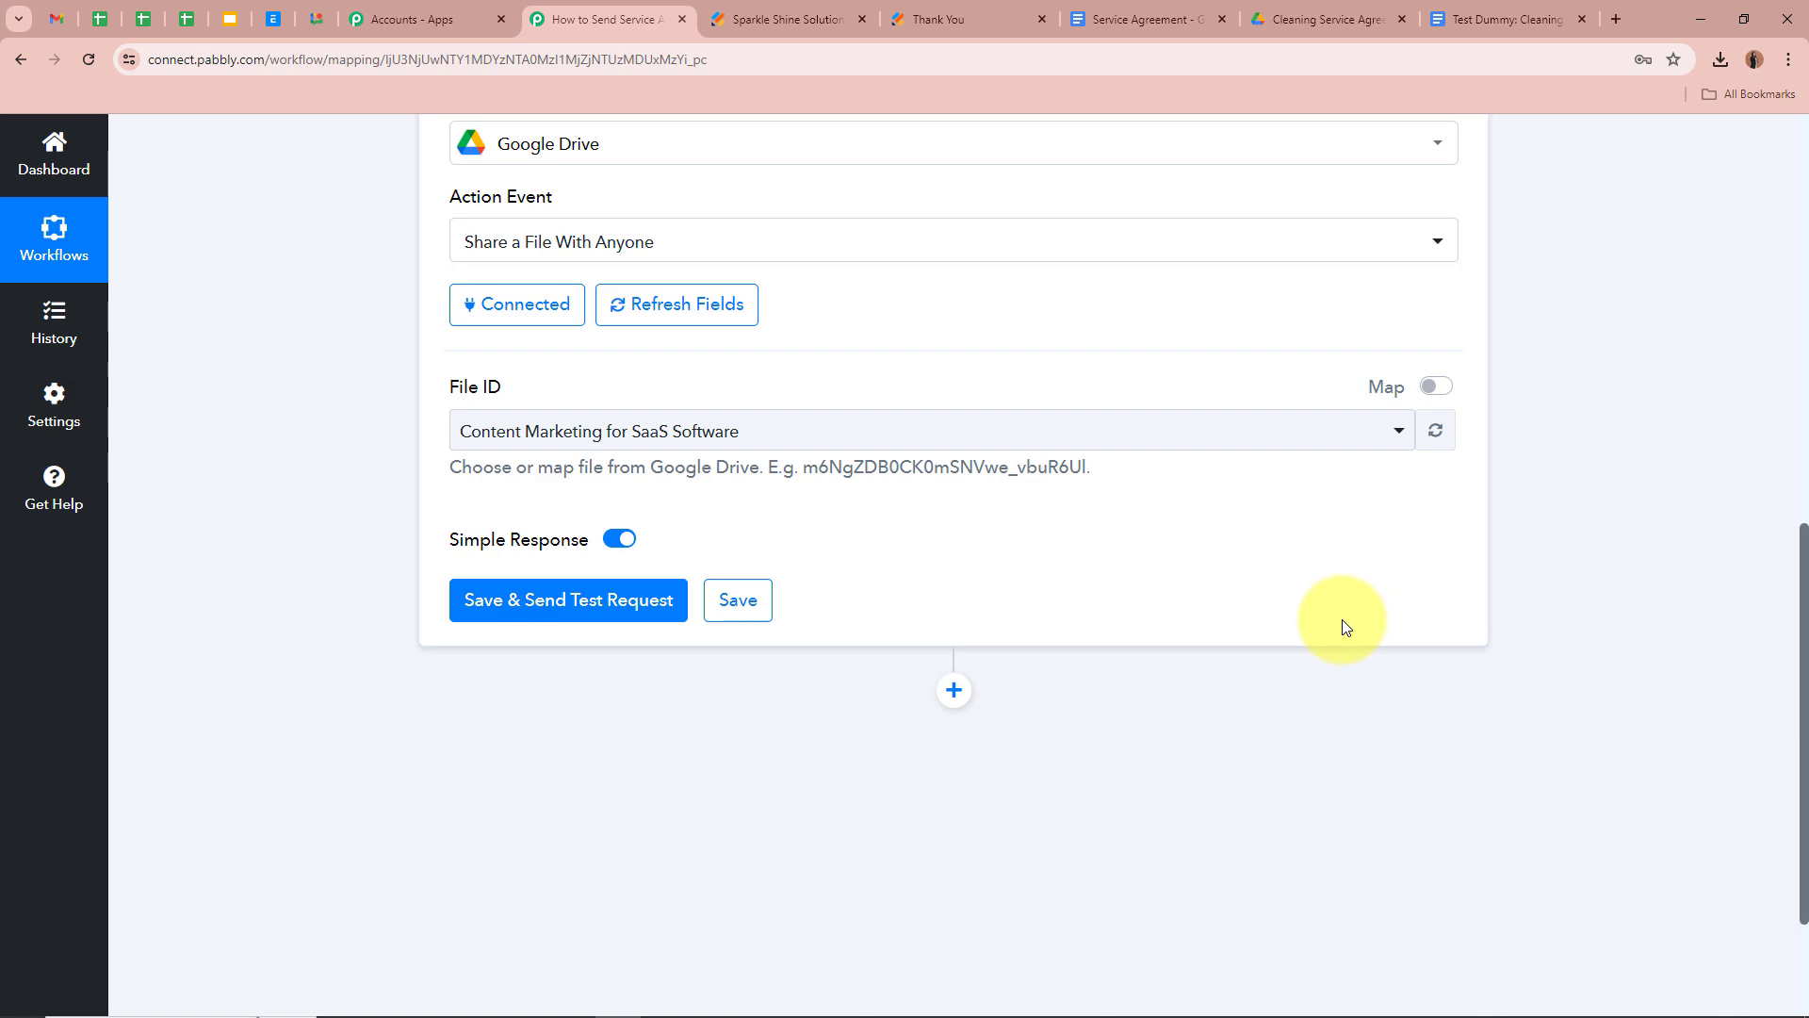
pyautogui.scroll(5, 1345, 627)
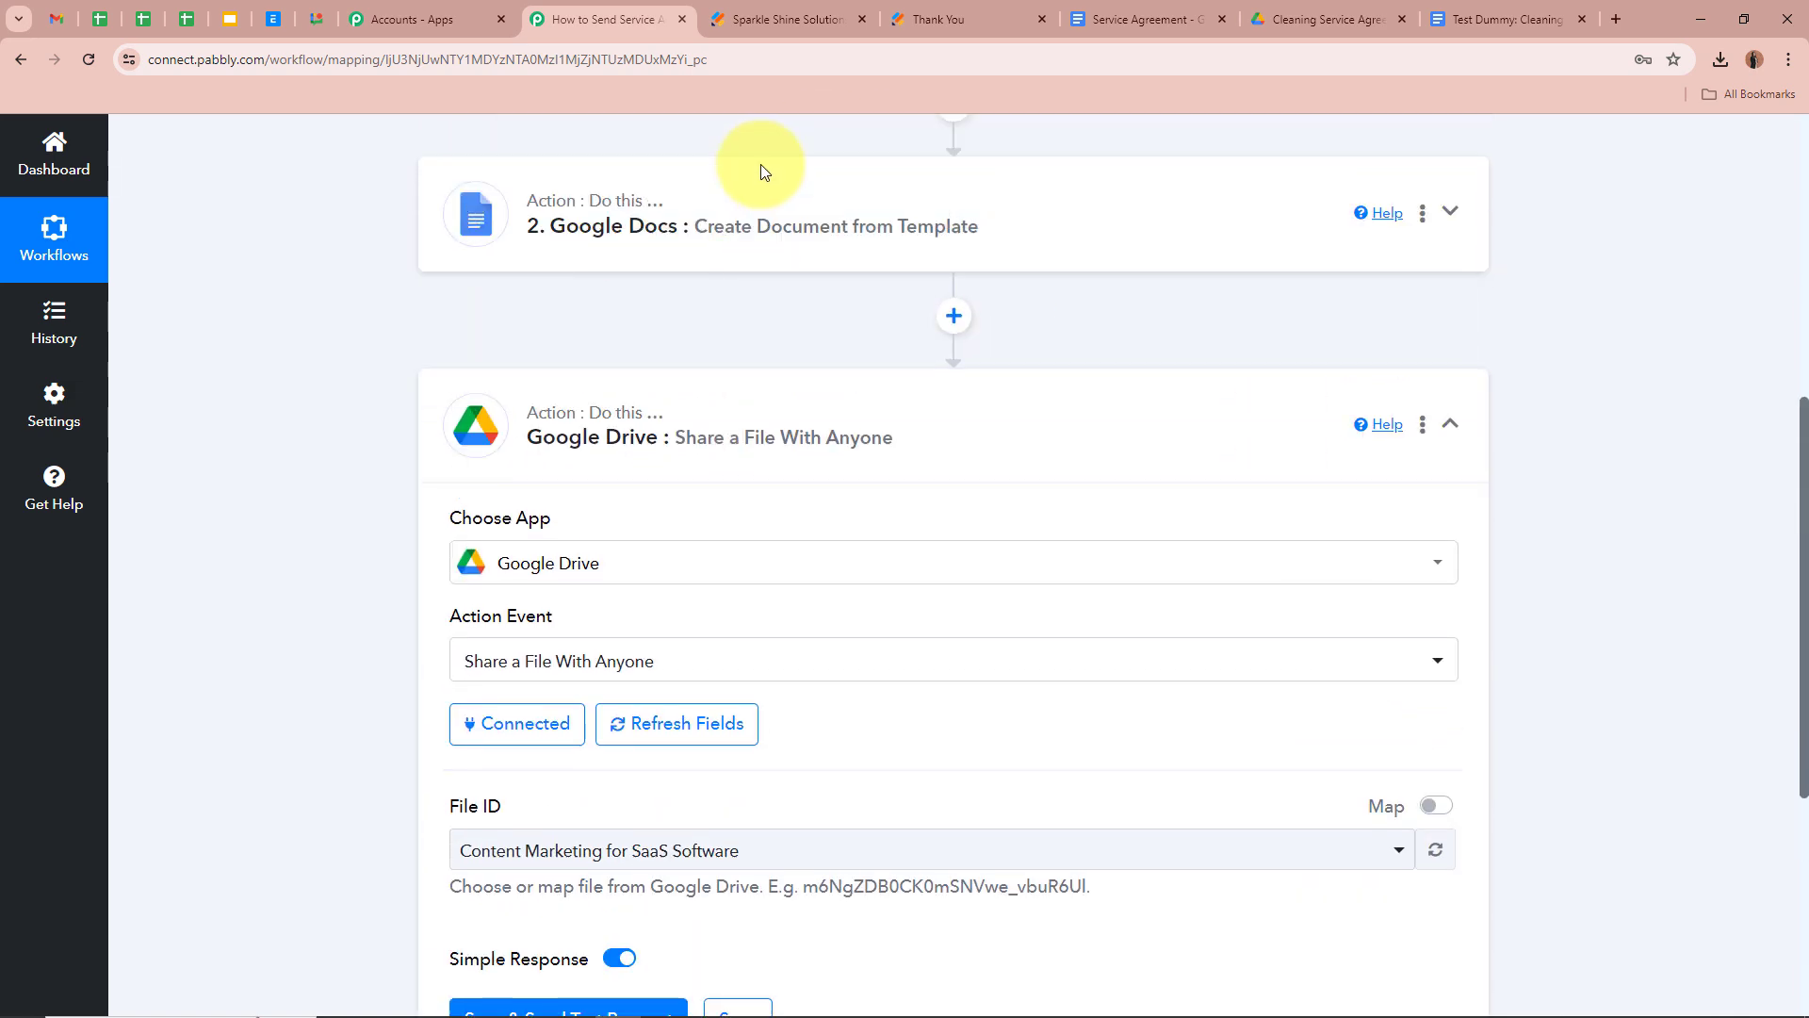
pyautogui.scroll(-3, 358, 387)
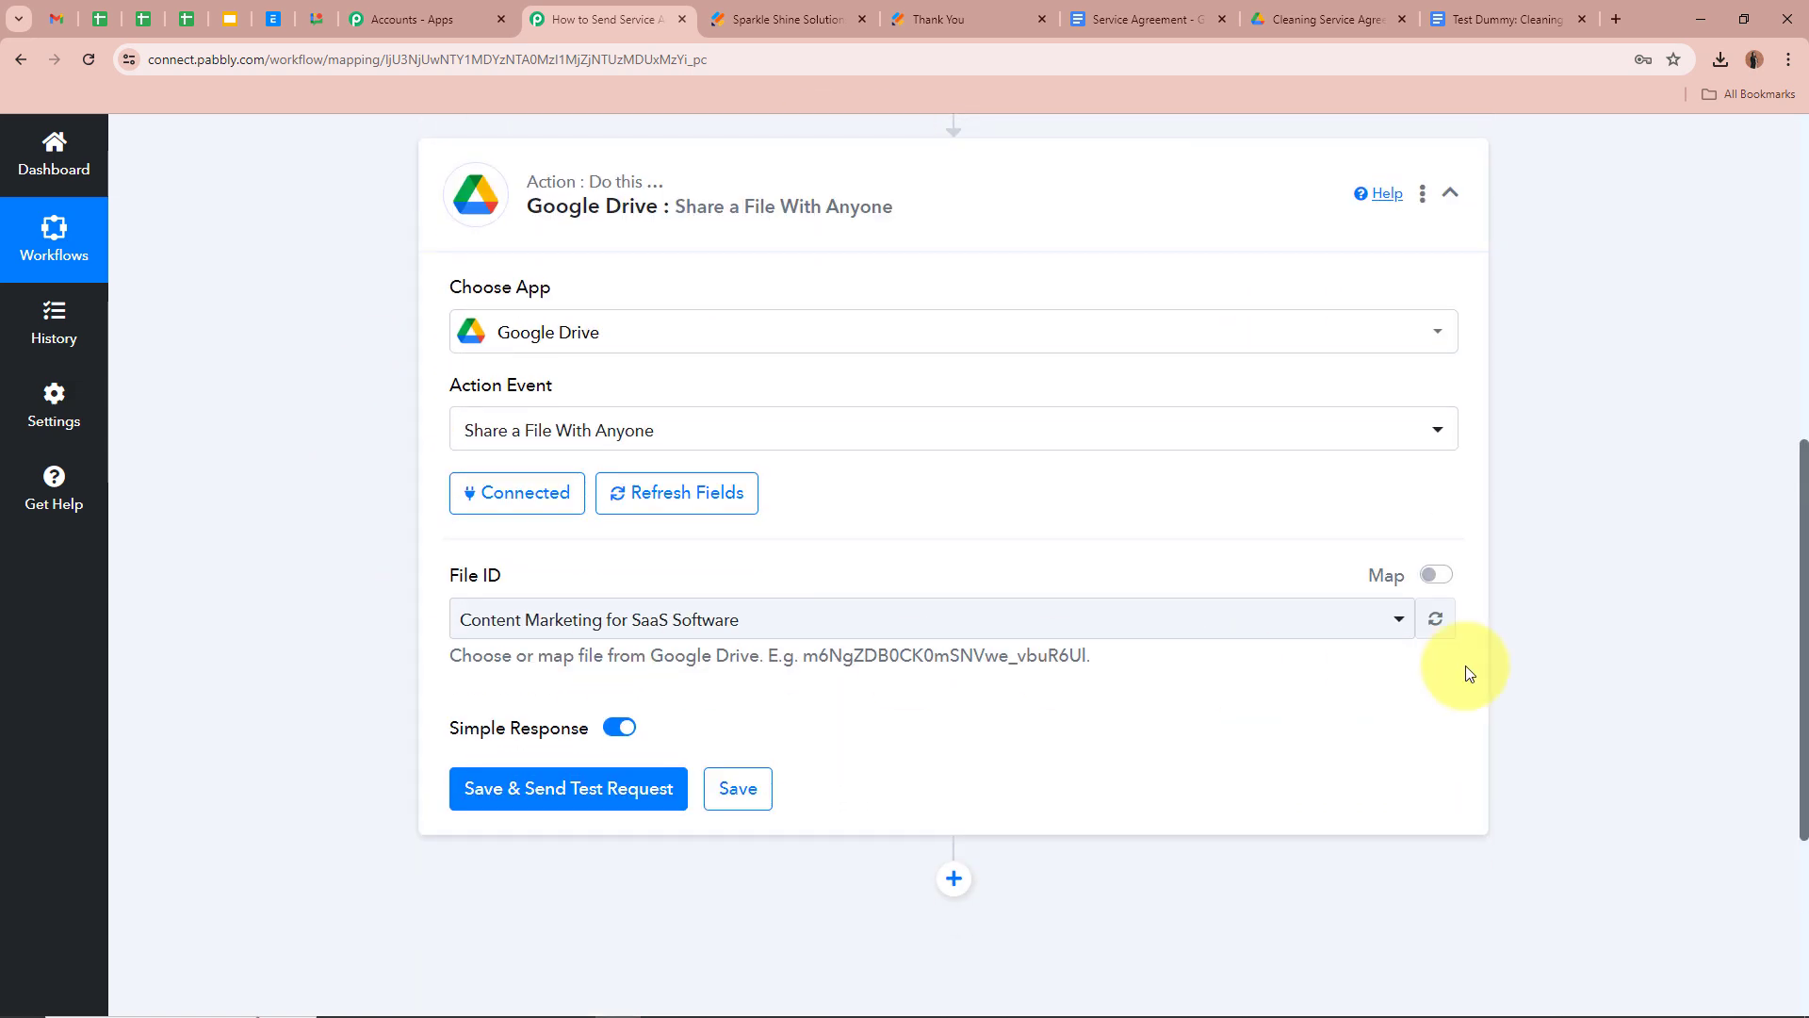
# Replace the old File ID with the DocumentId from step 2, Google Docs
pyautogui.click(1434, 576)
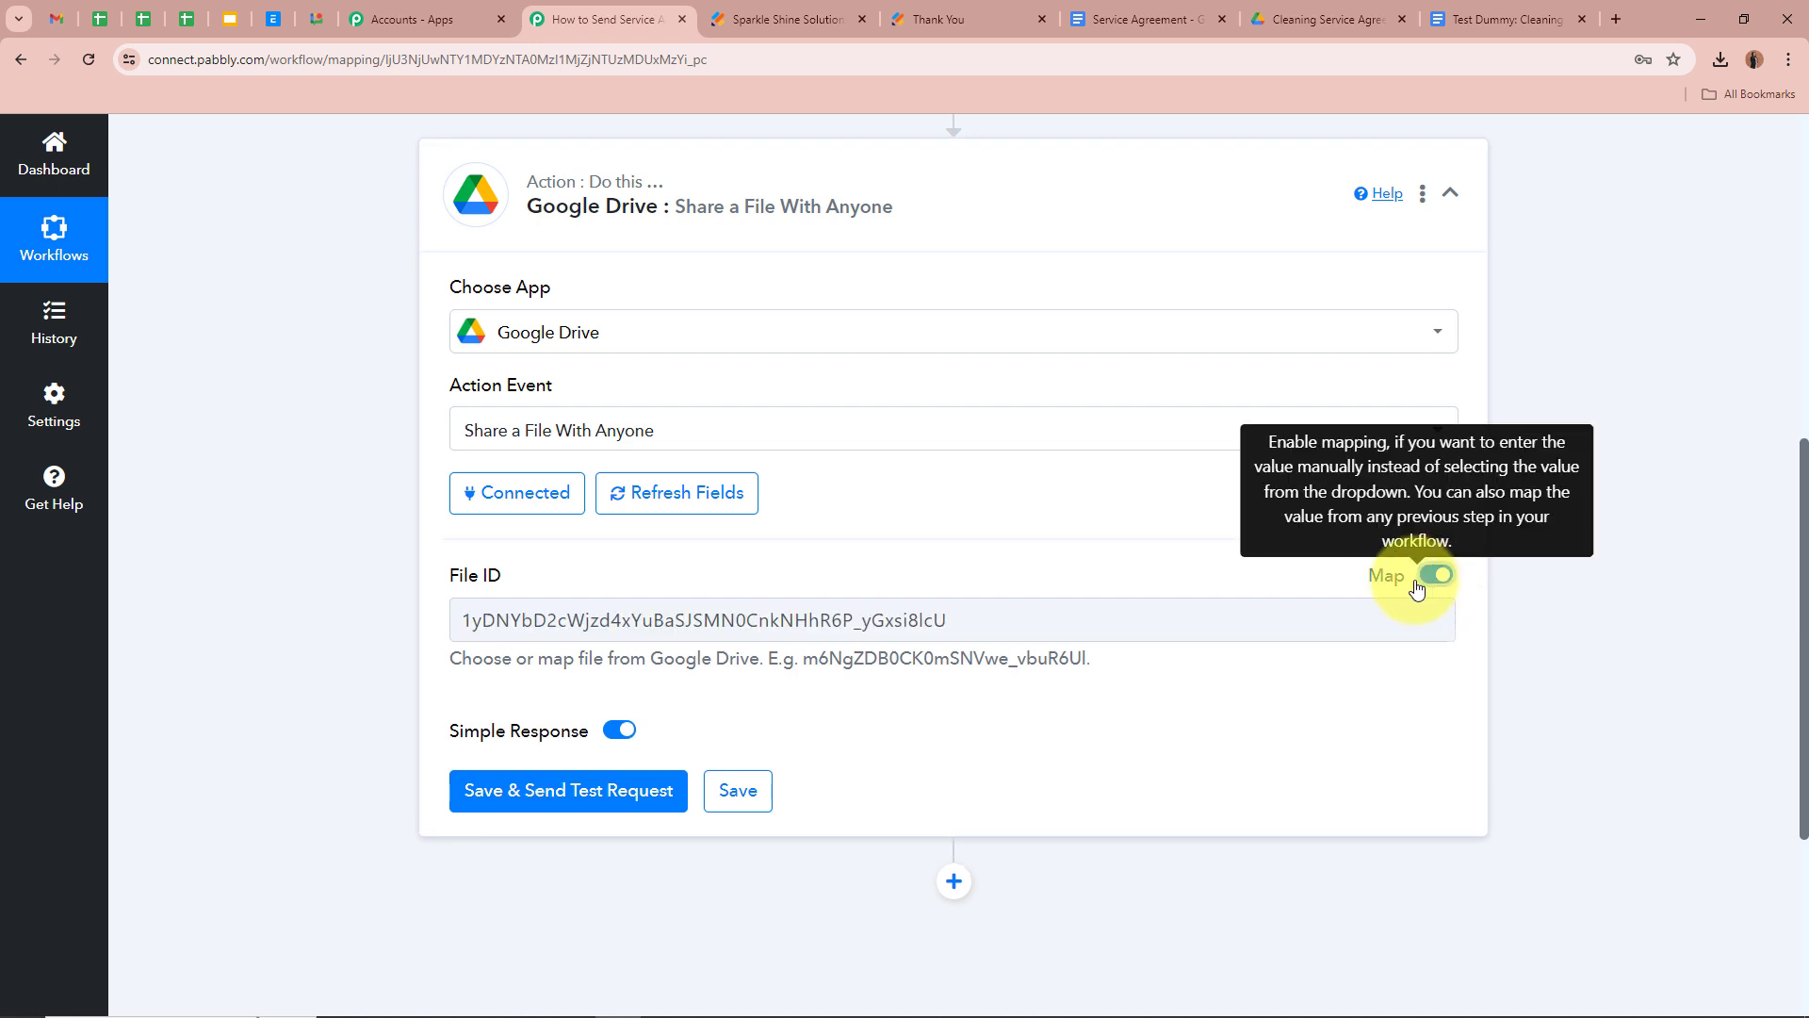
pyautogui.click(981, 614)
pyautogui.moveTo(981, 615); pyautogui.dragTo(235, 626)
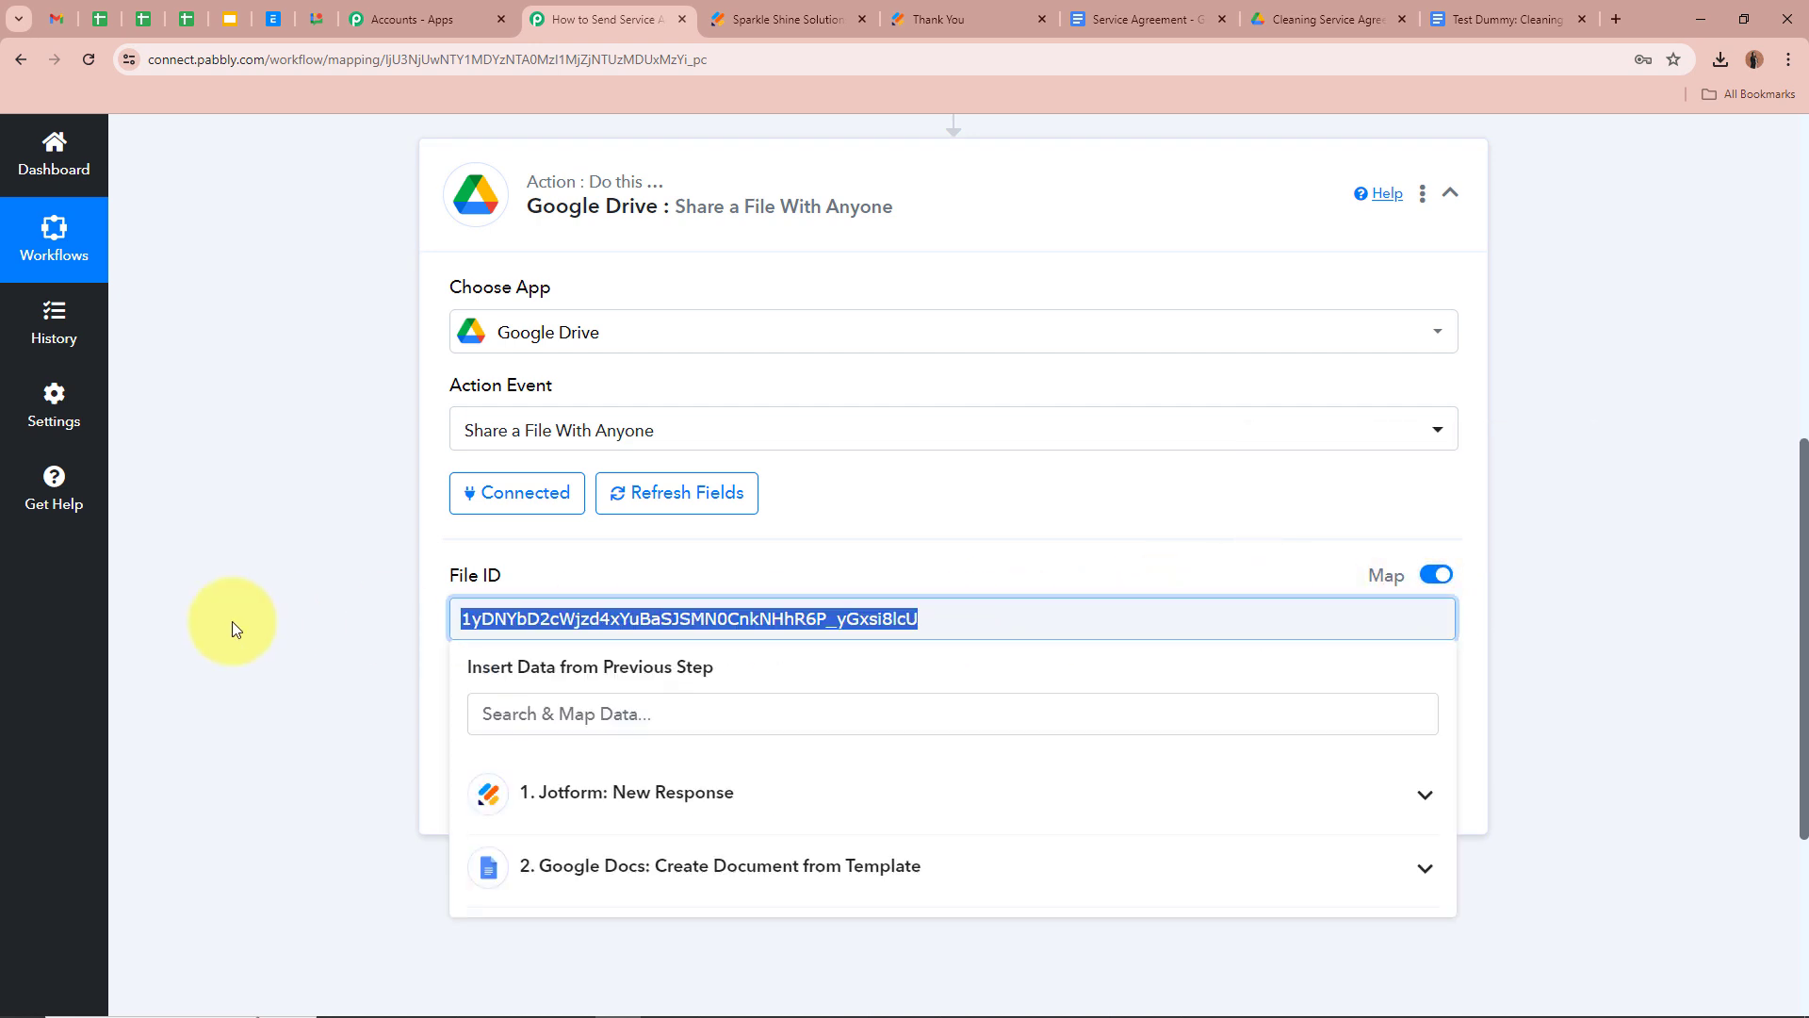
pyautogui.press('BackSpace')
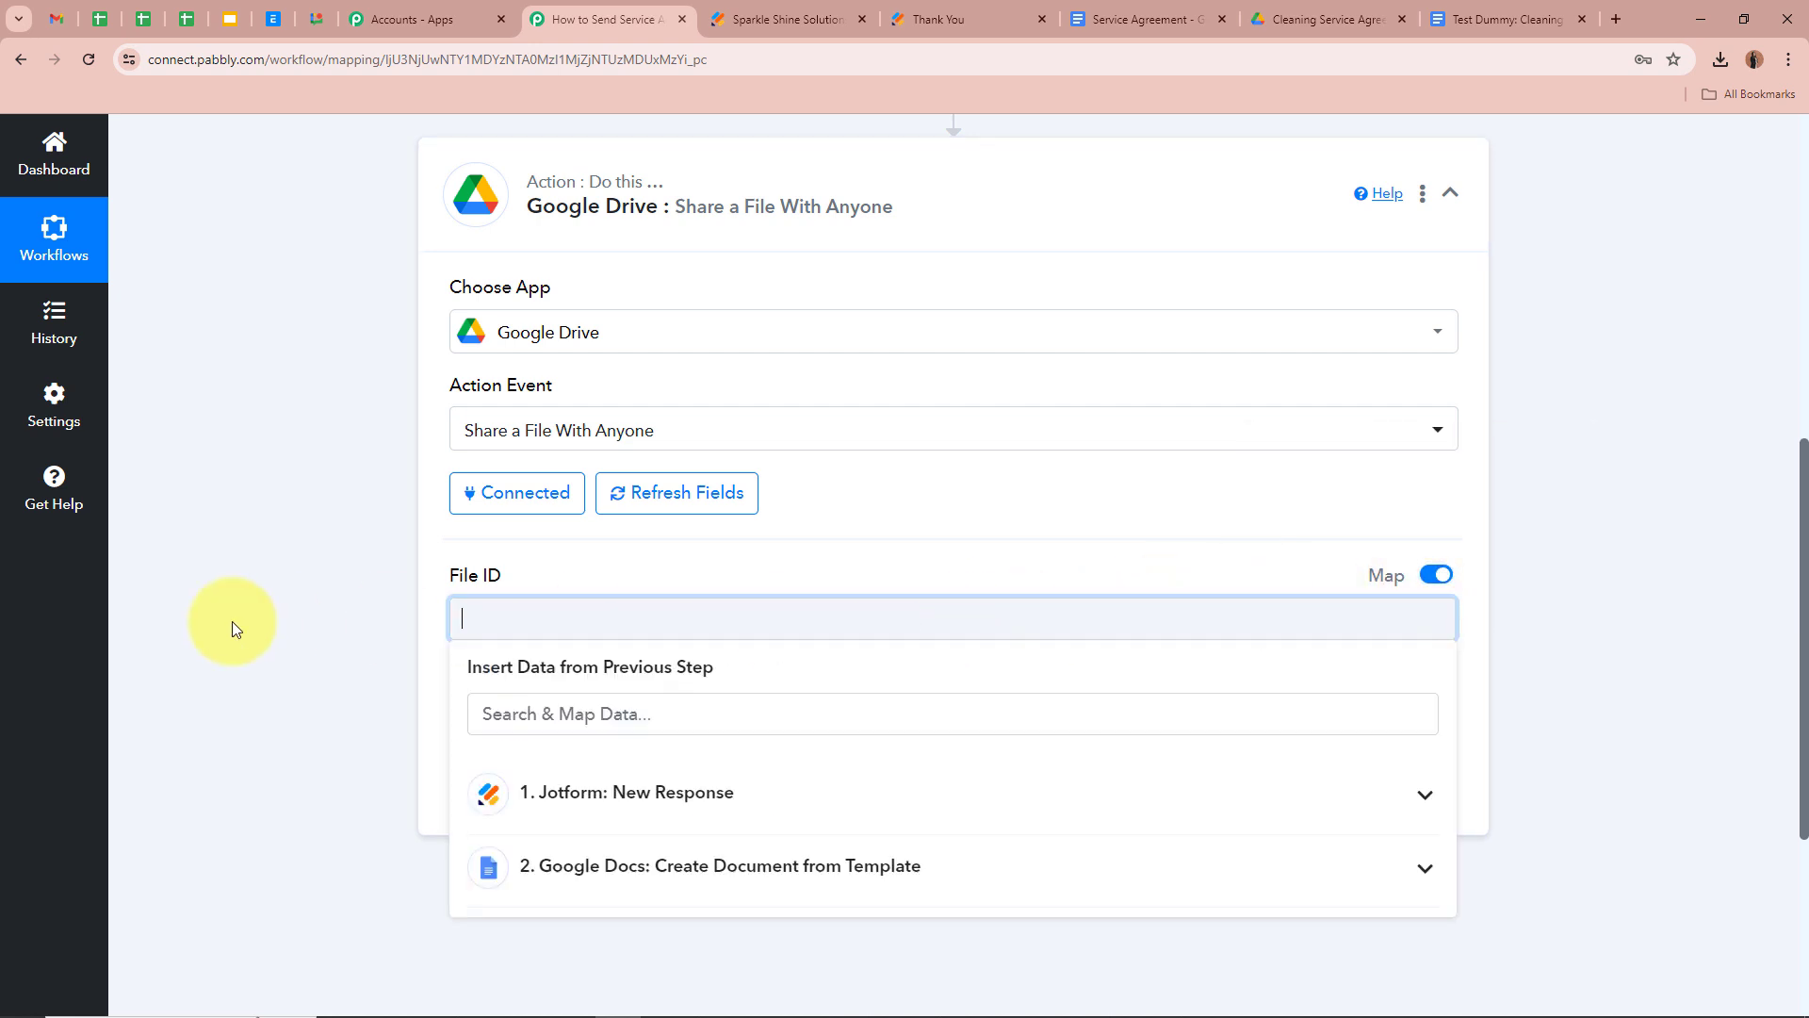
pyautogui.click(838, 872)
pyautogui.scroll(-2, 301, 756)
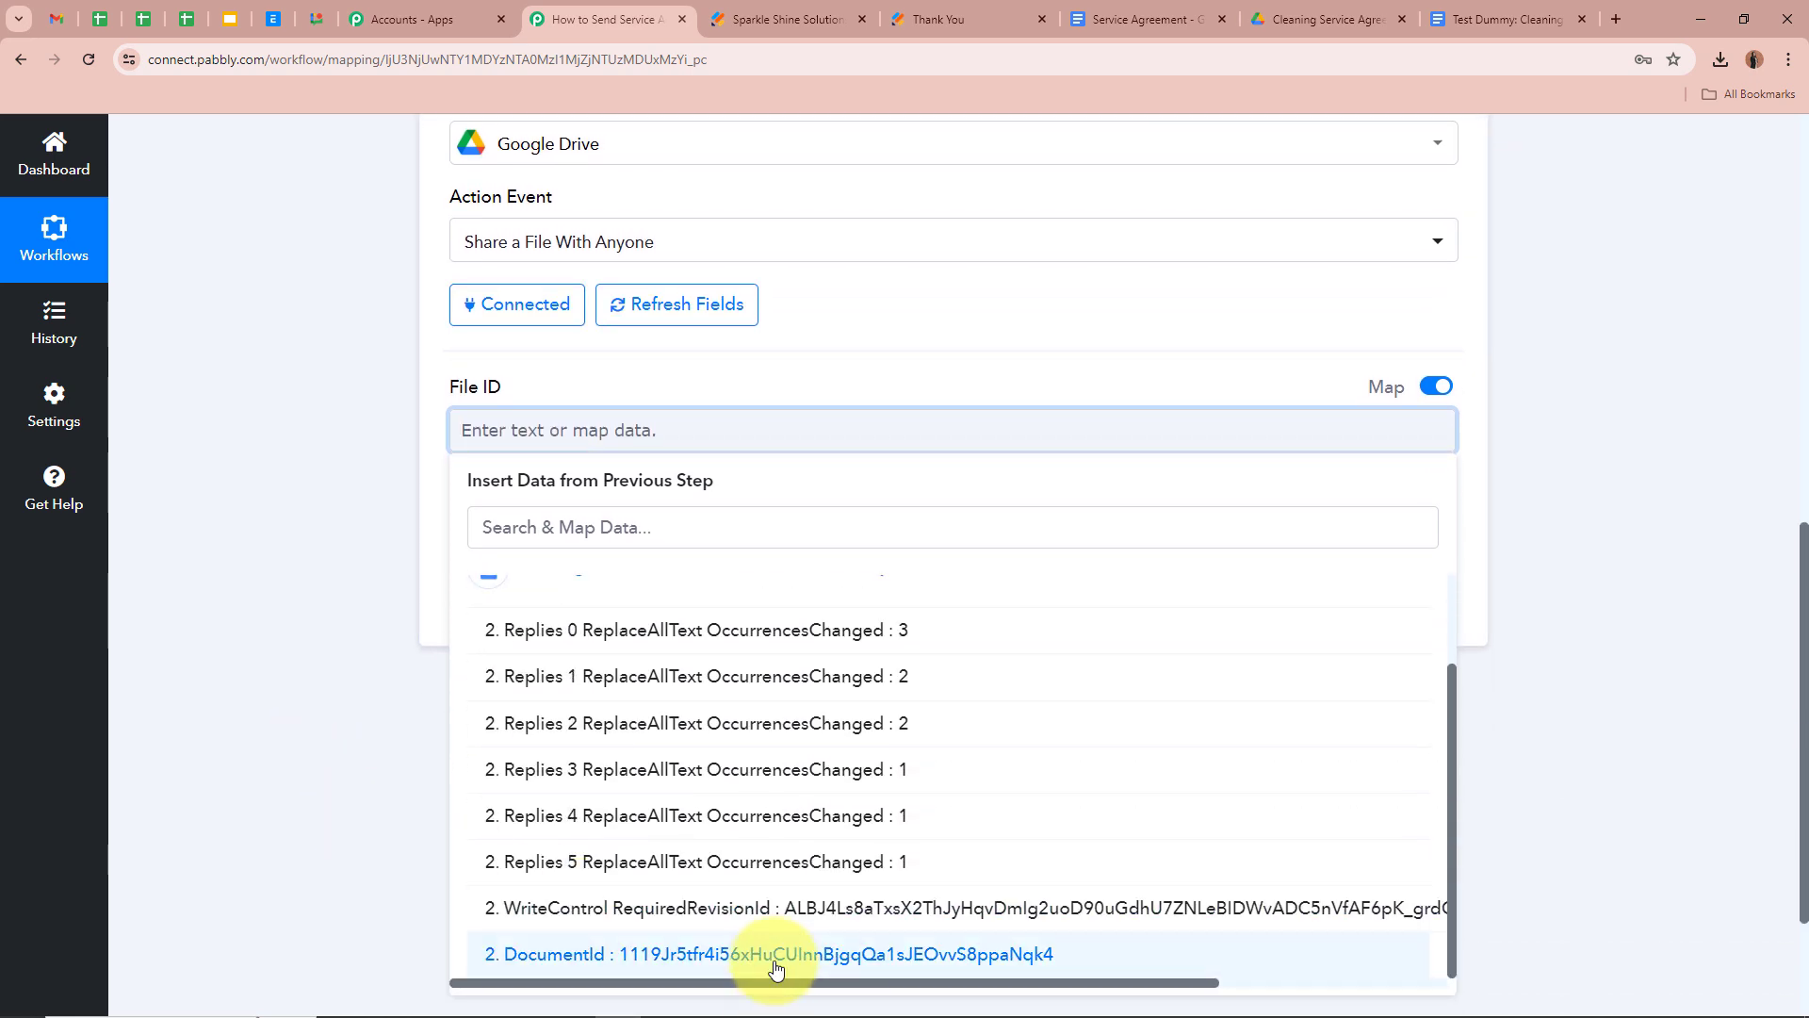
pyautogui.click(772, 961)
pyautogui.click(323, 645)
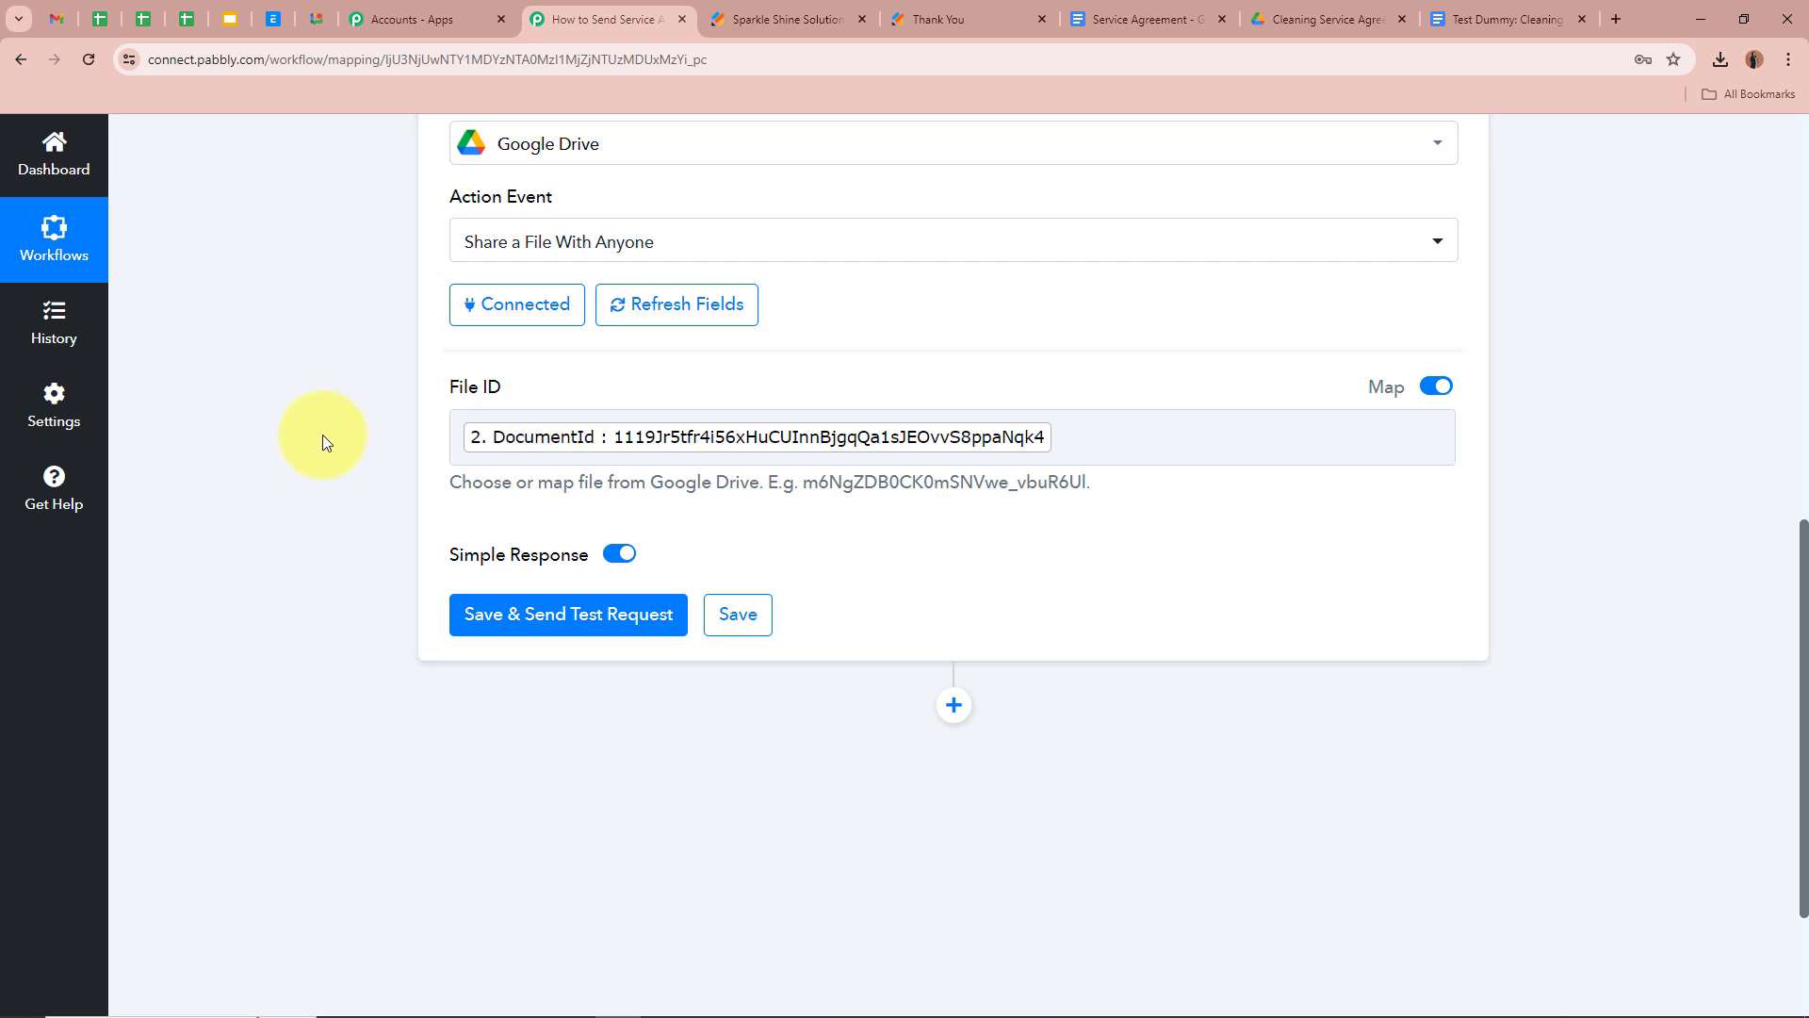
pyautogui.scroll(-1, 322, 433)
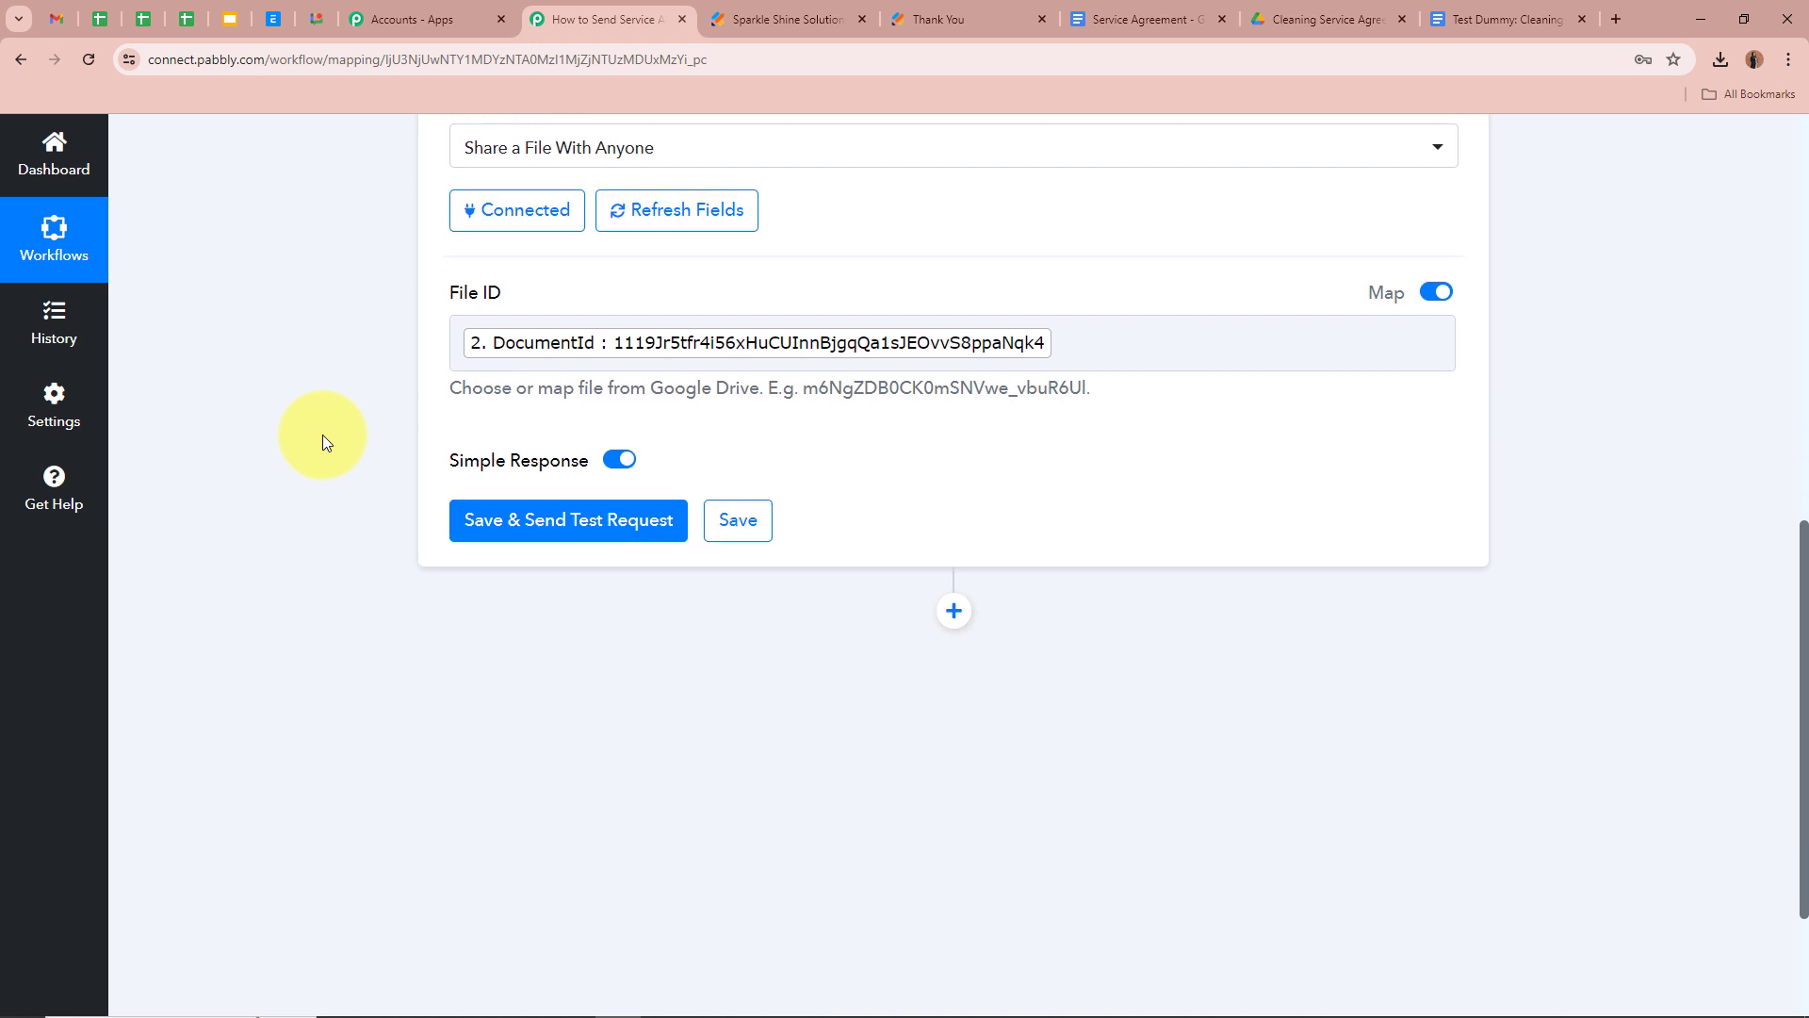
# Save and test the Drive share step, confirming the anyoneWithLink permission in the response
pyautogui.click(552, 518)
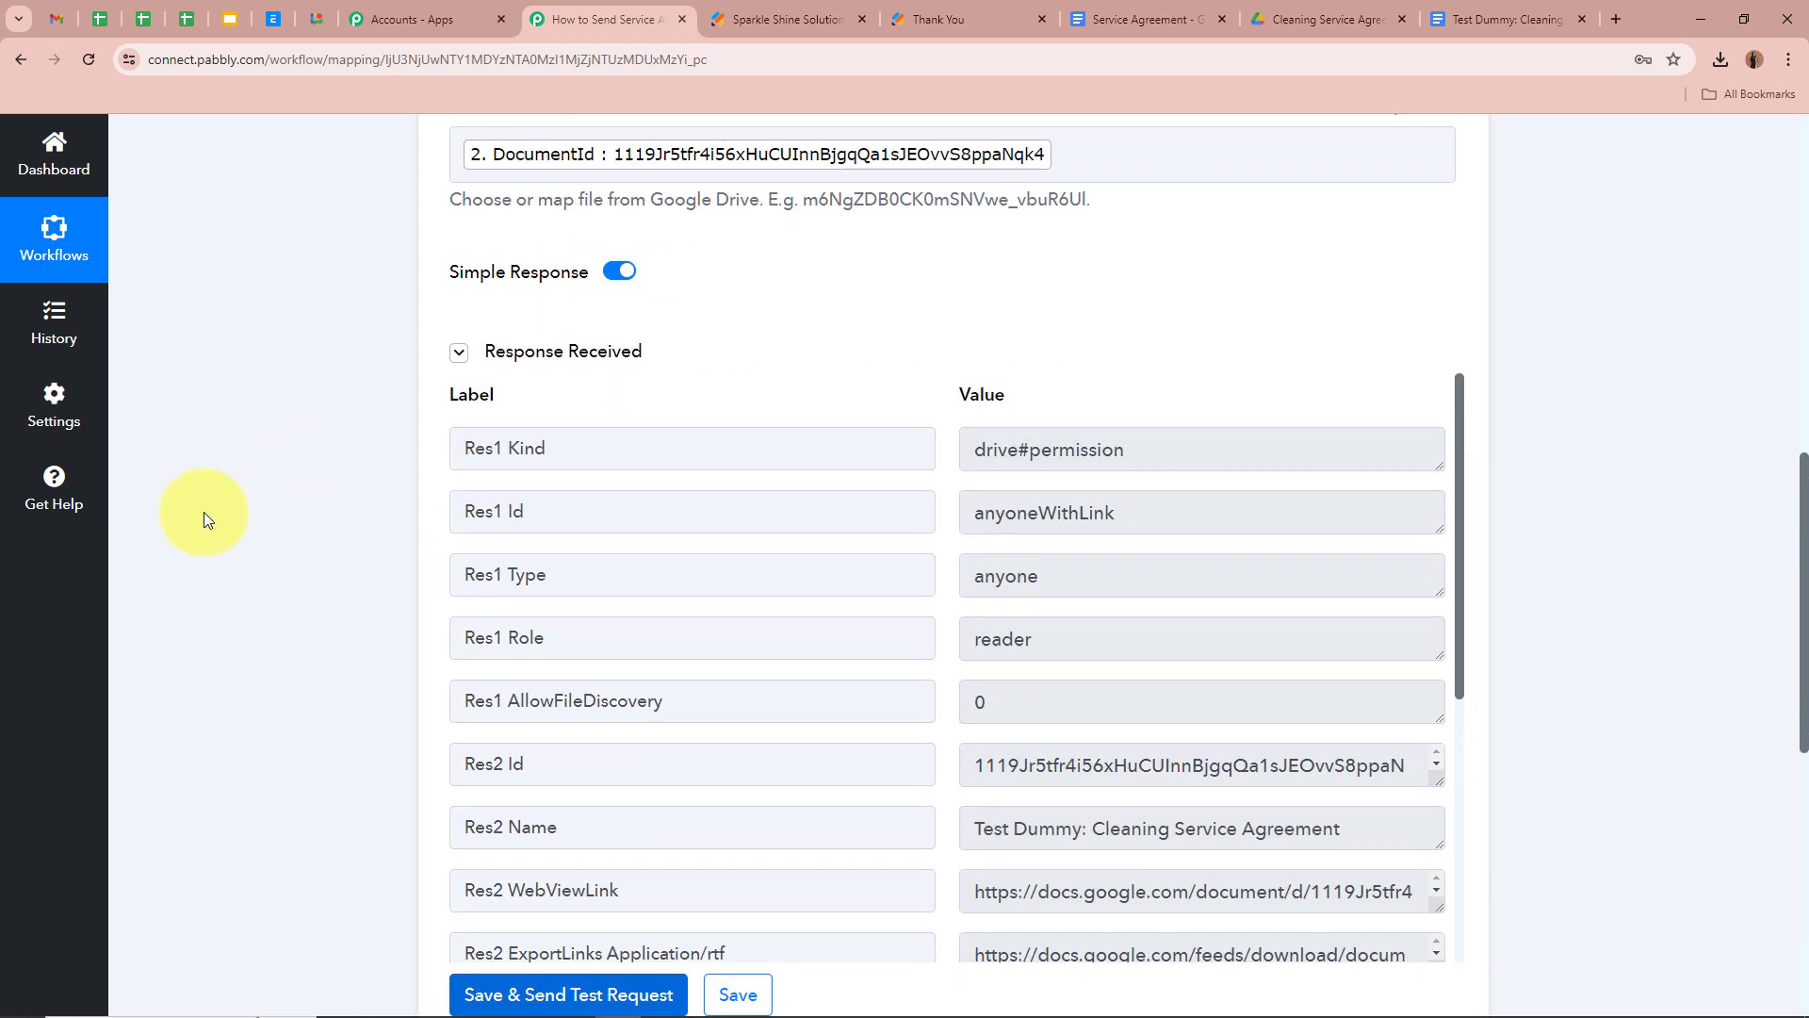
pyautogui.scroll(-1, 453, 601)
pyautogui.scroll(1, 444, 597)
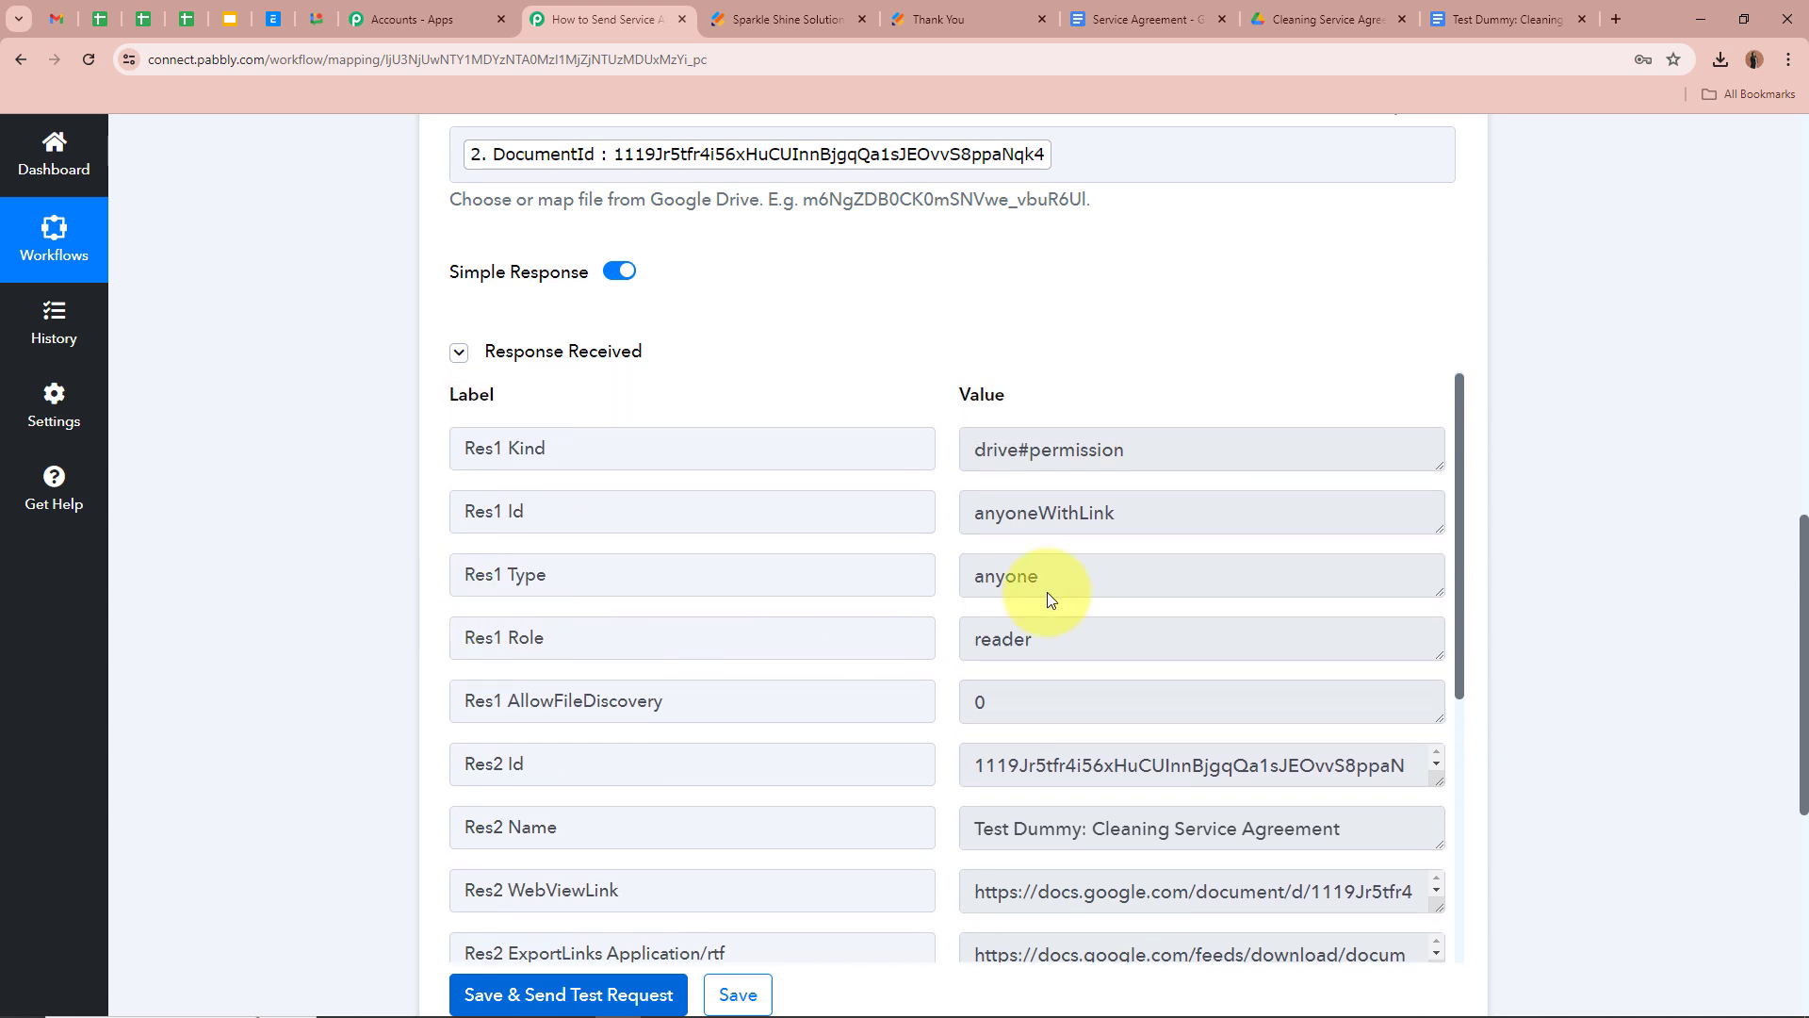
pyautogui.doubleClick(1110, 513)
pyautogui.click(184, 547)
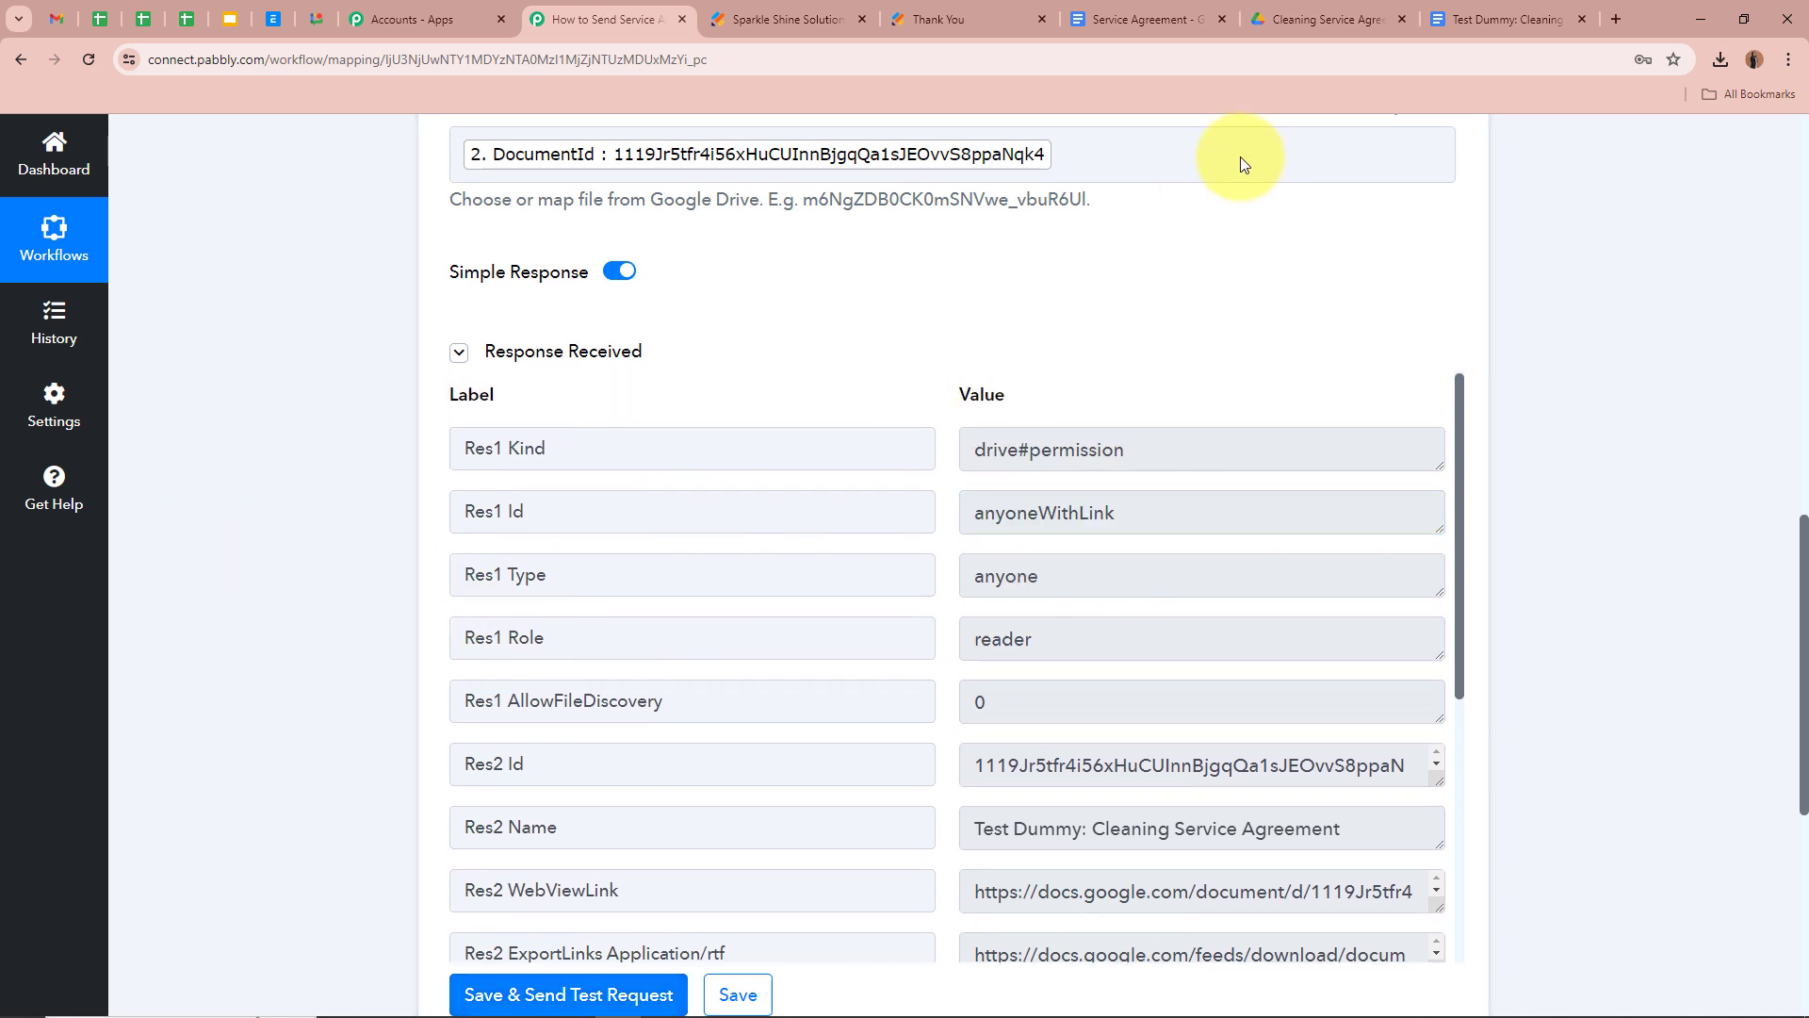
pyautogui.click(1478, 13)
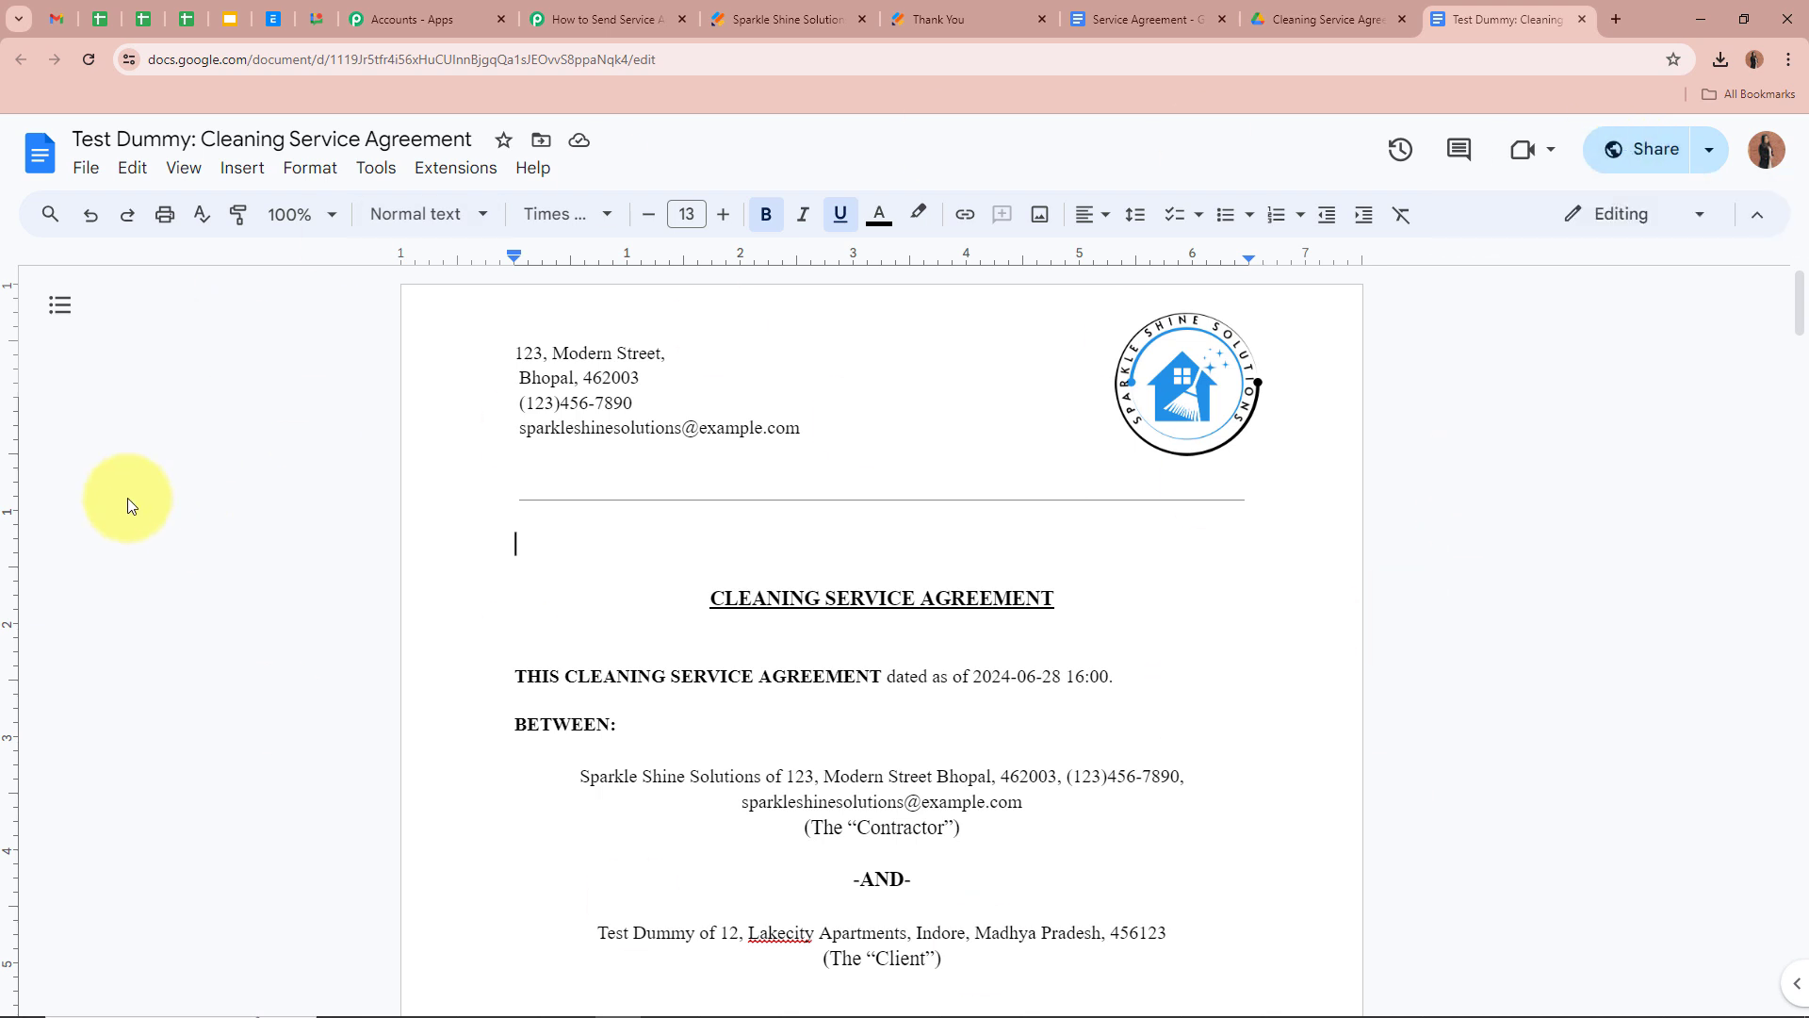
pyautogui.click(608, 19)
# Enlarge and read the PDF export link returned by the share test
pyautogui.scroll(-3, 867, 810)
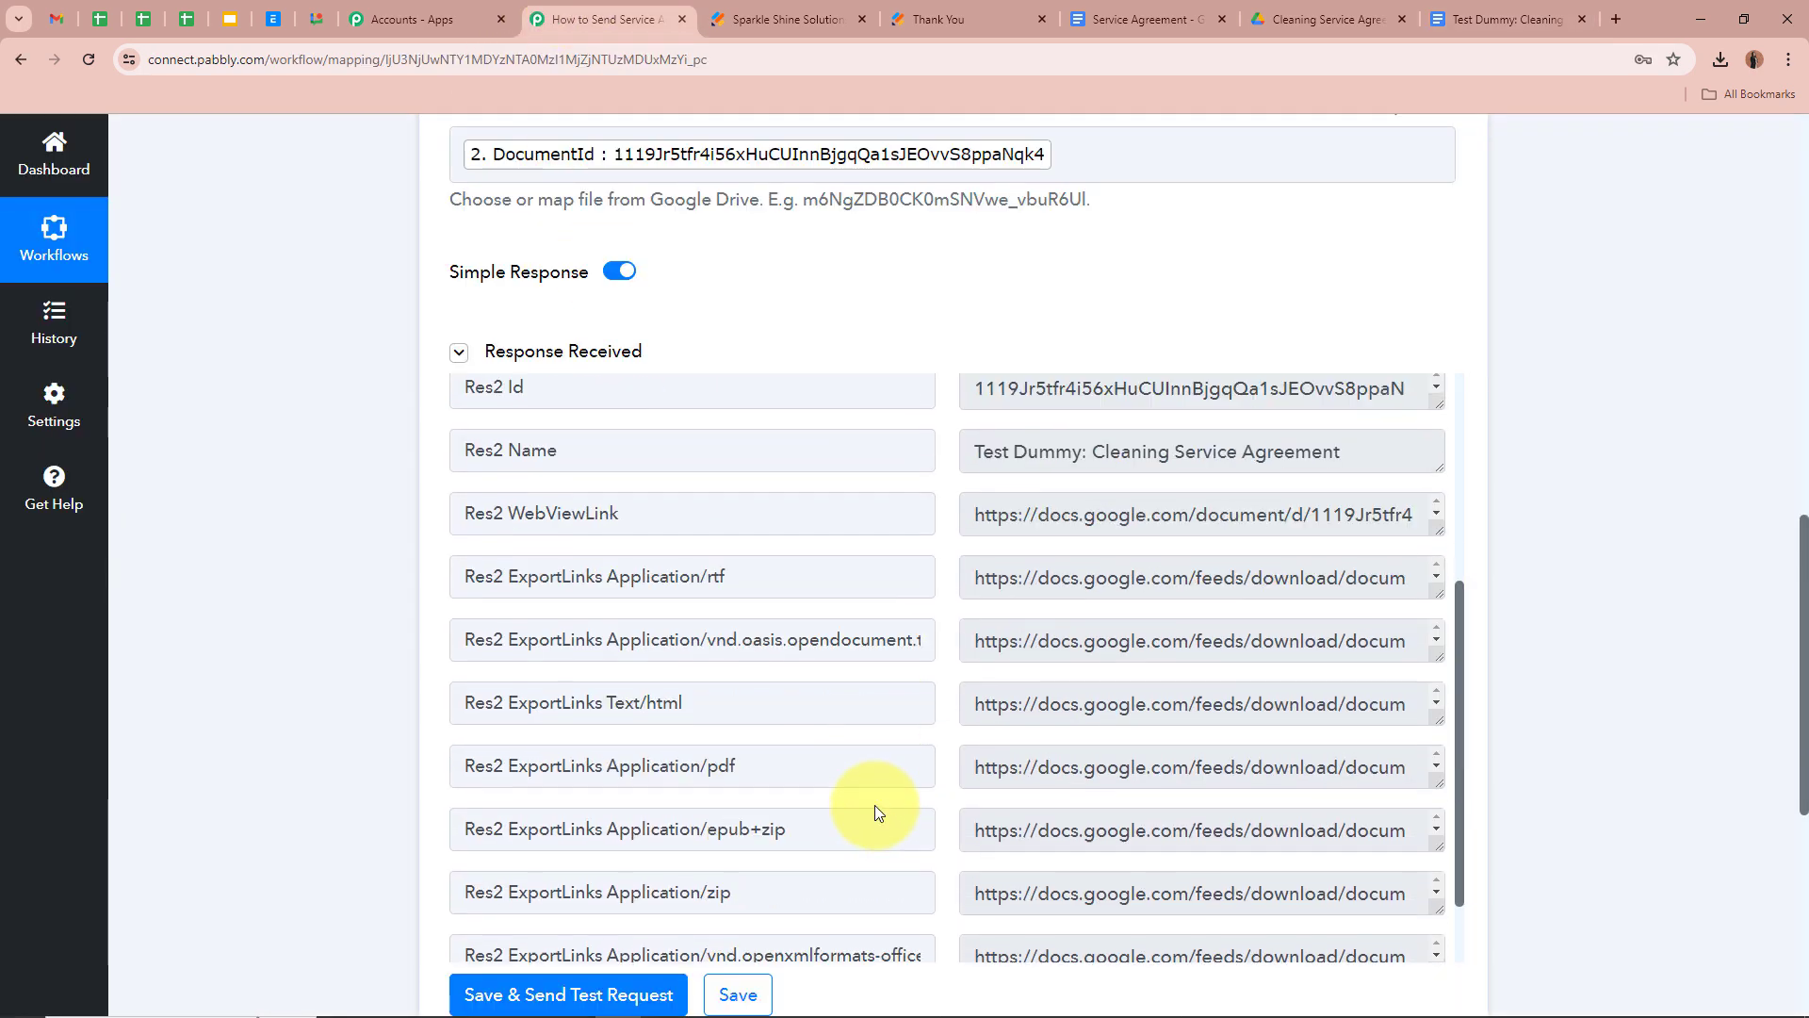
pyautogui.scroll(-2, 1364, 807)
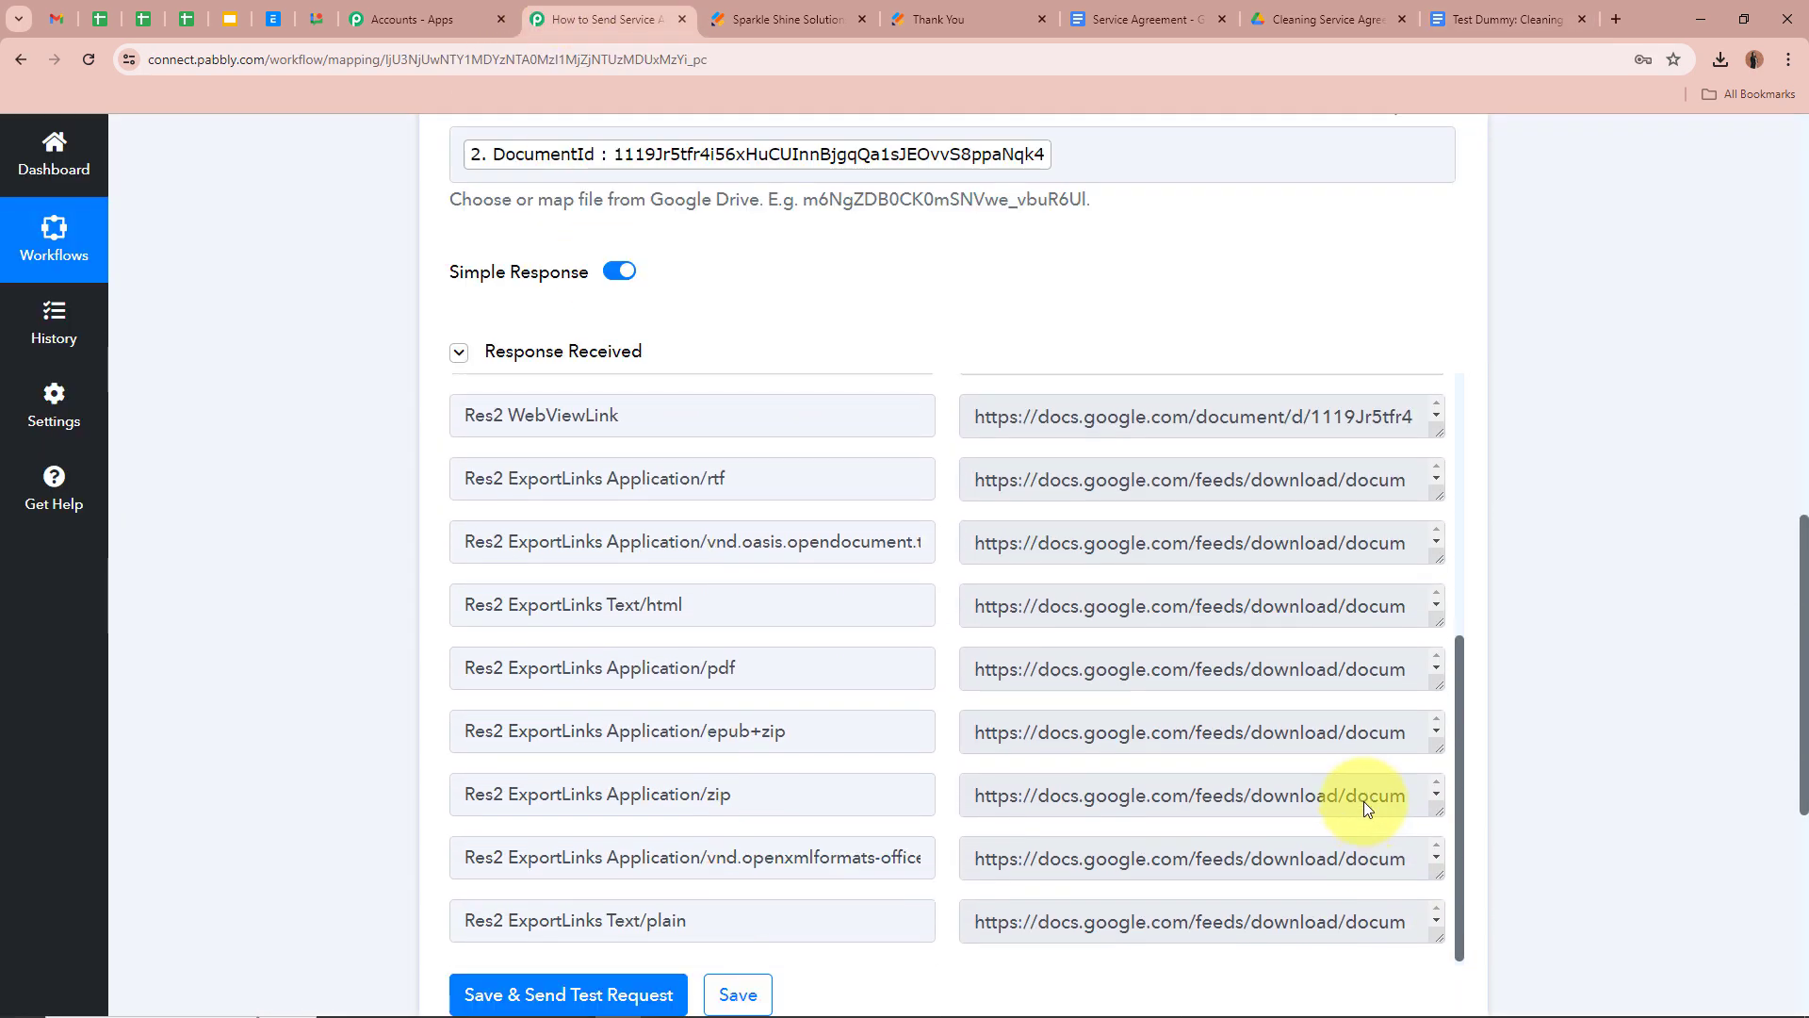
pyautogui.scroll(2, 1365, 806)
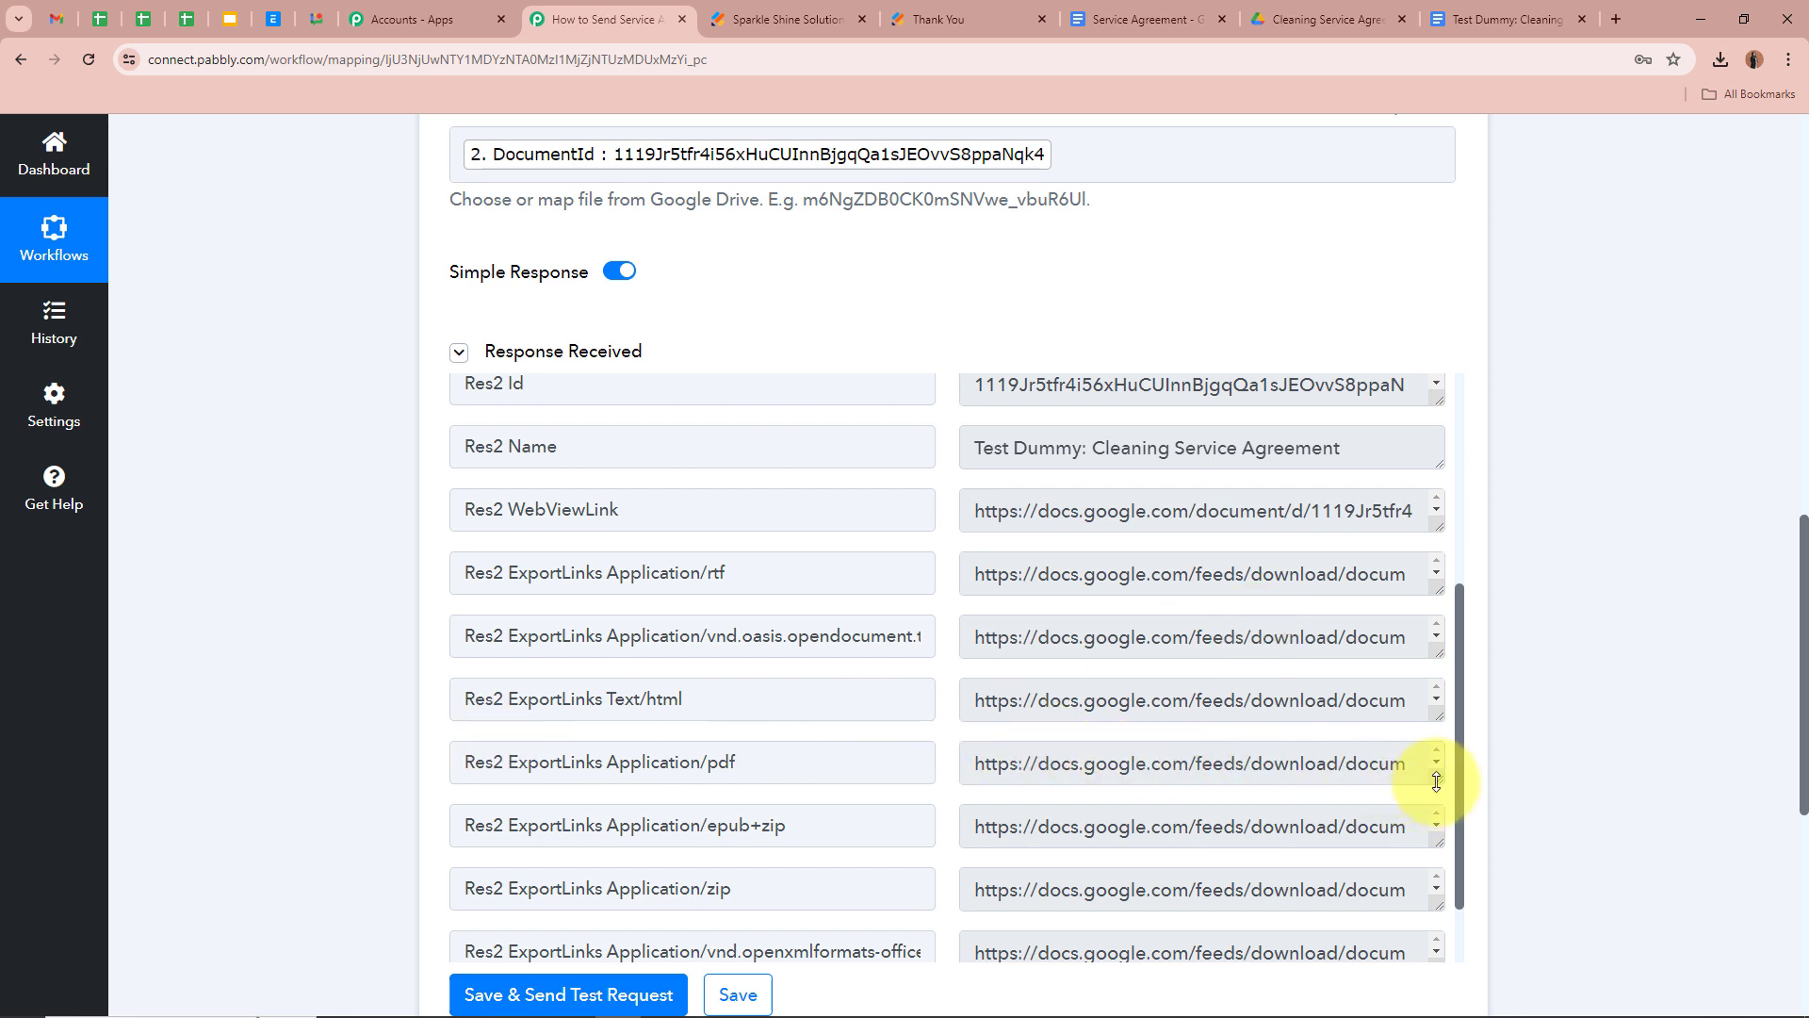
pyautogui.moveTo(1436, 781); pyautogui.dragTo(1436, 914)
pyautogui.moveTo(976, 766); pyautogui.dragTo(1285, 876)
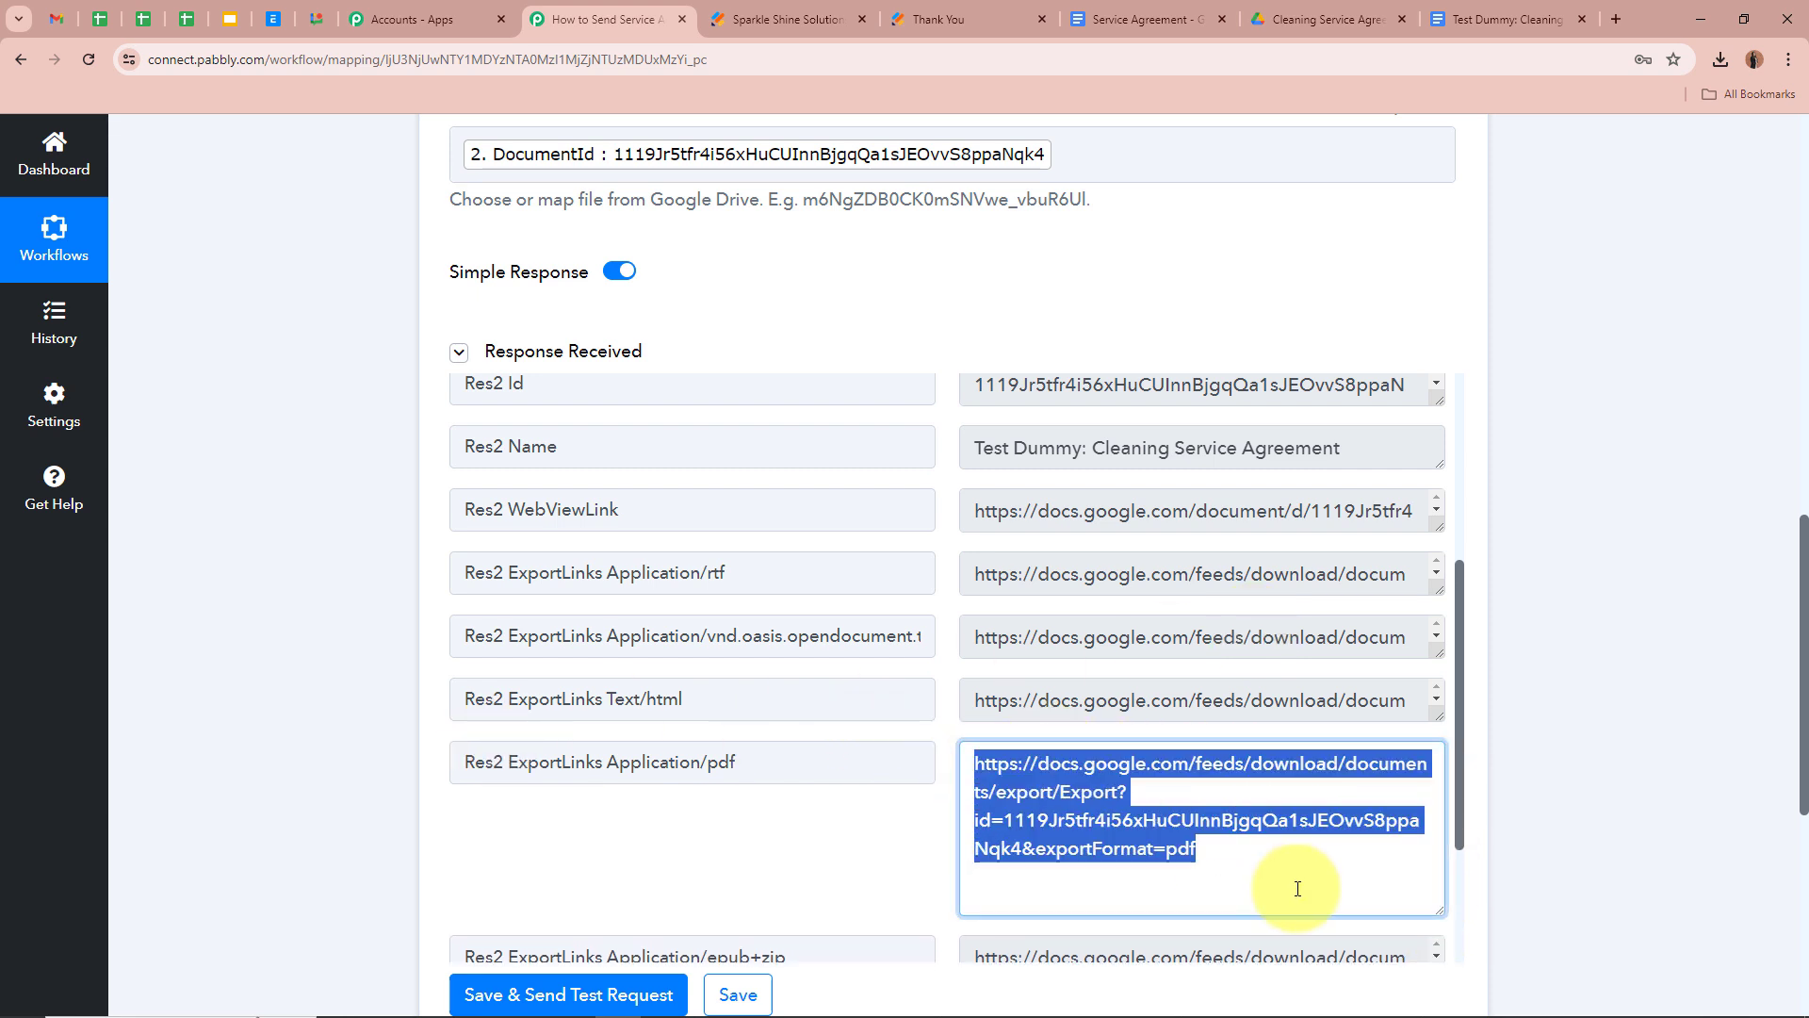
pyautogui.click(1303, 830)
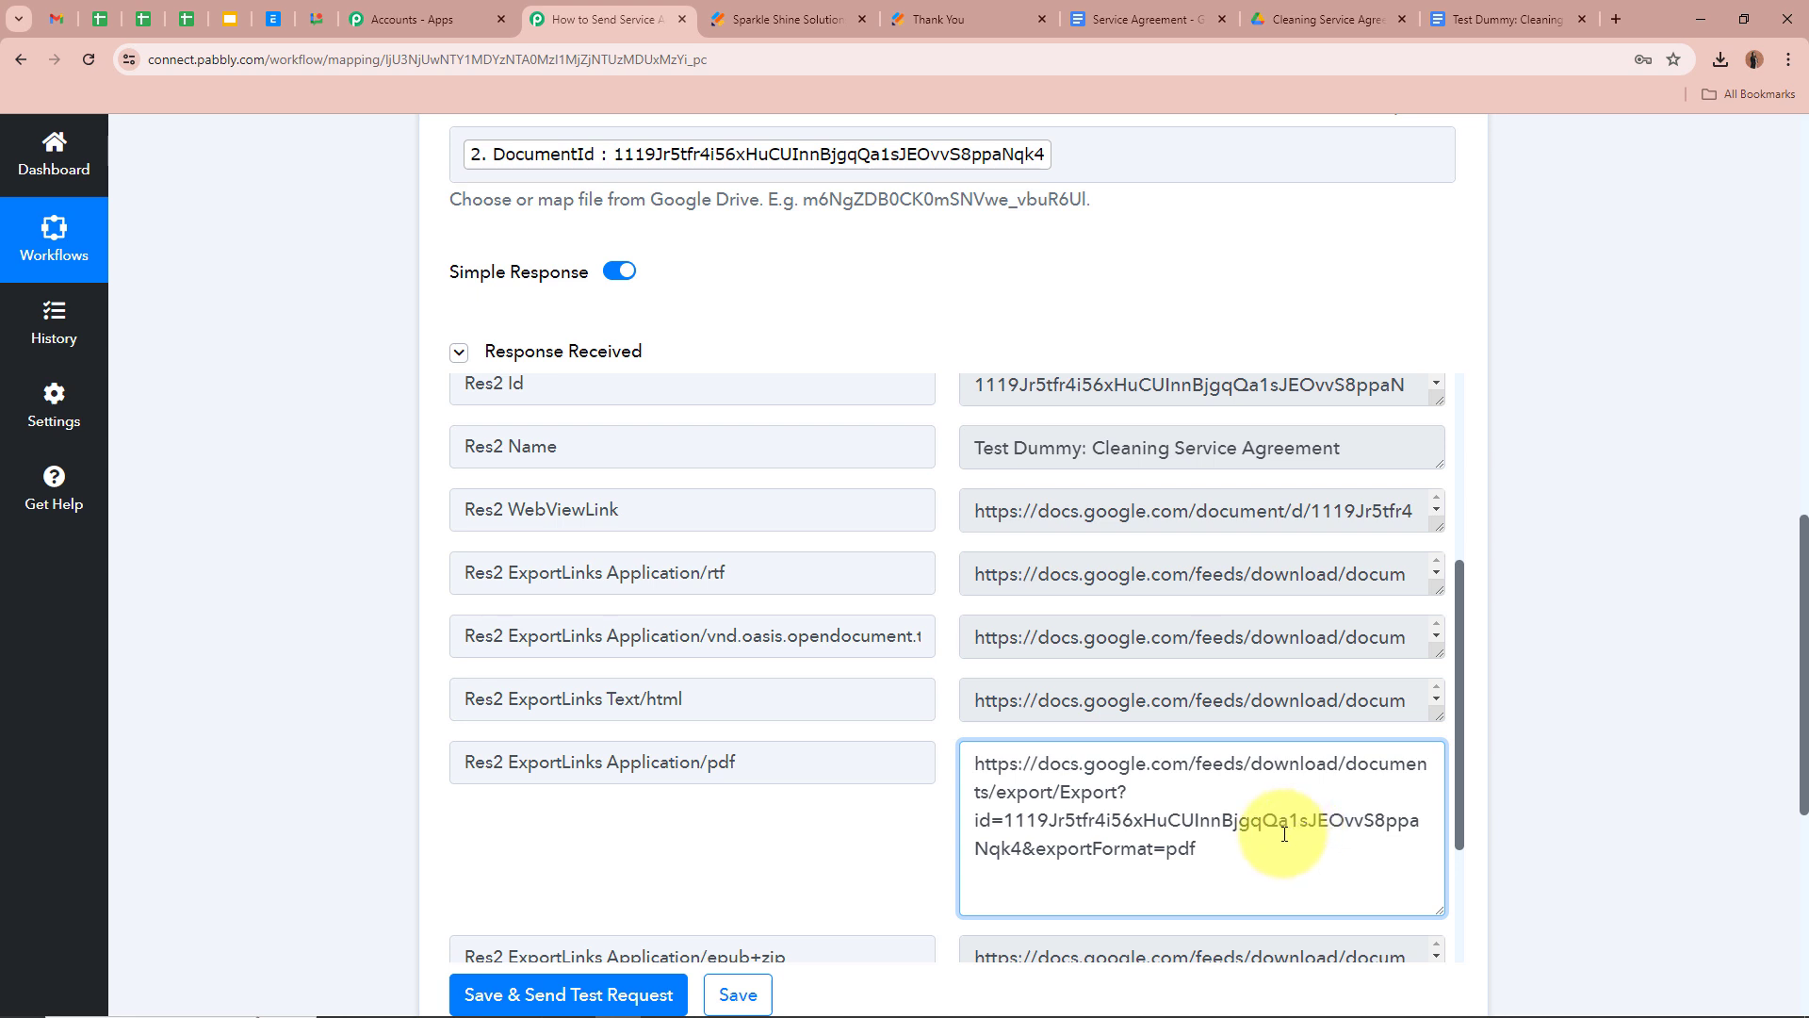
pyautogui.click(1572, 756)
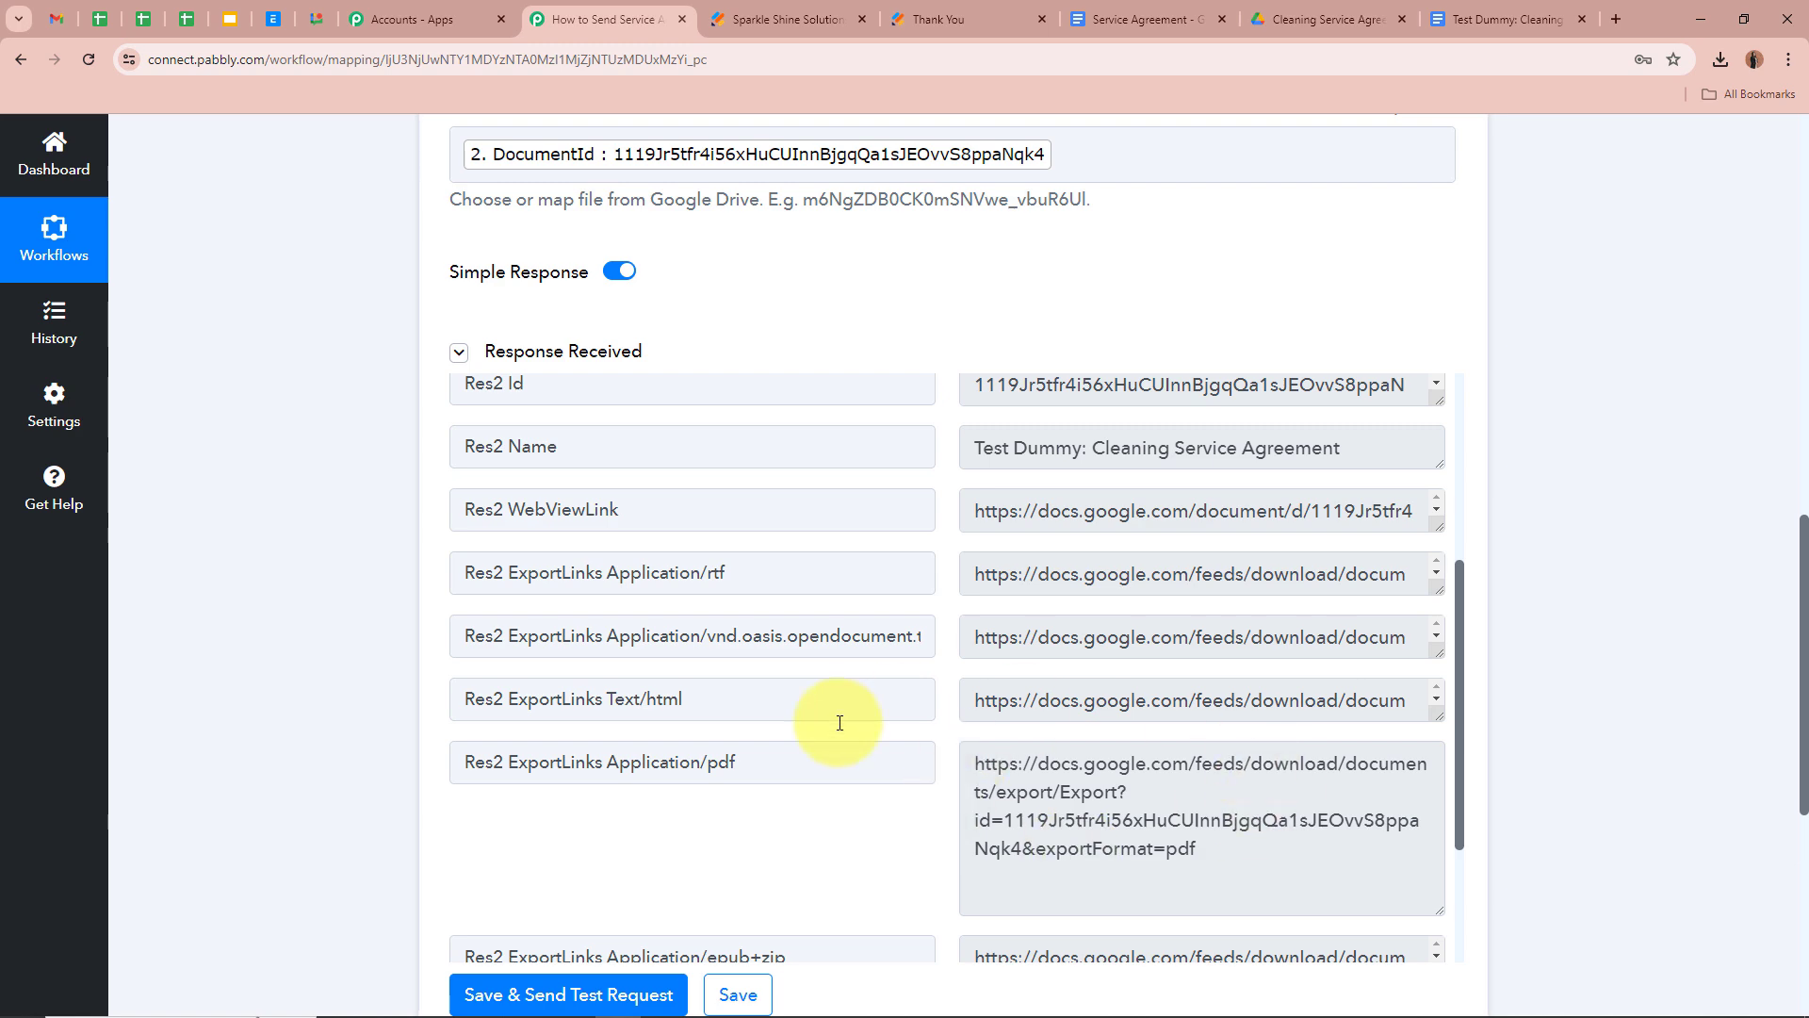
pyautogui.scroll(-5, 1573, 678)
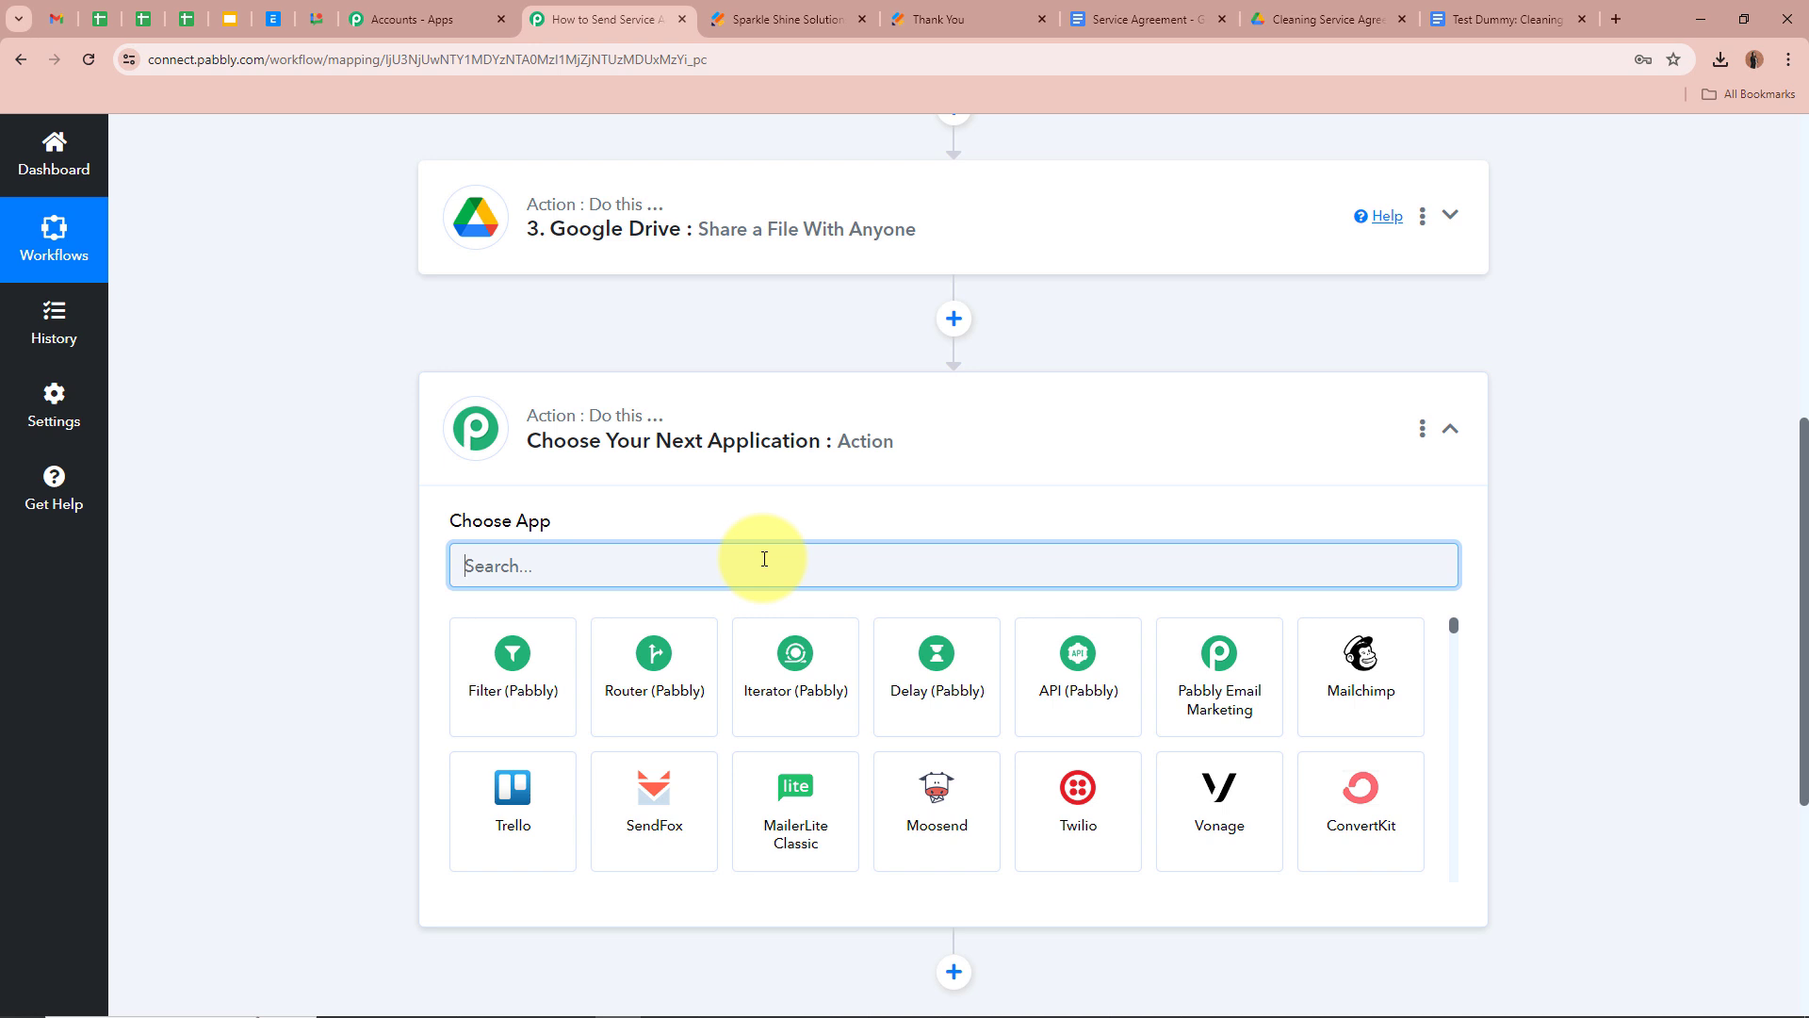
# Set the fourth step to Gmail with the Send Email (V1) action, then start connecting
pyautogui.write('Gmail')
pyautogui.click(491, 686)
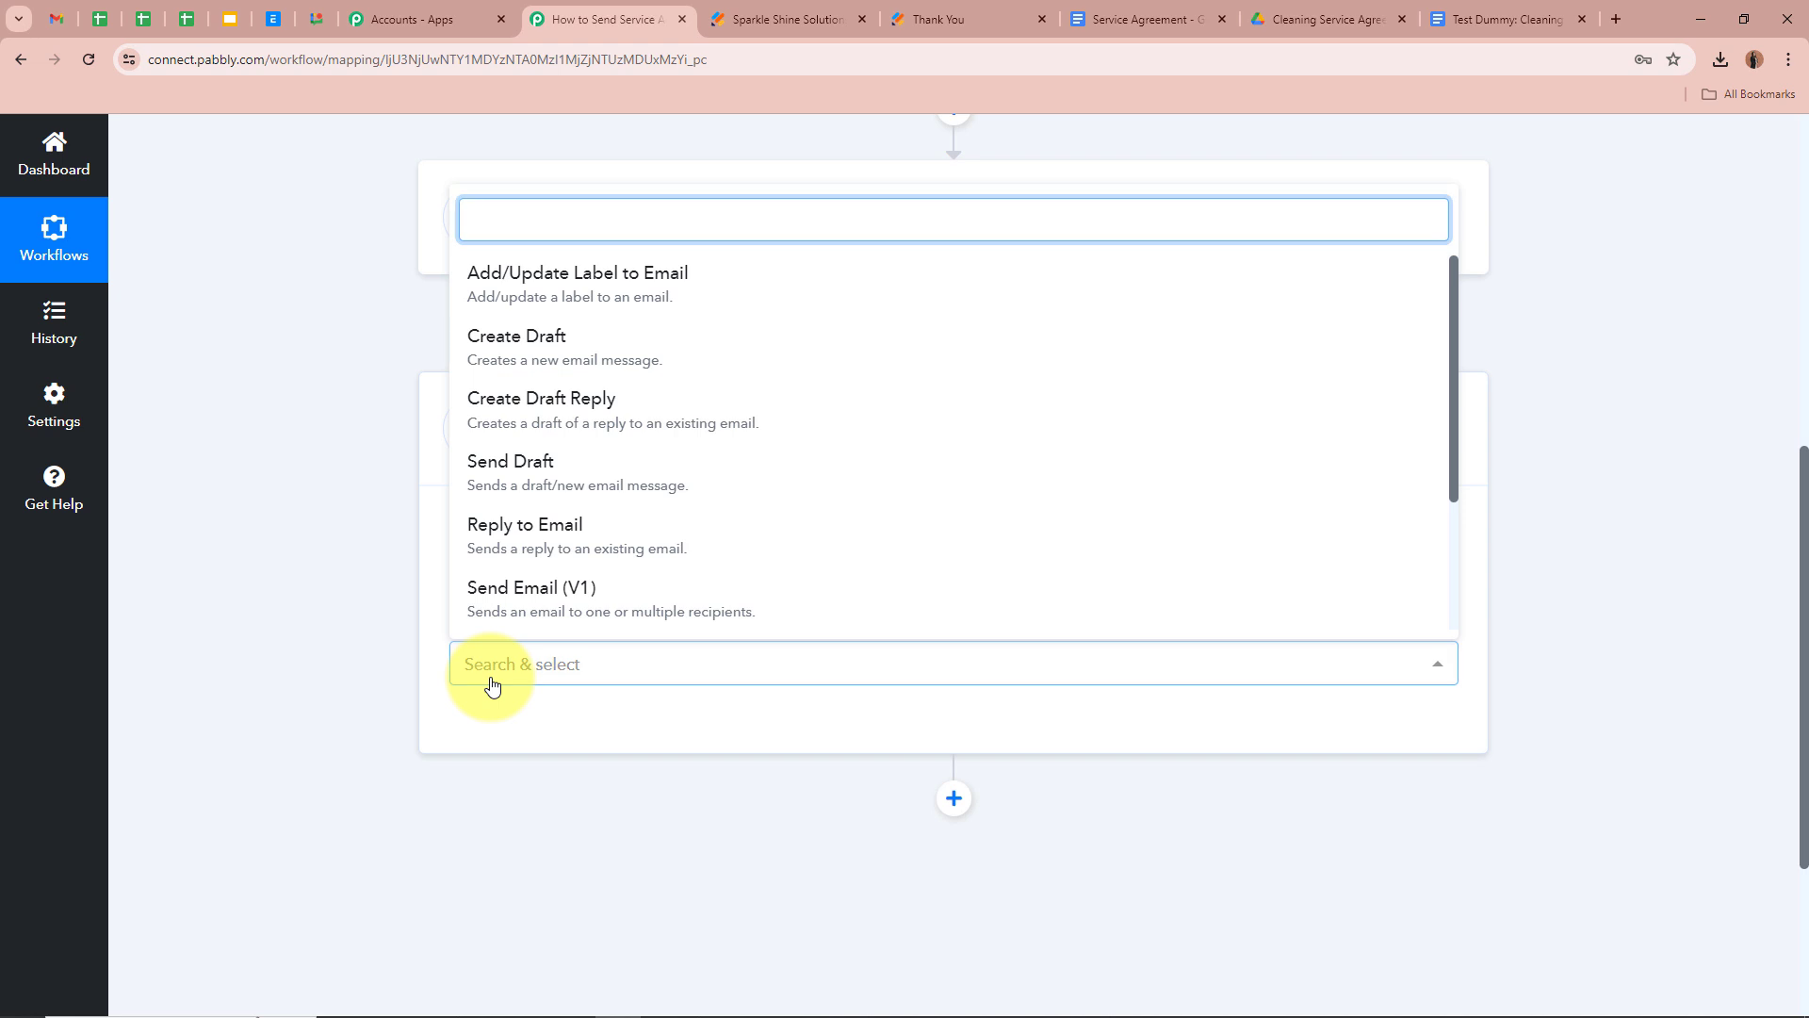
pyautogui.click(485, 595)
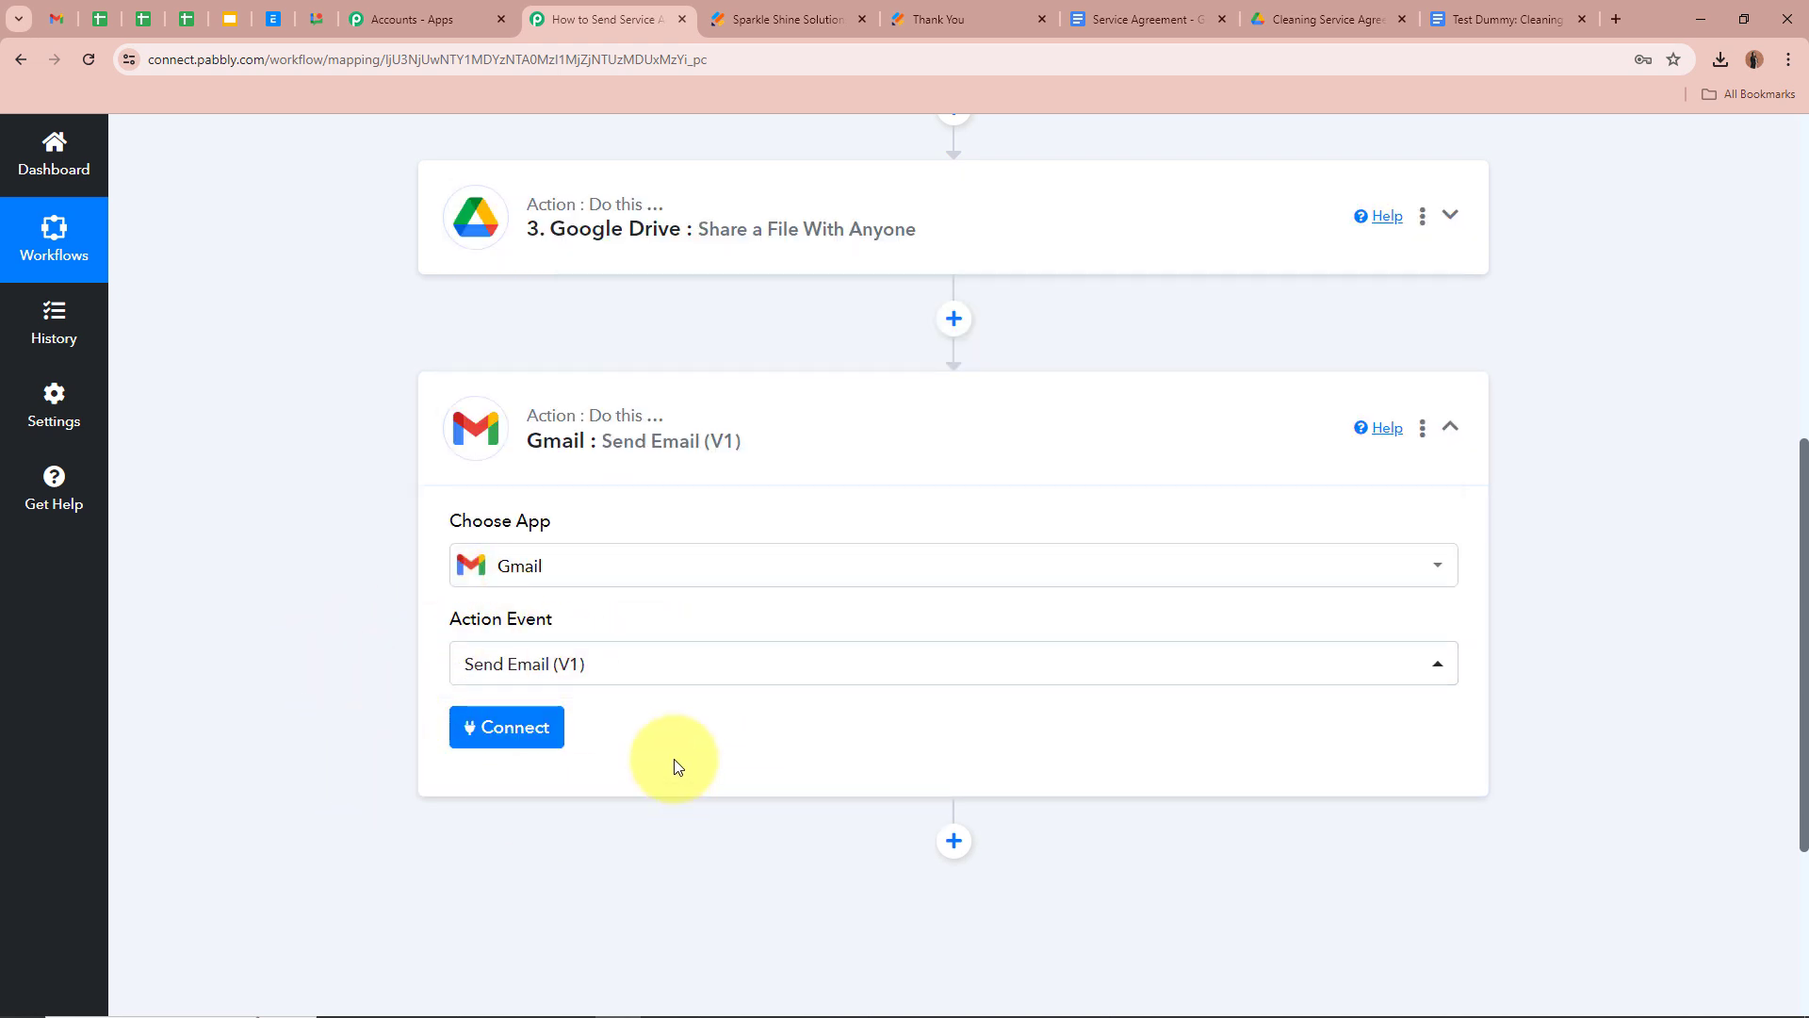
pyautogui.click(532, 730)
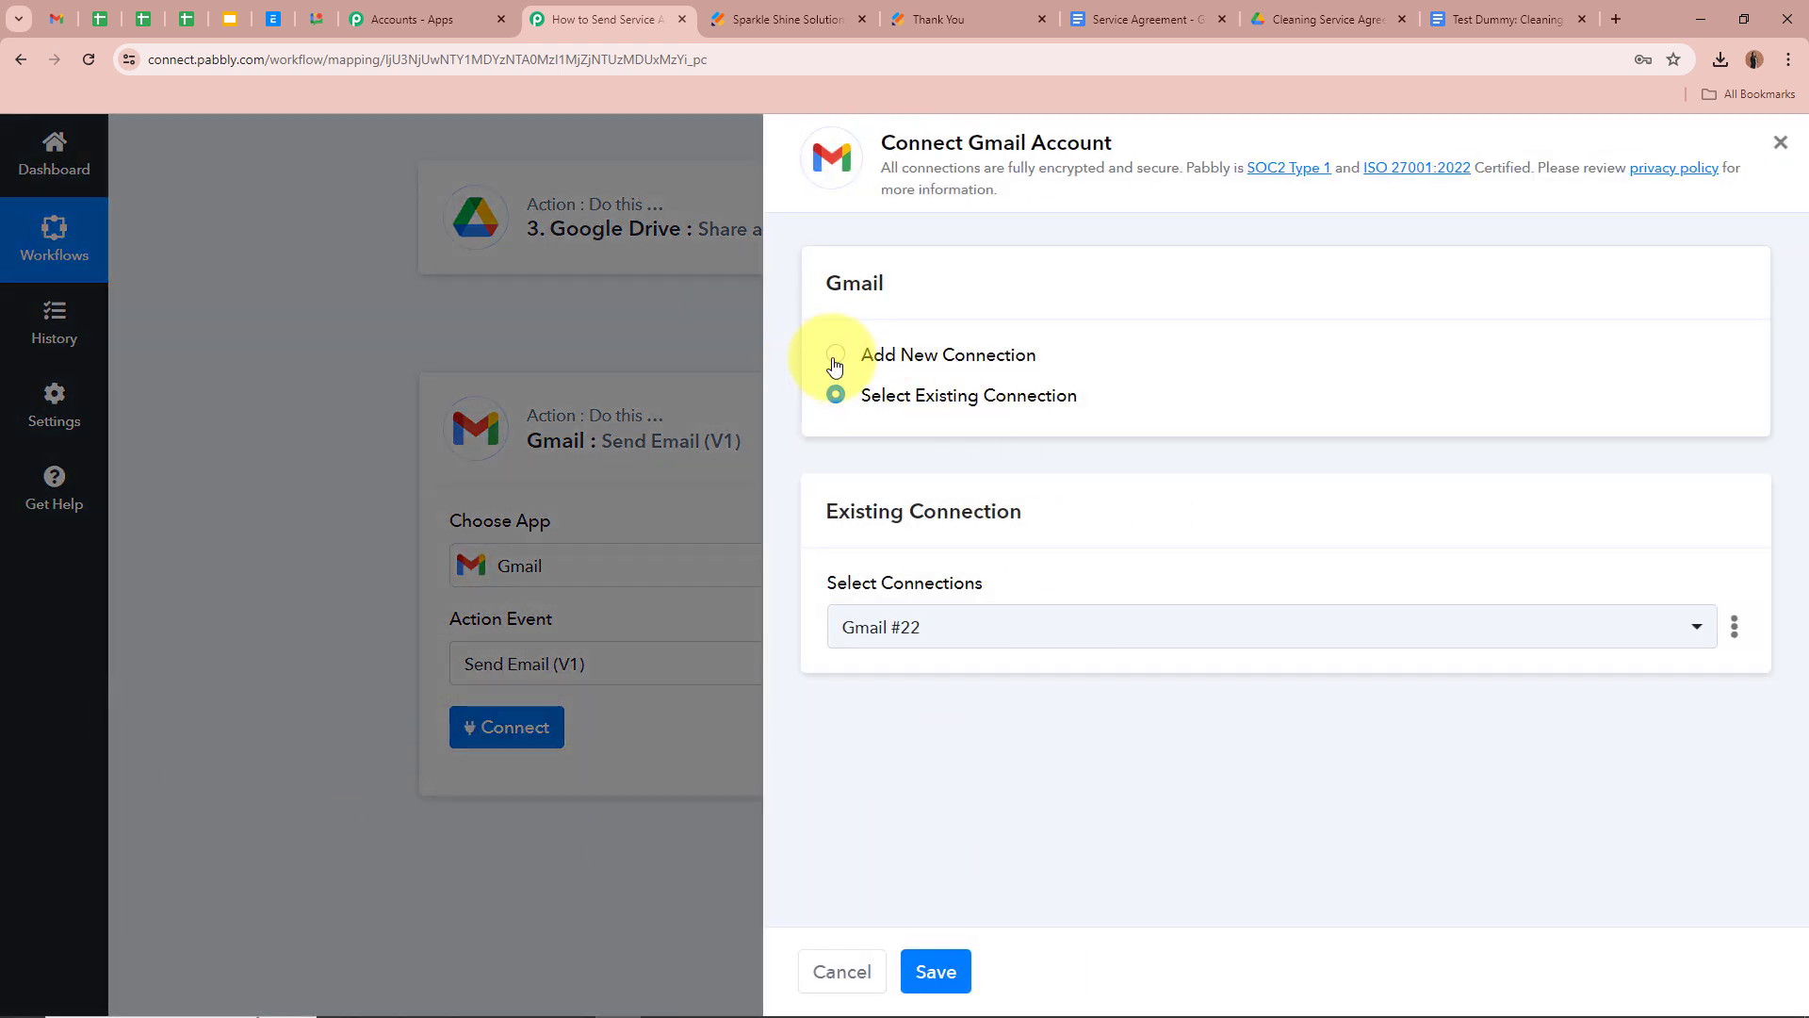
# Add a new Gmail connection, allow access in the Google popup, and dismiss the success message
pyautogui.click(835, 355)
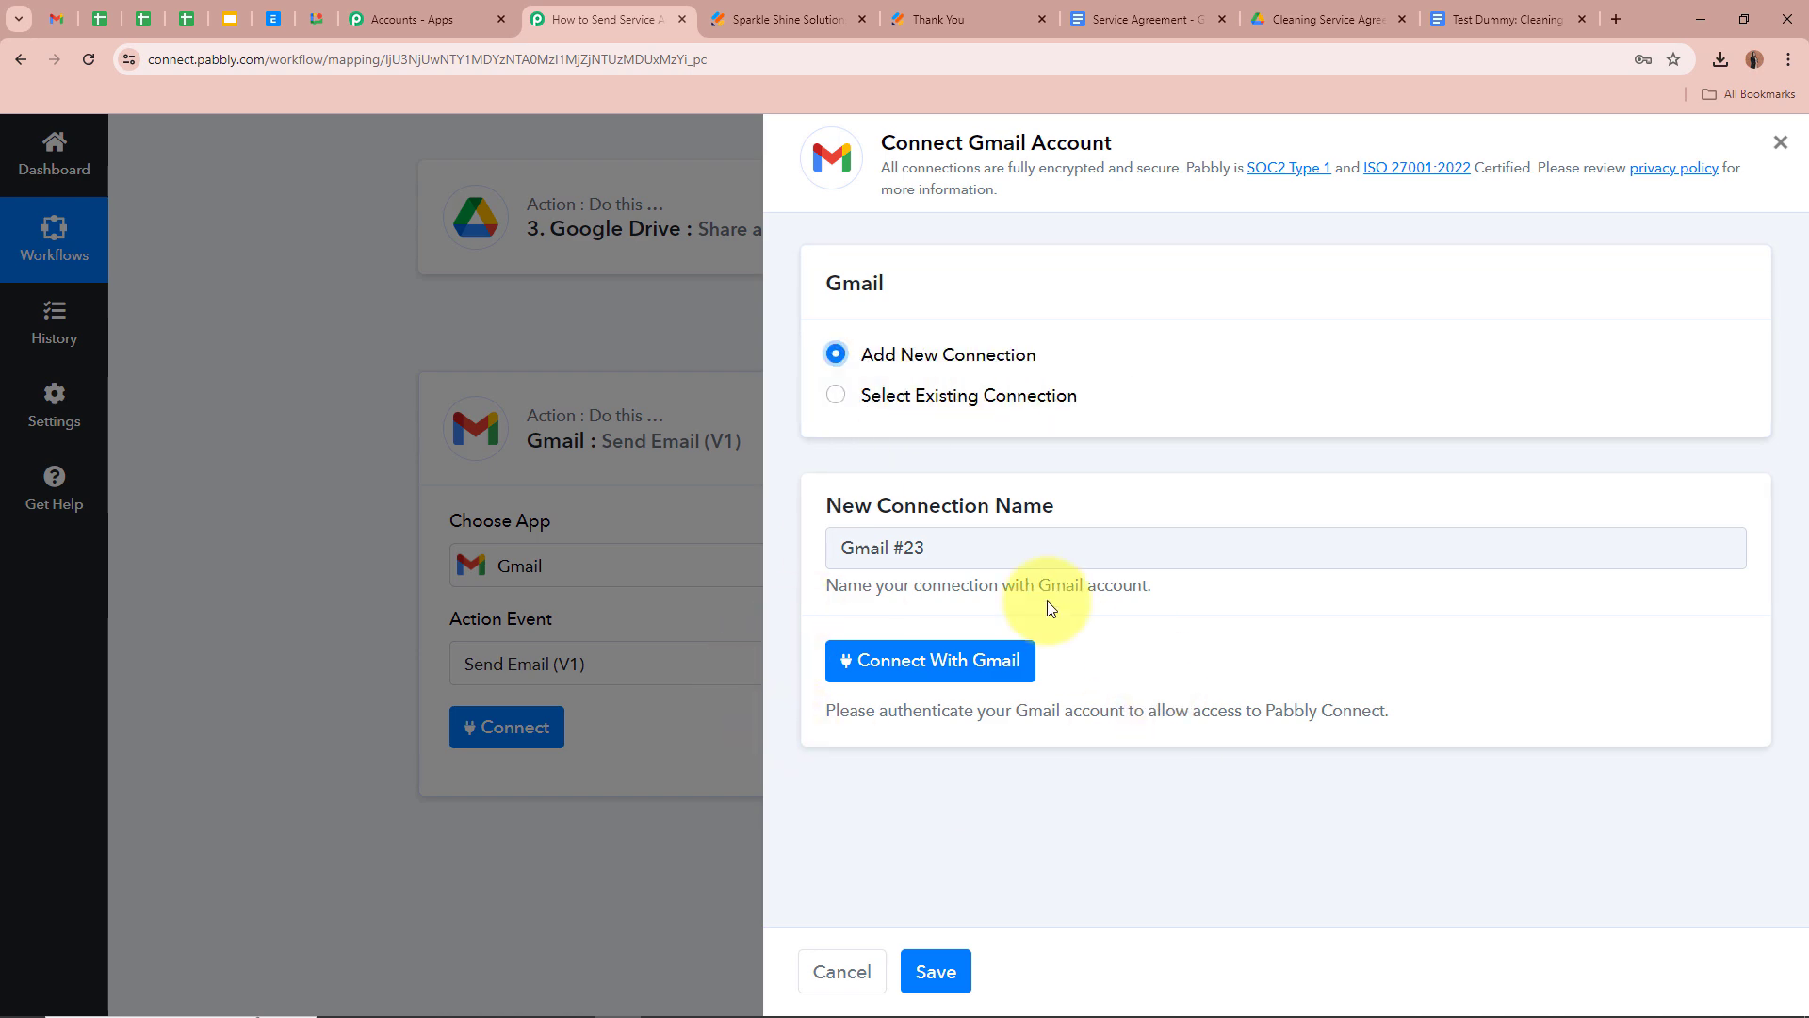
pyautogui.click(936, 659)
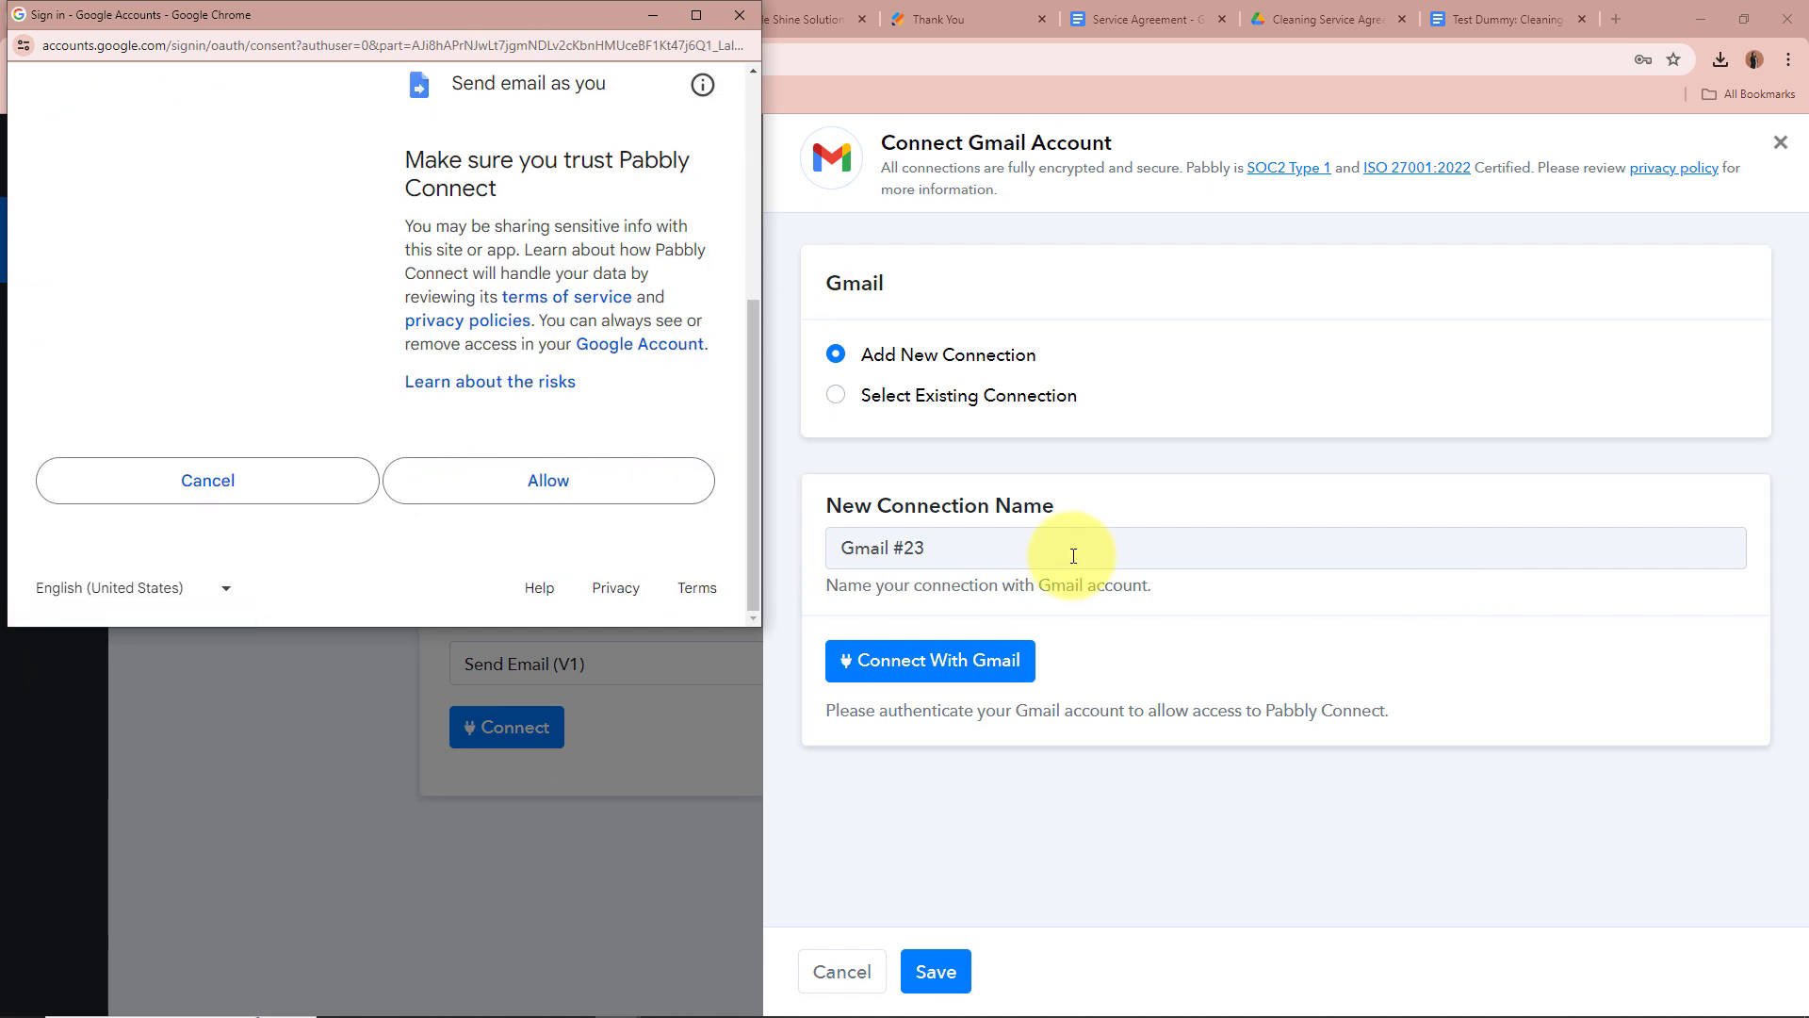
pyautogui.click(603, 484)
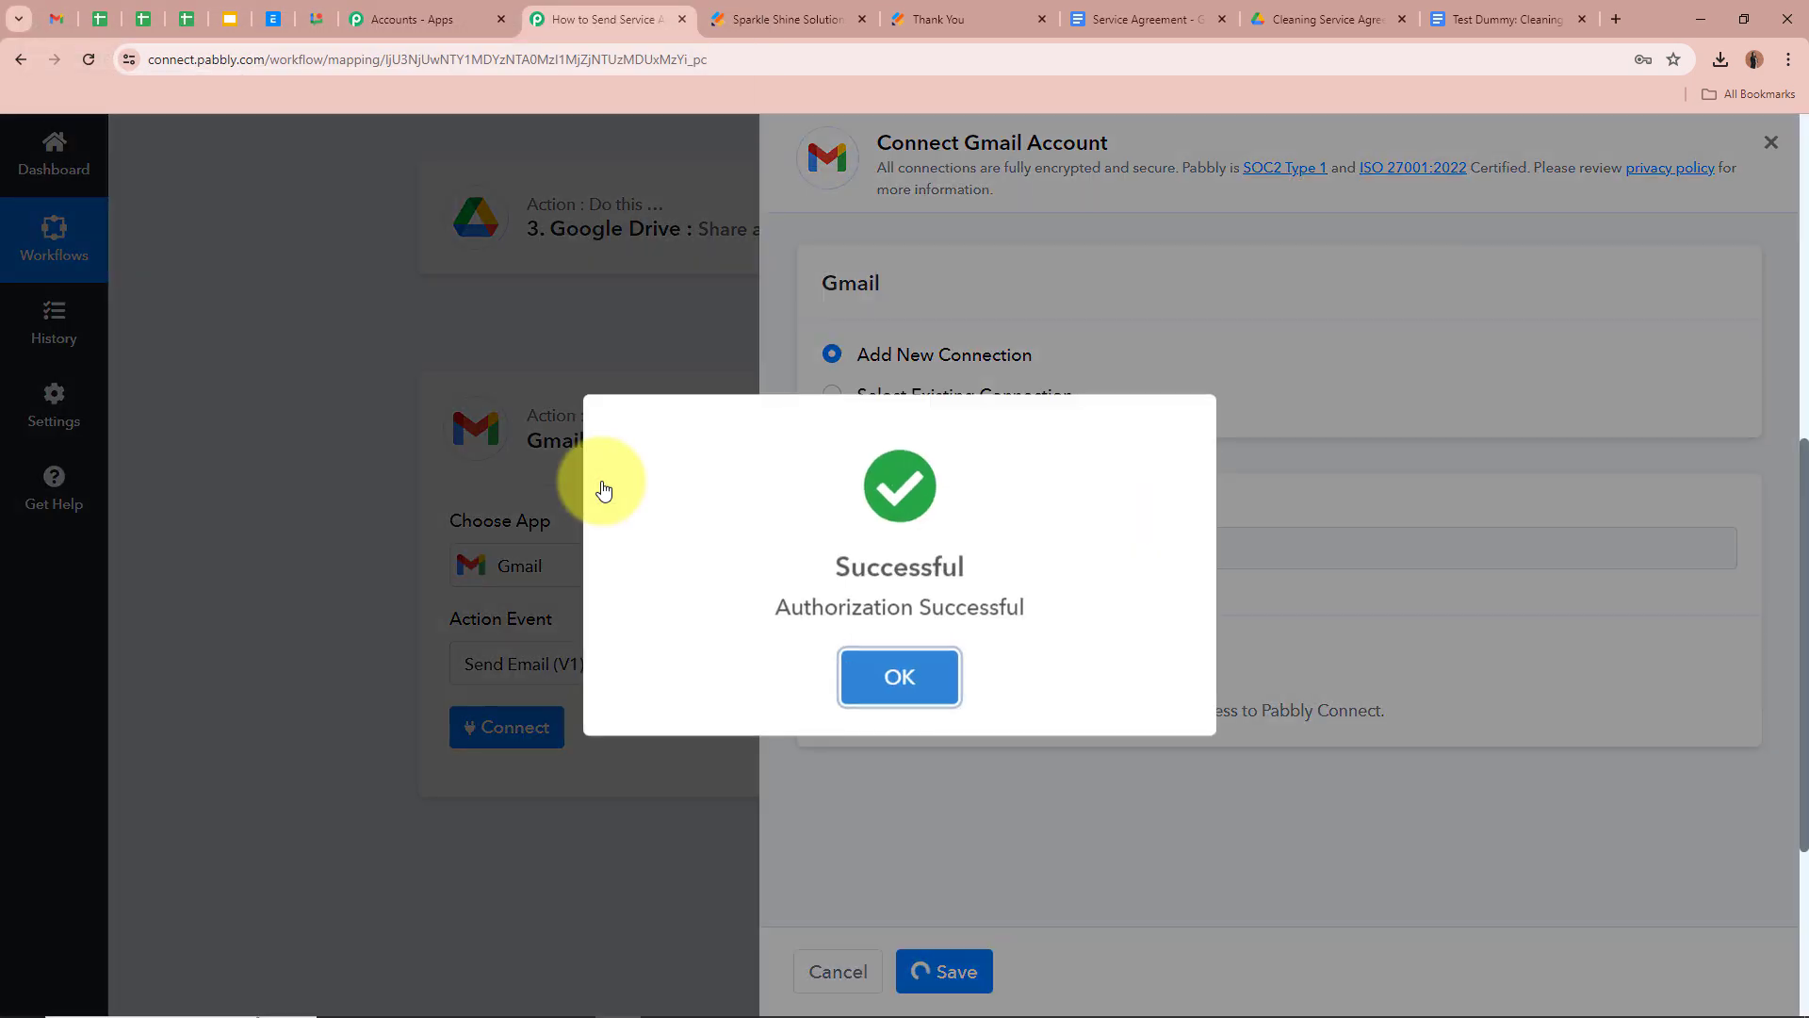
pyautogui.click(1221, 604)
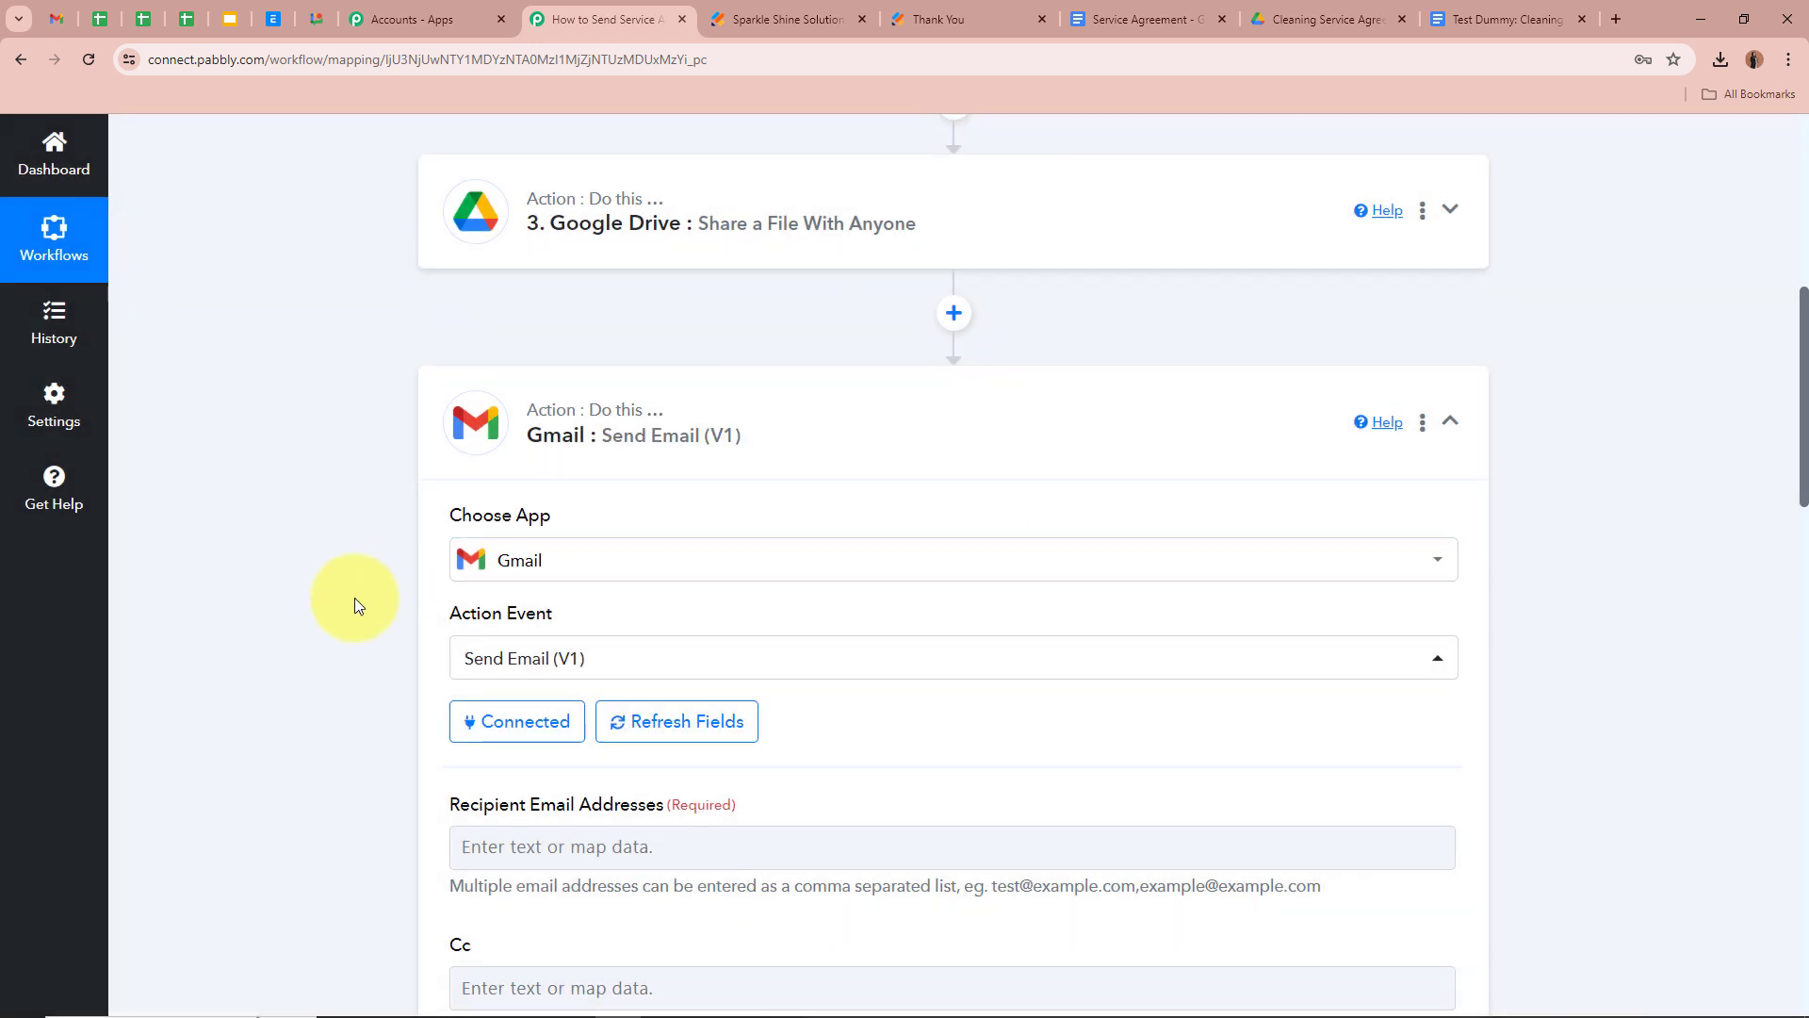
# Map the Jotform response's Q4 Email answer into Recipient Email Addresses
pyautogui.scroll(-4, 355, 599)
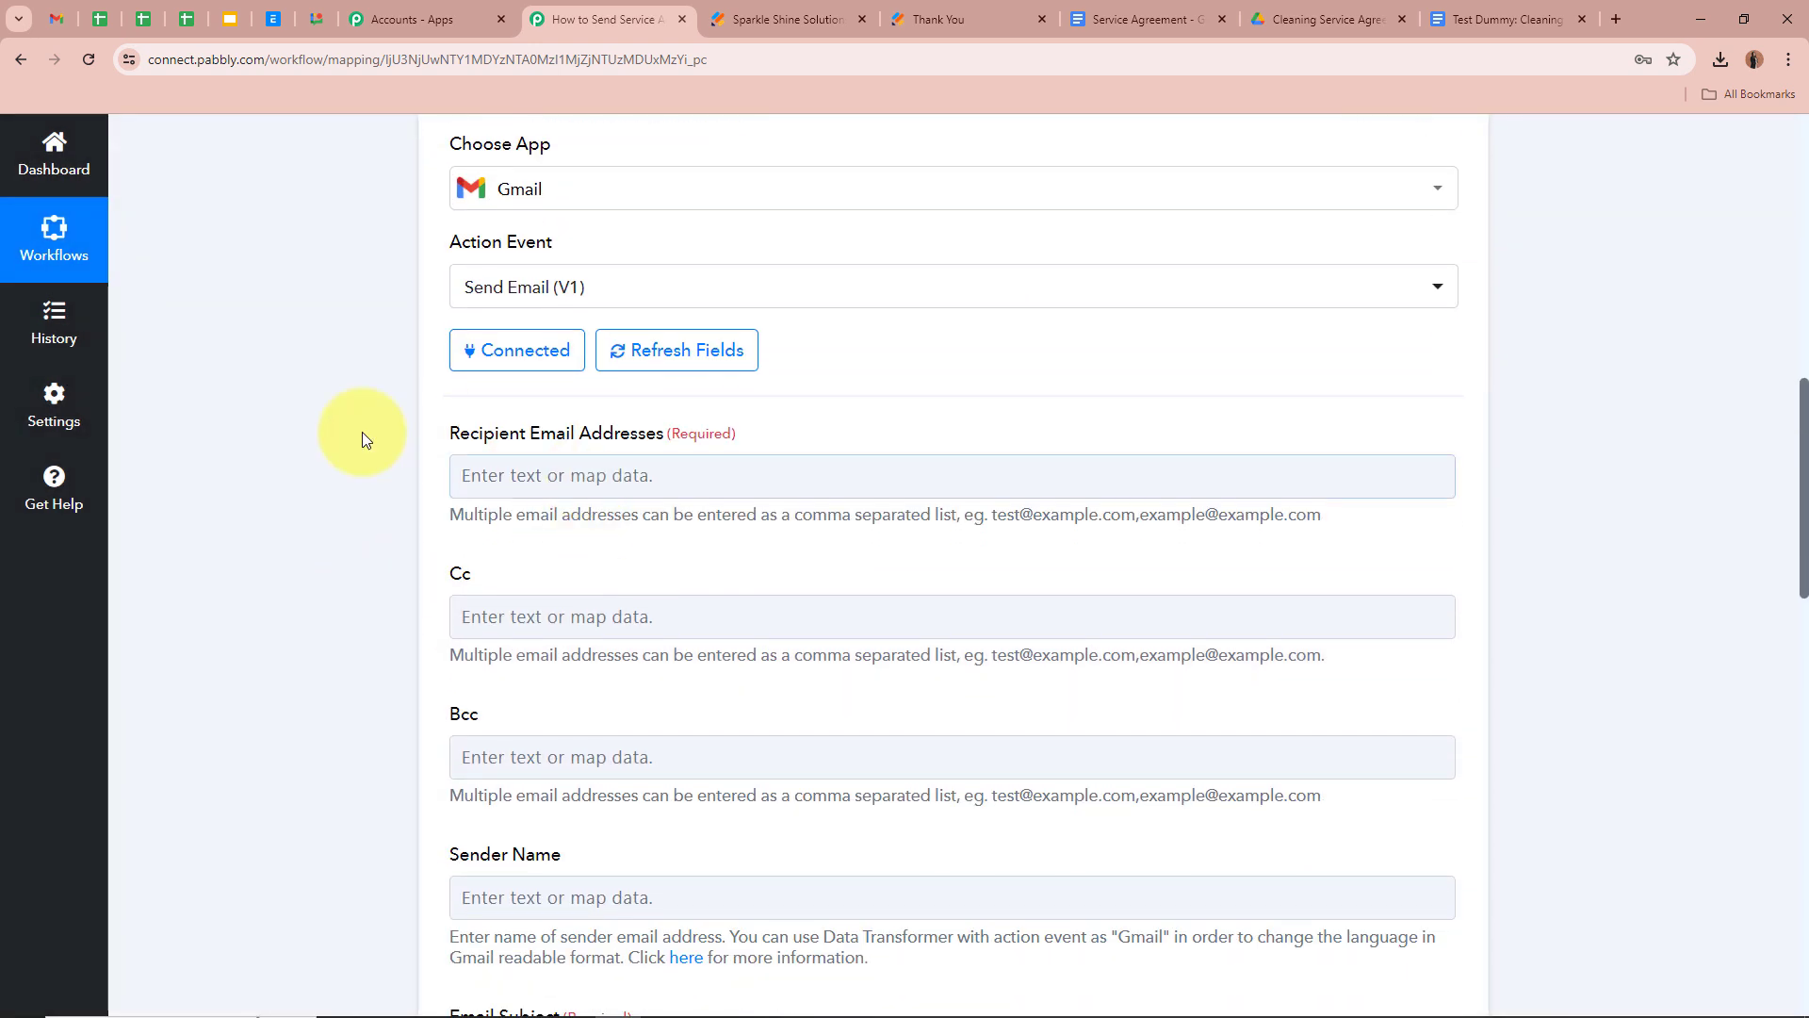
pyautogui.moveTo(443, 429); pyautogui.dragTo(558, 441)
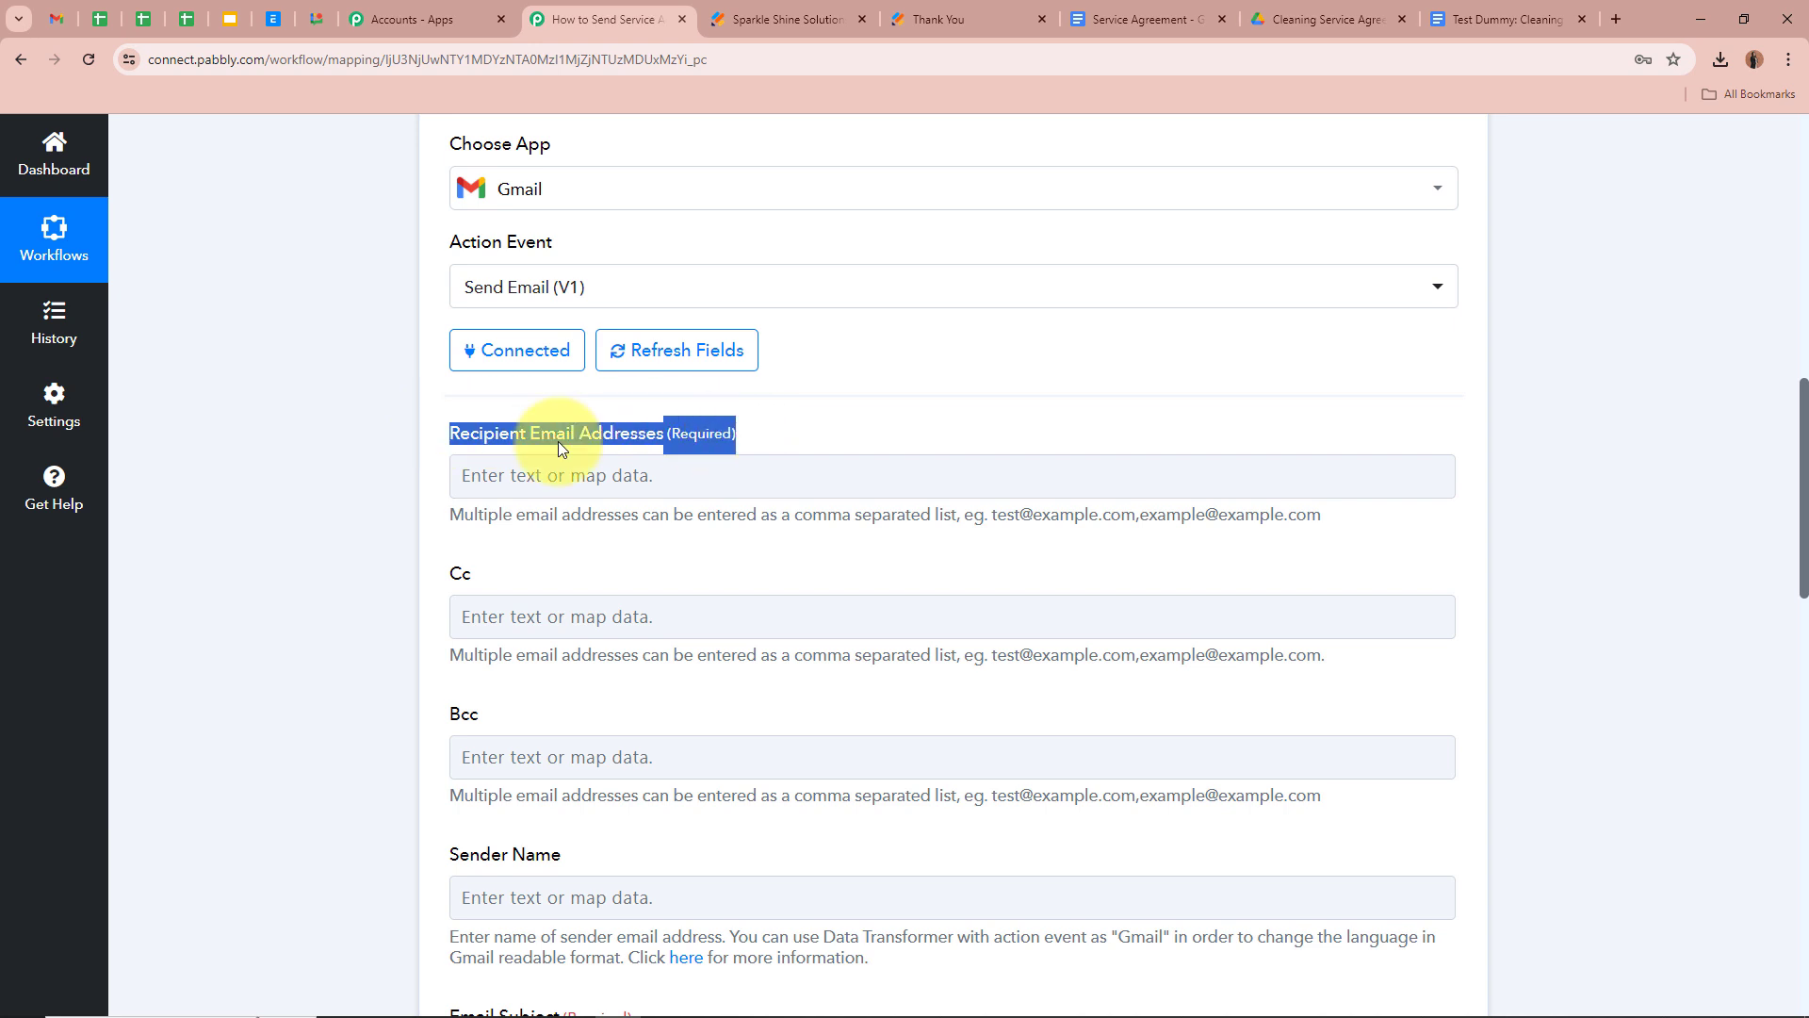
pyautogui.click(200, 468)
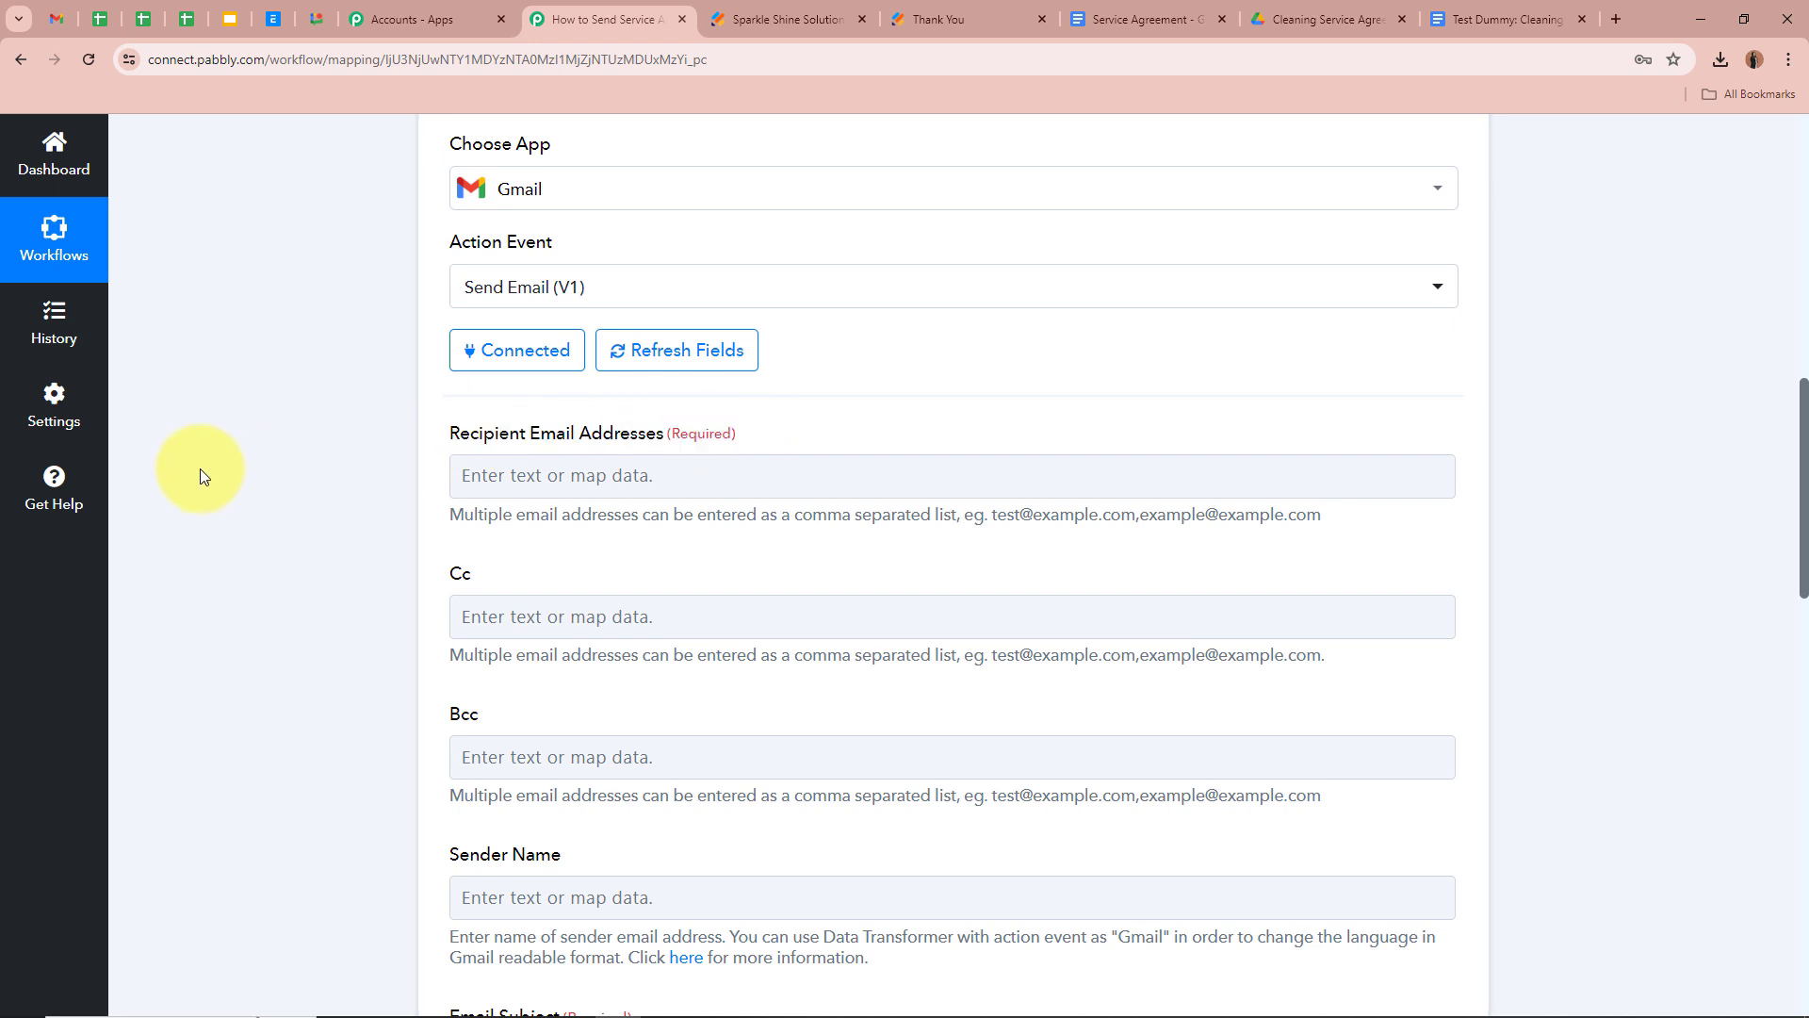
pyautogui.scroll(-2, 199, 467)
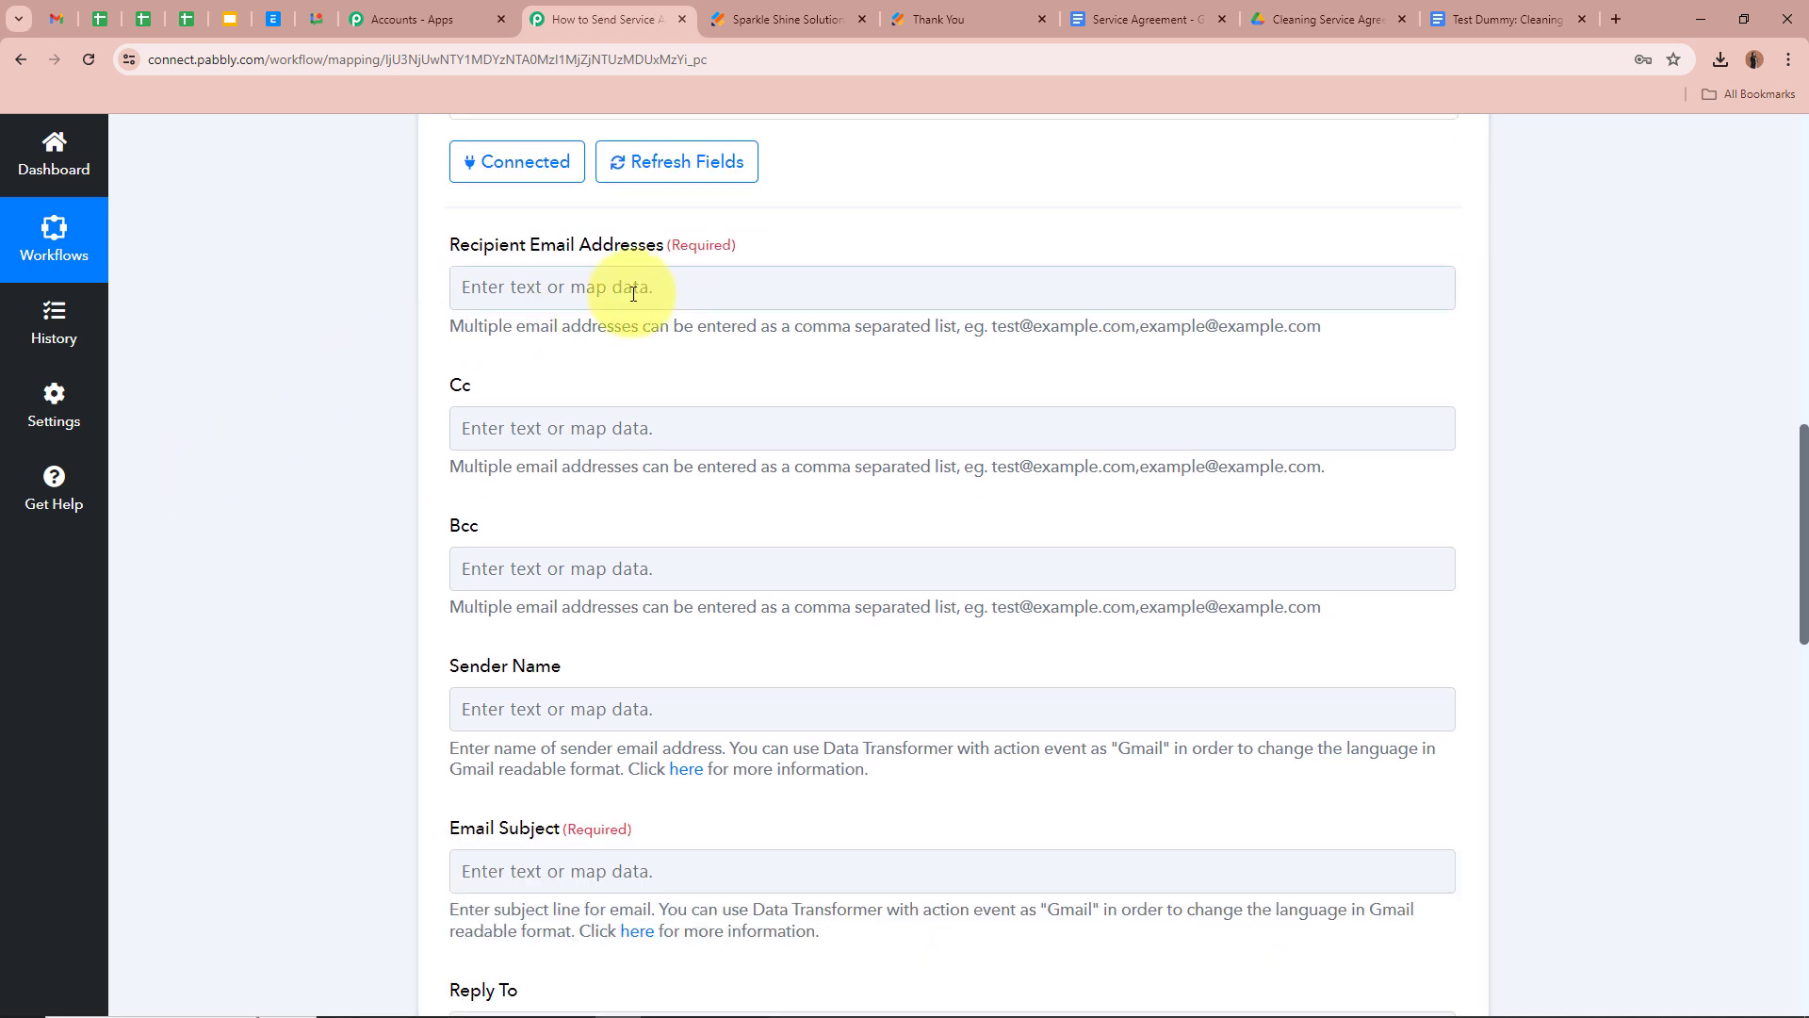
pyautogui.click(633, 293)
pyautogui.click(694, 462)
pyautogui.scroll(-3, 737, 766)
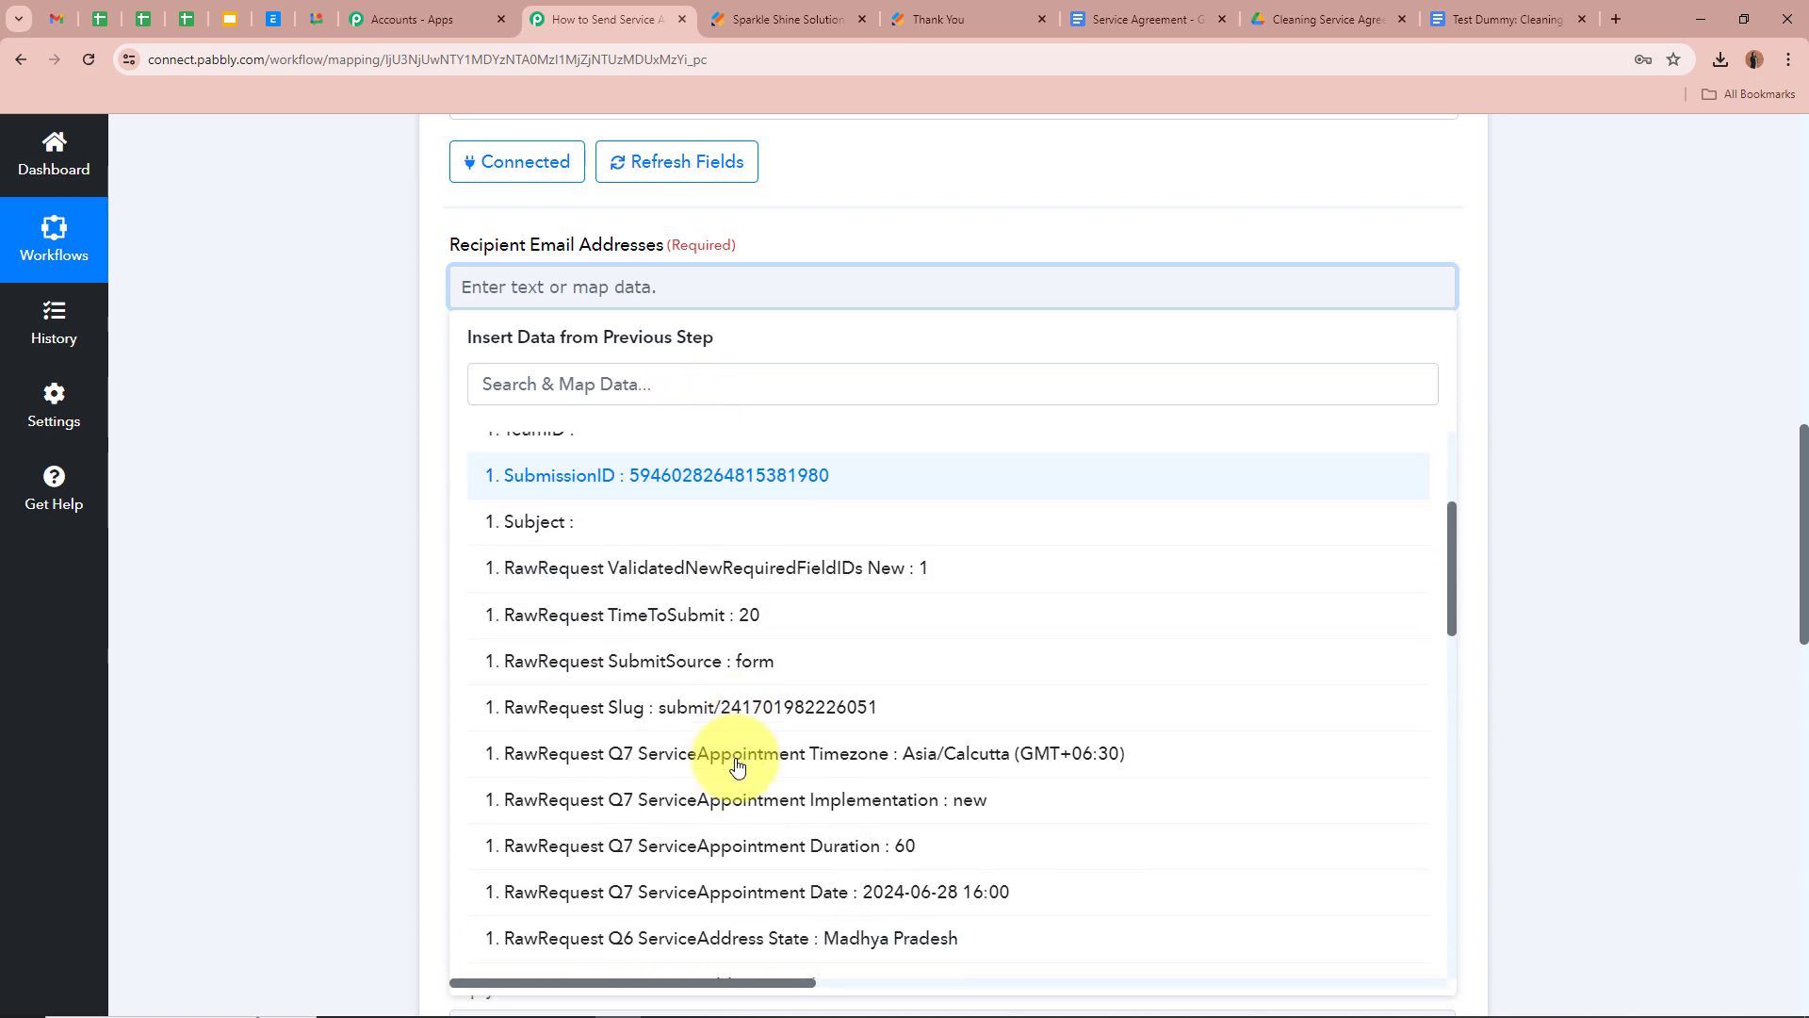
pyautogui.scroll(-4, 738, 766)
pyautogui.scroll(-2, 739, 767)
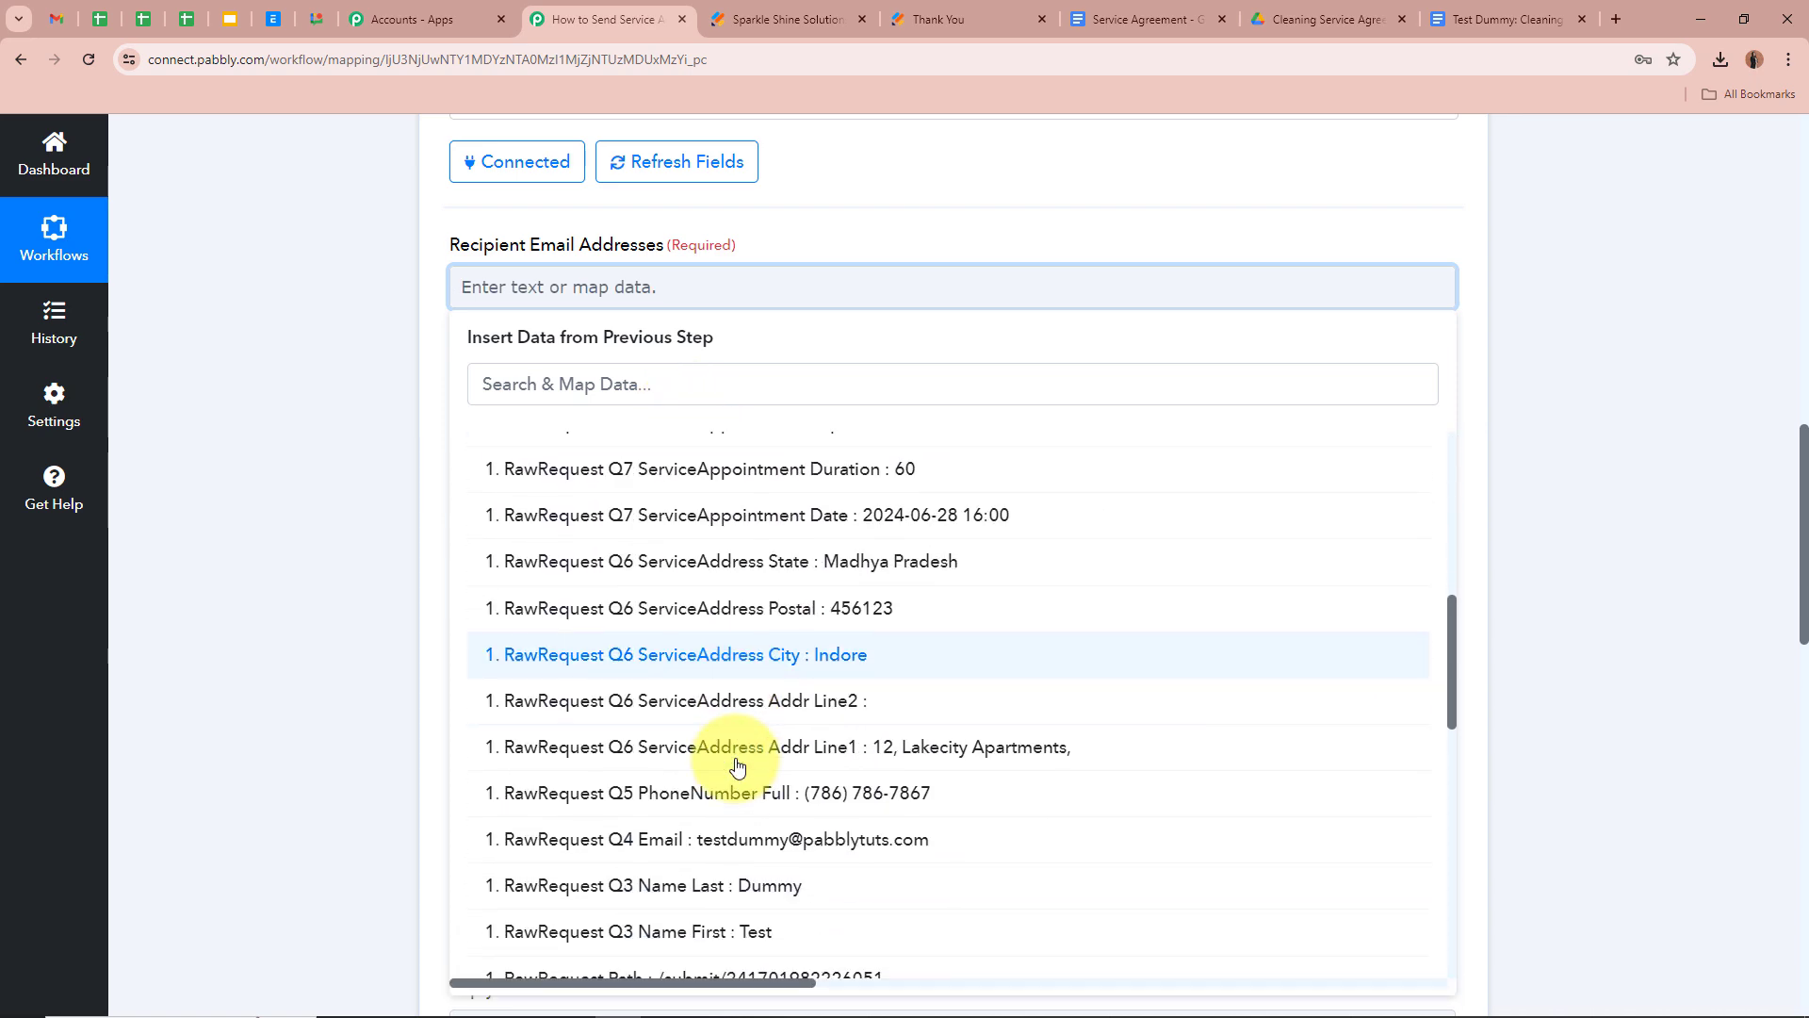
pyautogui.click(711, 845)
pyautogui.click(232, 394)
# Paste 'Team Sparkle Shine Solutions' as the Sender Name
pyautogui.scroll(5, 232, 394)
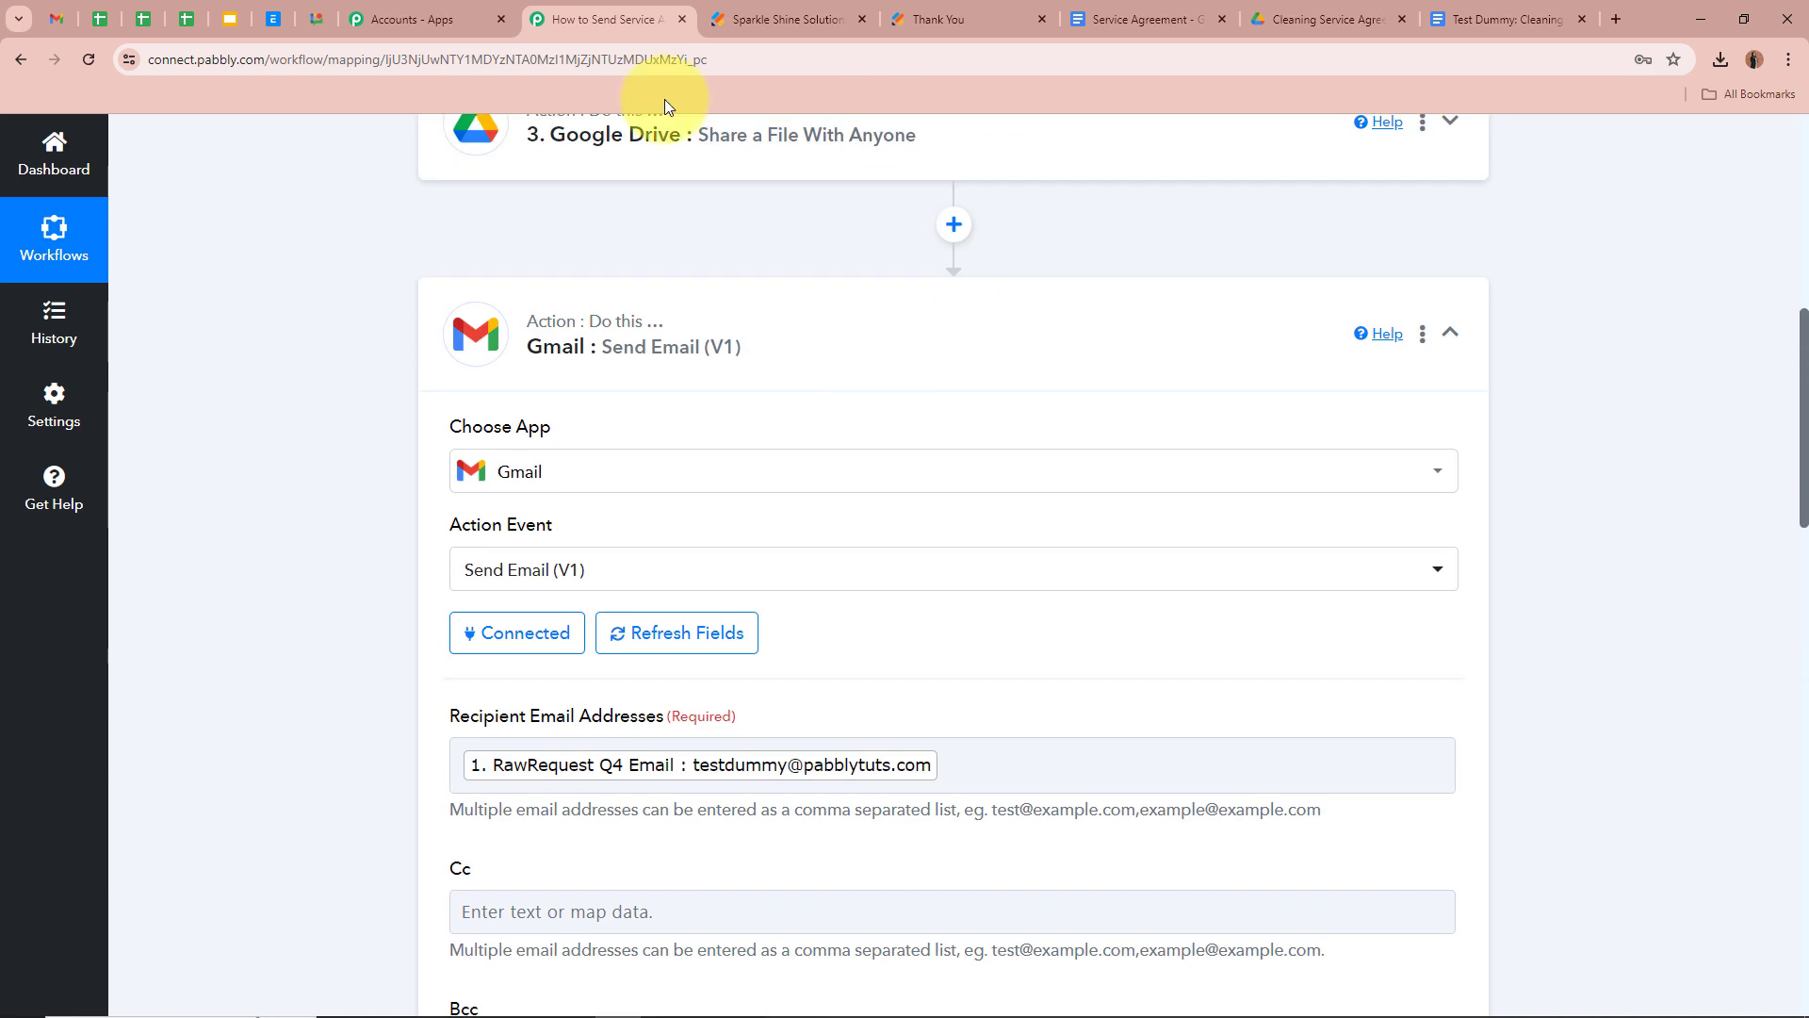
pyautogui.scroll(-3, 279, 448)
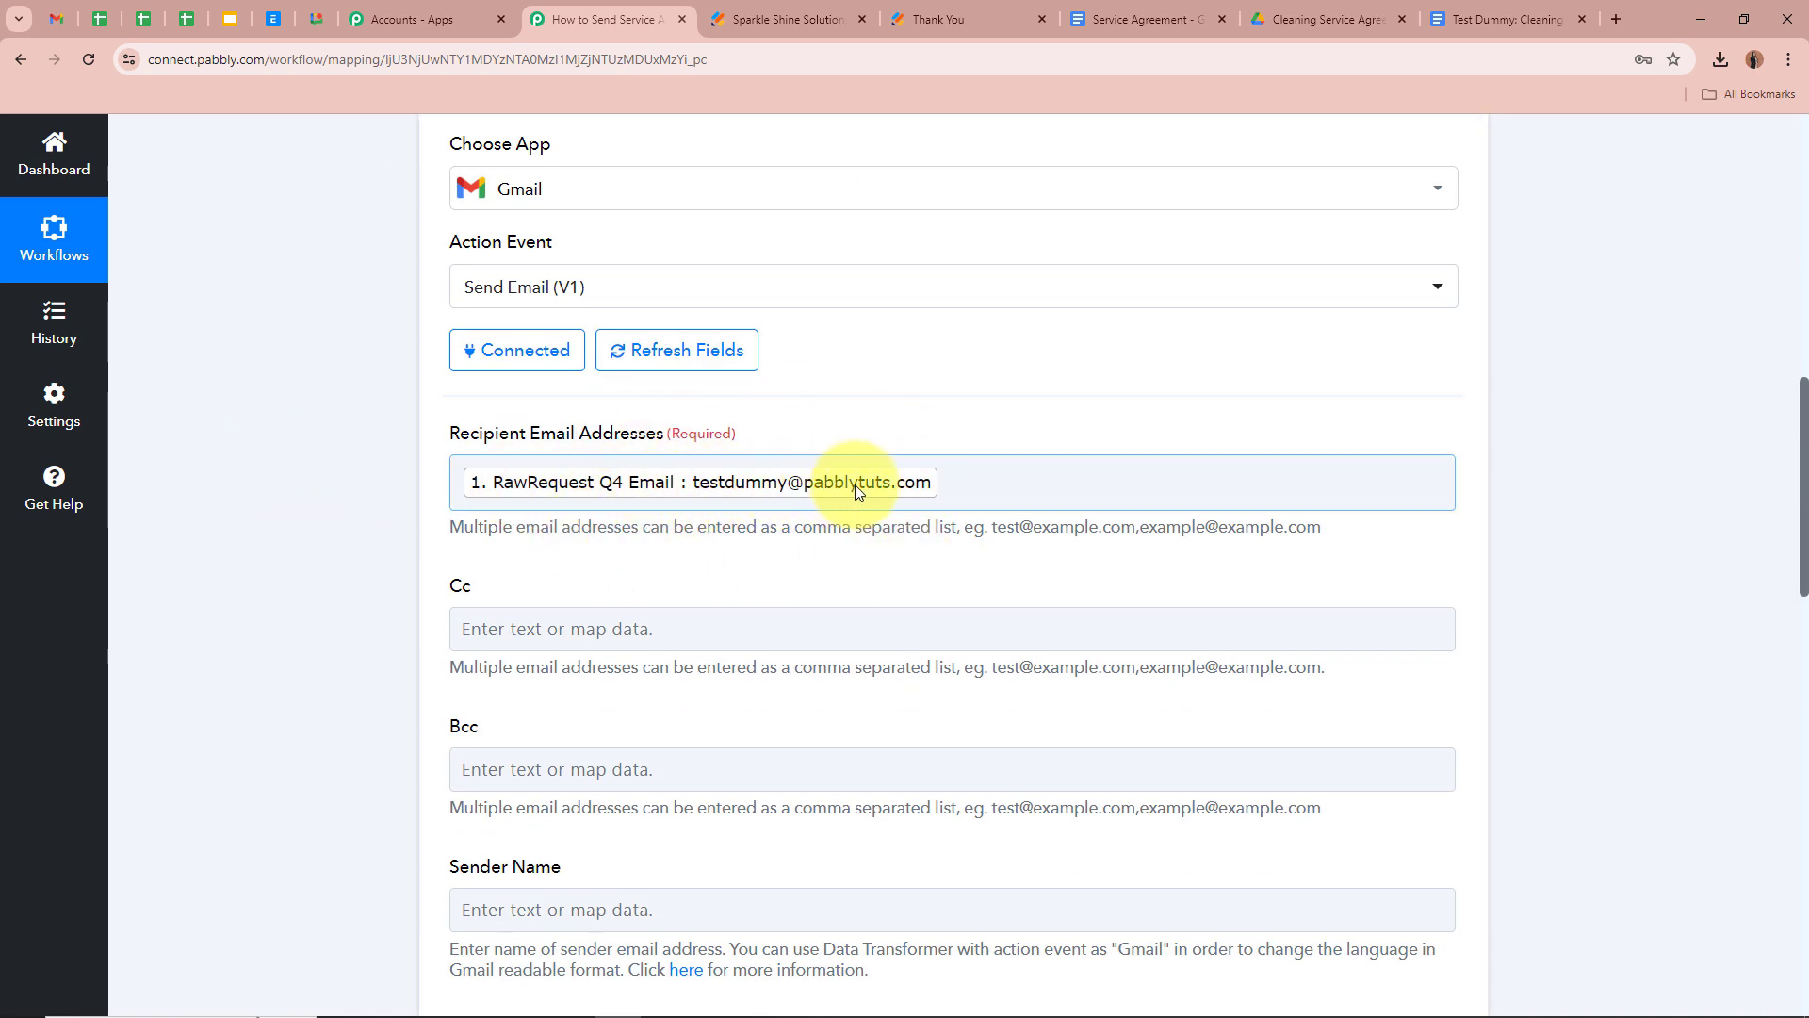
pyautogui.scroll(-3, 434, 492)
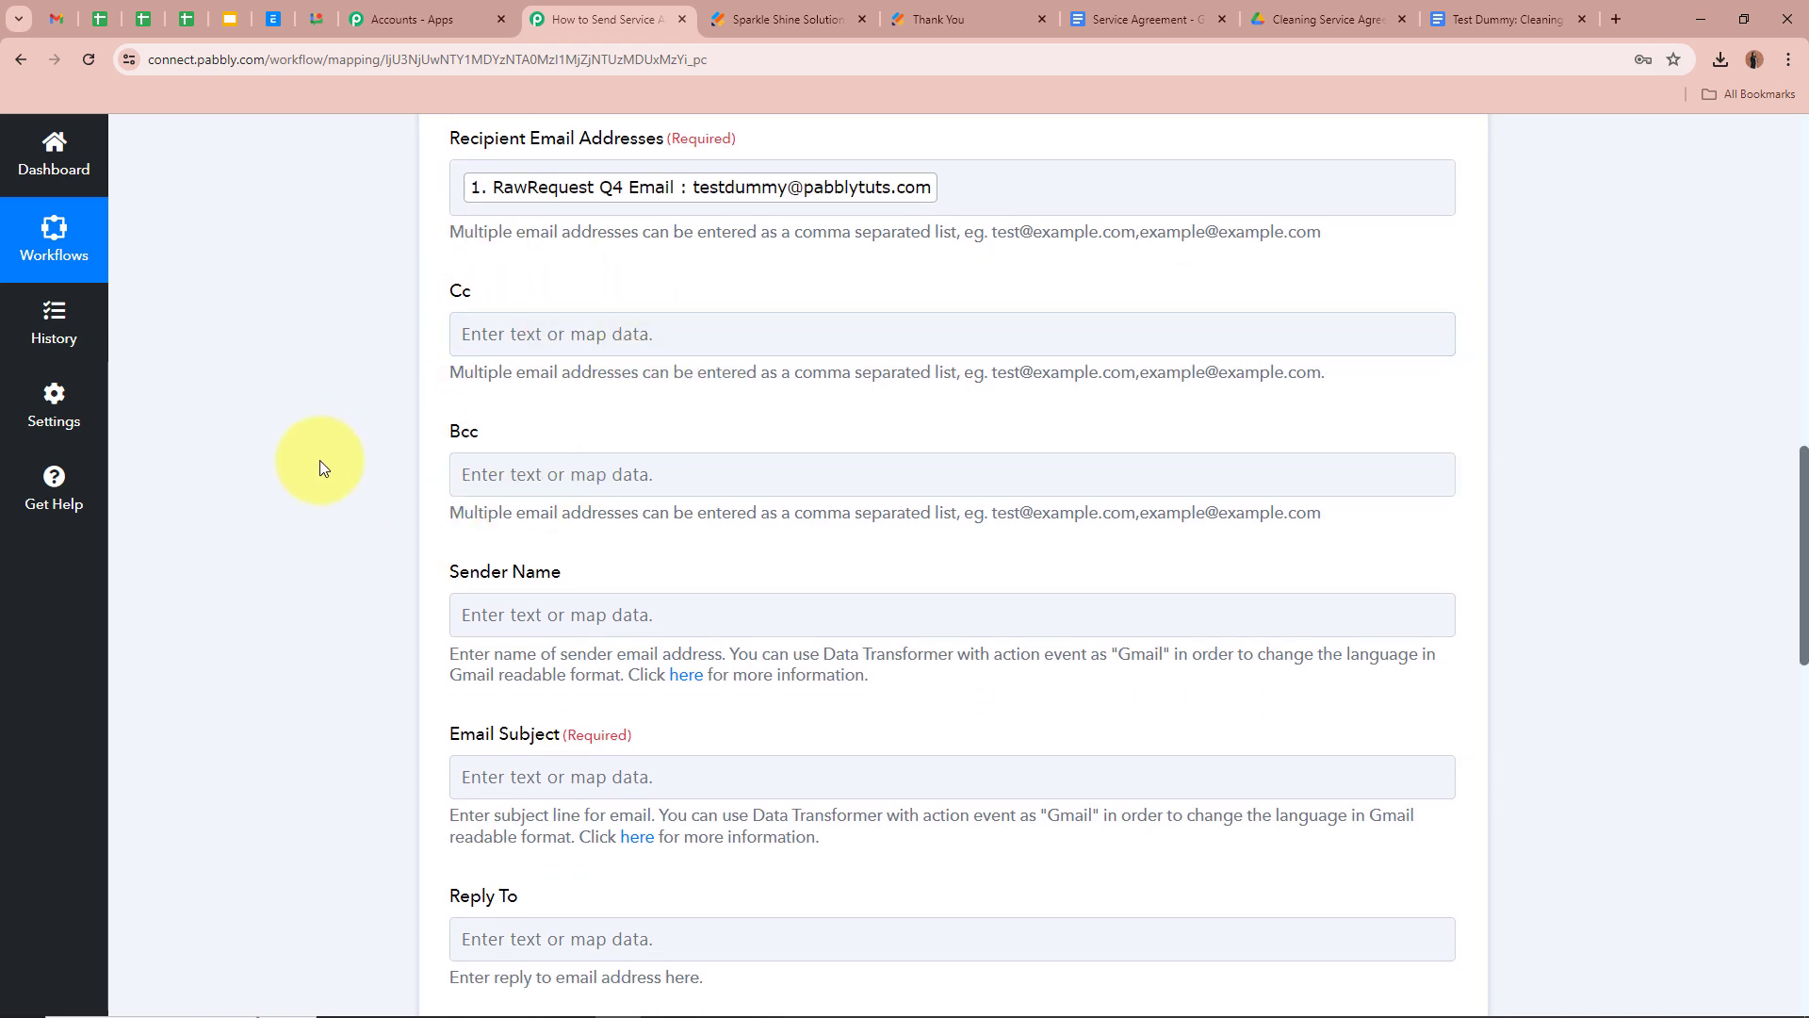
pyautogui.scroll(-2, 320, 462)
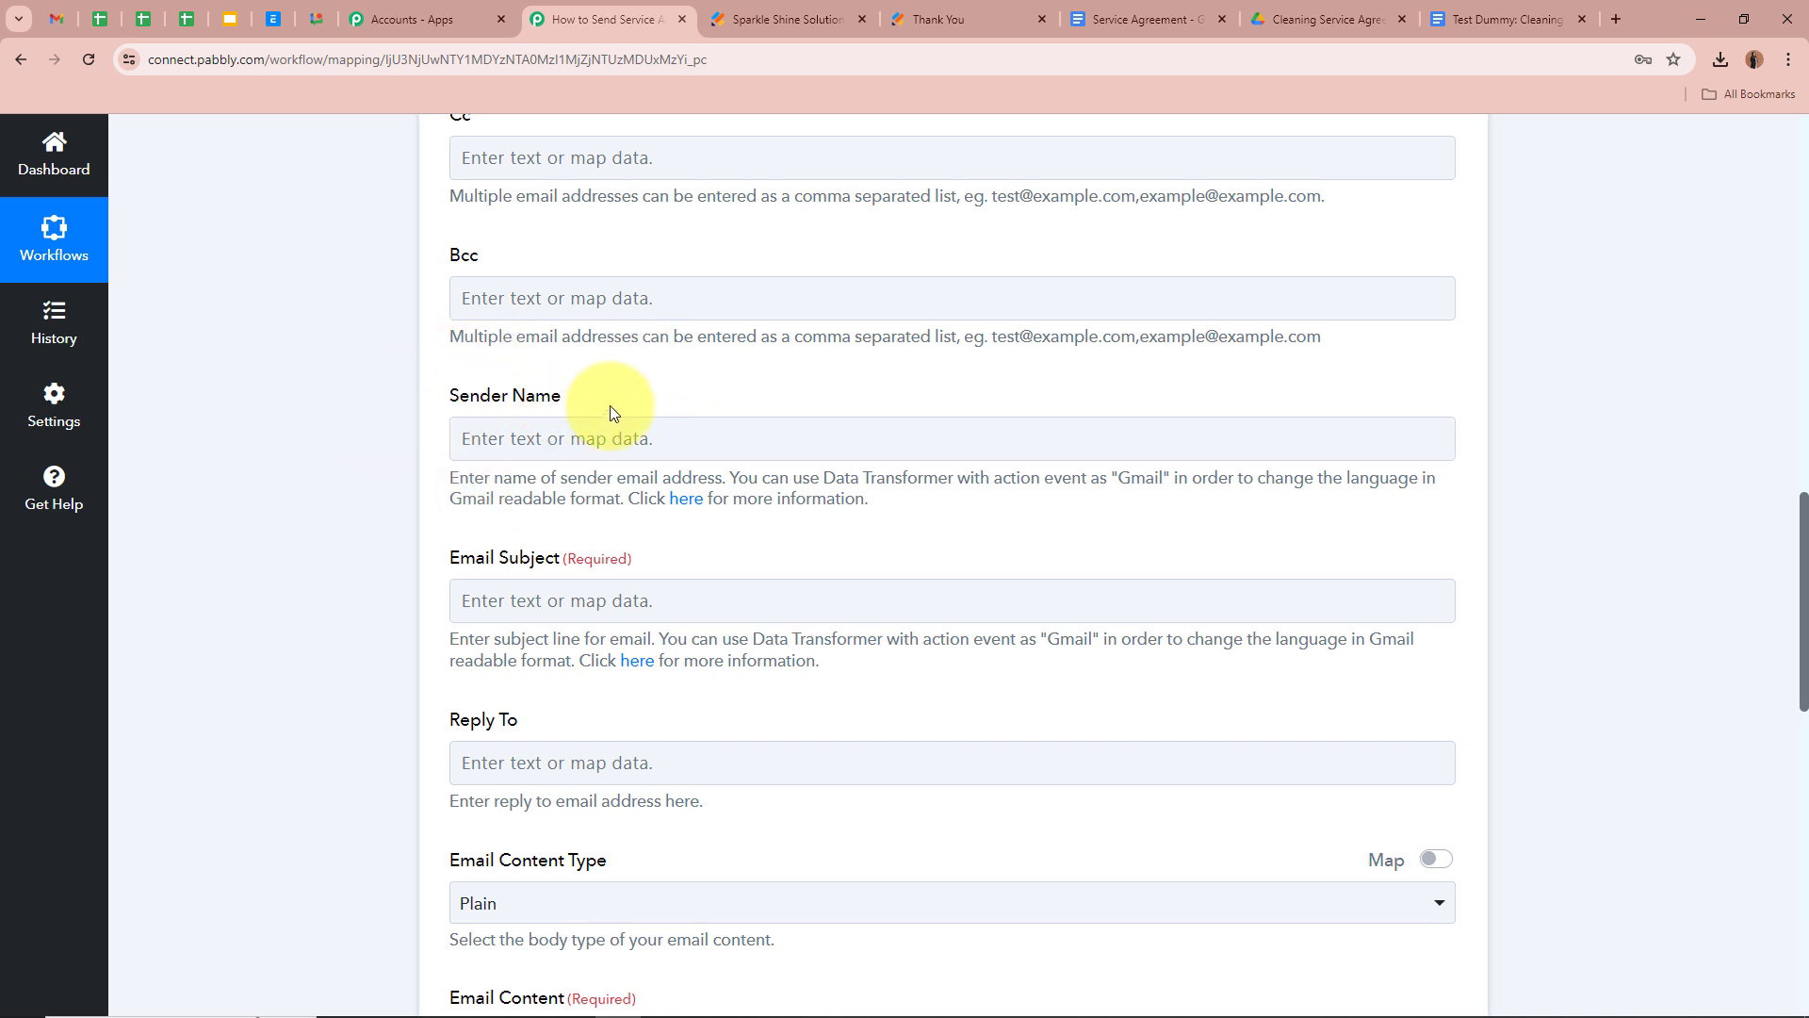
pyautogui.click(608, 435)
pyautogui.write('Team Sparkle Shine Solutions')
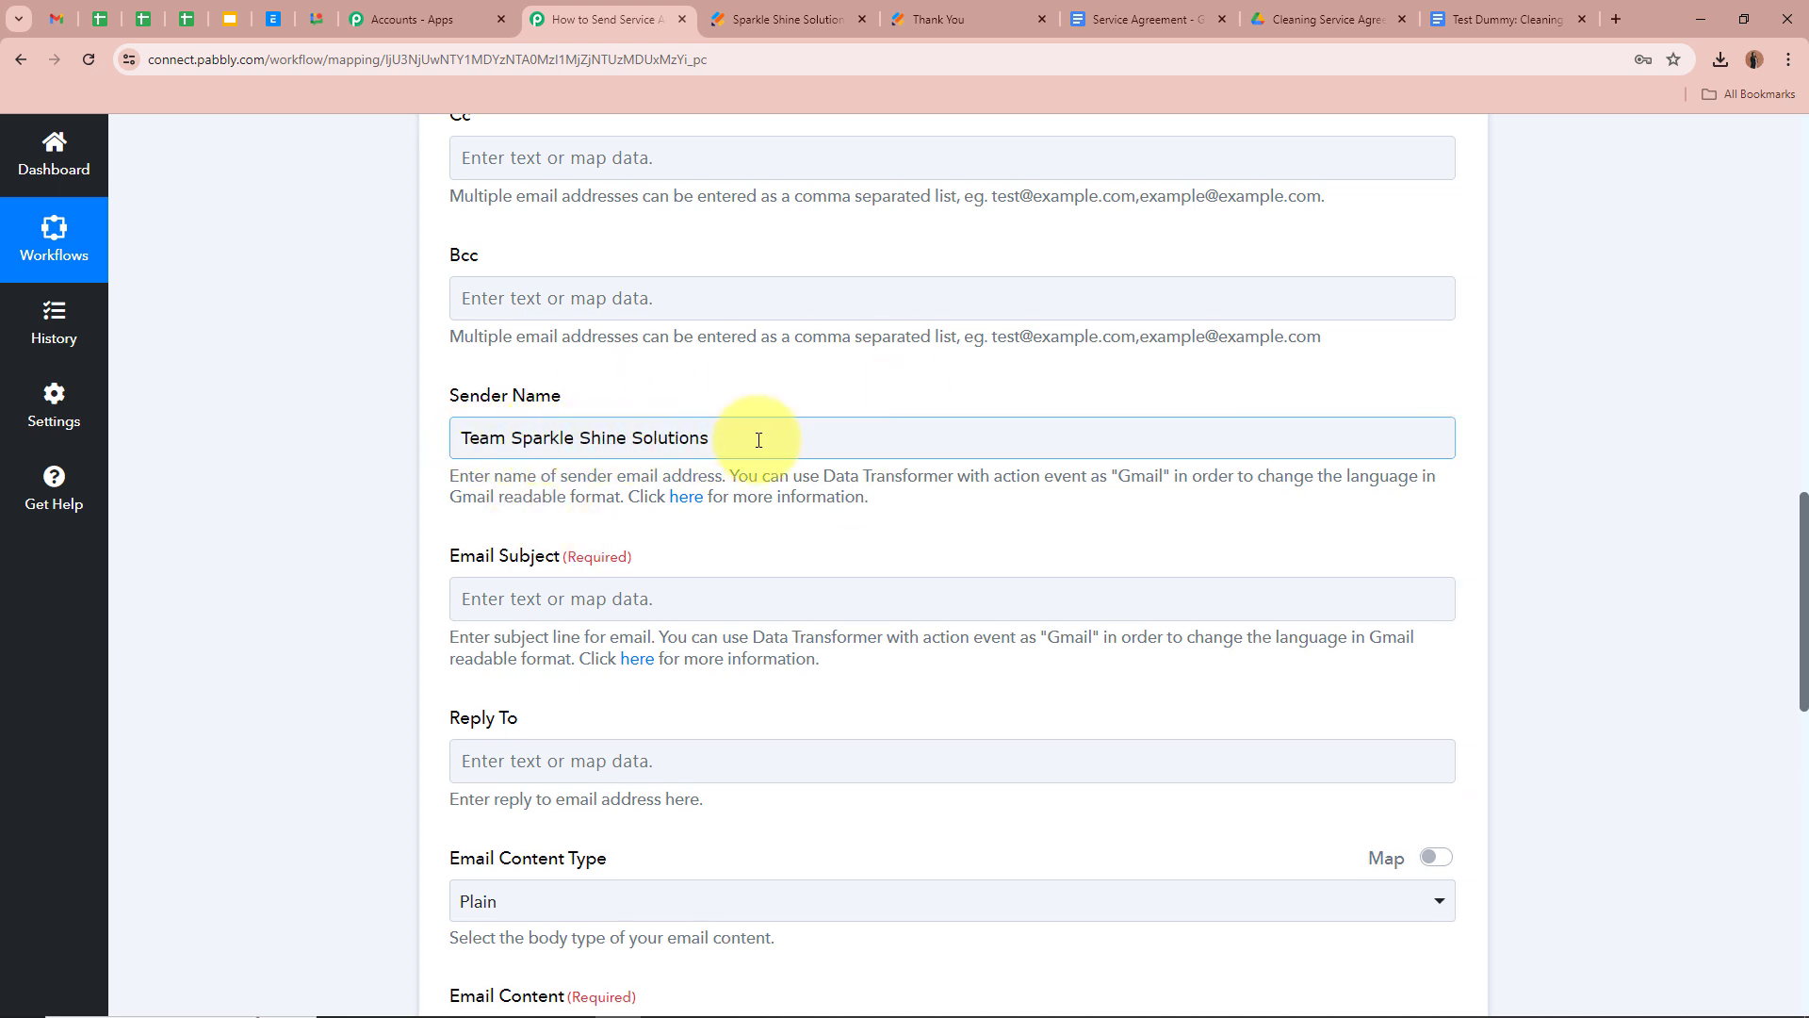
pyautogui.moveTo(506, 437); pyautogui.dragTo(855, 432)
pyautogui.click(854, 432)
pyautogui.click(388, 469)
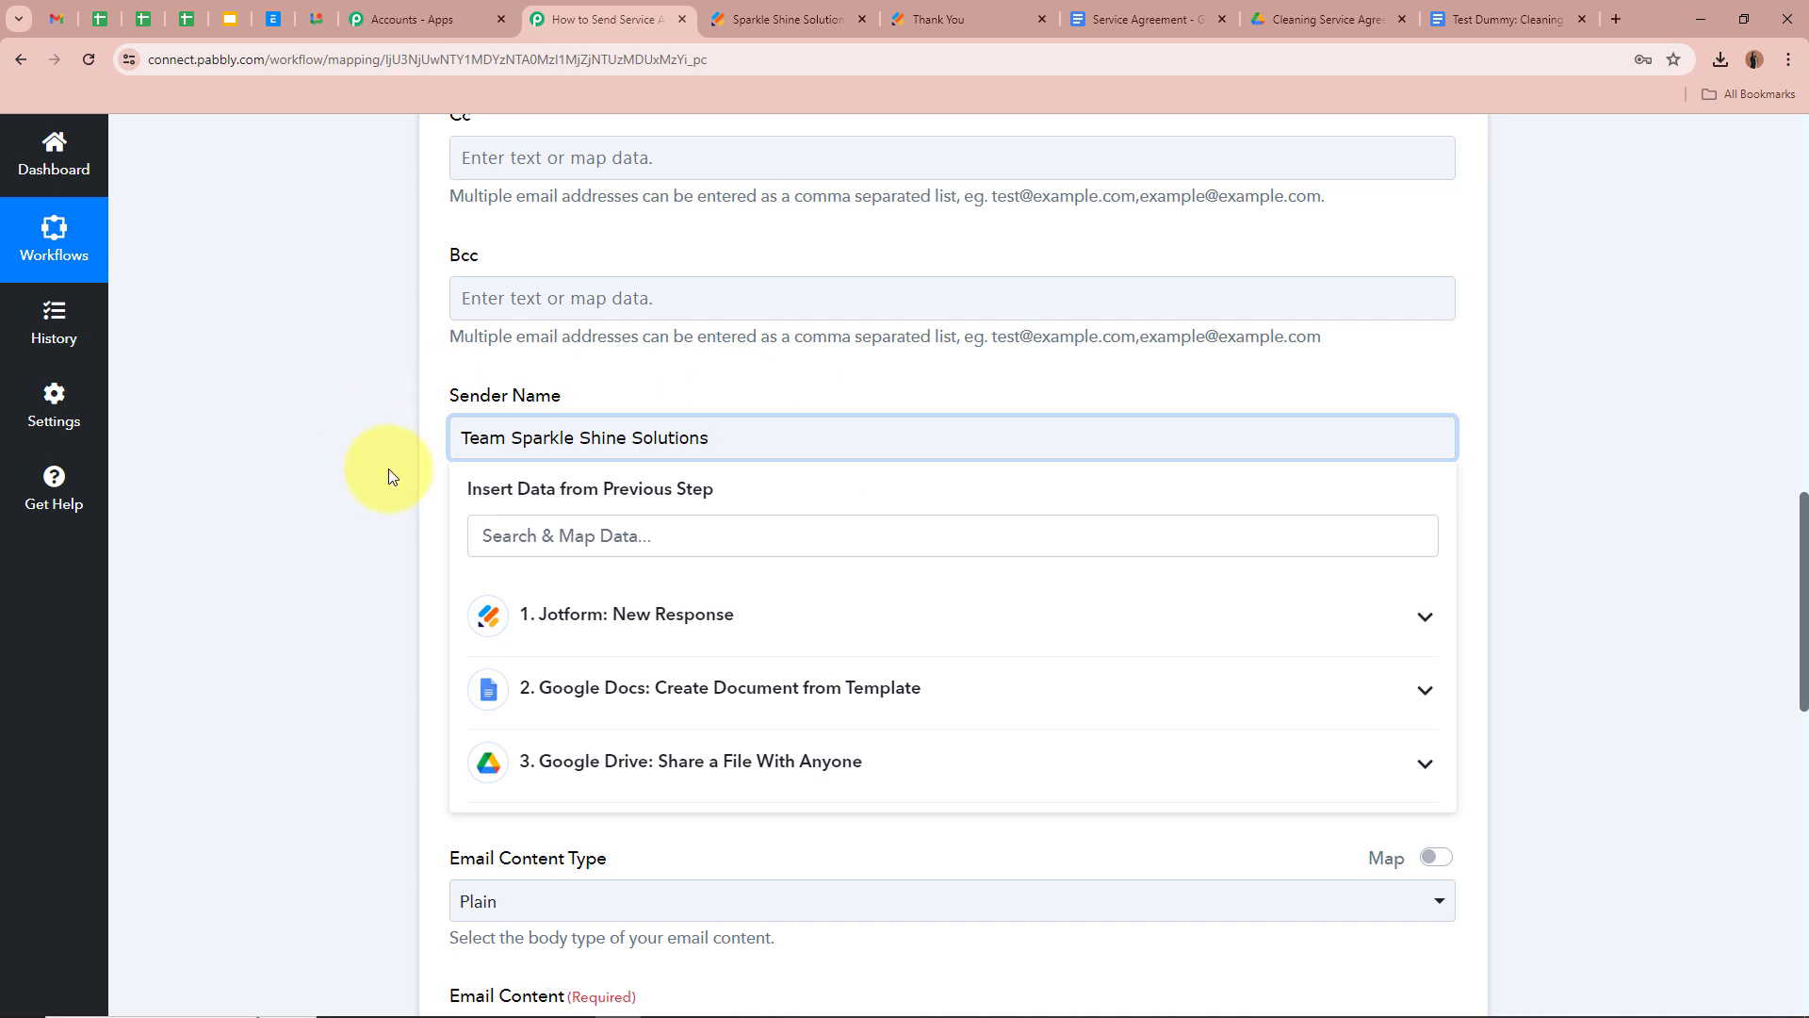
pyautogui.click(347, 407)
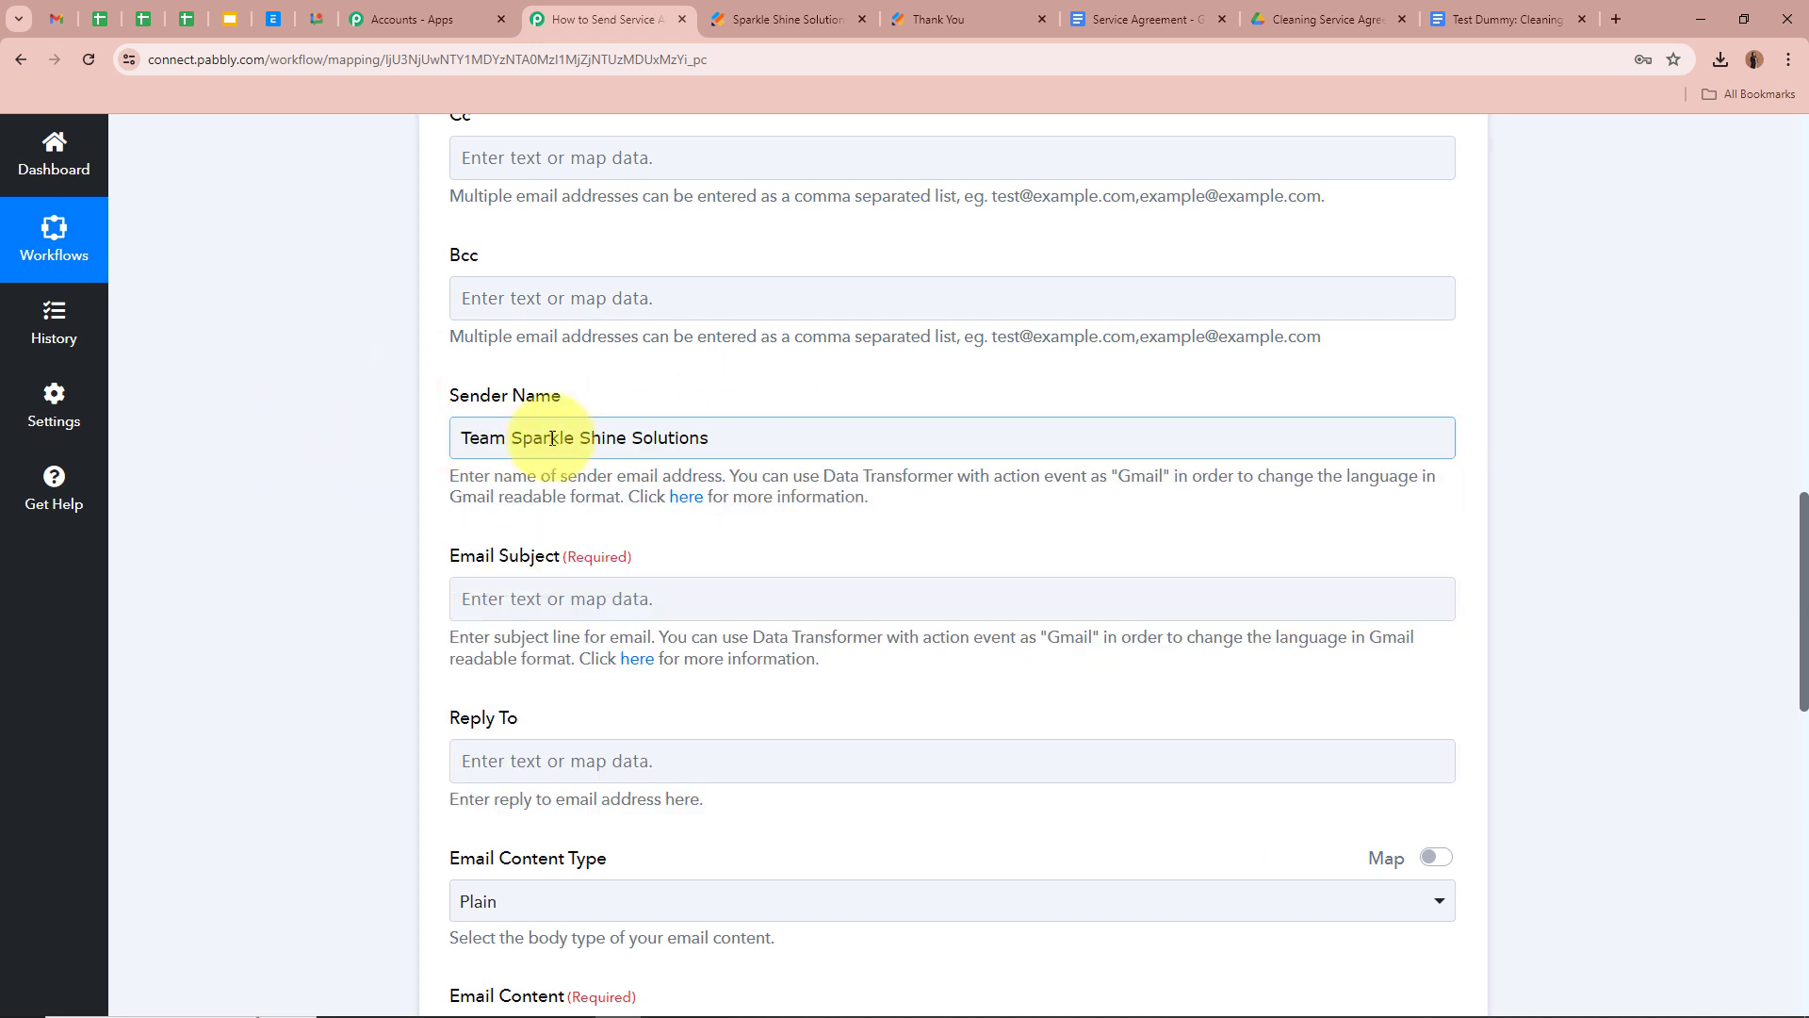
pyautogui.scroll(-2, 253, 441)
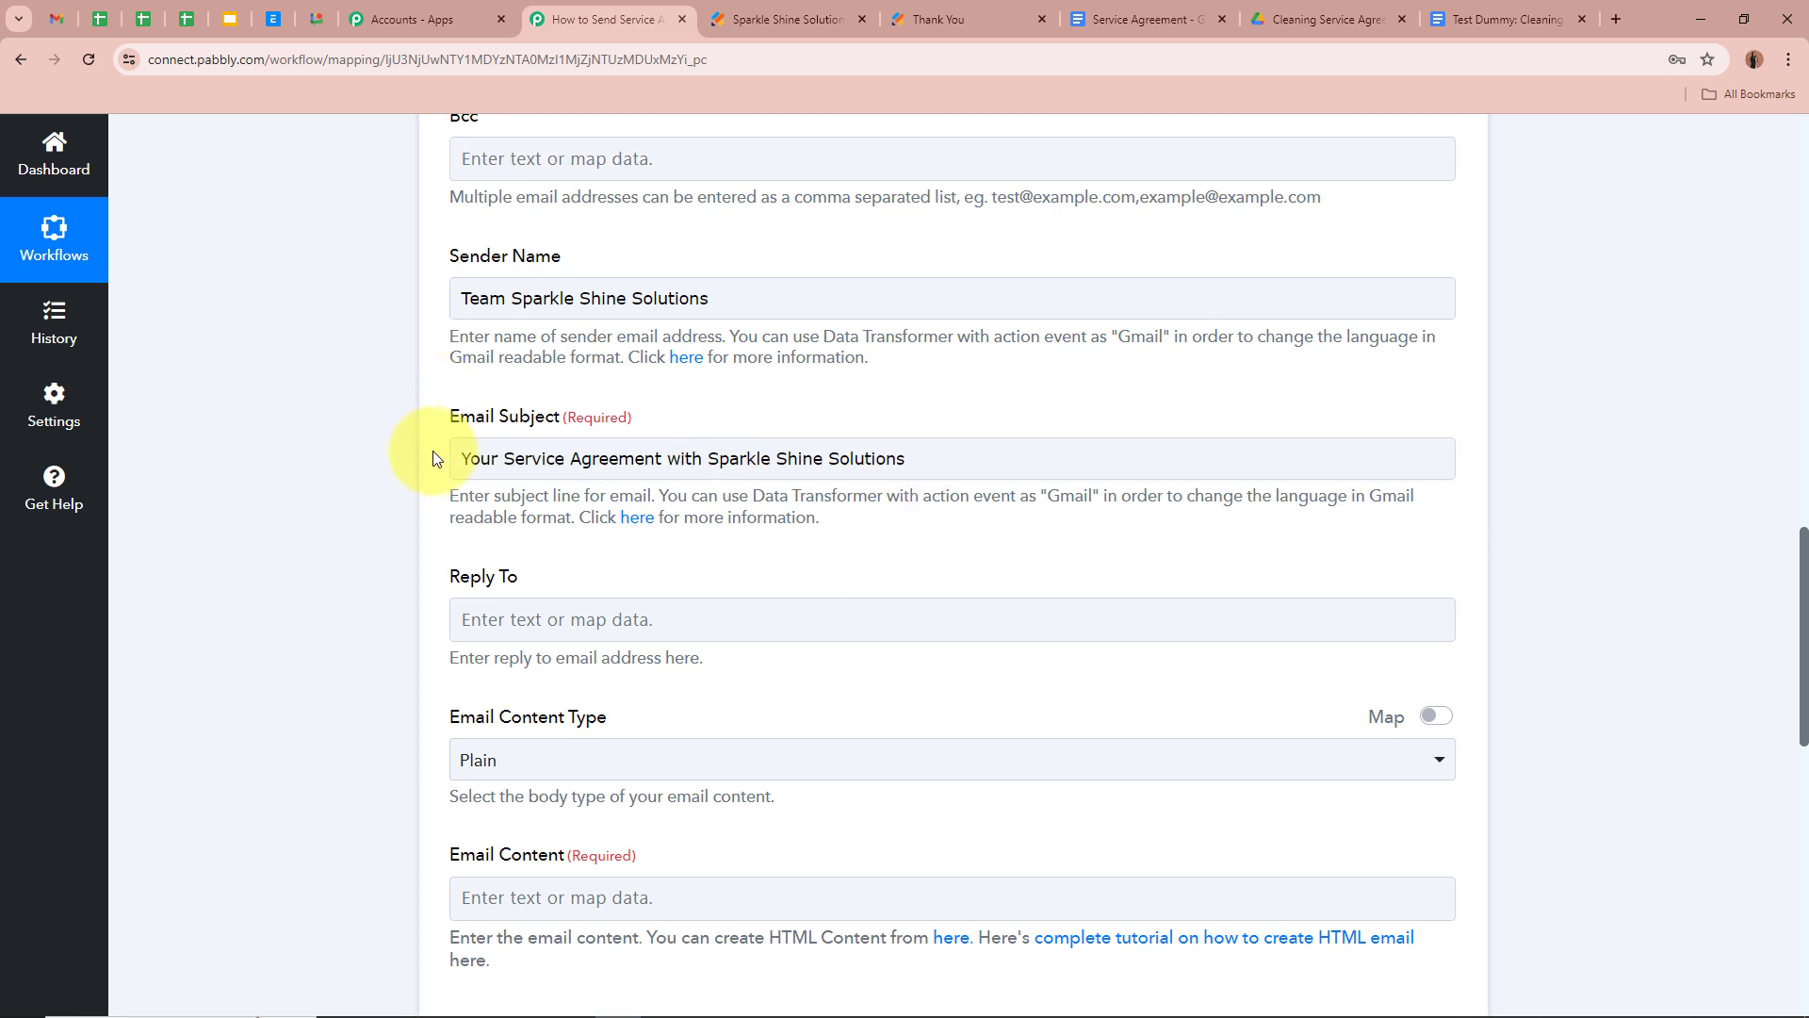
# Set the Email Subject to 'Your Service Agreement with Sparkle Shine Solutions'
pyautogui.click(457, 459)
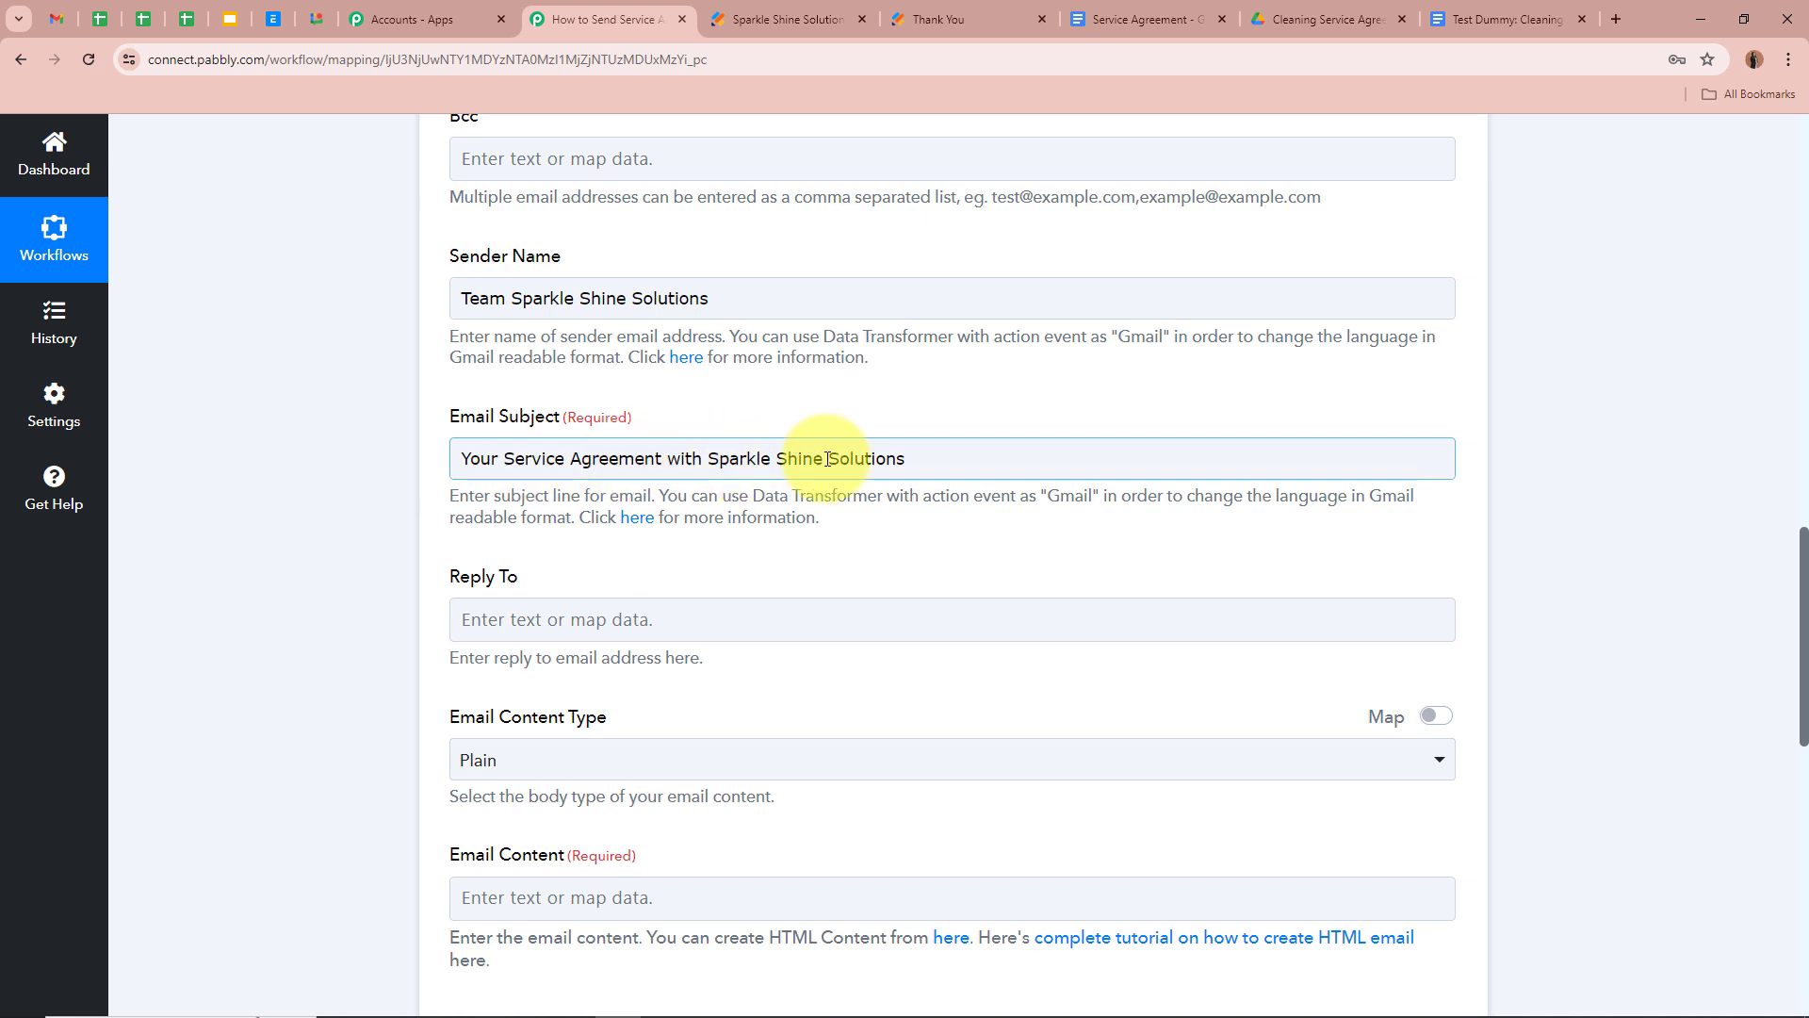
pyautogui.click(377, 432)
pyautogui.scroll(-2, 377, 425)
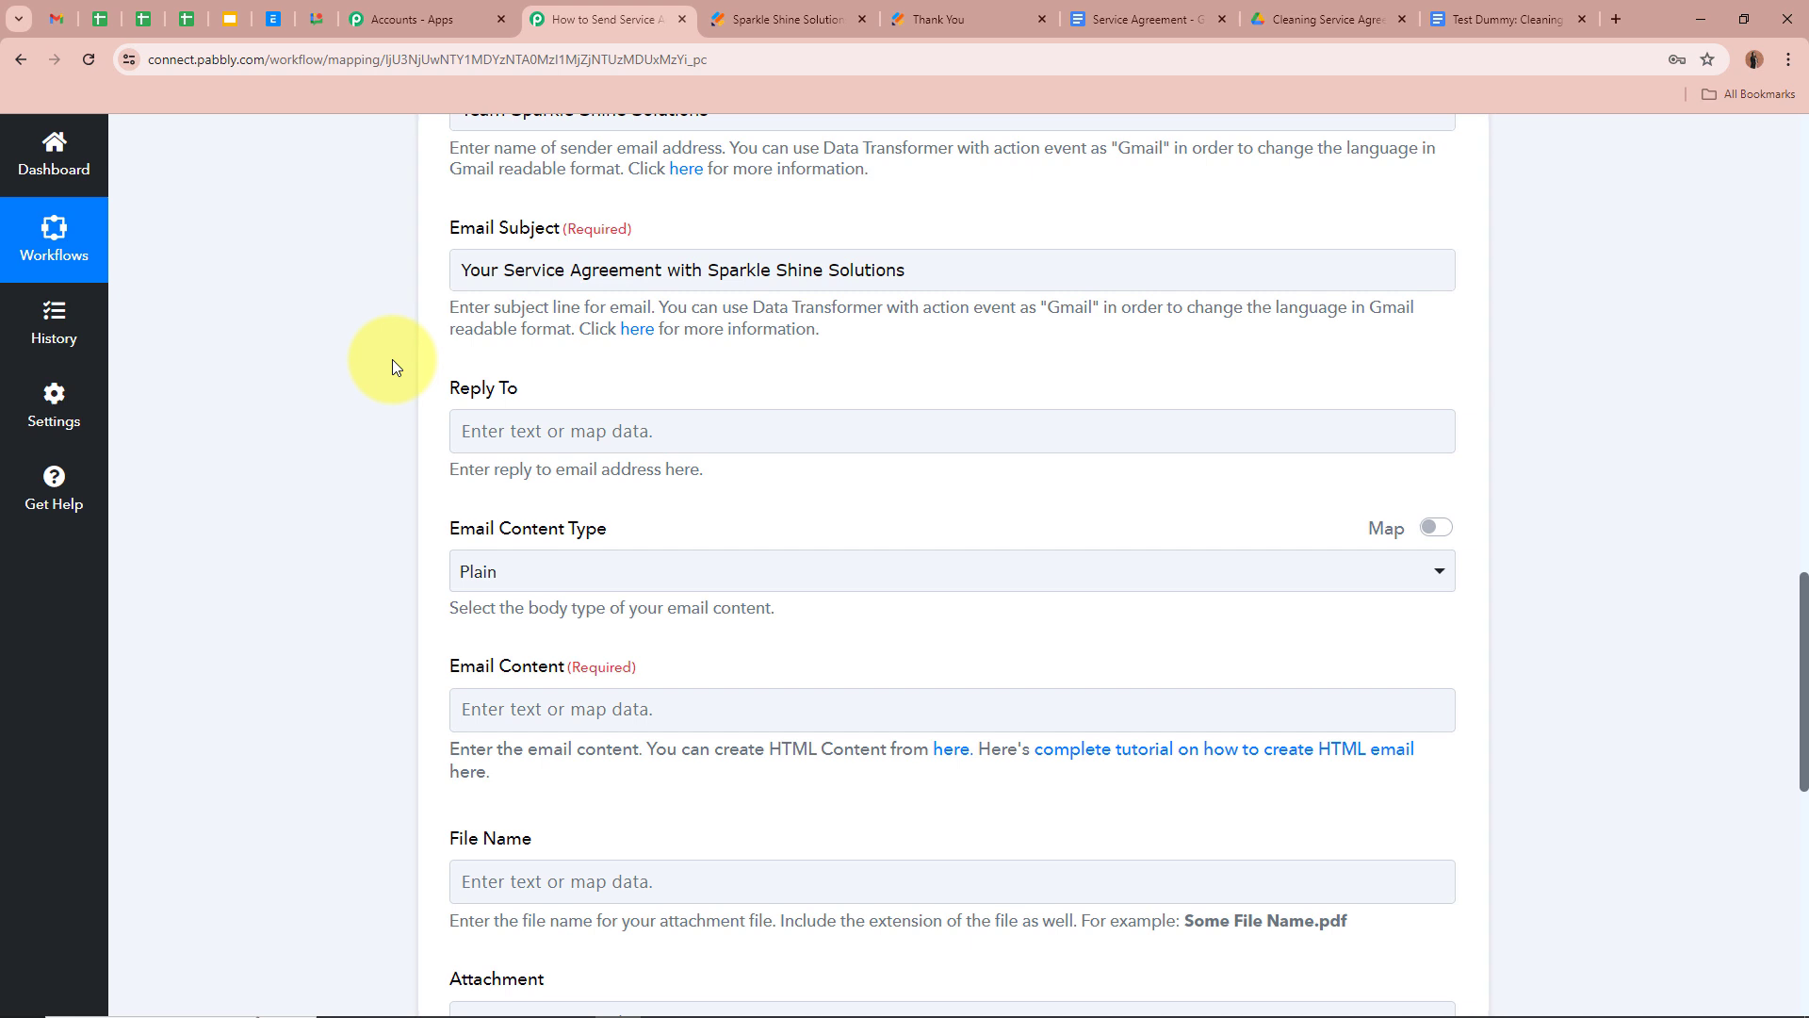
pyautogui.scroll(-2, 393, 361)
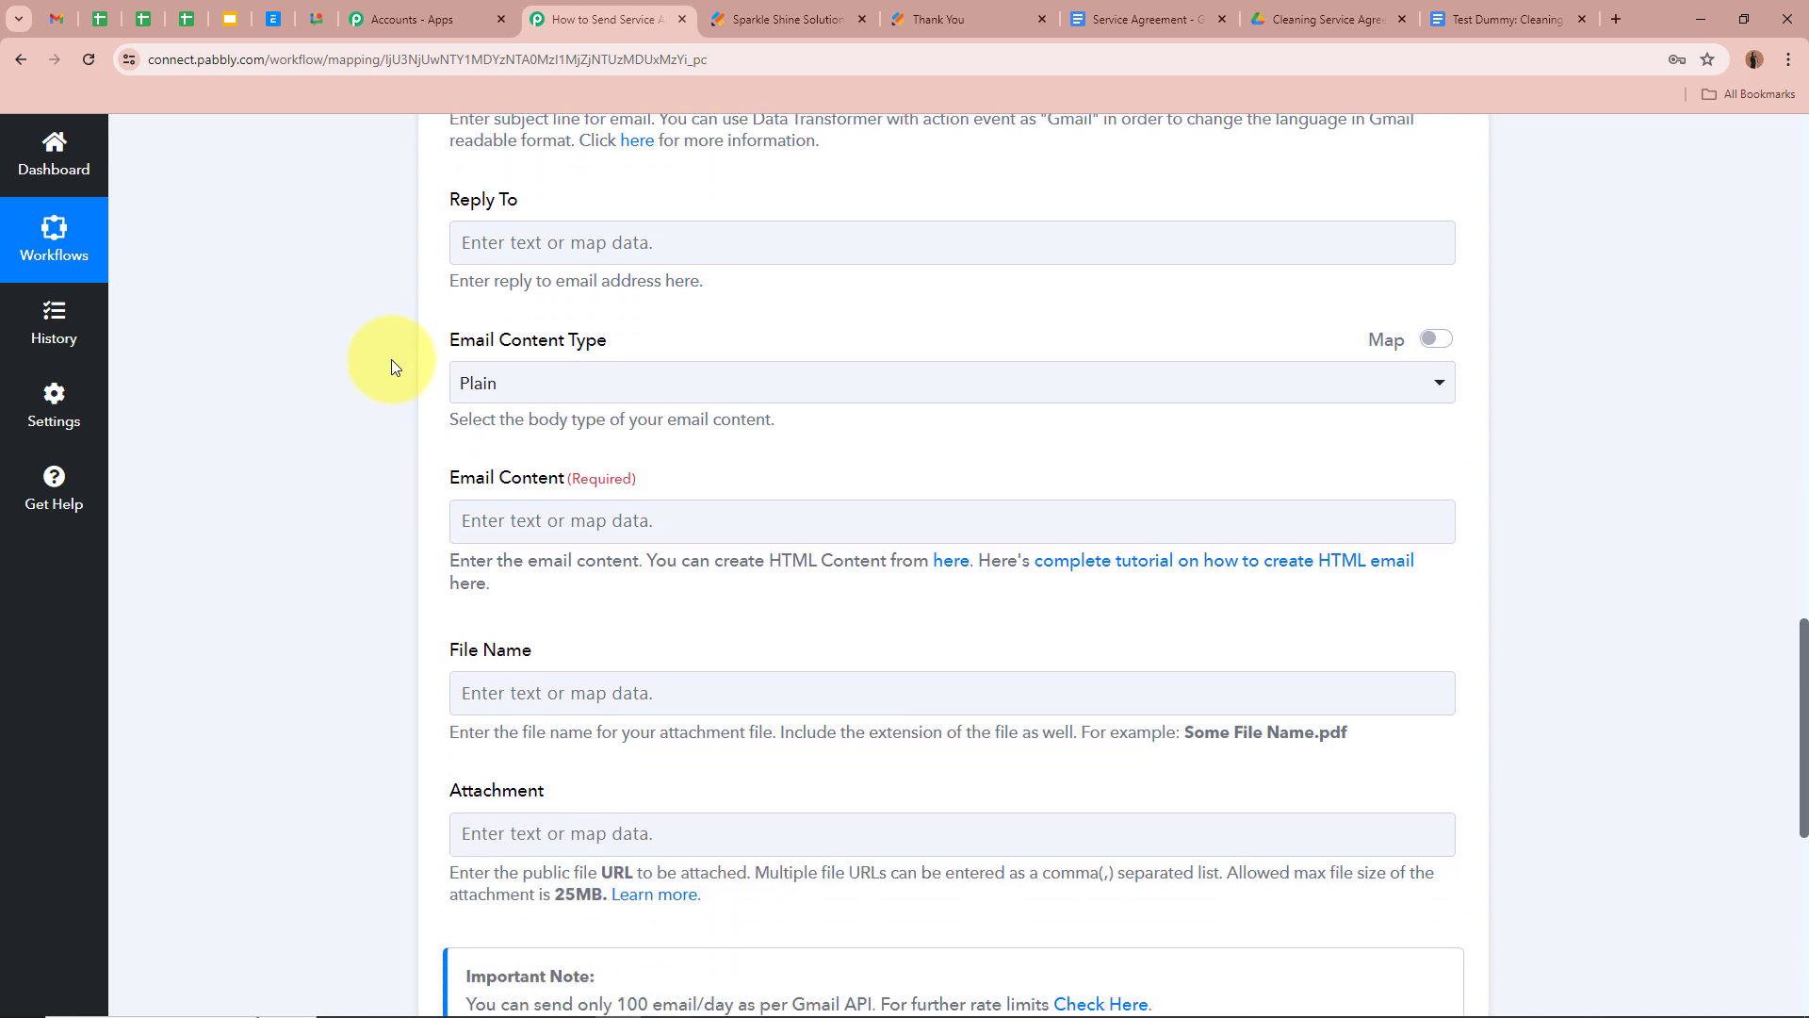
# Keep the email content type as Plain and paste in the agreement letter body
pyautogui.click(566, 387)
pyautogui.click(578, 497)
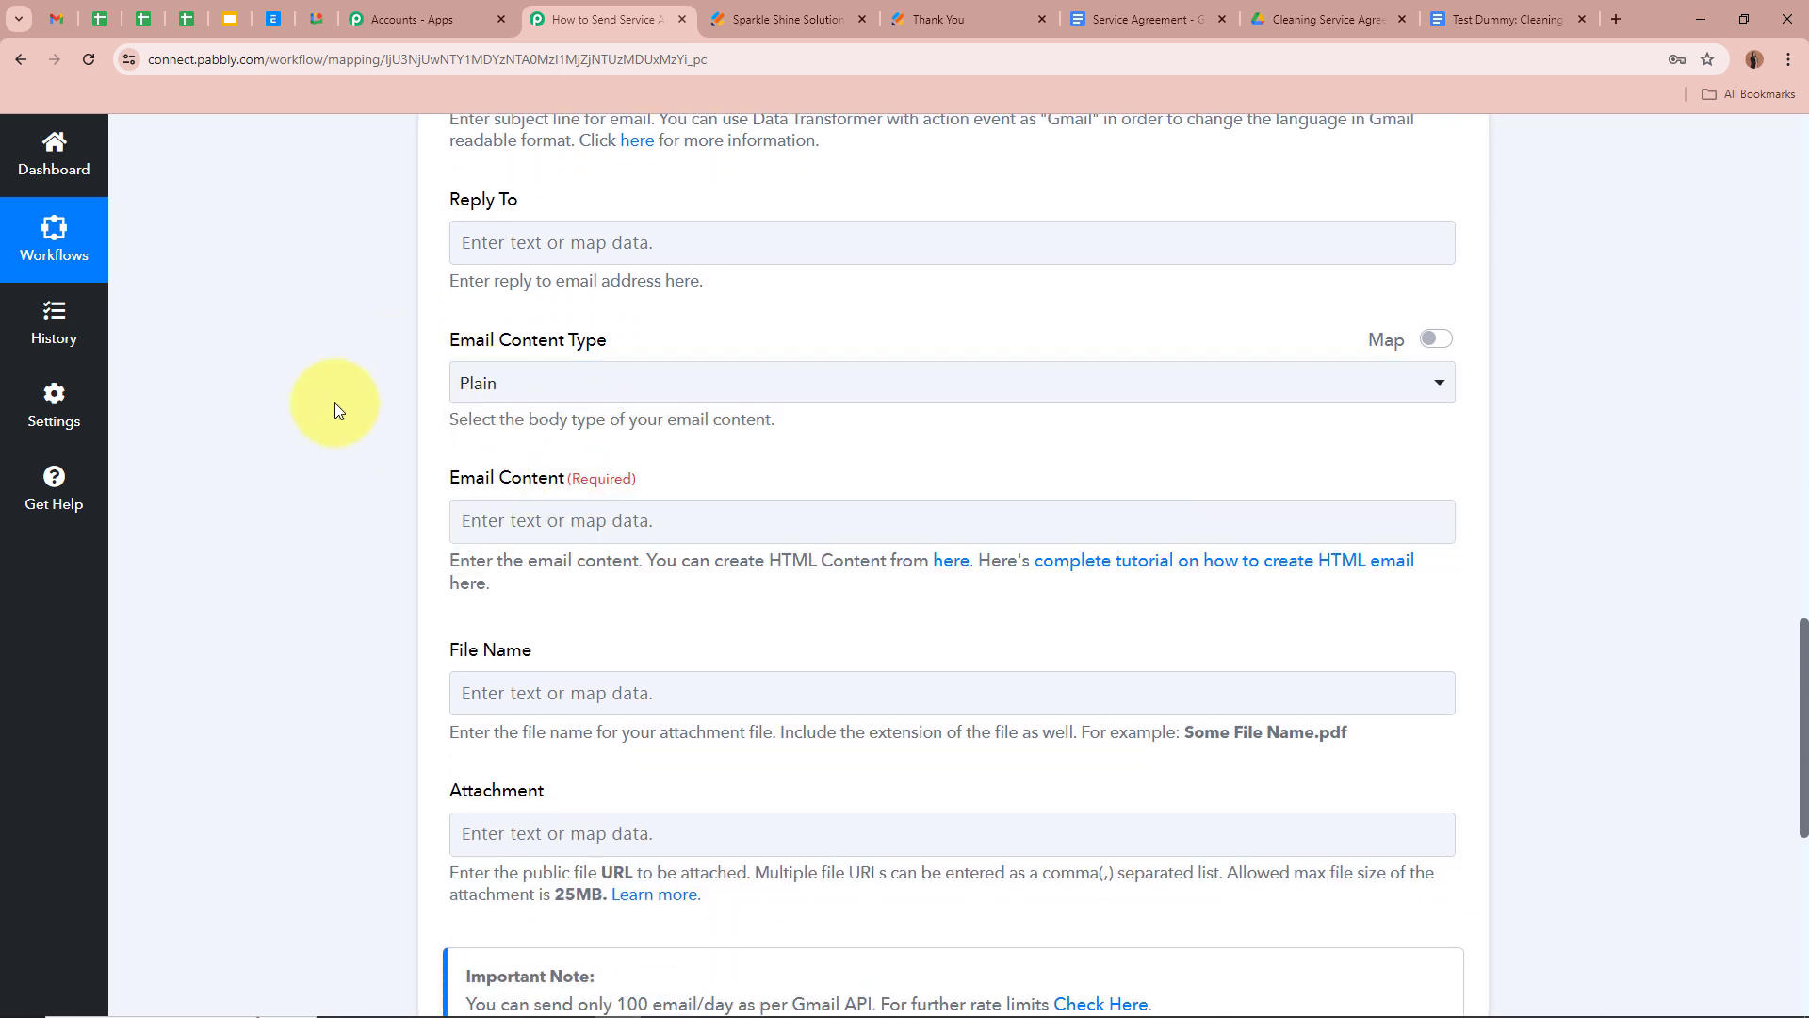
pyautogui.scroll(-1, 335, 403)
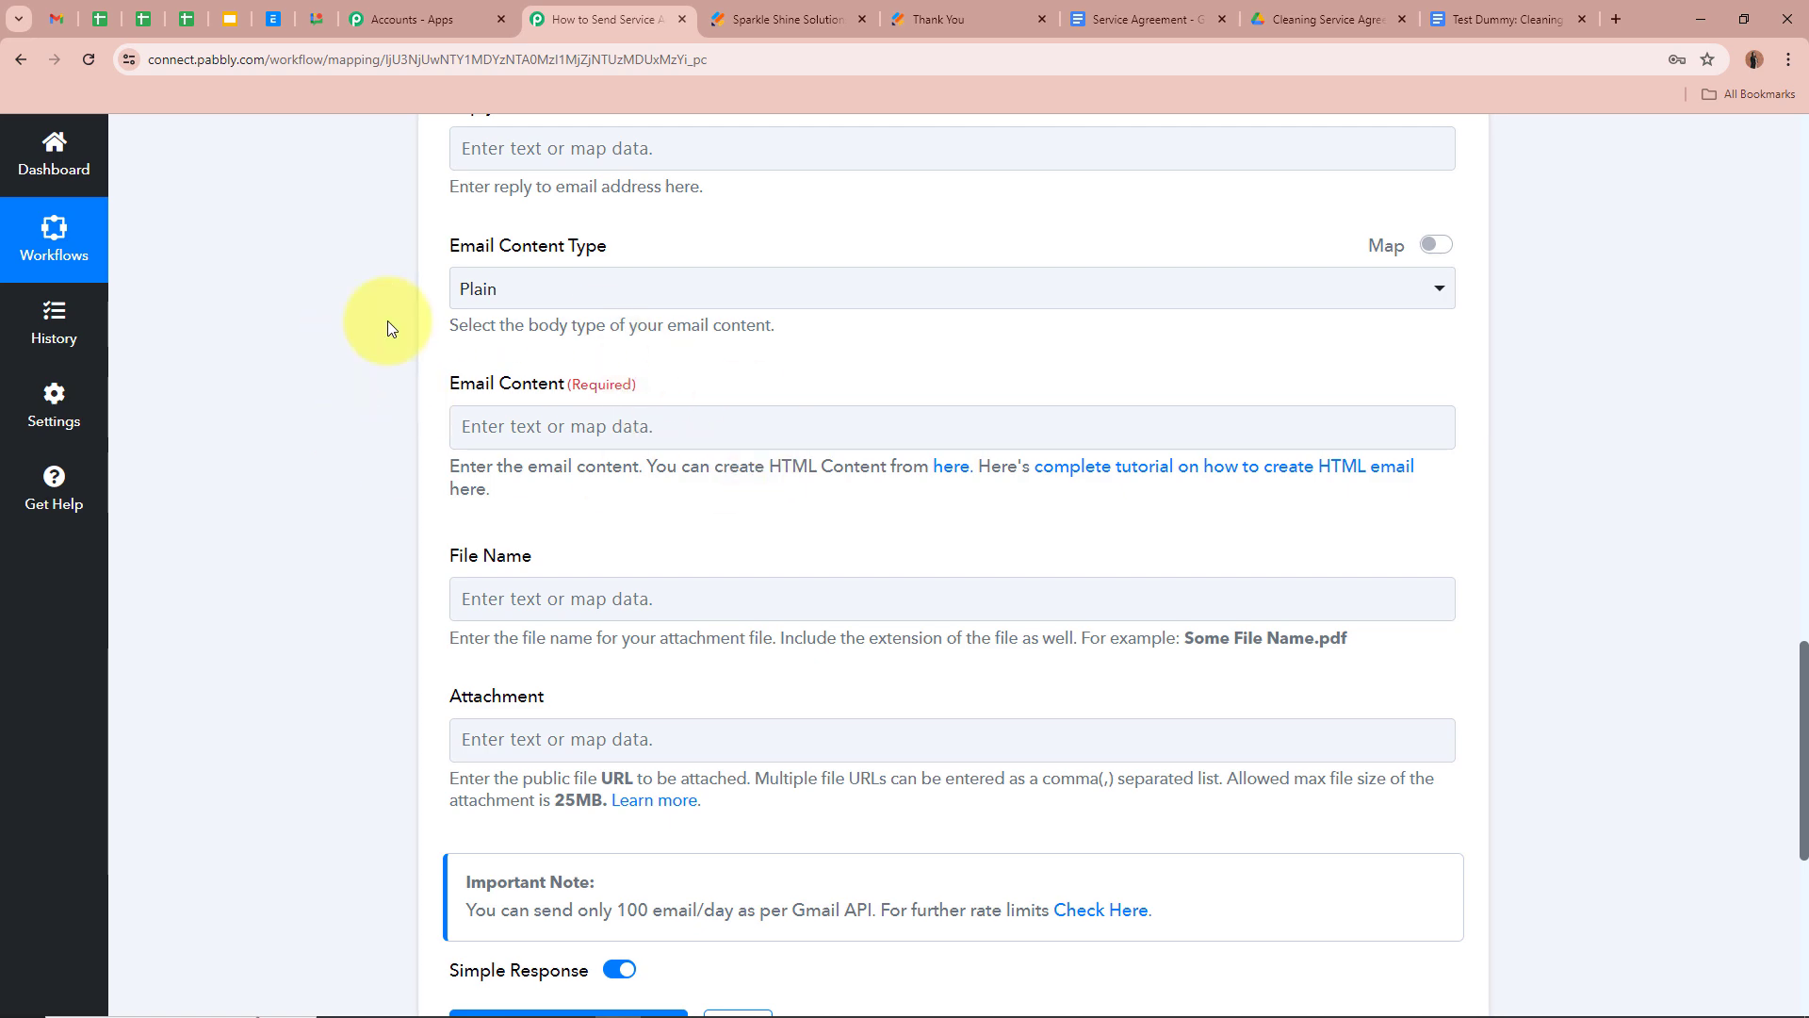
pyautogui.hotkey('ctrl', 'v')
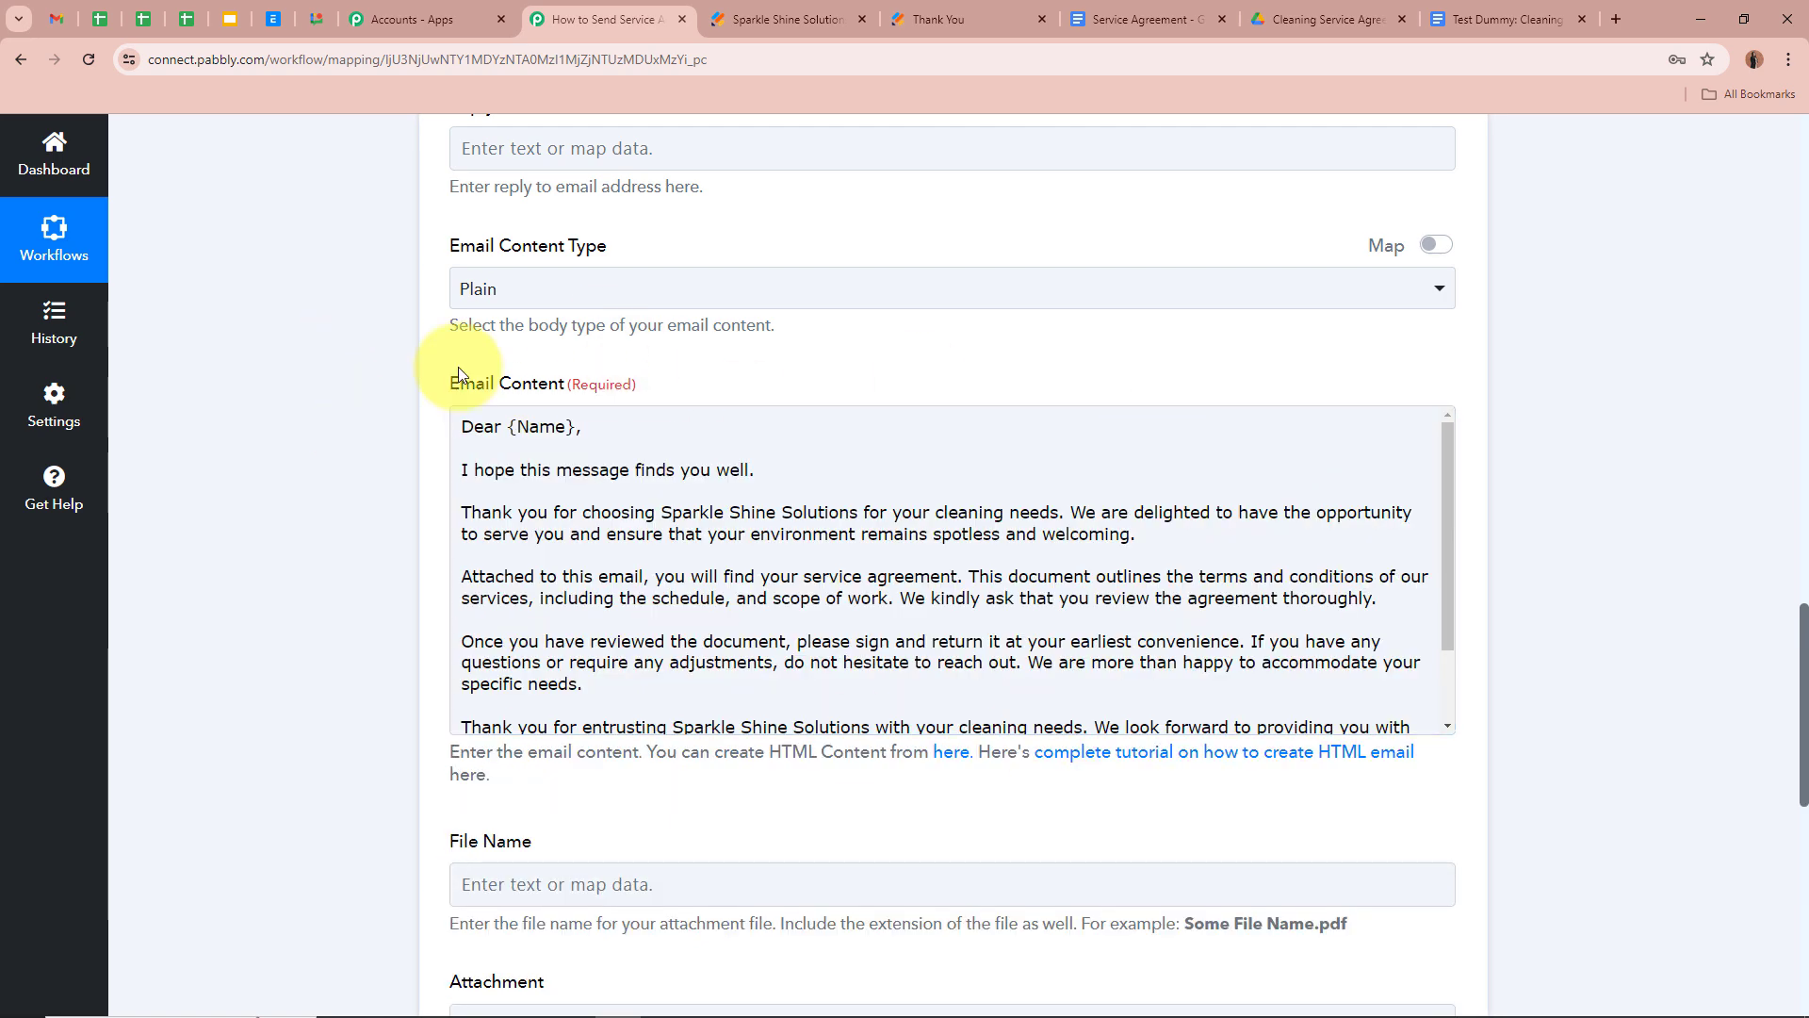
pyautogui.moveTo(451, 381); pyautogui.dragTo(375, 407)
pyautogui.click(349, 436)
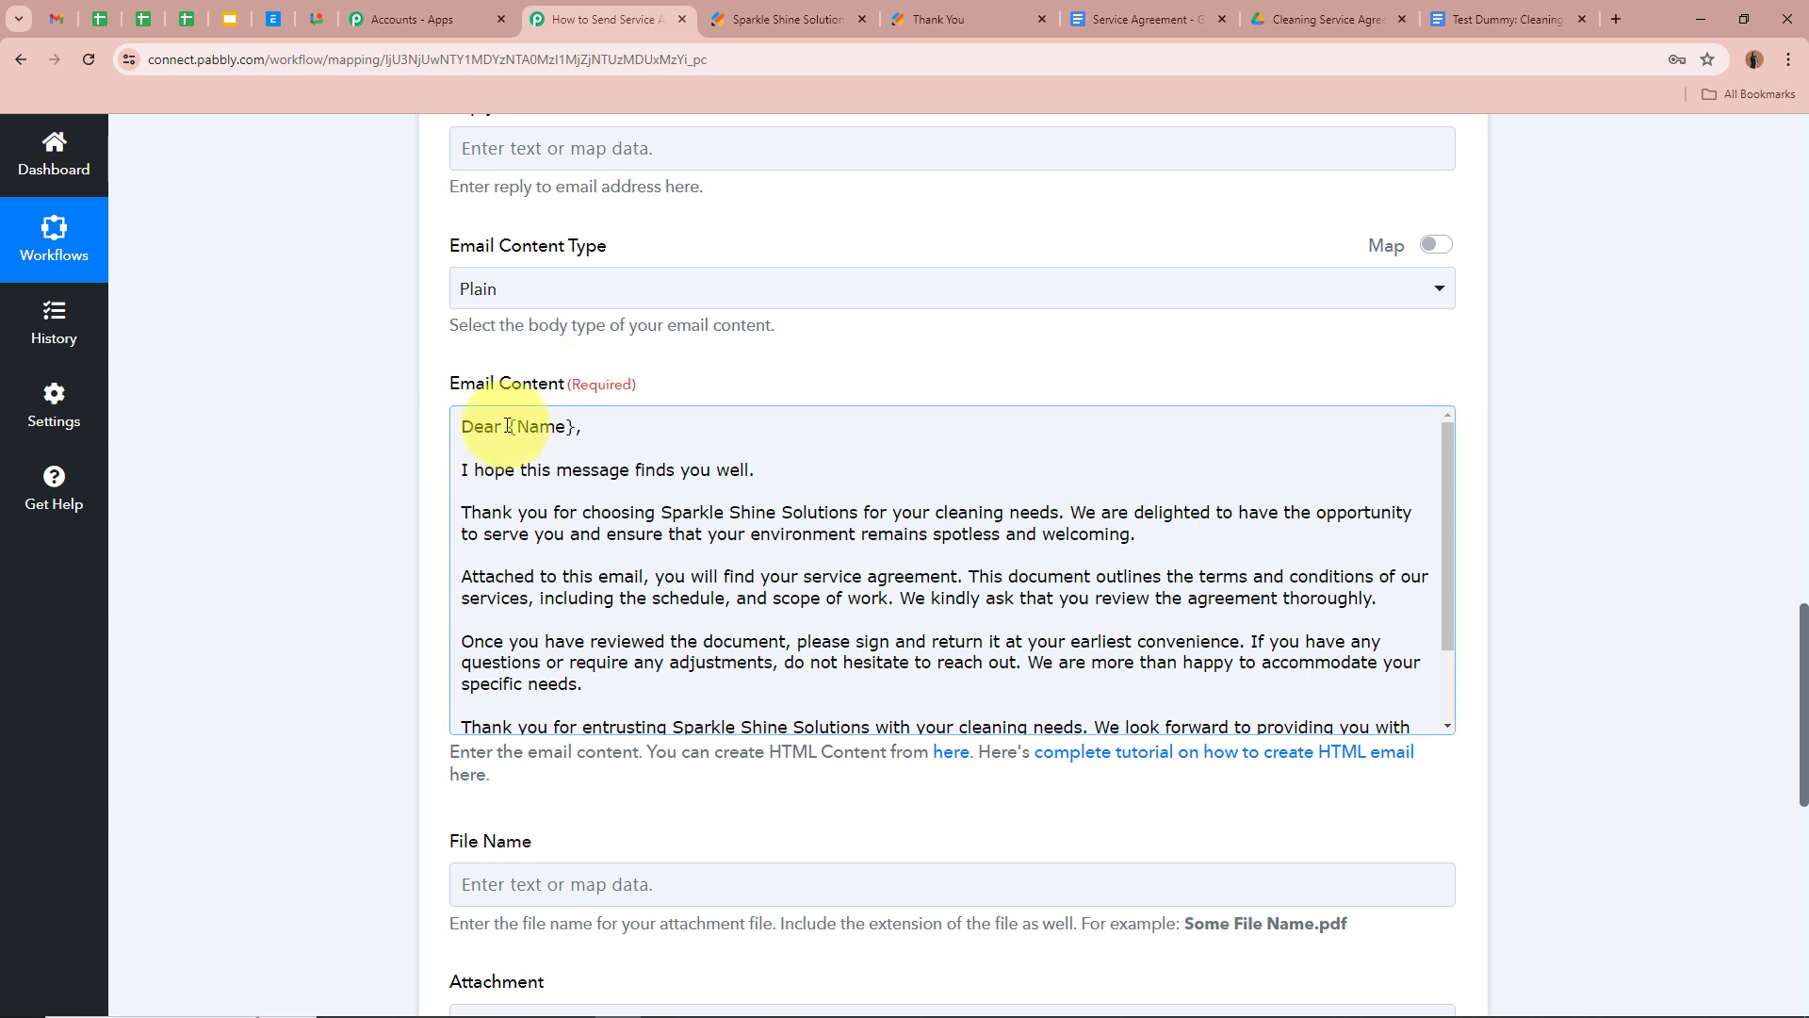
# Replace the {Name} placeholder after 'Dear' with Jotform's Q3 Name First and Q3 Name Last
pyautogui.moveTo(508, 426); pyautogui.dragTo(576, 426)
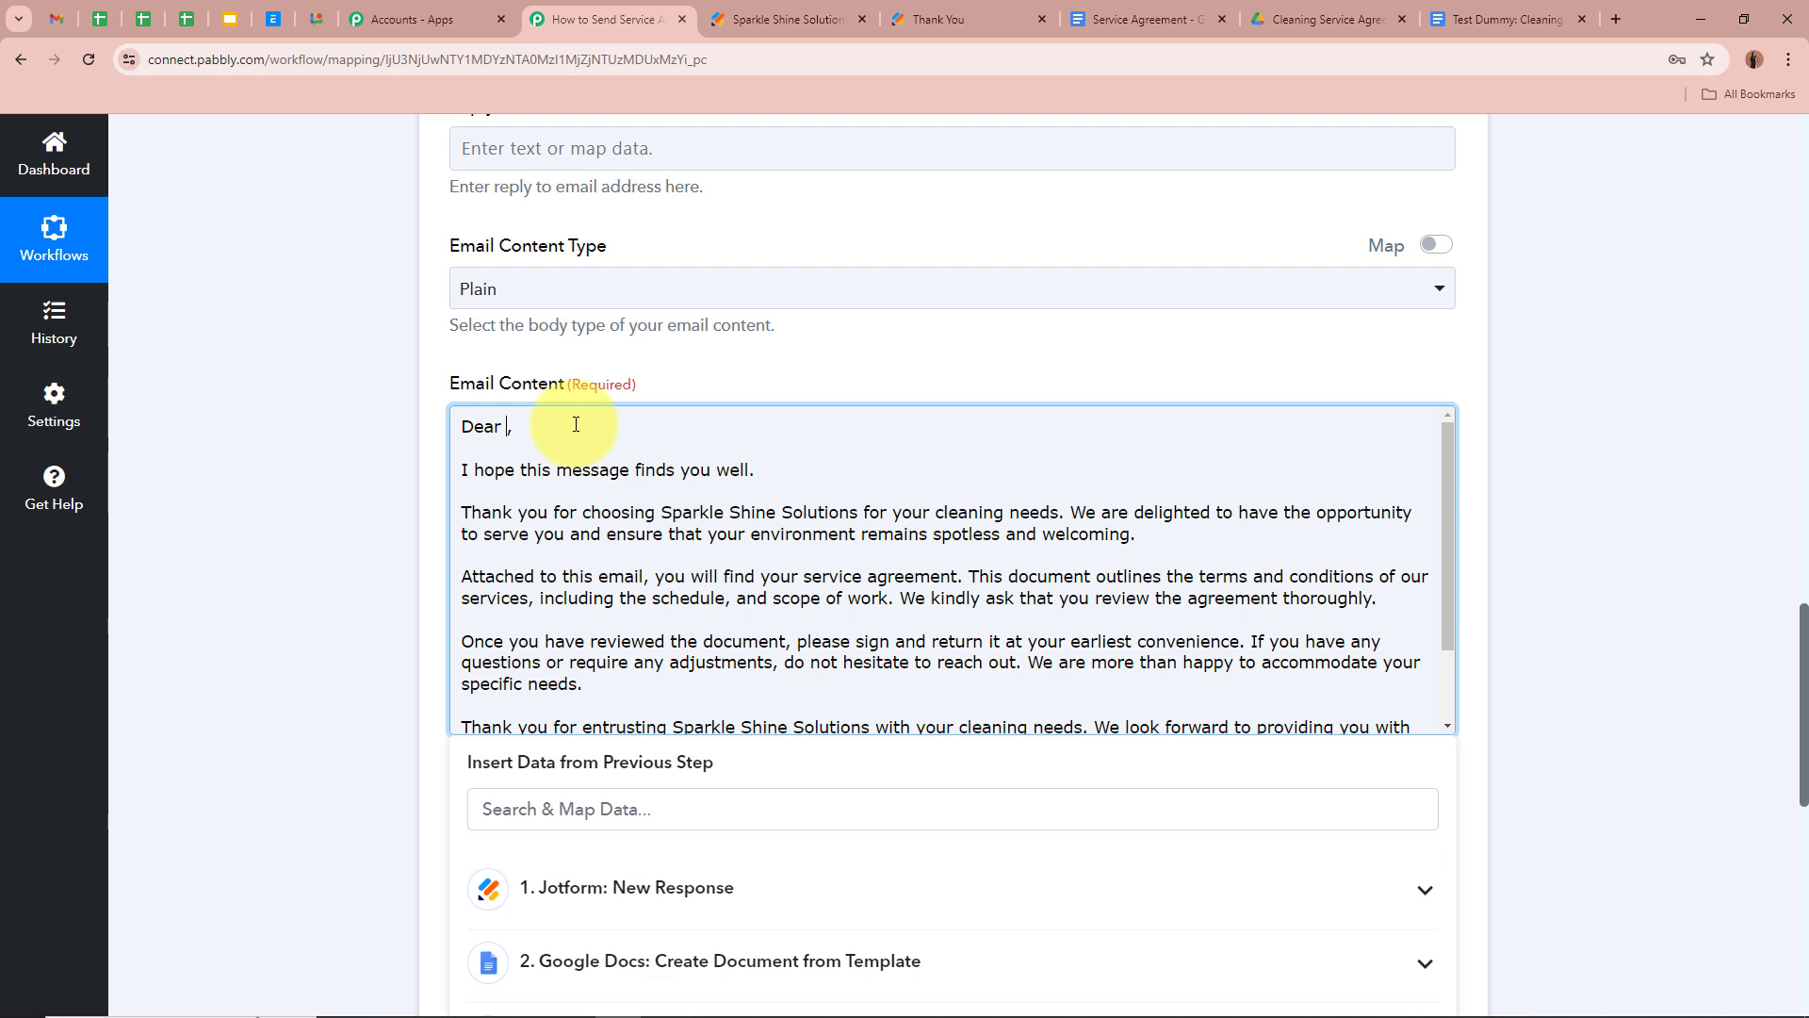
pyautogui.click(876, 890)
pyautogui.scroll(-4, 369, 710)
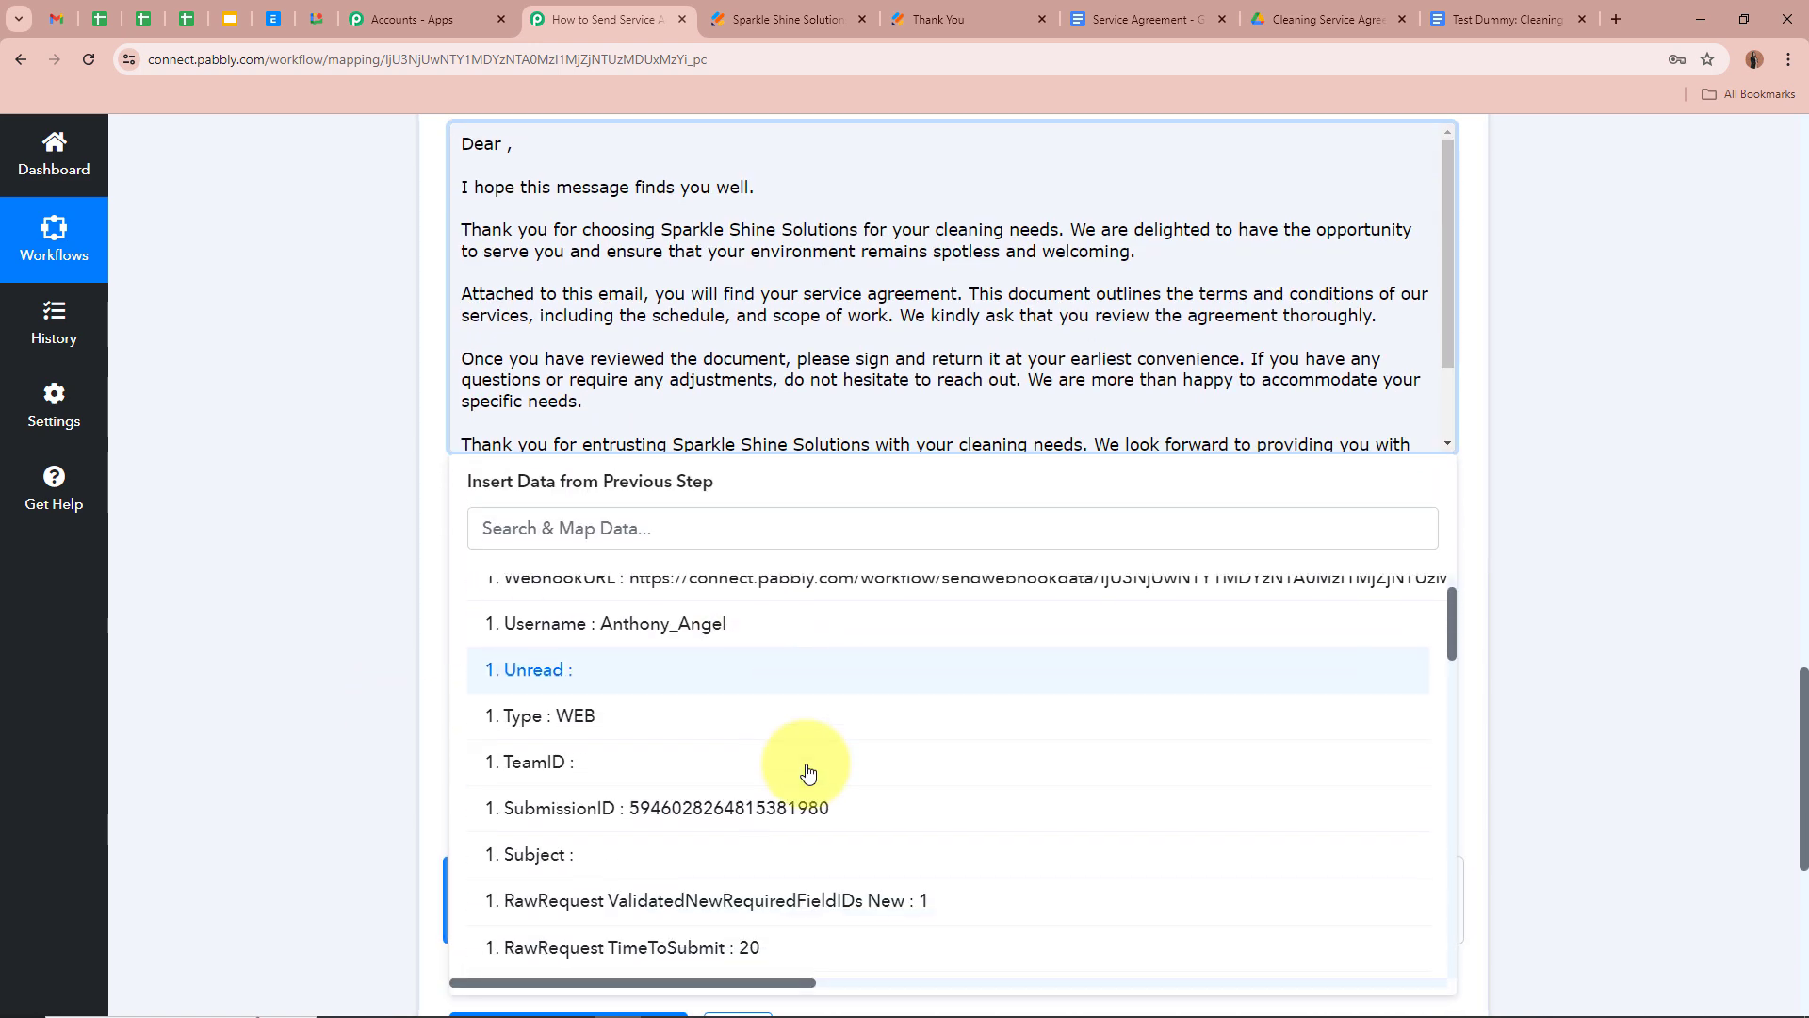
pyautogui.scroll(-10, 807, 773)
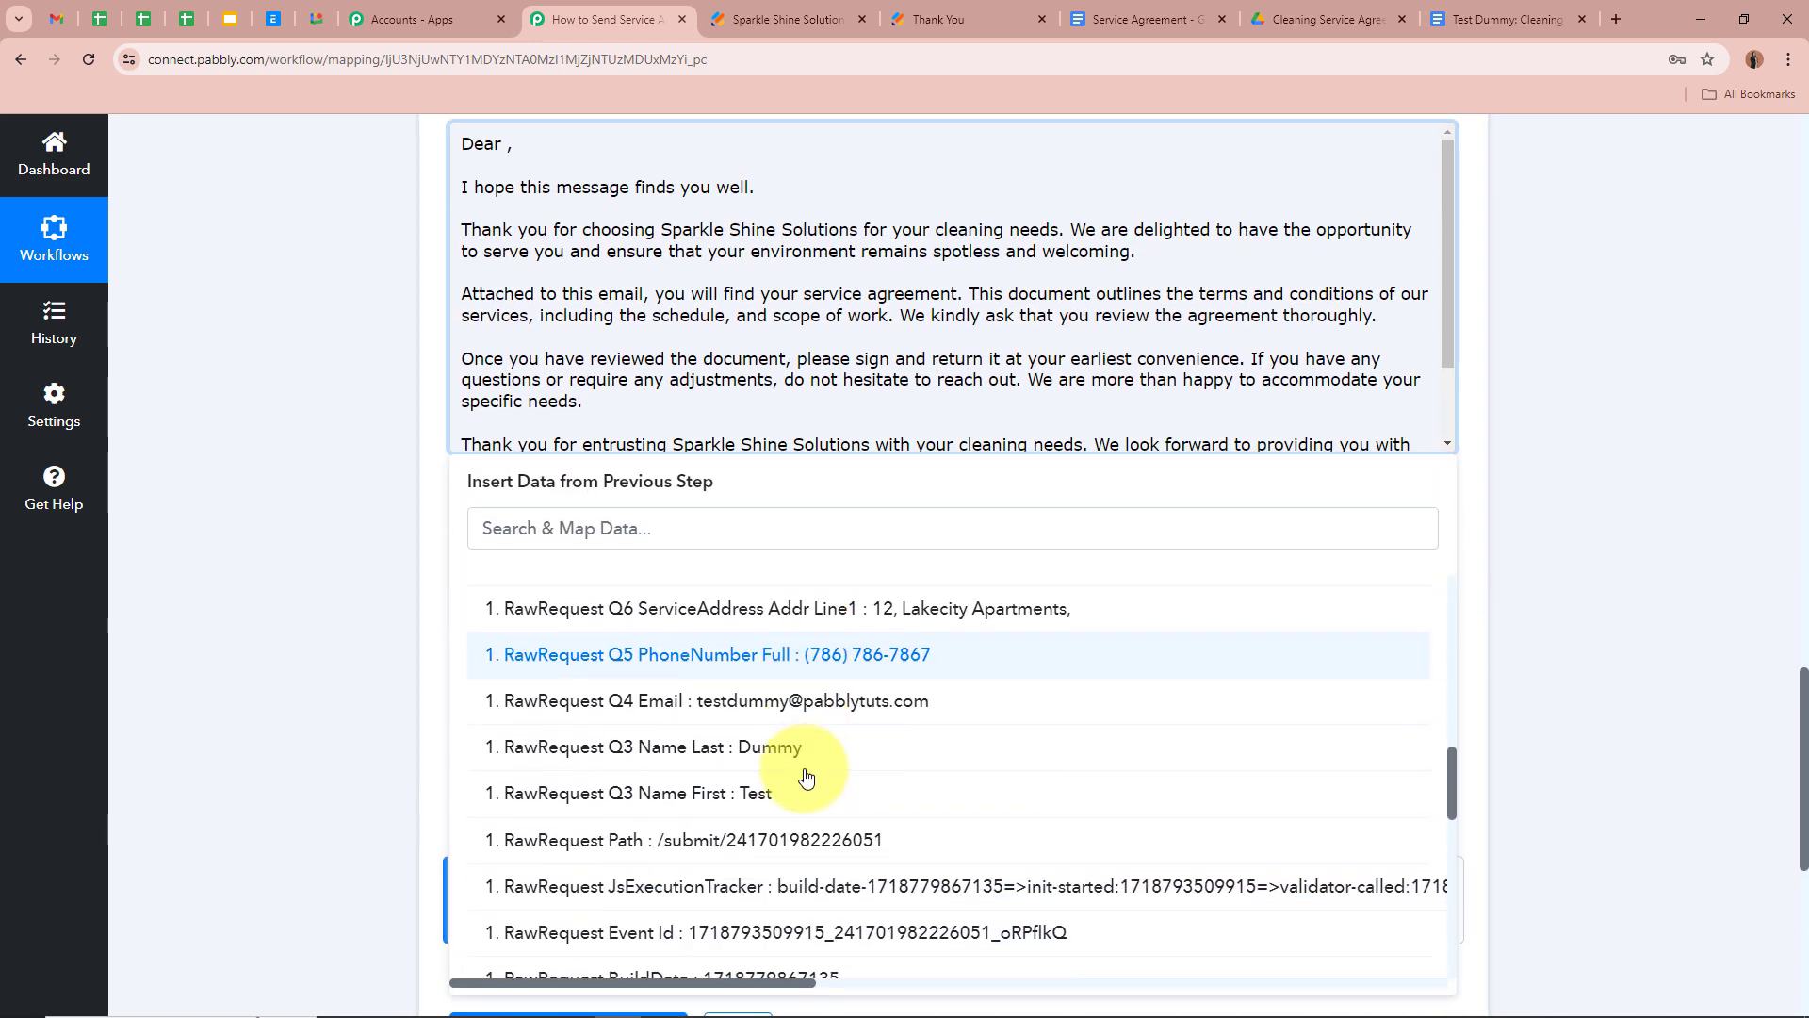
pyautogui.click(806, 784)
pyautogui.click(495, 741)
pyautogui.click(326, 635)
pyautogui.scroll(2, 325, 641)
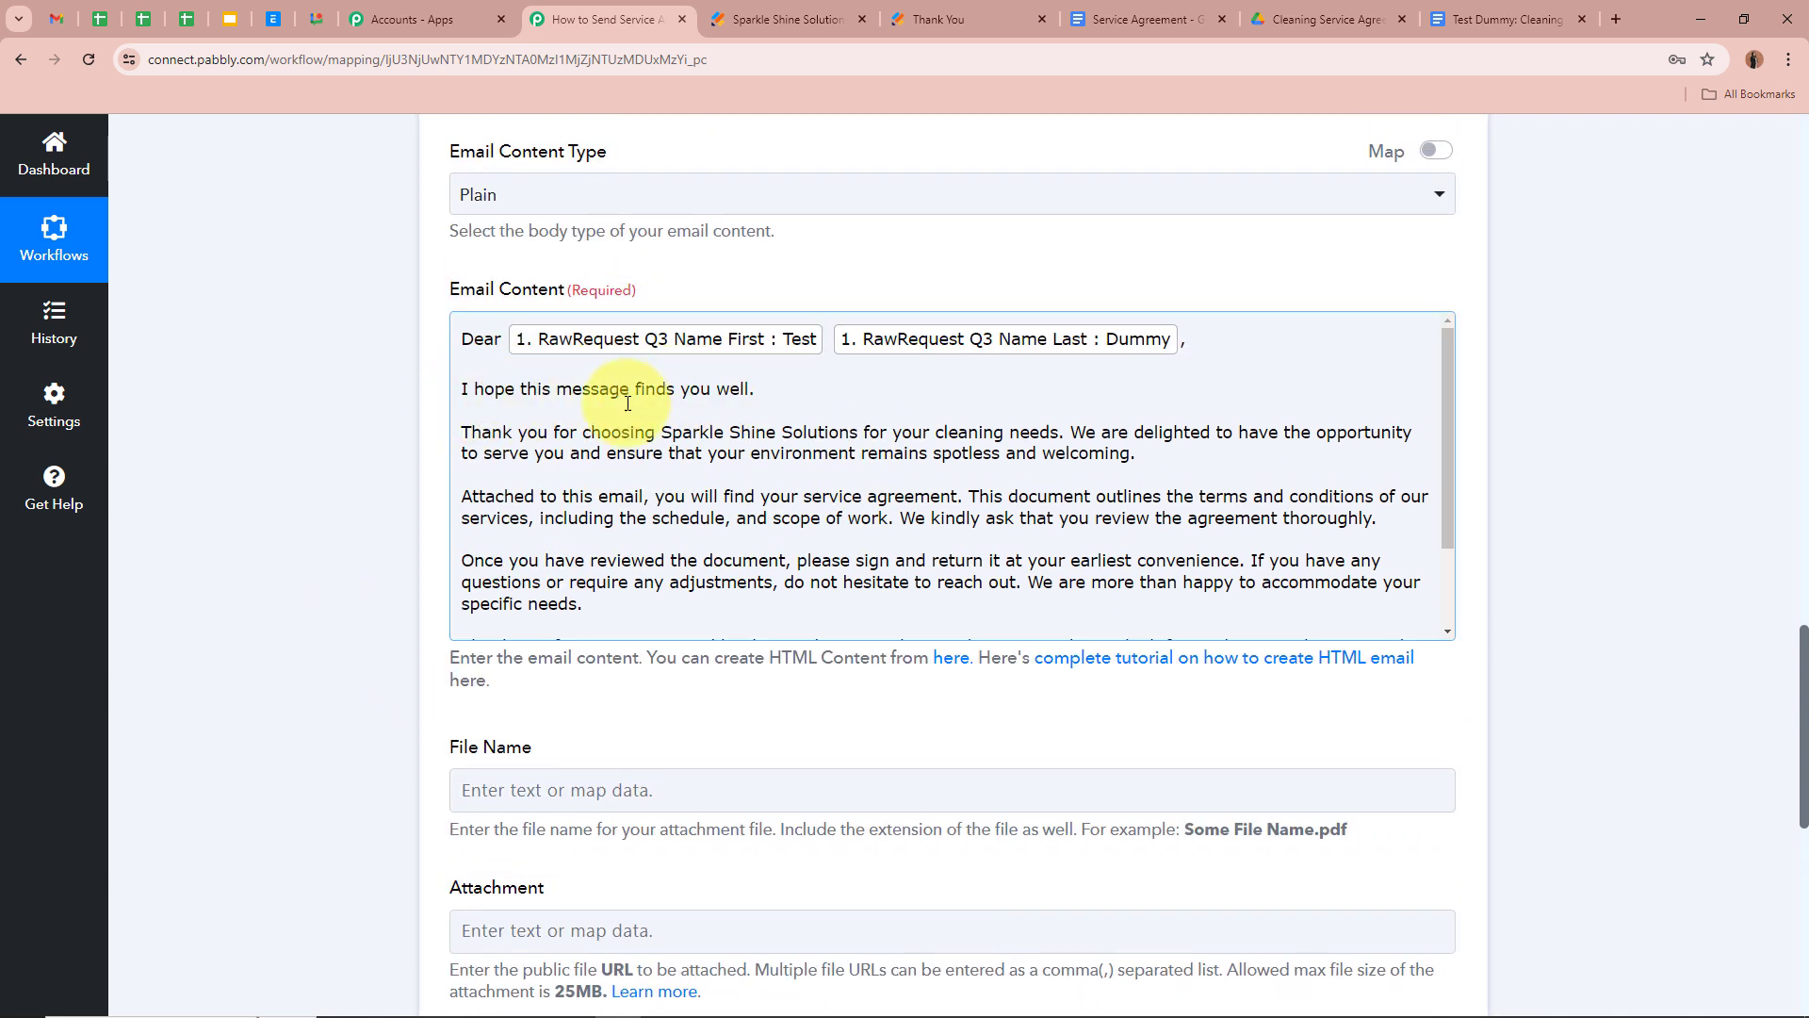
pyautogui.scroll(-2, 857, 542)
pyautogui.scroll(2, 840, 535)
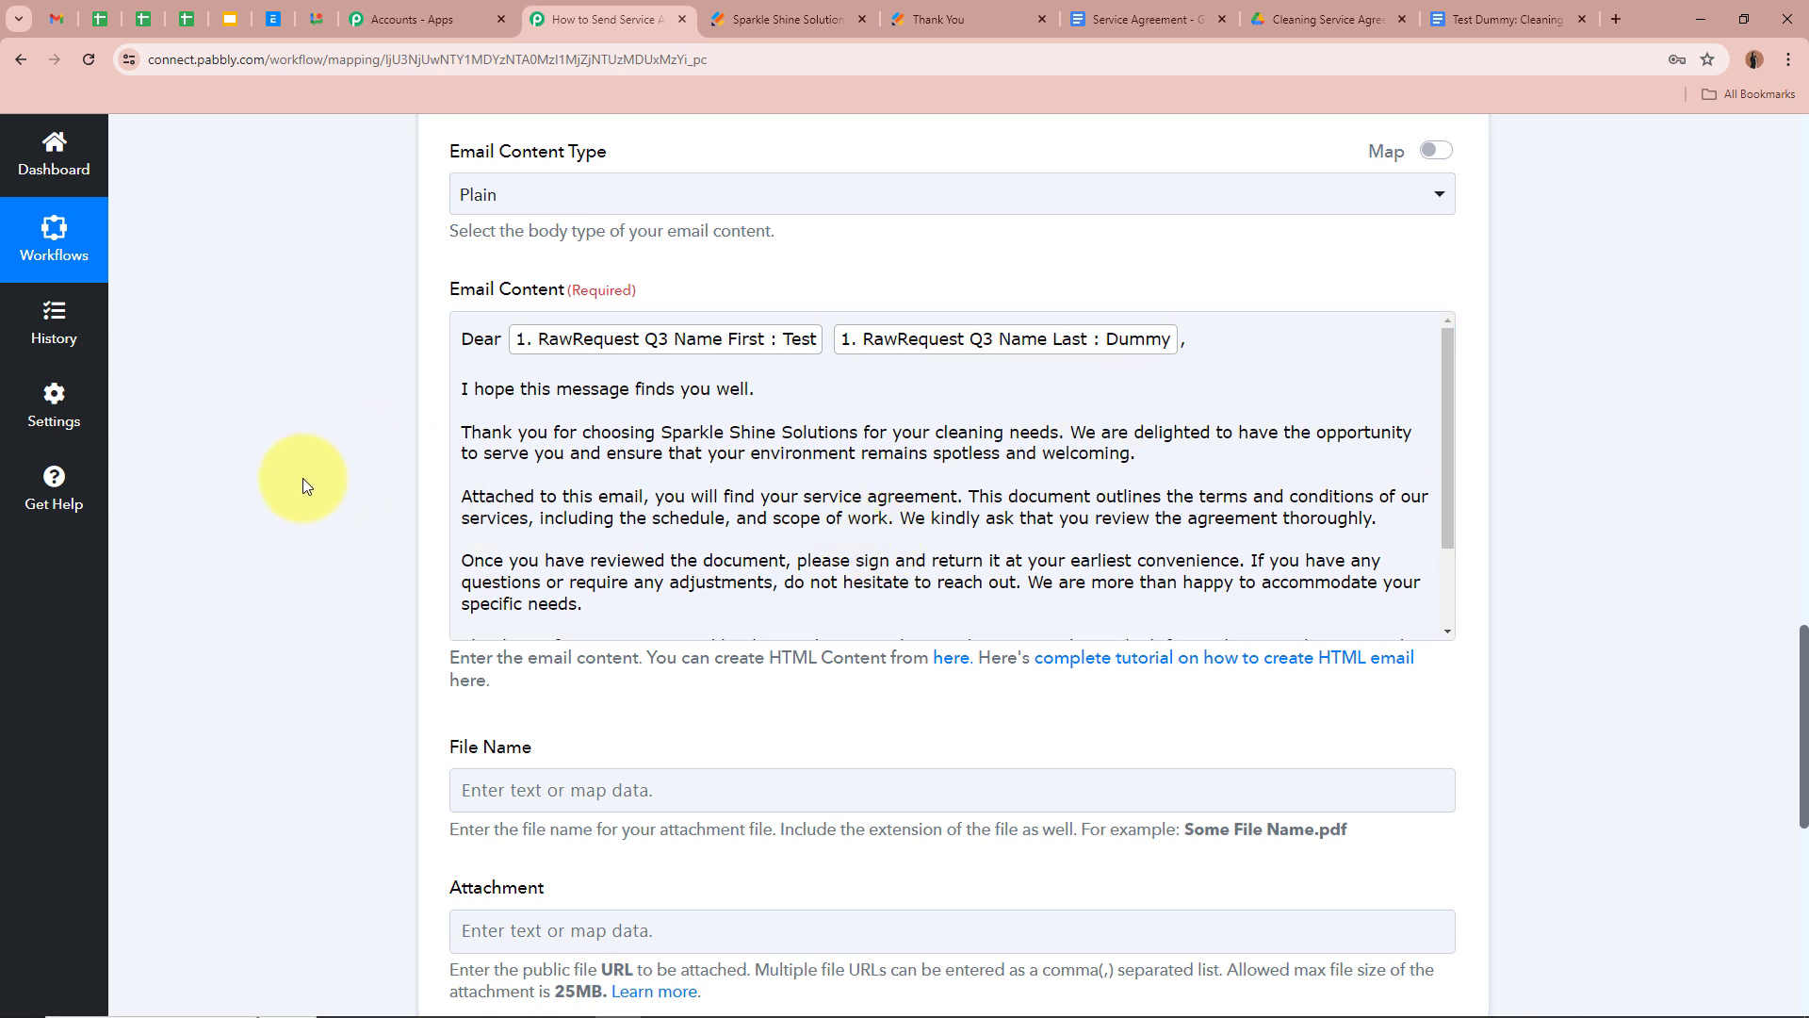
pyautogui.scroll(-3, 303, 478)
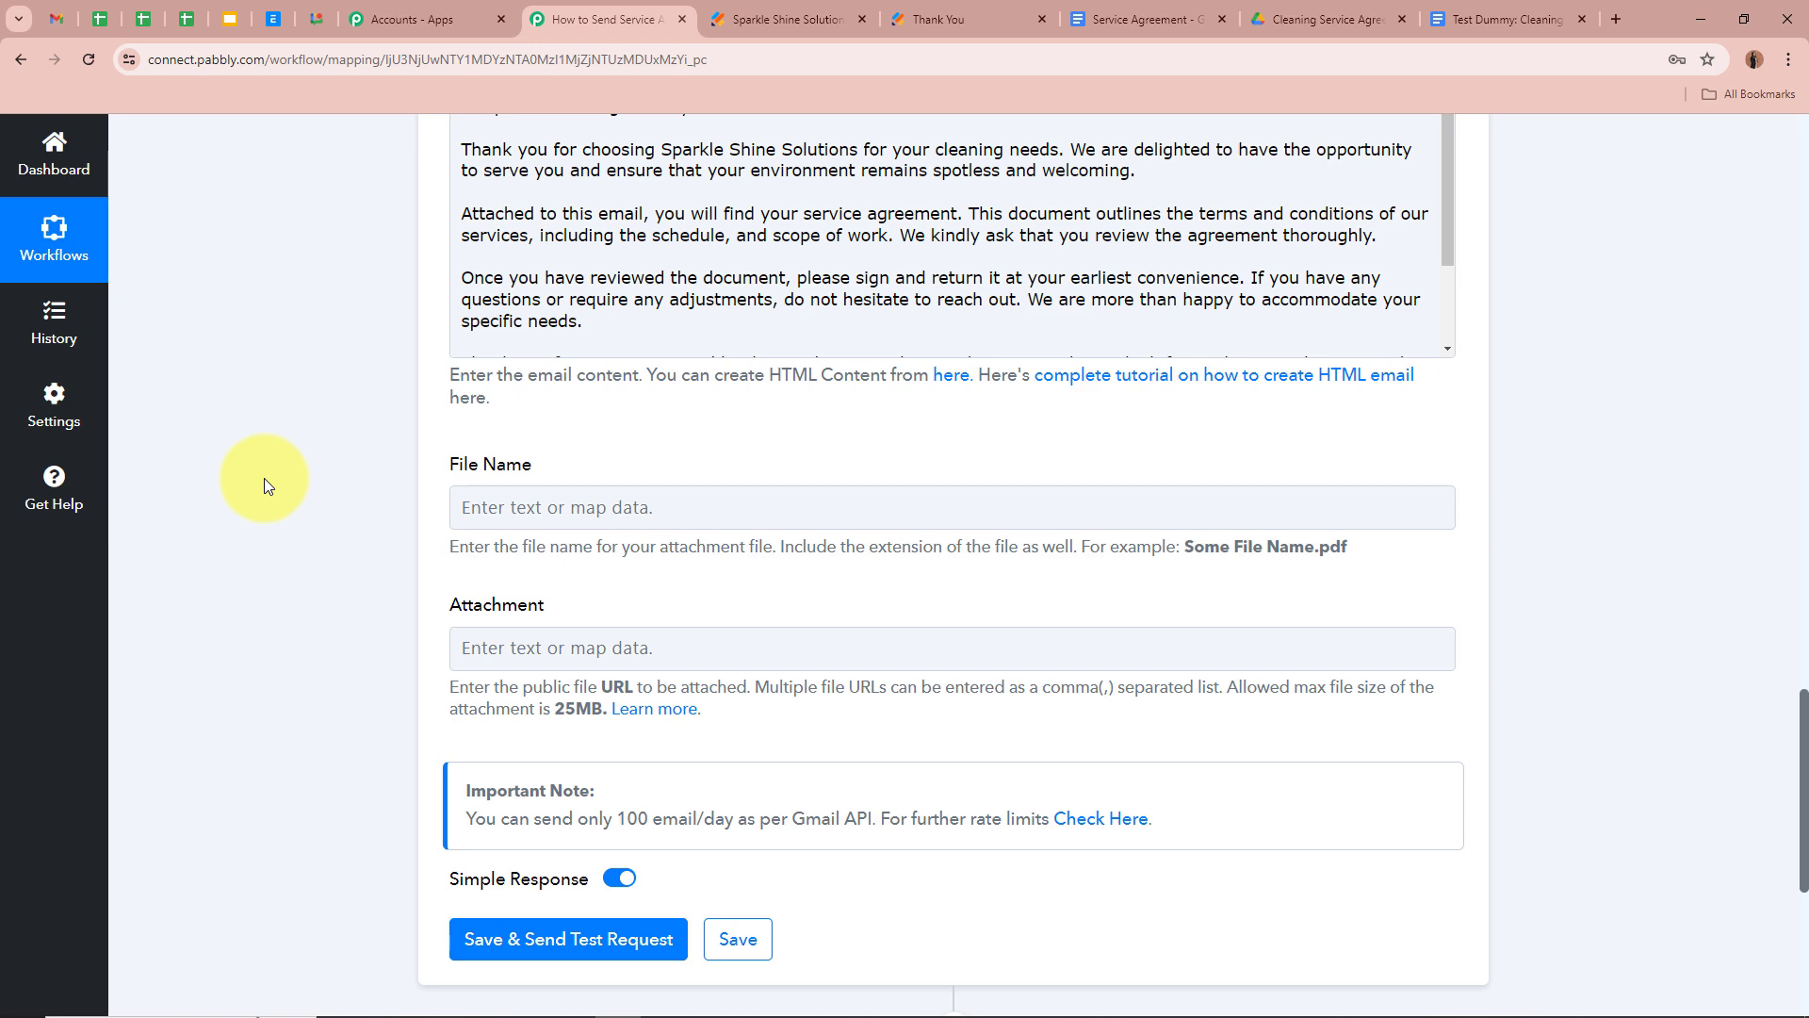
# Build the File Name from Q3 Name First and Last plus ': Cleaning Service Agreement'
pyautogui.click(533, 505)
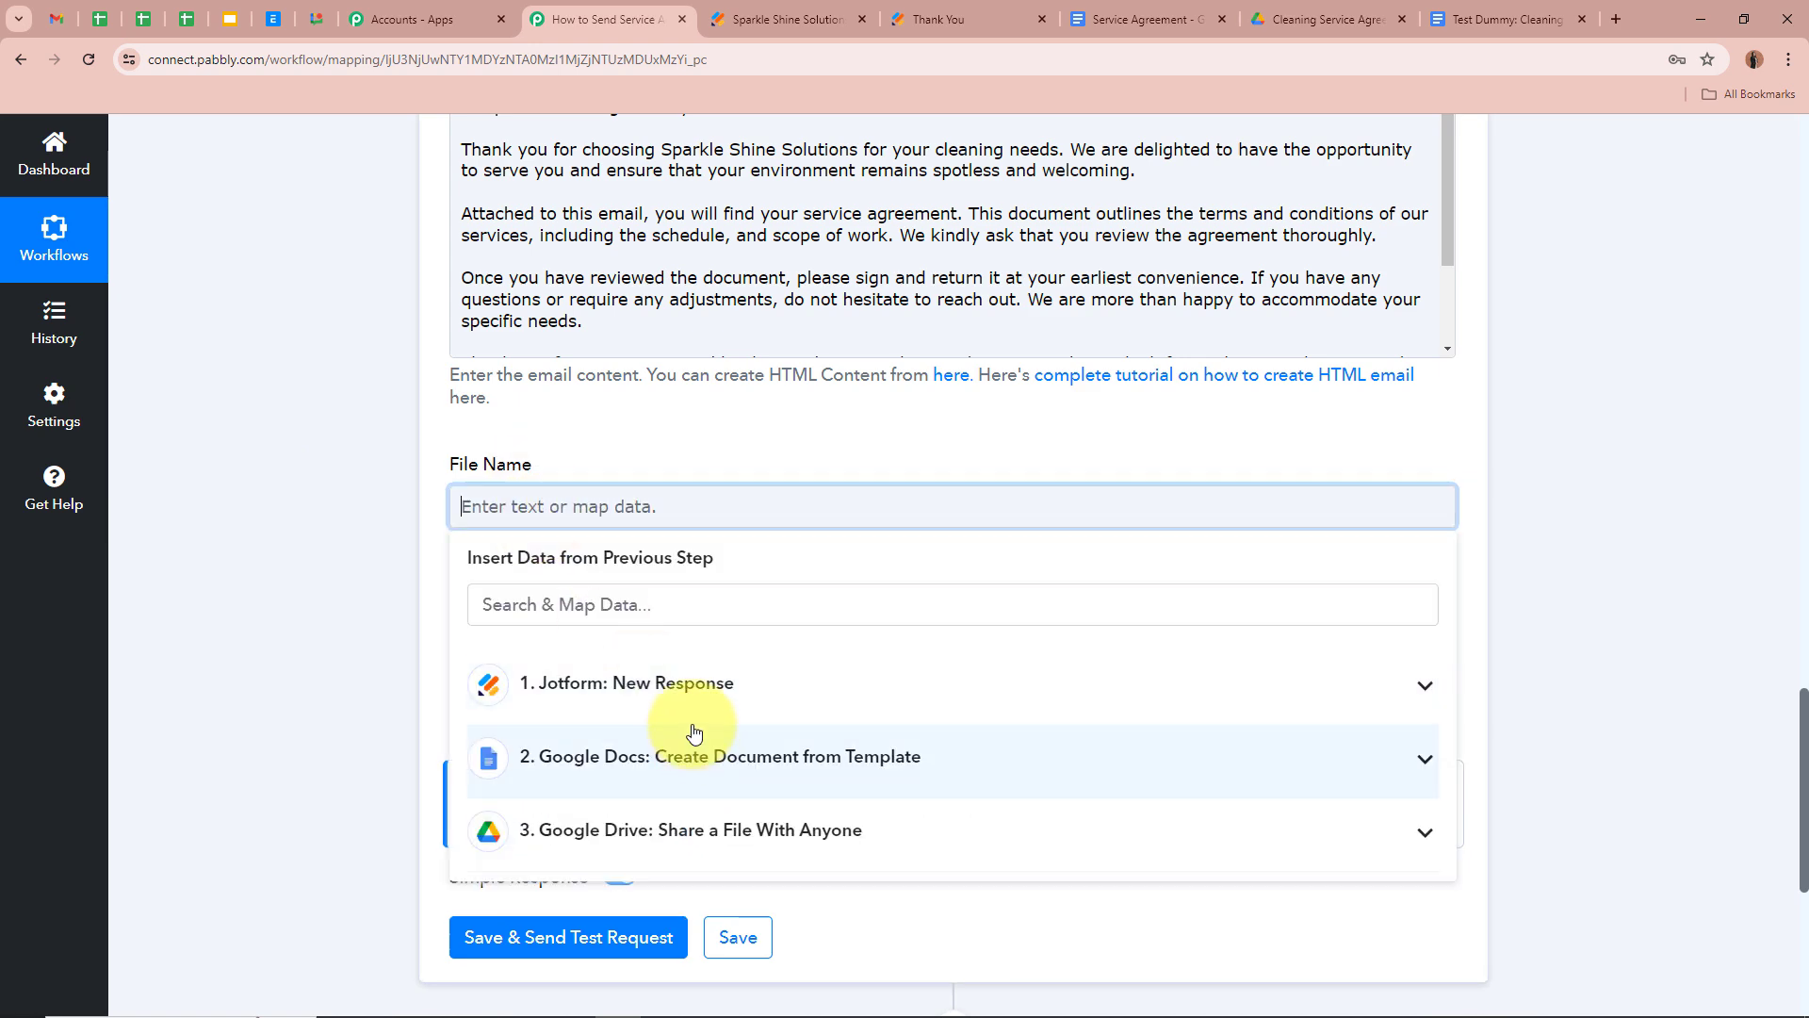
pyautogui.click(689, 715)
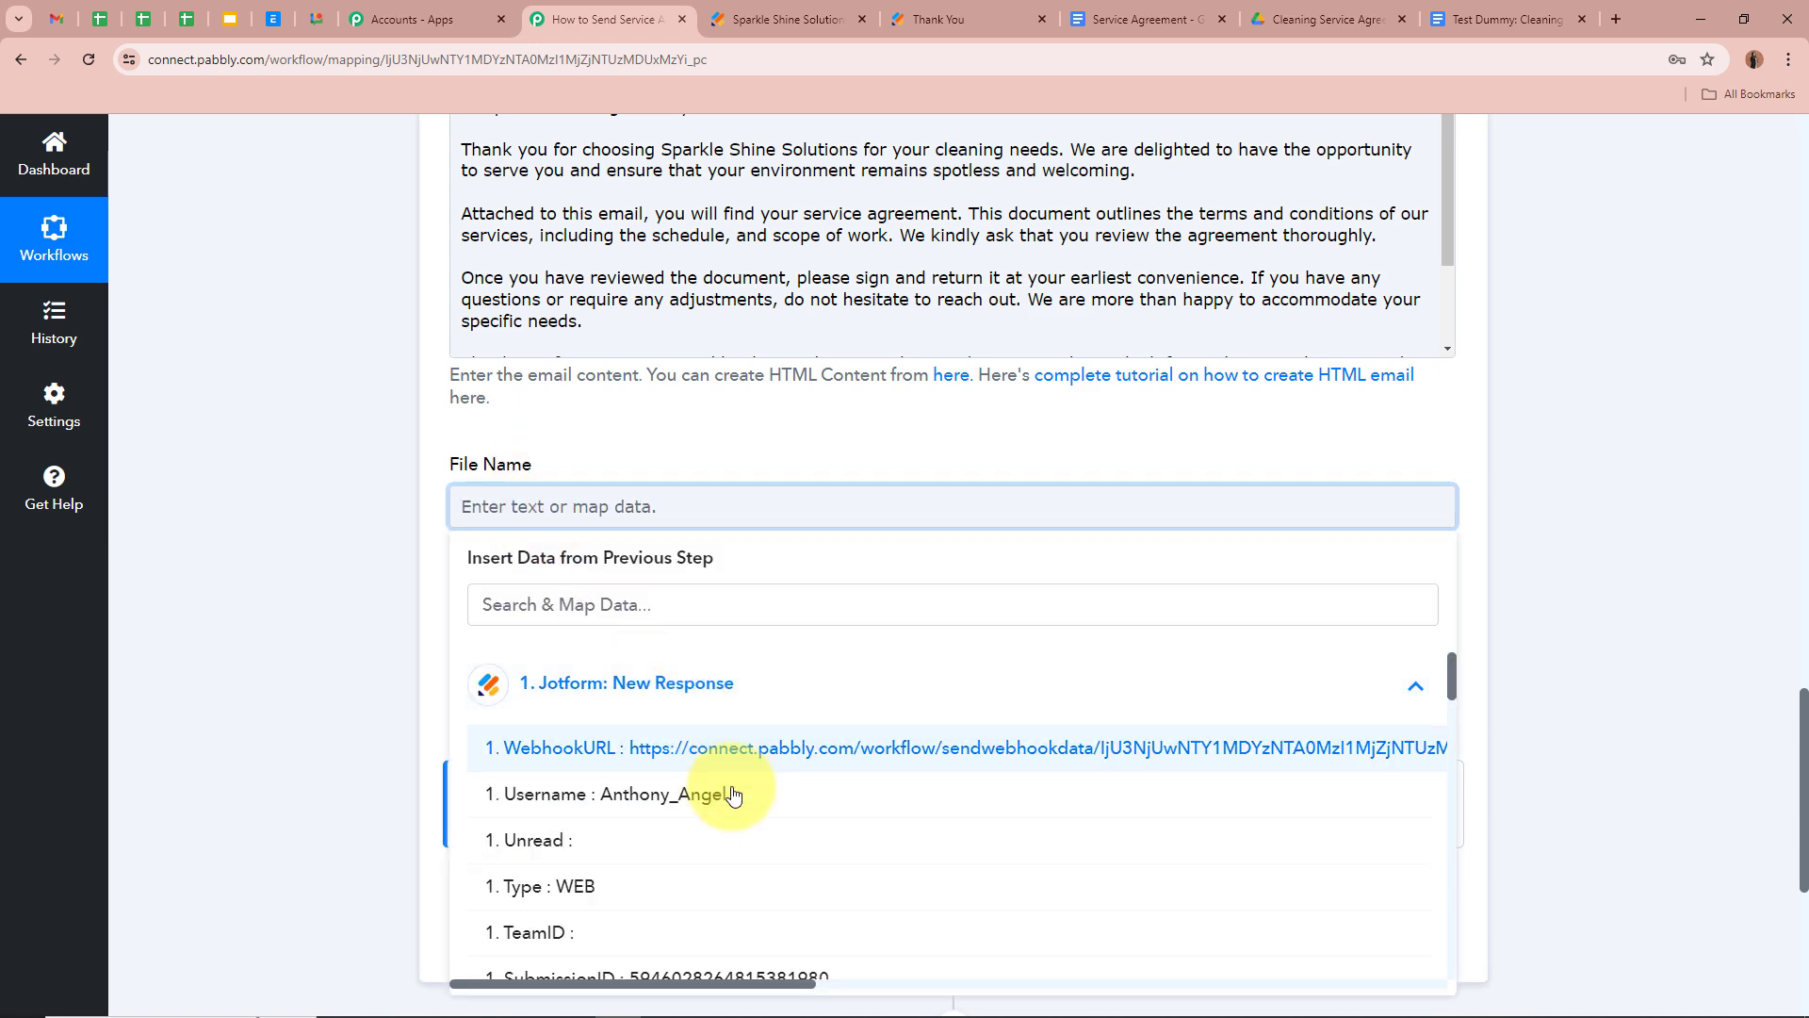
pyautogui.scroll(-10, 791, 829)
pyautogui.scroll(-5, 806, 848)
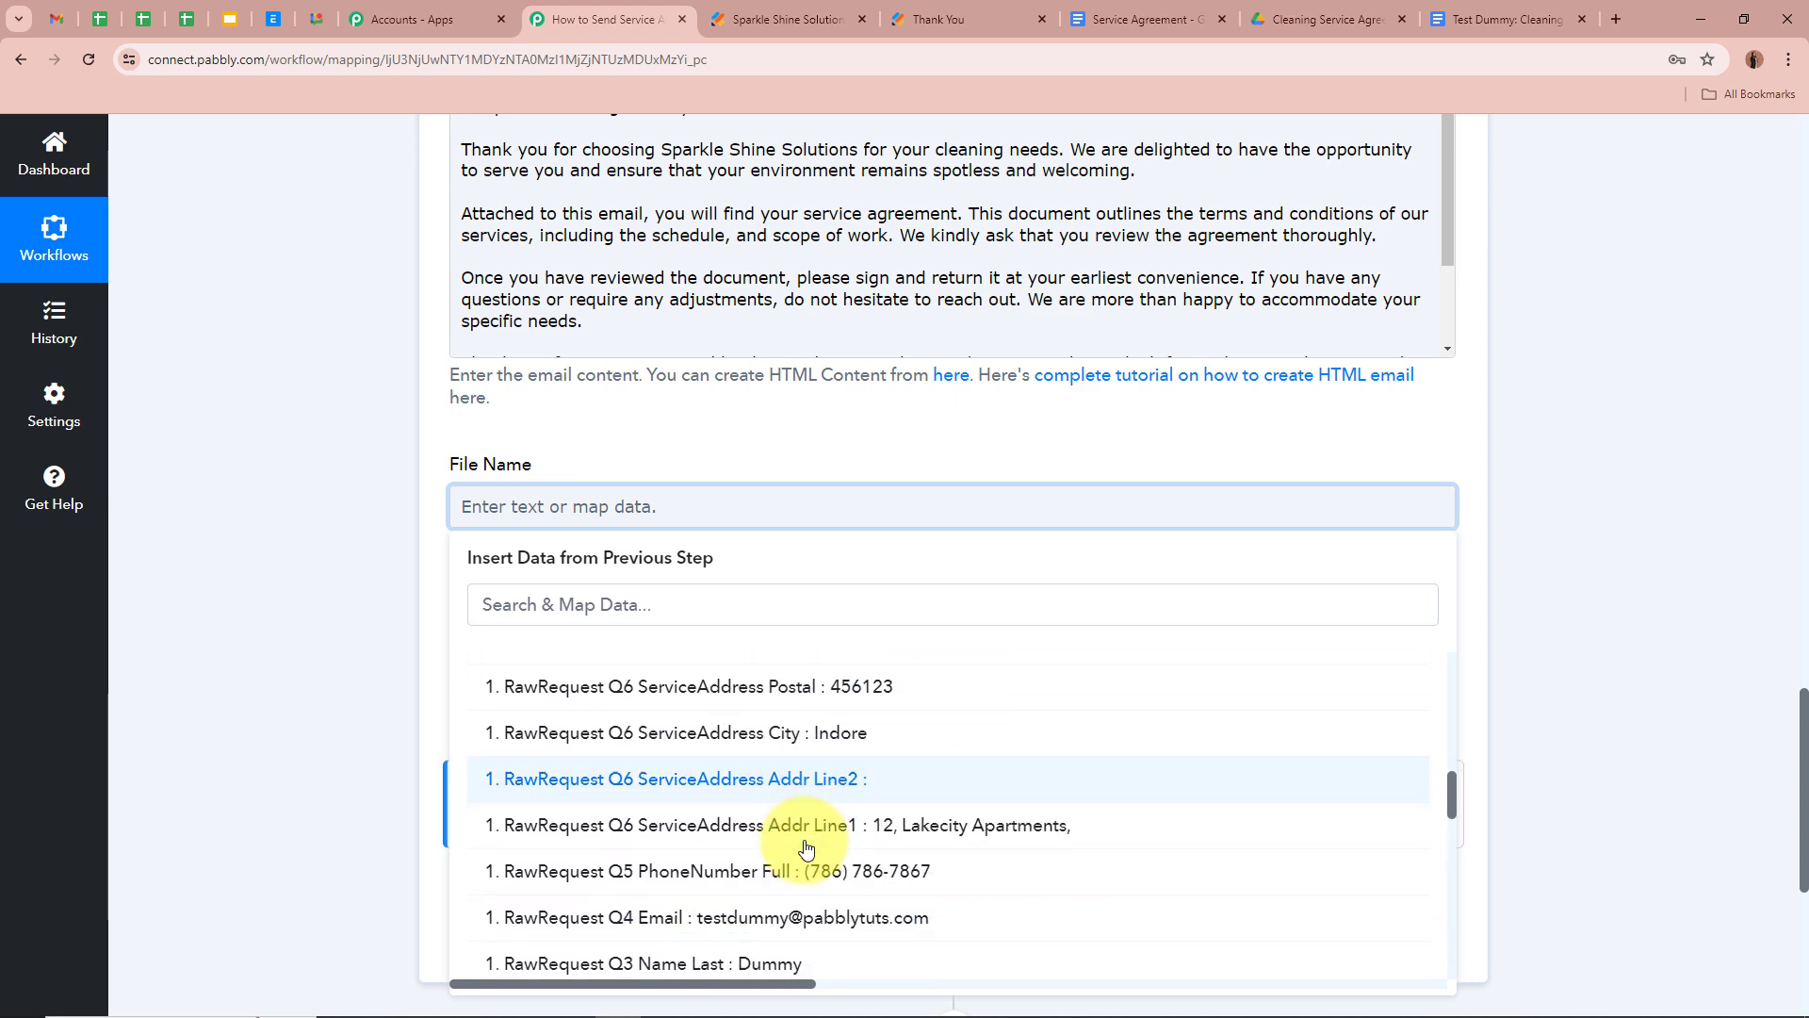
pyautogui.scroll(1, 765, 726)
pyautogui.click(758, 754)
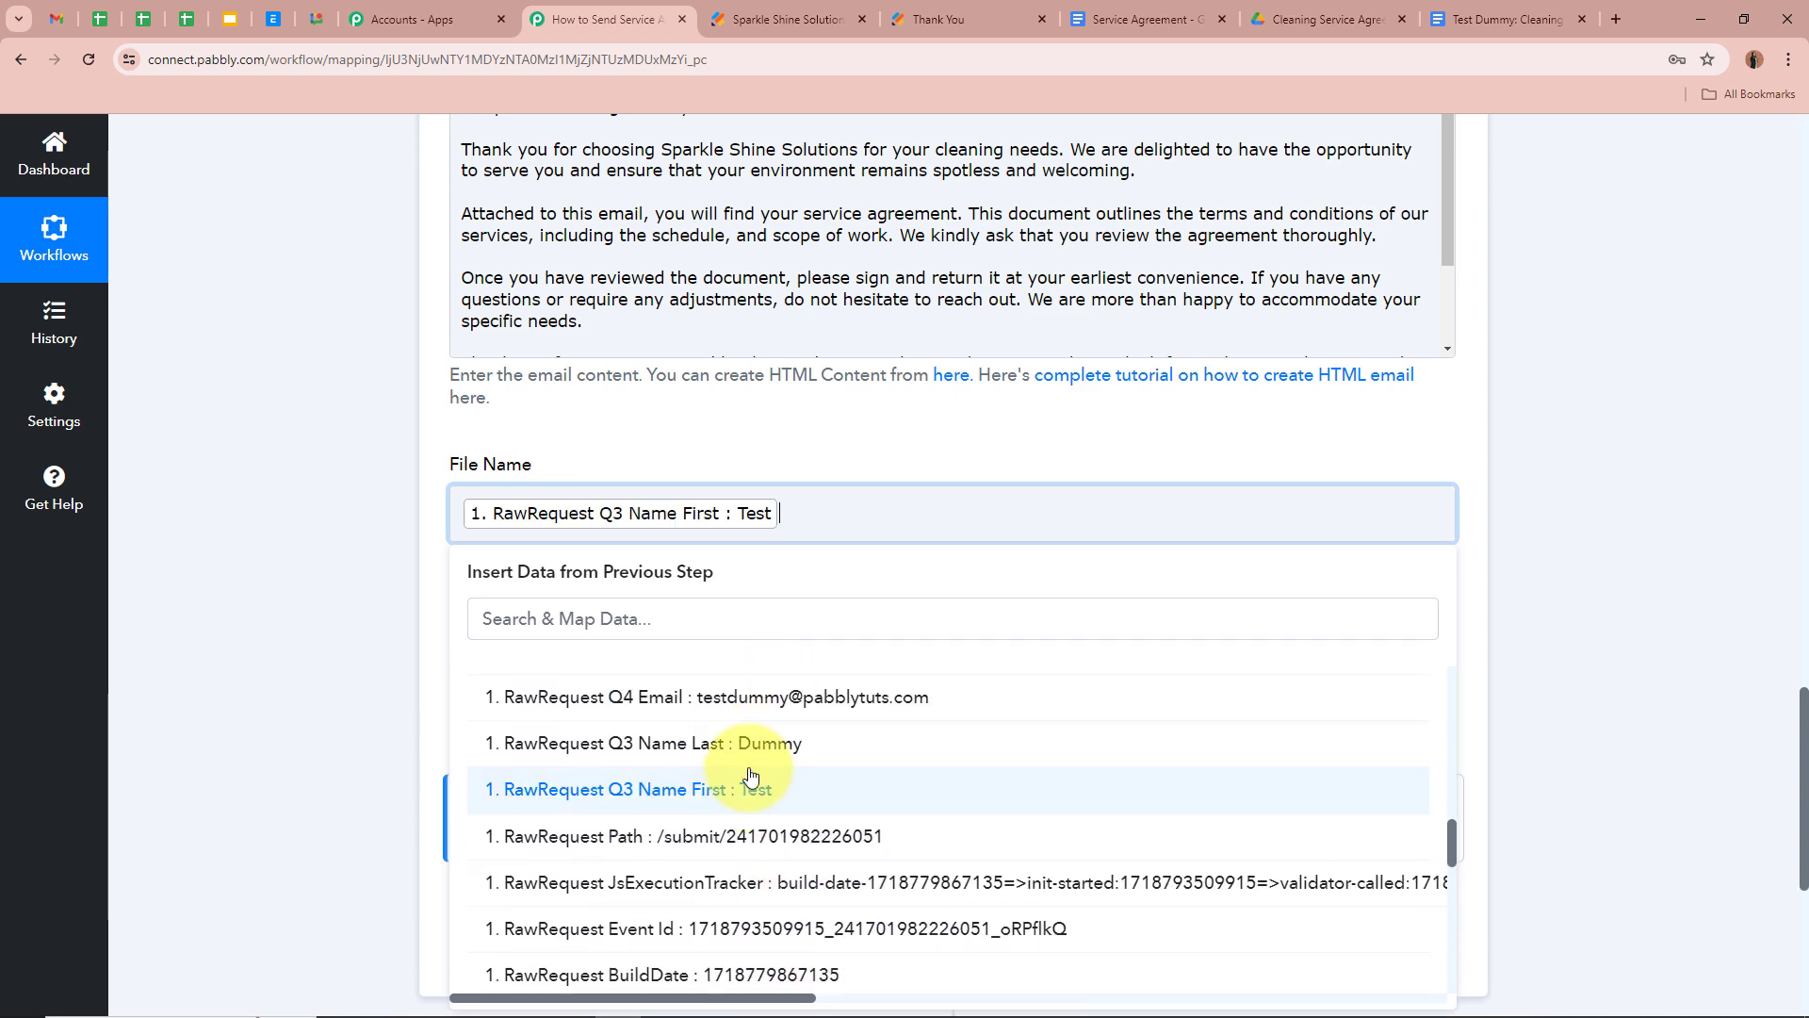
pyautogui.click(758, 735)
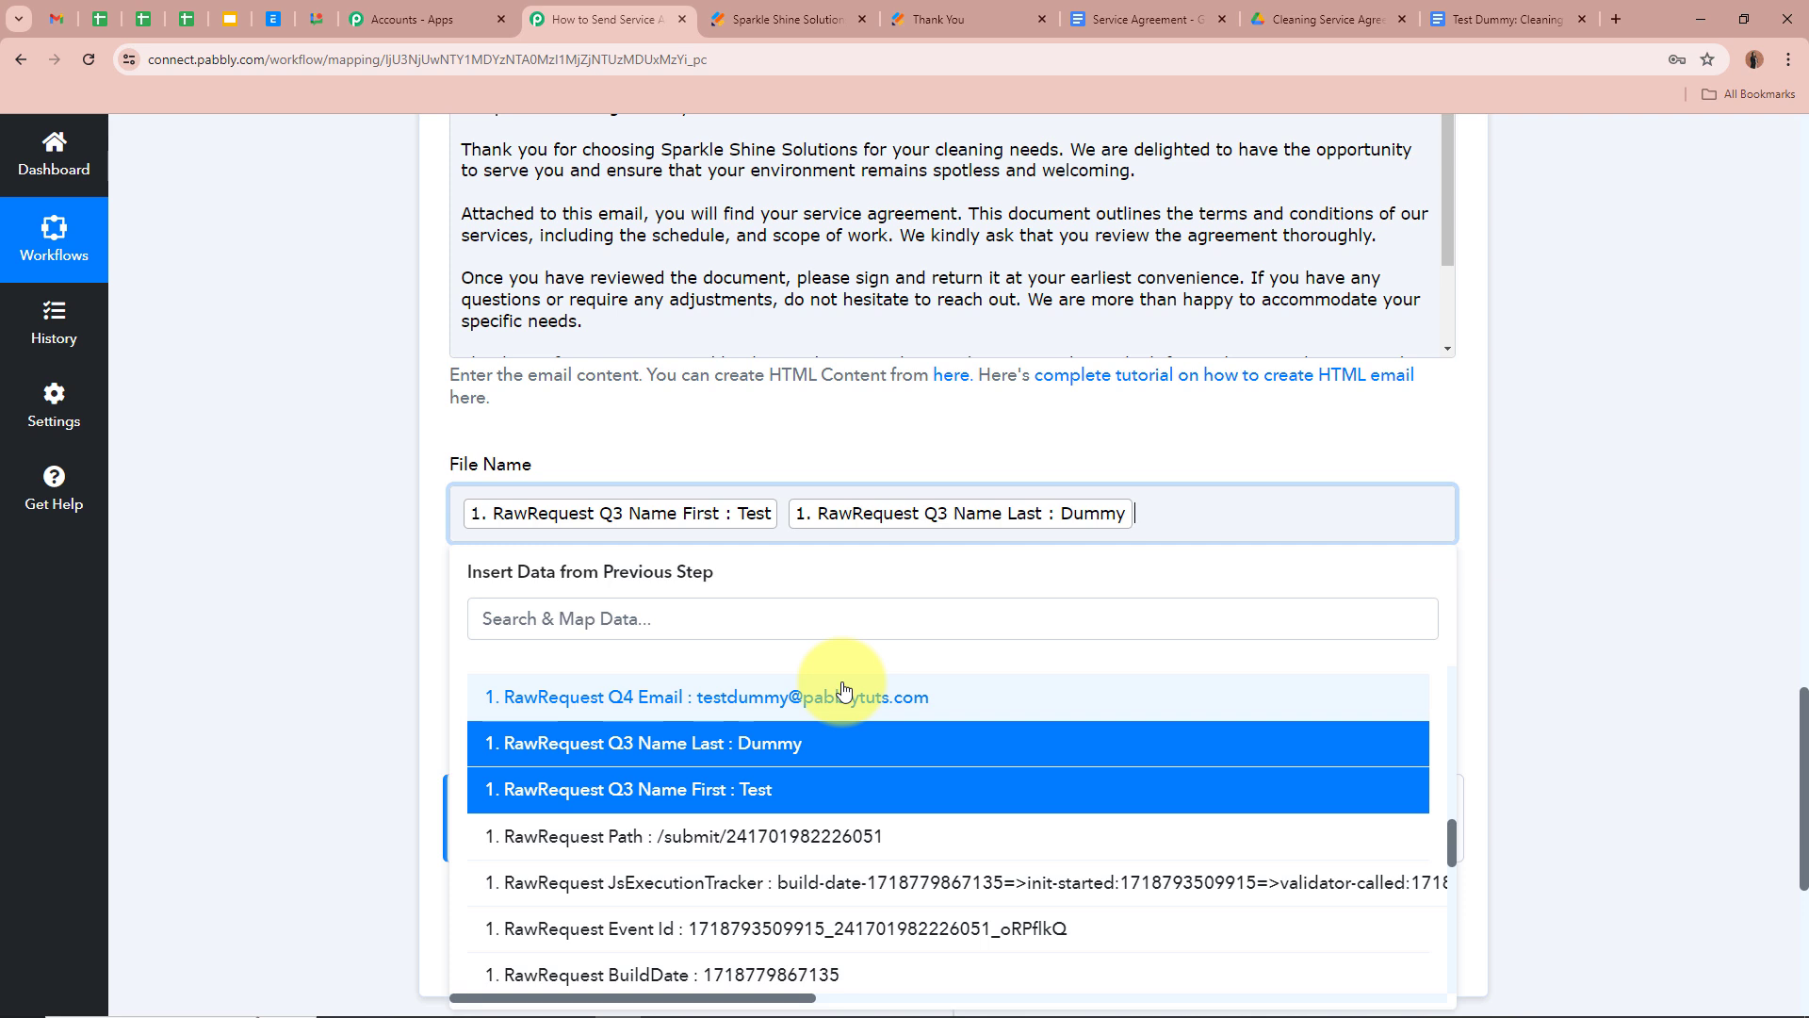
pyautogui.write(':')
pyautogui.write('Cleaning Service Agreement')
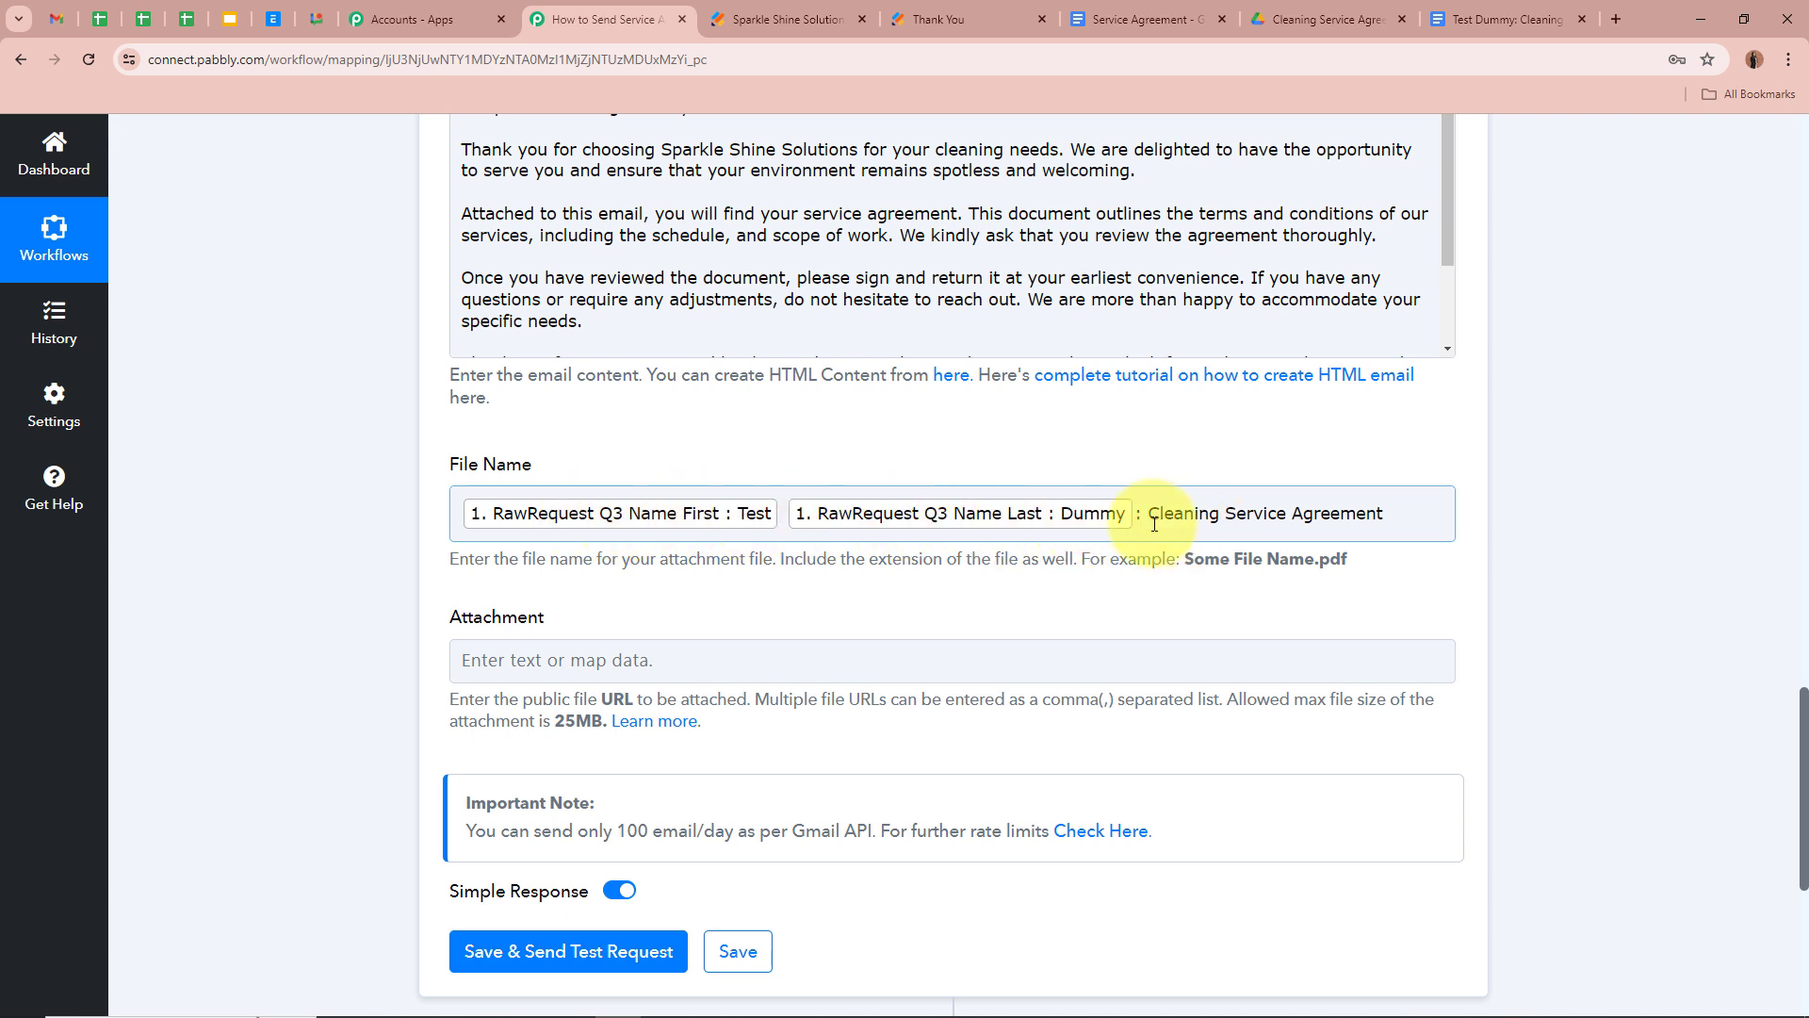
pyautogui.click(1523, 522)
pyautogui.scroll(-1, 1524, 522)
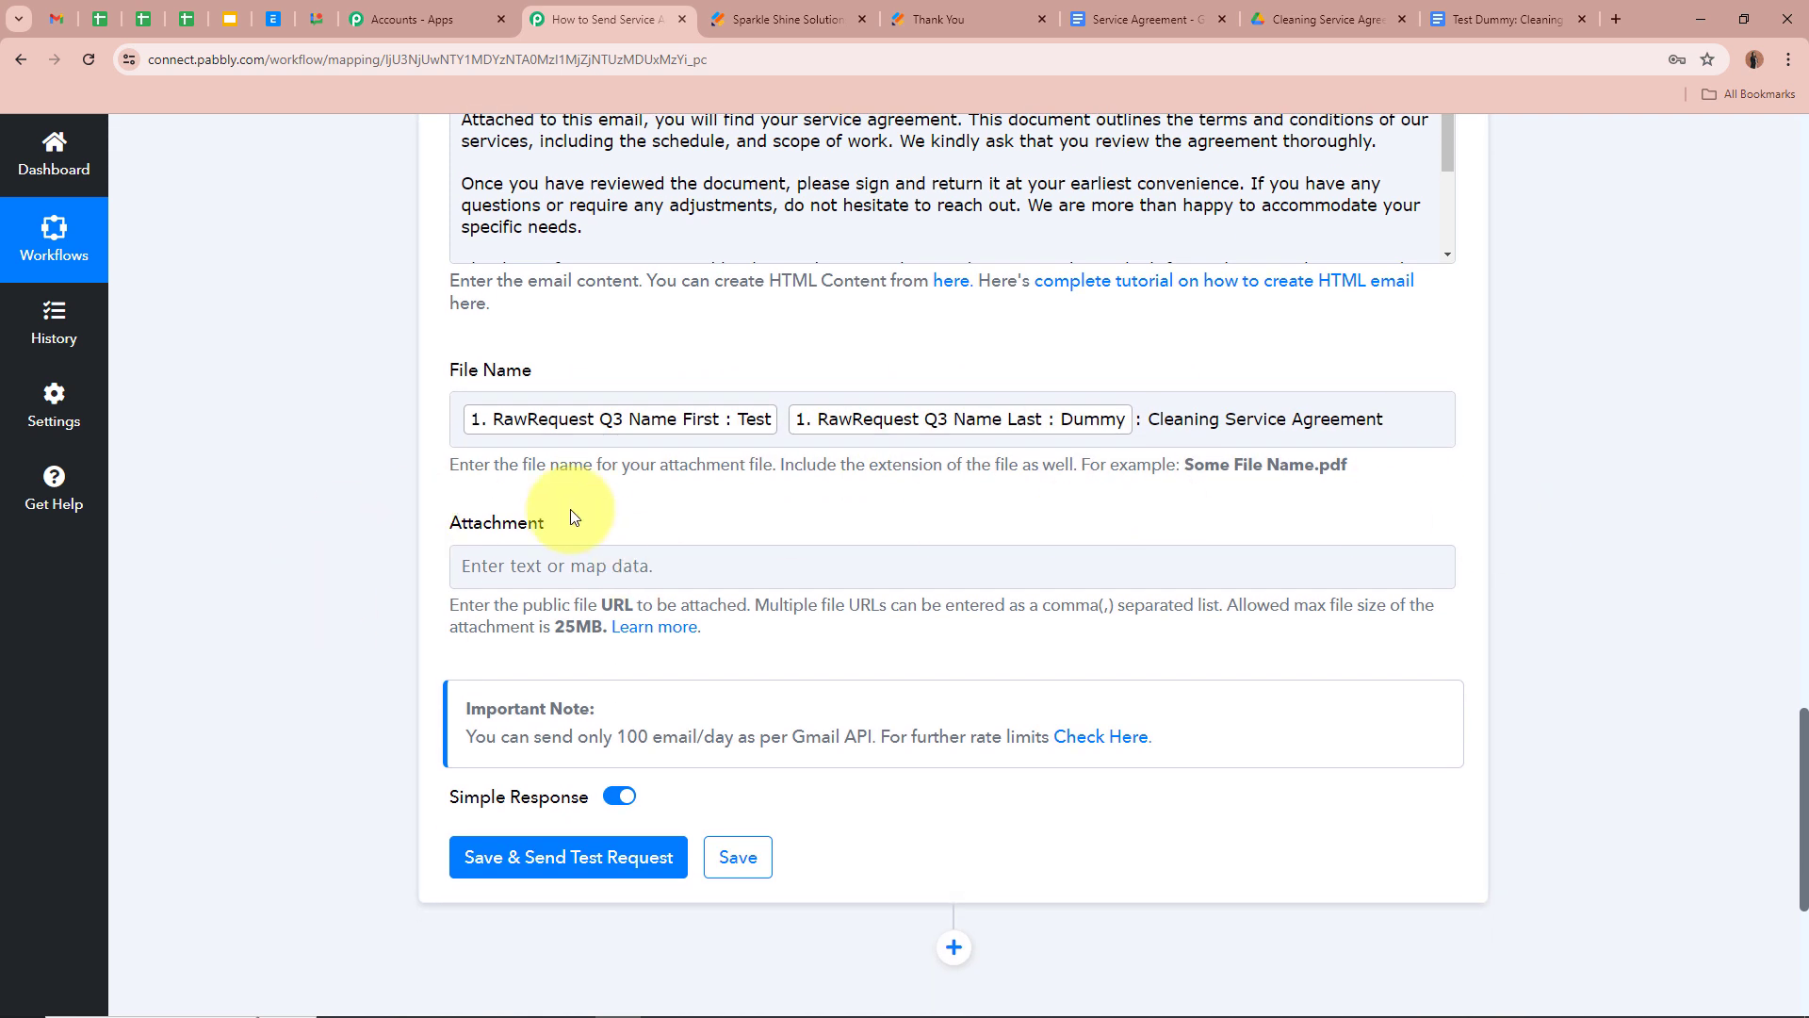
# Map Google Drive's Res2 ExportLinks Application/pdf link into the Attachment field
pyautogui.click(594, 568)
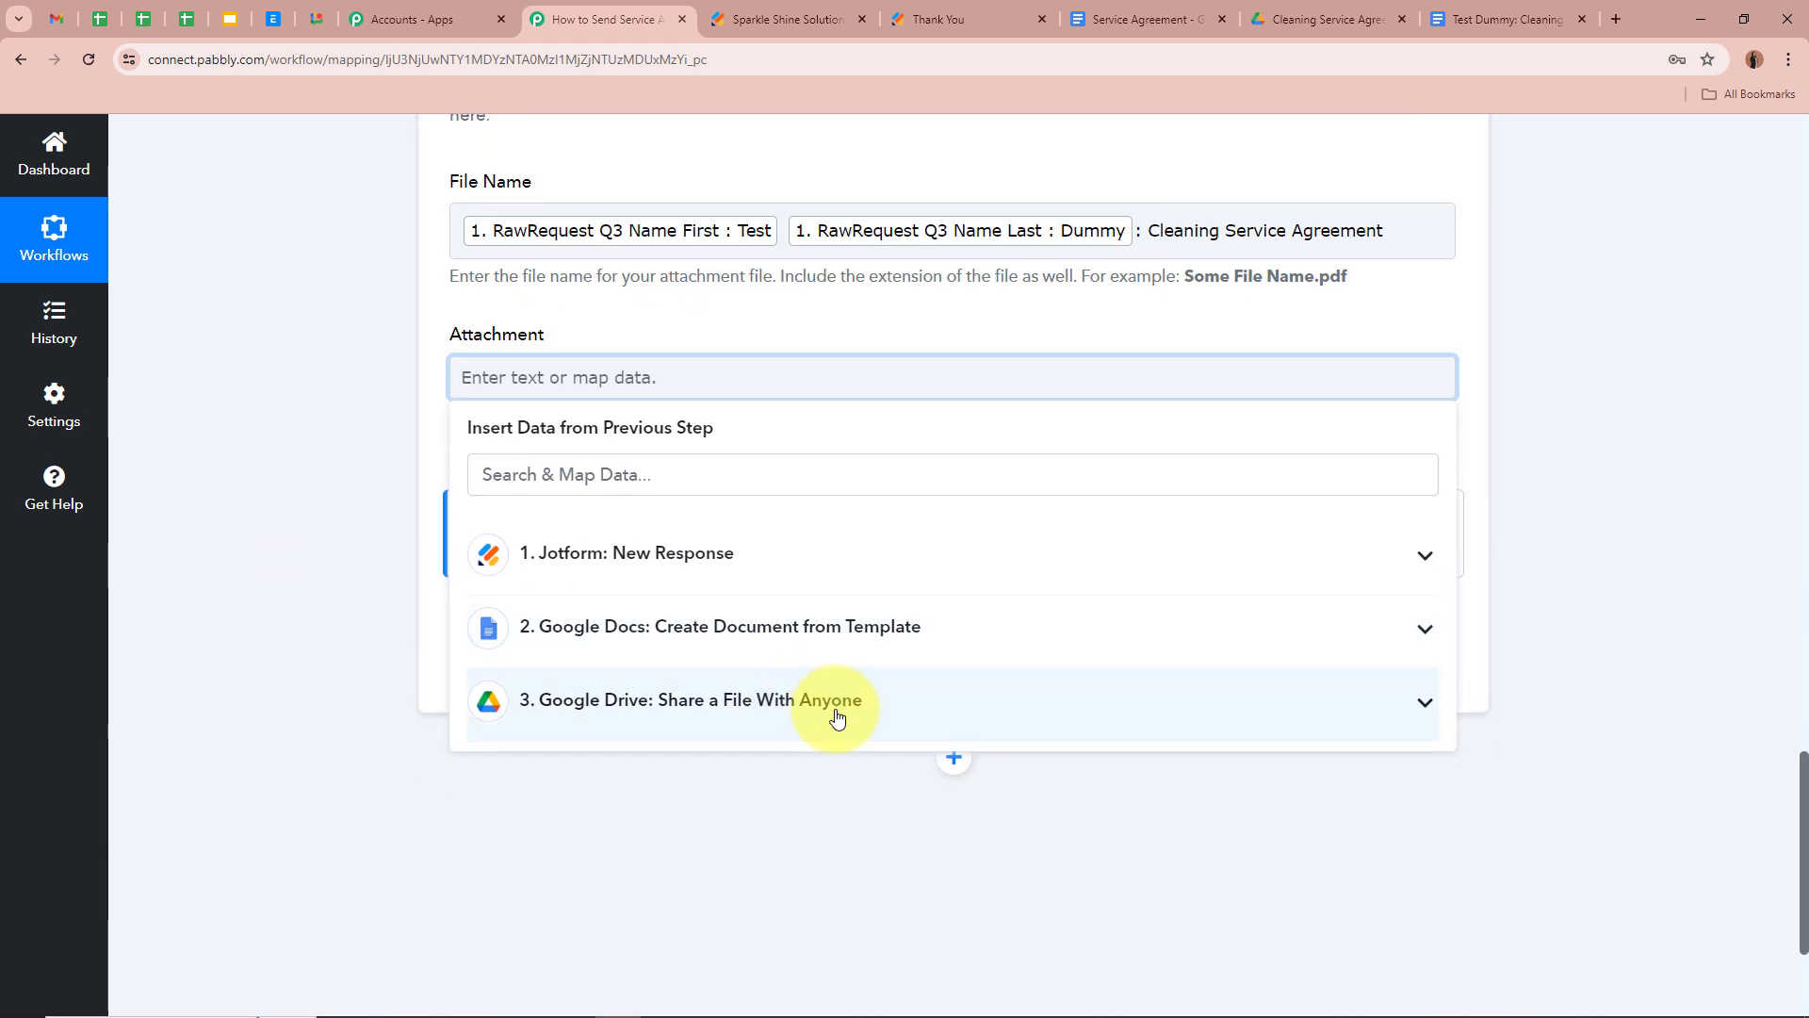
pyautogui.click(835, 704)
pyautogui.scroll(-10, 833, 787)
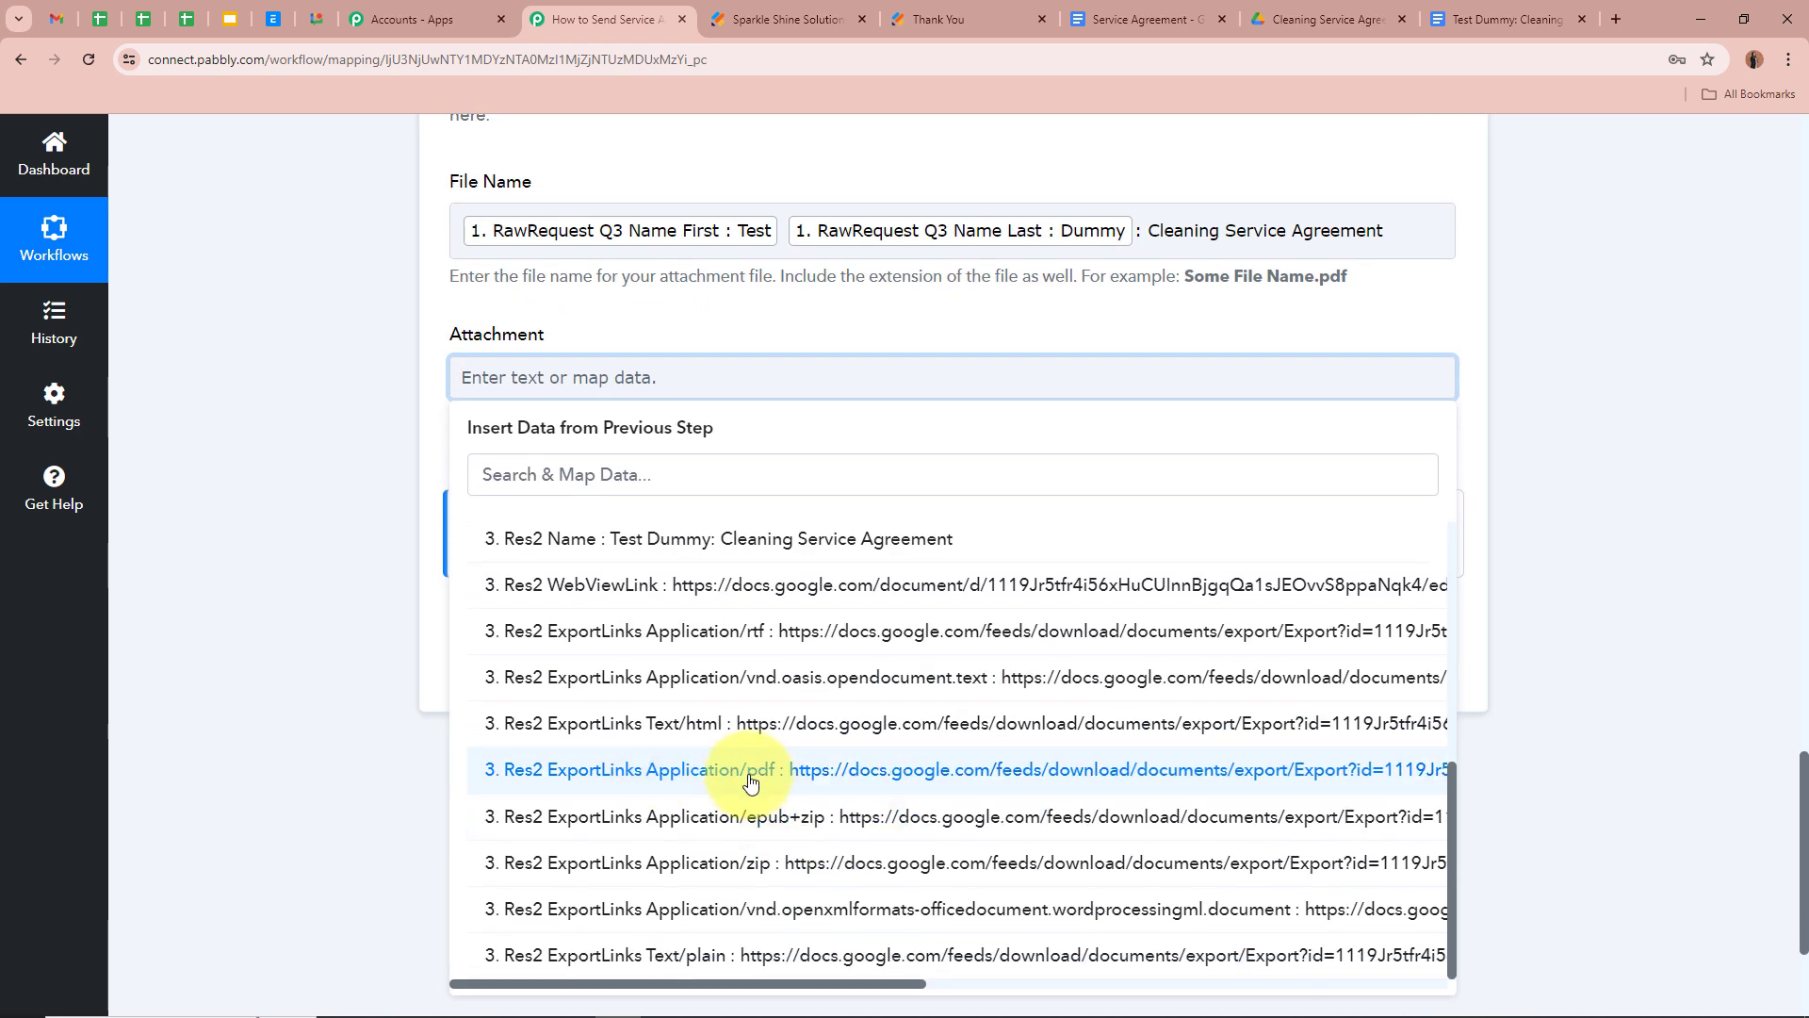
pyautogui.click(833, 766)
pyautogui.click(211, 401)
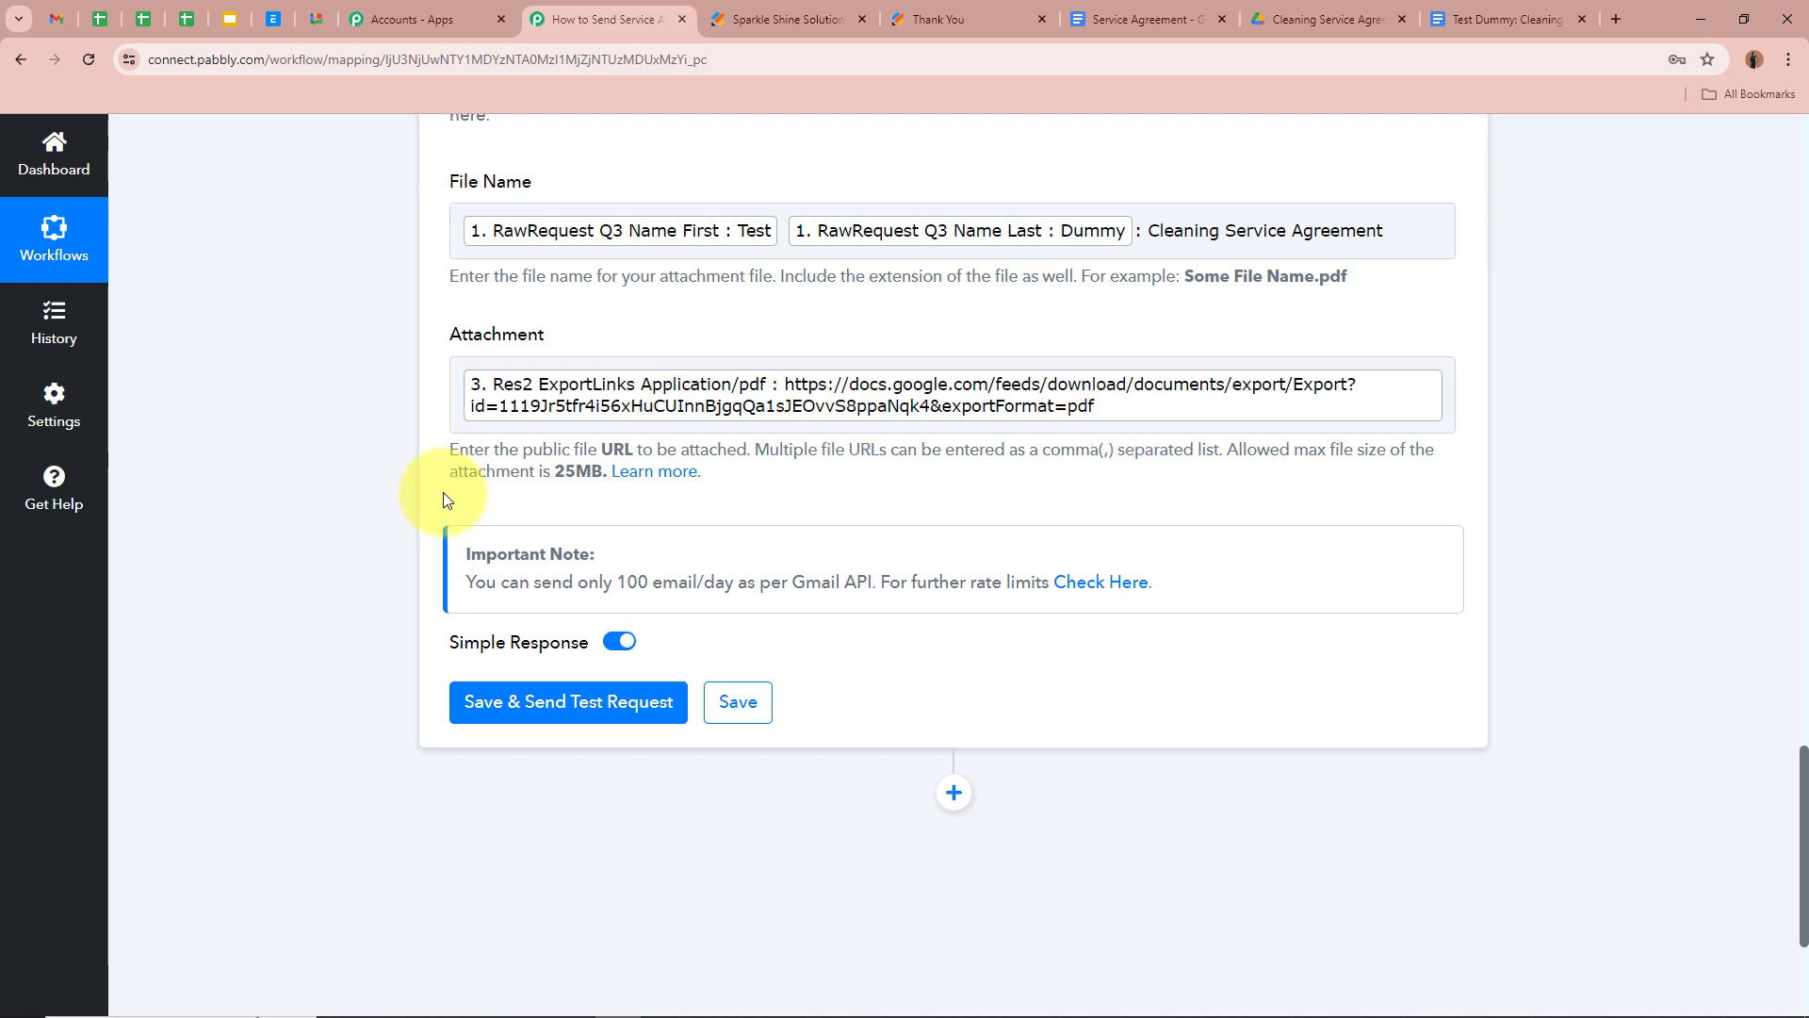
pyautogui.scroll(9, 443, 495)
pyautogui.scroll(2, 442, 494)
pyautogui.scroll(-13, 443, 495)
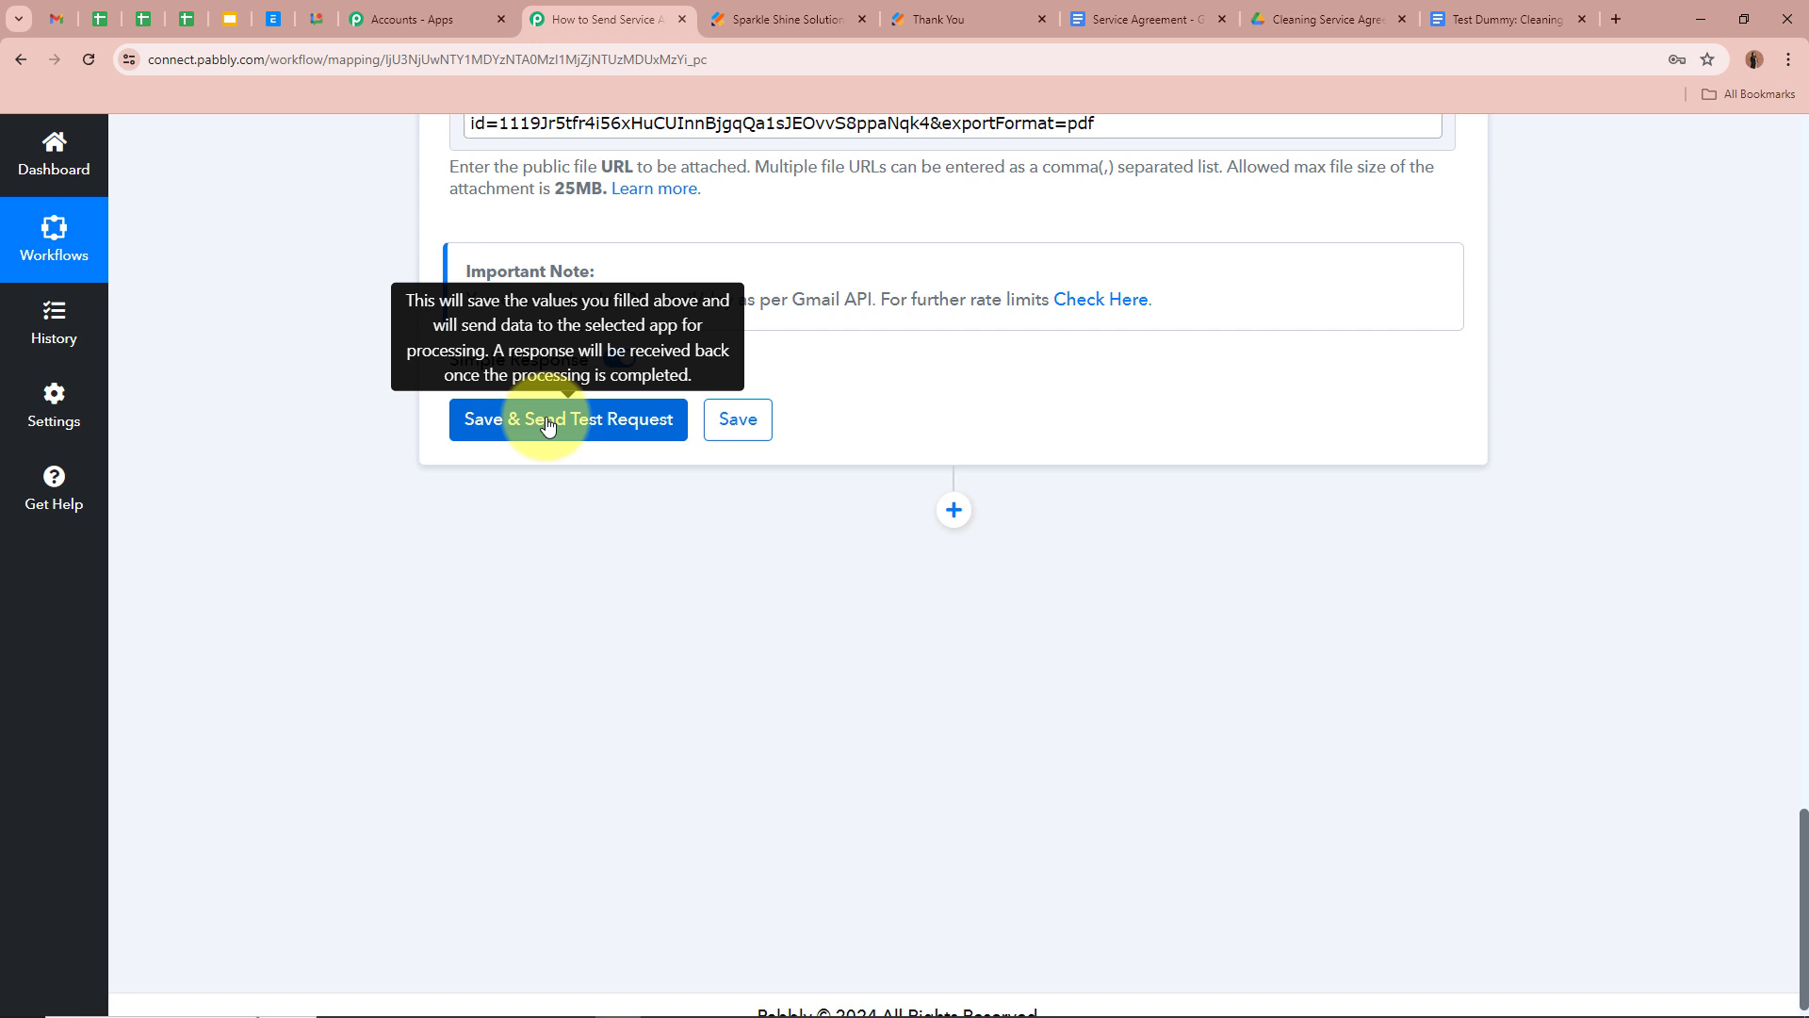
# Save the Send Email step, send a test email, and confirm its status is sent
pyautogui.click(547, 420)
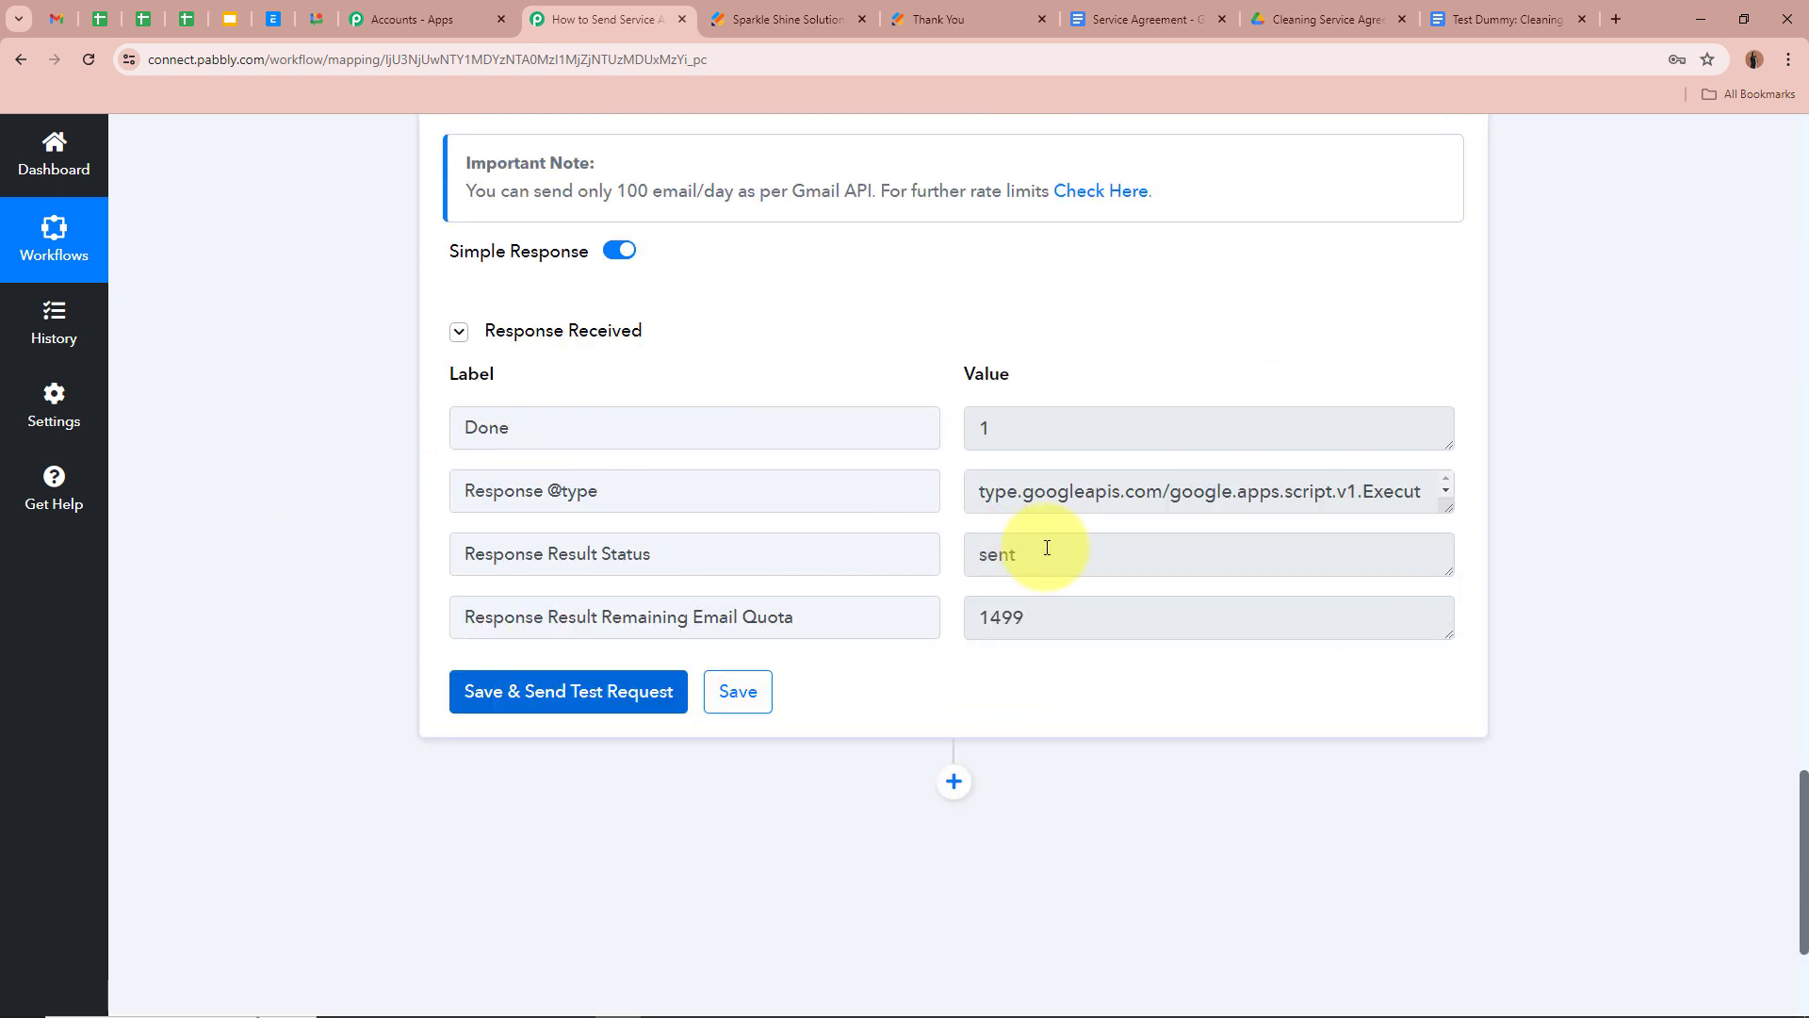
pyautogui.moveTo(1049, 549); pyautogui.dragTo(407, 490)
pyautogui.click(273, 472)
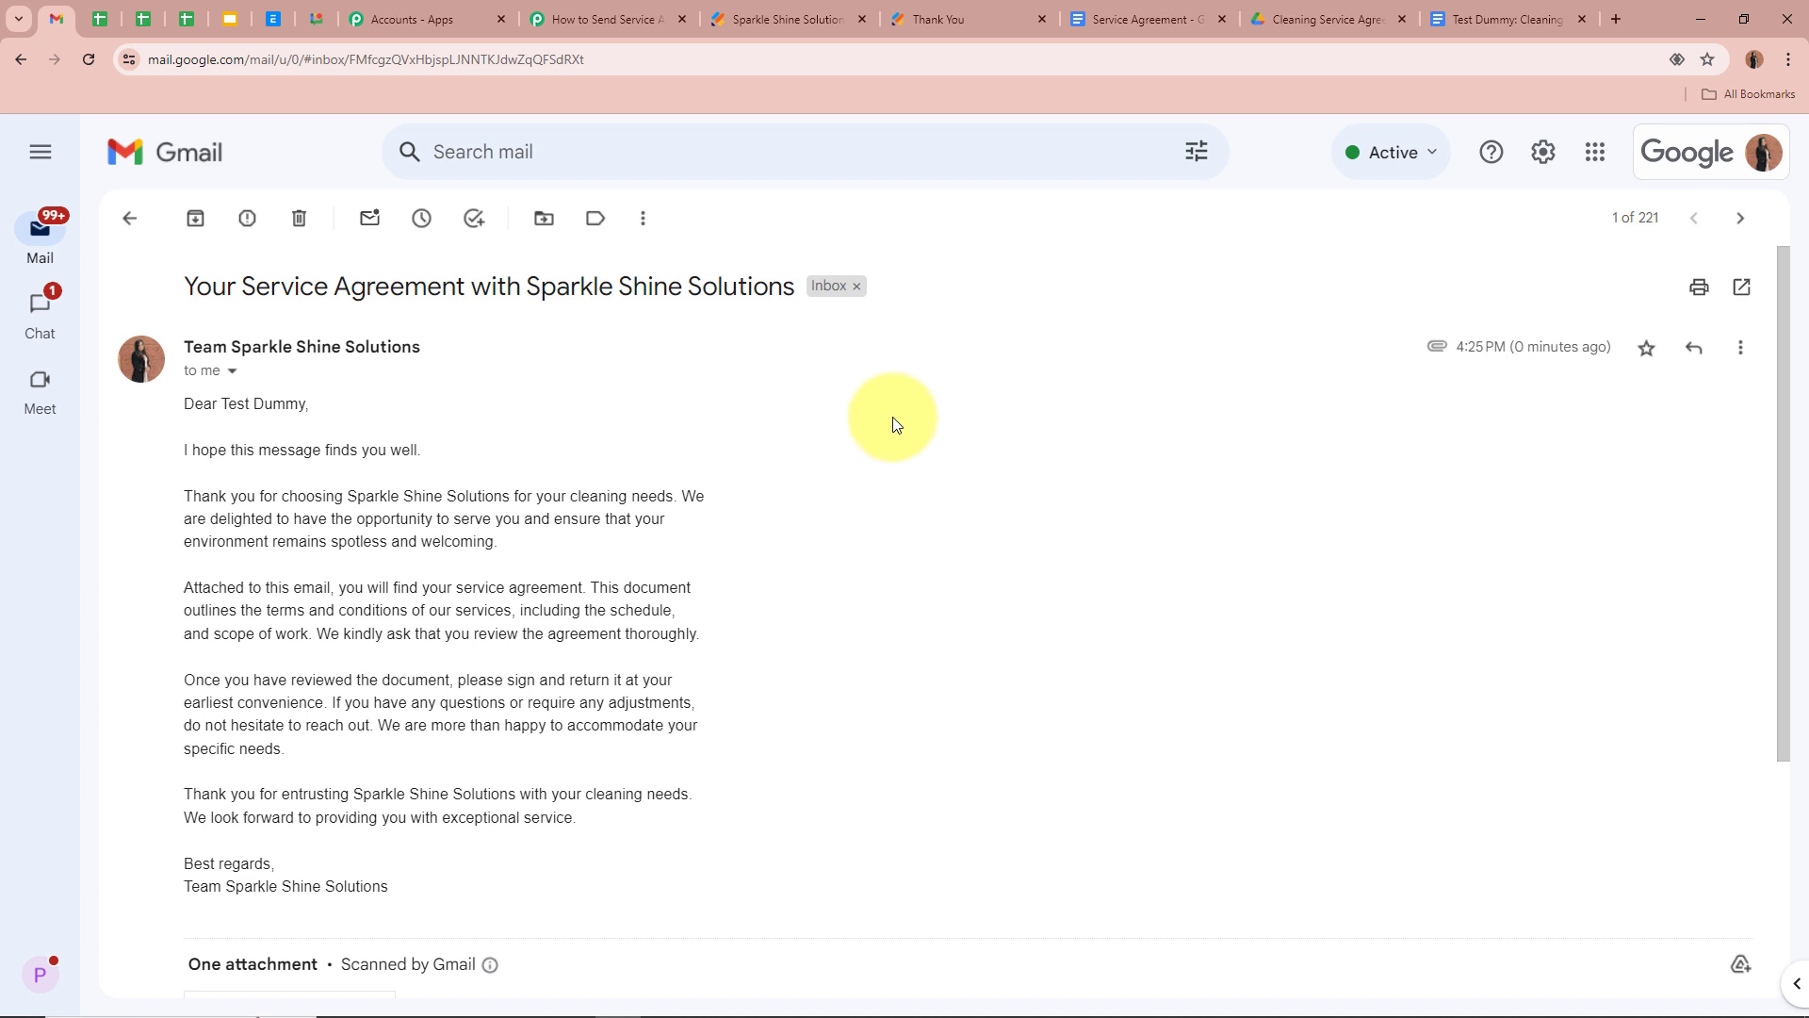
# Check the received email's subject line and its personalized 'Dear' greeting with the client's name
pyautogui.moveTo(183, 286); pyautogui.dragTo(767, 282)
pyautogui.click(339, 413)
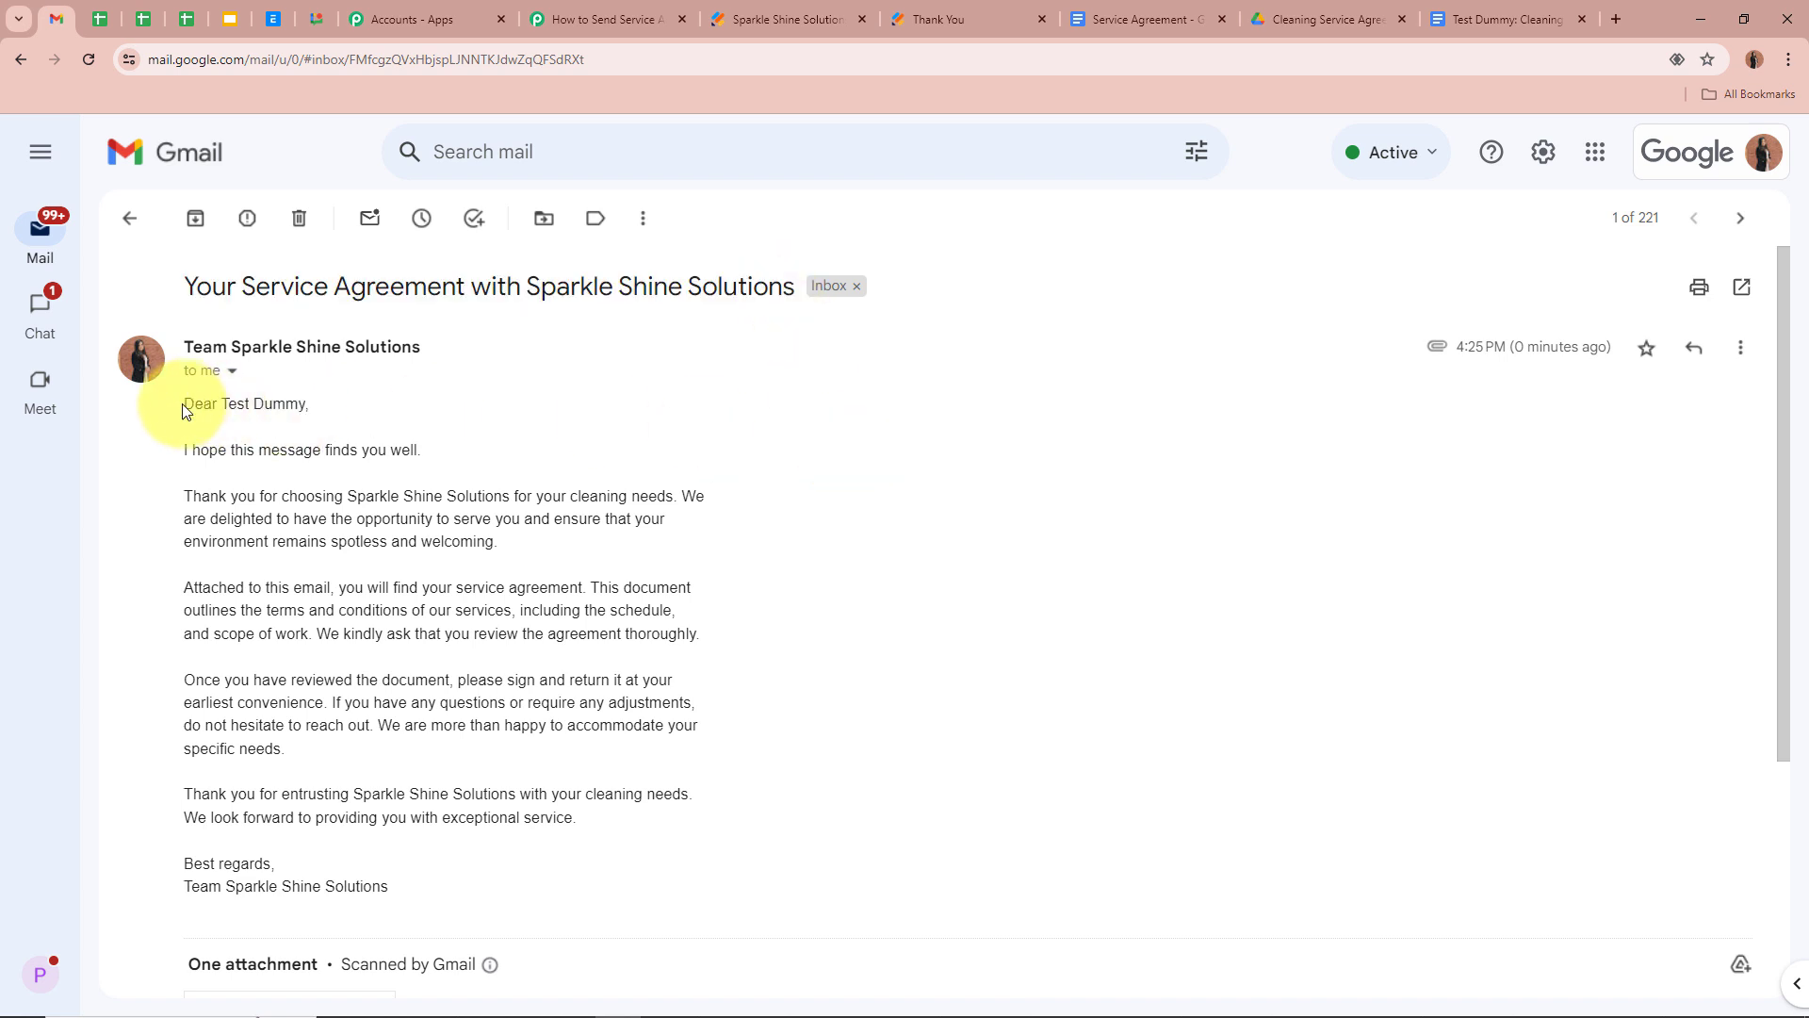
pyautogui.moveTo(183, 404); pyautogui.dragTo(305, 403)
pyautogui.click(305, 402)
# Open the attached Cleaning Service Agreement PDF in Gmail's preview
pyautogui.scroll(-2, 458, 411)
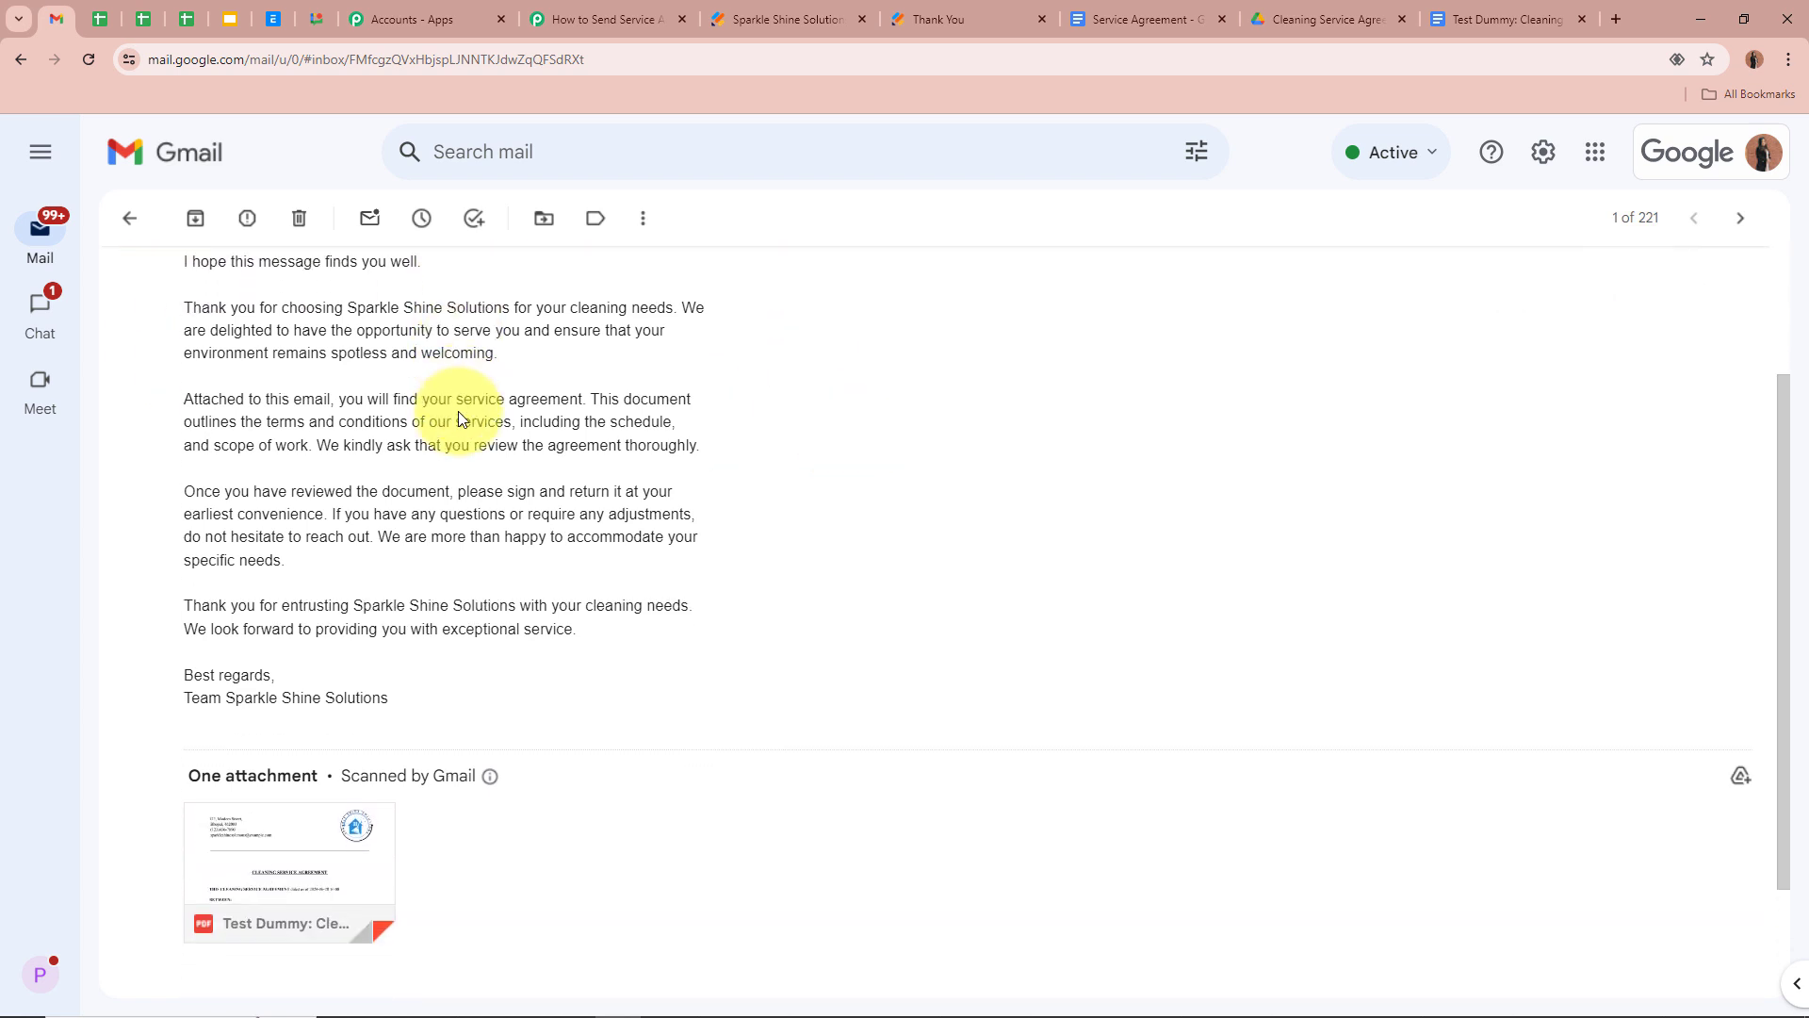
pyautogui.scroll(2, 201, 355)
pyautogui.scroll(-3, 461, 680)
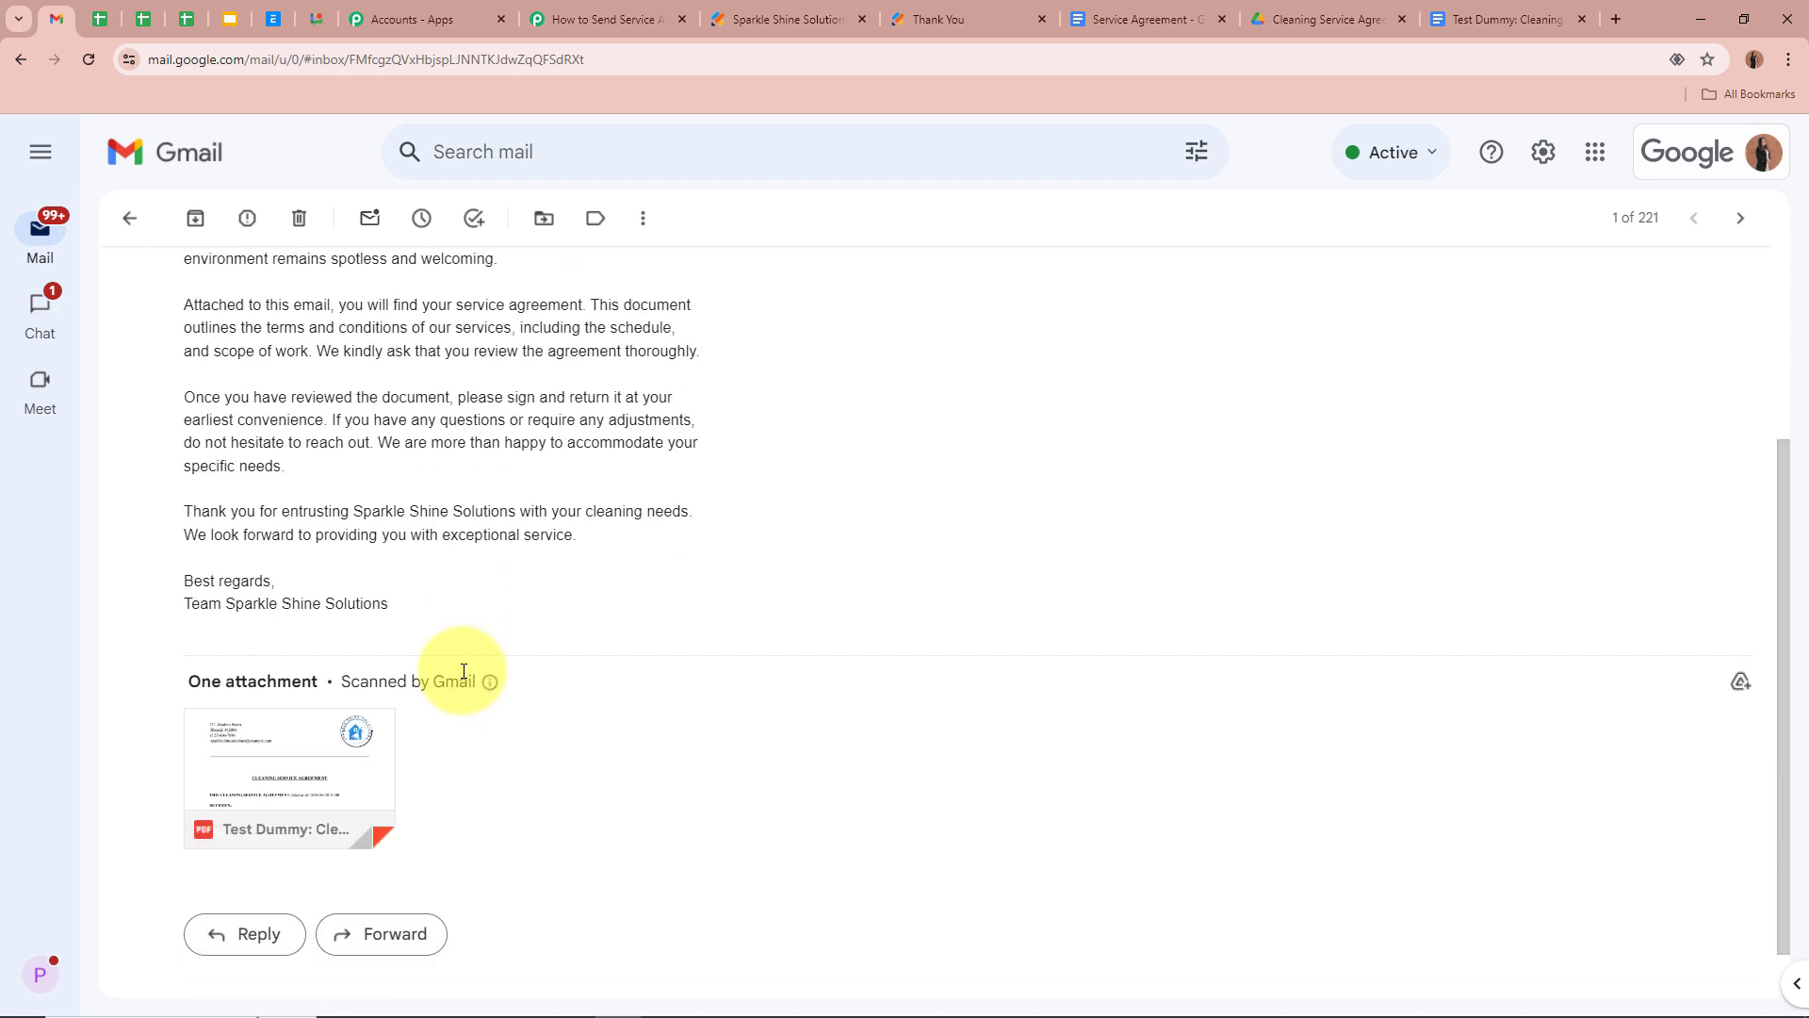
pyautogui.click(312, 768)
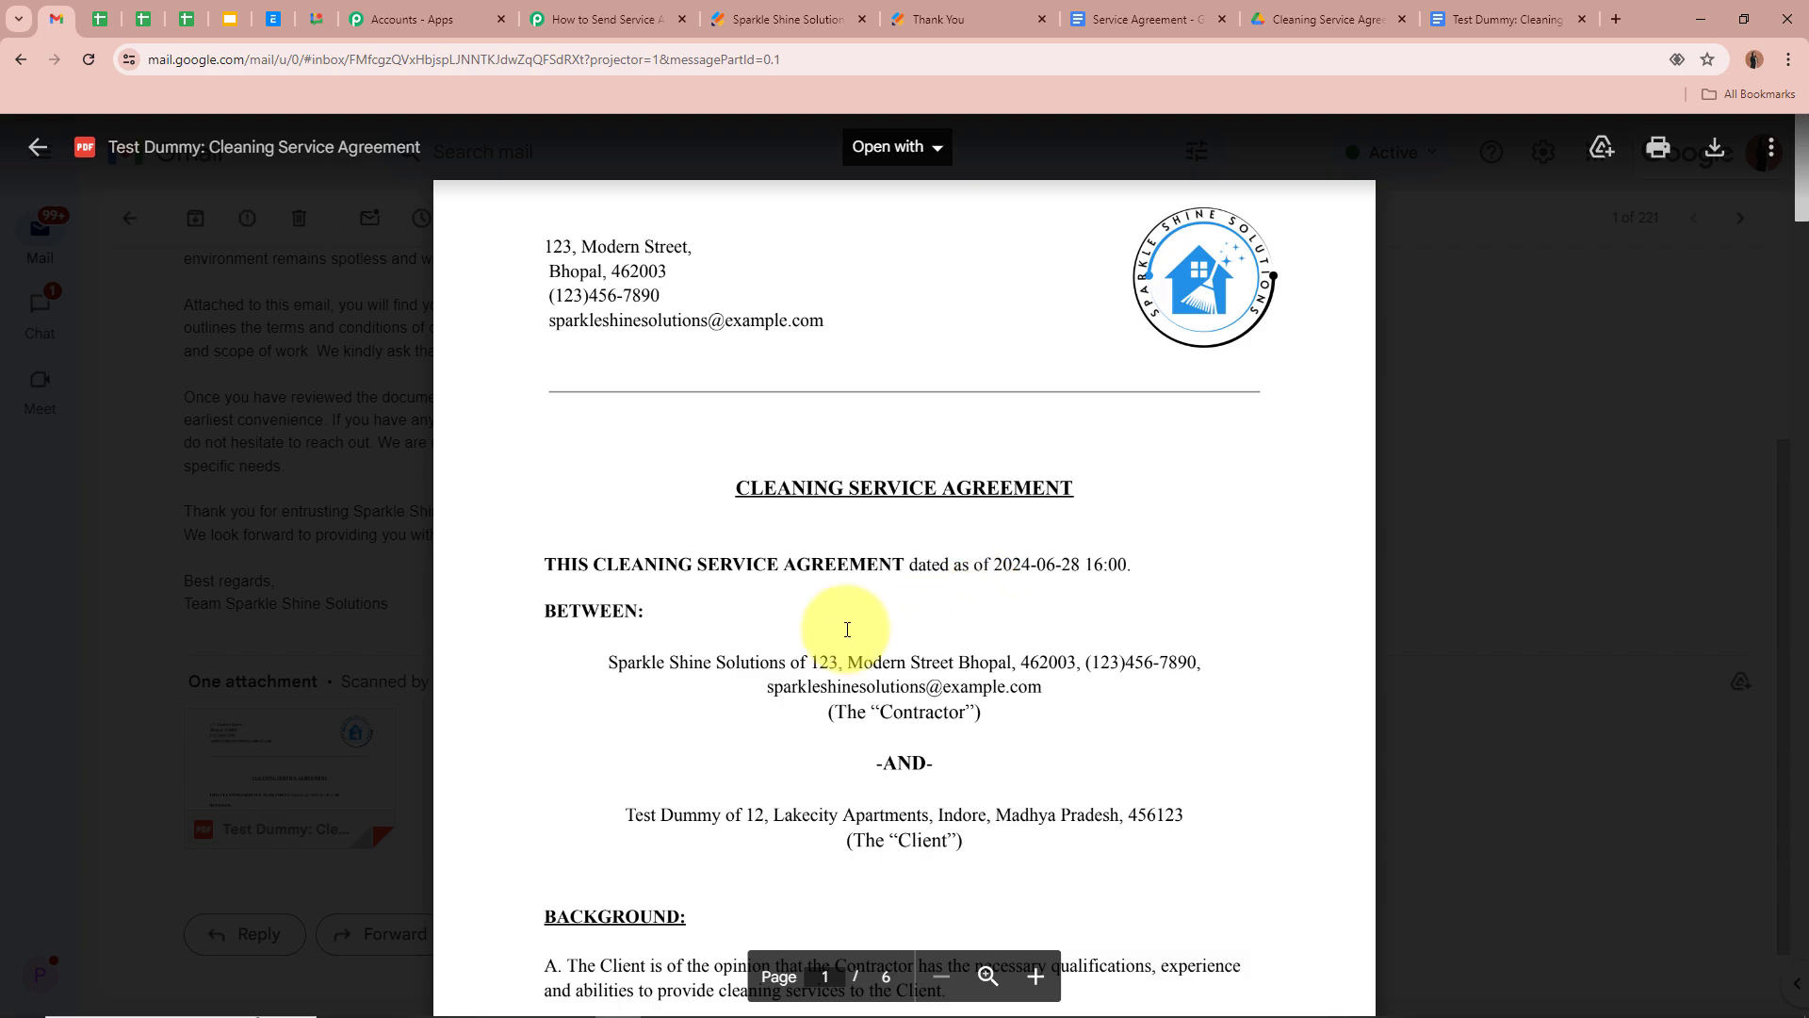
# Review the agreement PDF's pages with the client's details, then return to the Pabbly workflow tab
pyautogui.moveTo(622, 815); pyautogui.dragTo(929, 801)
pyautogui.click(1005, 759)
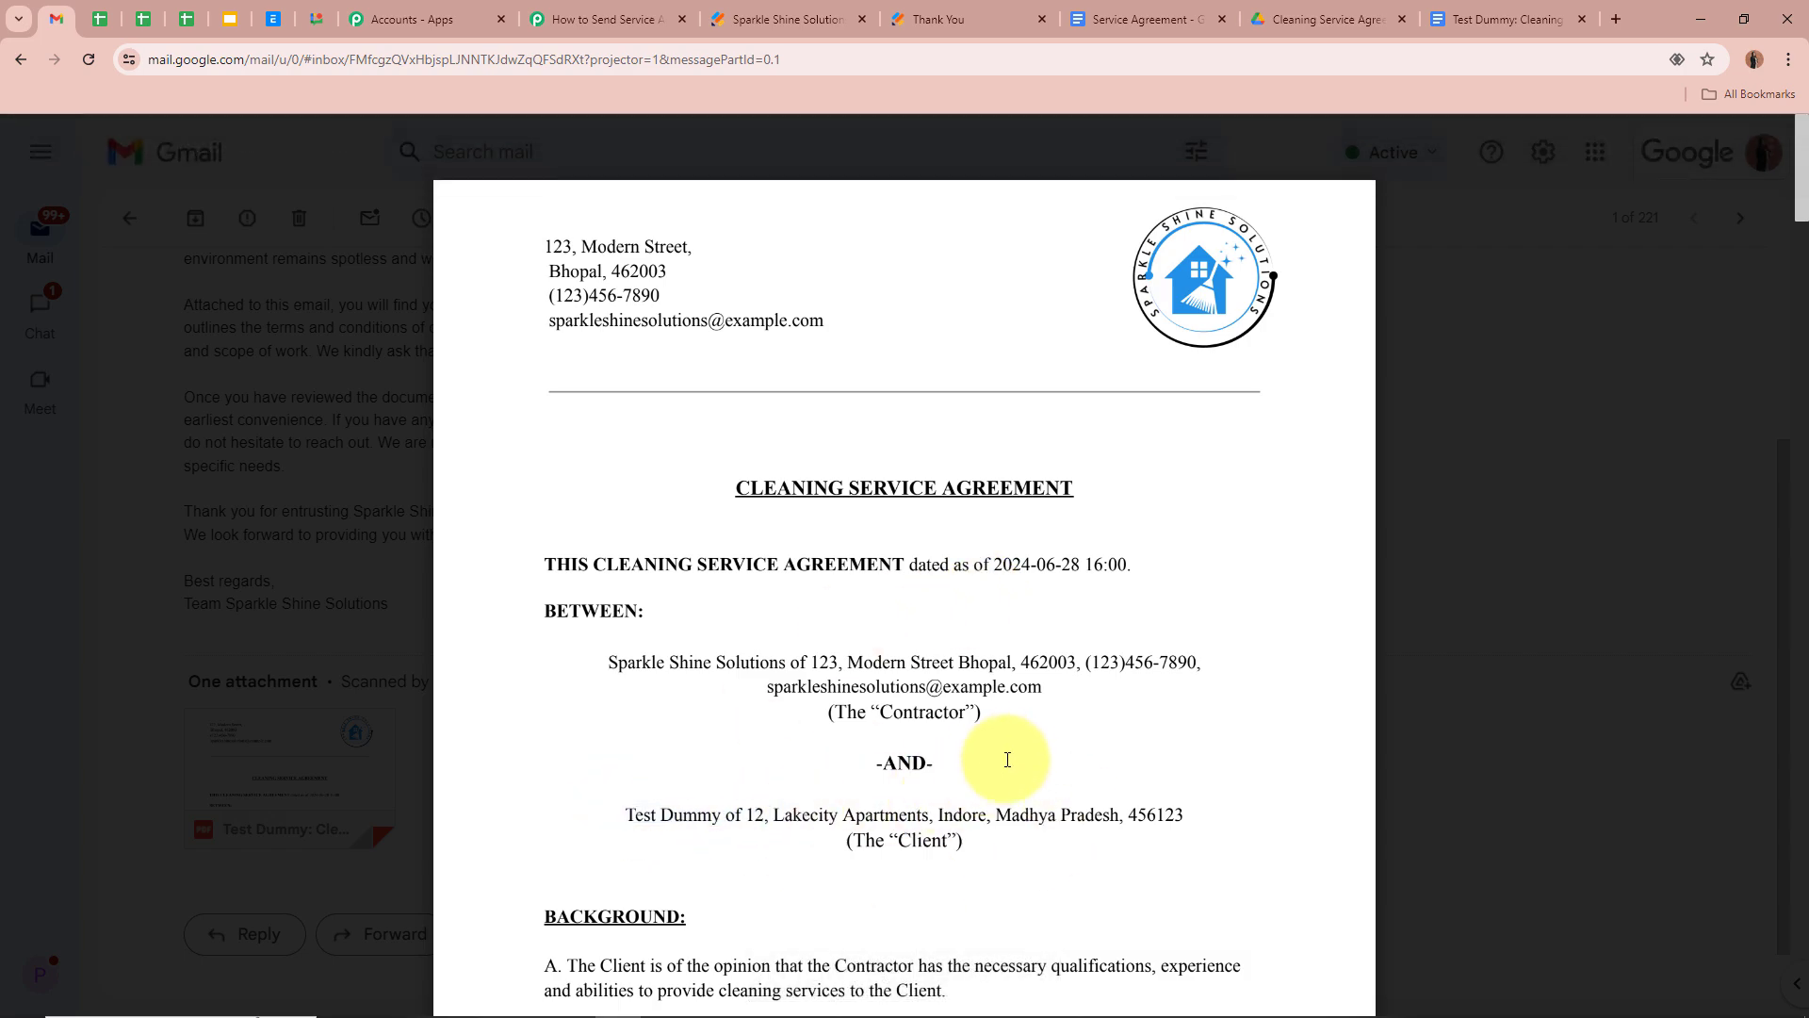
pyautogui.scroll(-6, 1010, 748)
pyautogui.scroll(-15, 1011, 747)
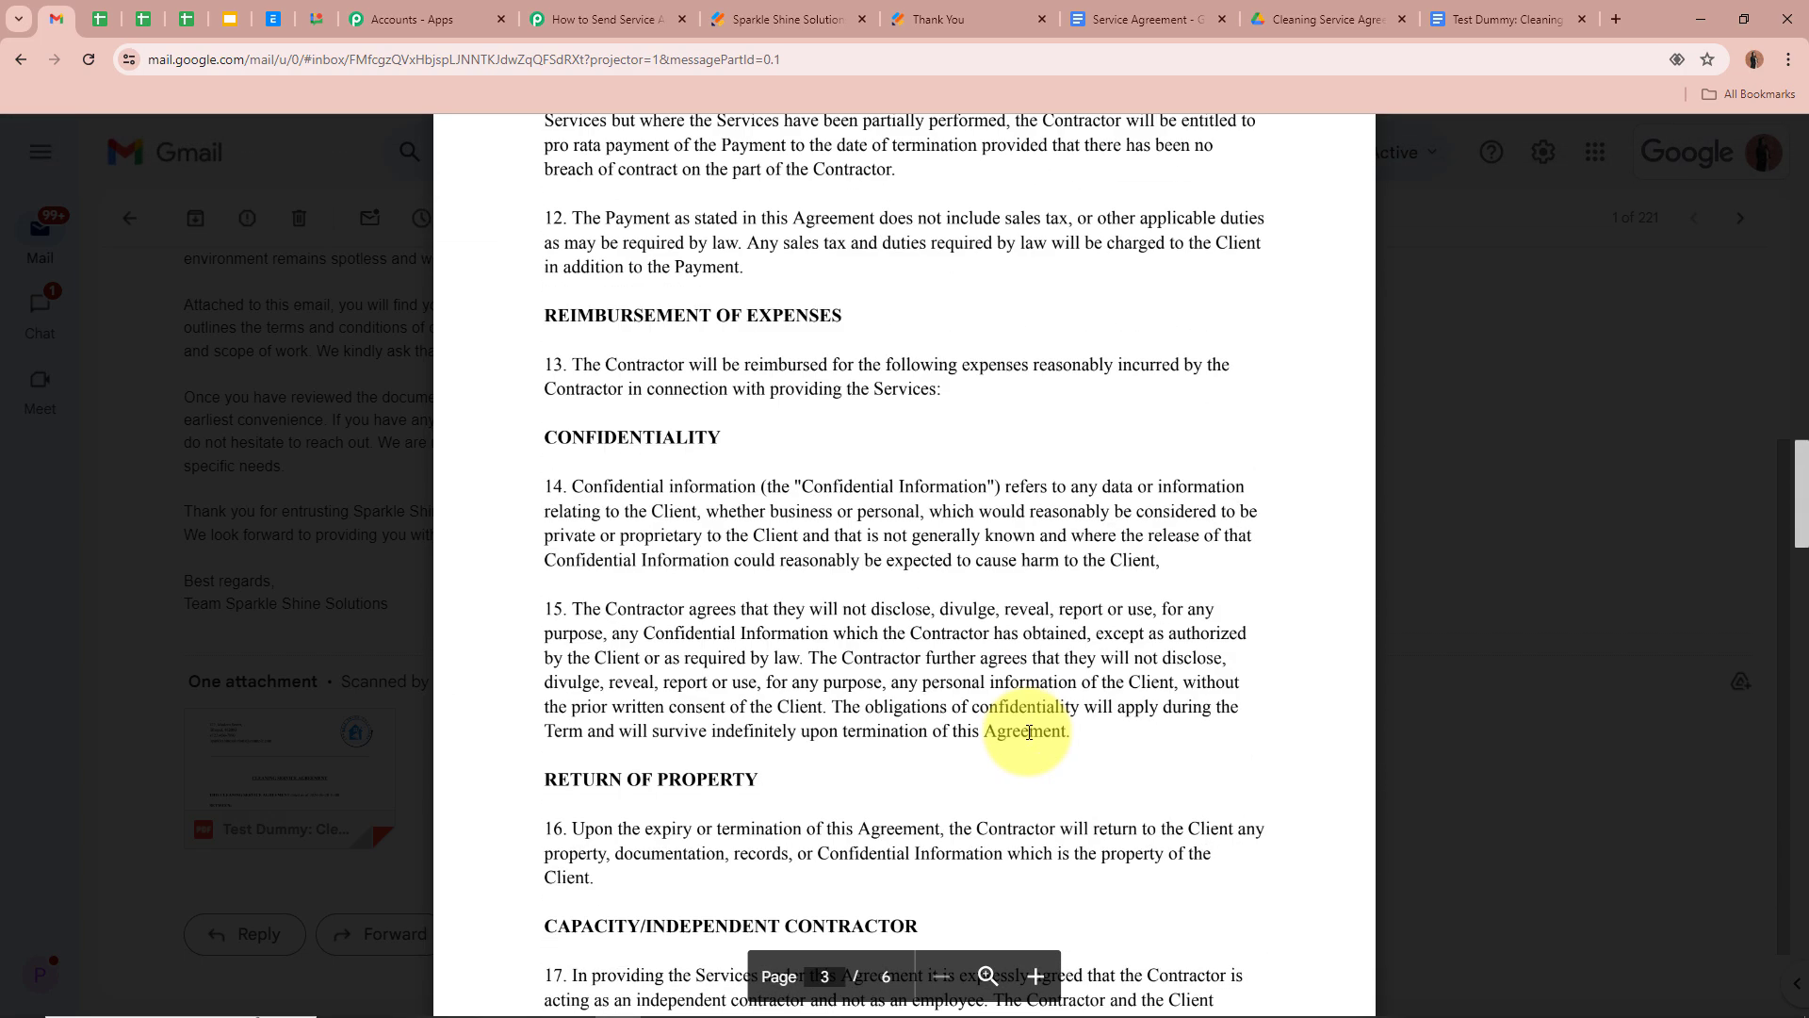
pyautogui.scroll(-20, 1029, 732)
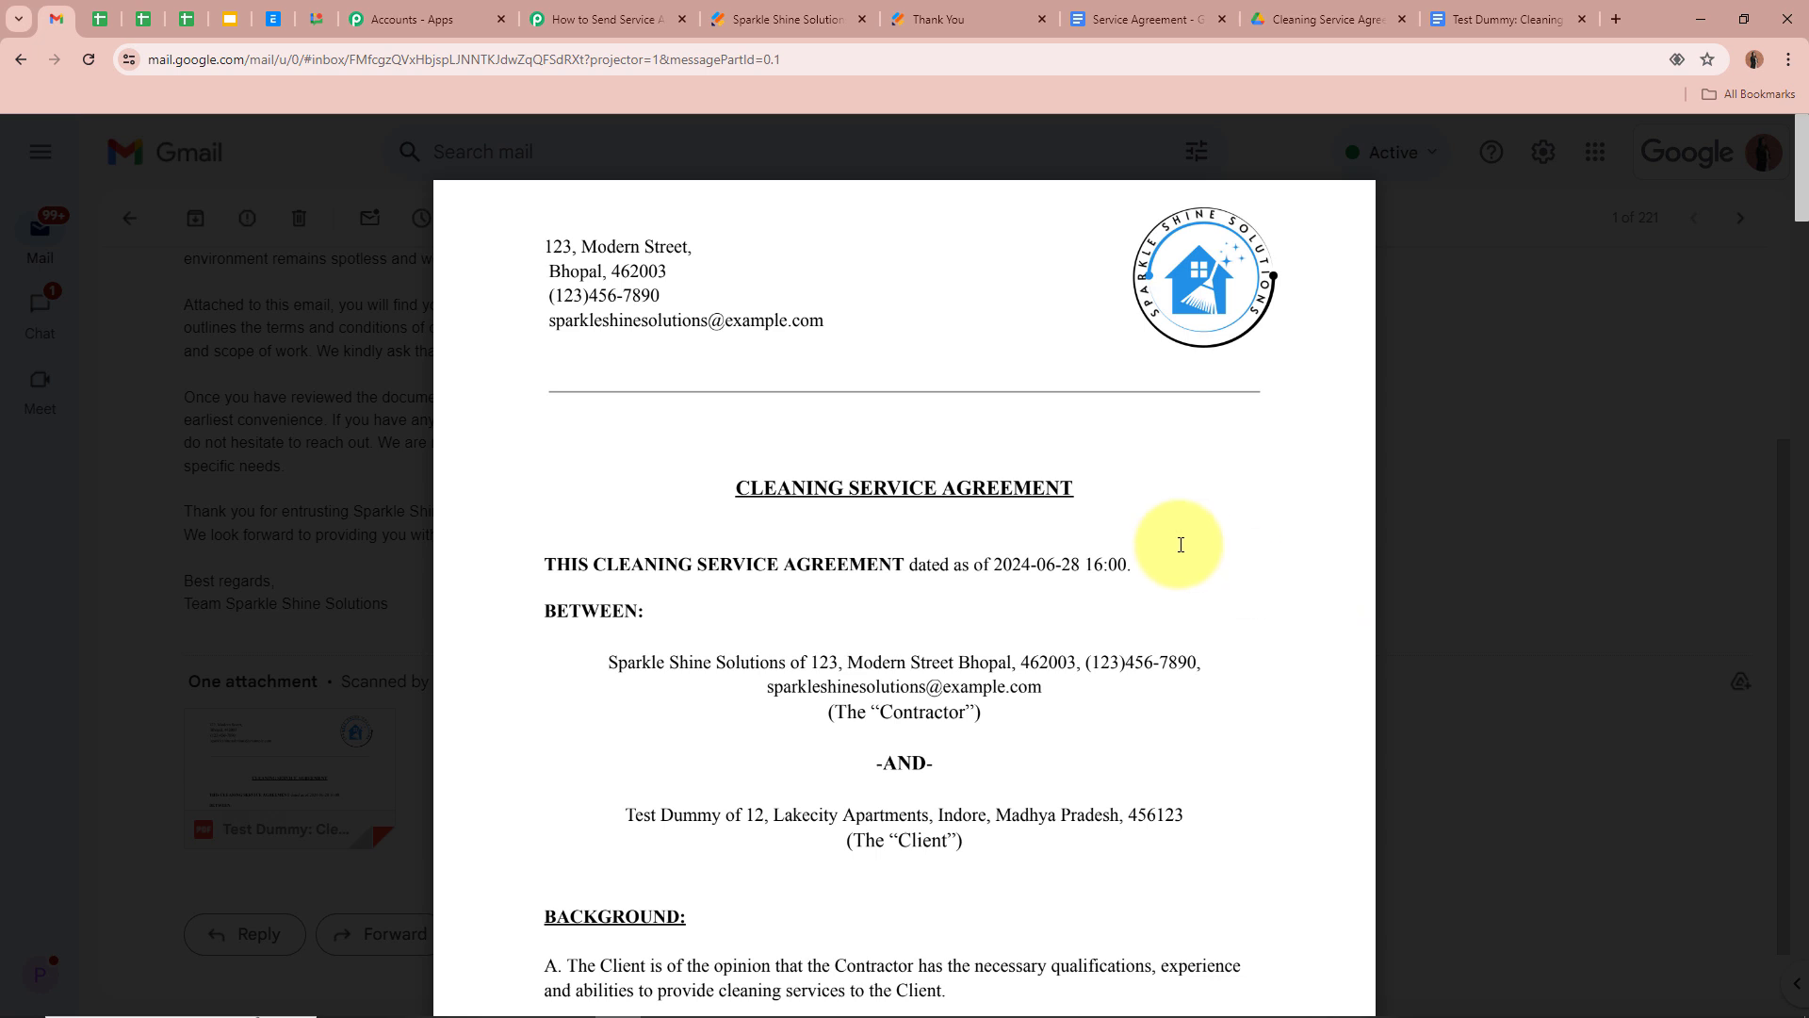
pyautogui.click(603, 19)
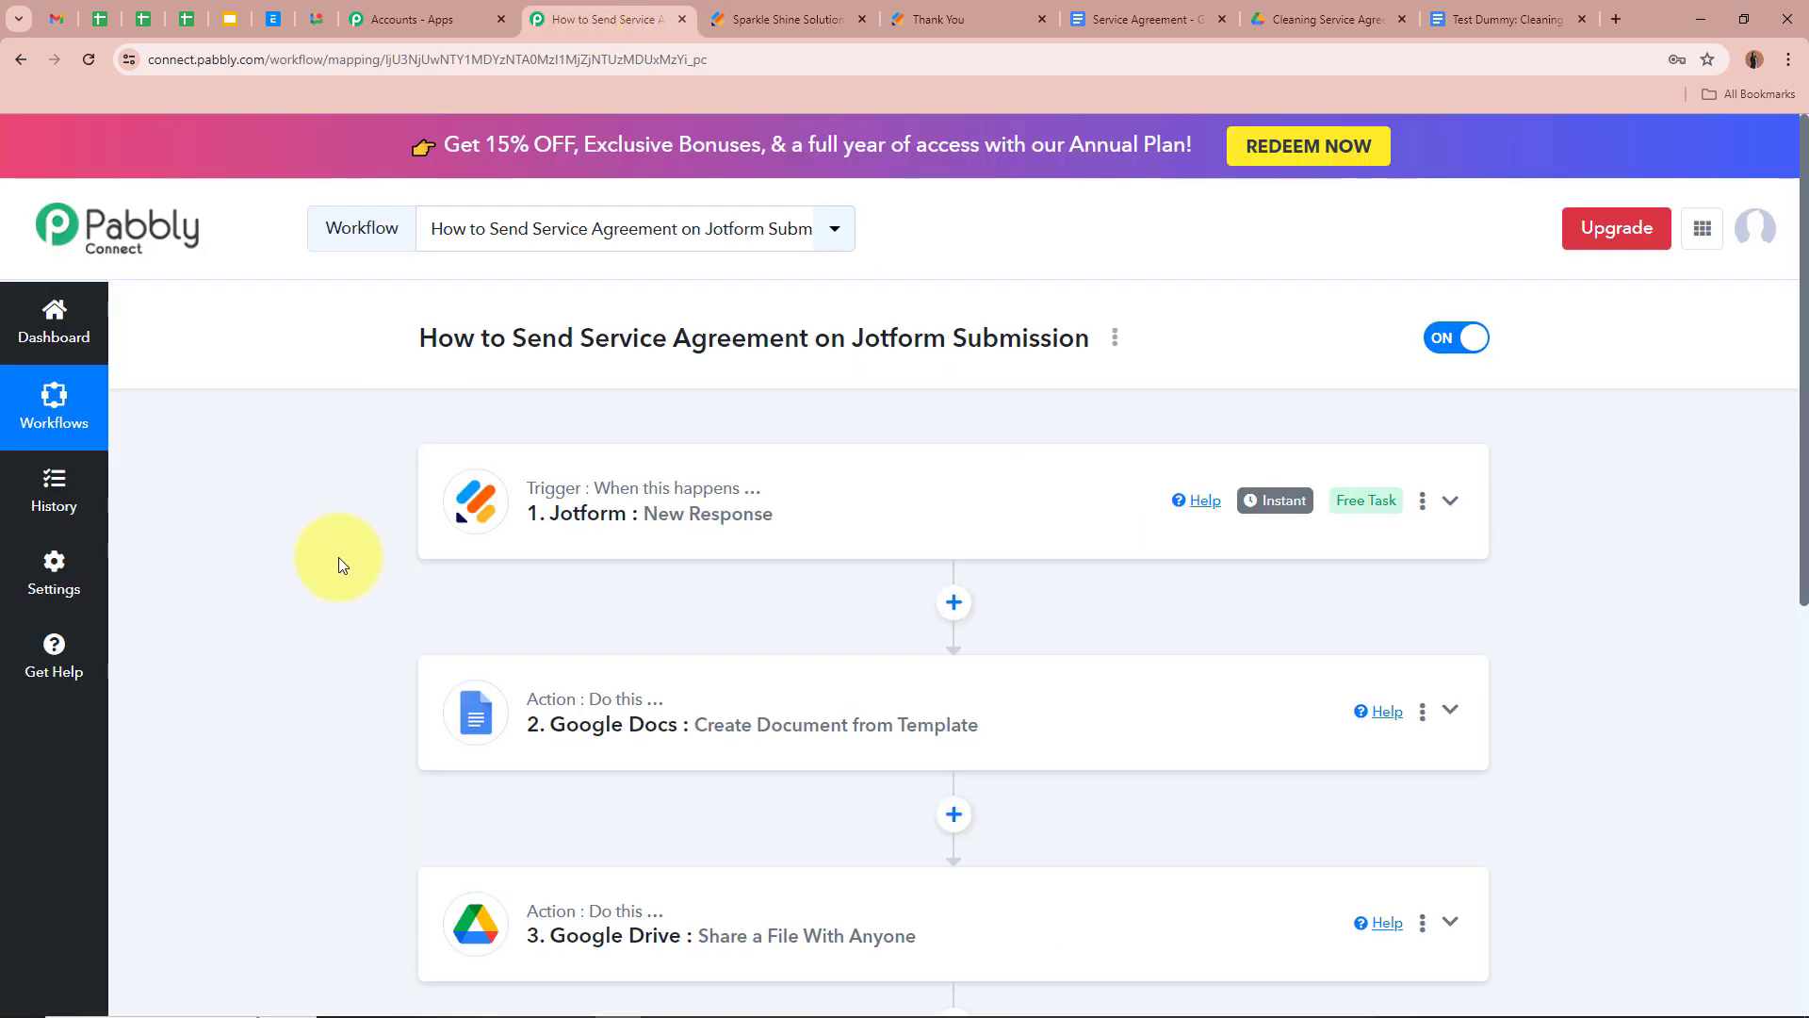